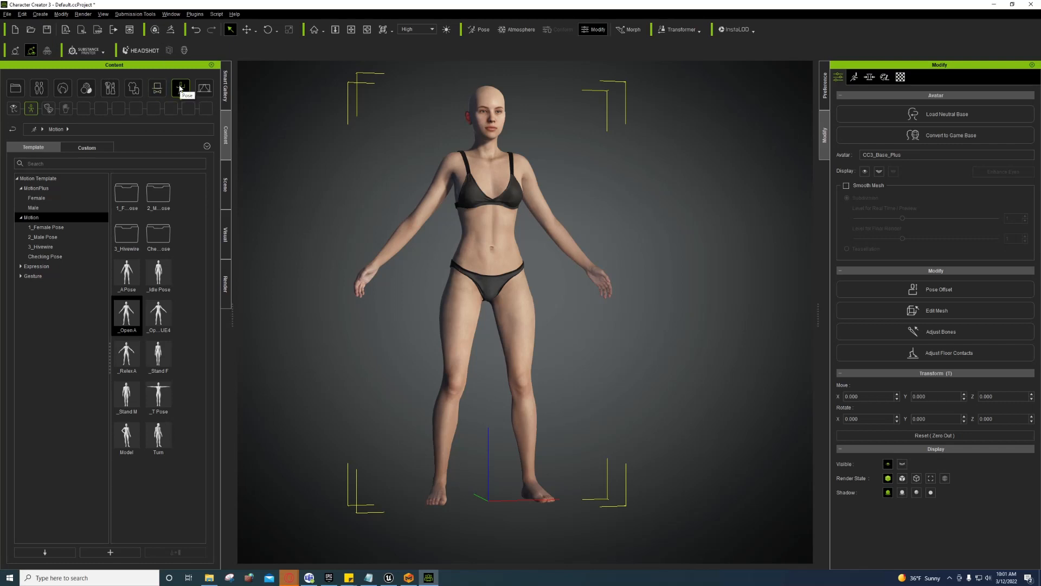
Step: Apply the A pose to the character from the Motion templates
left_click(180, 89)
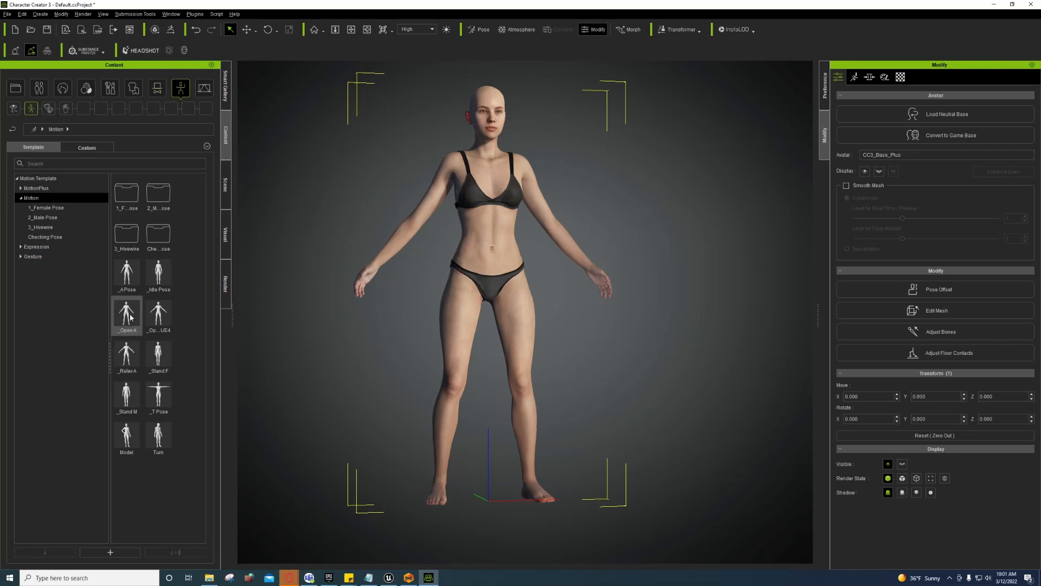
mouse_move(128, 315)
left_click(128, 315)
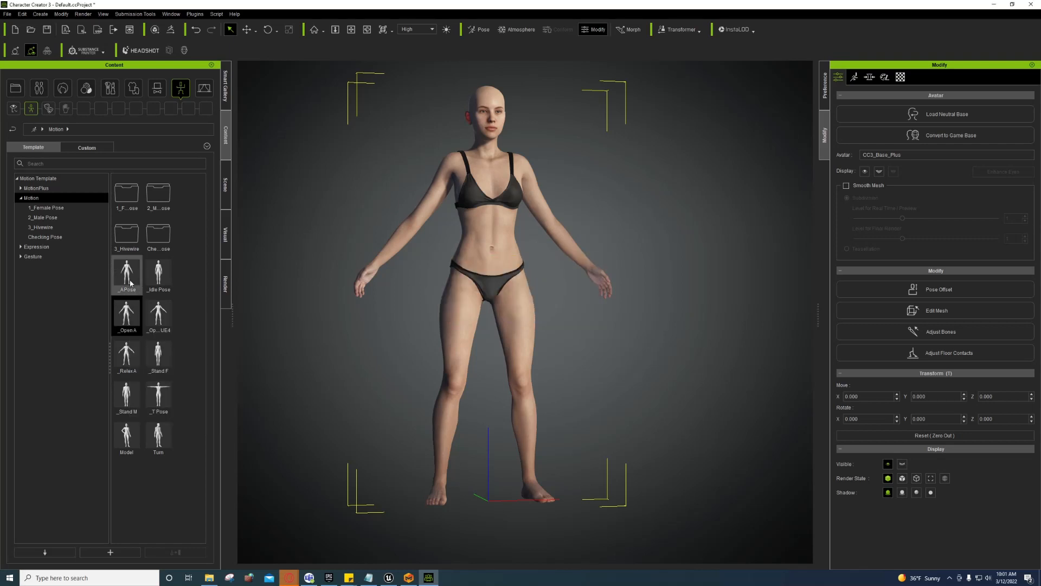
double_click(134, 351)
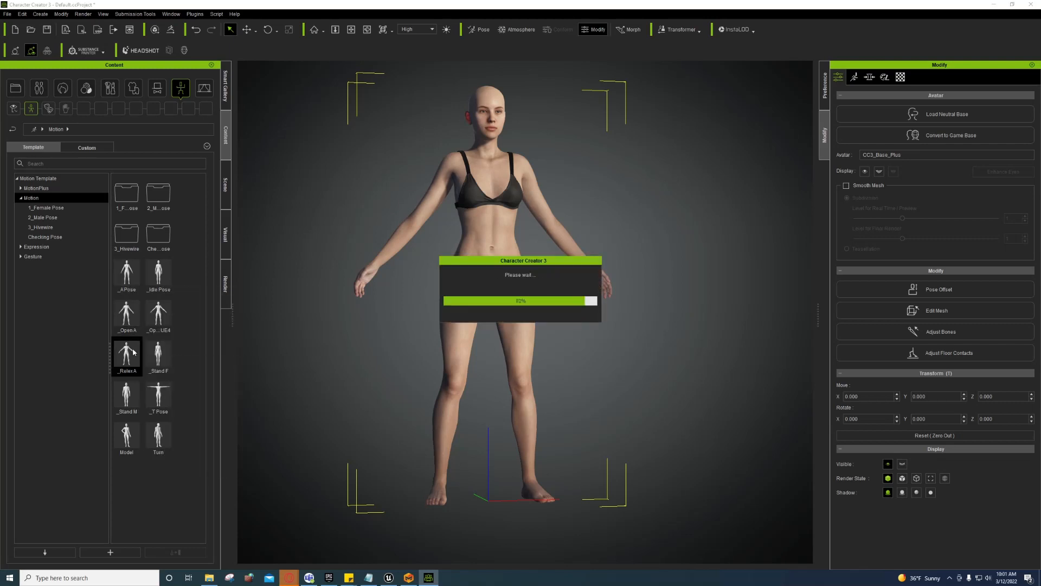
Step: Apply the relaxed A pose, check it from several angles, and switch to Marvelous Designer
left_click(125, 275)
right_click_drag(405, 355, 470, 350)
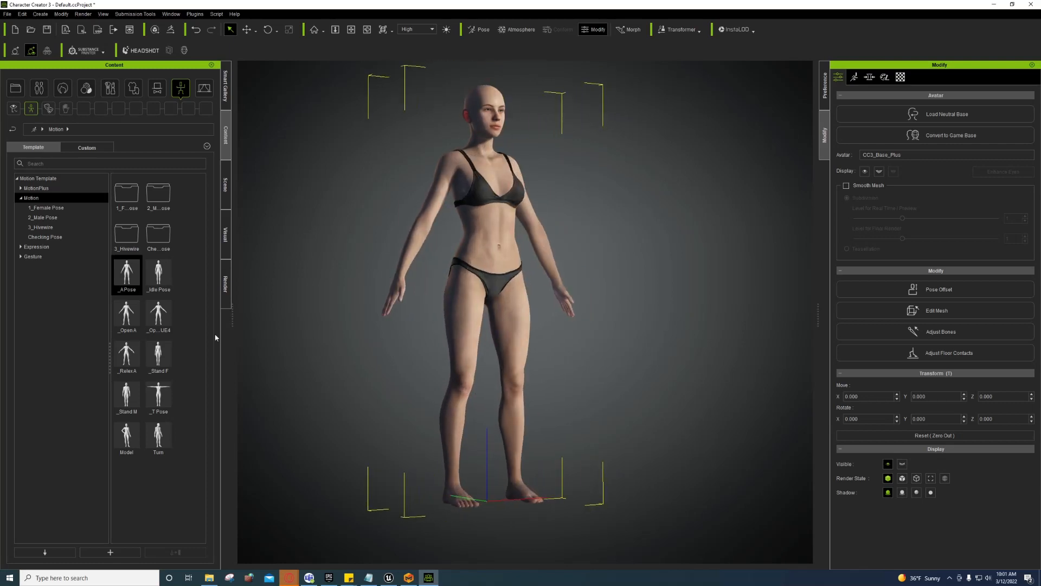
double_click(128, 360)
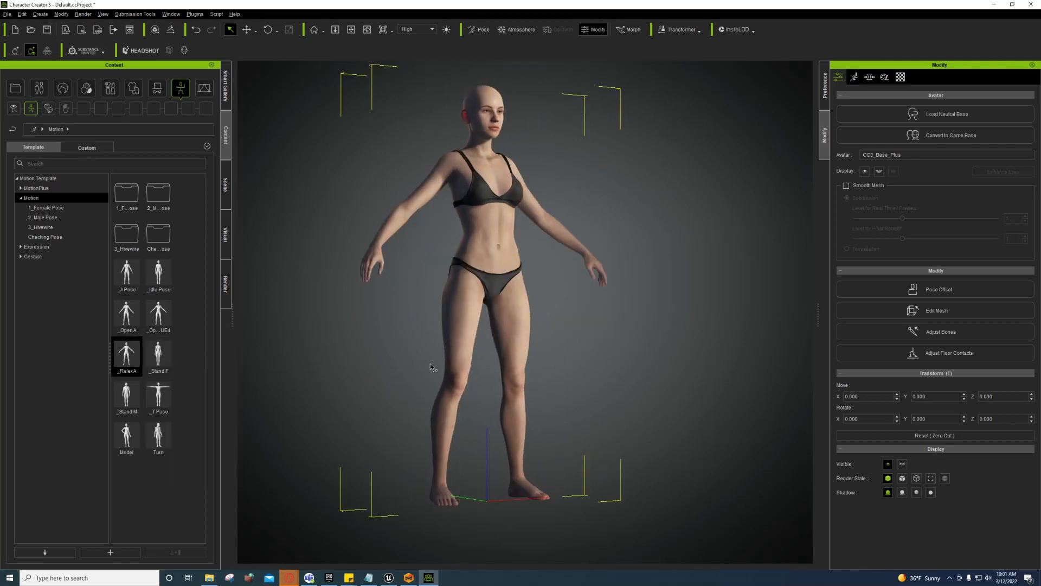
right_click_drag(431, 364, 367, 333)
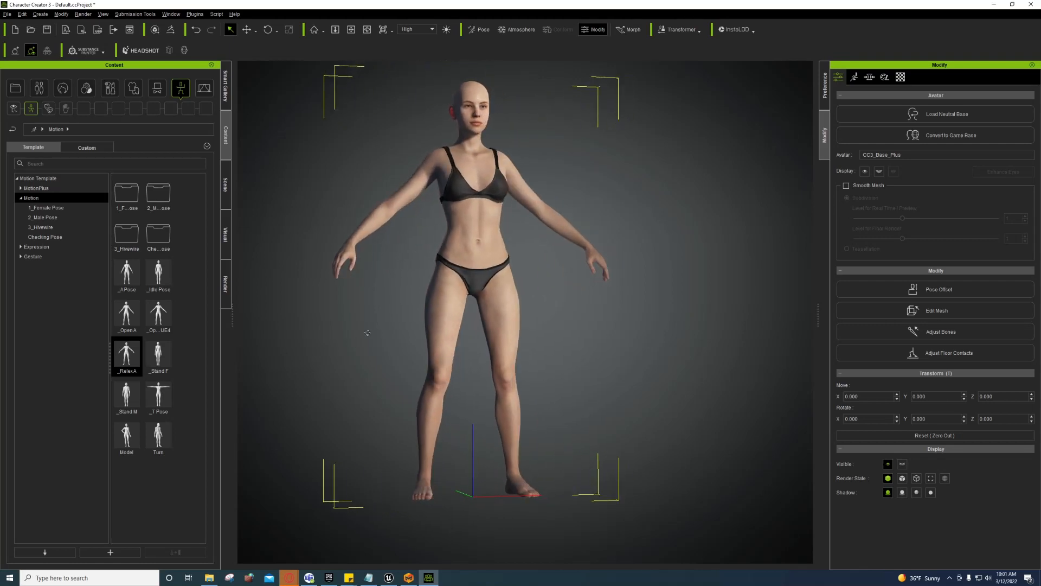
left_click(409, 577)
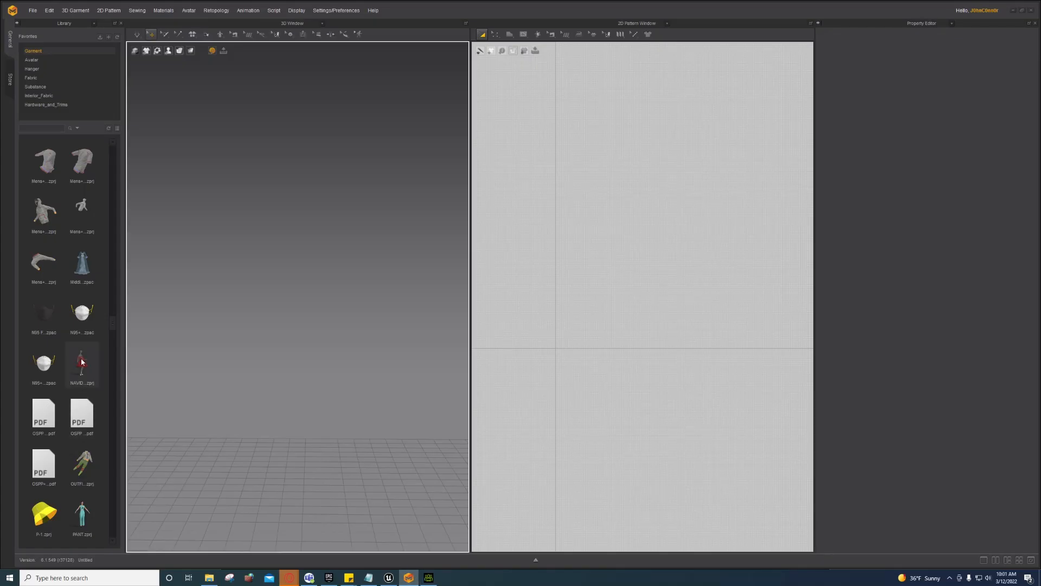
Step: Preview the Library garment thumbnails down the list, then return to Character Creator 3
mouse_move(82, 362)
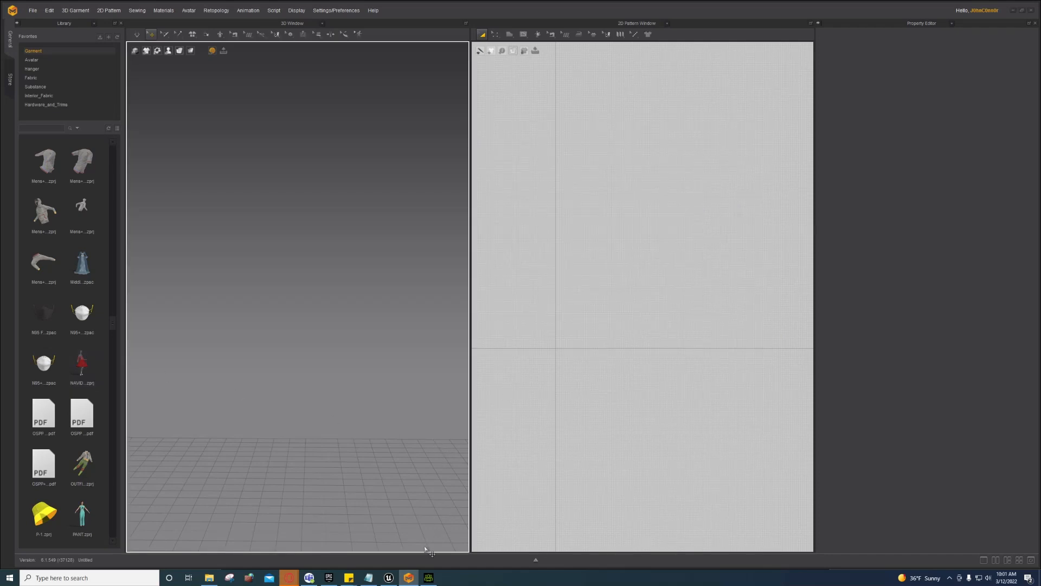
mouse_move(86, 325)
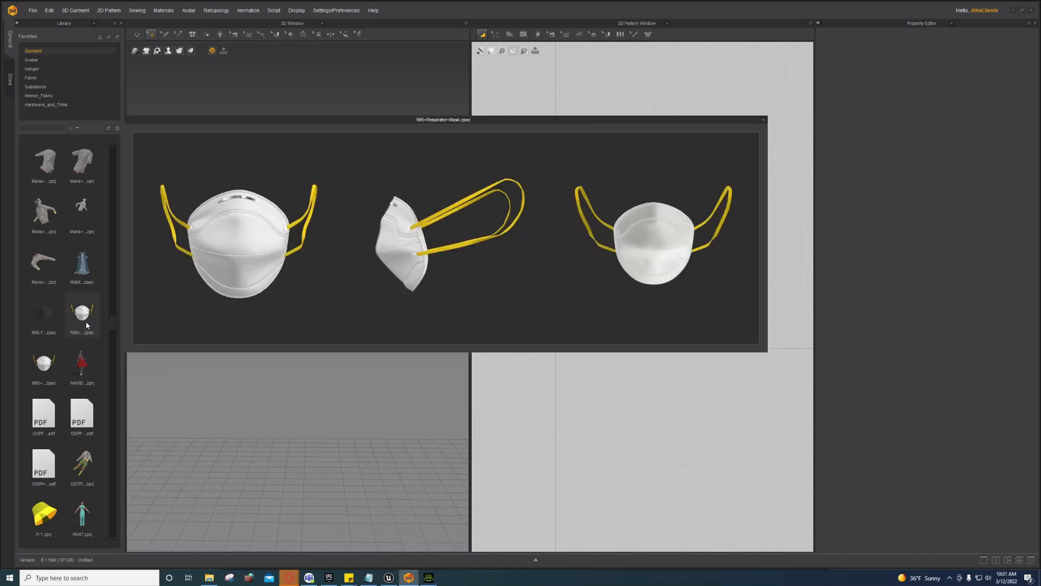
scroll(86, 325, "down", 5)
scroll(84, 320, "down", 3)
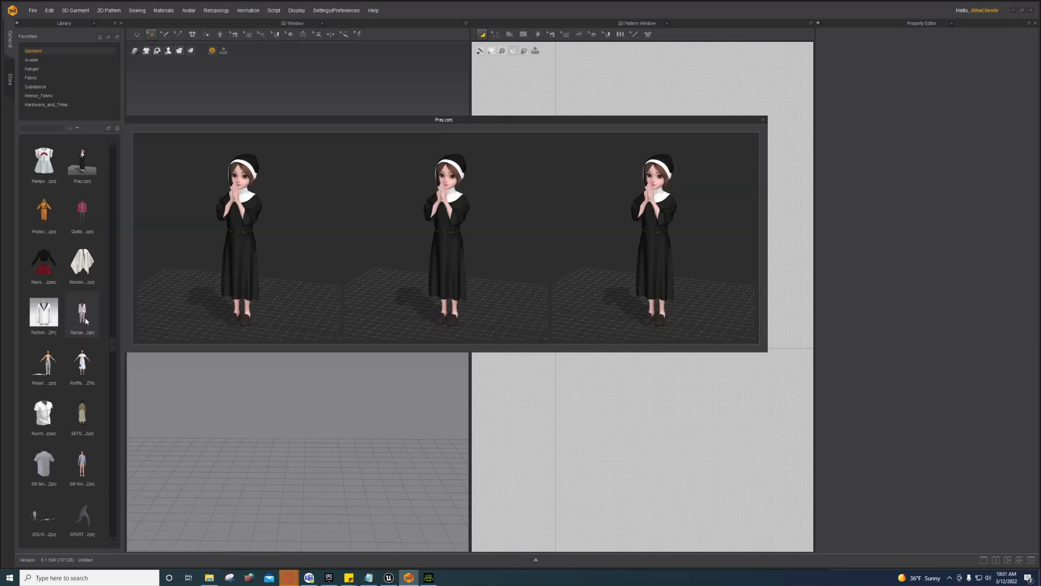
mouse_move(48, 271)
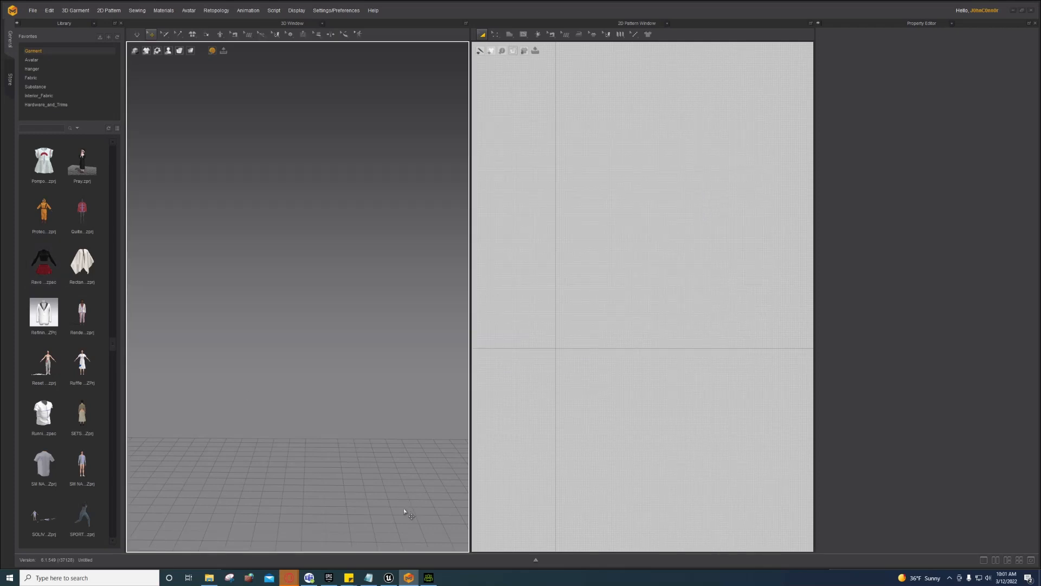
left_click(428, 577)
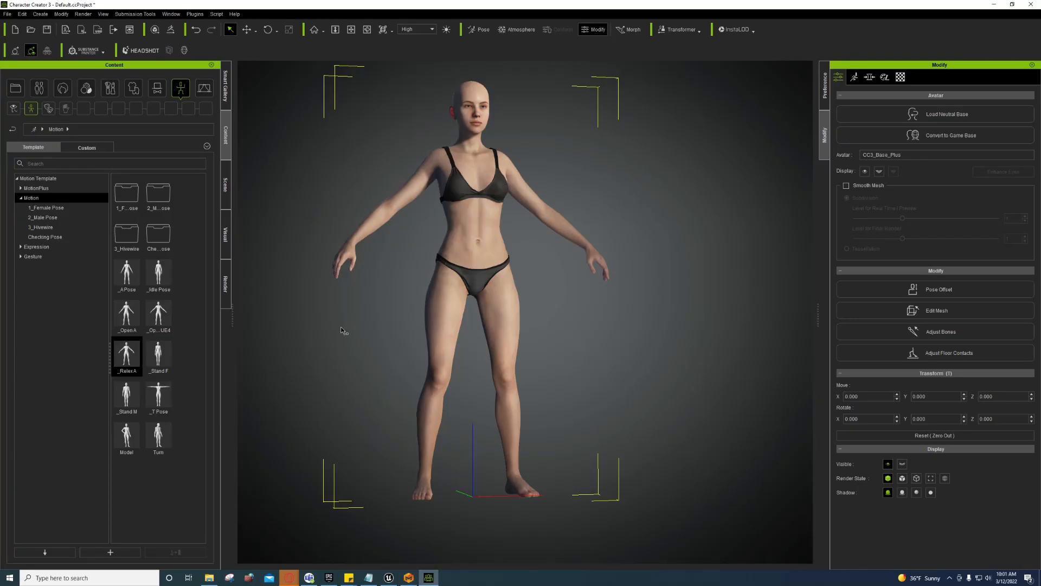
Step: Export the character as OBJ with its current pose, accepting the export settings
left_click(7, 14)
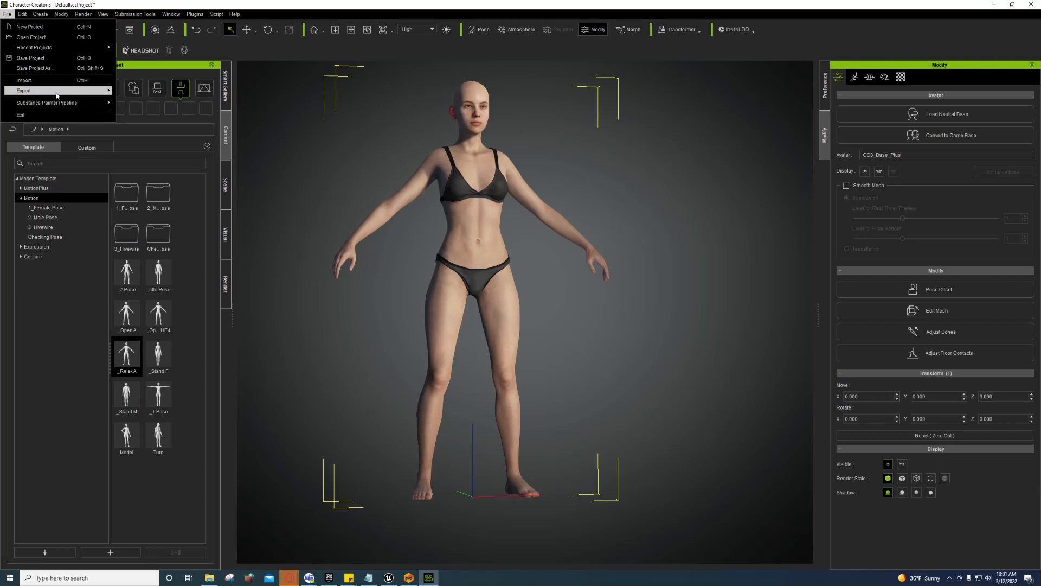
mouse_move(70, 95)
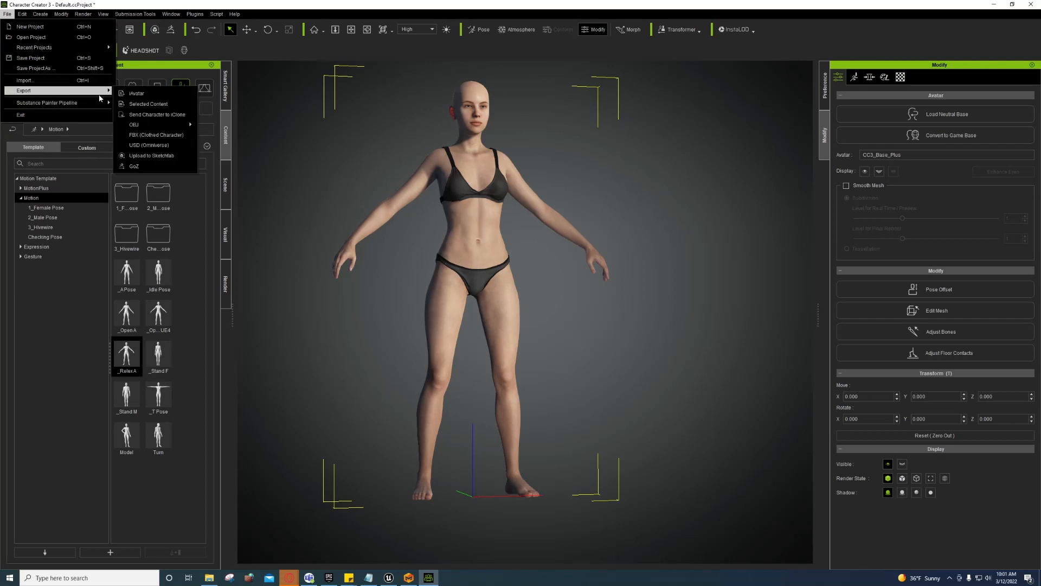
mouse_move(160, 126)
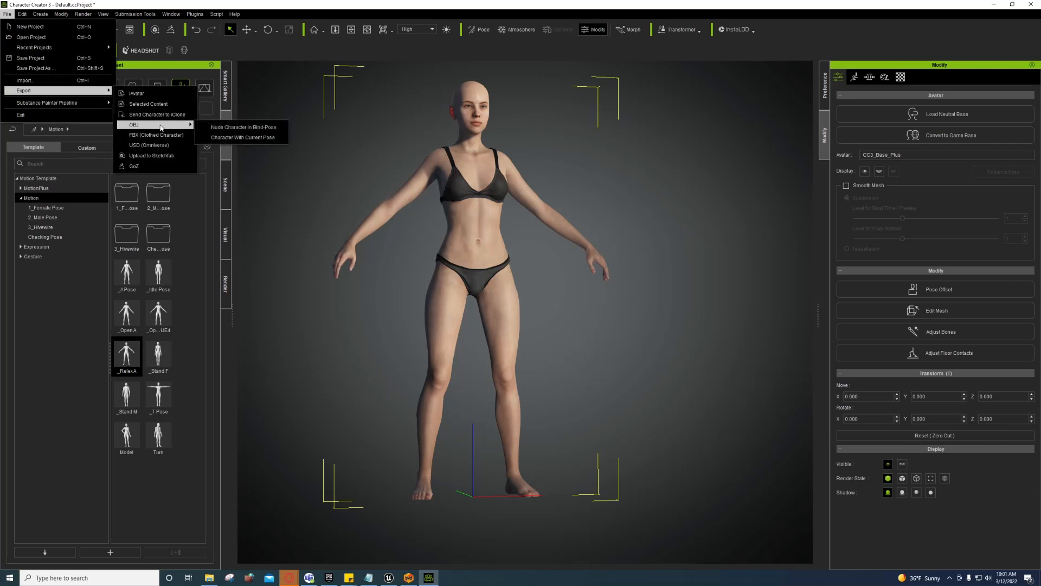
left_click(248, 138)
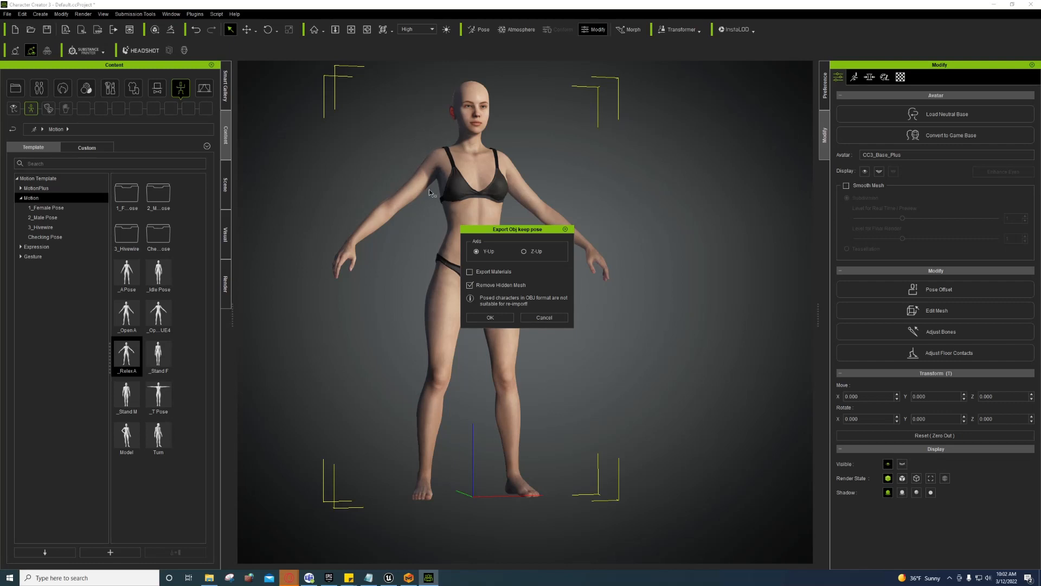
left_click(489, 318)
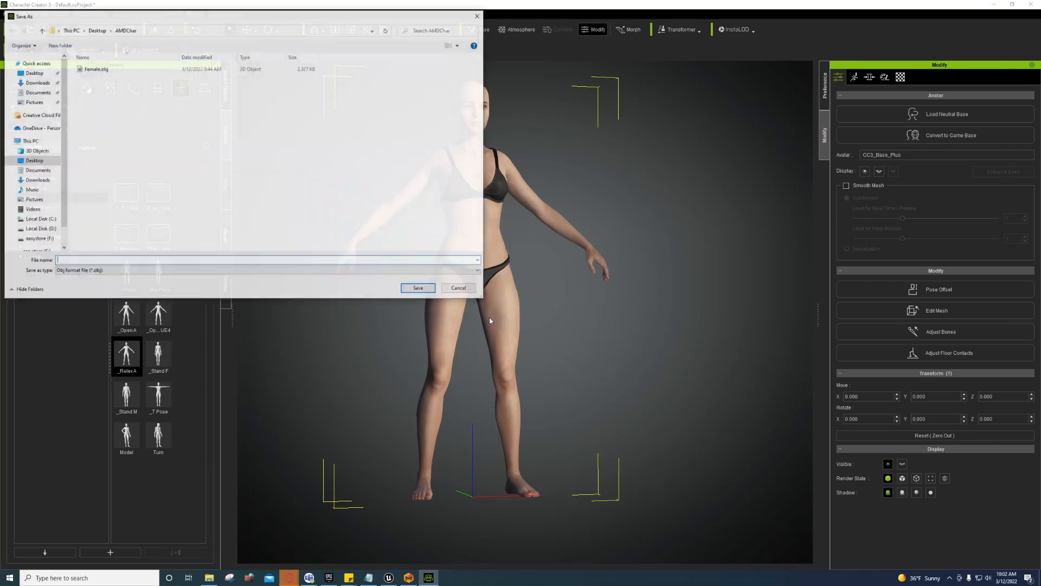
Step: Save the export as Female.obj, overwrite the existing file, and switch to Marvelous Designer
left_click(103, 70)
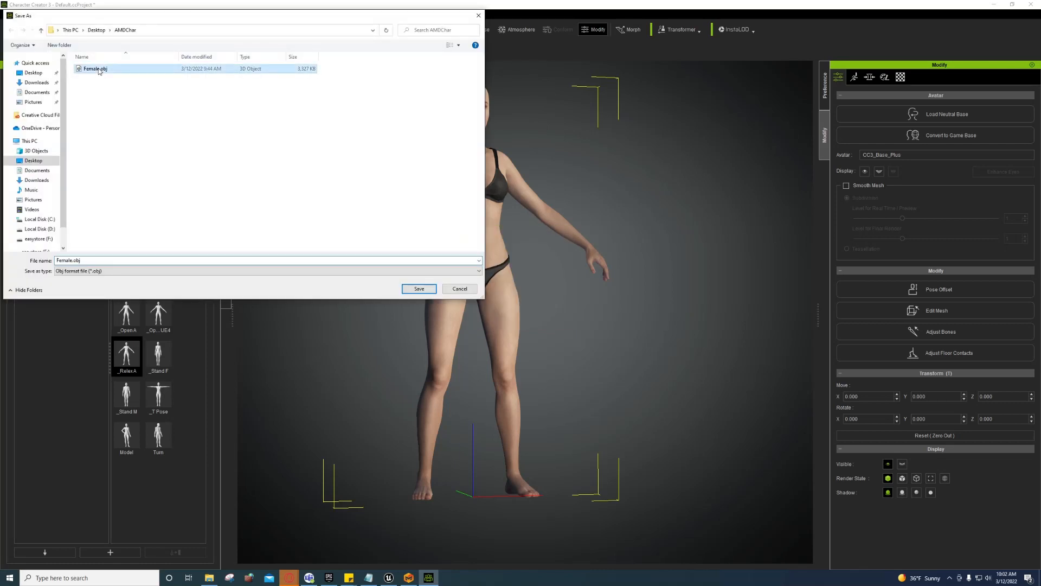
left_click(431, 288)
left_click(540, 289)
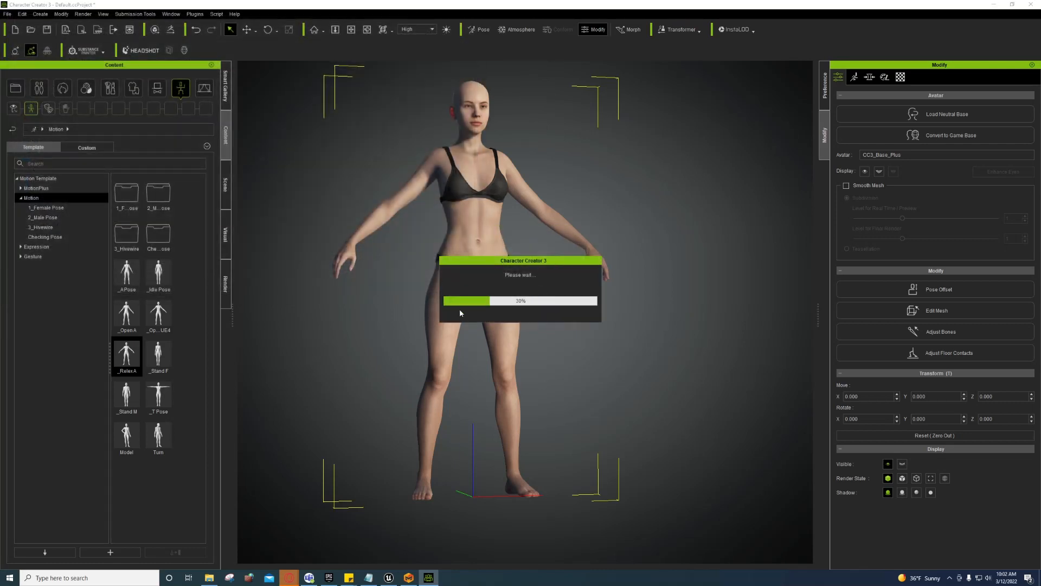
left_click(408, 577)
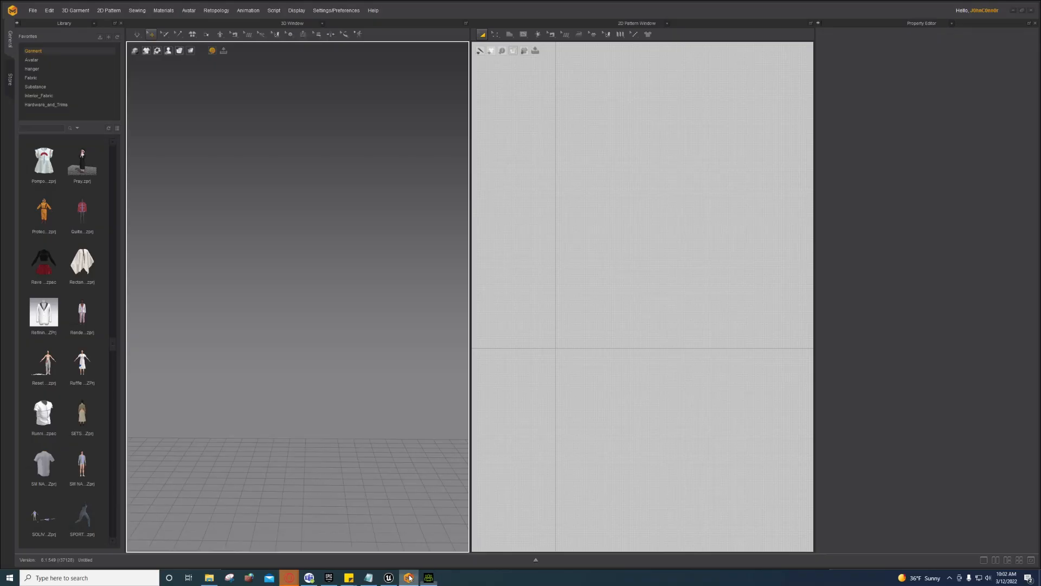
Step: Add Female.obj as the avatar, importing it at cm (DAZ Studio) scale
left_click(32, 10)
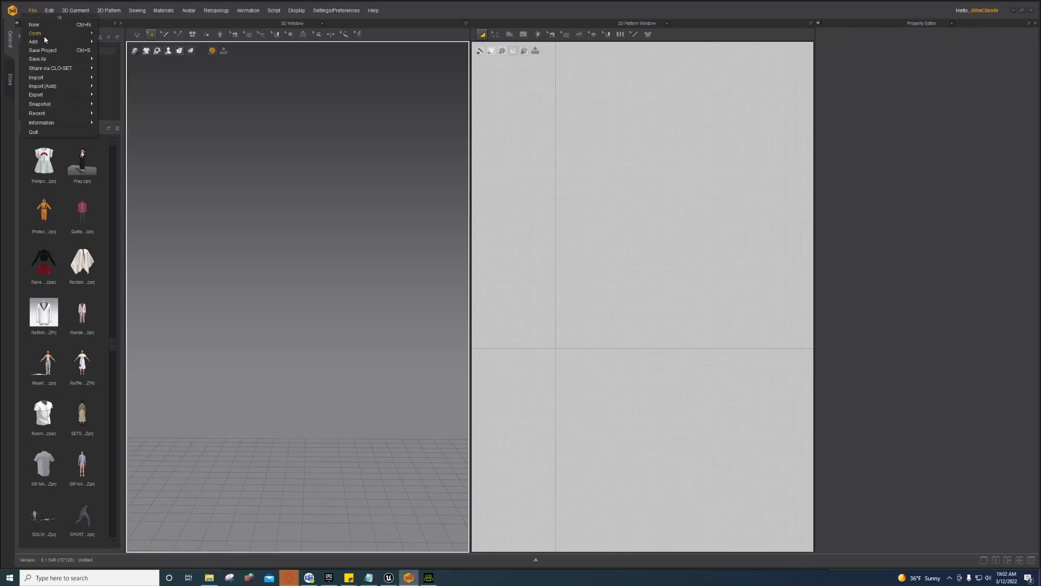
left_click(126, 60)
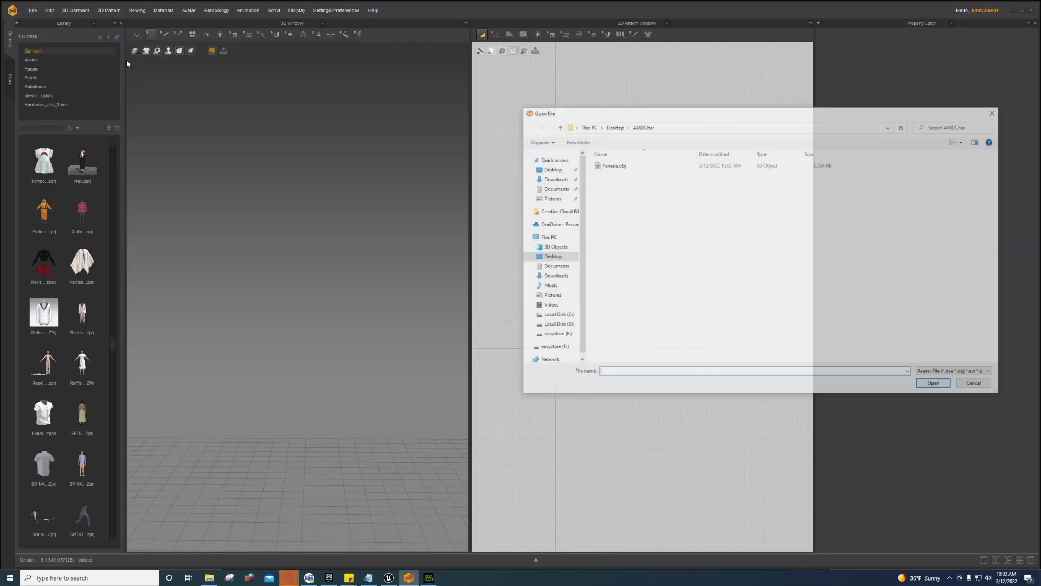
double_click(610, 167)
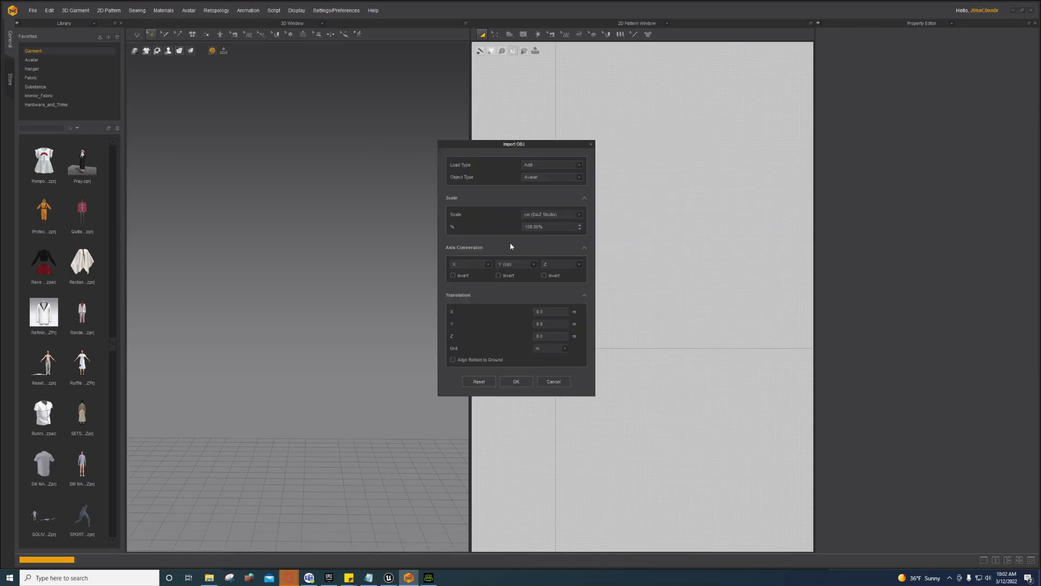
left_click(537, 215)
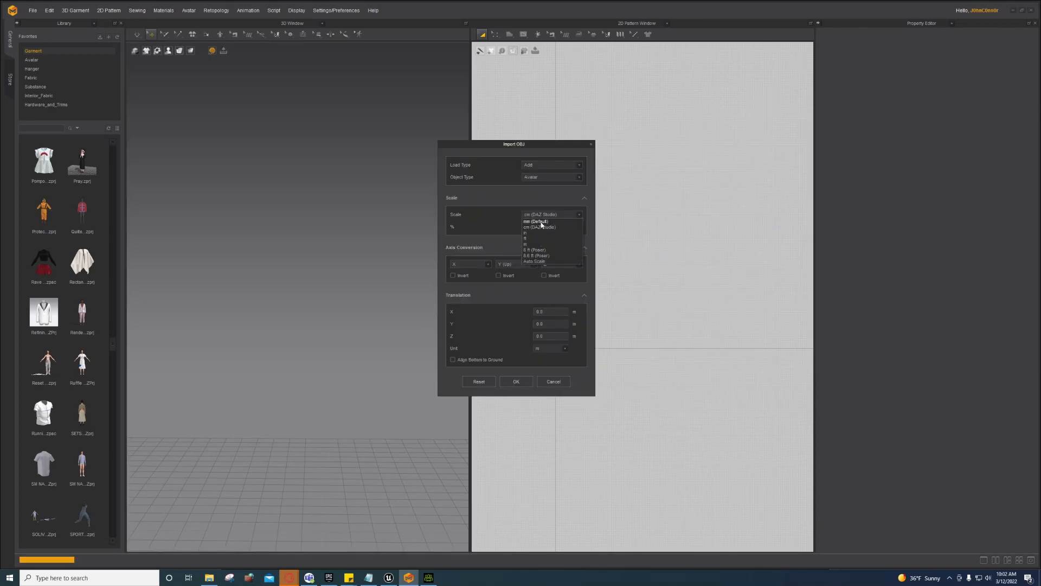
left_click(538, 228)
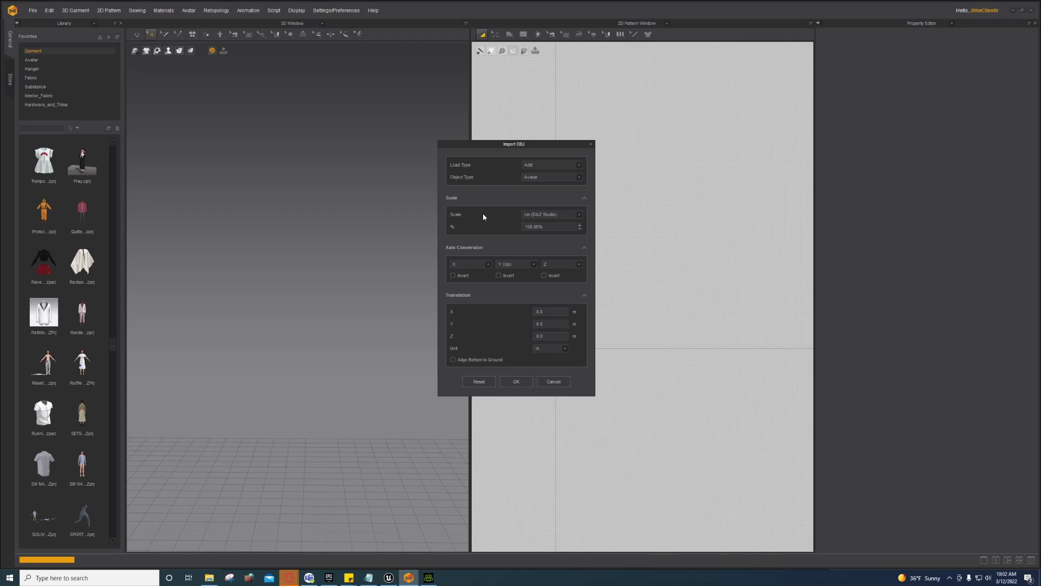
left_click(516, 381)
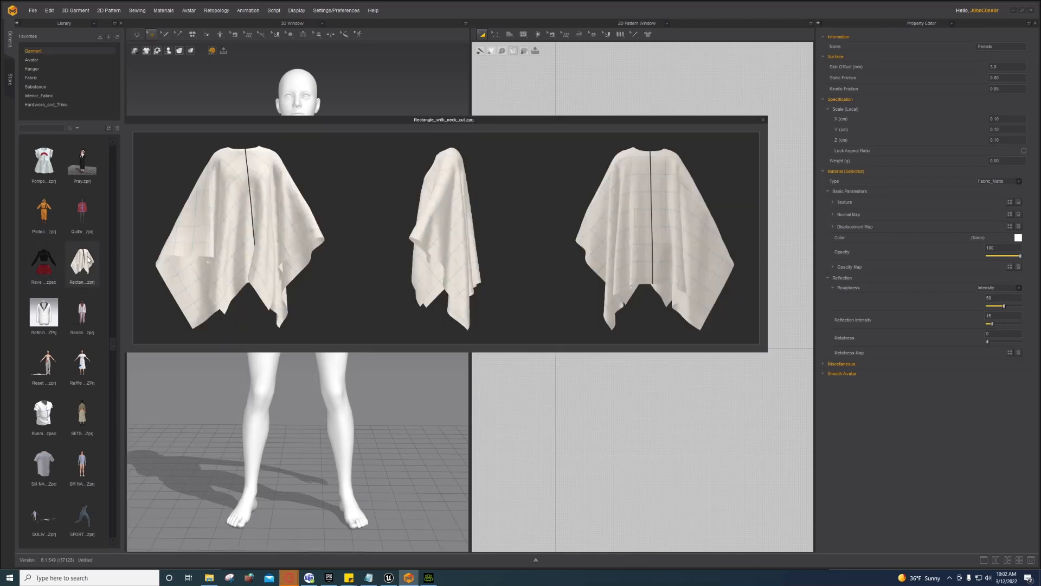
Step: Scroll through the Library garment previews and open pleat skirt.zprj
scroll(97, 275, "down", 10)
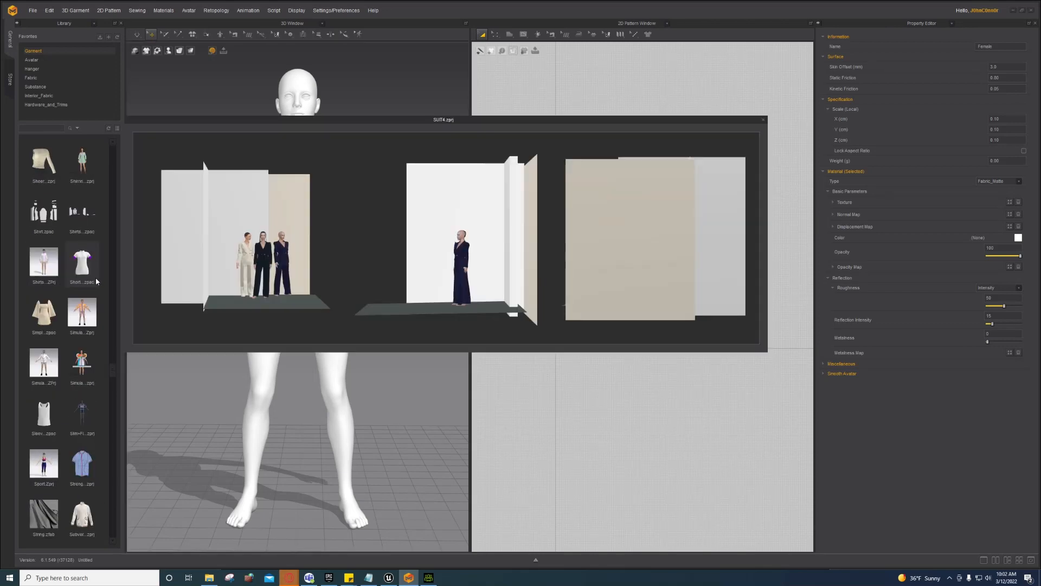
scroll(96, 277, "down", 3)
mouse_move(79, 219)
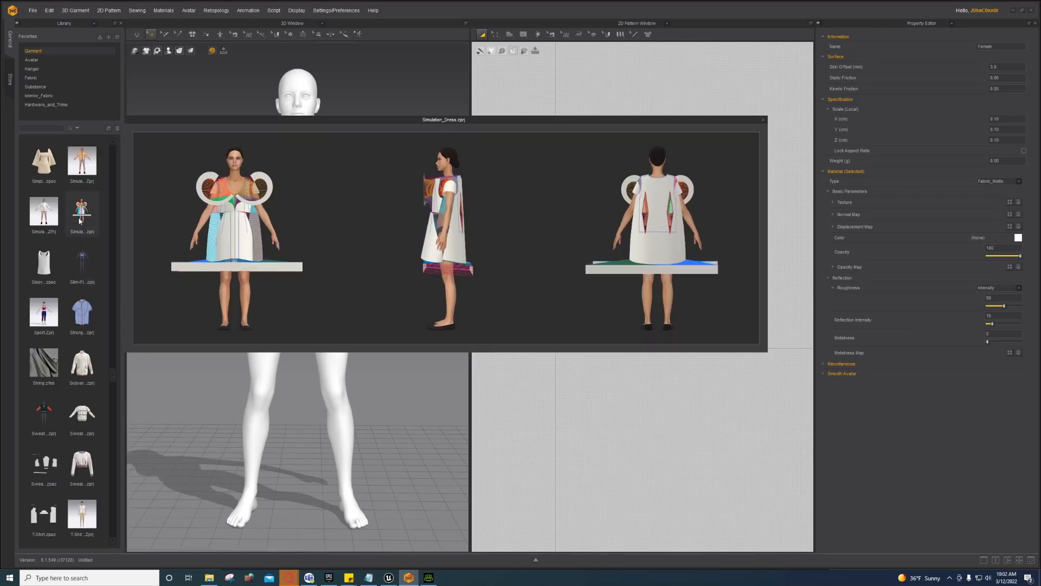
scroll(83, 253, "down", 8)
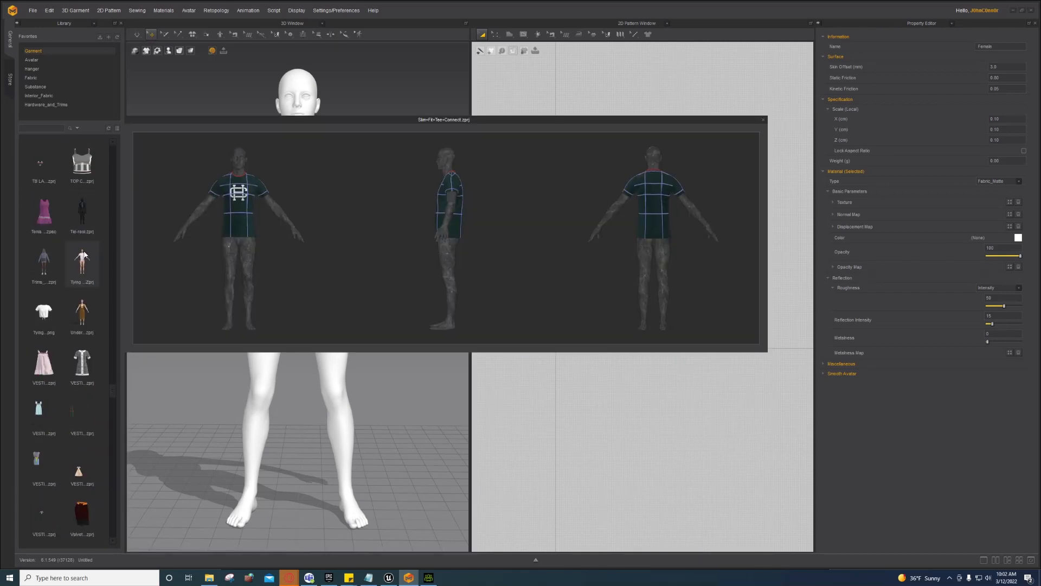
scroll(83, 249, "up", 3)
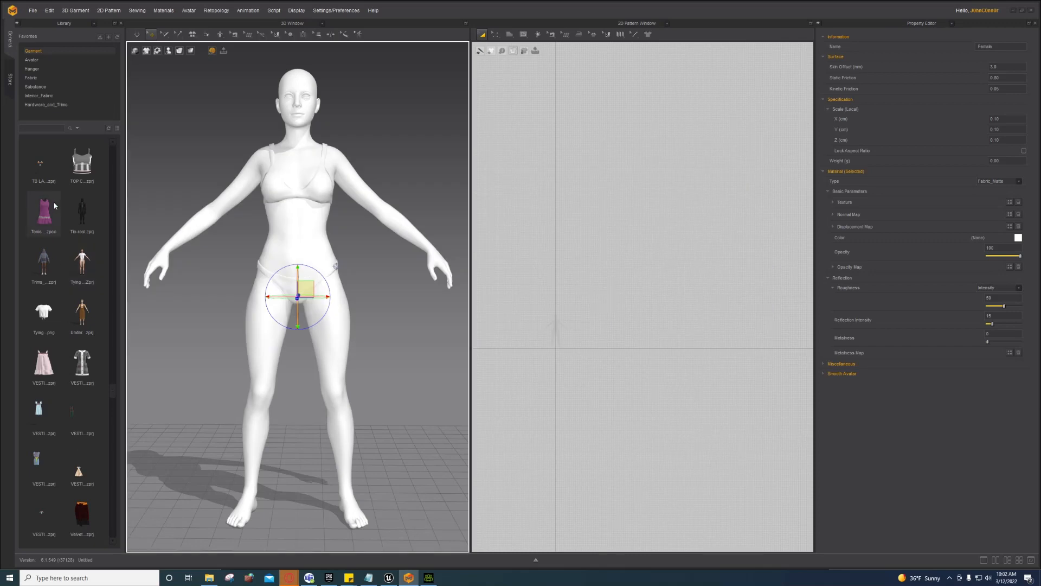
mouse_move(52, 206)
scroll(87, 295, "down", 3)
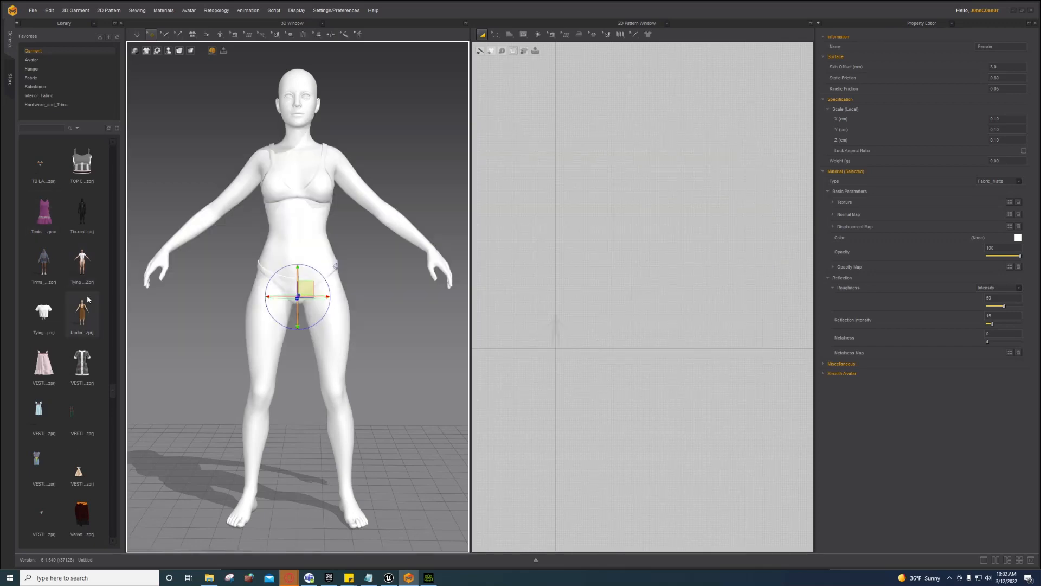
mouse_move(79, 296)
scroll(77, 291, "down", 3)
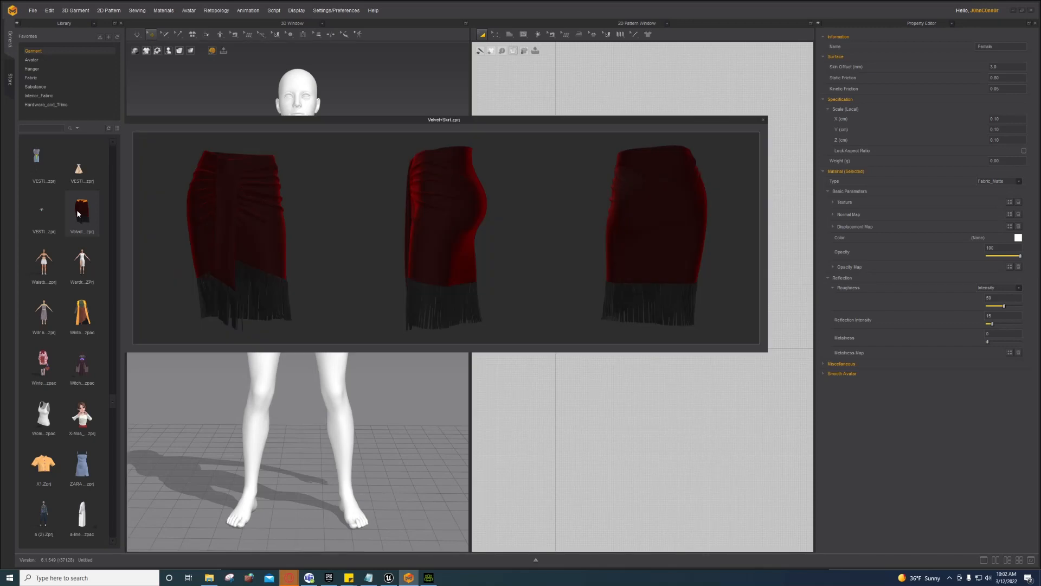
scroll(77, 210, "down", 3)
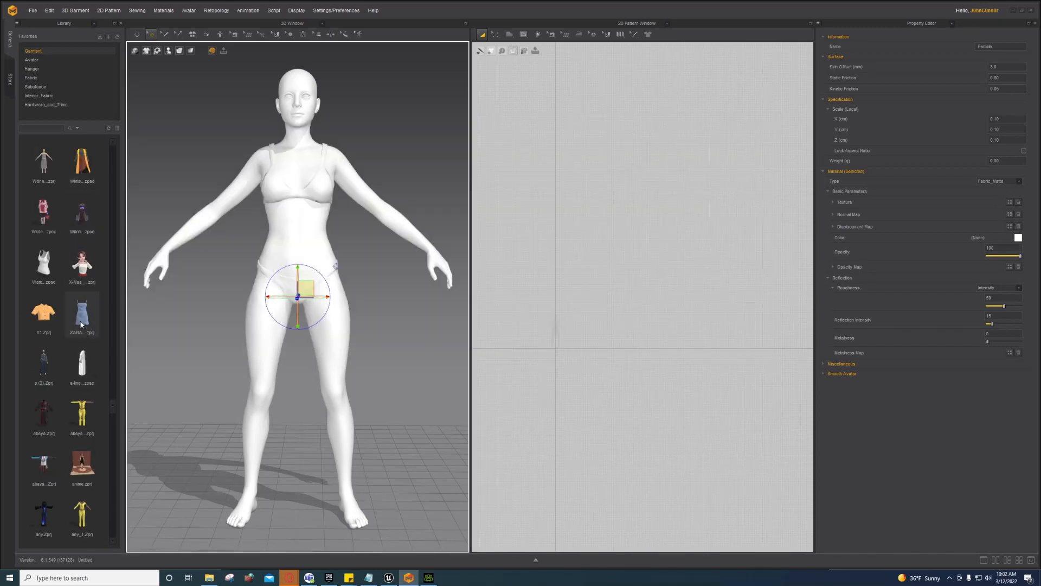
mouse_move(82, 324)
scroll(74, 378, "down", 6)
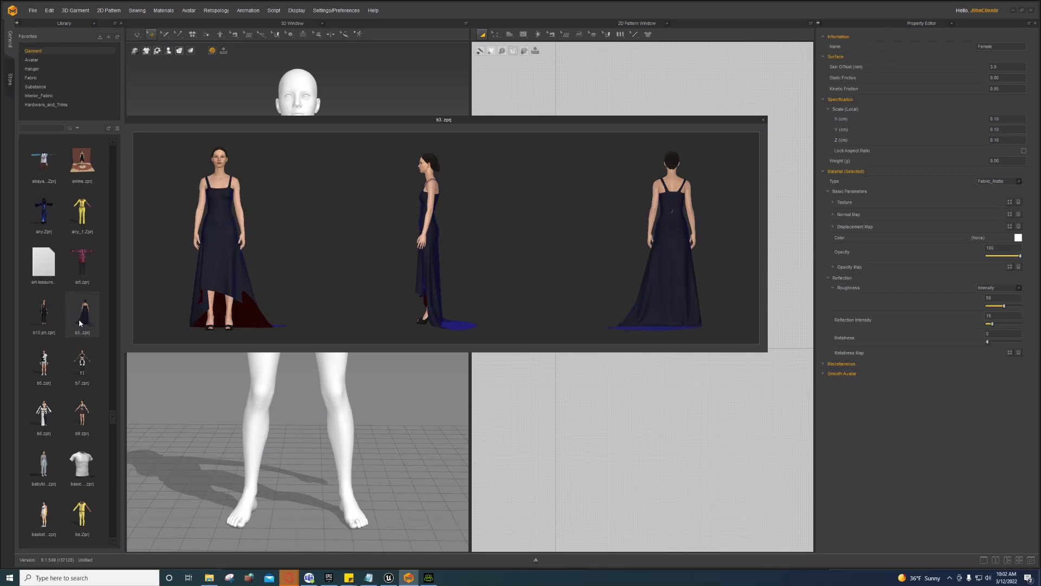
scroll(76, 363, "down", 3)
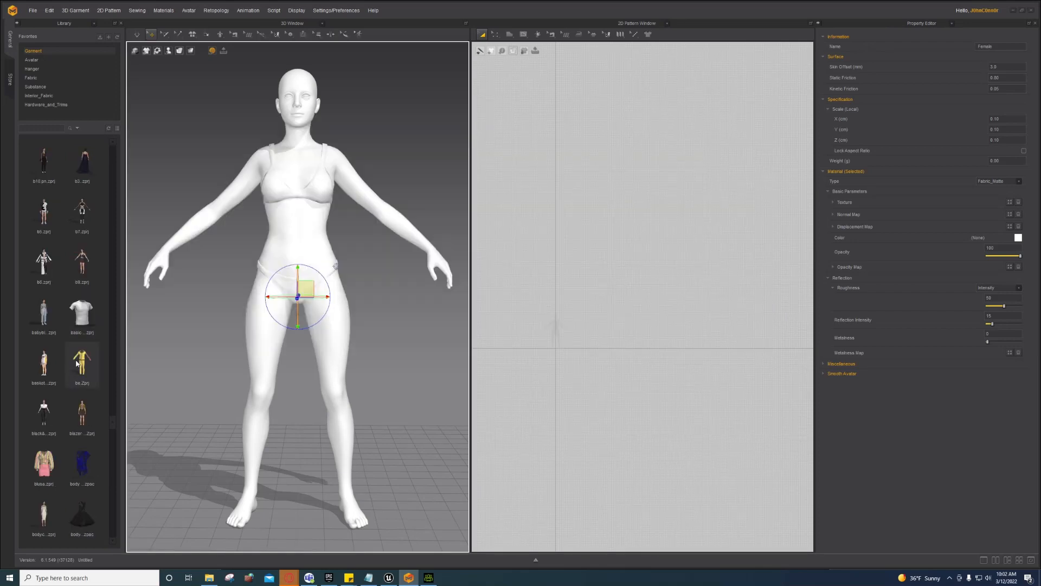
mouse_move(76, 363)
scroll(77, 361, "down", 3)
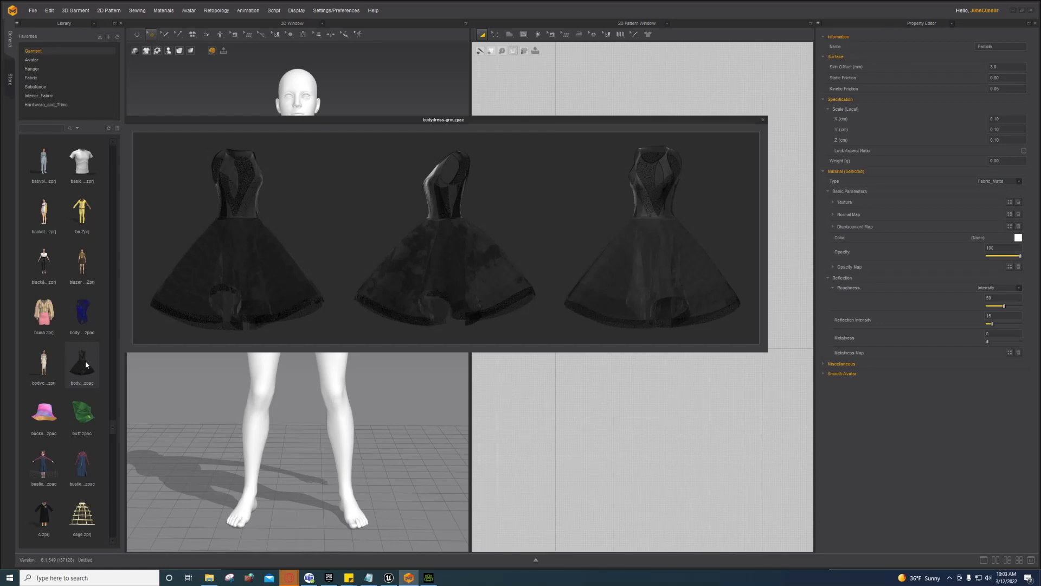
scroll(85, 367, "down", 8)
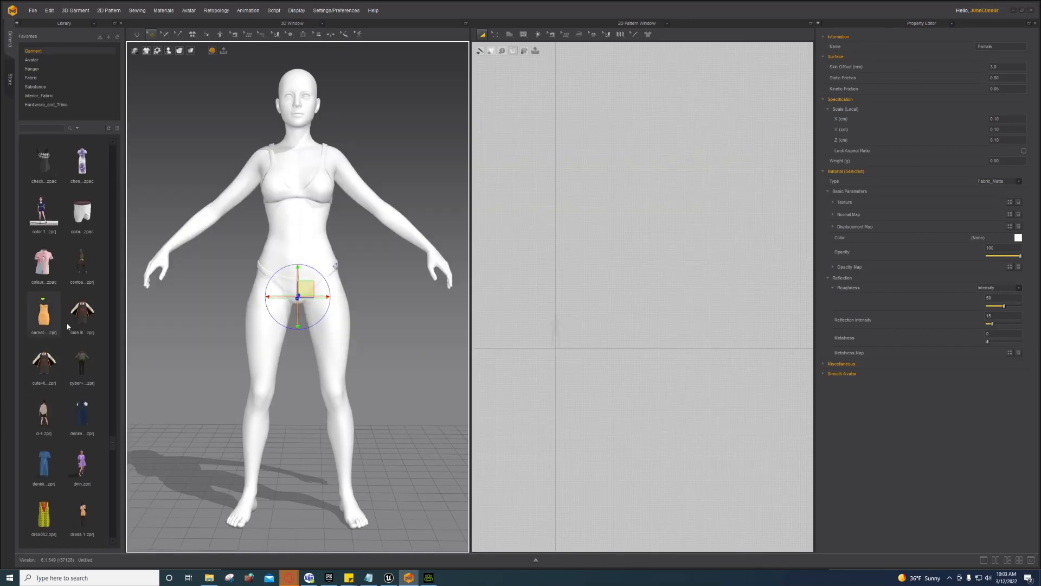
scroll(81, 334, "down", 6)
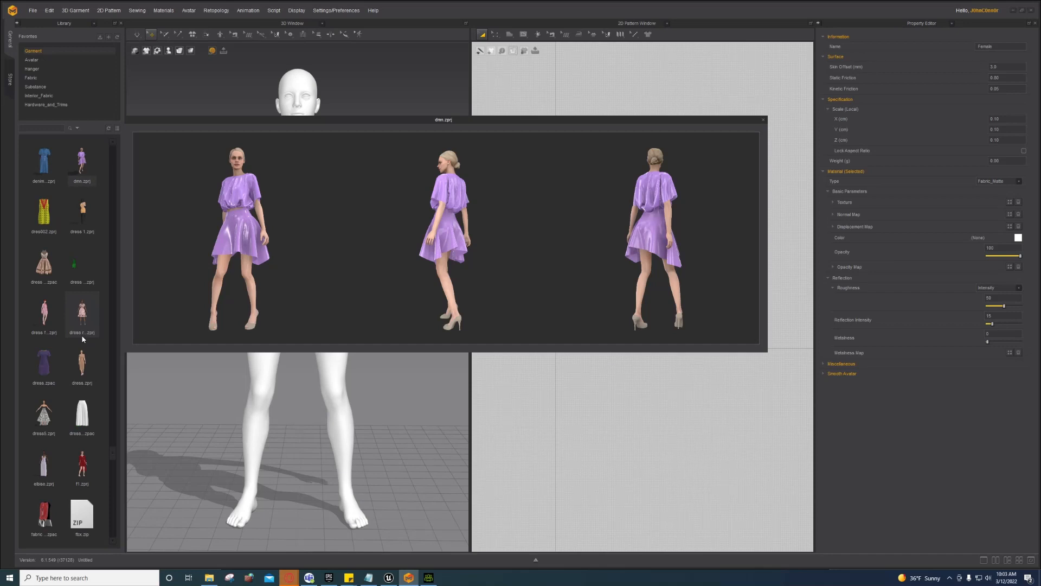
scroll(83, 339, "down", 6)
scroll(82, 338, "down", 6)
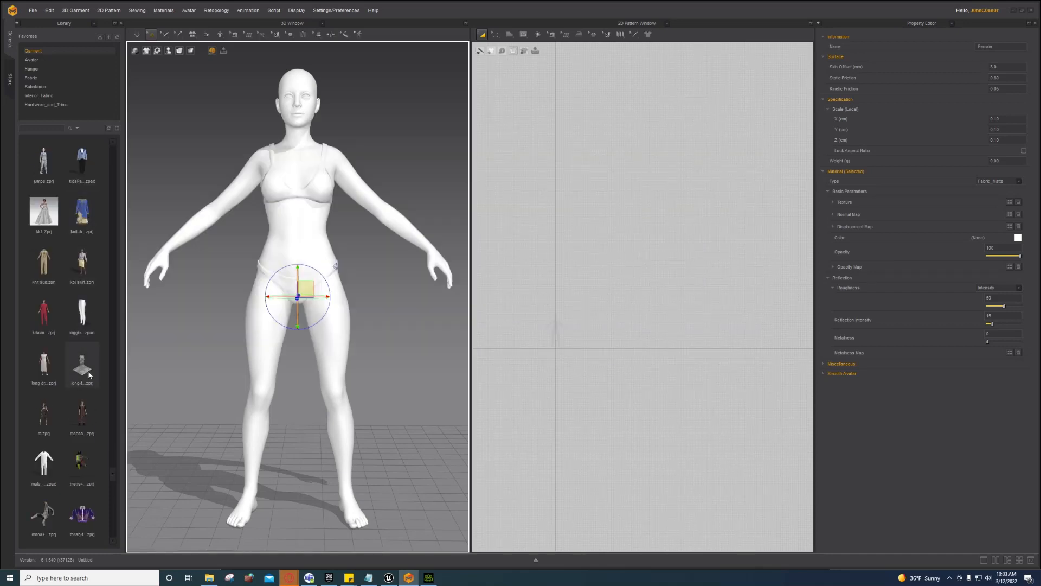
scroll(90, 366, "down", 3)
scroll(56, 320, "down", 6)
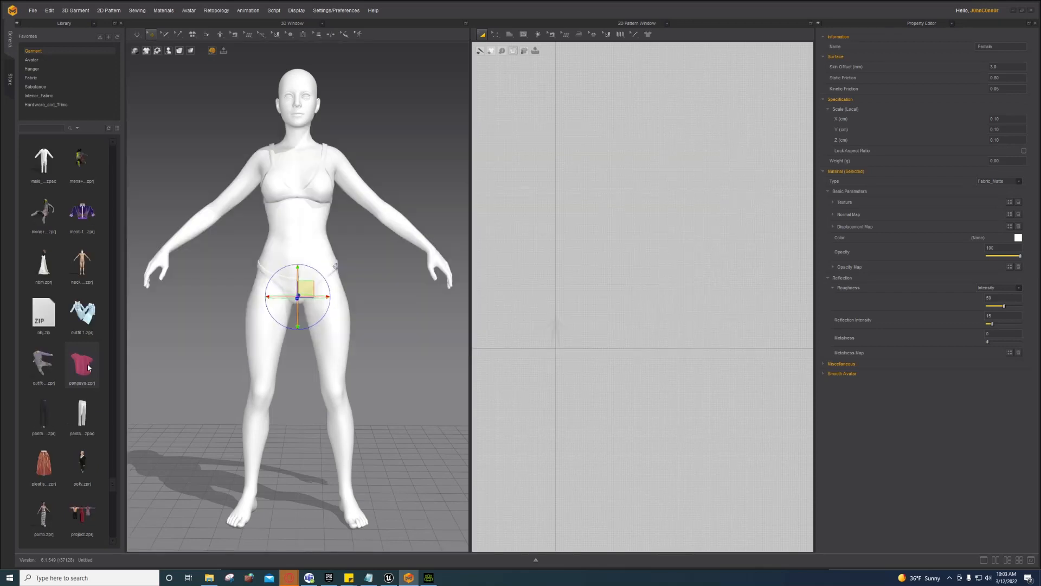
mouse_move(50, 304)
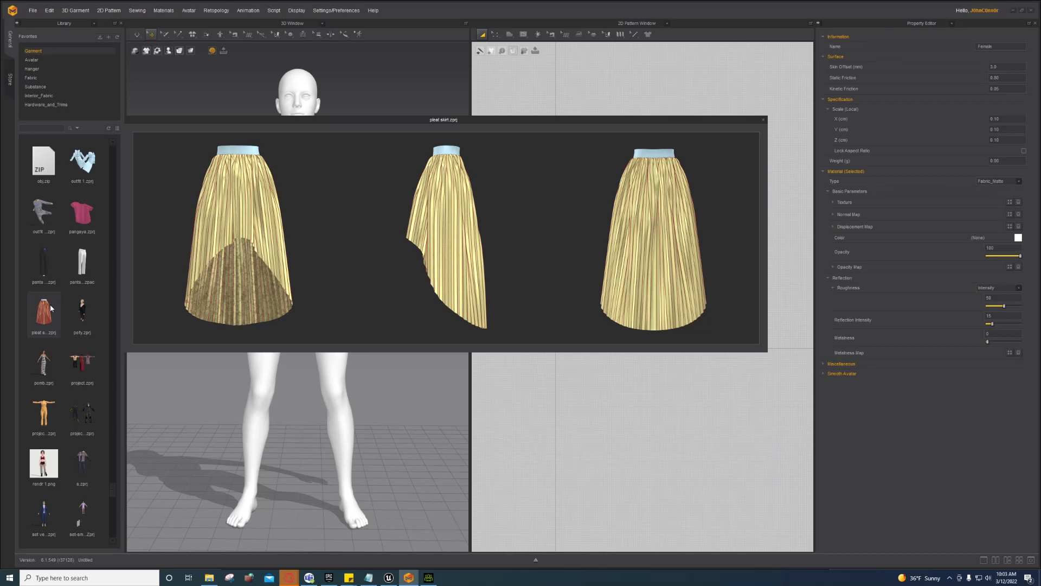
double_click(50, 305)
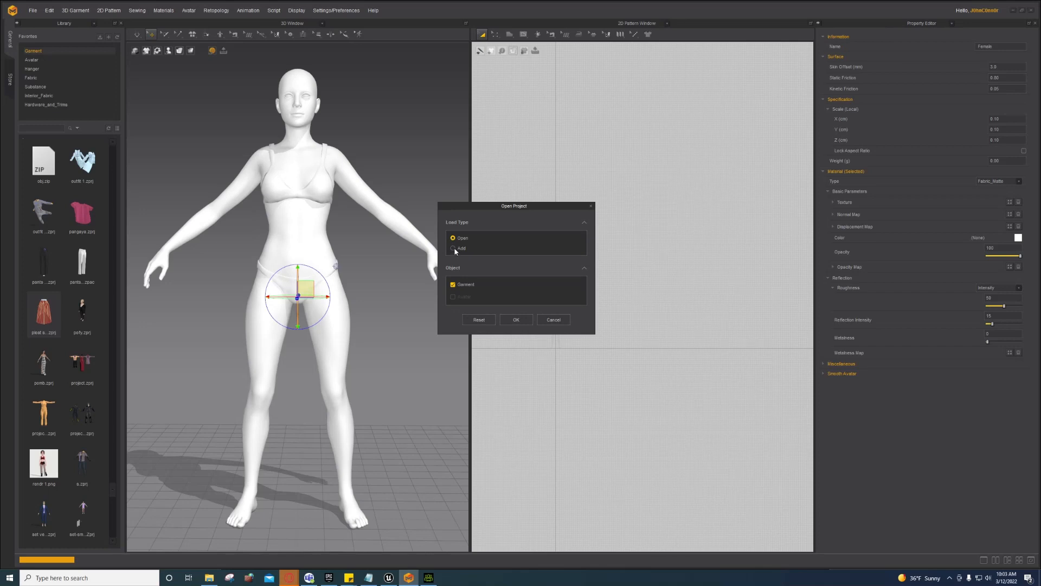
Step: Load the pleat skirt with Load Type Add and position it at the avatar's waist
left_click(453, 249)
left_click(517, 393)
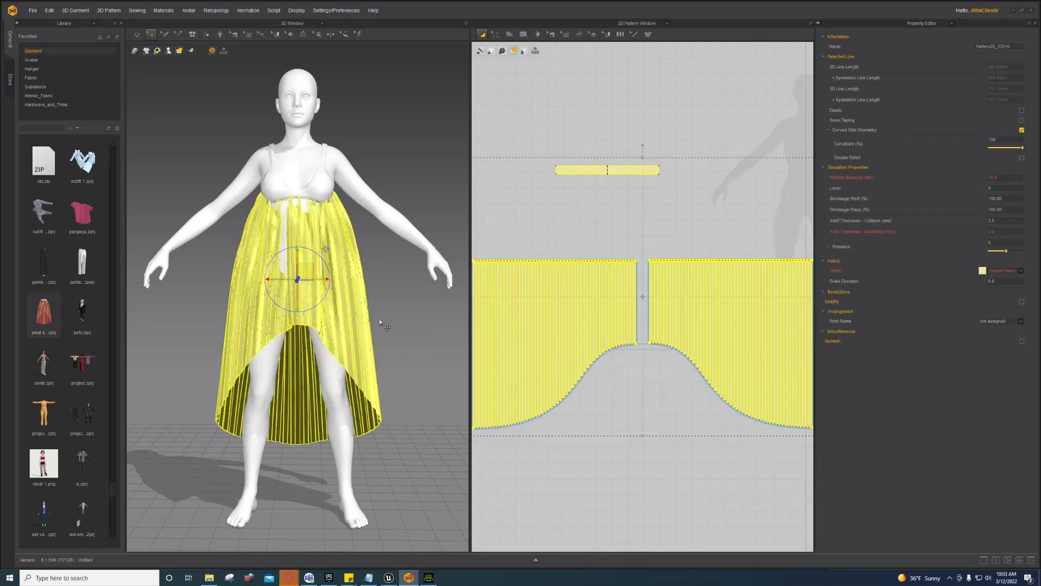
right_click_drag(378, 266, 282, 276)
left_click_drag(282, 279, 276, 340)
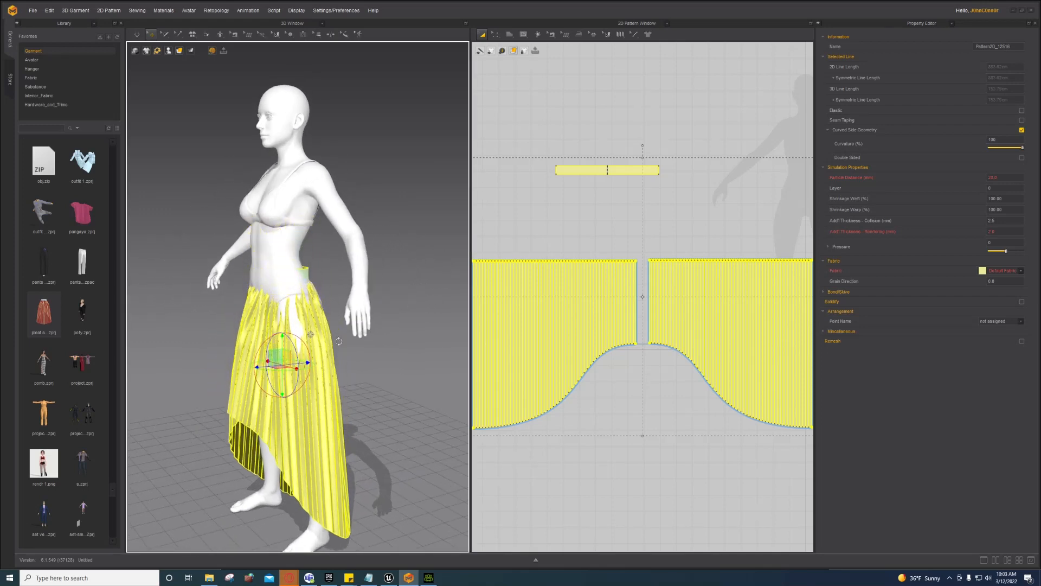
right_click_drag(276, 341, 342, 337)
left_click_drag(283, 348, 278, 341)
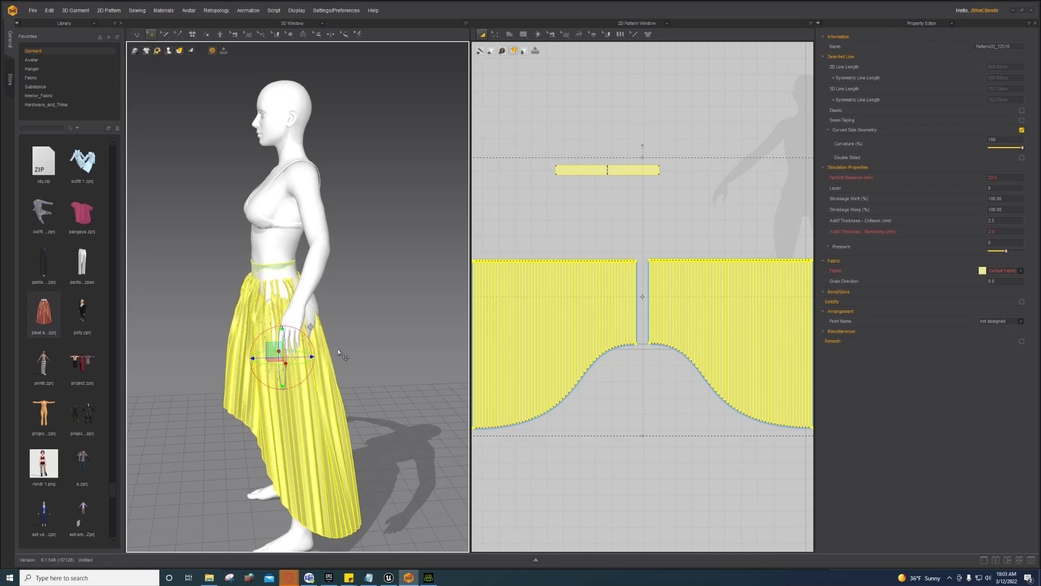
key("Escape")
Step: Select the waistband and nudge the skirt pieces into place around the avatar
left_click(265, 276)
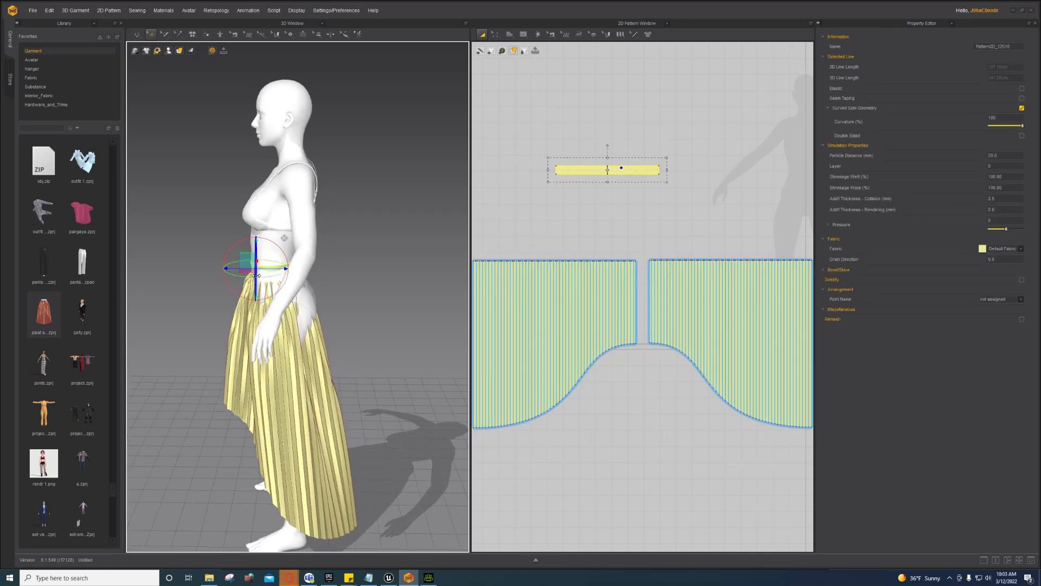
right_click_drag(264, 276, 320, 287)
left_click(293, 310)
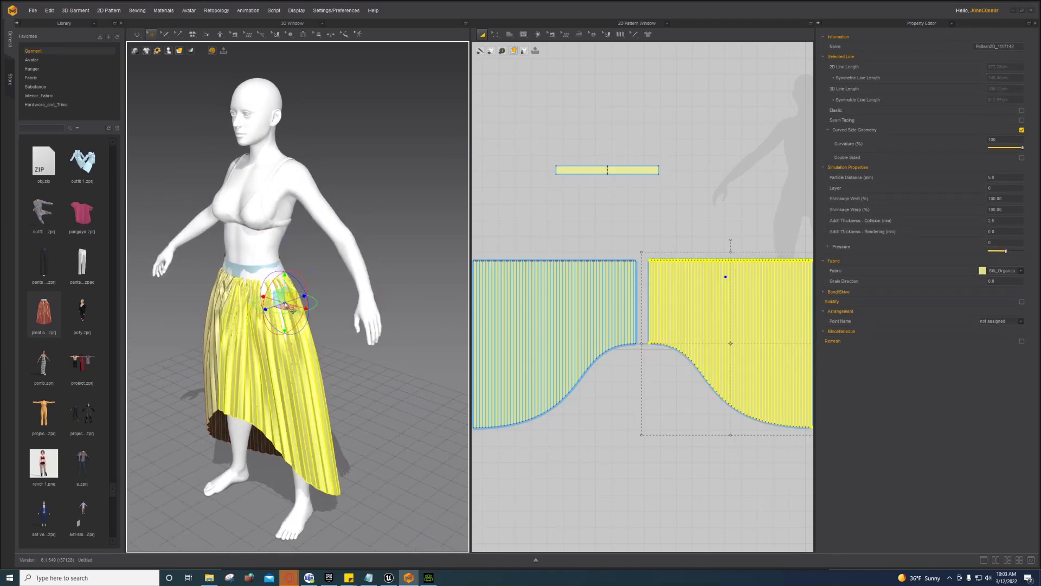
left_click_drag(305, 308, 311, 314)
left_click(233, 290)
mouse_move(234, 291)
right_mouse_down()
mouse_move(239, 255)
mouse_move(247, 304)
right_mouse_up()
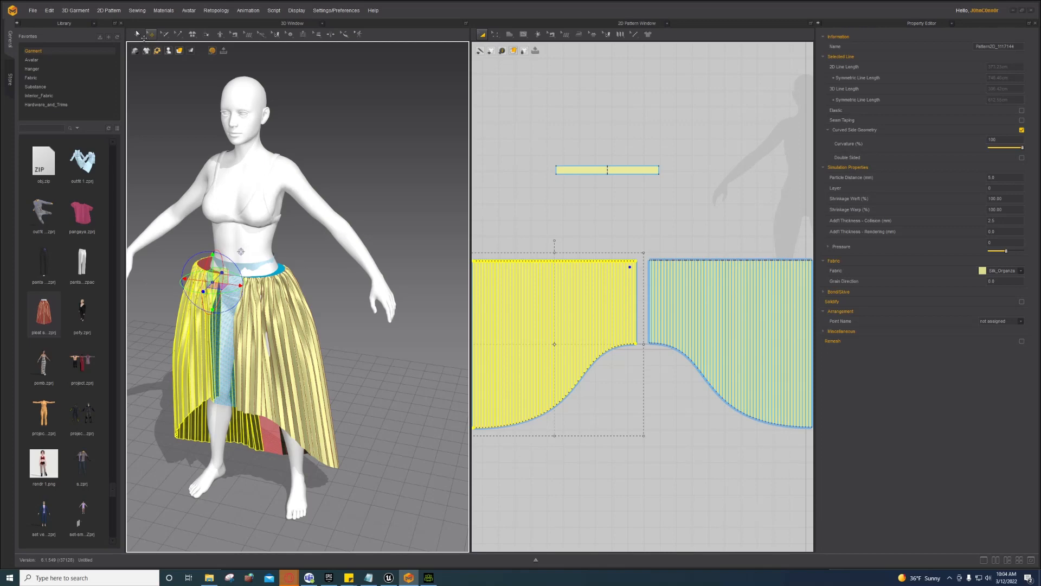
Step: Run the simulation to drape the skirt, stop it, and marquee-select all pattern pieces
left_click(137, 34)
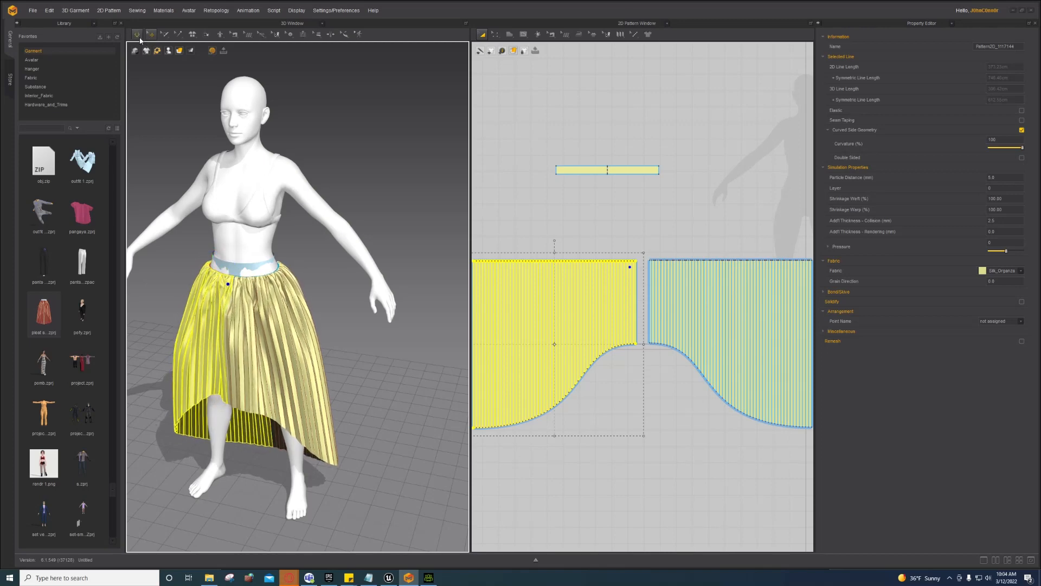
right_click_drag(212, 261, 355, 303)
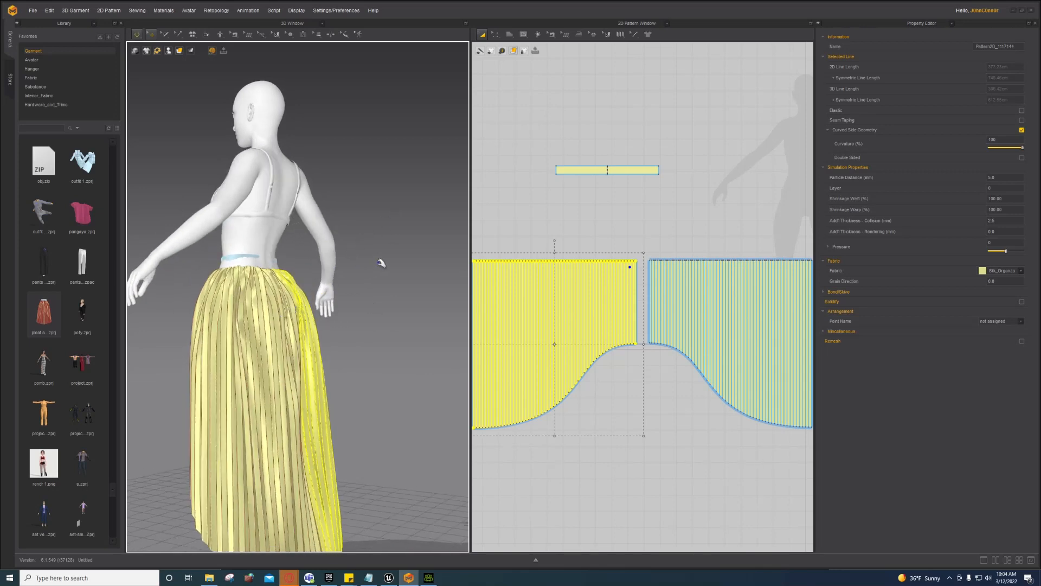
right_click_drag(383, 263, 396, 263)
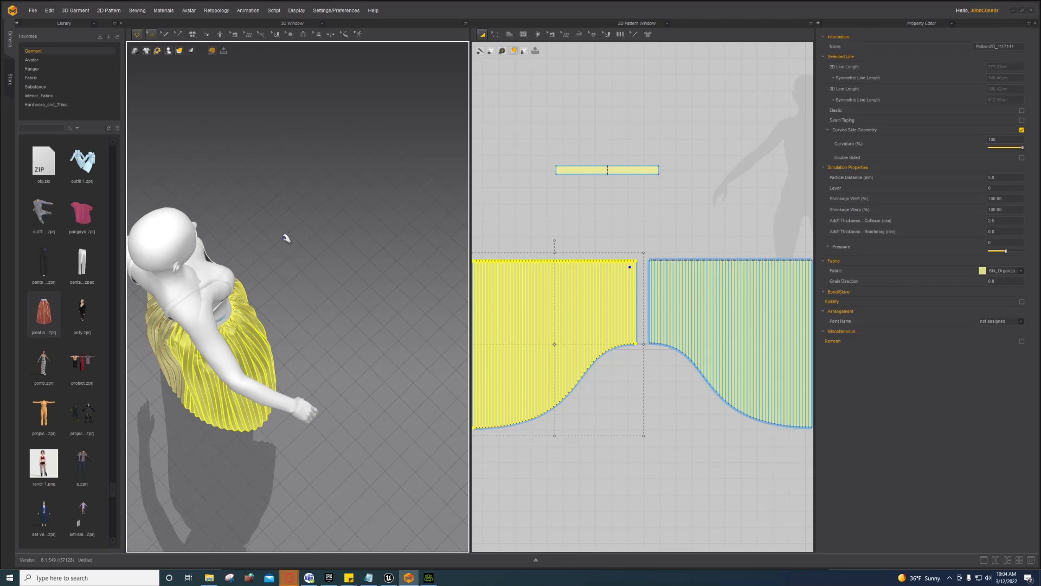
key("space")
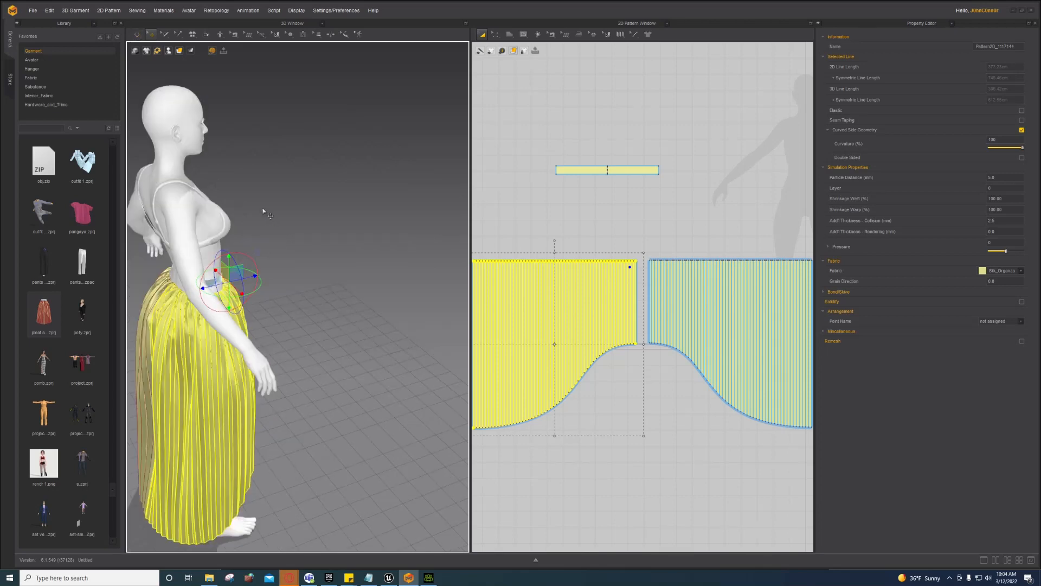
right_click_drag(314, 275, 212, 274)
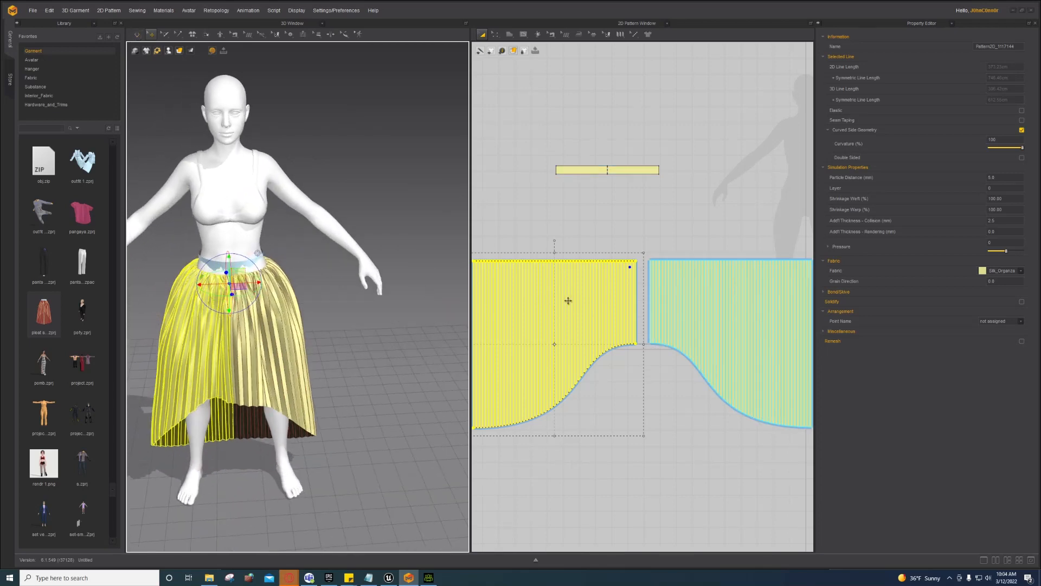
scroll(567, 307, "down", 4)
left_click_drag(488, 194, 714, 413)
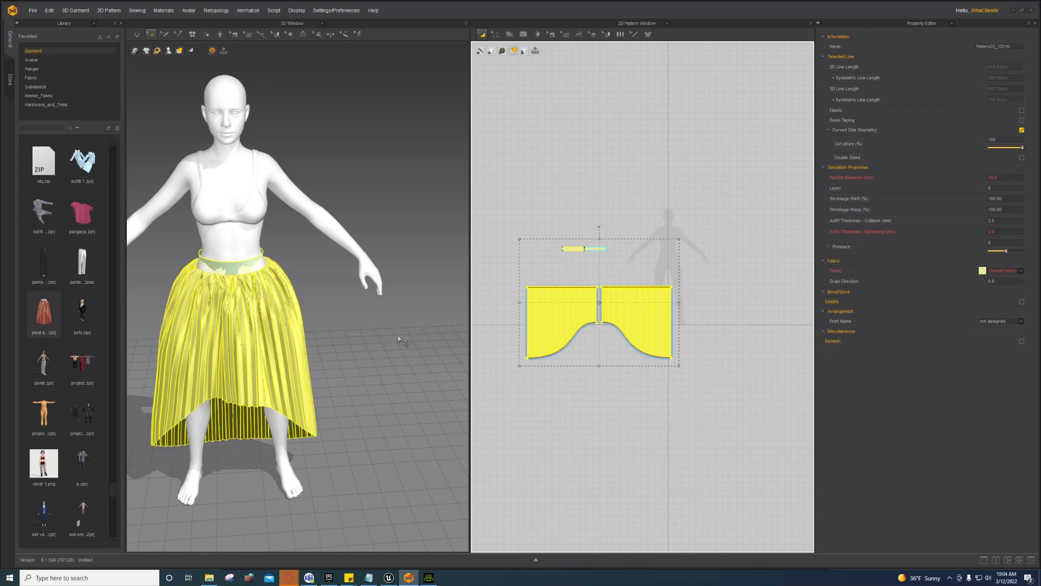
right_click_drag(398, 339, 348, 294)
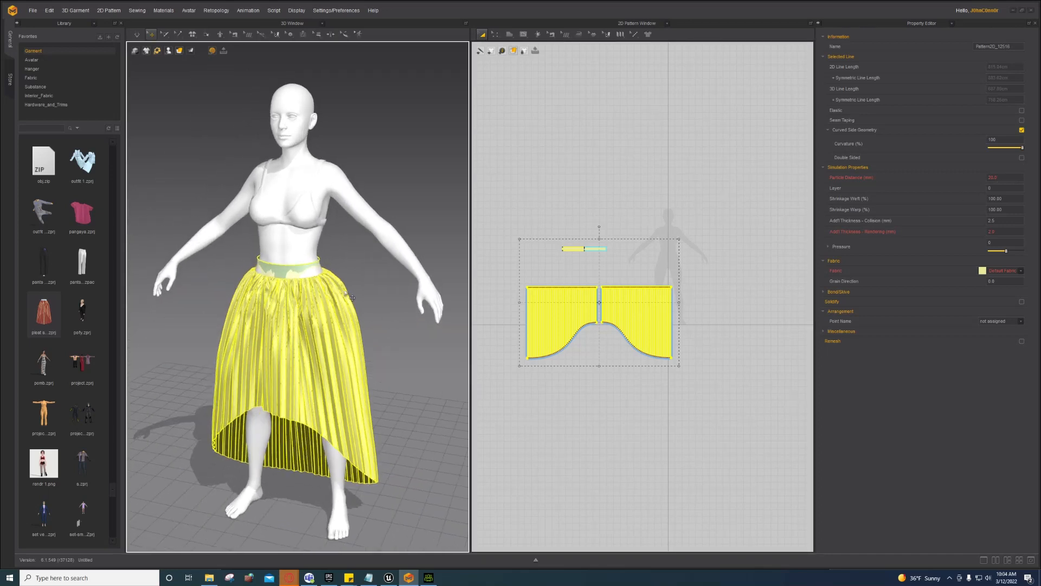
Step: Switch the simulation to fast GPU mode and pick out the waistband
left_click(143, 39)
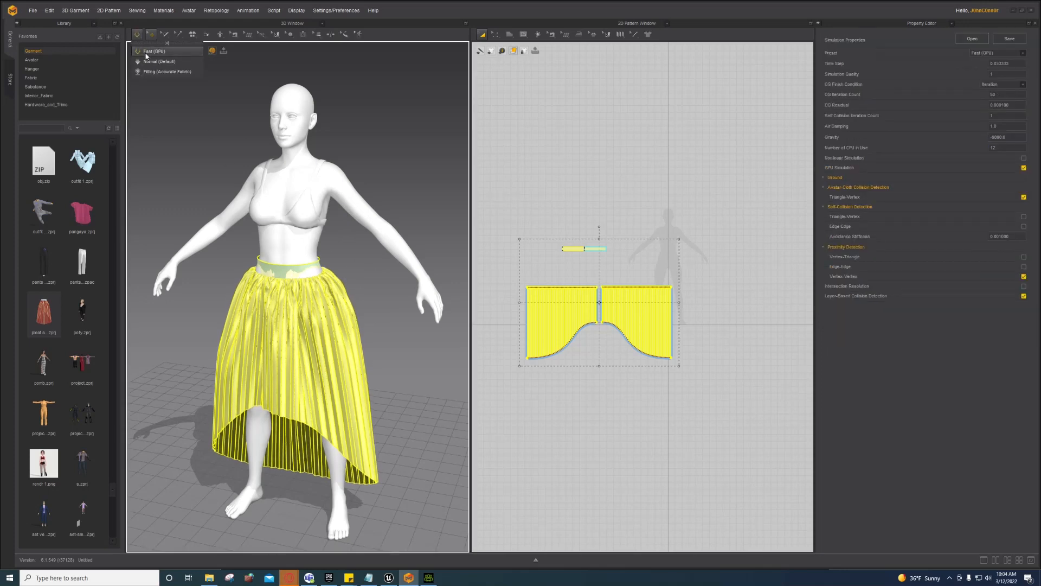
left_click(146, 54)
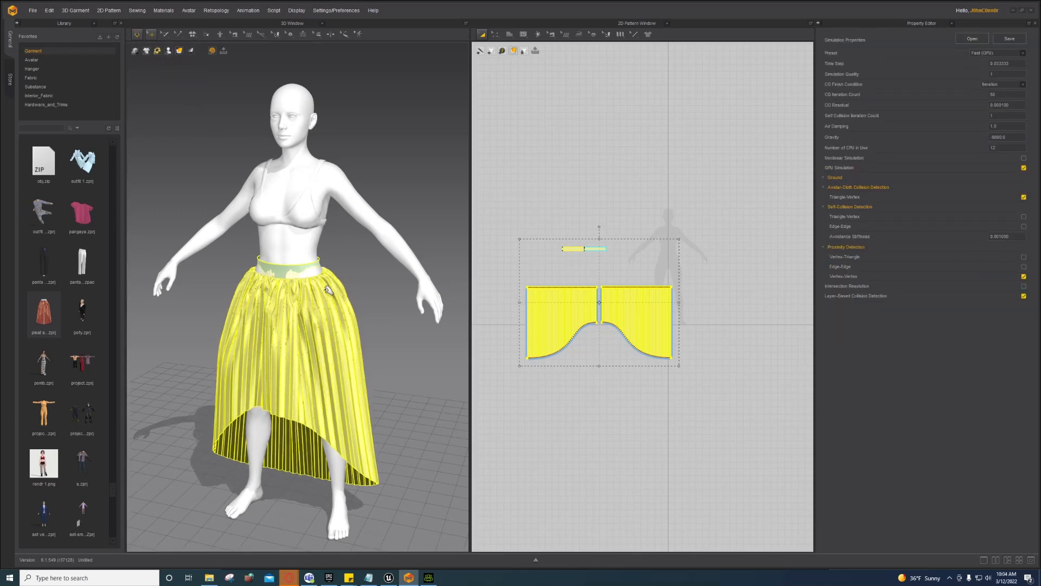
left_click(319, 266)
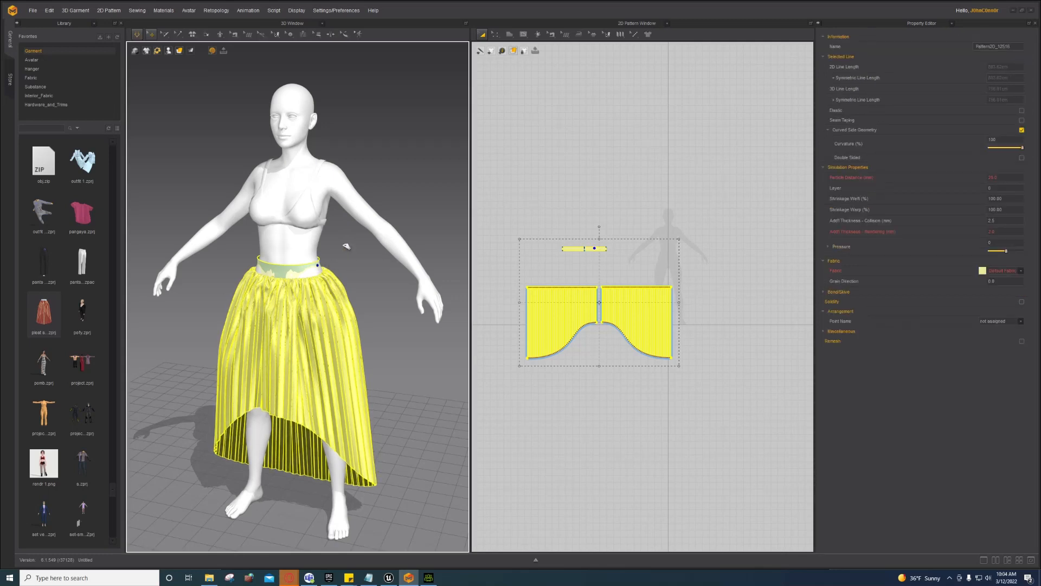
scroll(301, 279, "down", 2)
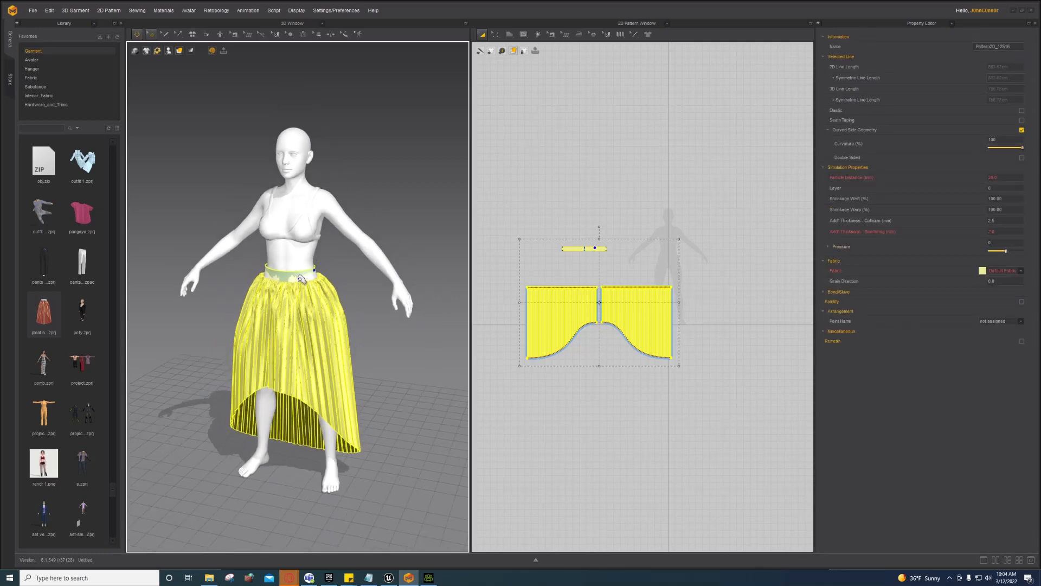
scroll(302, 279, "up", 3)
right_click(289, 258)
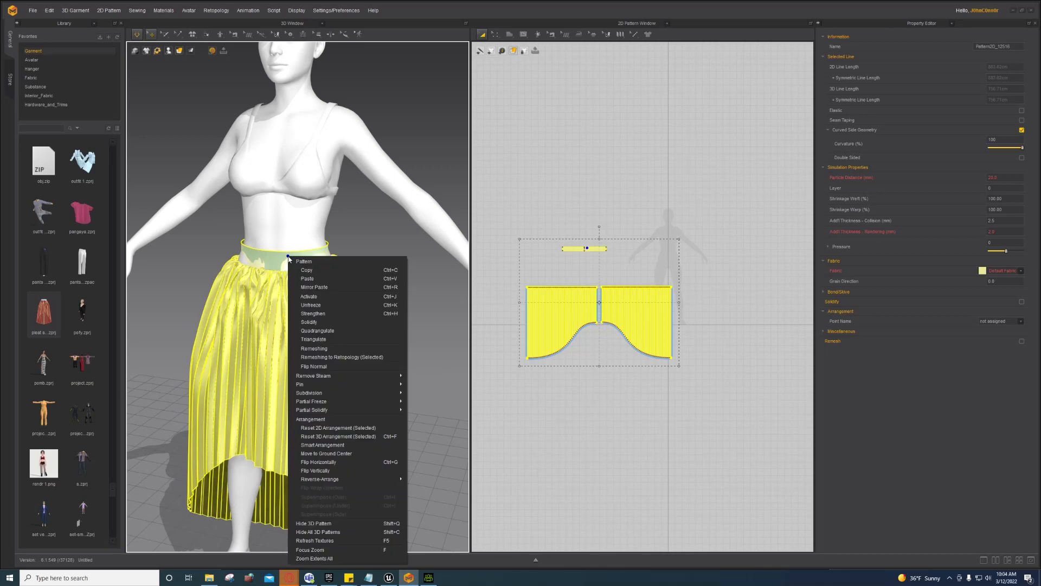
left_click(268, 255)
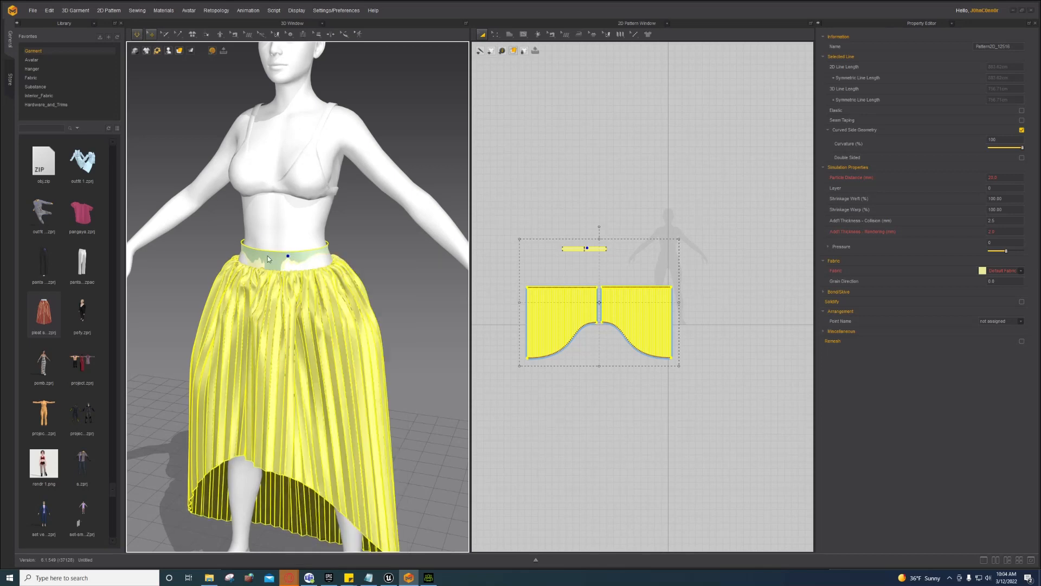
left_click(146, 42)
left_click(163, 71)
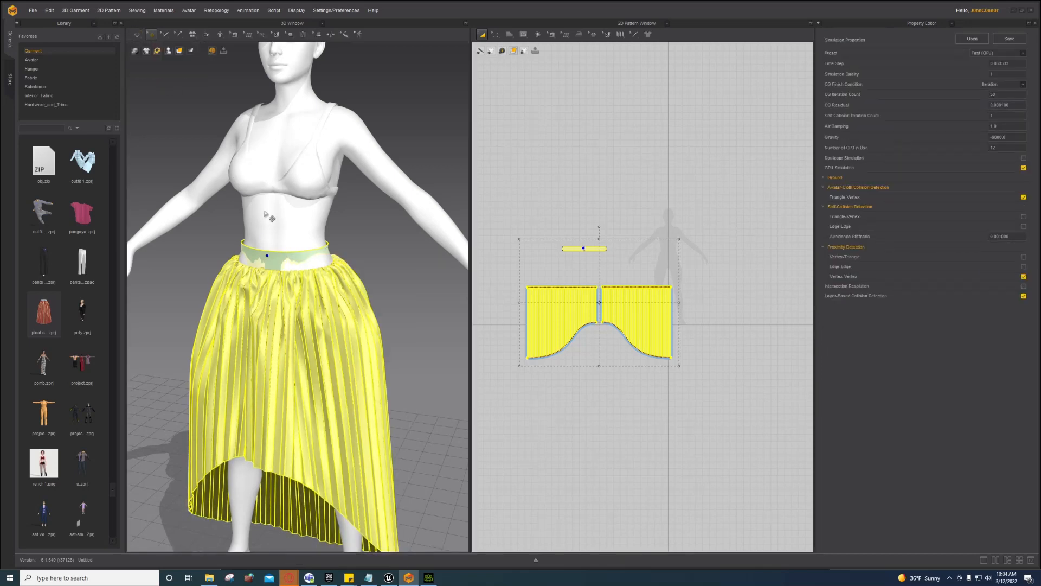
Step: Unfreeze the waistband and look up under the skirt to check the drape
left_click(278, 259)
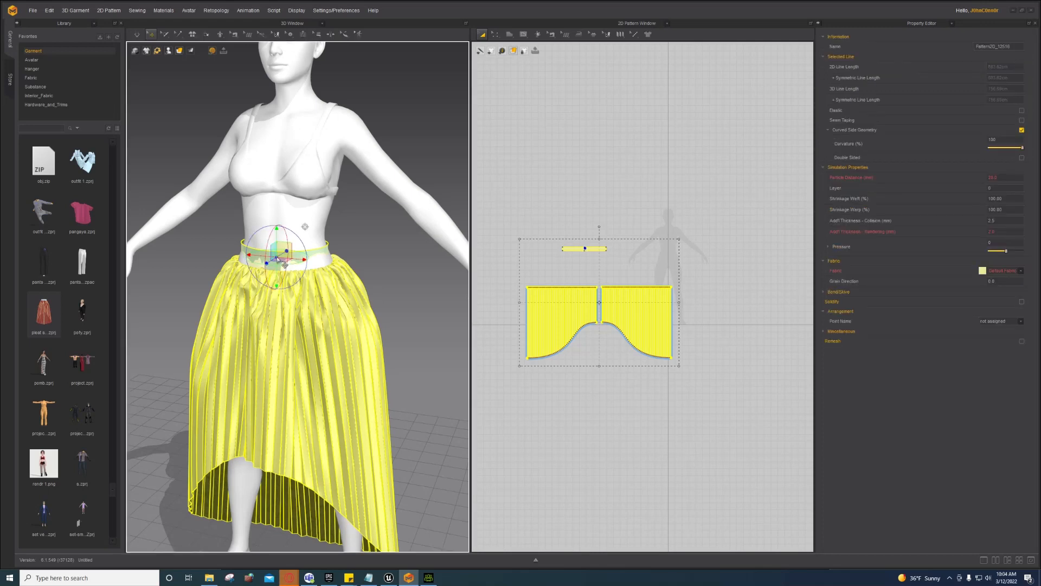
left_click(361, 244)
left_click(278, 260)
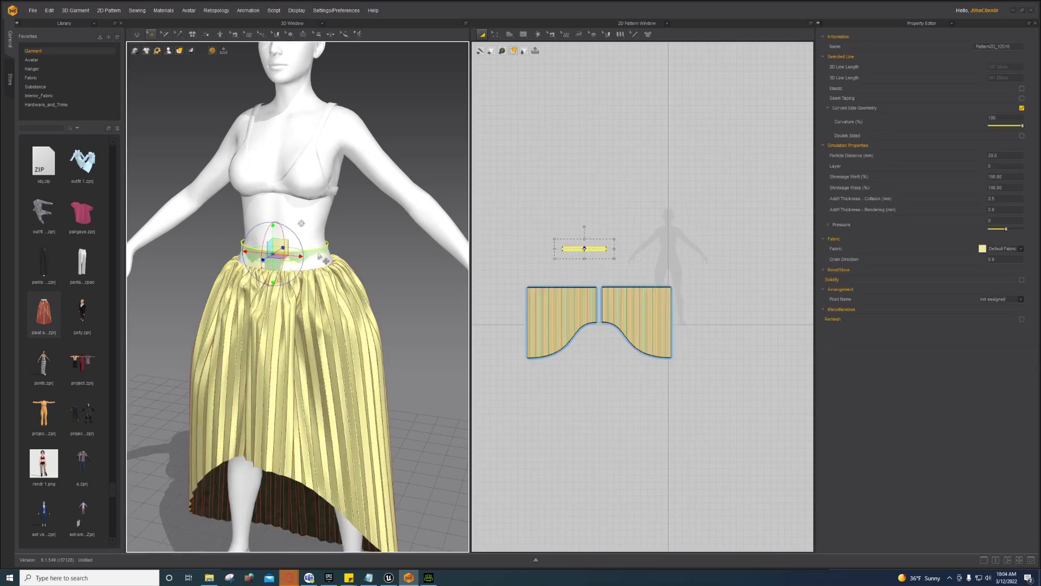
right_click(310, 253)
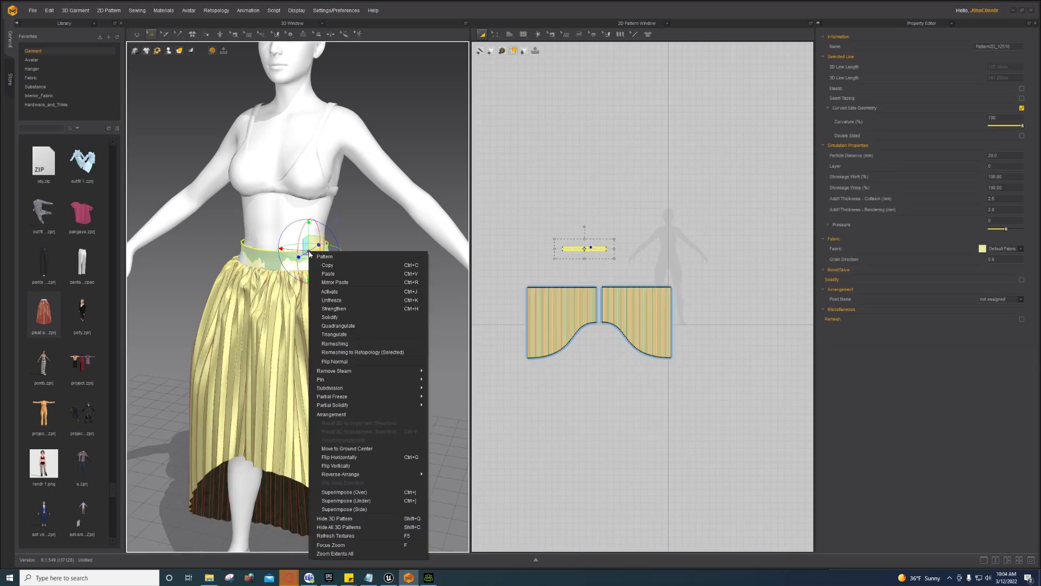
left_click(332, 301)
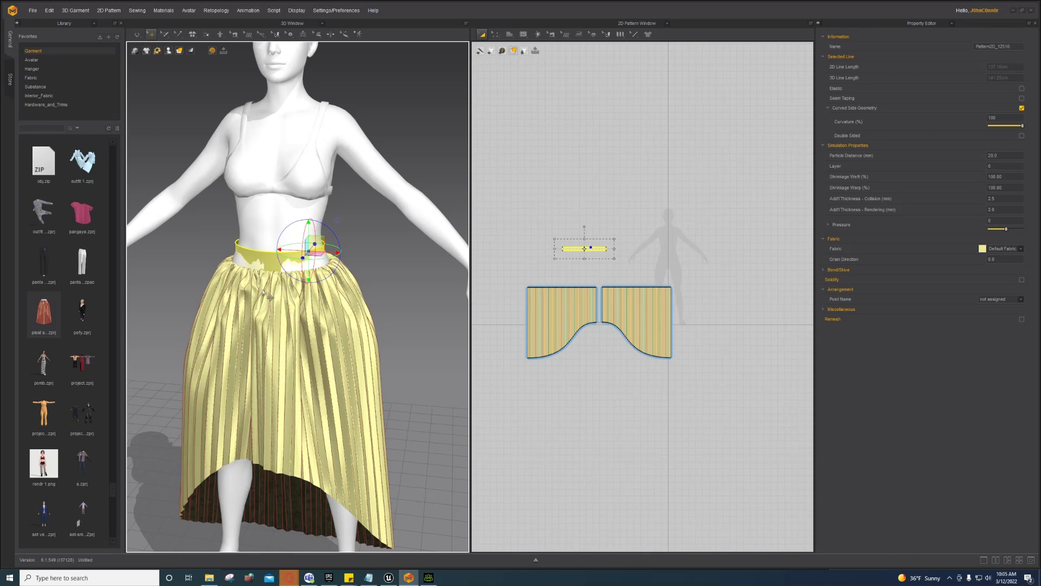
right_click_drag(401, 309, 331, 306)
Step: Drag the waistband piece in the 2D Pattern Window into the curve between the skirt halves
left_click(337, 334)
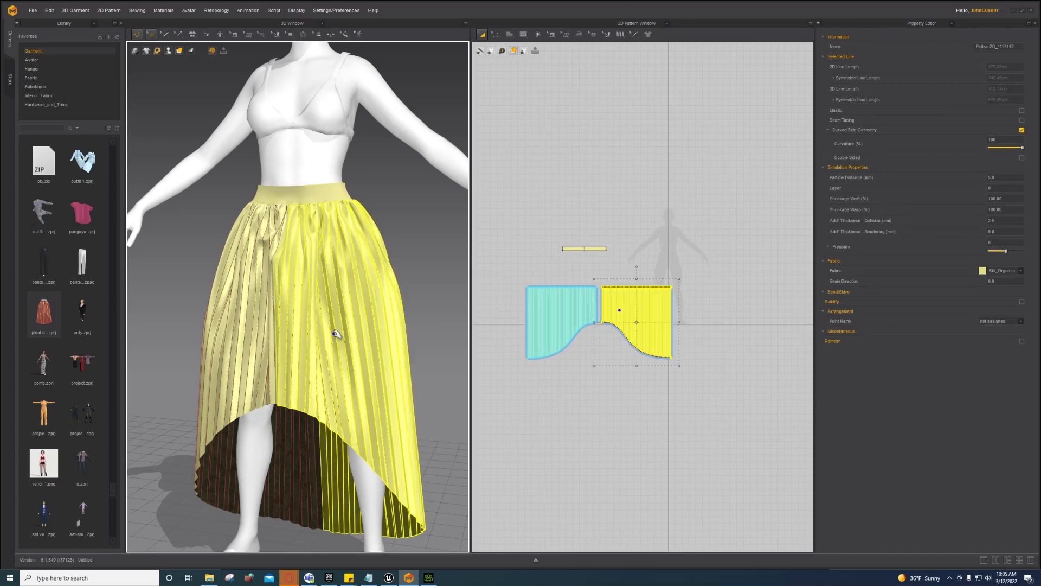
right_click(334, 335)
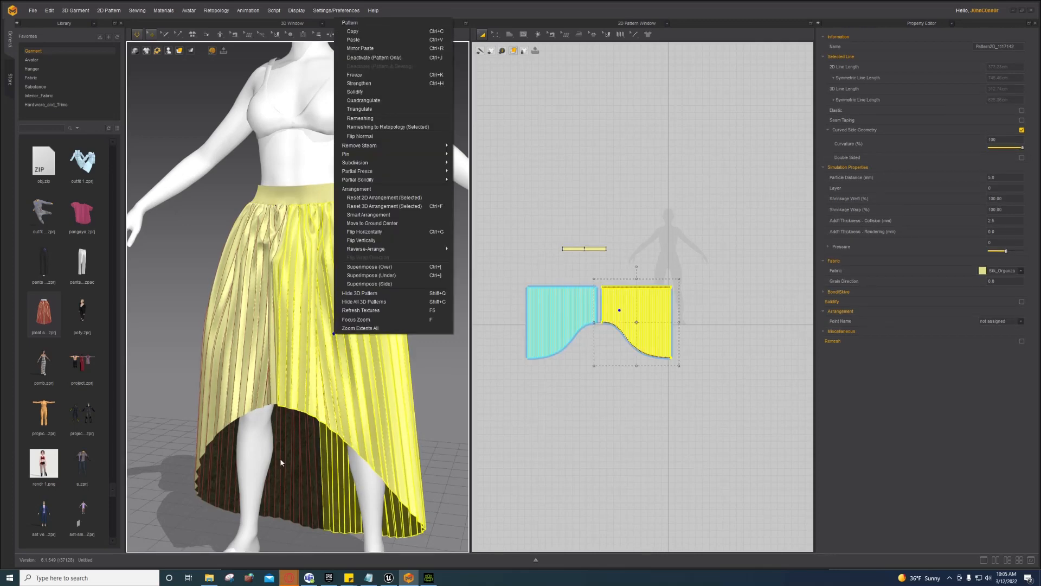
left_click(149, 333)
right_click_drag(166, 323, 248, 298)
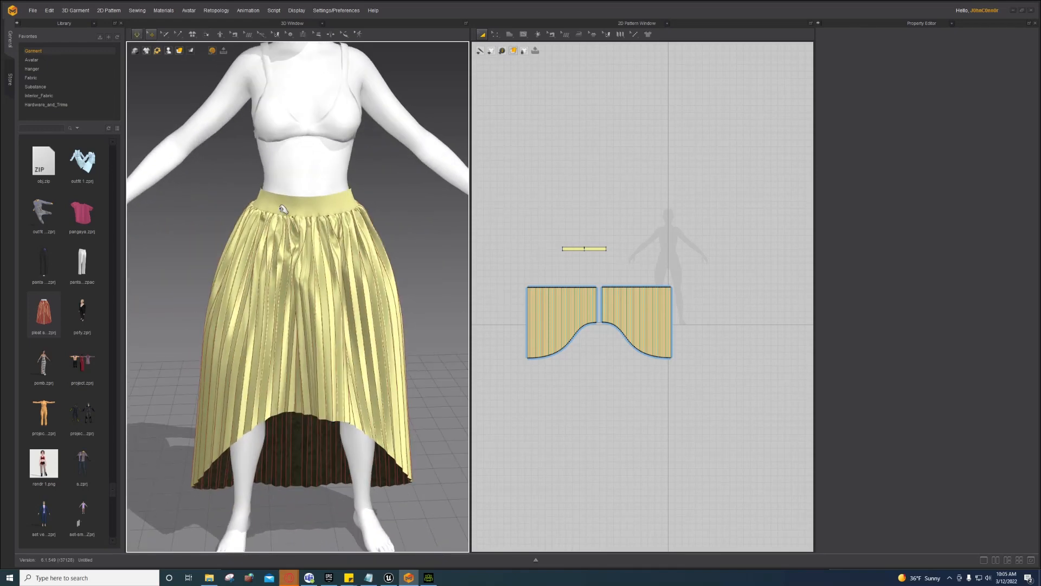
left_click_drag(549, 227, 609, 343)
Step: Switch the 2D pattern pane to the UV Editor
scroll(609, 339, "down", 3)
scroll(607, 321, "up", 5)
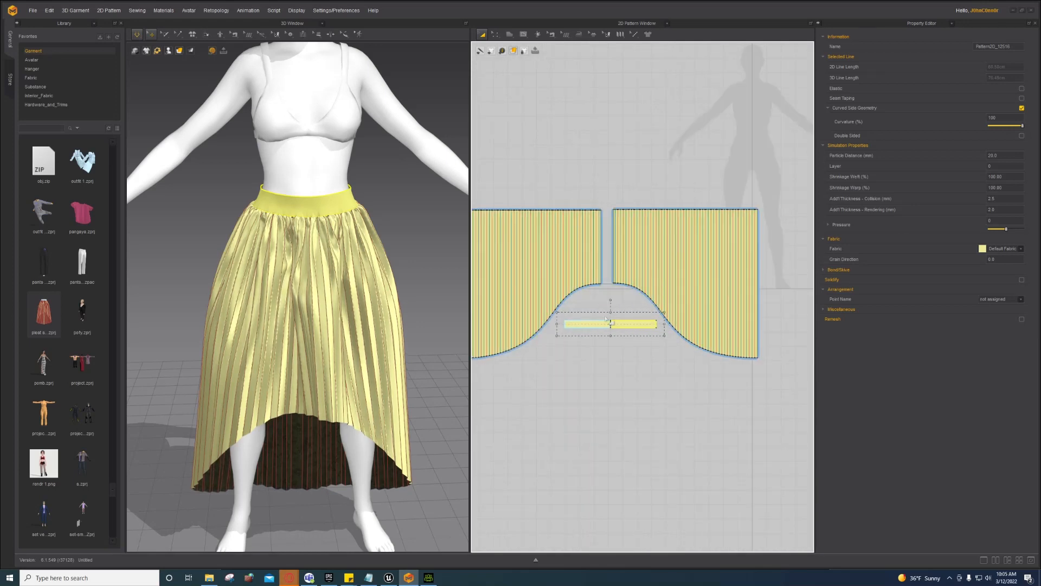
scroll(644, 249, "down", 4)
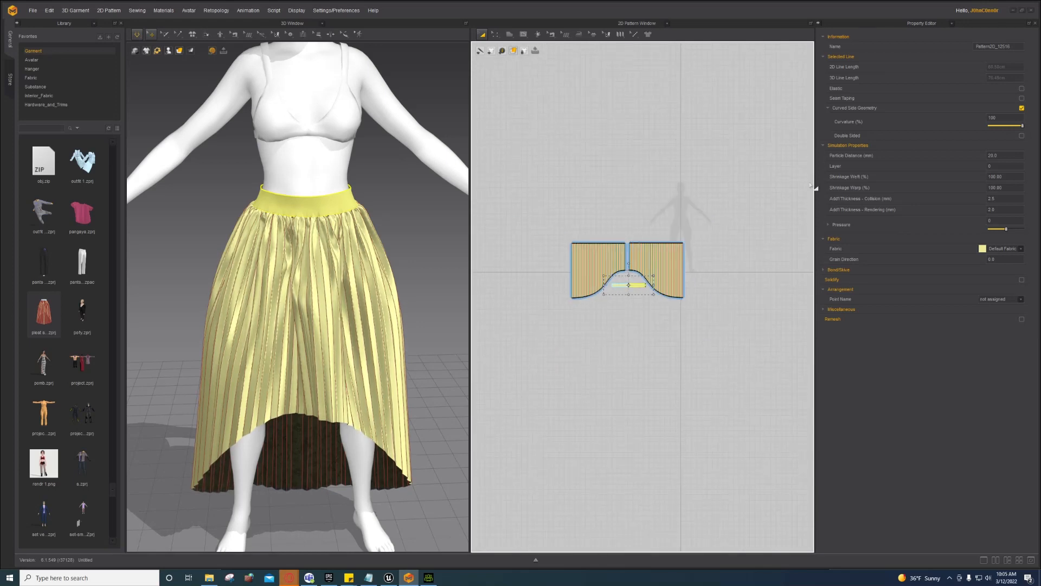
left_click(948, 24)
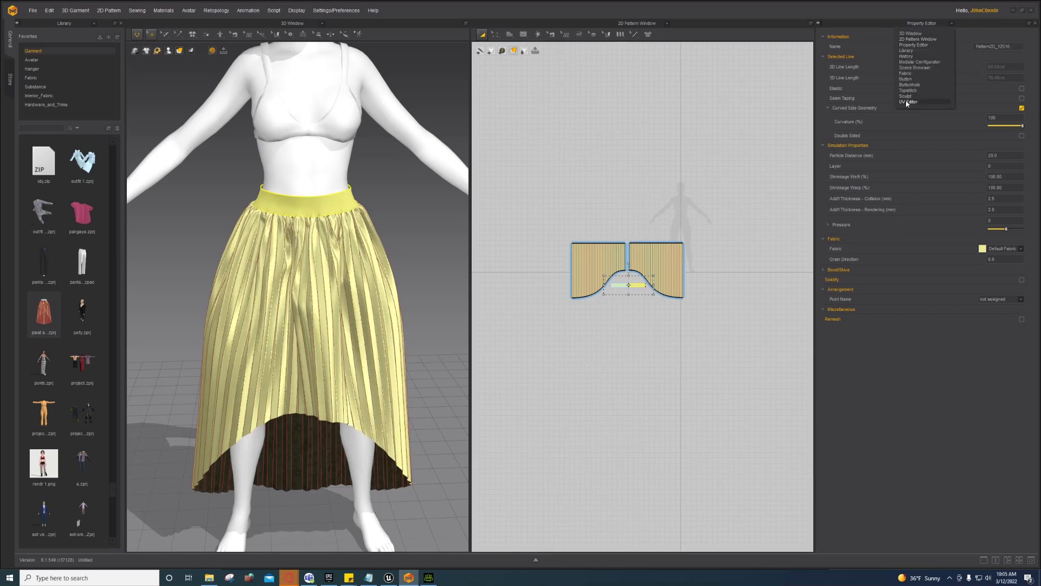
left_click(640, 24)
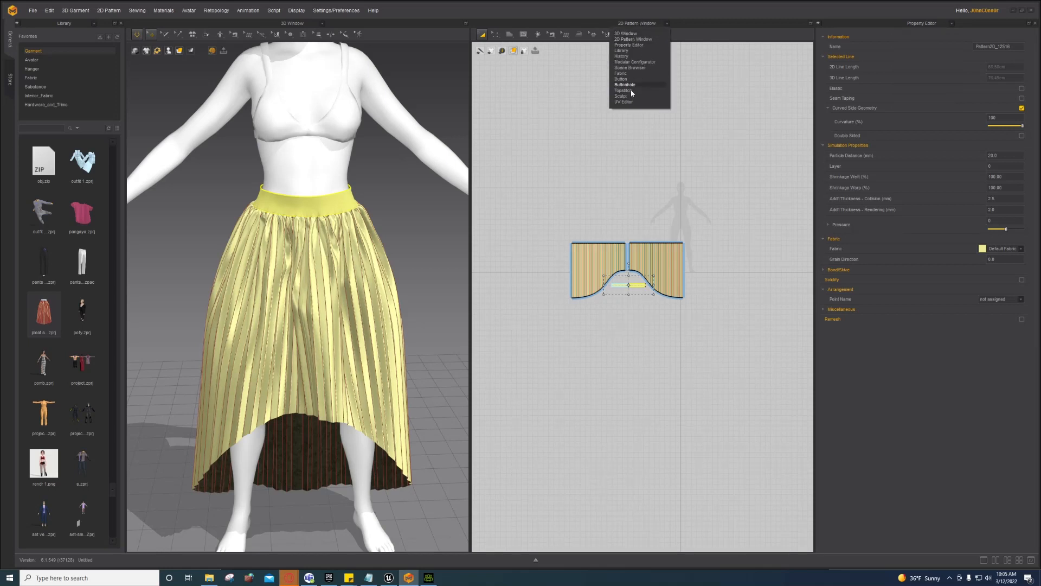
left_click(625, 102)
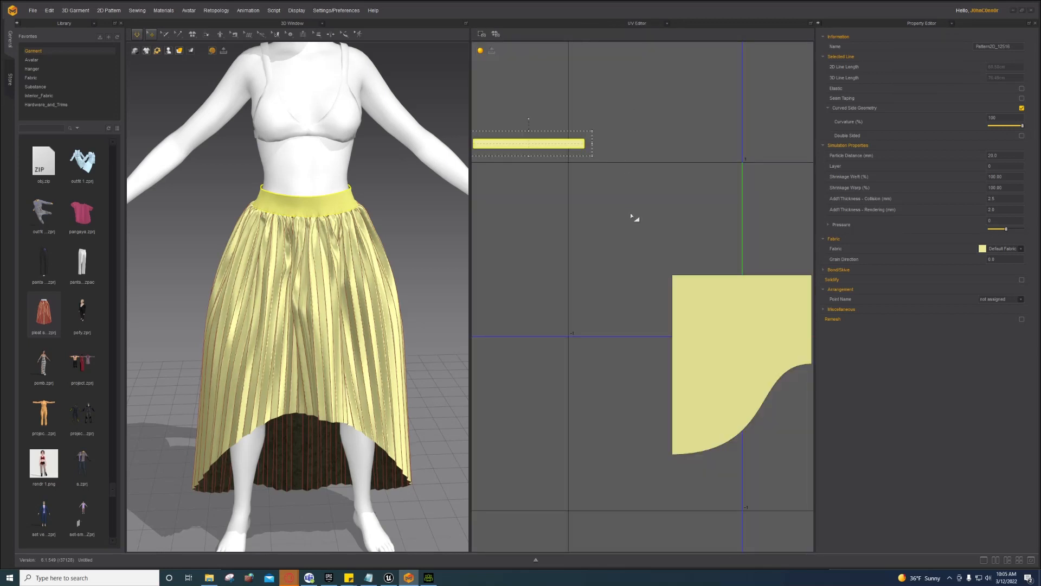
Step: Reset the UVs to the 2D arrangement and fit all UVs to 0-1
scroll(646, 222, "down", 2)
left_click(593, 229)
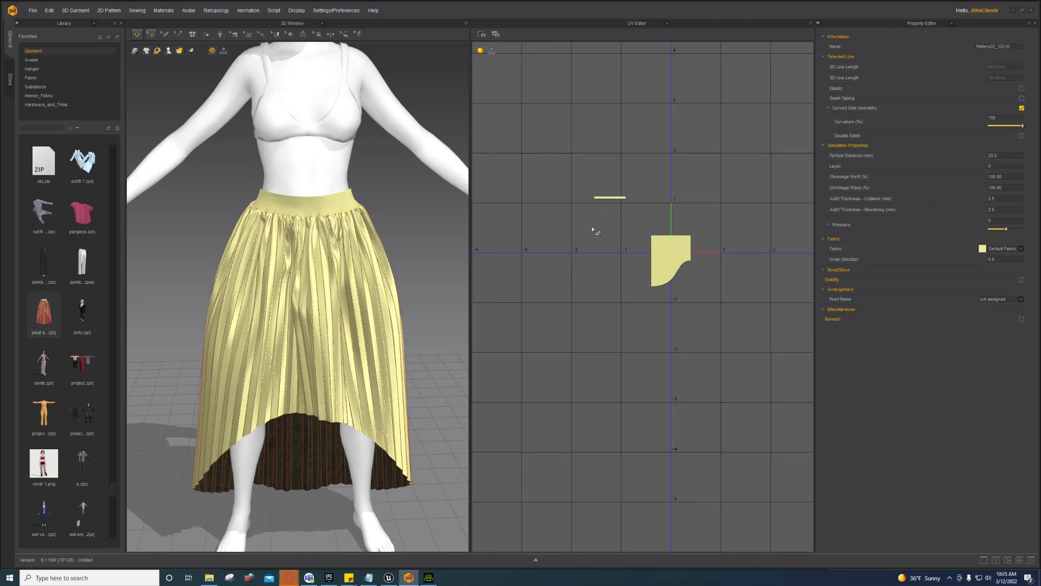
right_click(609, 220)
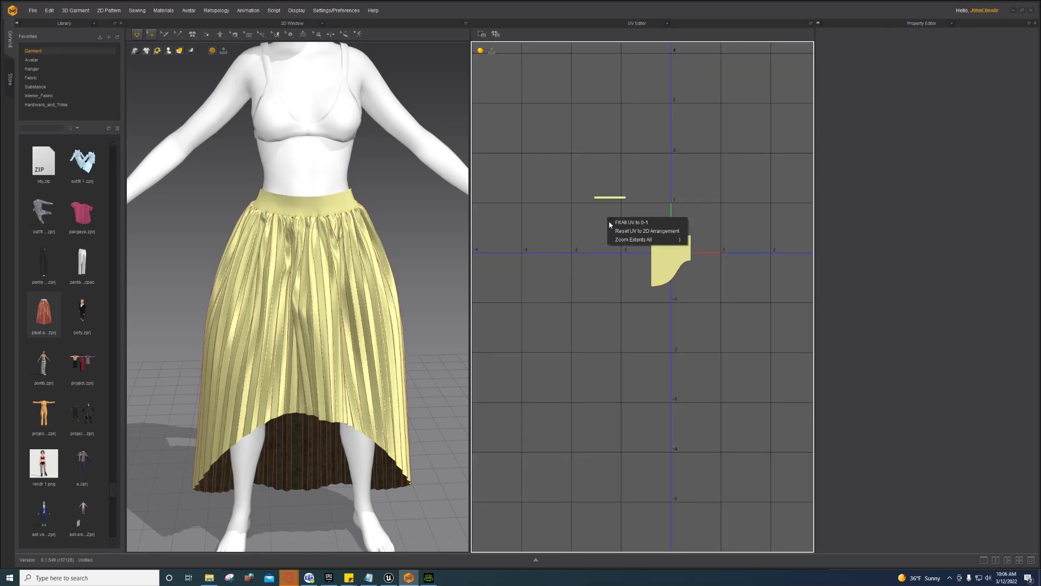
left_click(626, 232)
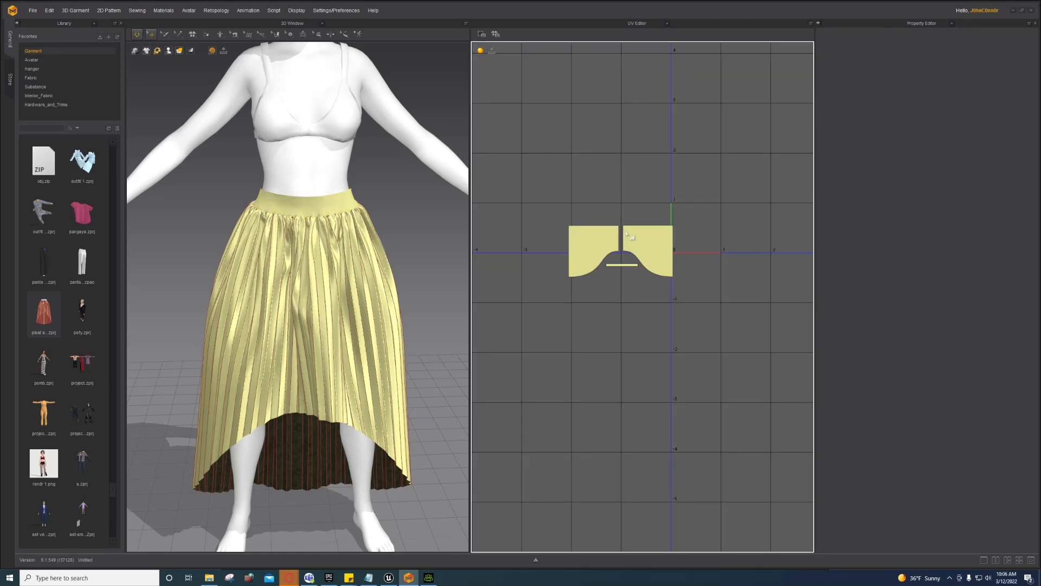
right_click(616, 218)
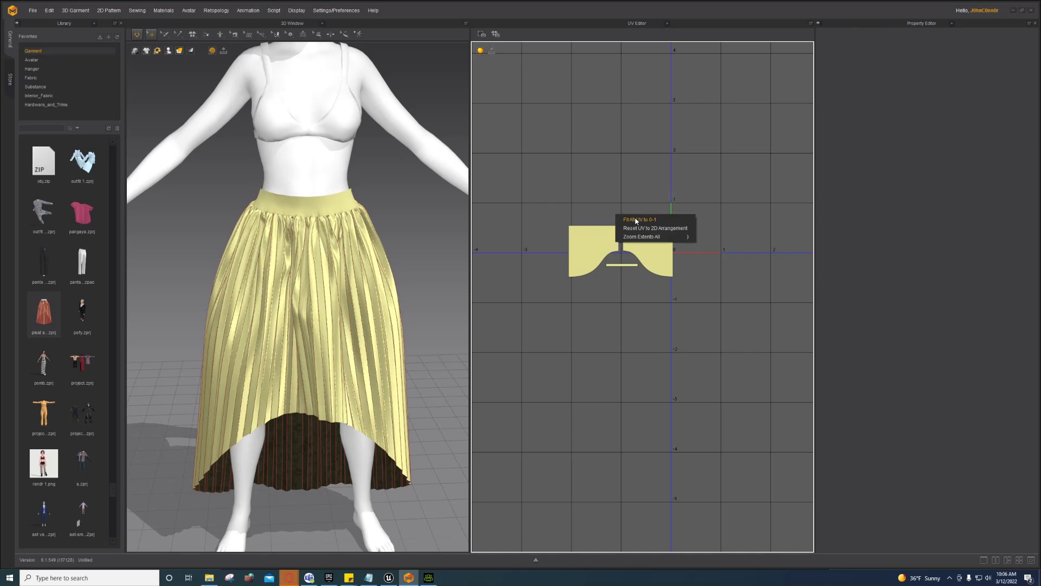
left_click(638, 219)
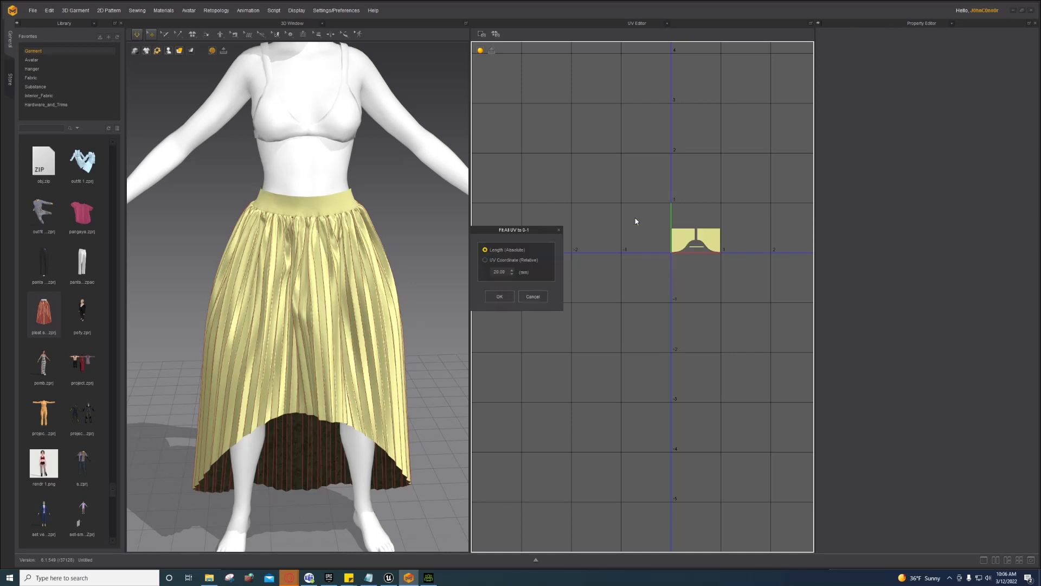
left_click(500, 297)
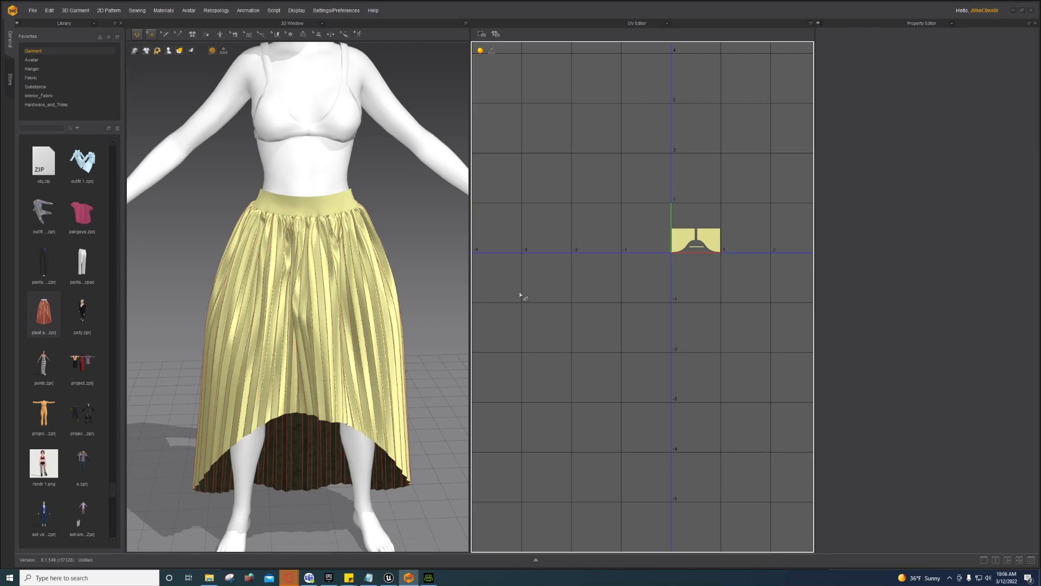
Step: Move the right skirt UV piece upward and the left skirt piece leftward
scroll(703, 286, "up", 5)
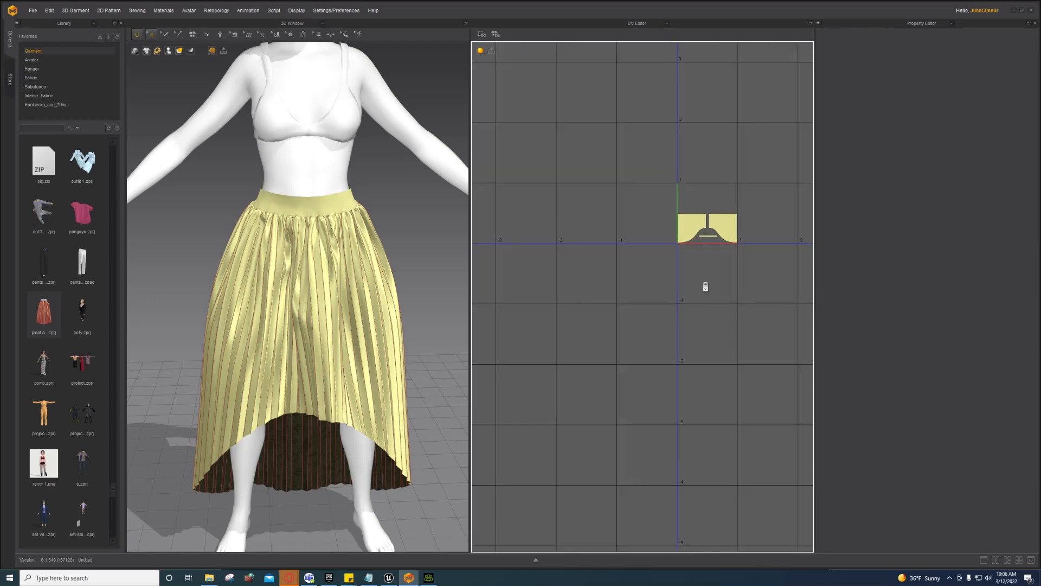
scroll(736, 263, "down", 3)
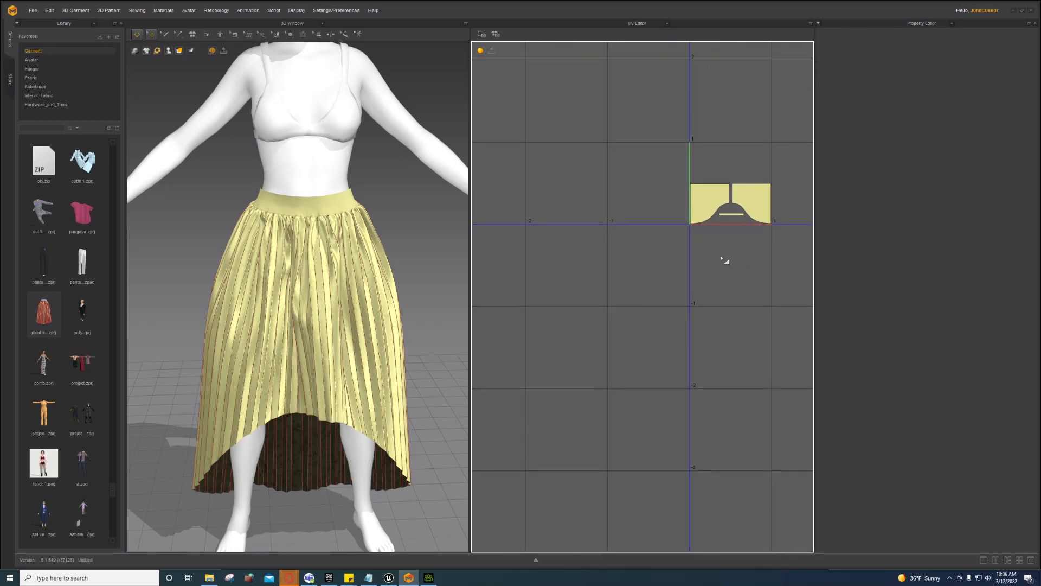
right_click_drag(697, 250, 588, 300)
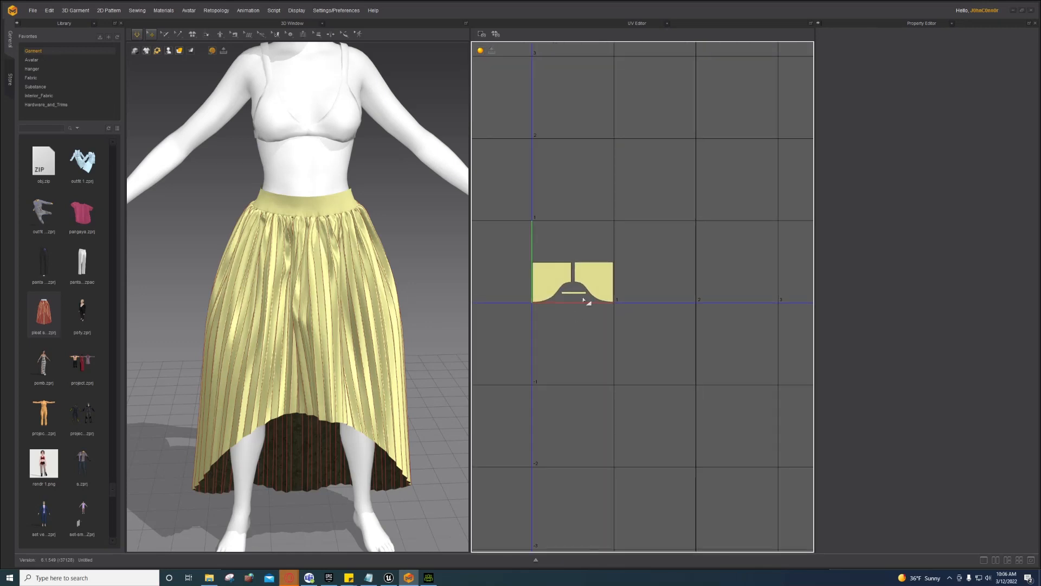
scroll(588, 300, "down", 5)
scroll(572, 280, "up", 8)
scroll(573, 279, "up", 2)
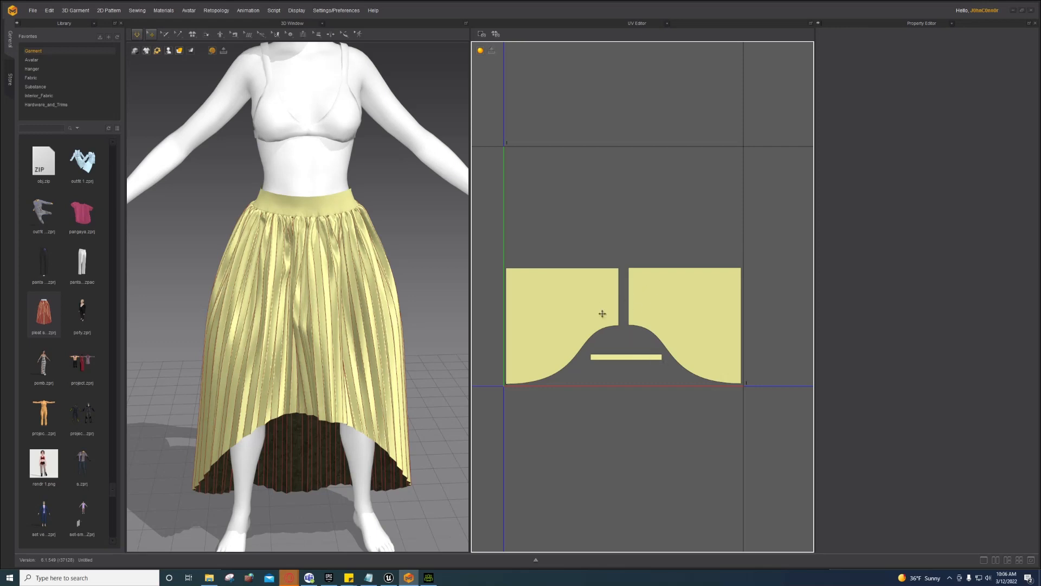
left_click_drag(646, 297, 646, 180)
left_click(588, 293)
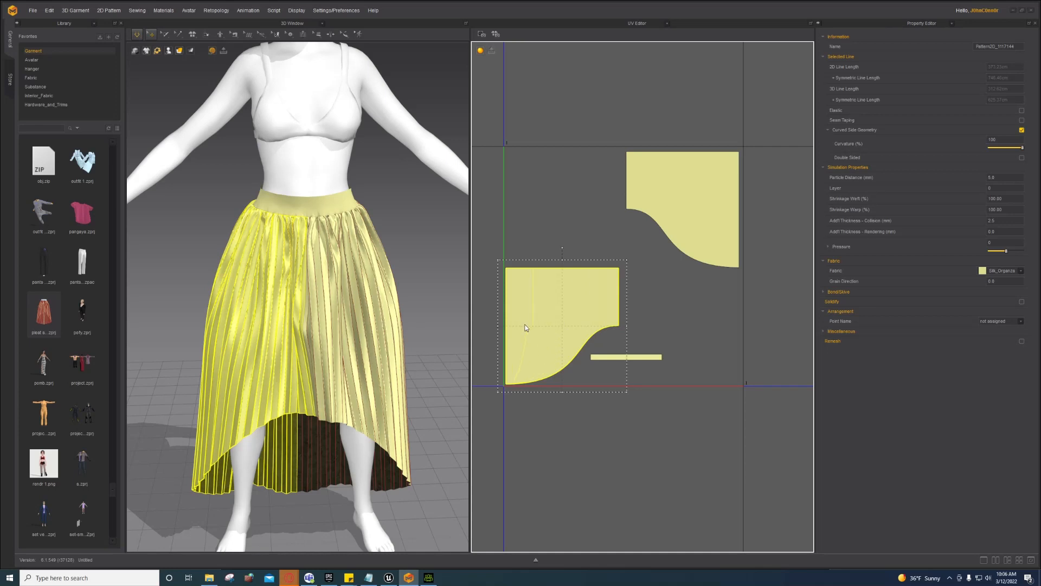
left_click_drag(525, 327, 418, 327)
left_click(546, 324)
middle_click_drag(546, 324, 619, 314)
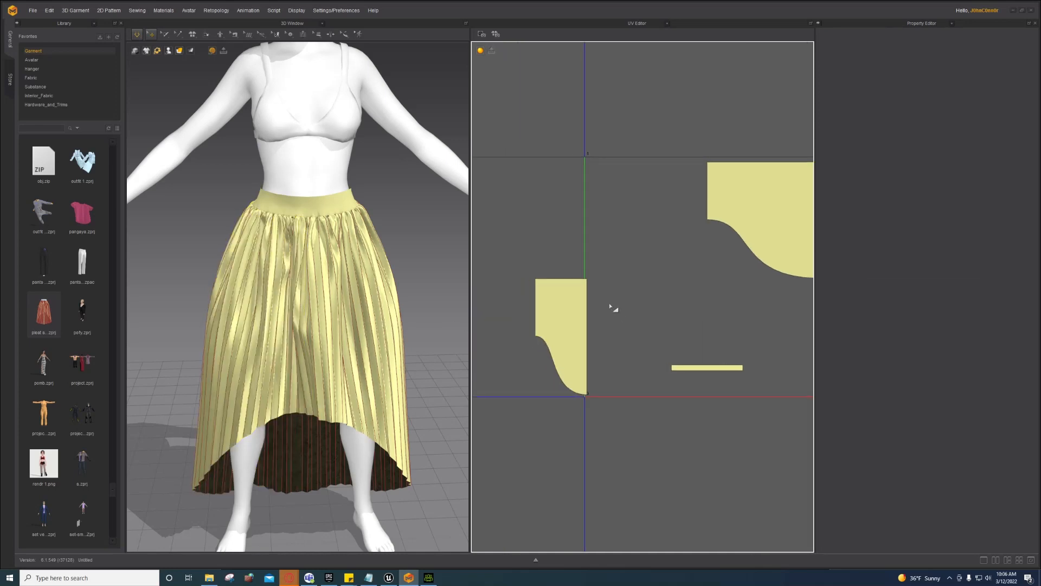
key("ctrl+z")
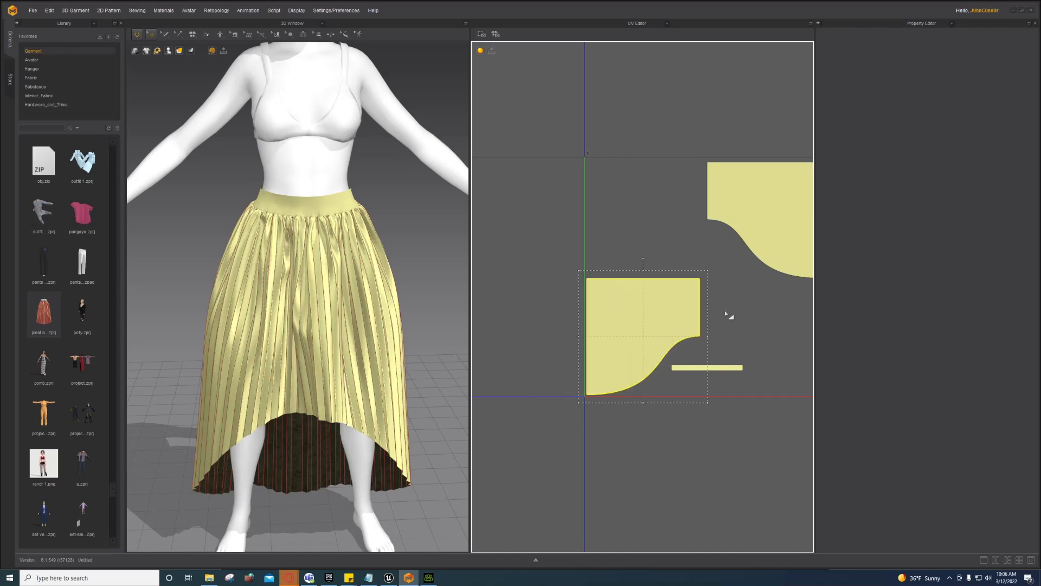
Step: Rotate a skirt UV piece about 180 degrees and interlock the two skirt halves
left_click_drag(594, 335, 483, 334)
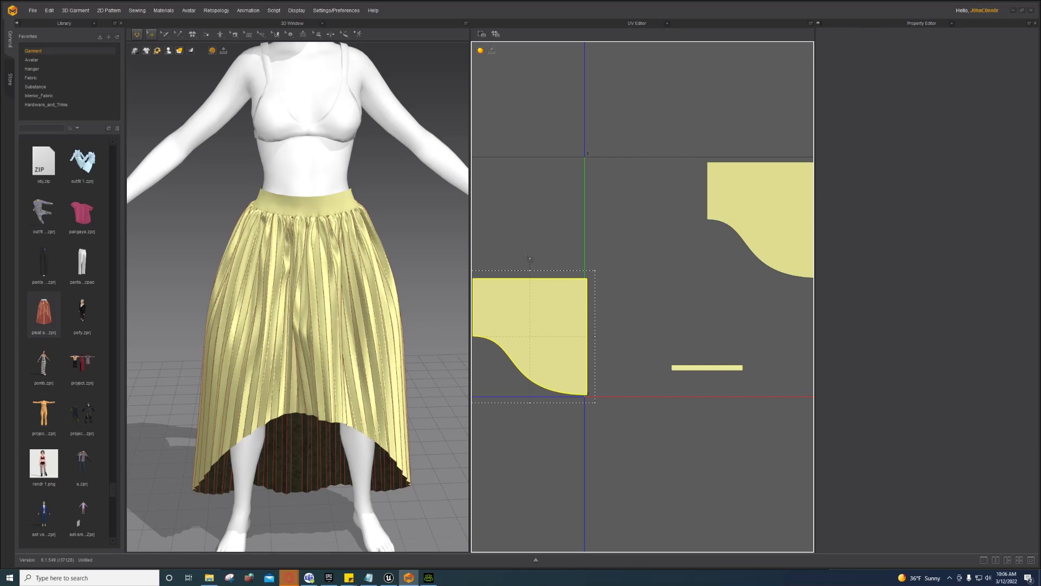
left_click_drag(530, 259, 530, 415)
left_click_drag(514, 356, 724, 307)
right_click_drag(717, 300, 599, 324)
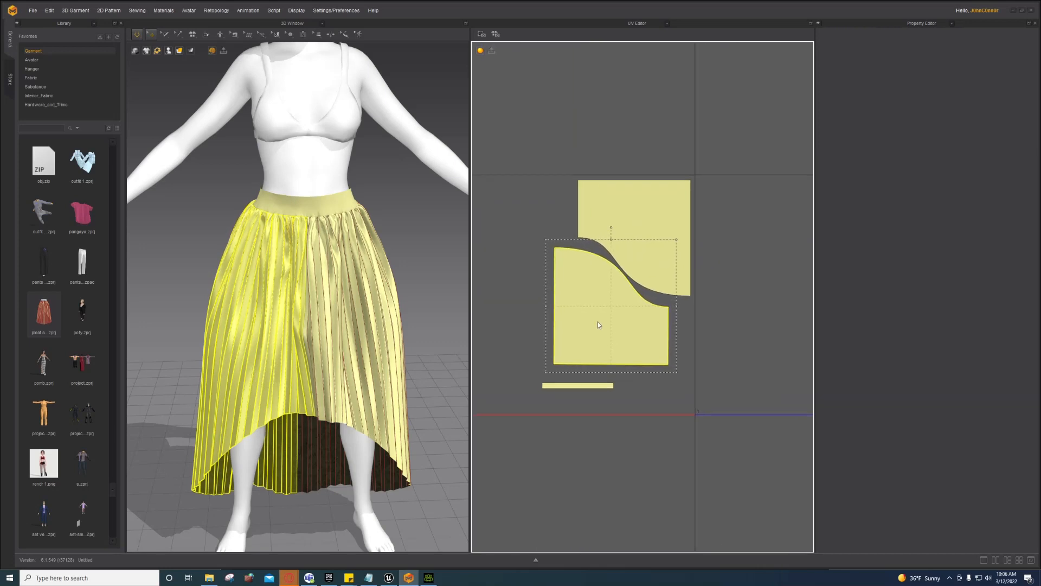
mouse_move(614, 336)
left_mouse_down()
mouse_move(641, 274)
mouse_move(636, 255)
mouse_move(627, 340)
mouse_move(613, 329)
left_mouse_up()
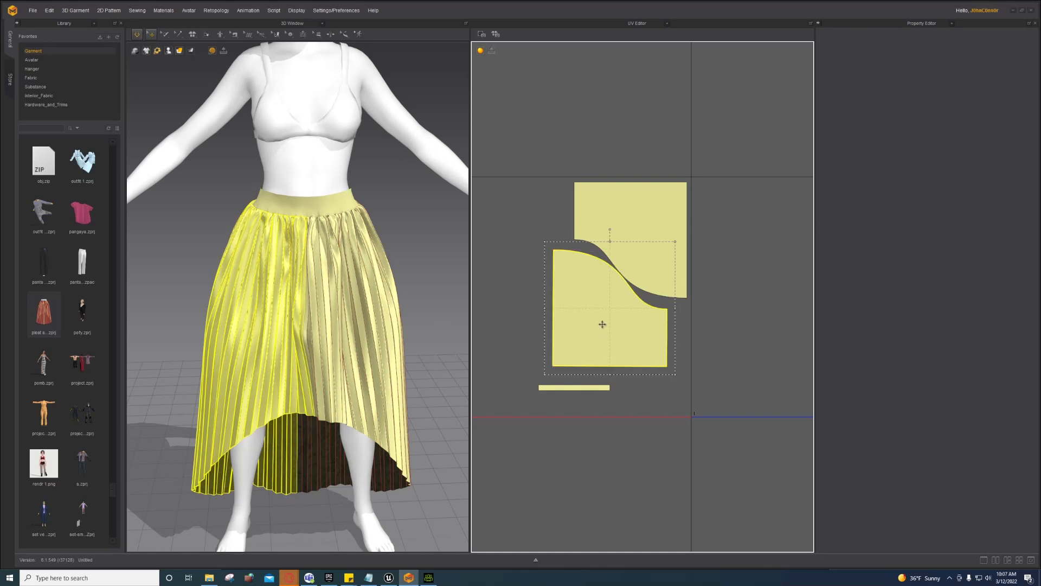
Step: Stand the waistband UV strip exactly upright beside the skirt halves, then select all UV pieces
left_click(577, 389)
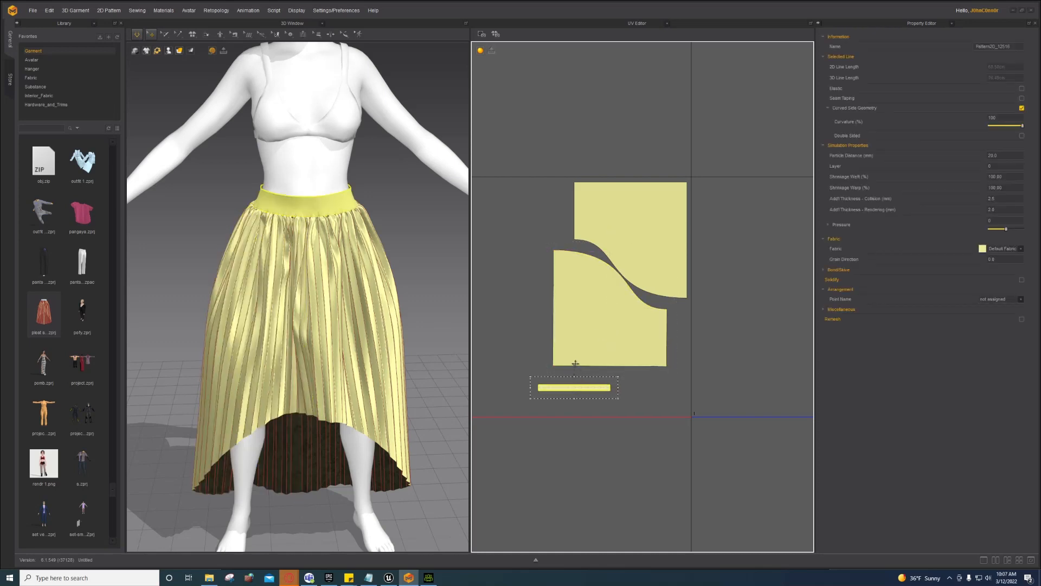
left_click_drag(574, 363, 564, 187)
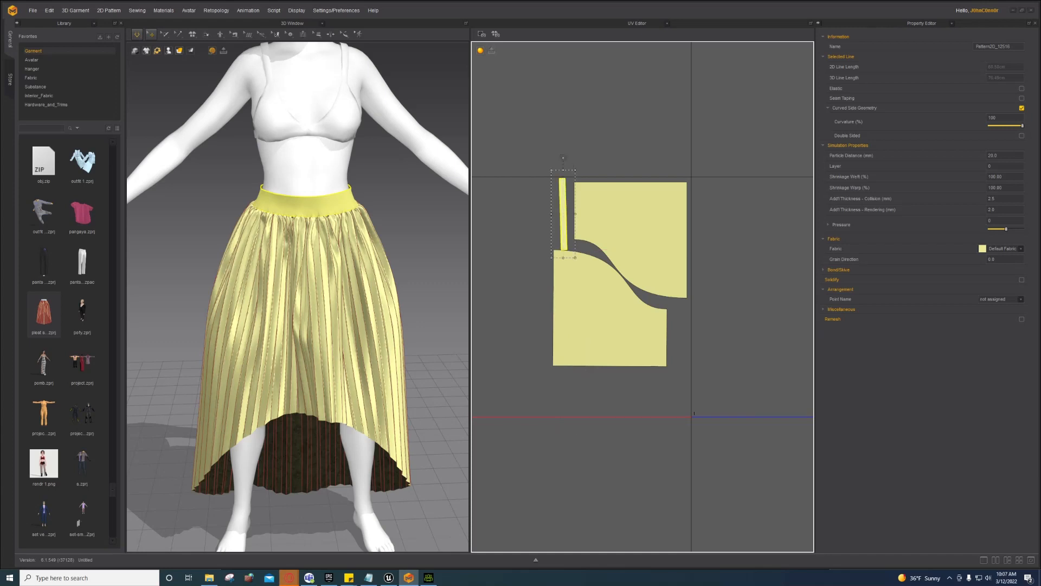
left_click(564, 158)
left_click(563, 192)
left_click_drag(564, 161, 568, 162)
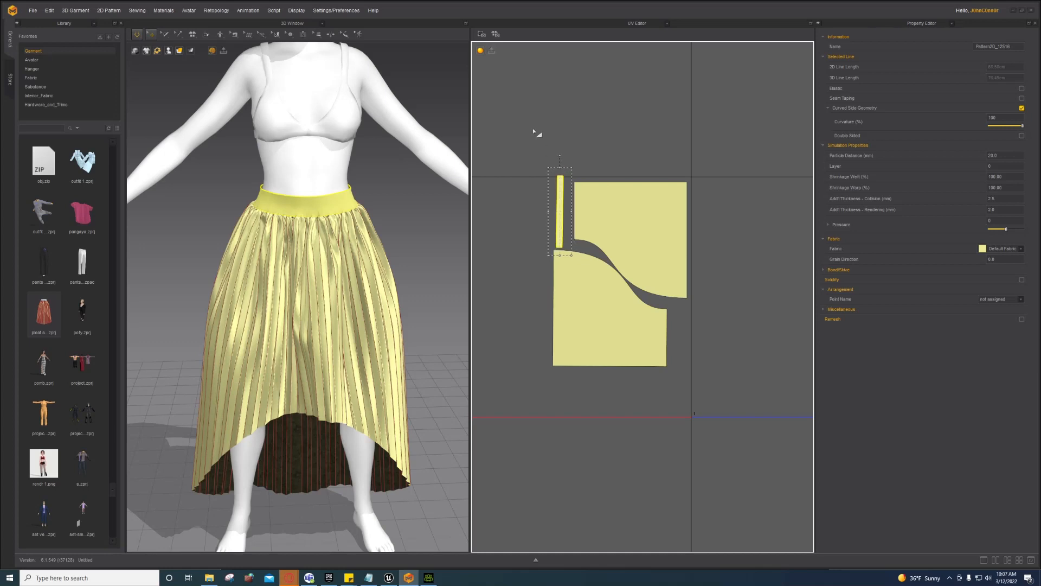
left_click(677, 369)
middle_click_drag(677, 370, 720, 375)
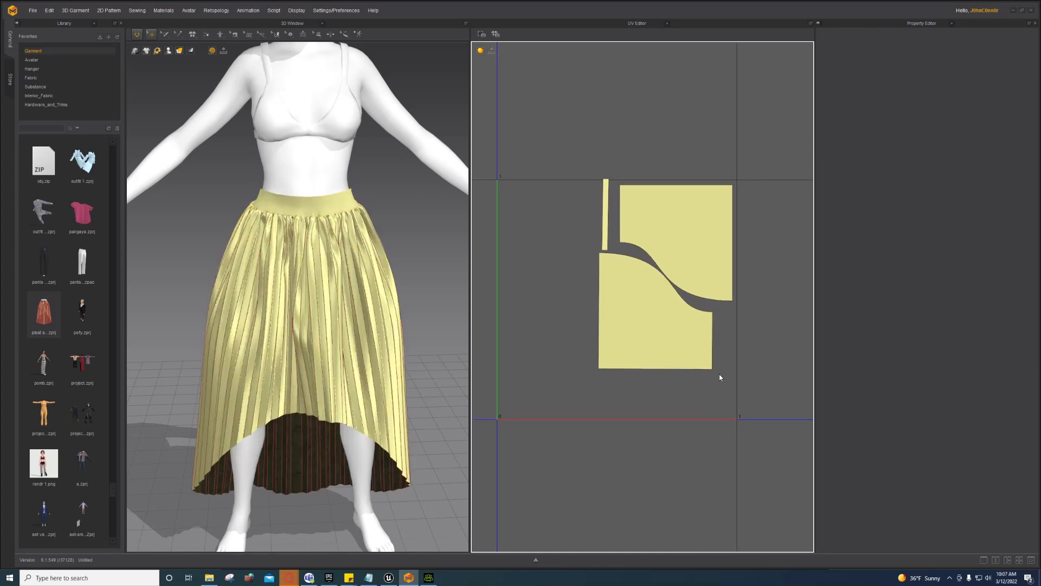
key("ctrl+a")
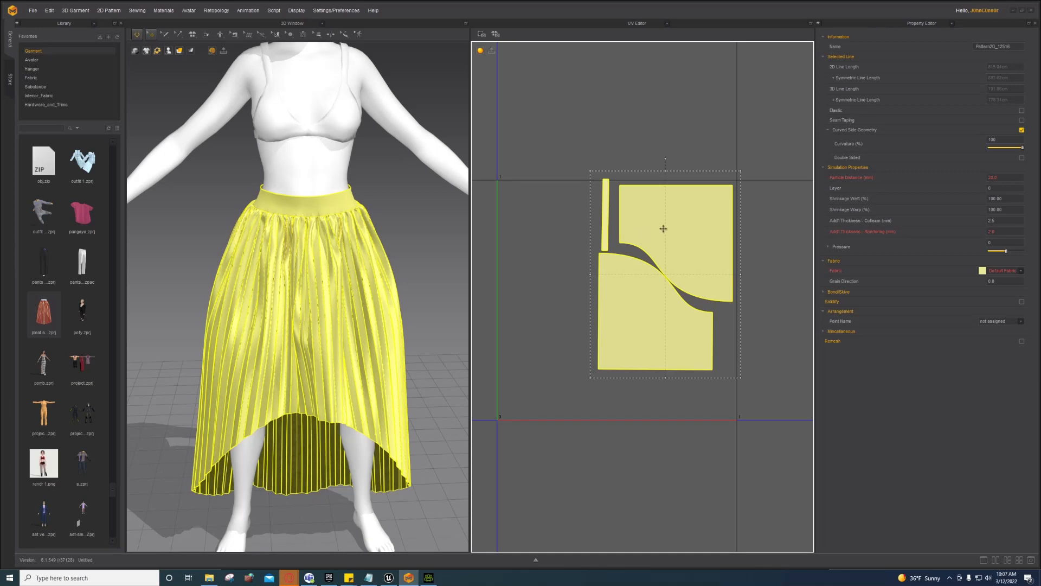
Step: Fit the skirt's three UV islands into the 0–1 tile with Fit UV to 0-1, then deselect them
left_click_drag(662, 228, 606, 245)
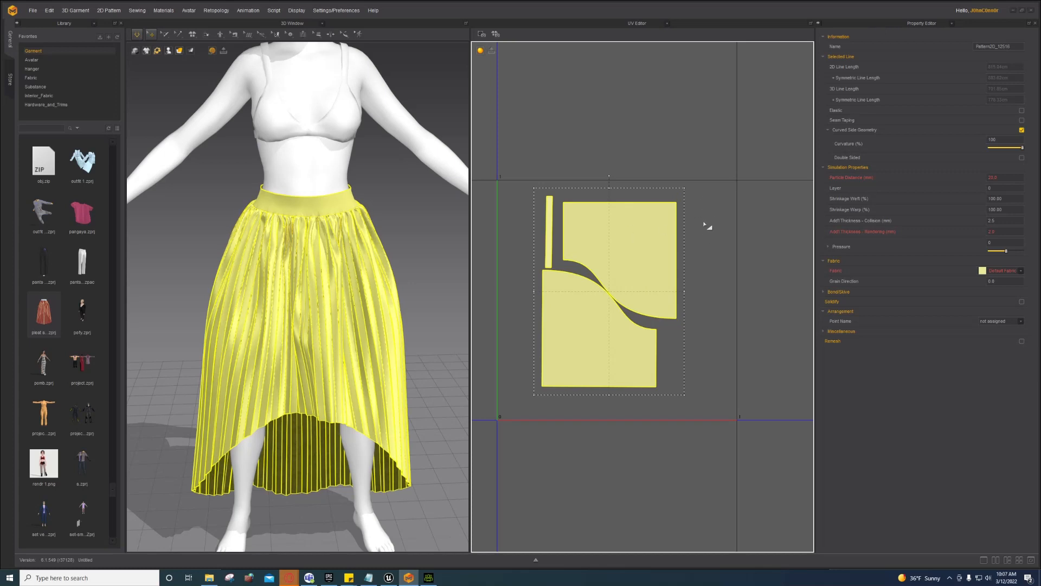
right_click(609, 239)
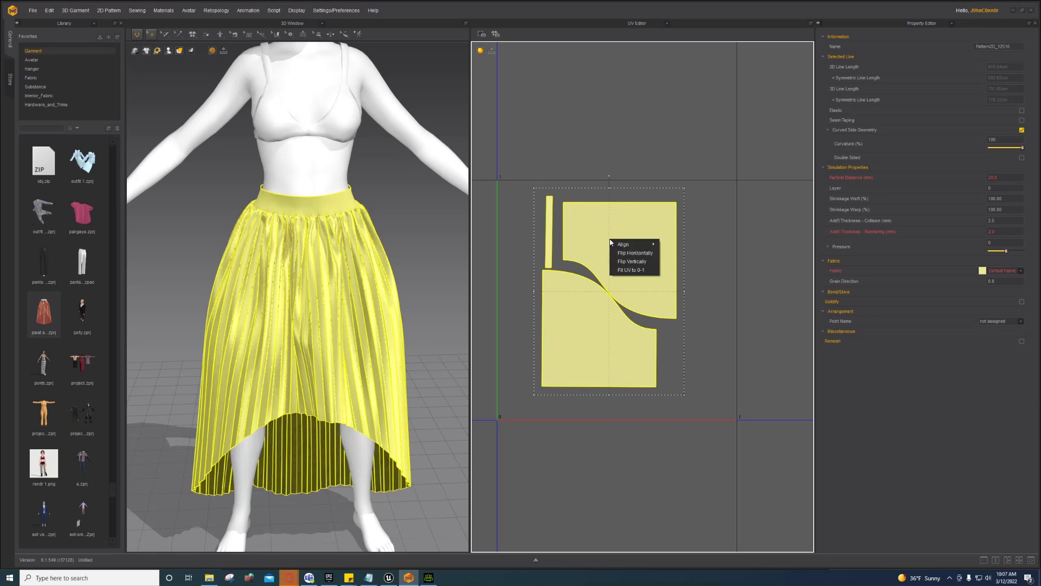
left_click(631, 270)
left_click(499, 298)
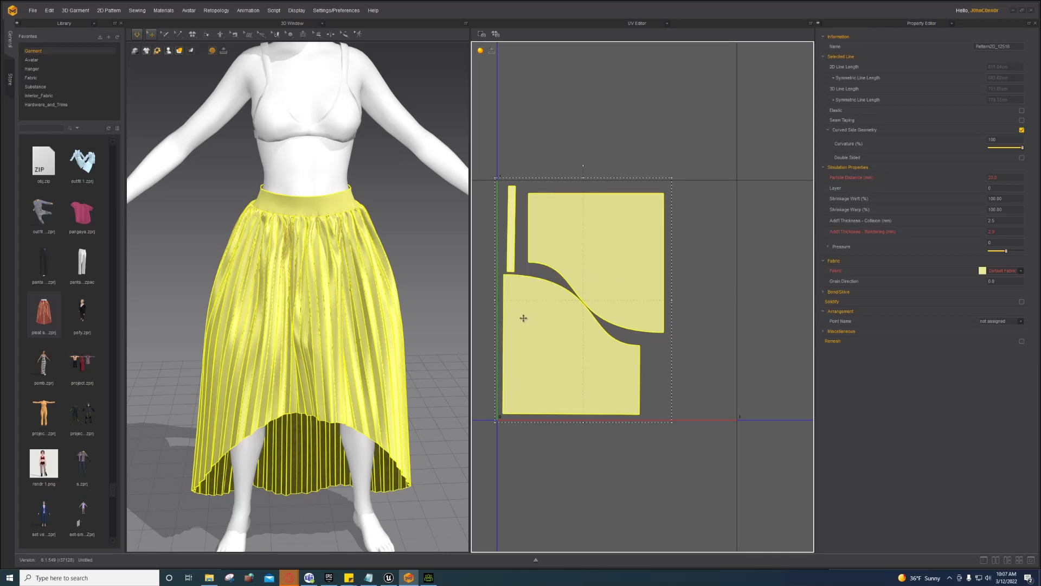
right_click_drag(539, 319, 593, 323)
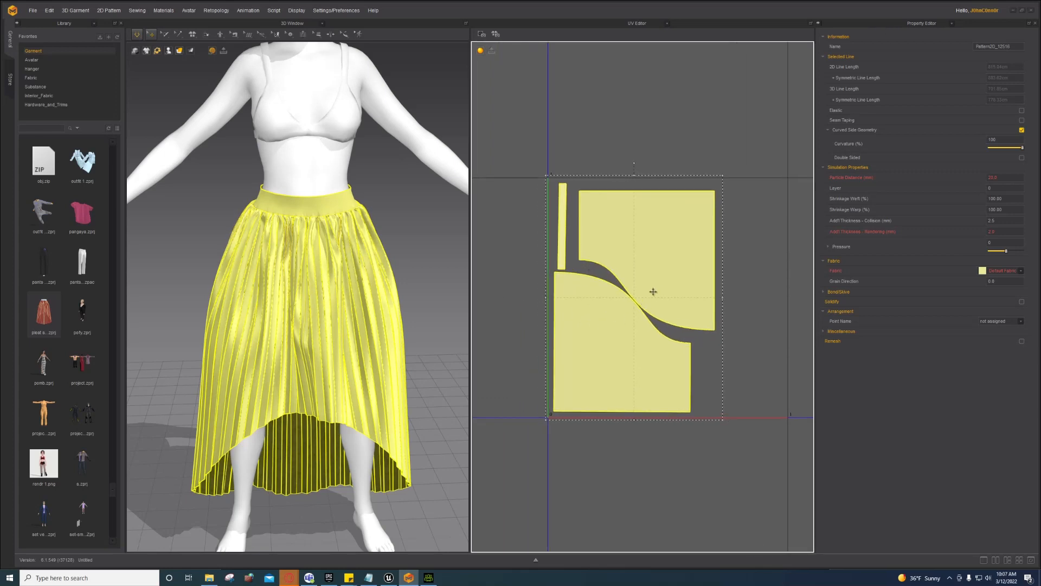
middle_click_drag(572, 339, 587, 339)
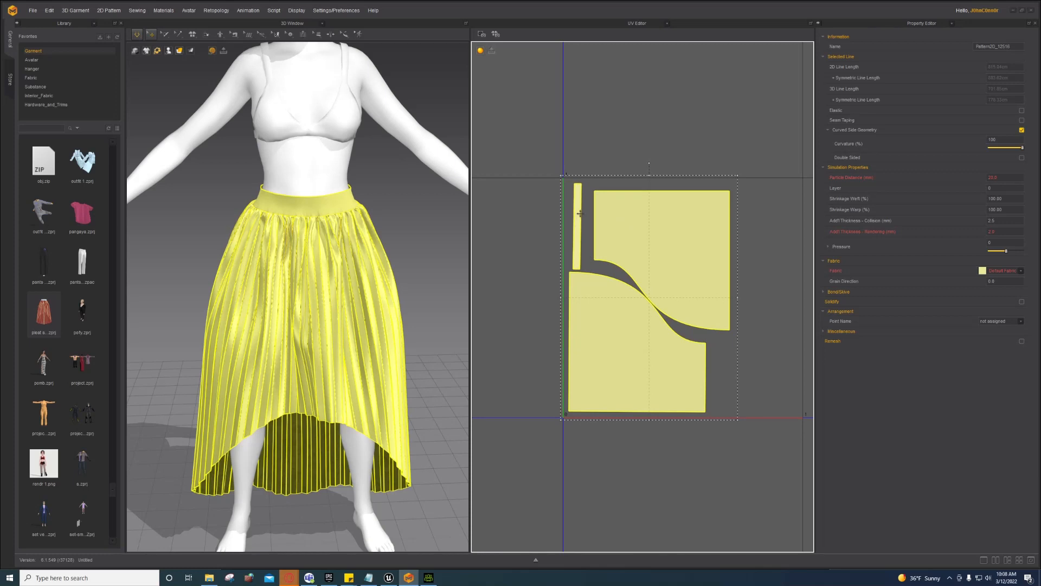
left_click(594, 188)
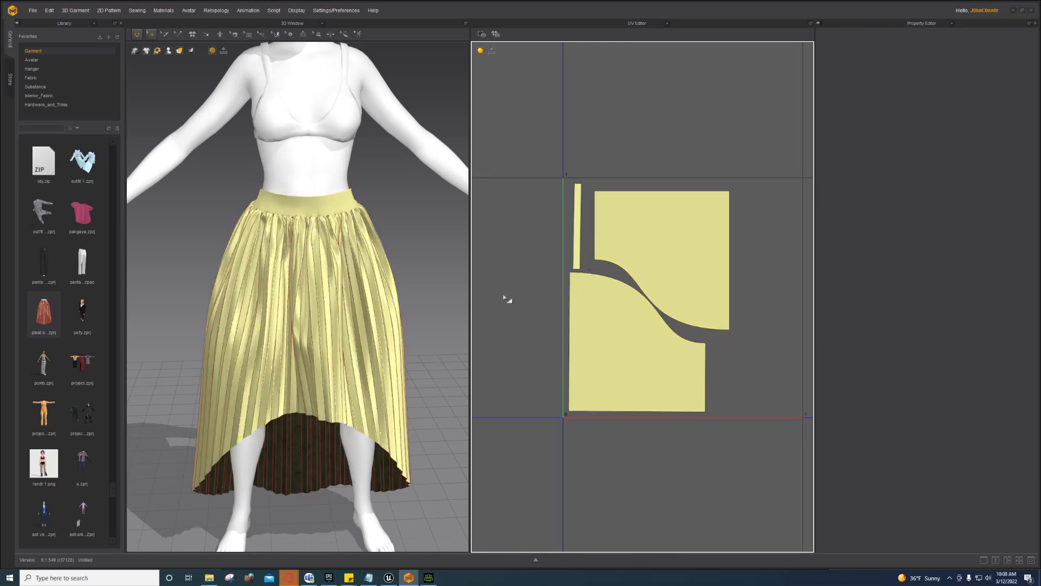
scroll(541, 271, "down", 3)
scroll(535, 268, "up", 2)
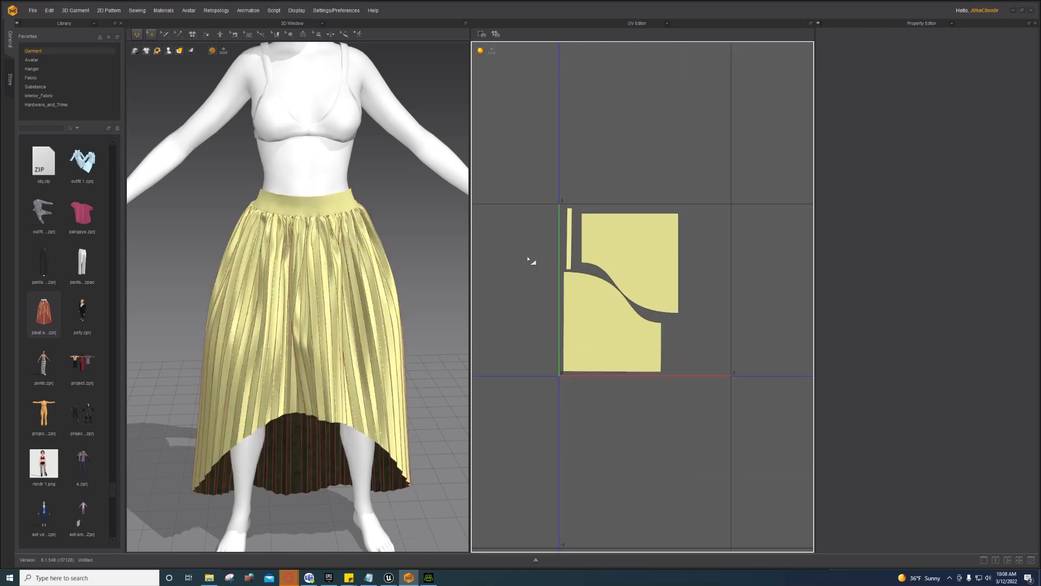
Step: Select everything and export it as an OBJ named Dress into Desktop\AMDChar
left_click(31, 11)
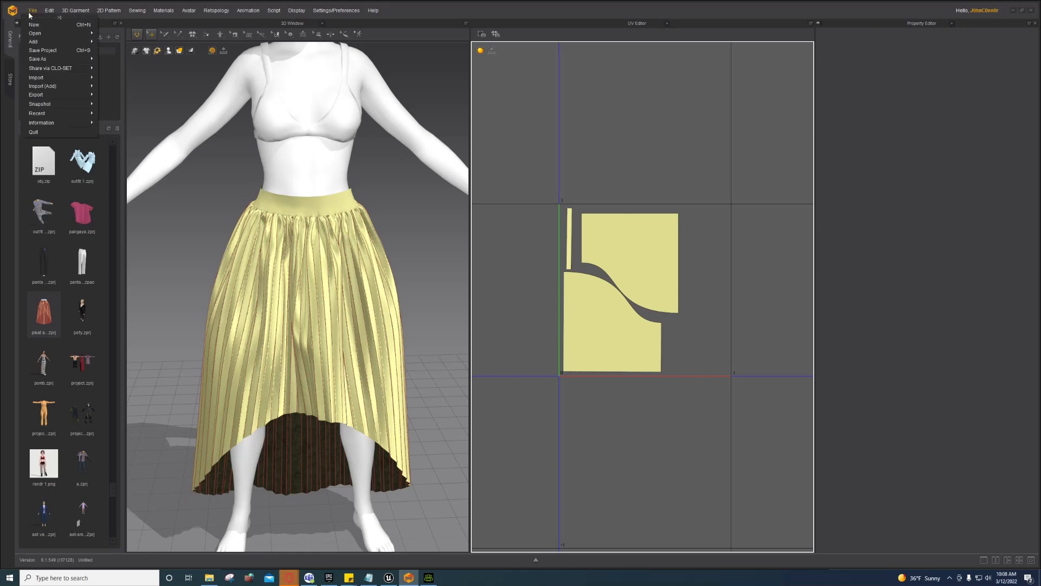
left_click(519, 143)
key("ctrl+a")
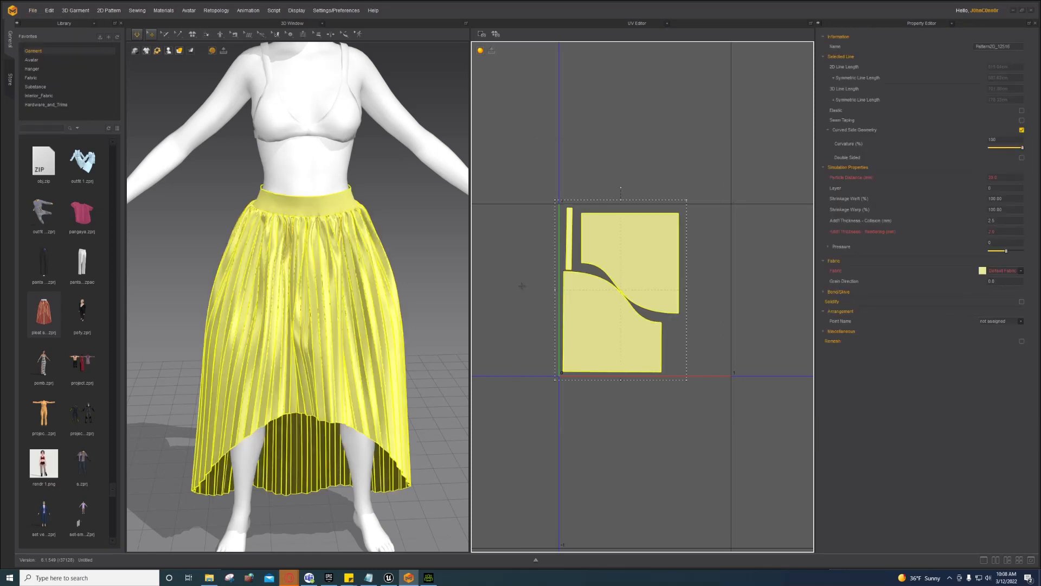
left_click(33, 11)
mouse_move(84, 95)
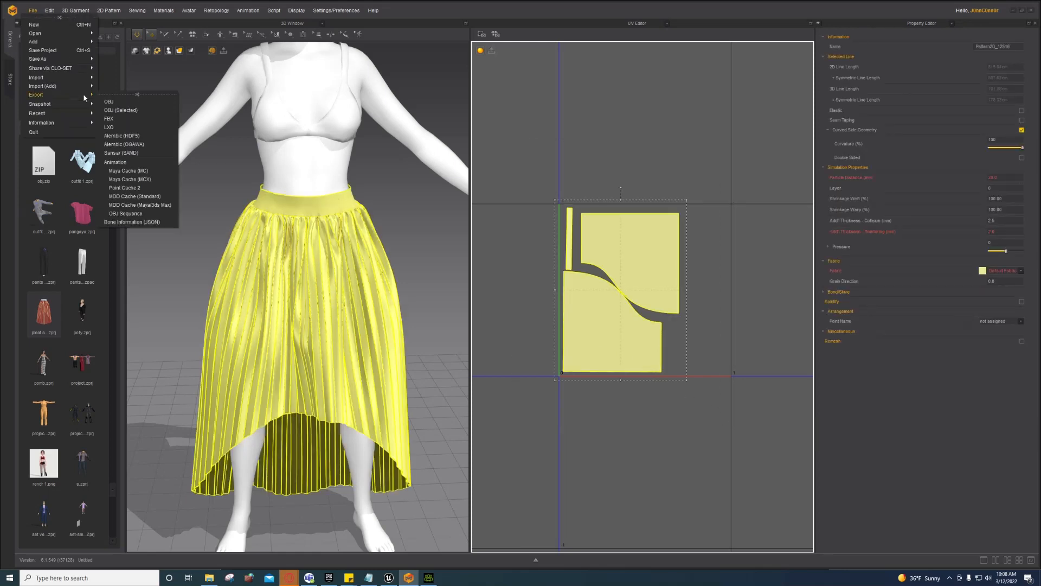
left_click(122, 110)
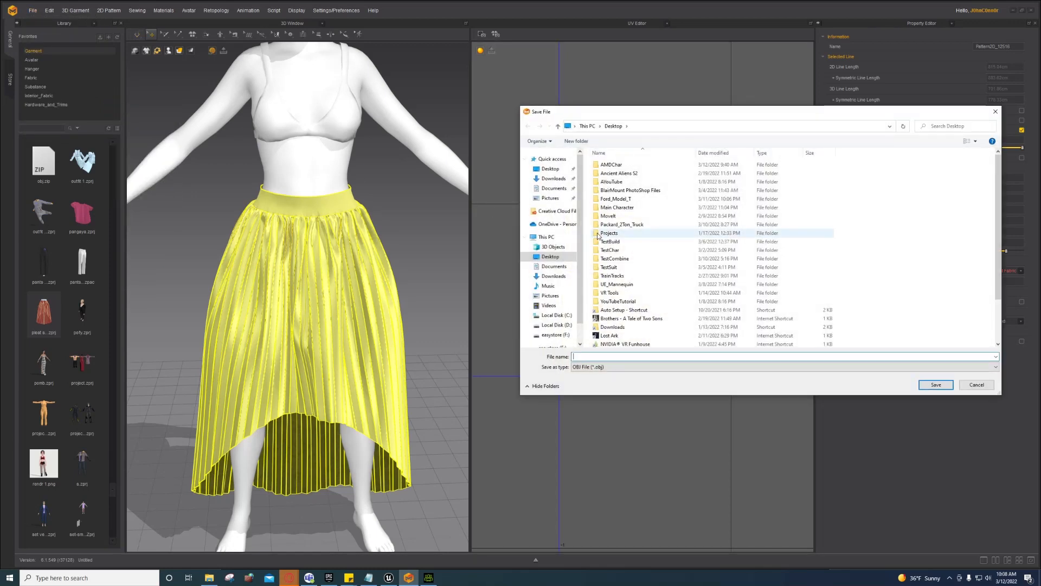
left_click(611, 166)
double_click(611, 166)
left_click(629, 358)
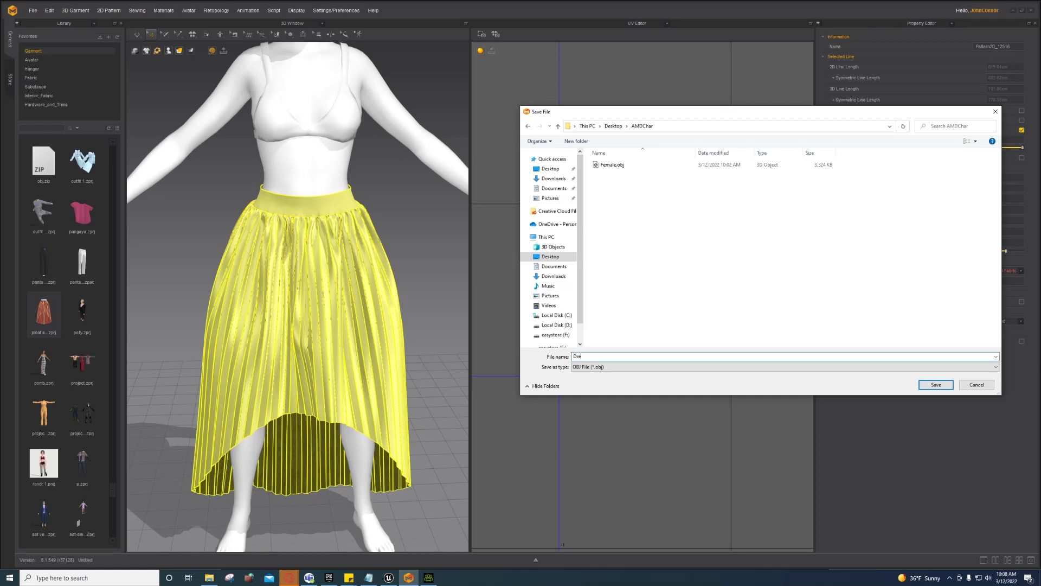
left_click(946, 386)
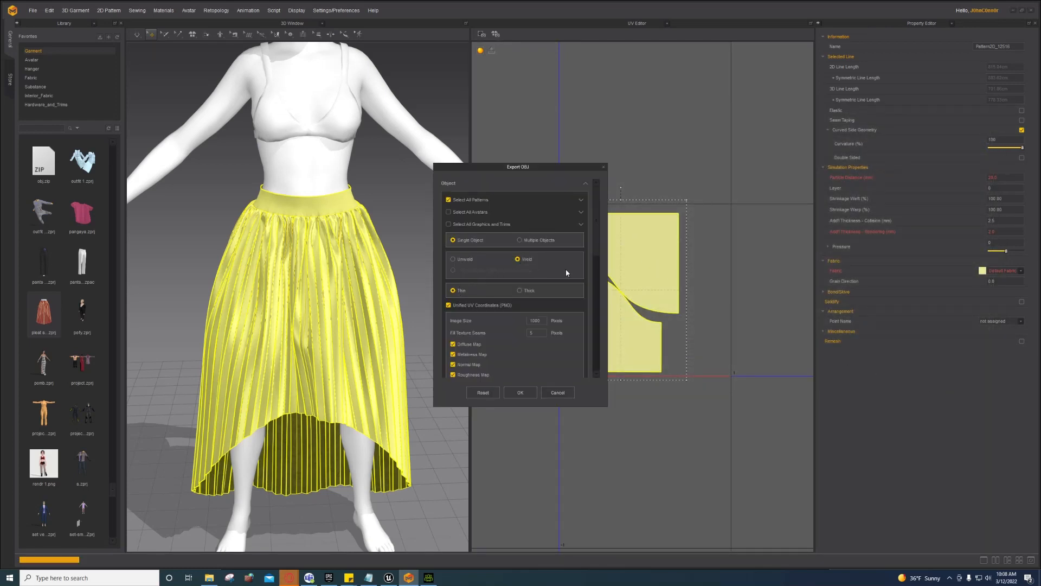
Step: Accept the Export OBJ settings: single welded thin object, unified UVs, cm (DAZ Studio) at 100%
scroll(566, 272, "down", 4)
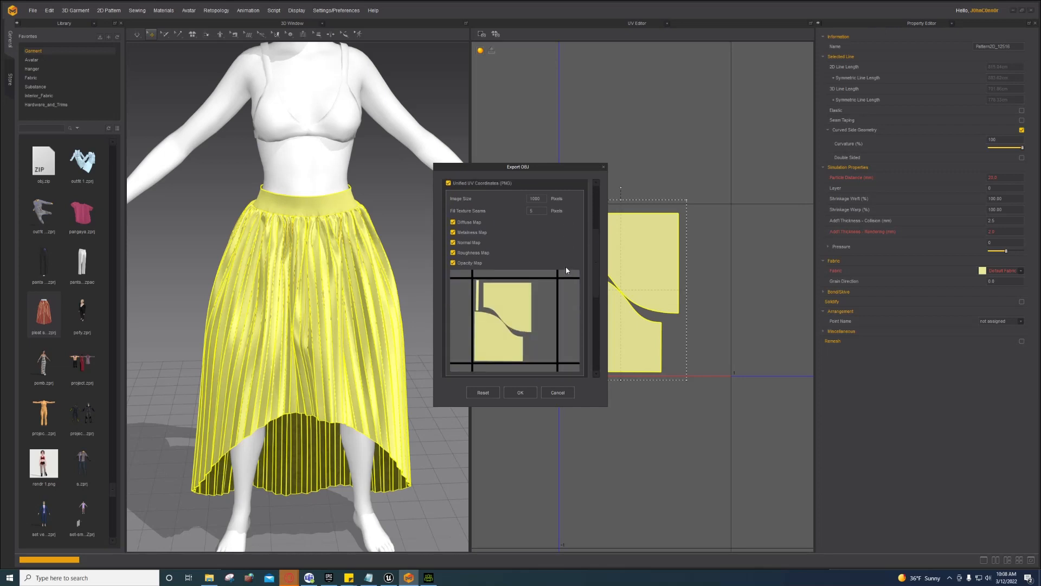
scroll(566, 270, "down", 3)
scroll(565, 267, "down", 2)
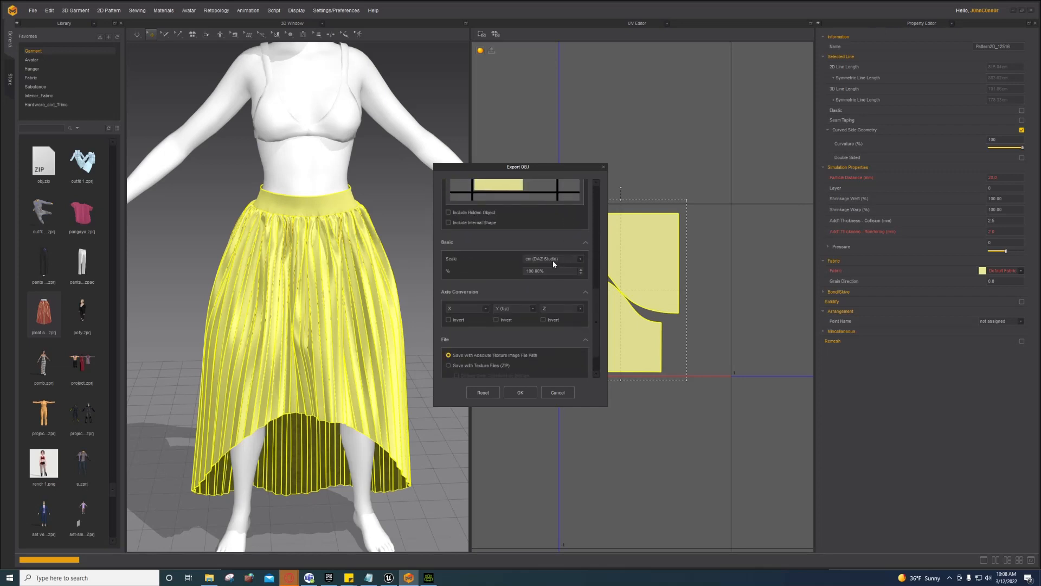
scroll(506, 264, "down", 2)
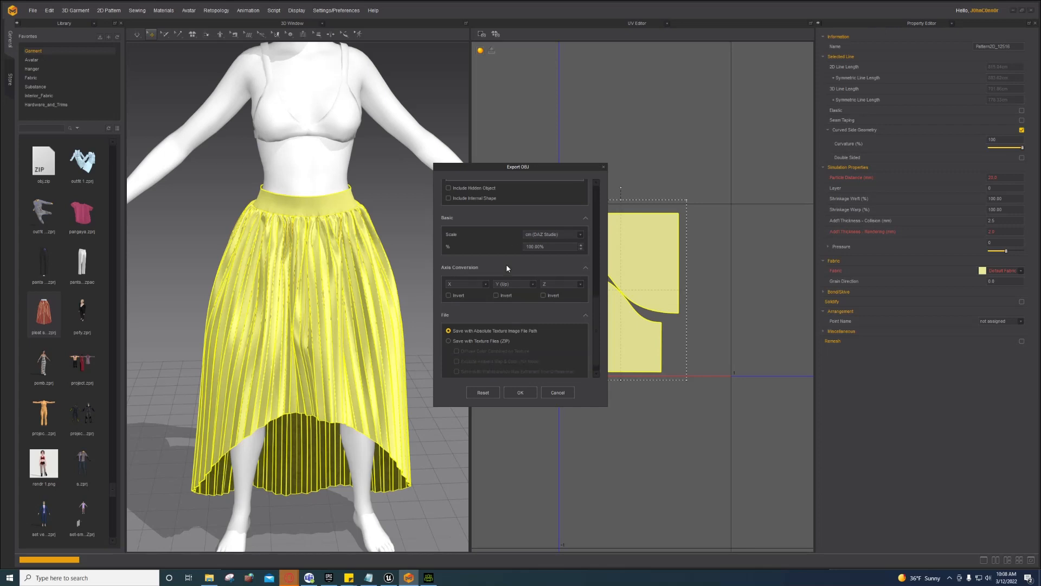
left_click(520, 393)
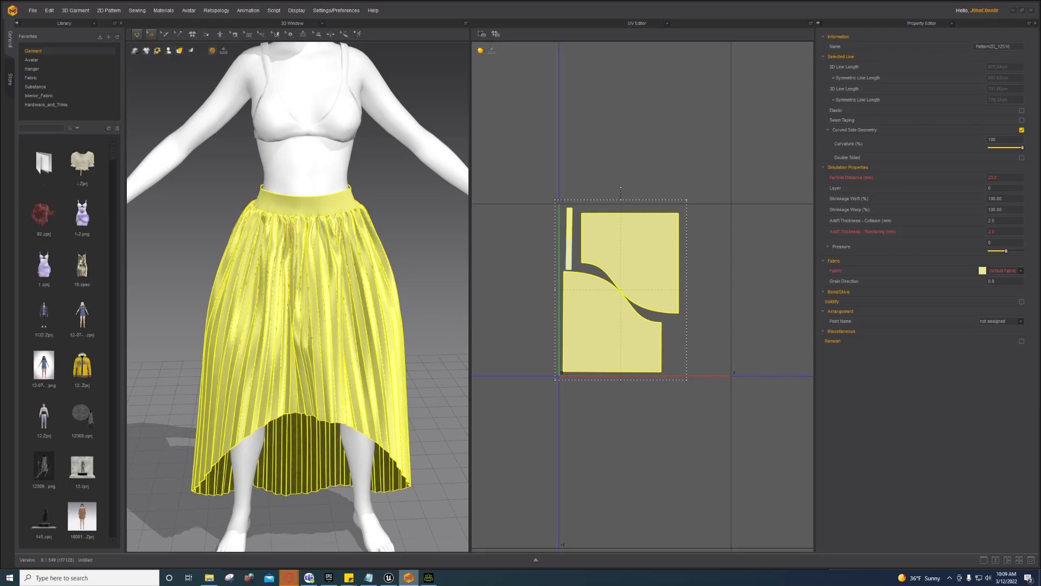
Step: Once Dress.obj finishes exporting, switch to Character Creator 3
left_click(429, 577)
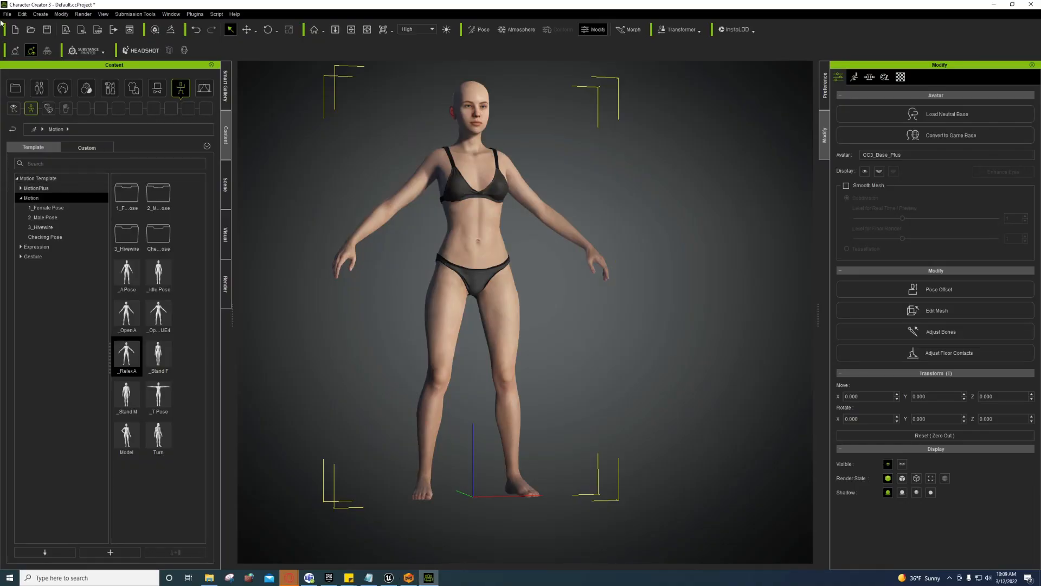
Step: Import Dress.obj into the scene and orbit to a side view of the character
left_click(61, 14)
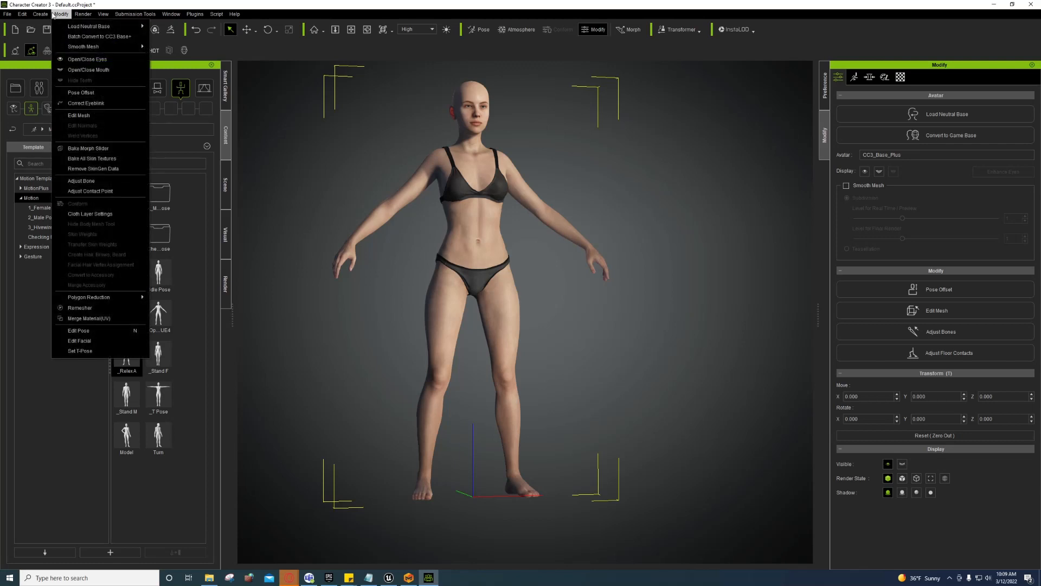
left_click(47, 59)
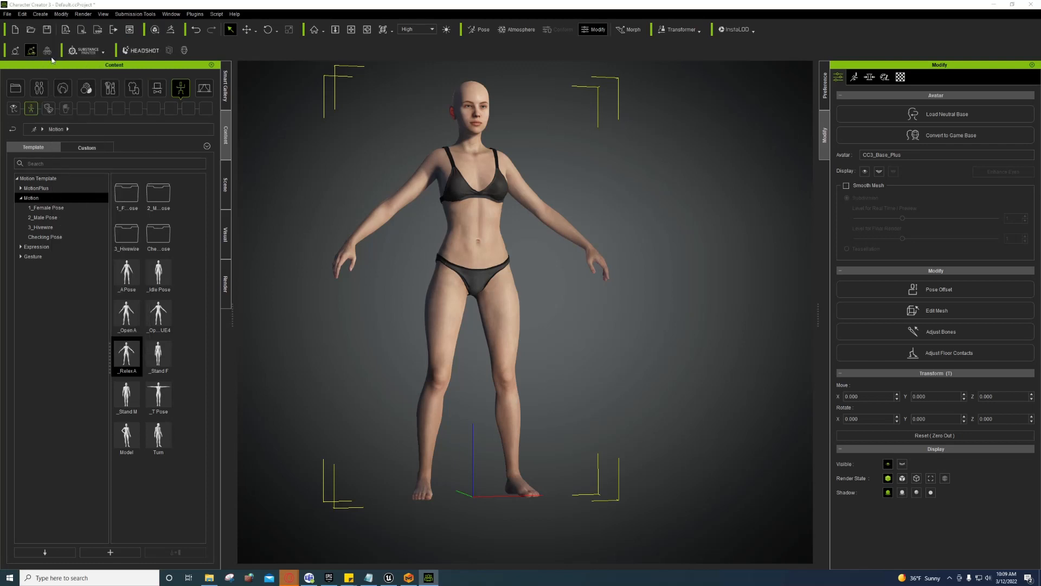
left_click(96, 70)
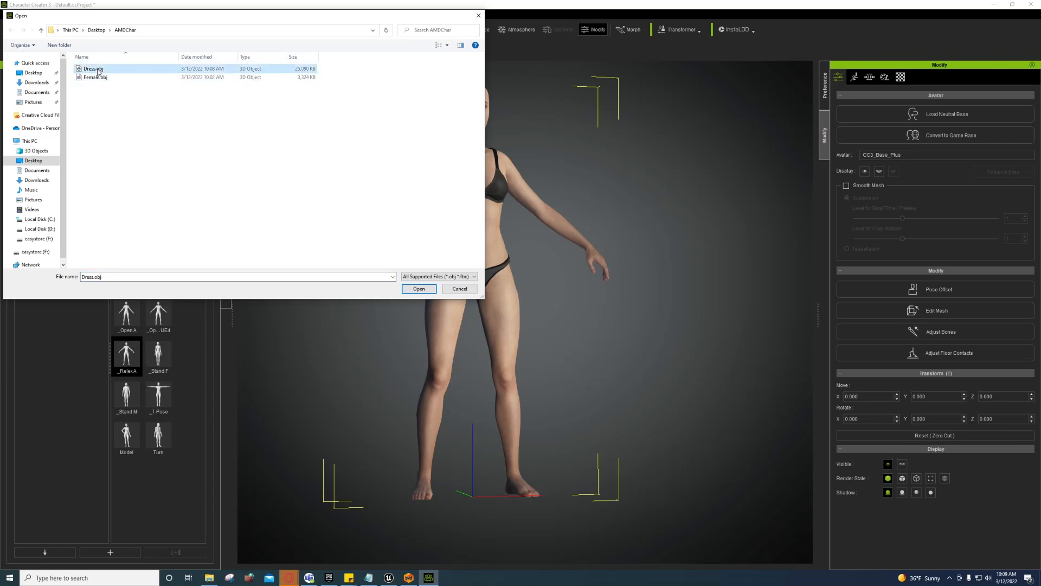
double_click(98, 73)
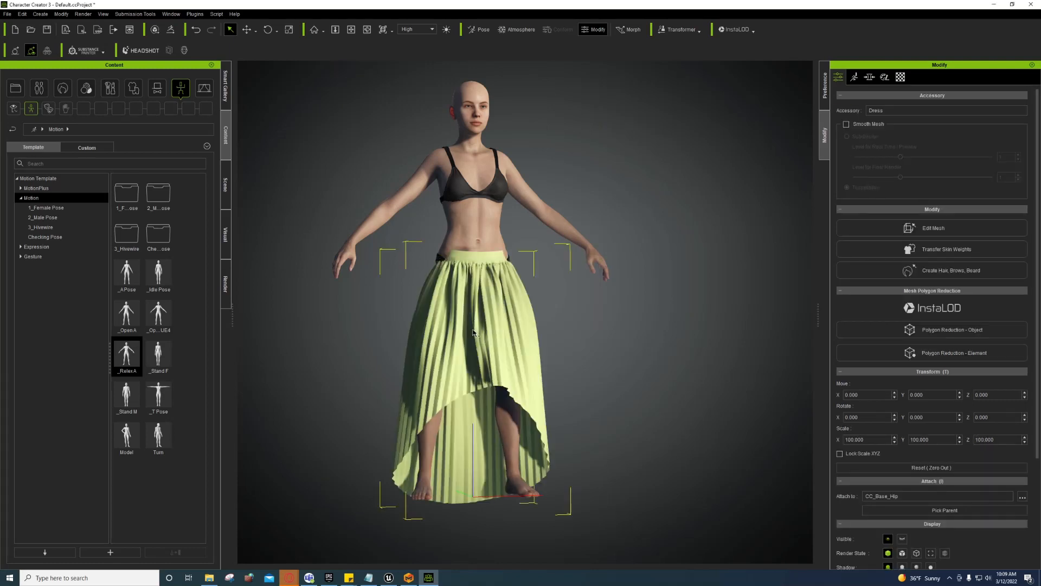
middle_click_drag(466, 336, 476, 341)
right_click_drag(474, 350, 660, 384)
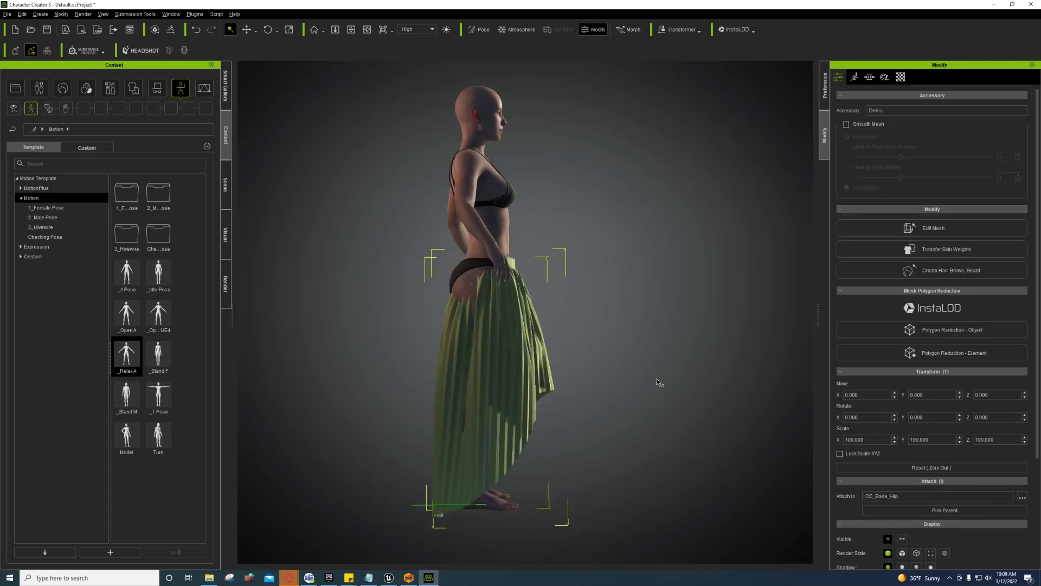
right_click_drag(554, 403, 543, 407)
Step: Move the skirt up and back onto the waist and hips, to Y 7.595
key("w")
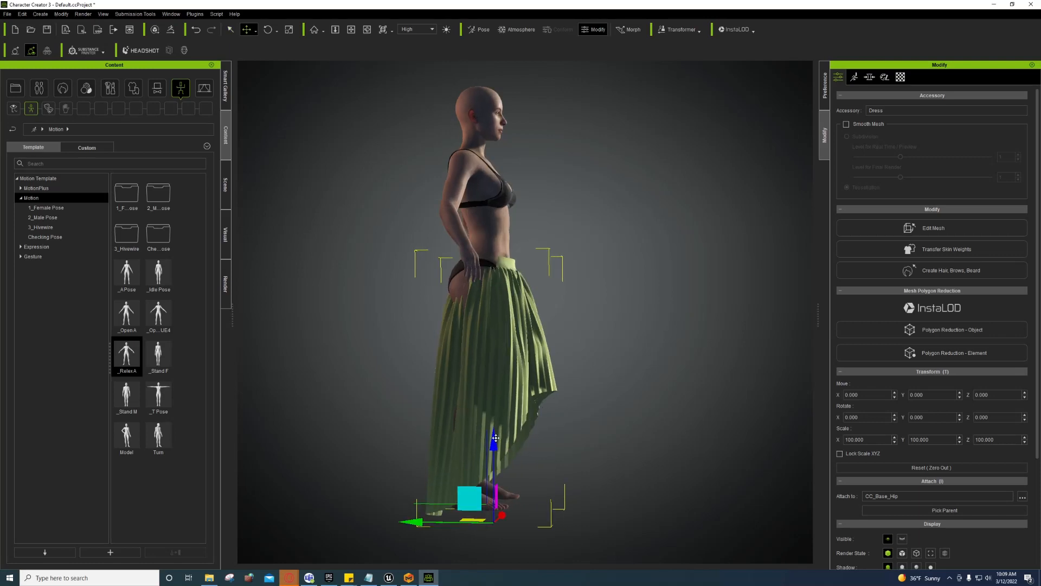
left_click_drag(496, 437, 490, 426)
left_click_drag(421, 506, 412, 505)
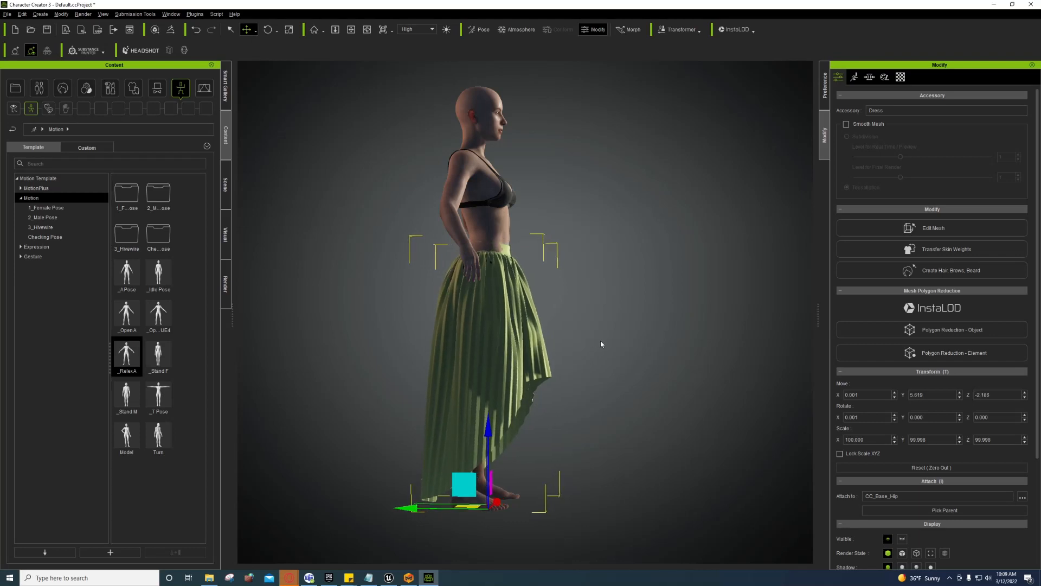
right_click_drag(600, 344, 477, 429)
left_click_drag(489, 428, 489, 426)
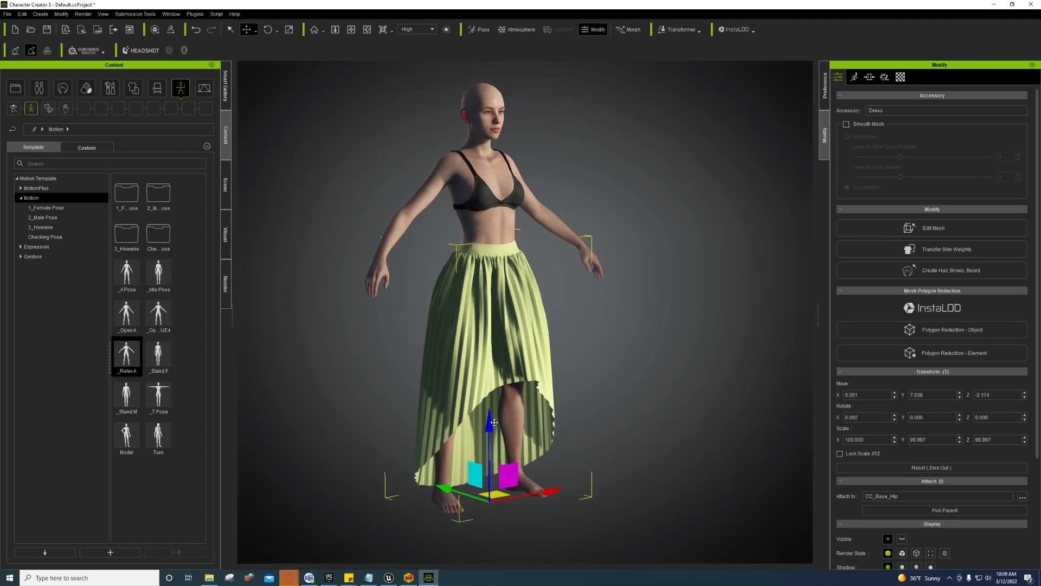
right_click_drag(458, 418, 524, 353)
left_click_drag(488, 428, 488, 427)
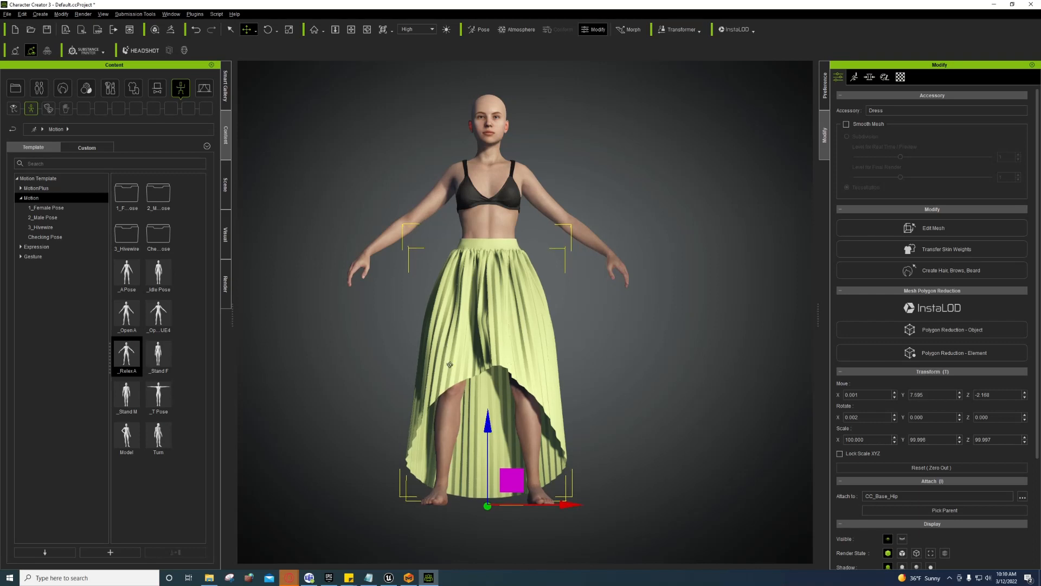
right_click_drag(488, 426, 555, 342)
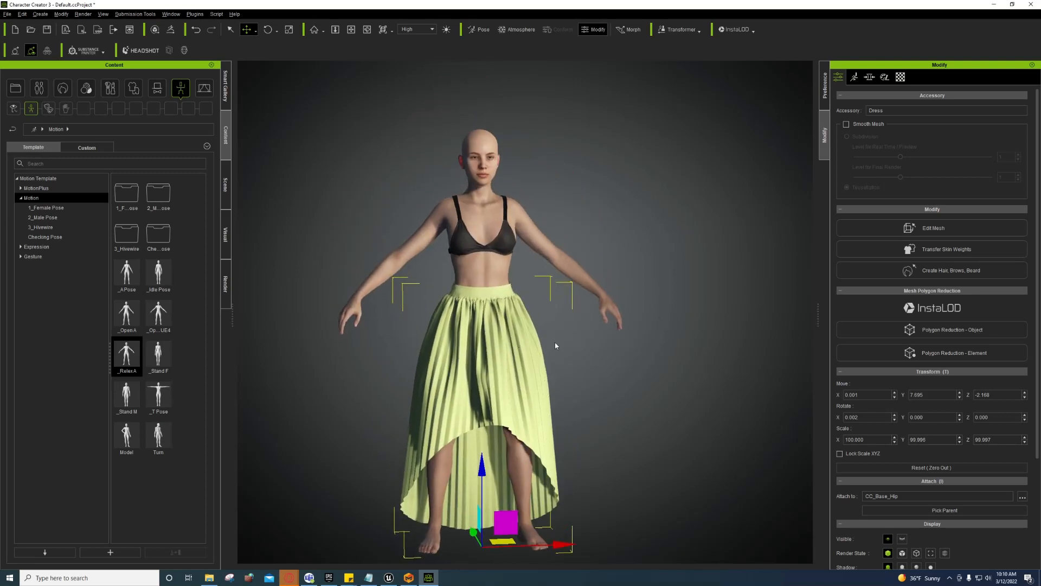
Step: Transfer skin weights from the Dress template onto the pleated skirt
left_click(939, 249)
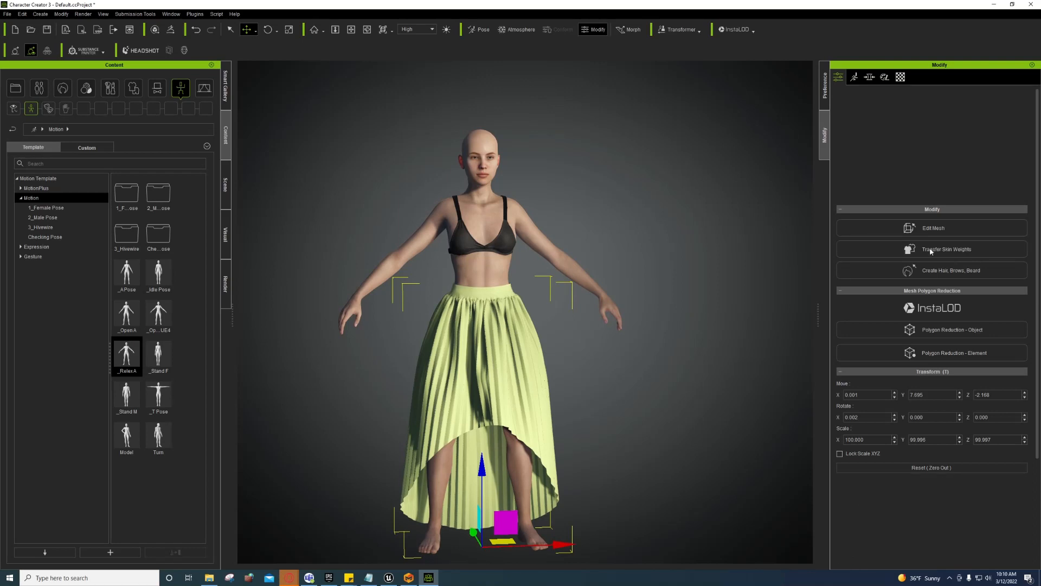
left_click(506, 206)
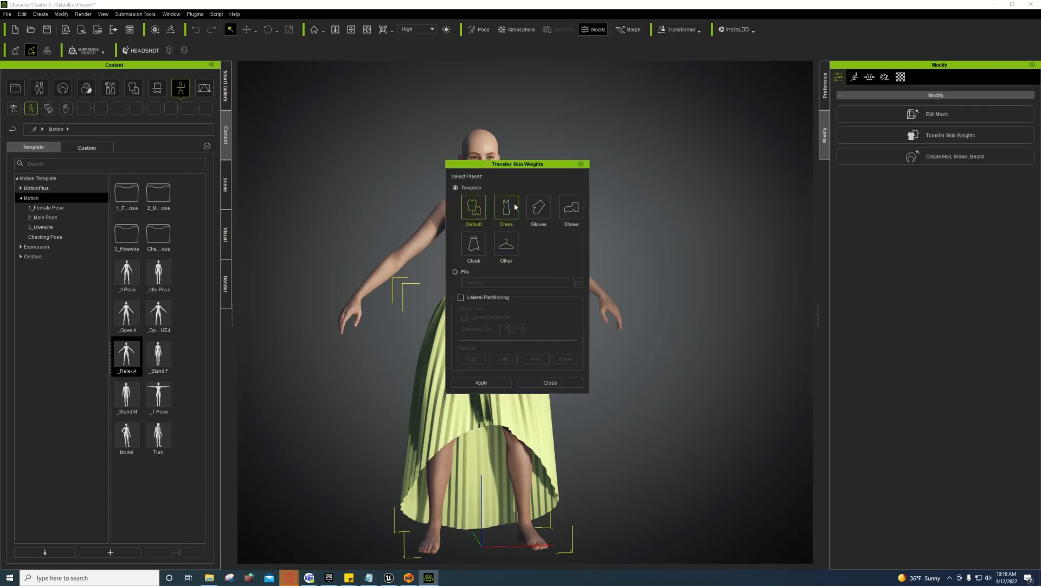
left_click(481, 383)
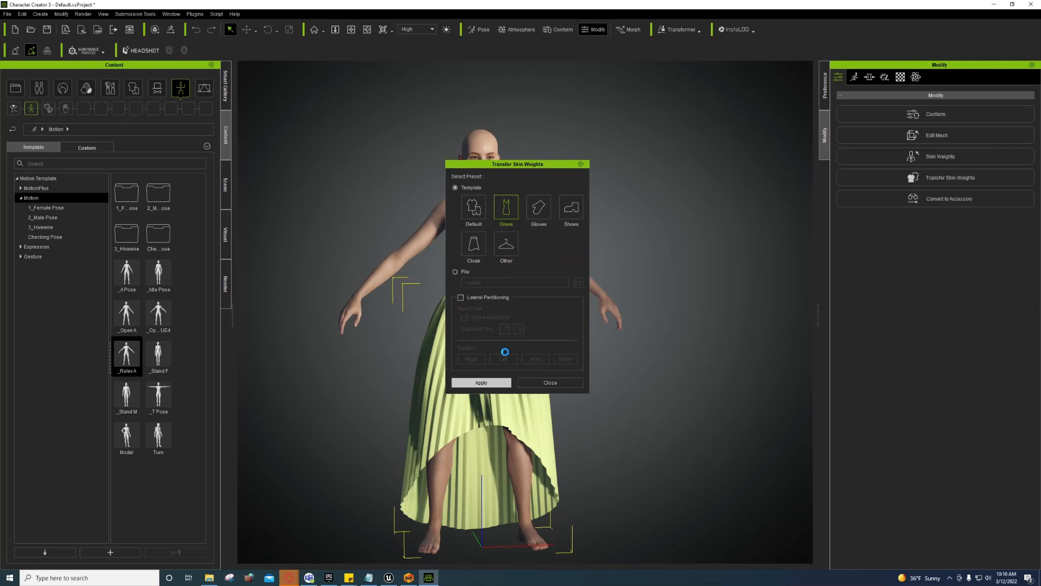
left_click(530, 384)
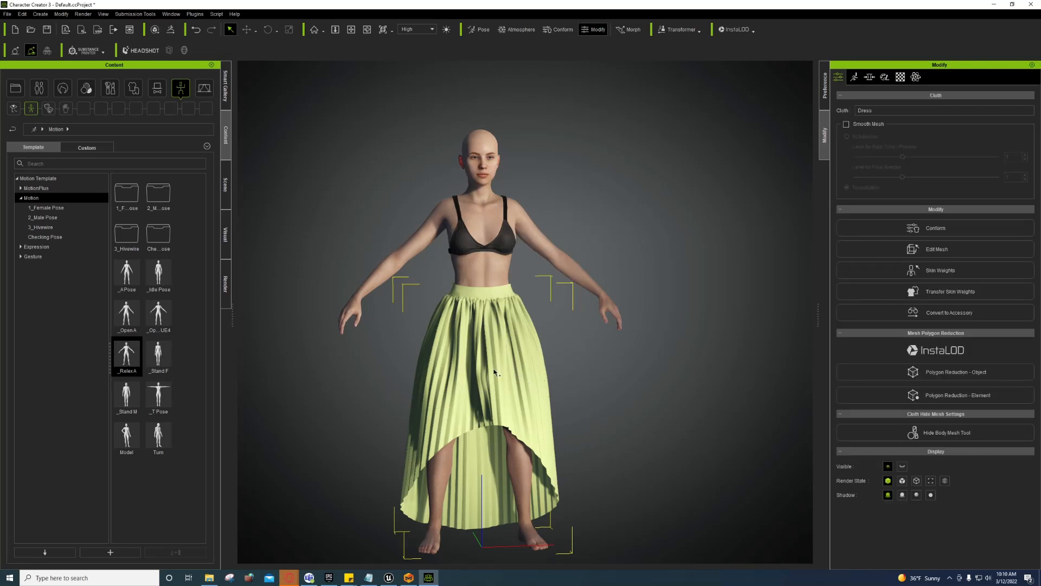
Step: Put the character in the _T Pose and orbit around to check the skirt
right_click_drag(531, 424, 428, 376)
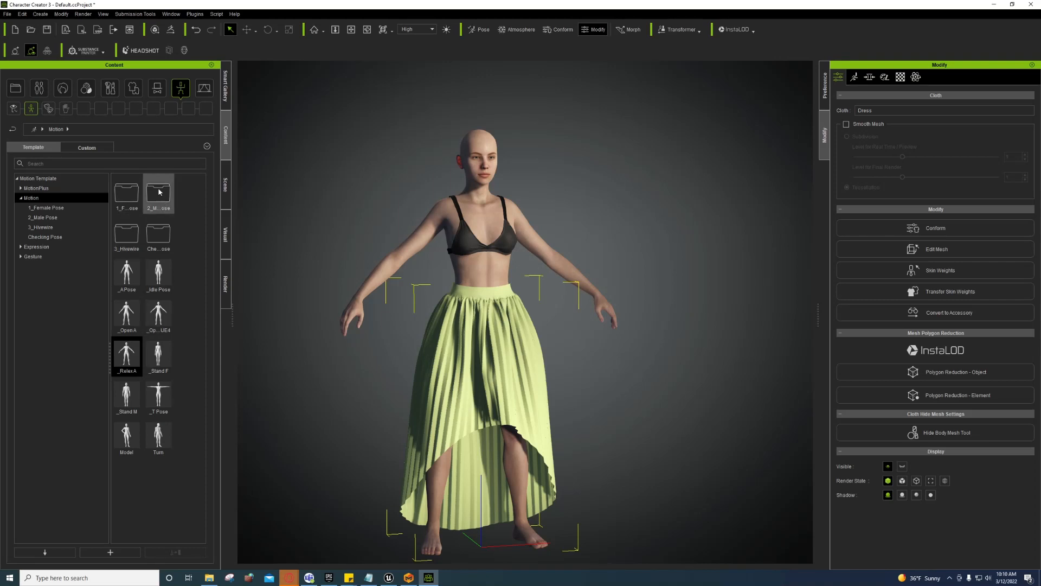
double_click(161, 388)
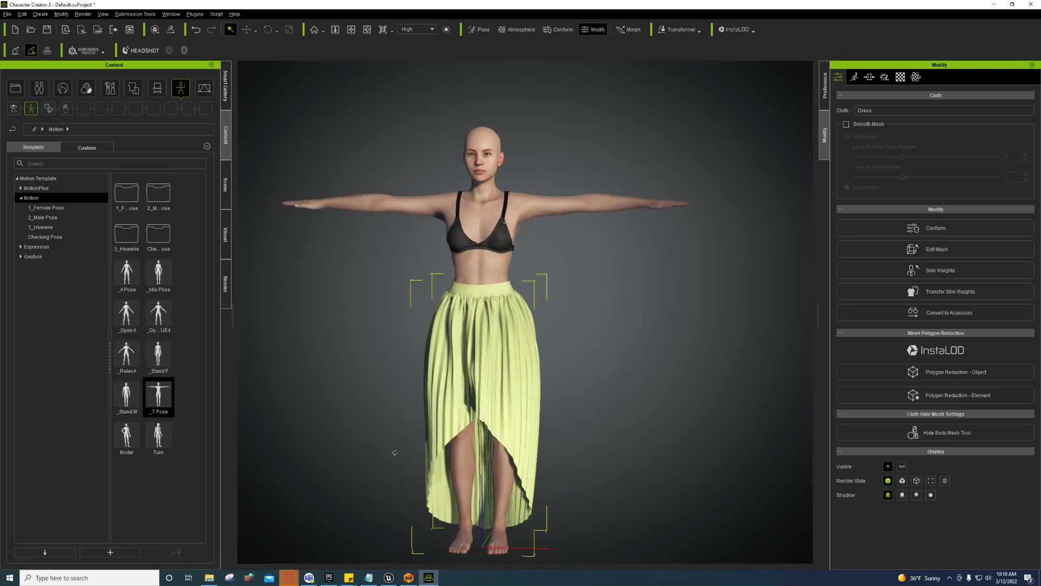
right_click_drag(395, 453, 1039, 418)
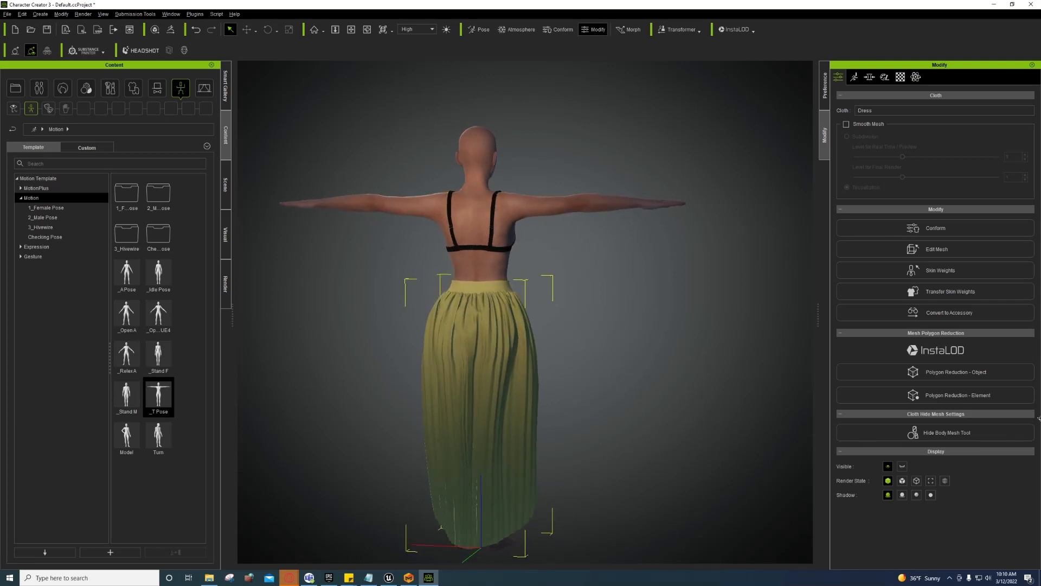
right_click_drag(871, 407, 500, 427)
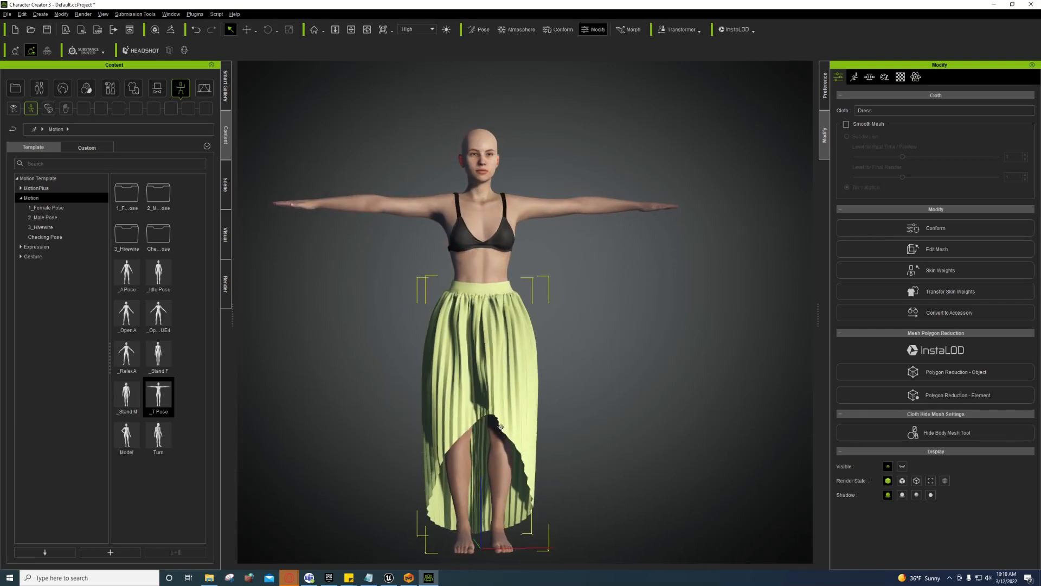
Step: Apply the Model pose, then the Fall pose from the Checking Pose folder
double_click(126, 435)
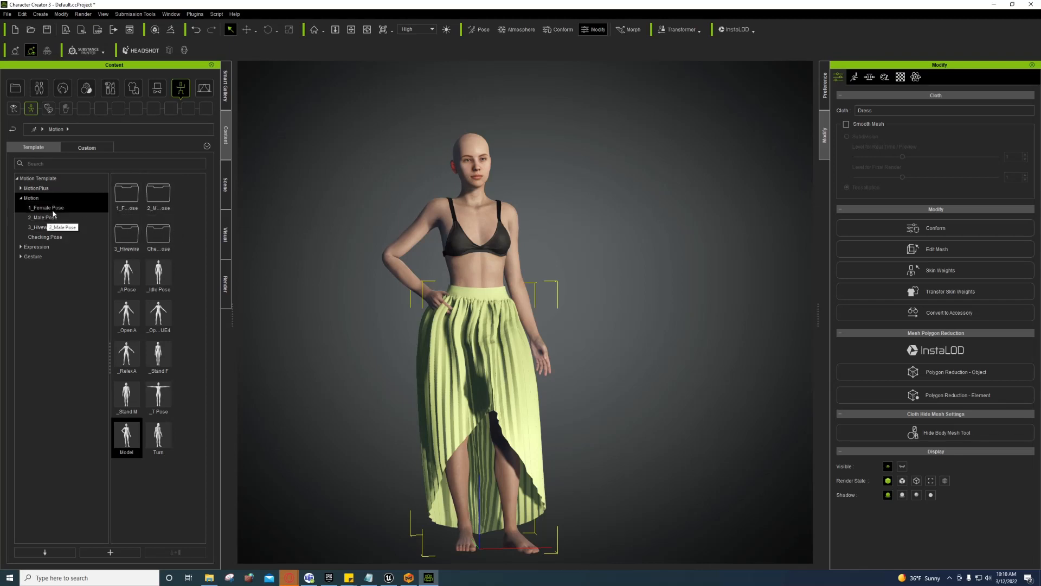
double_click(153, 233)
double_click(136, 234)
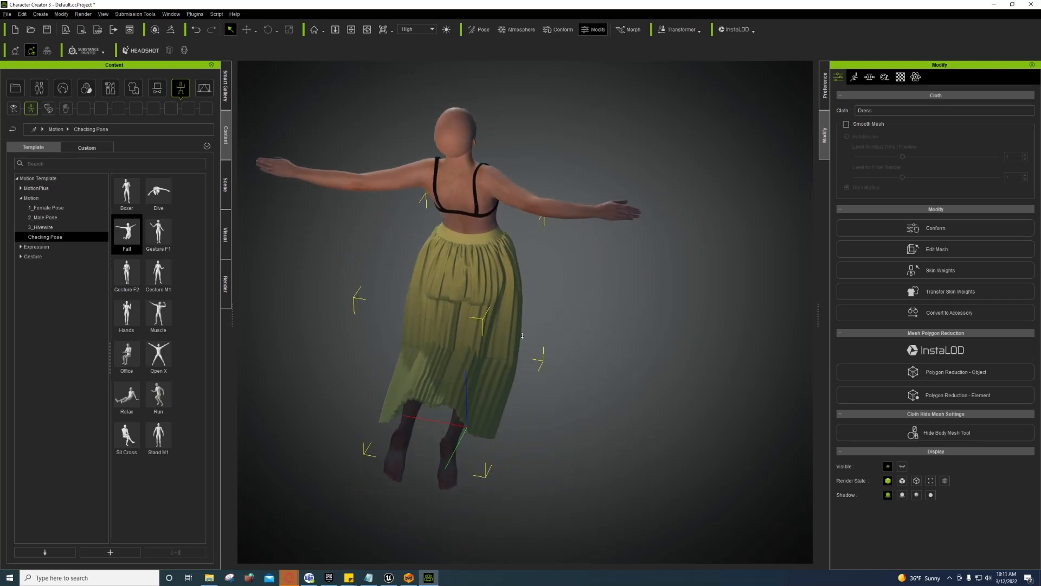
scroll(523, 335, "up", 5)
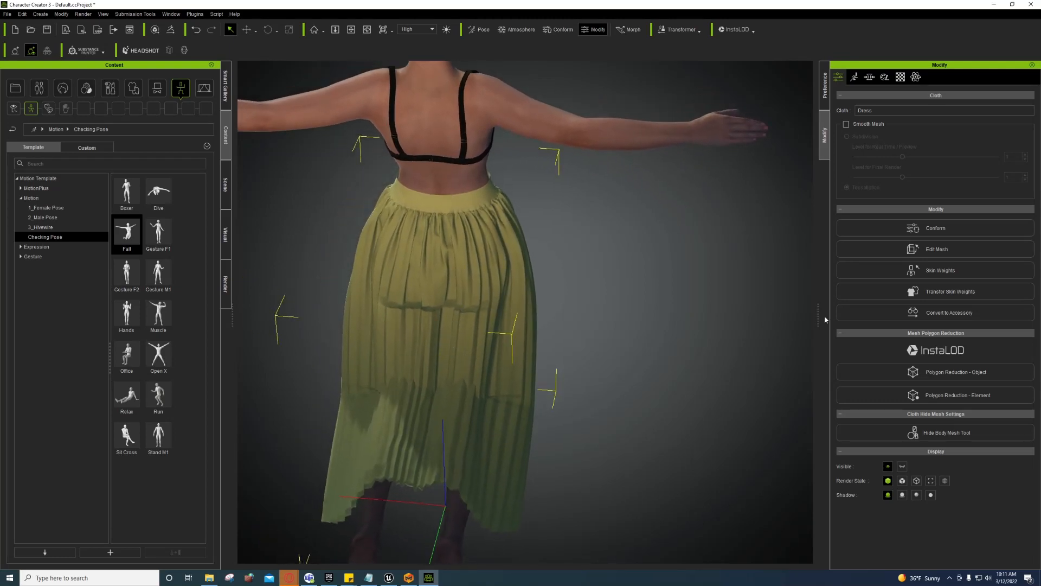
Step: Inspect the skirt's skin weights on the Fall-posed legs, then return to Marvelous Designer
left_click(918, 271)
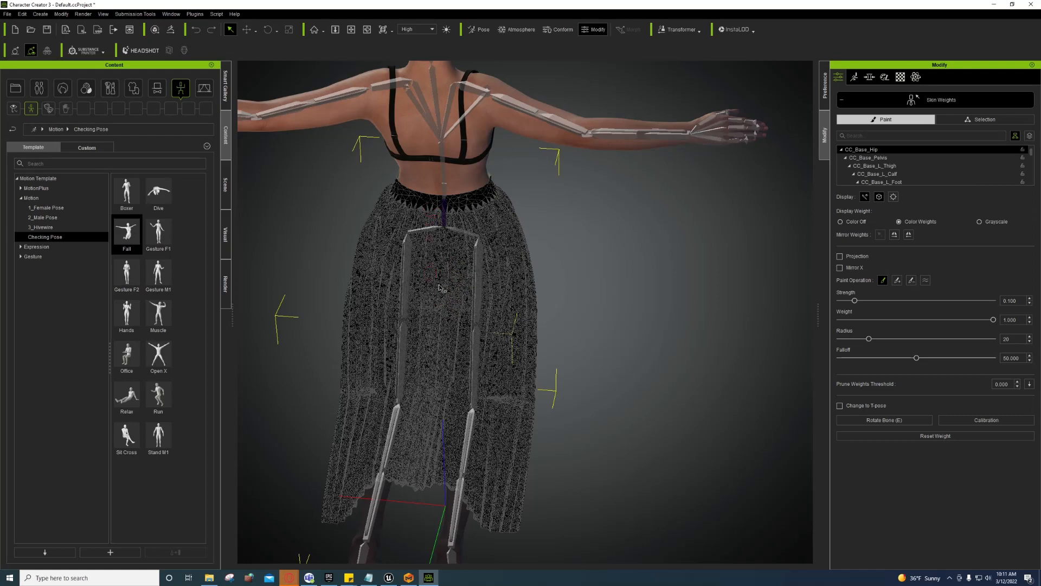
middle_click_drag(438, 342, 436, 291)
right_click_drag(437, 320, 331, 209)
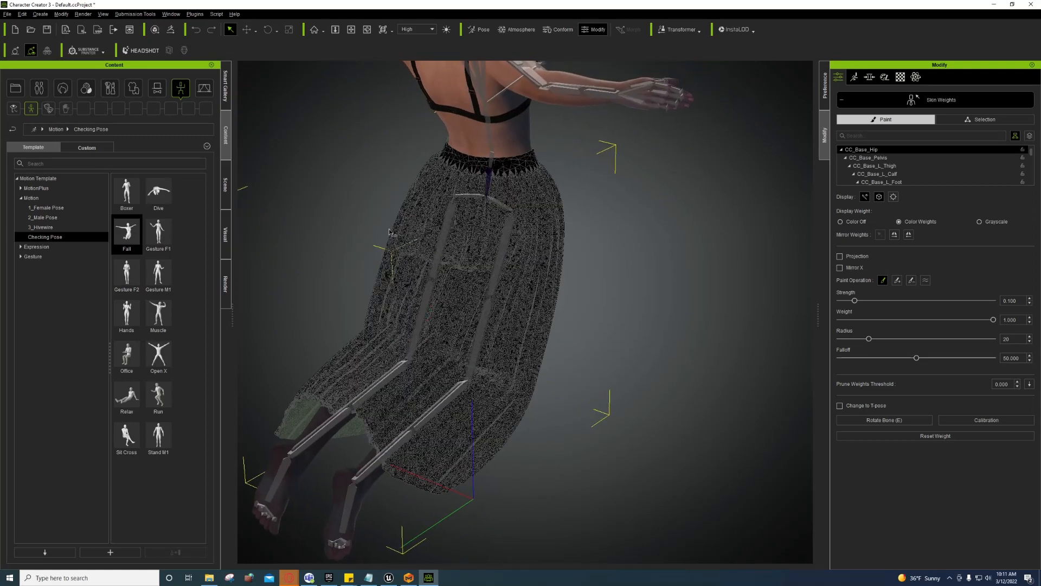
left_click(838, 102)
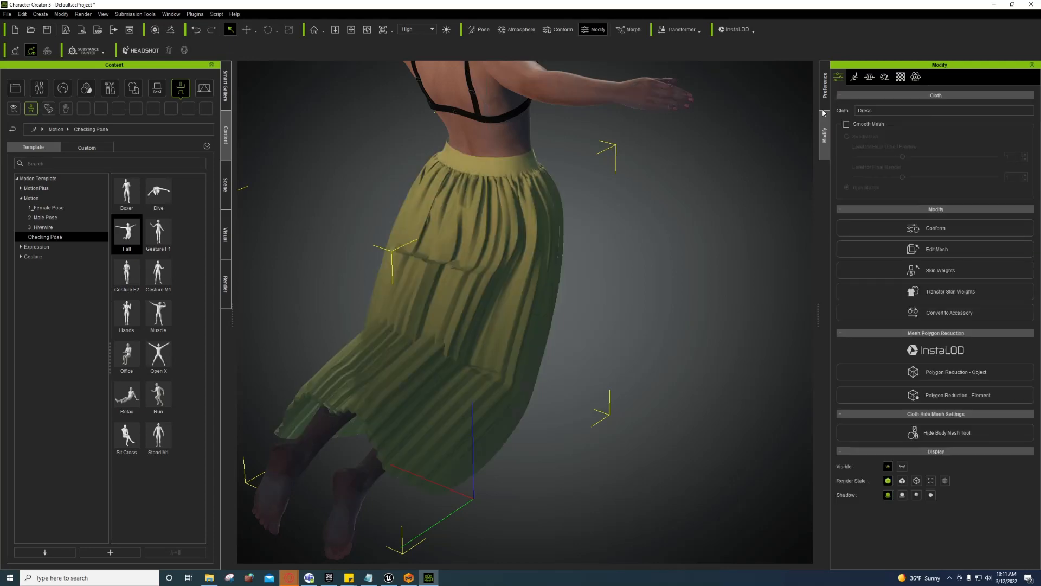
left_click(410, 578)
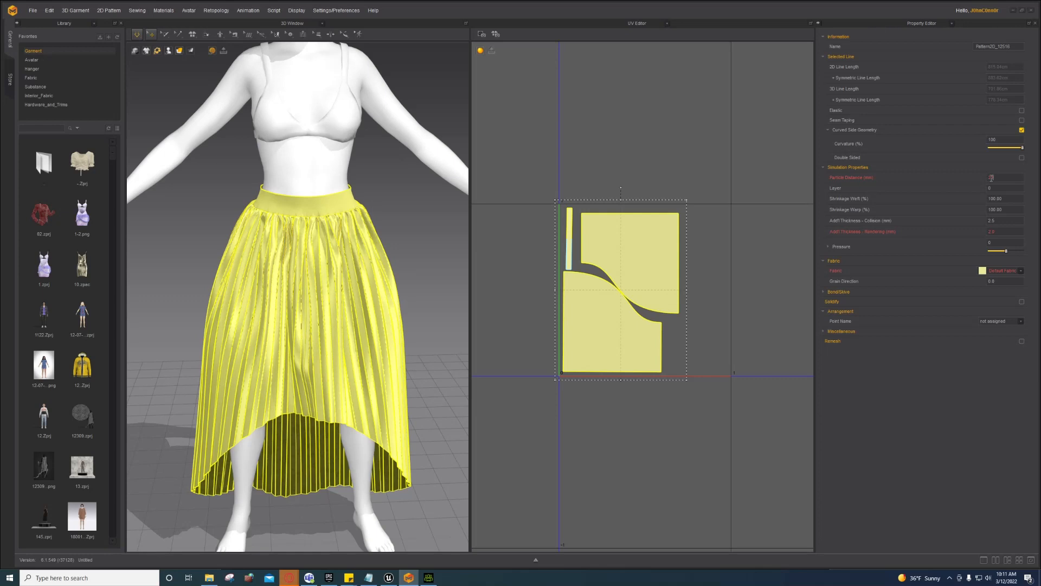
Step: Set the two skirt panels' particle distance to 15 and re-run the drape simulation
key("Return")
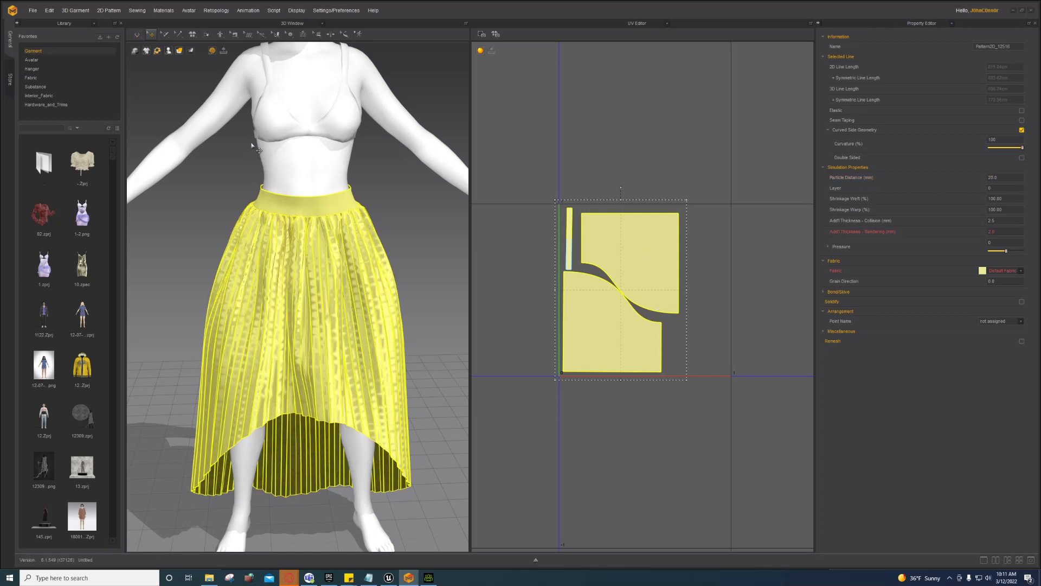
left_click(137, 34)
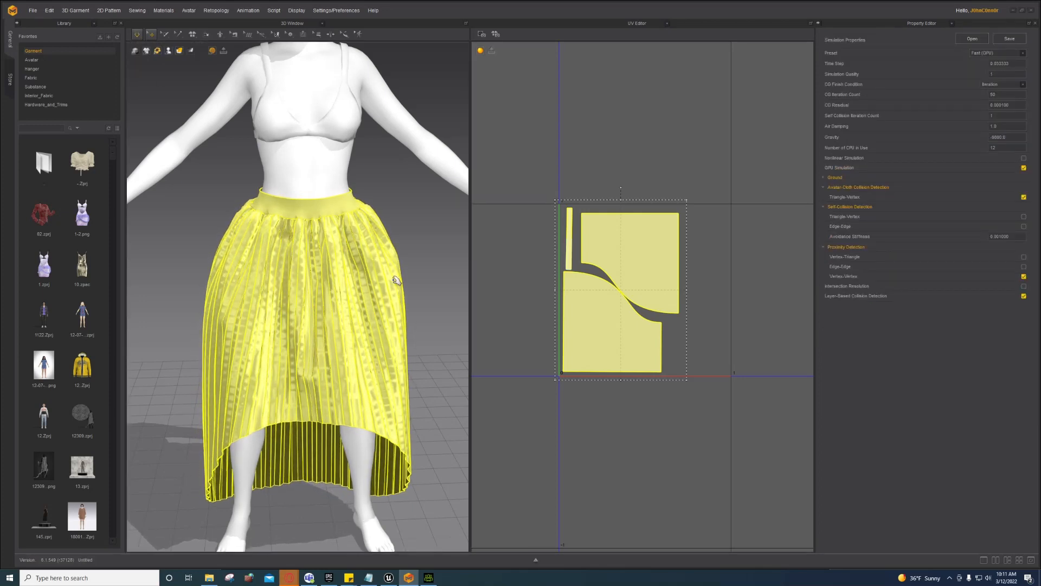
left_click(699, 265)
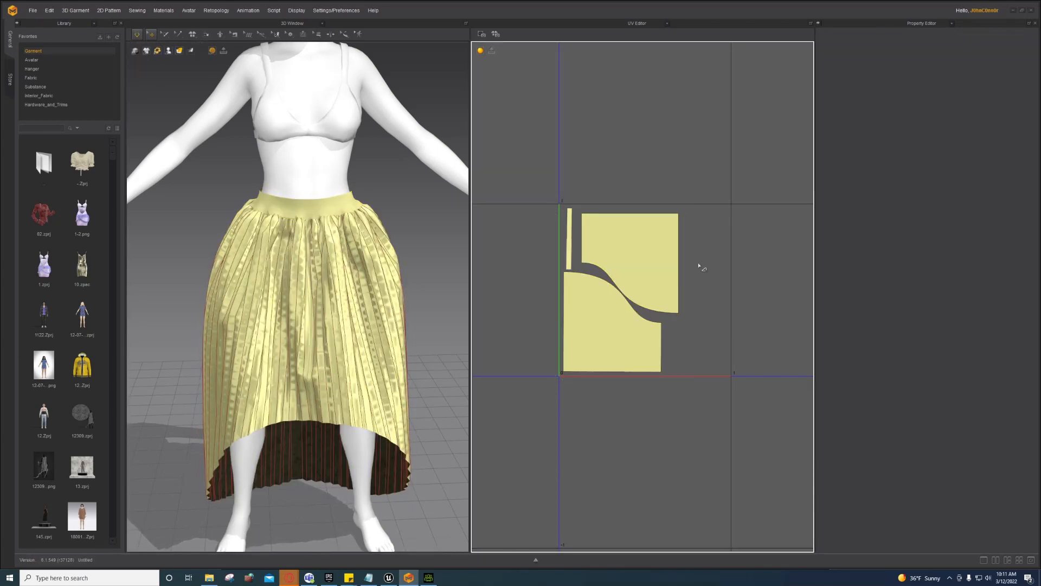
left_click(655, 259)
left_click(609, 333, "shift")
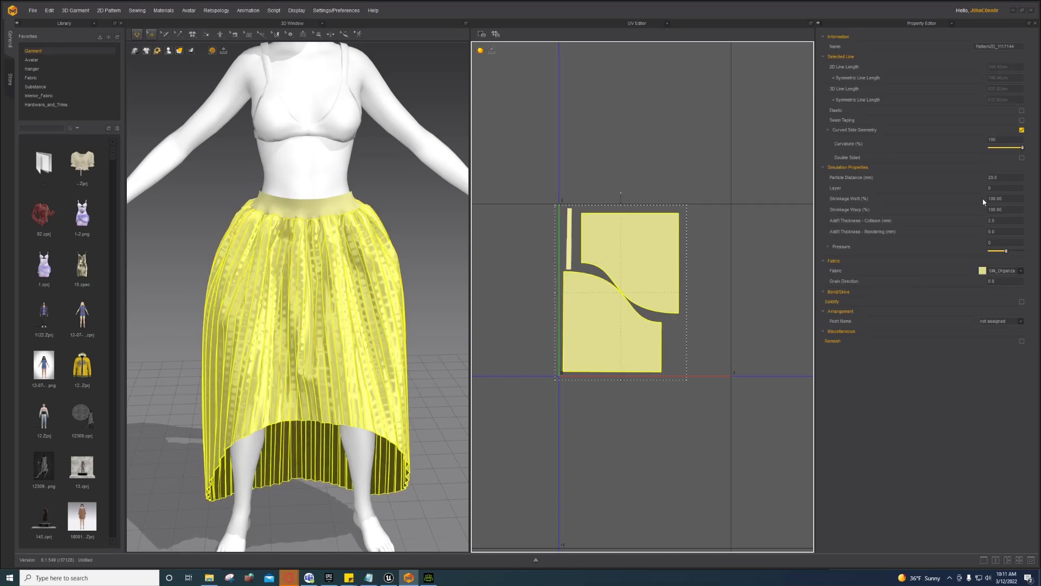
left_click(1014, 178)
type("15")
key("Return")
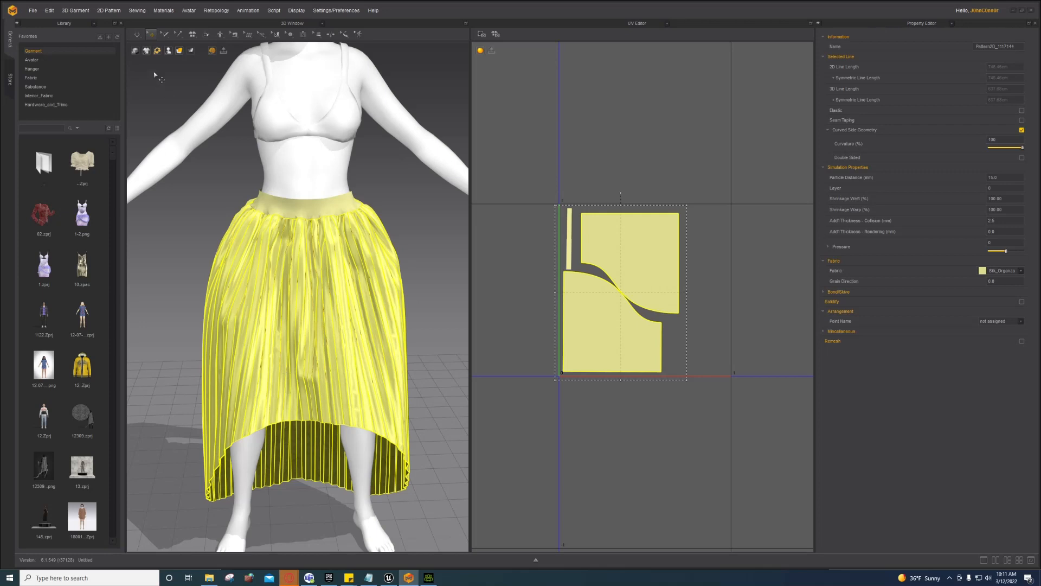
left_click(139, 35)
left_click(140, 35)
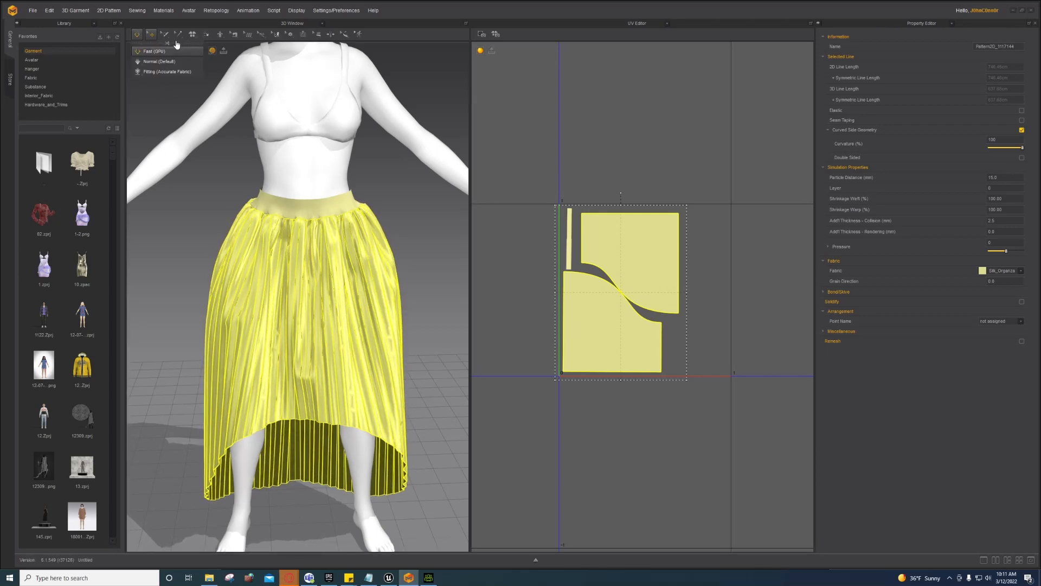
left_click(138, 34)
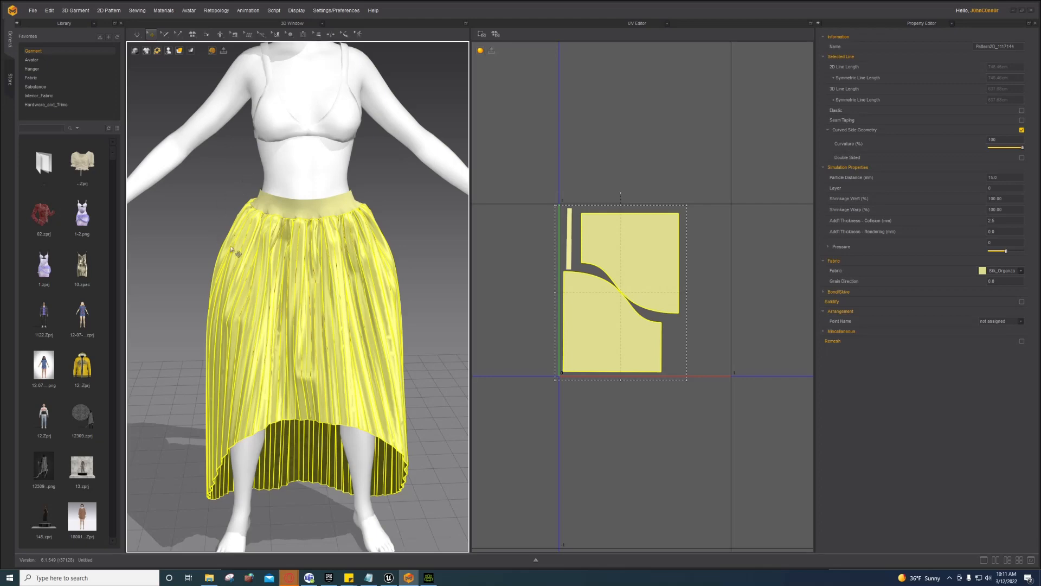
Step: Inspect the re-draped skirt from the side, then select all pattern pieces
scroll(240, 259, "down", 5)
left_click(200, 242)
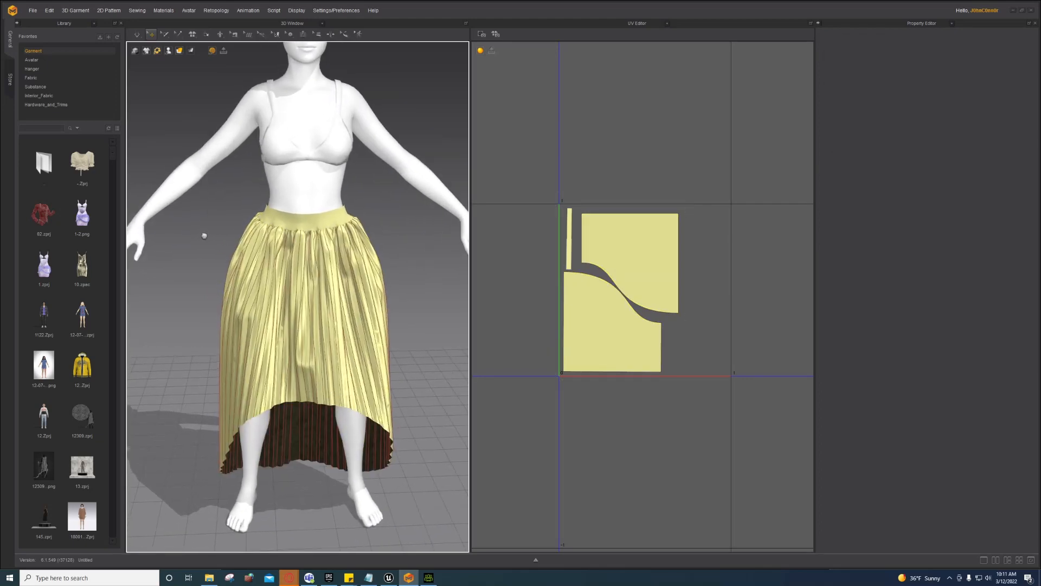
scroll(205, 250, "up", 3)
right_click_drag(205, 250, 339, 260)
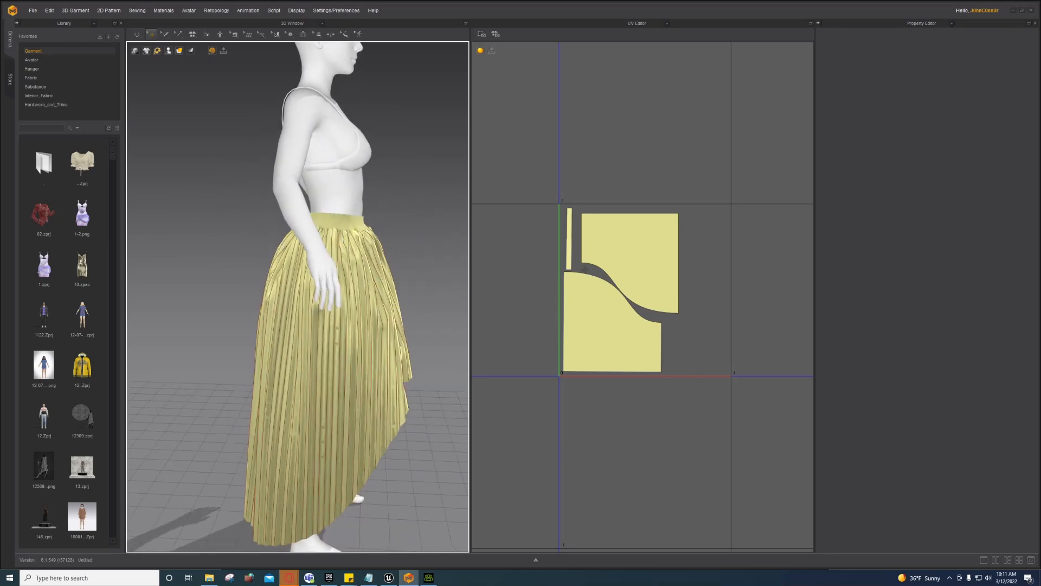
left_click(617, 265)
left_click(603, 339, "shift")
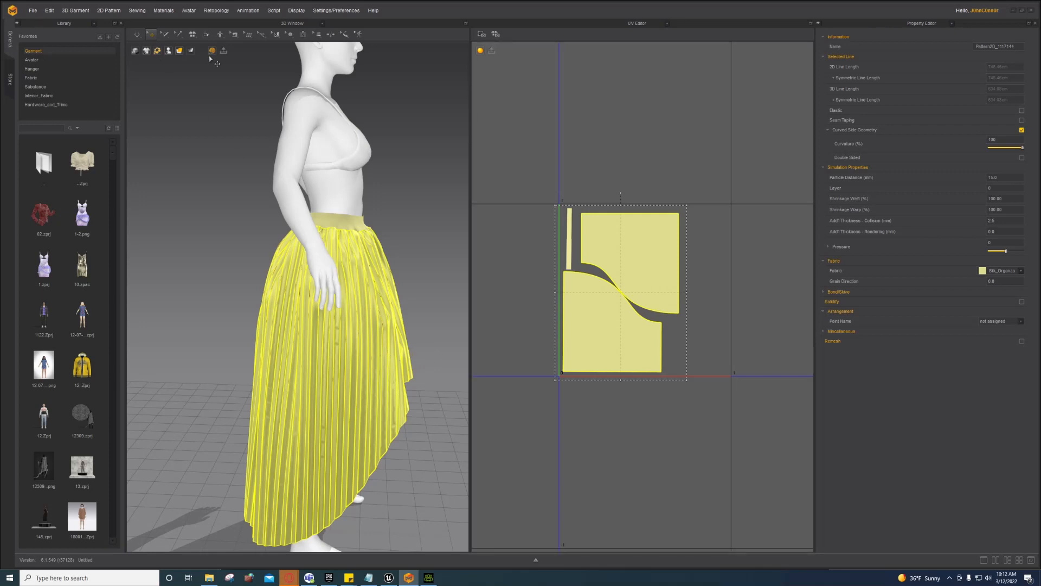
left_click(535, 171)
key("ctrl+a")
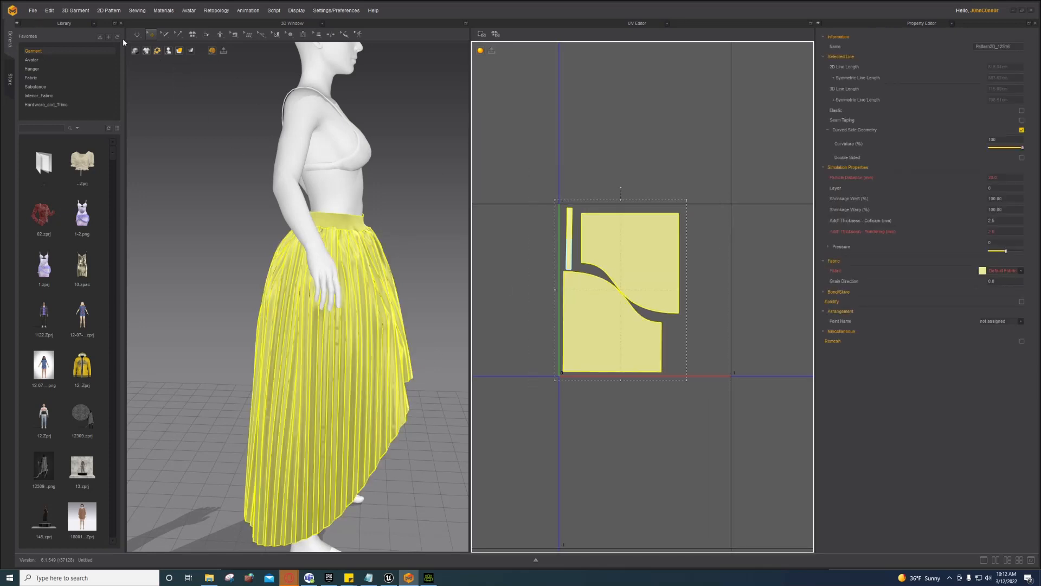
Step: Export the selected skirt as OBJ over the existing Dress.obj and return to Character Creator 3
left_click(30, 10)
mouse_move(71, 95)
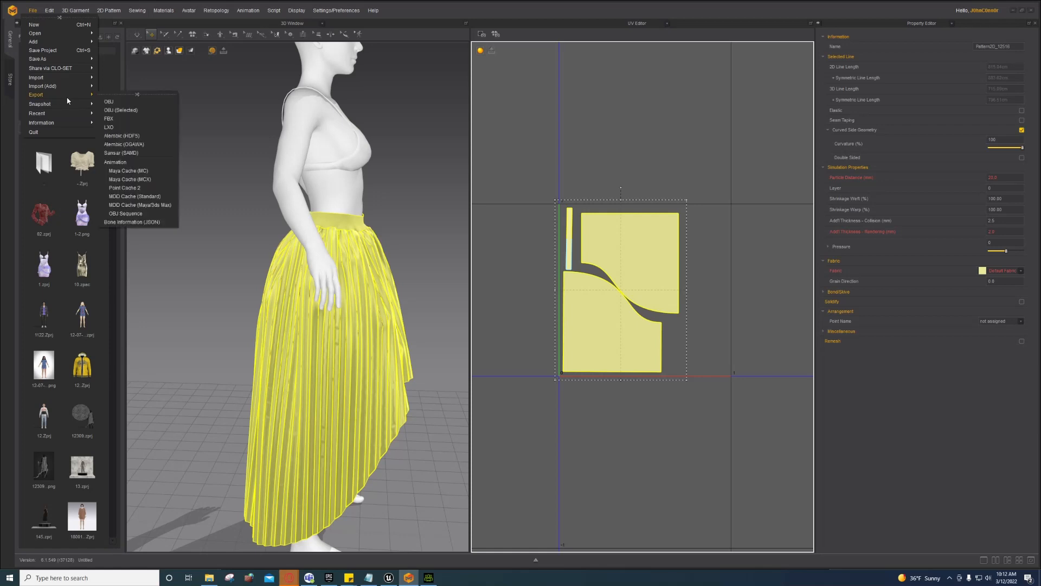
left_click(133, 112)
double_click(622, 167)
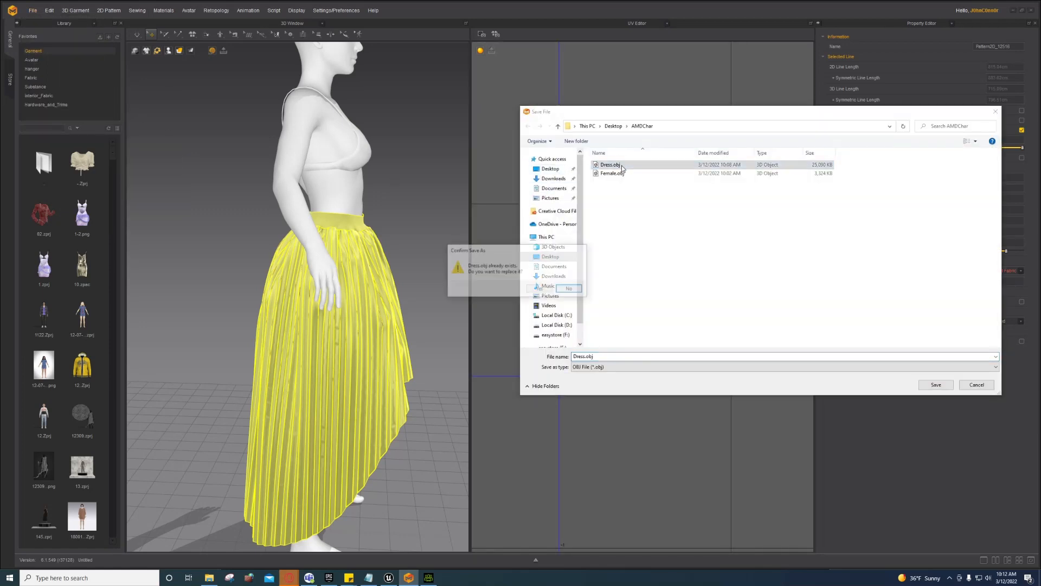
left_click(540, 288)
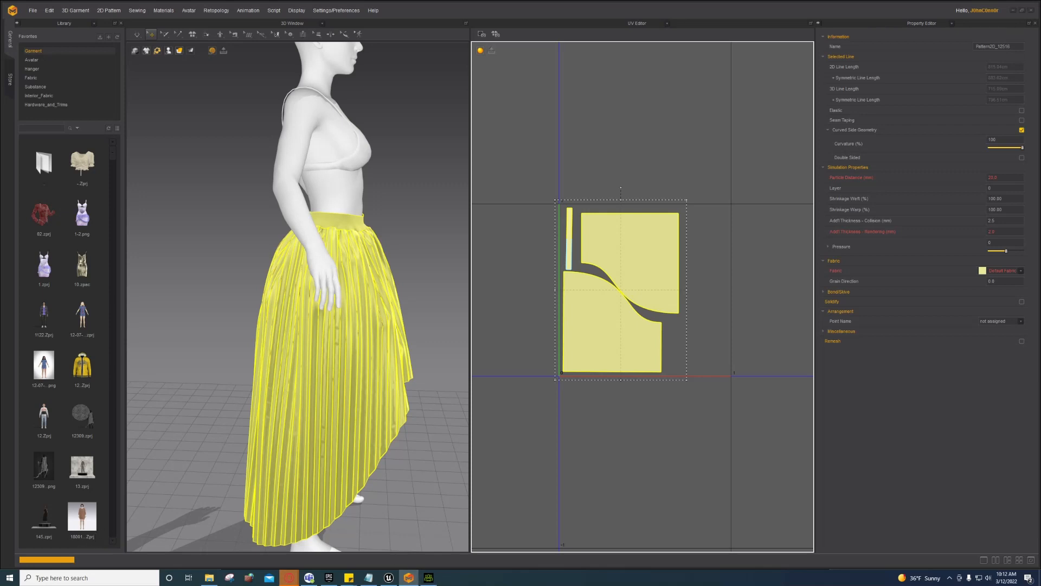
left_click(433, 579)
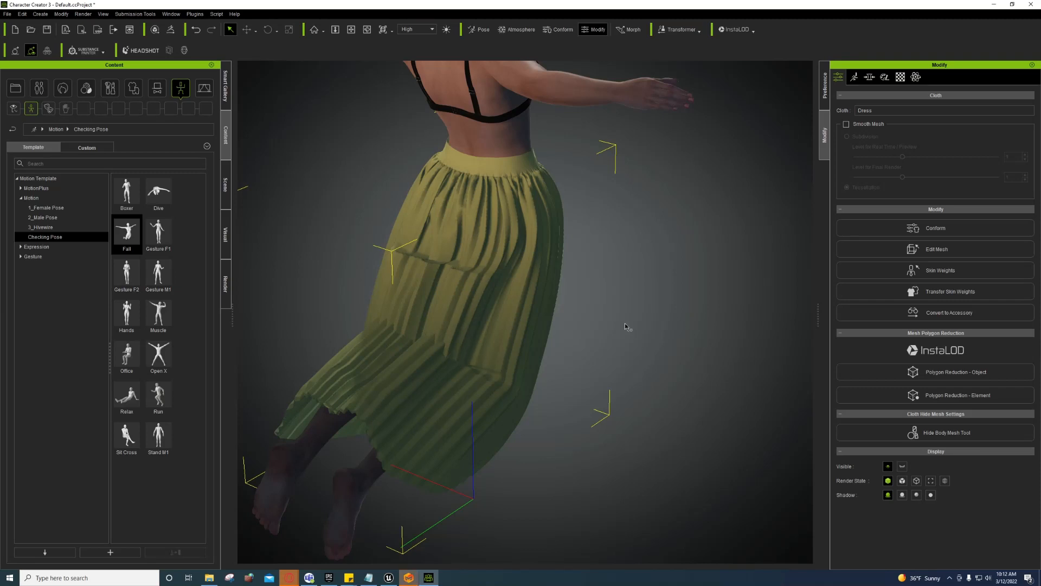
Step: Delete the old Dress, then apply the _OpenA and _RelaxA poses from Motion
left_click(950, 374)
key("Delete")
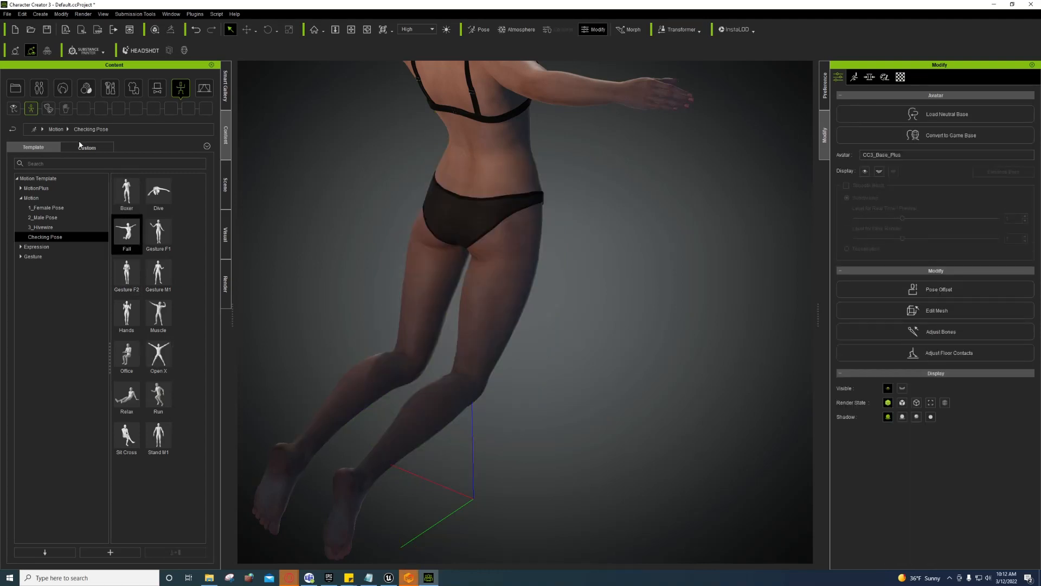
left_click(60, 197)
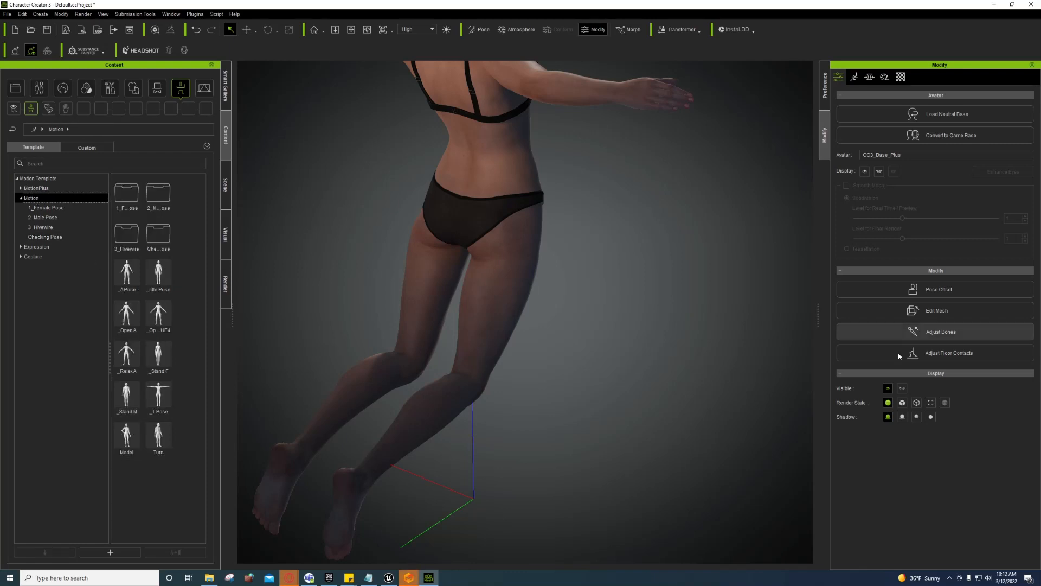
double_click(126, 321)
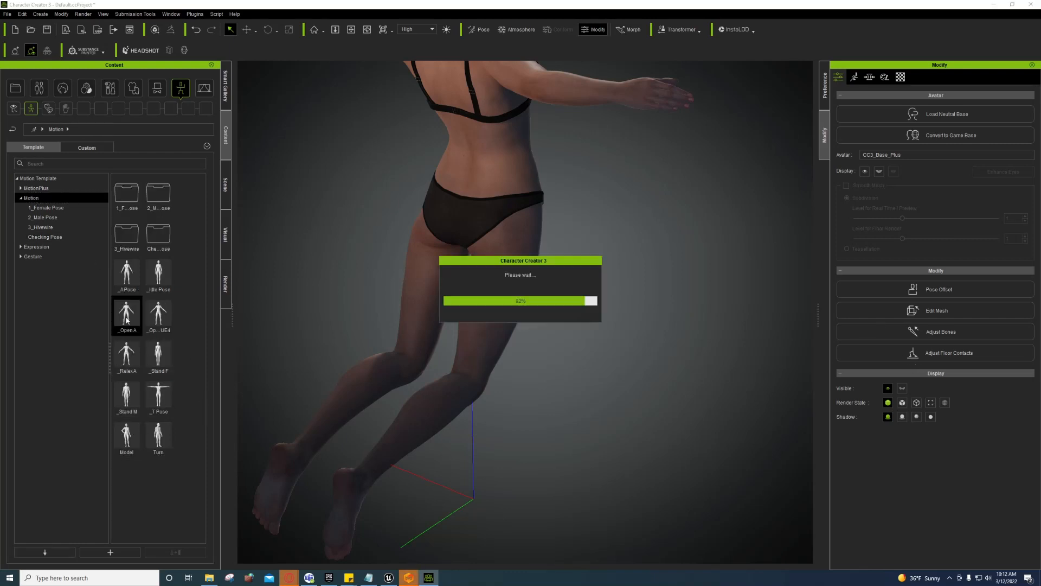
double_click(126, 355)
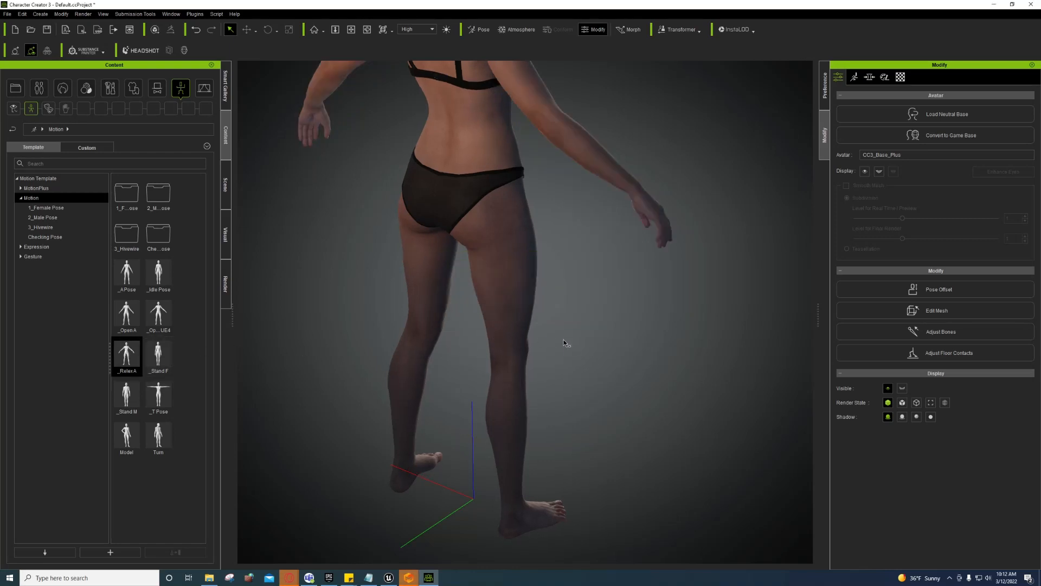
right_click_drag(576, 353, 357, 274)
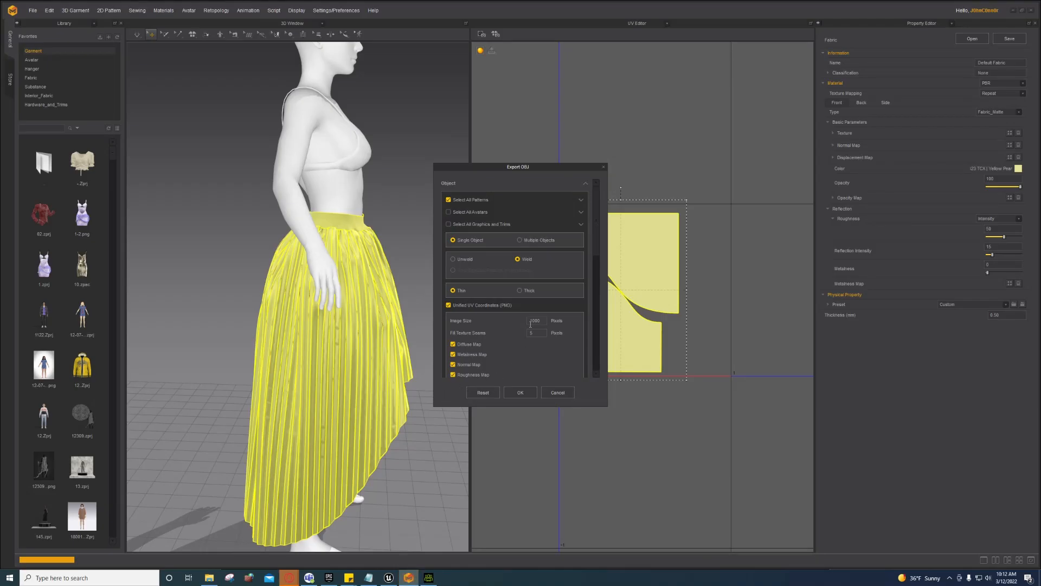
Step: Confirm the OBJ export settings for the yellow pleated skirt and switch back to Character Creator
scroll(536, 353, "down", 3)
left_click(506, 392)
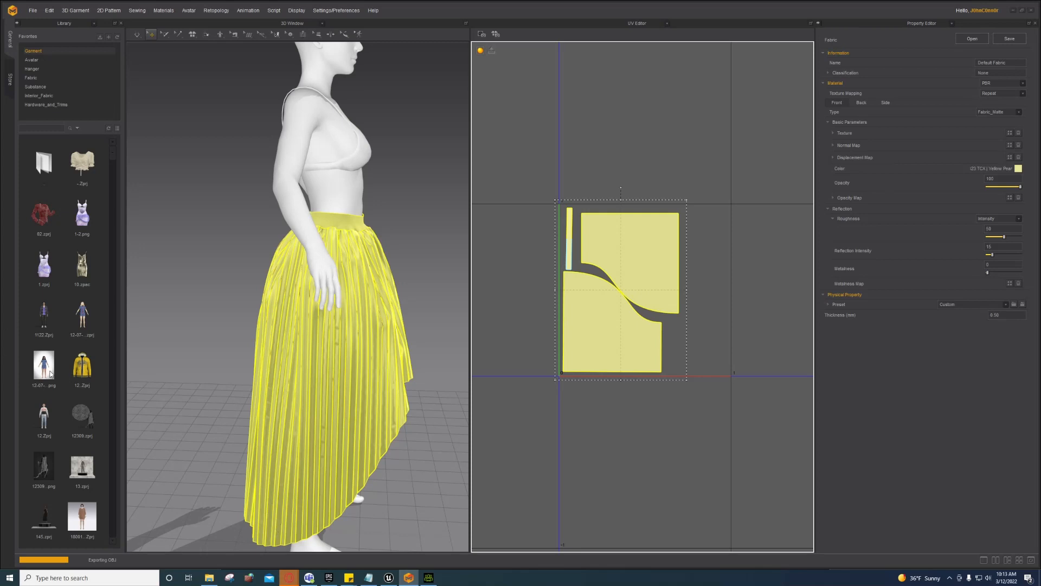
left_click(429, 578)
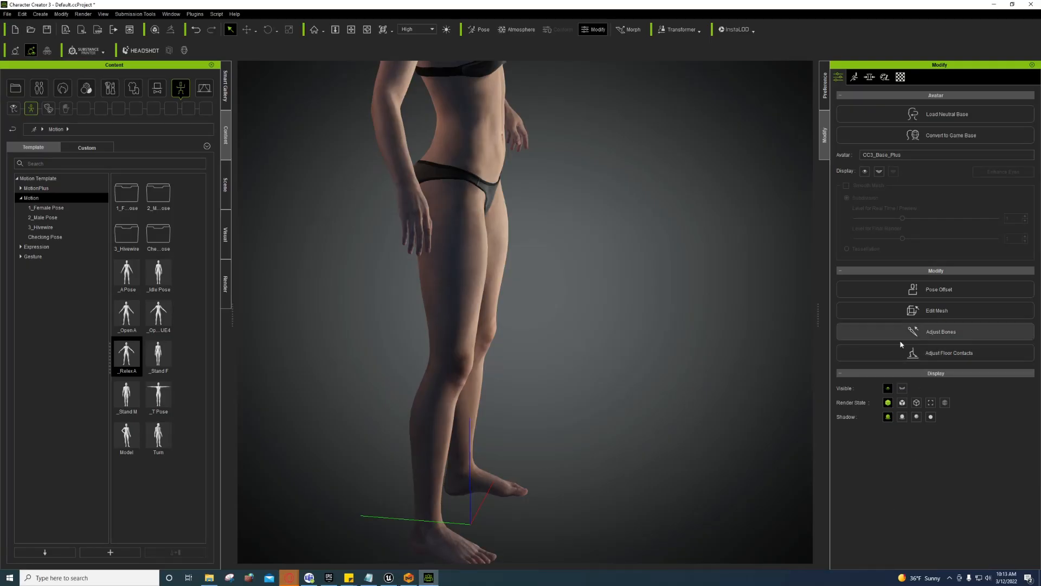
Step: Import Dress.obj from the AMDChar folder as an accessory and shift it sideways with the Move tool
left_click(409, 578)
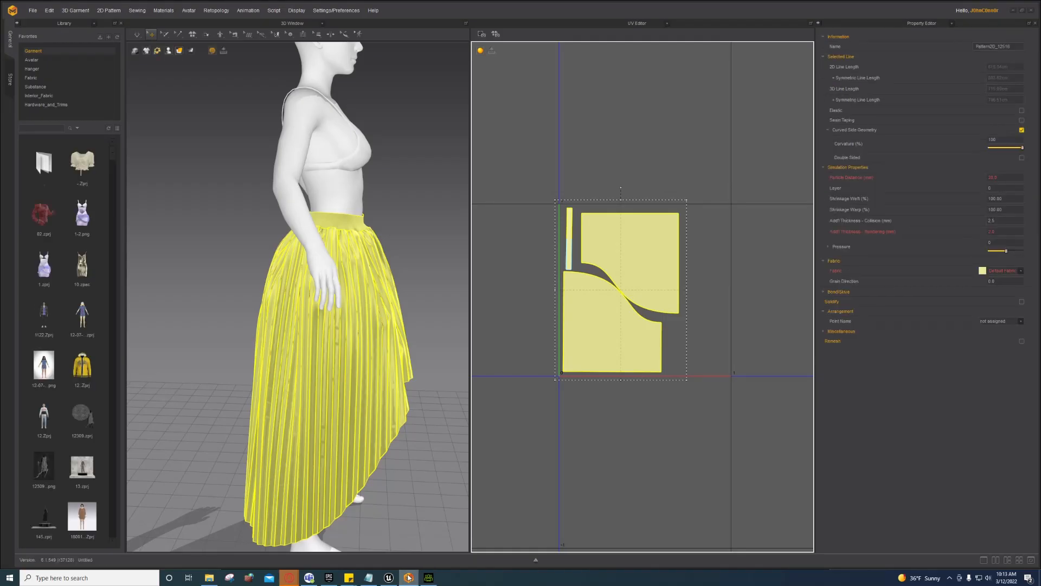
left_click(432, 578)
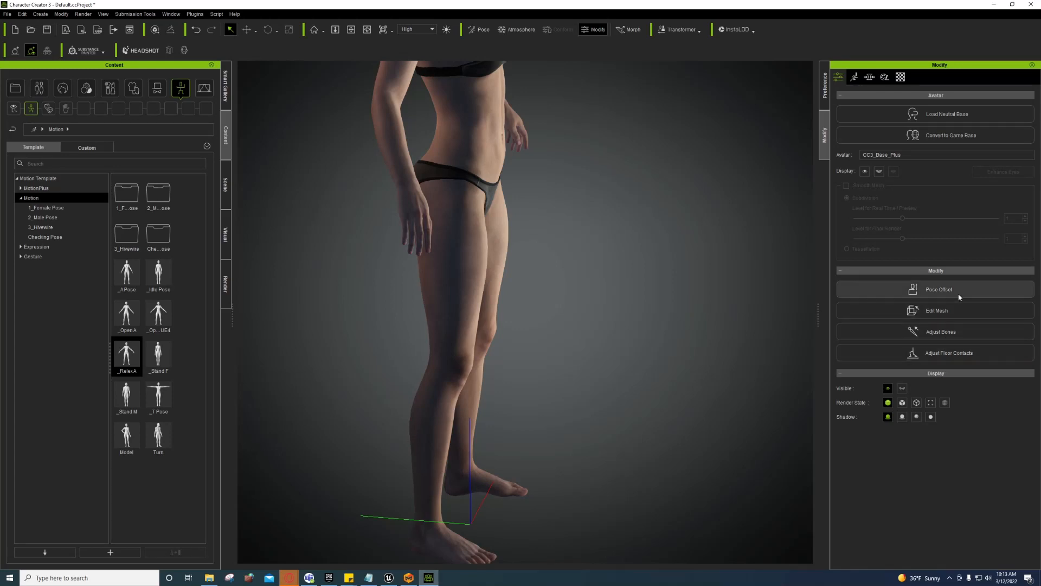
left_click(40, 14)
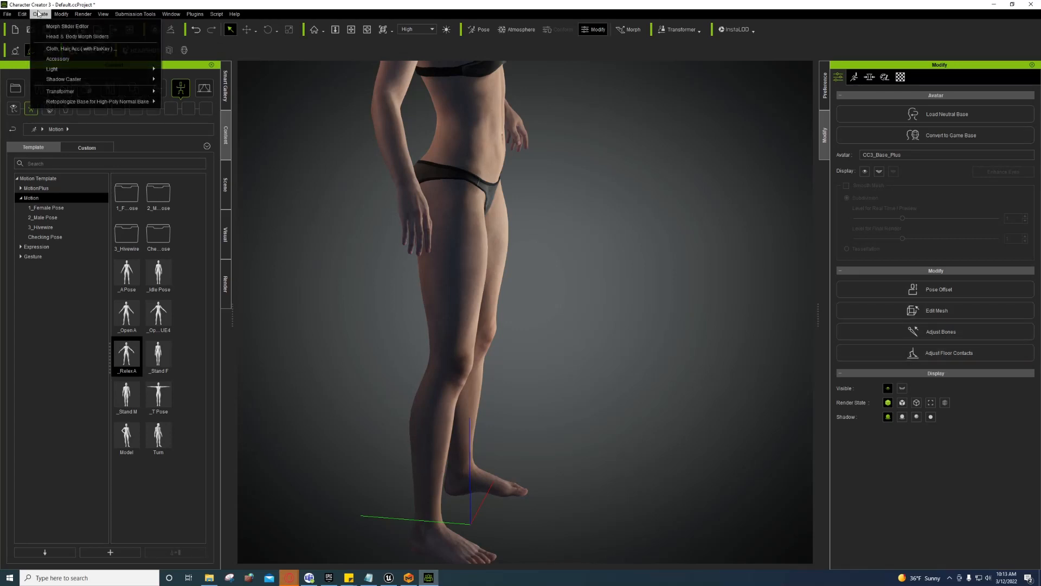
left_click(78, 60)
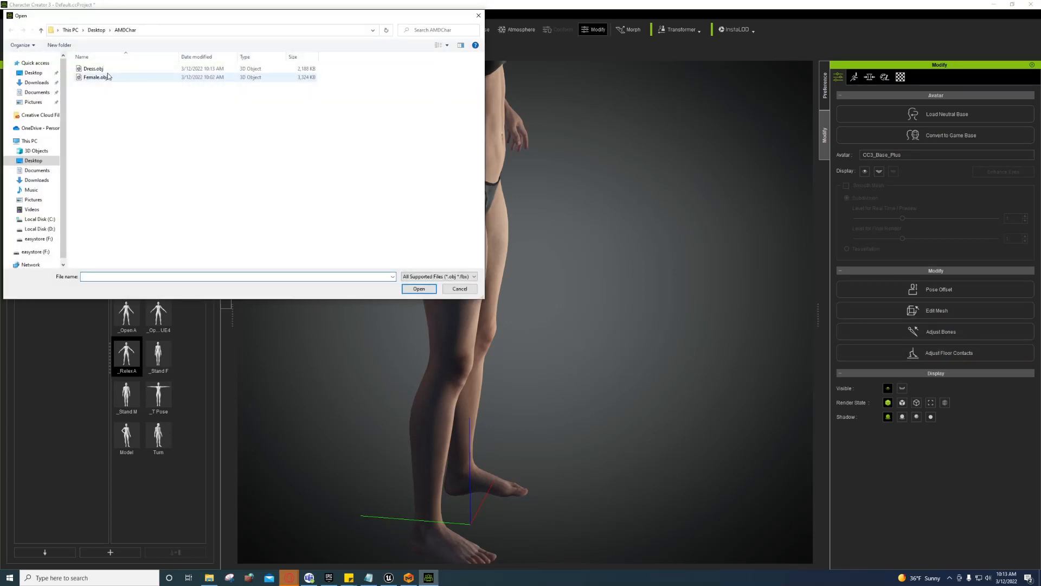
left_click(106, 69)
double_click(105, 69)
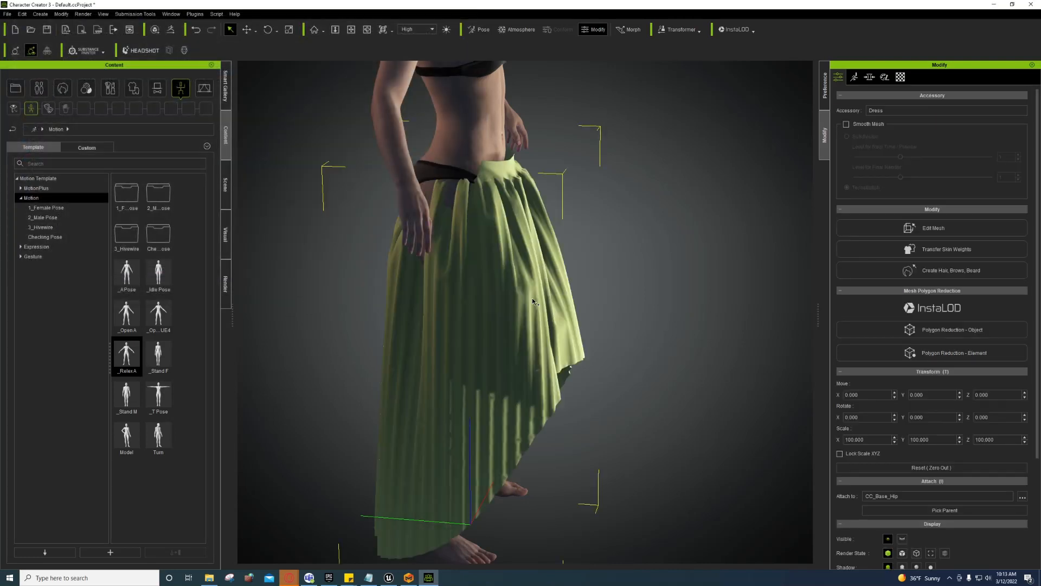
key("w")
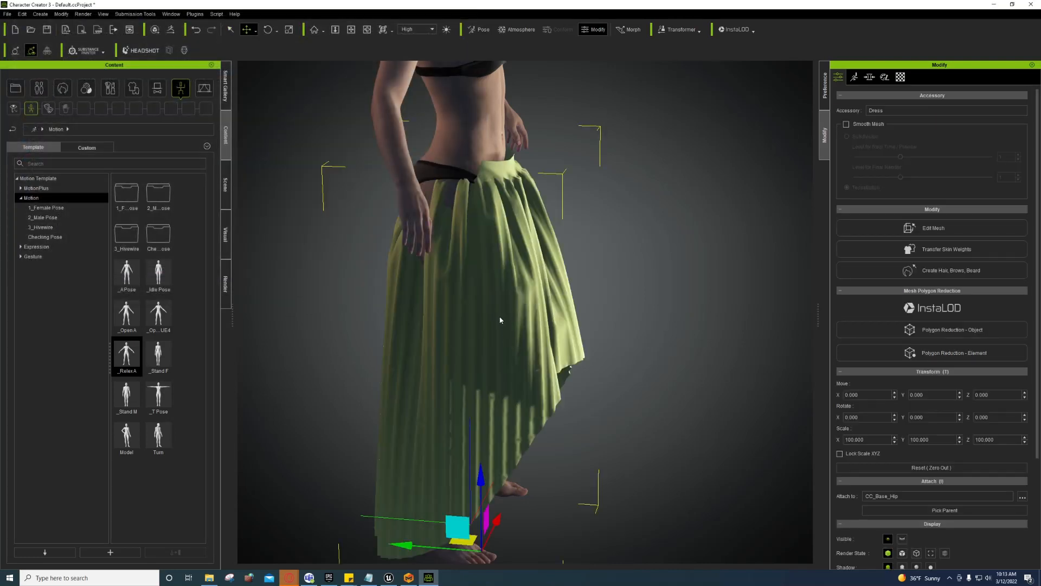
left_click_drag(405, 545, 396, 545)
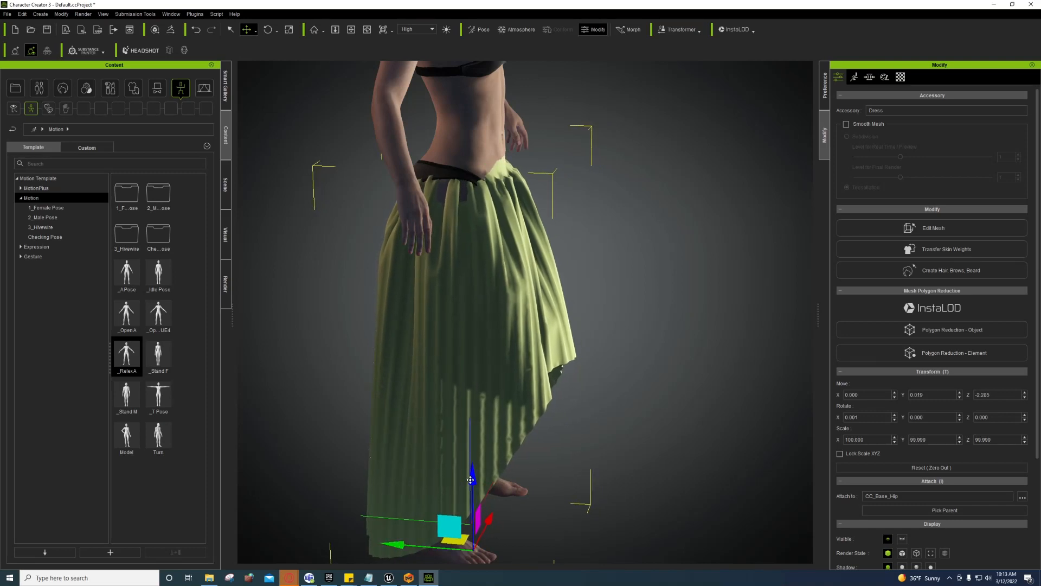
Step: Raise and align the skirt to about Y 6.5, Z -2.051 so its waistband sits at the waist
left_click_drag(470, 477, 473, 453)
right_click_drag(473, 454, 526, 507)
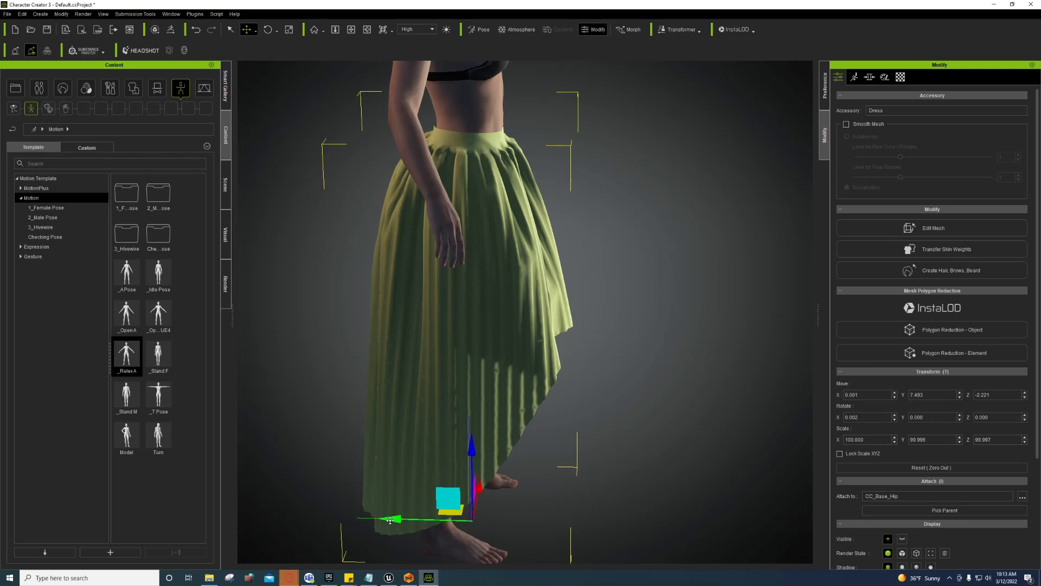
left_click_drag(389, 520, 391, 519)
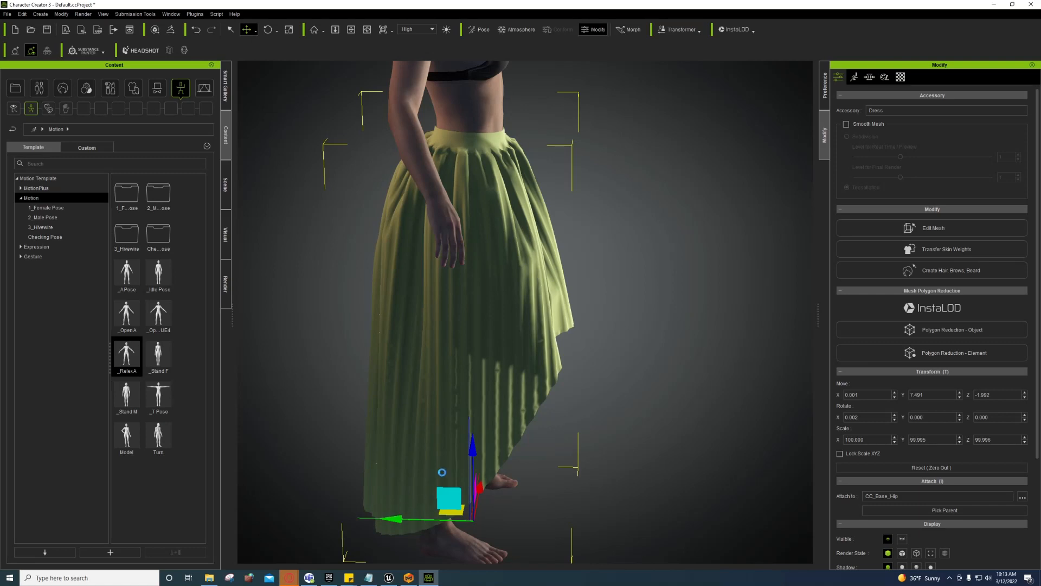
key("ctrl+z")
key("ctrl+z")
key("ctrl+z")
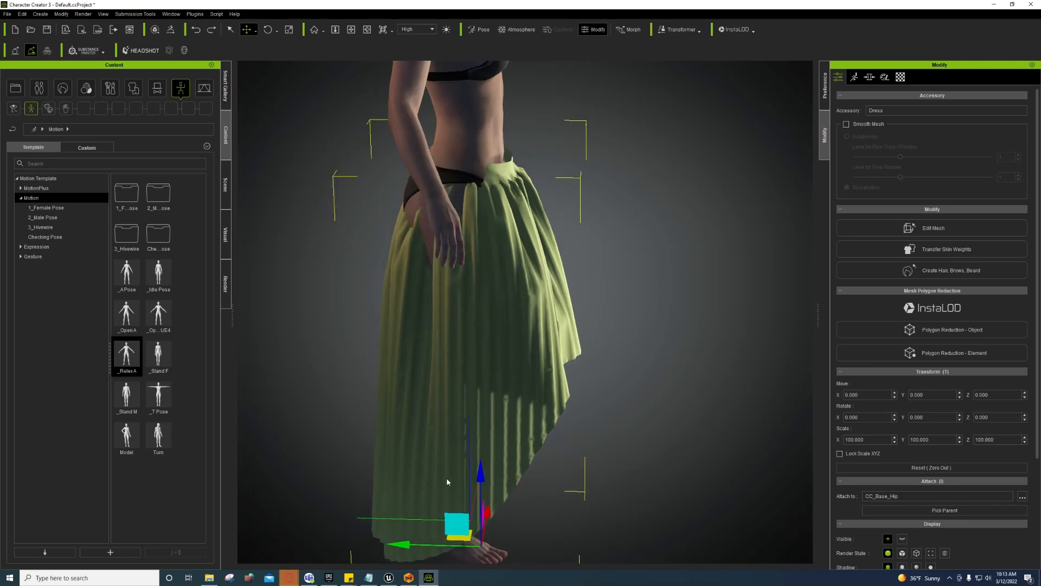
left_click_drag(482, 478, 482, 458)
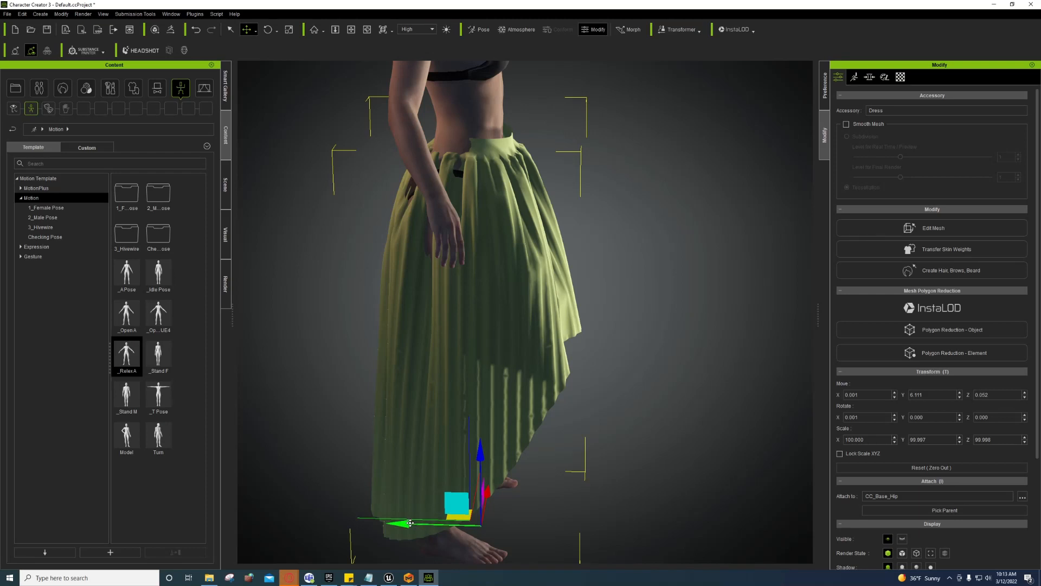
left_click_drag(410, 524, 403, 523)
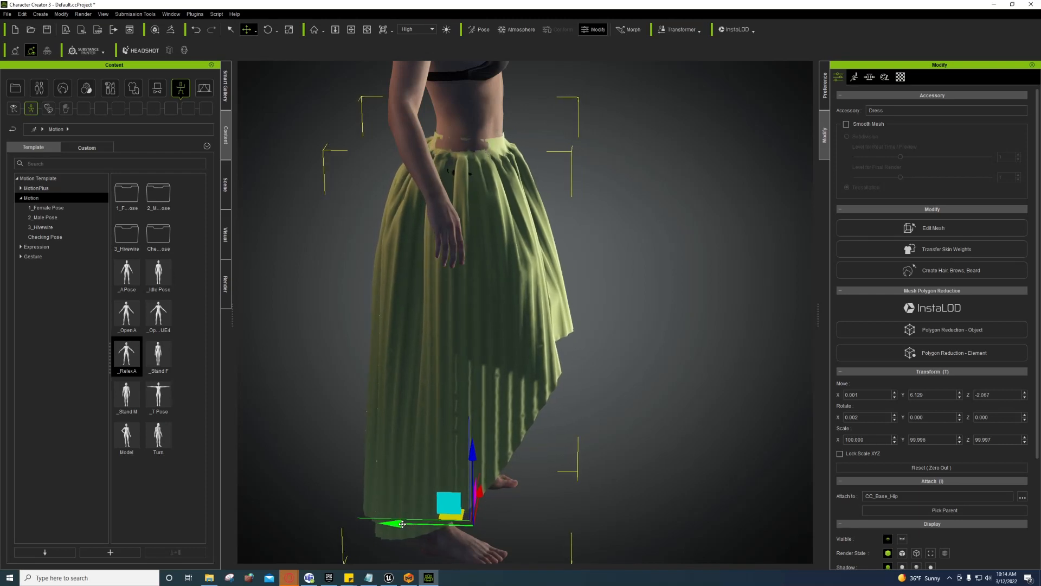
left_click_drag(473, 459, 473, 453)
right_click_drag(591, 433, 316, 272)
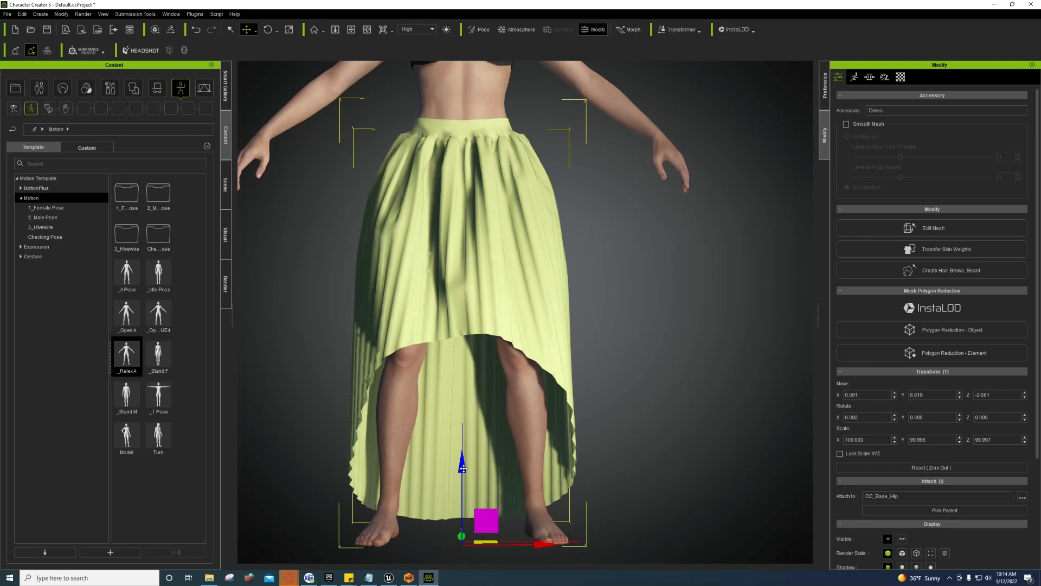
left_click_drag(464, 469, 462, 467)
key("ctrl+z")
right_click_drag(507, 512, 683, 504)
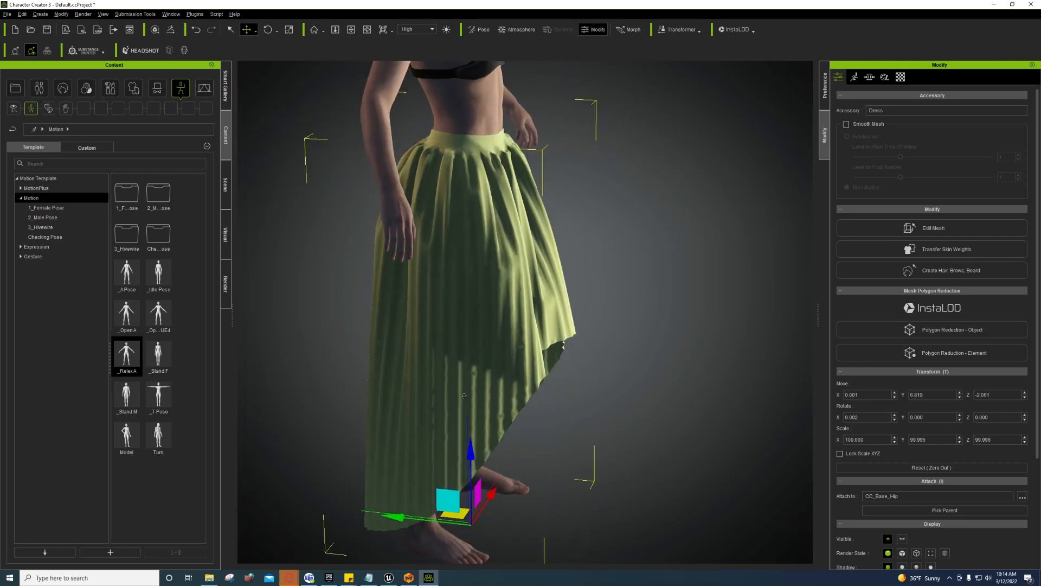
Step: Transfer the Dress preset skin weights onto the re-imported skirt and inspect it from several angles
left_click(929, 251)
left_click(507, 207)
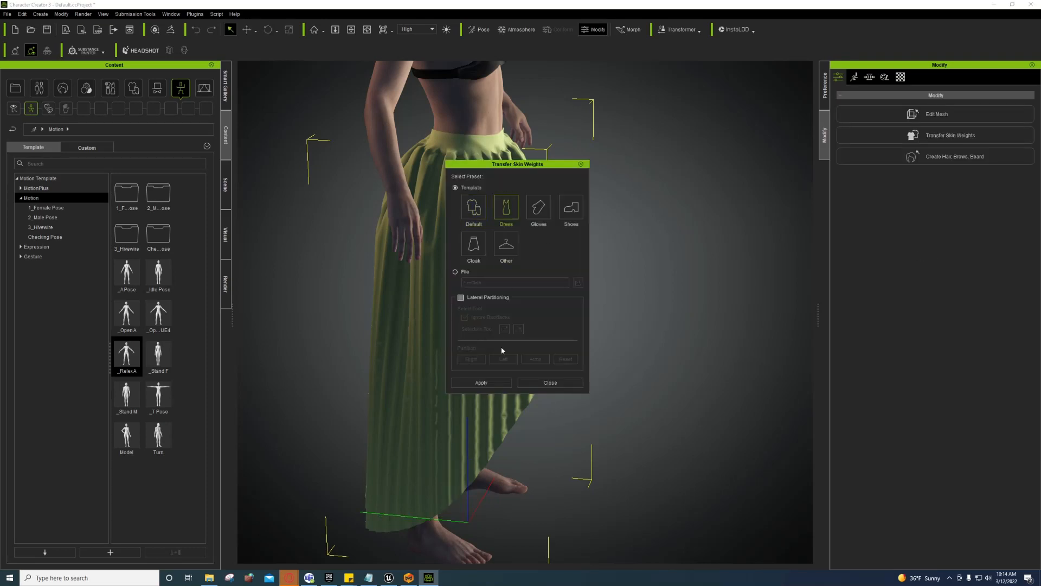
left_click(482, 383)
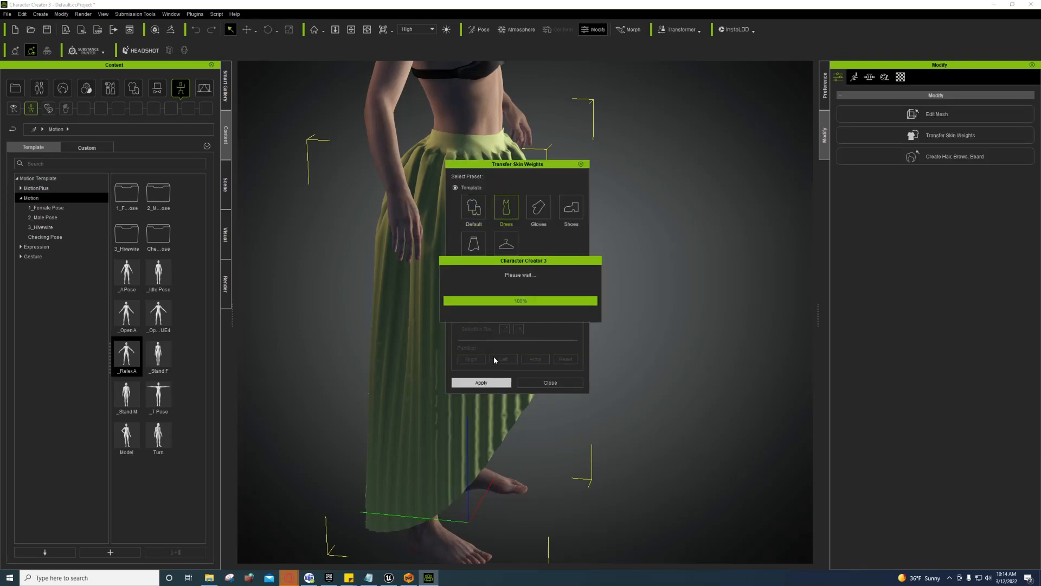
left_click(544, 384)
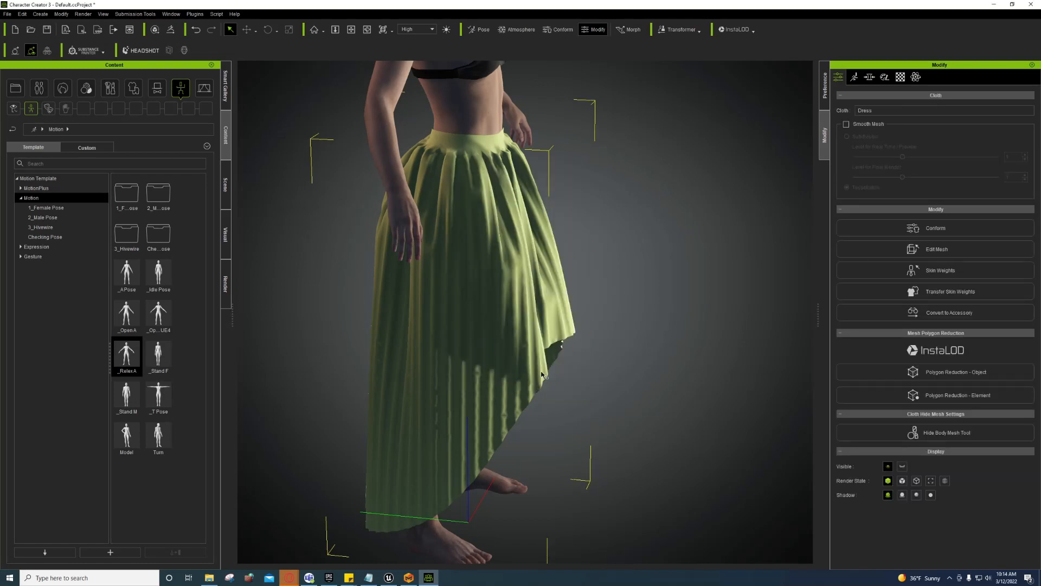
right_click_drag(545, 375, 806, 367)
right_click_drag(543, 330, 358, 438)
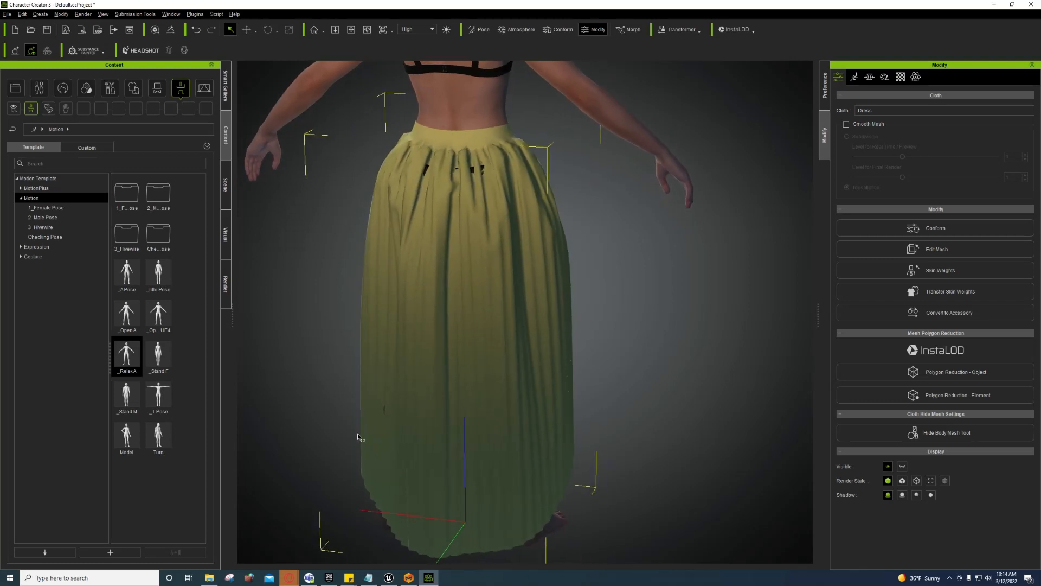
Step: Conform the skirt with Smooth 2, collision calculated and Increase Size raised to 0.10
left_click(920, 232)
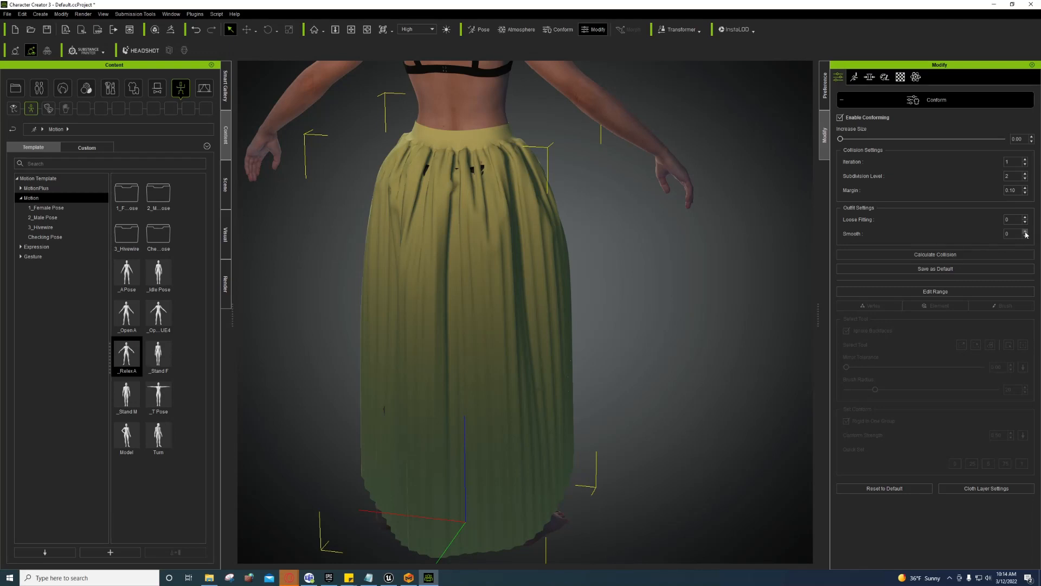
left_click(958, 253)
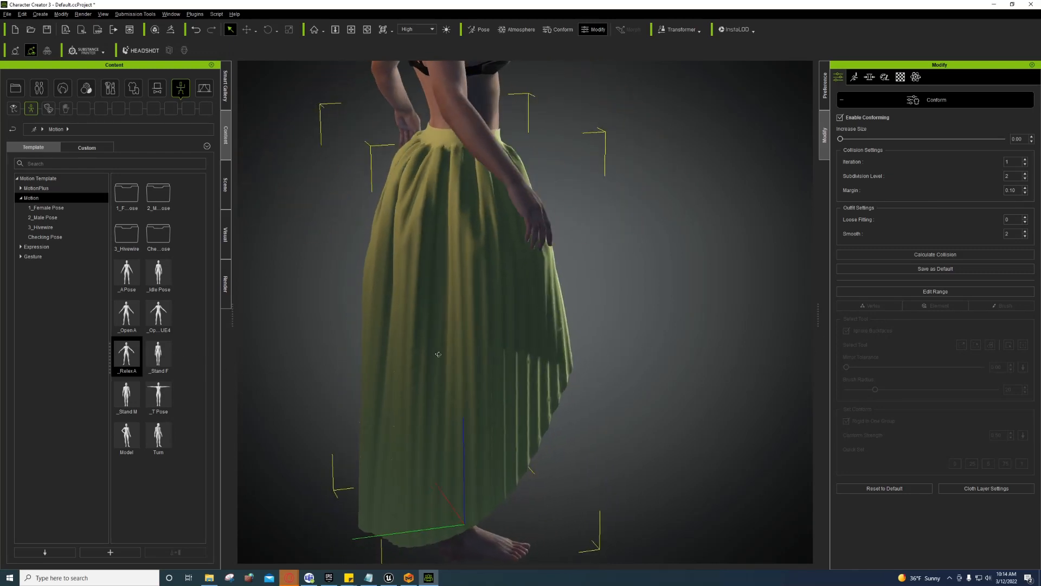
left_click(1032, 138)
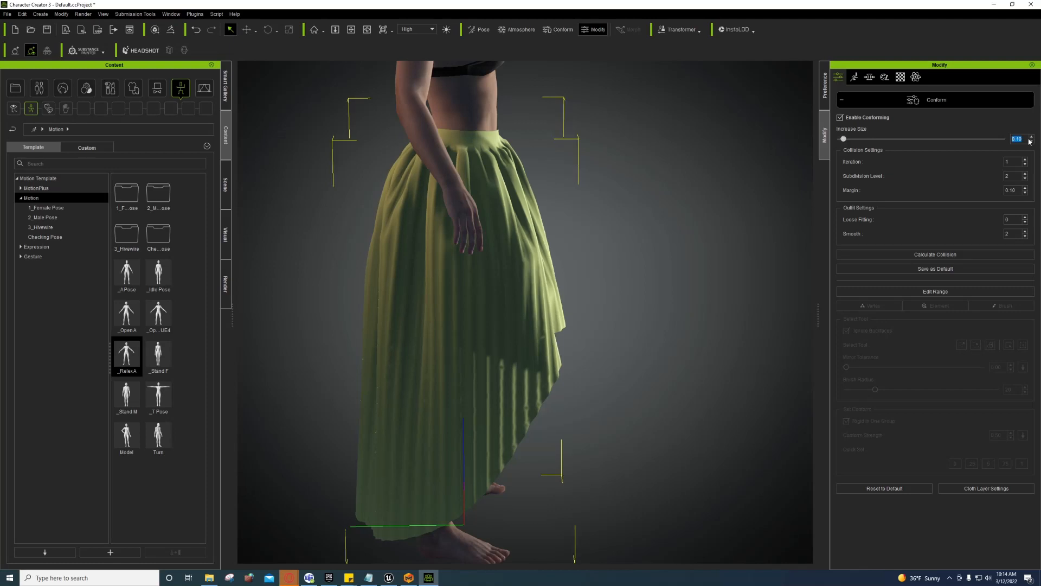
left_click(845, 99)
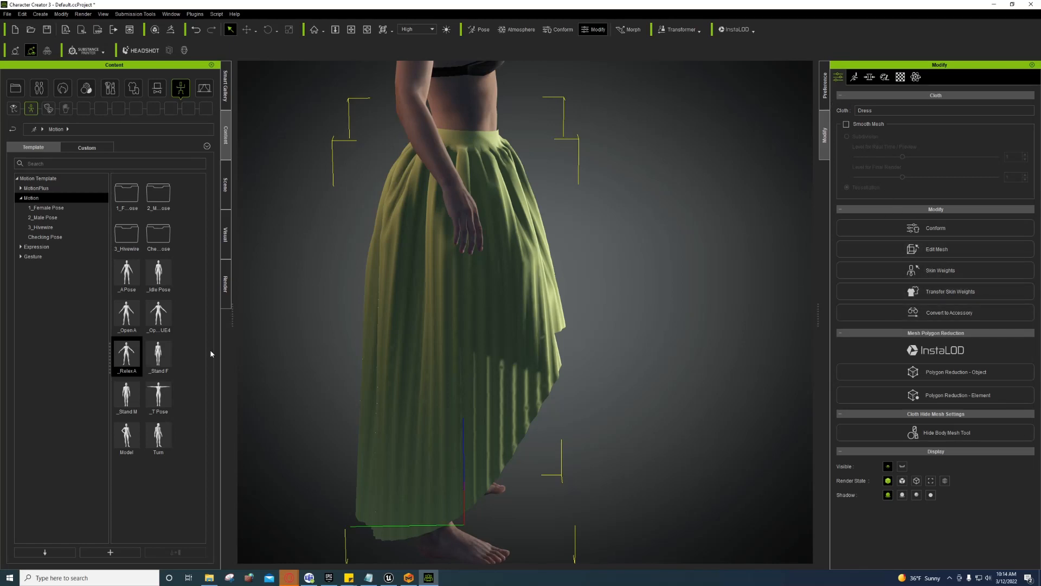
Step: Apply the Fall pose from Checking Pose and open Skin Weights painting for the skirt
double_click(146, 237)
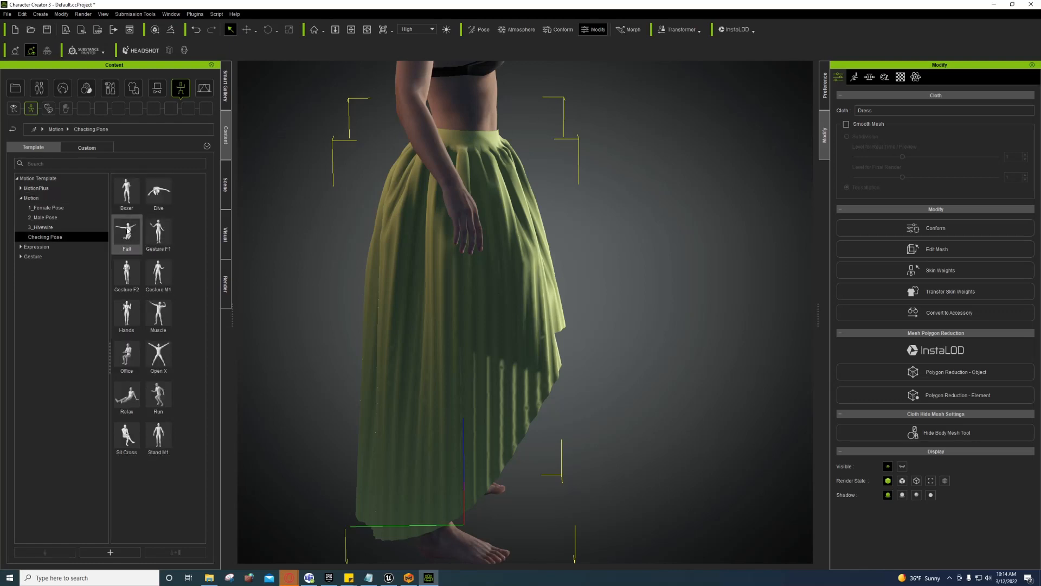
double_click(127, 232)
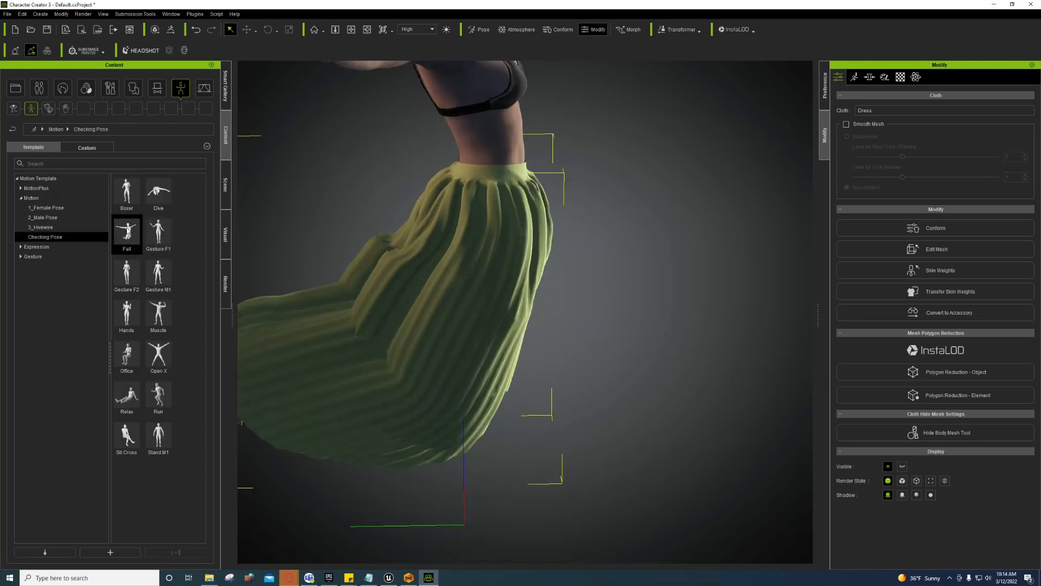
left_click(956, 272)
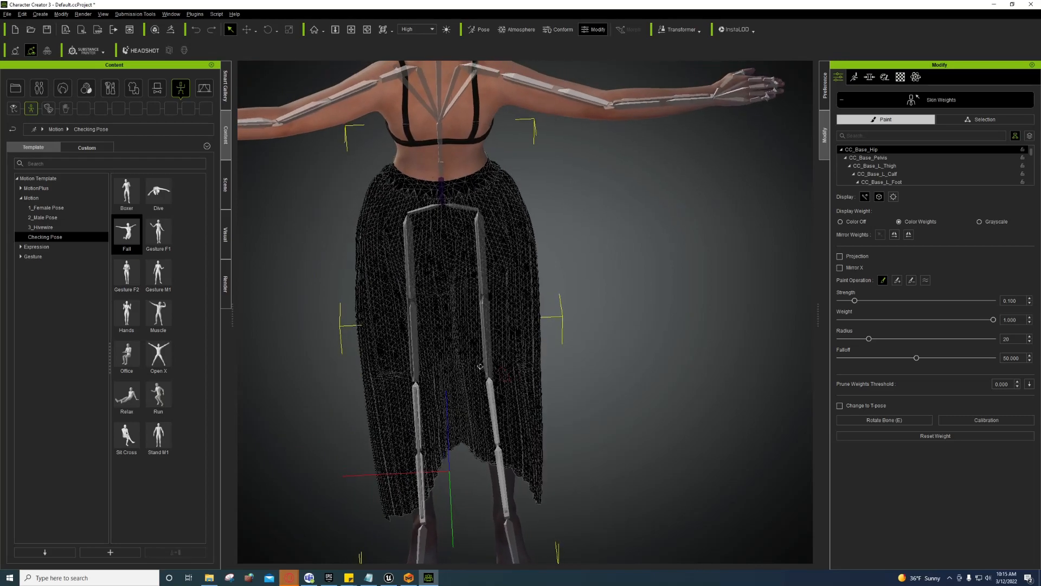
Step: Inspect the R_ThighTwist02, L_ThighTwist02 and L_ThighTwist01 weights, switching to the smoothing brush
scroll(480, 366, "up", 5)
left_click(475, 309)
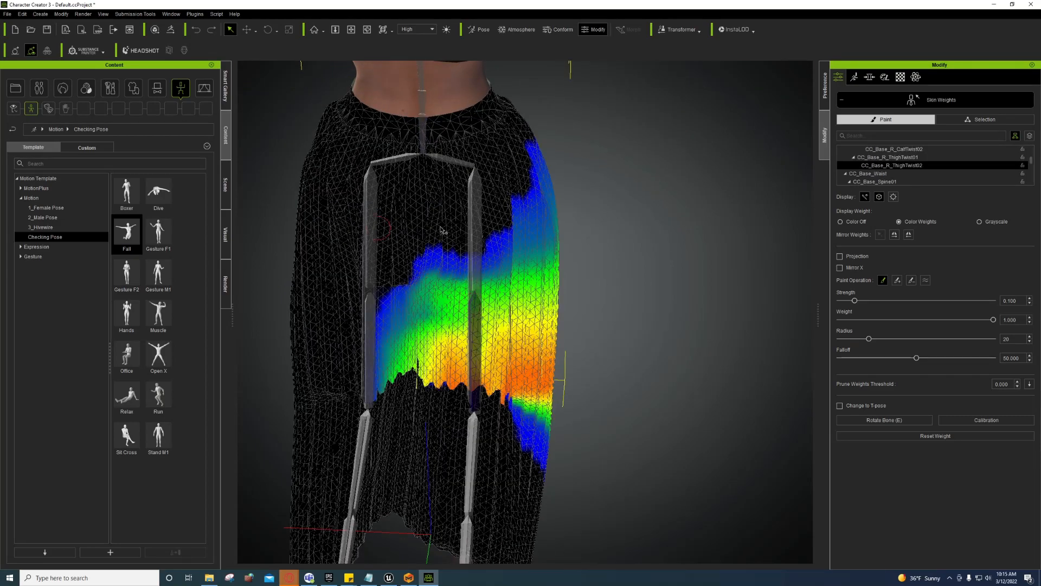
left_click(925, 280)
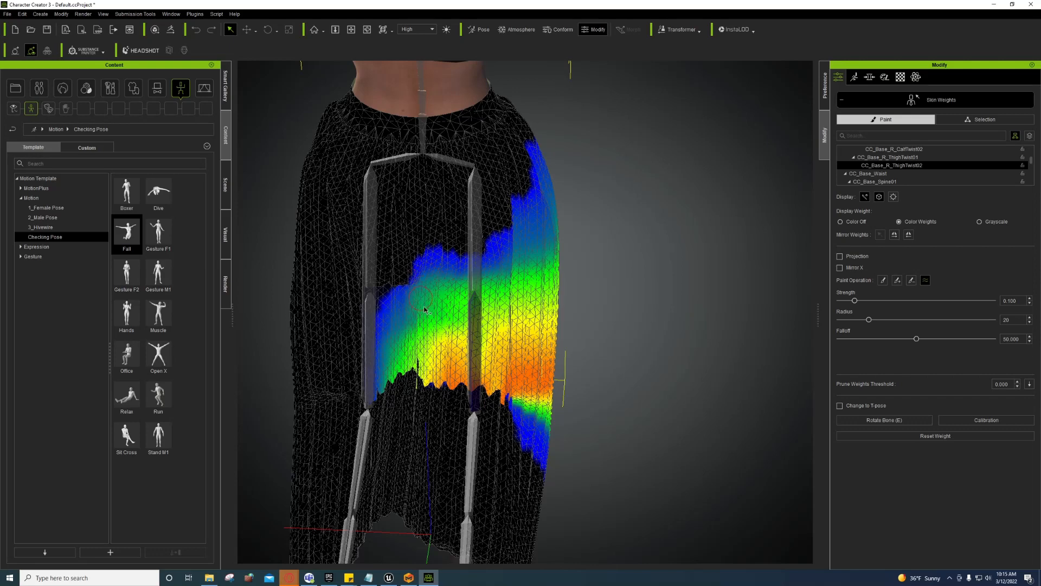
left_click(371, 307)
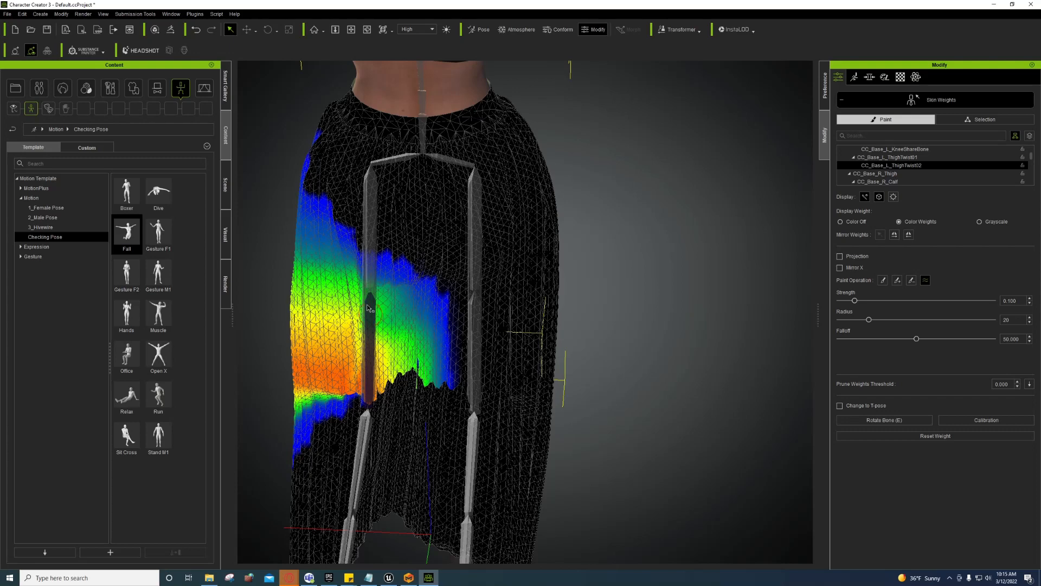
left_click(373, 255)
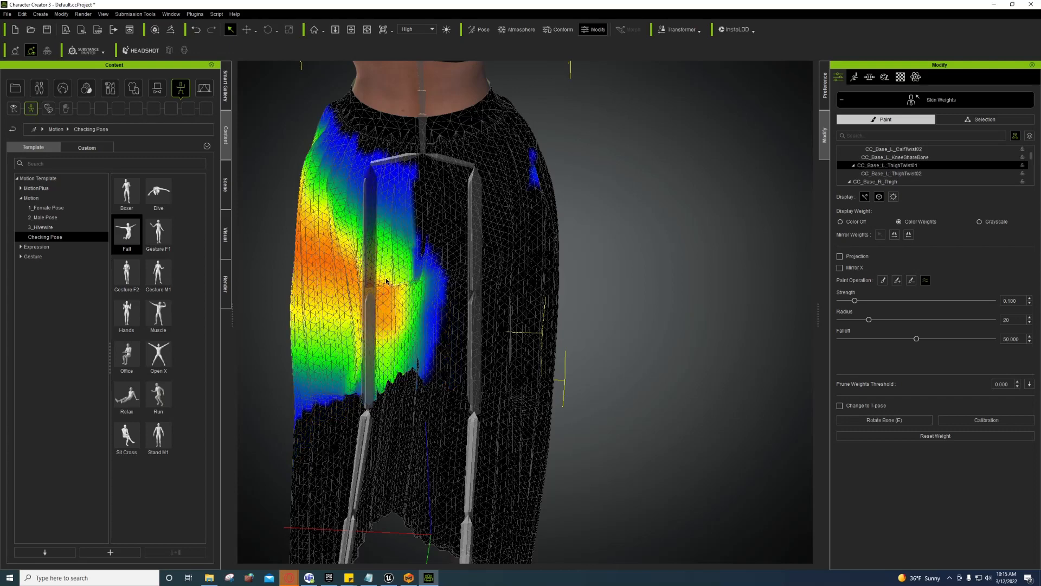
Step: Soften the left thigh weight edge, check R_ThighTwist01, then display CC_Base_Pelvis weights
mouse_move(386, 279)
left_mouse_down()
mouse_move(386, 291)
mouse_move(406, 294)
mouse_move(414, 281)
mouse_move(419, 290)
mouse_move(367, 287)
left_mouse_up()
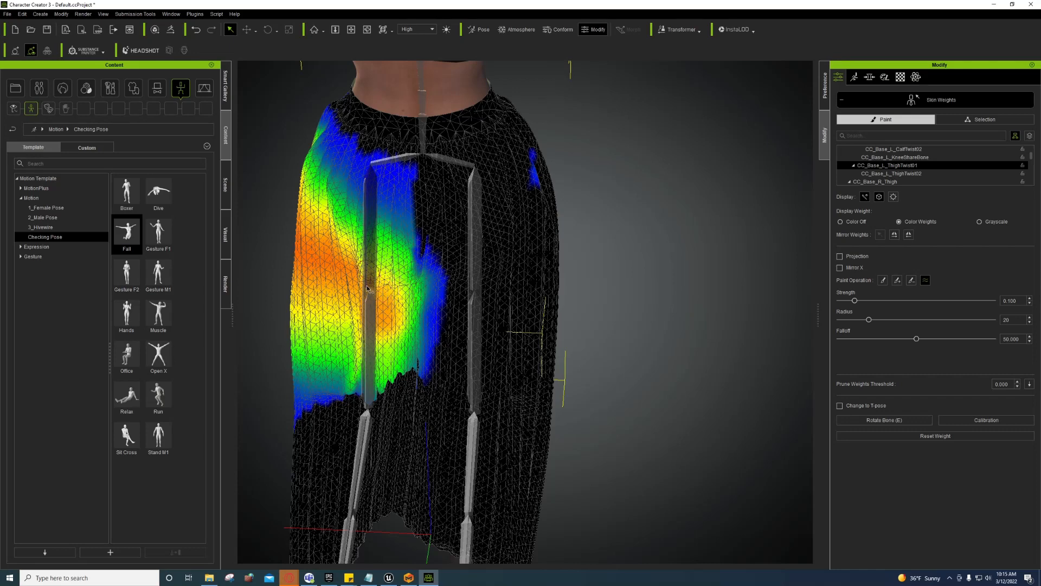
left_click(480, 235)
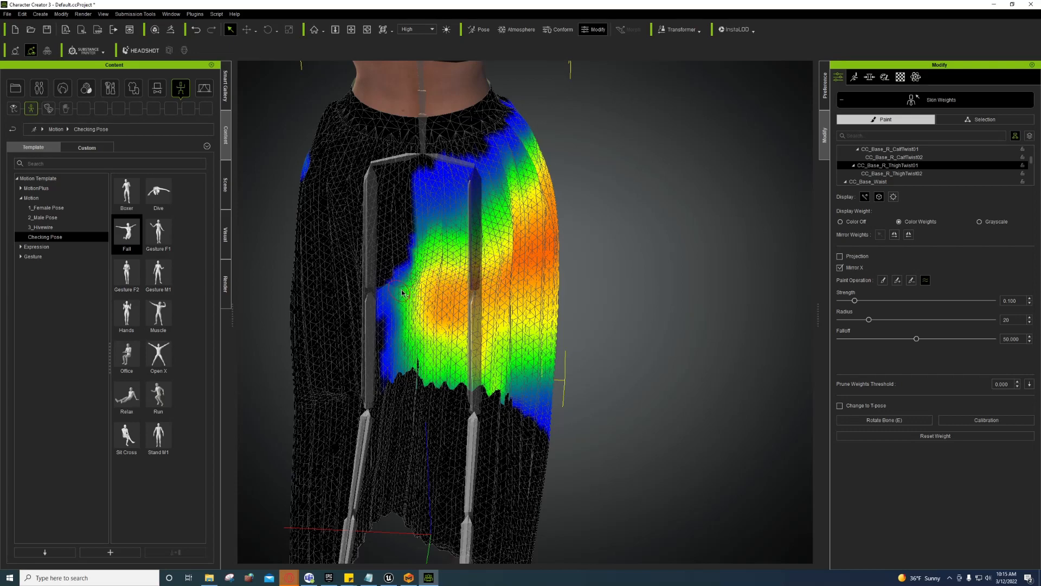
left_click(370, 275)
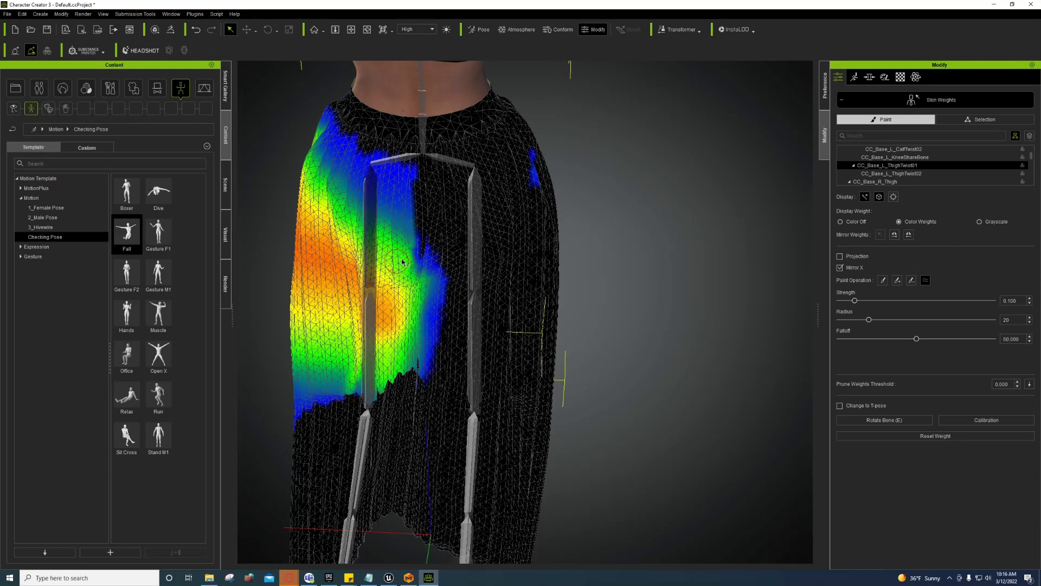
left_click(392, 158)
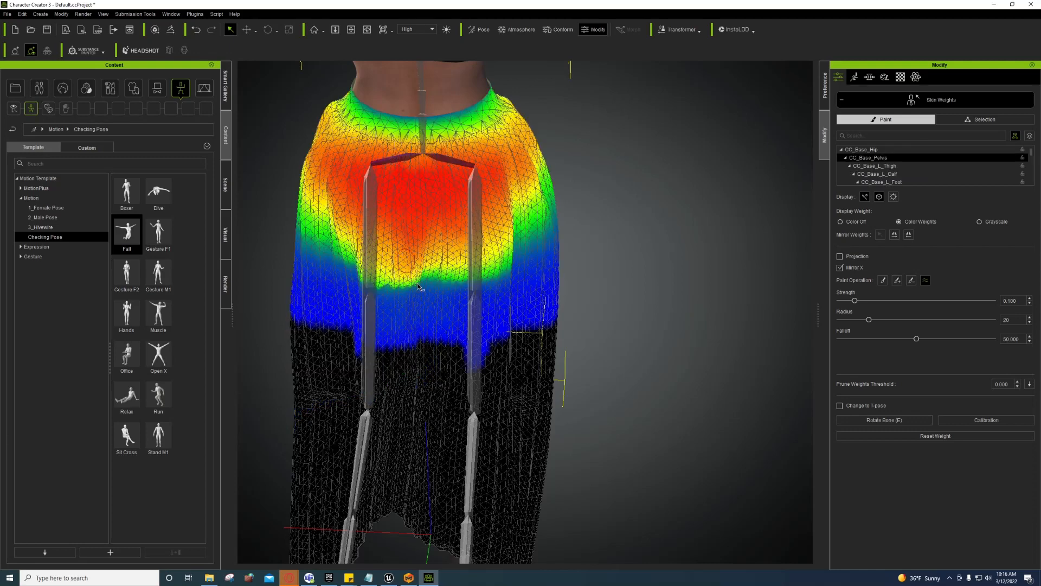
Step: Smooth the pelvis weights near the left thigh and paint CC_Base_R_CalfTwist01 weight onto the lower skirt
mouse_move(388, 290)
left_mouse_down()
mouse_move(408, 289)
mouse_move(407, 277)
mouse_move(372, 286)
mouse_move(367, 273)
mouse_move(464, 287)
mouse_move(489, 277)
left_mouse_up()
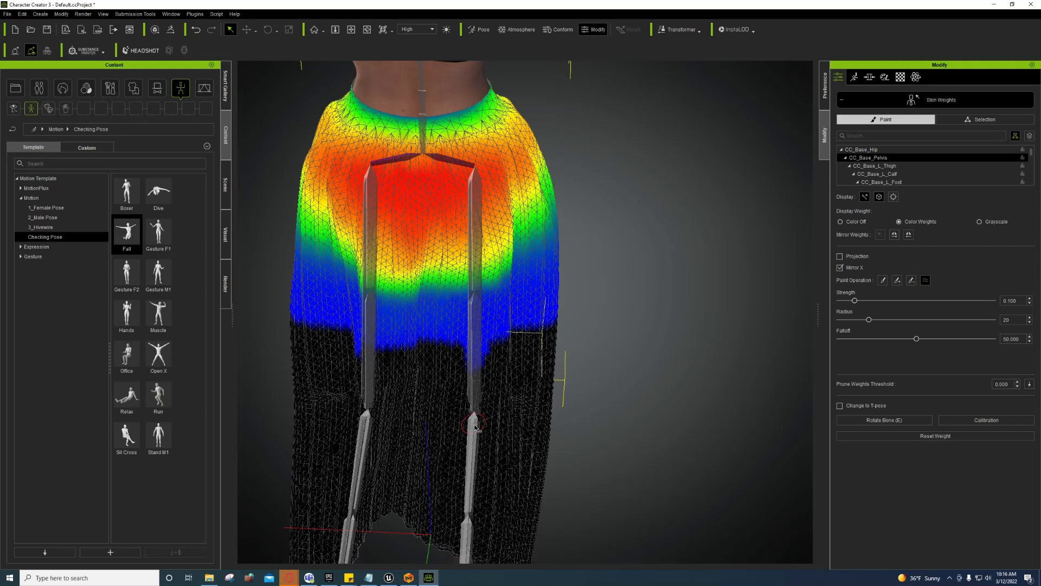
left_click(475, 428)
left_click(477, 425)
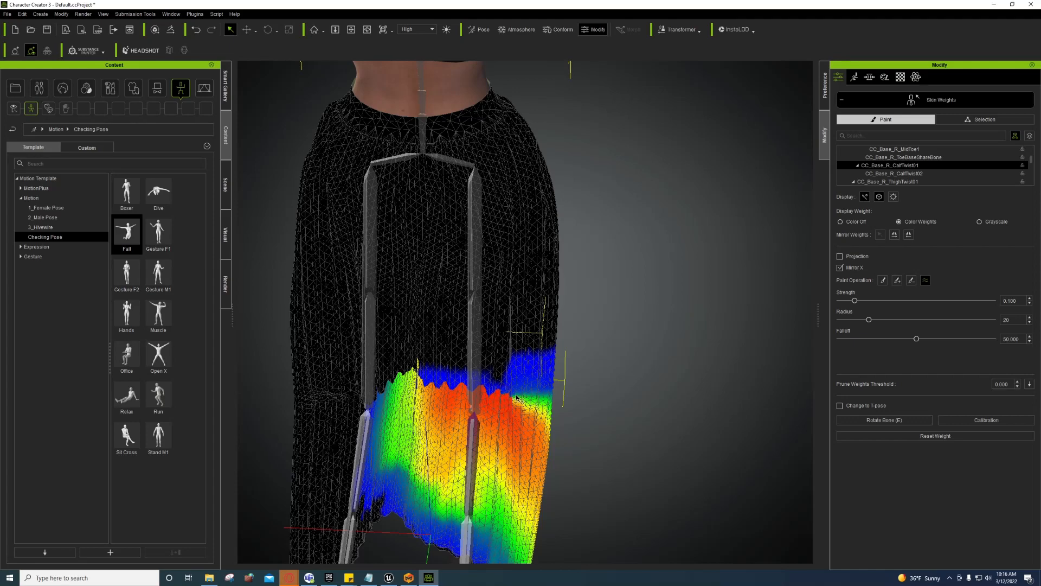
left_click_drag(510, 410, 482, 390)
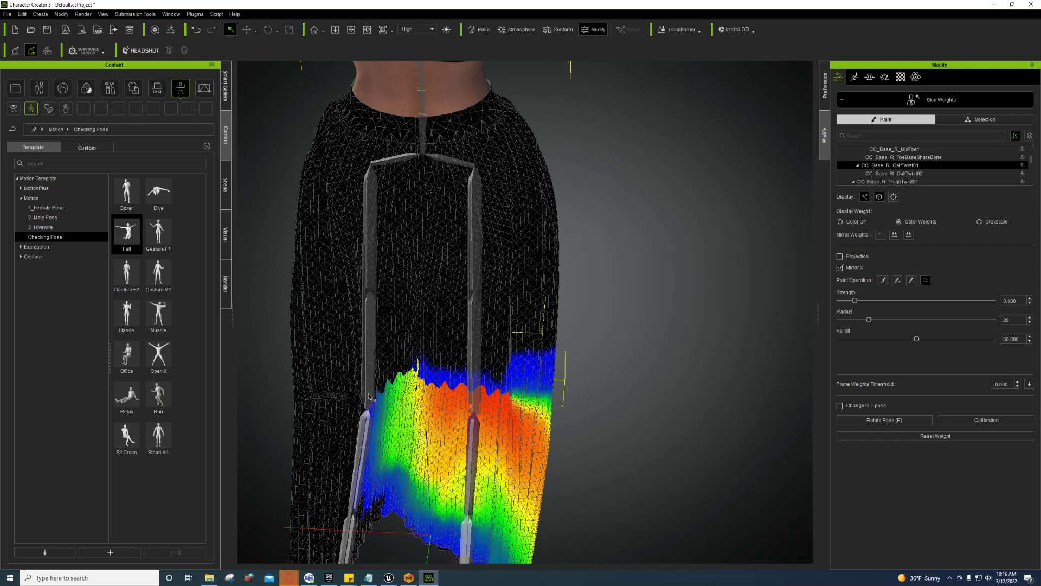
Step: Paint stronger CC_Base_L_CalfTwist01 weight across the left side of the hem
left_click(367, 419)
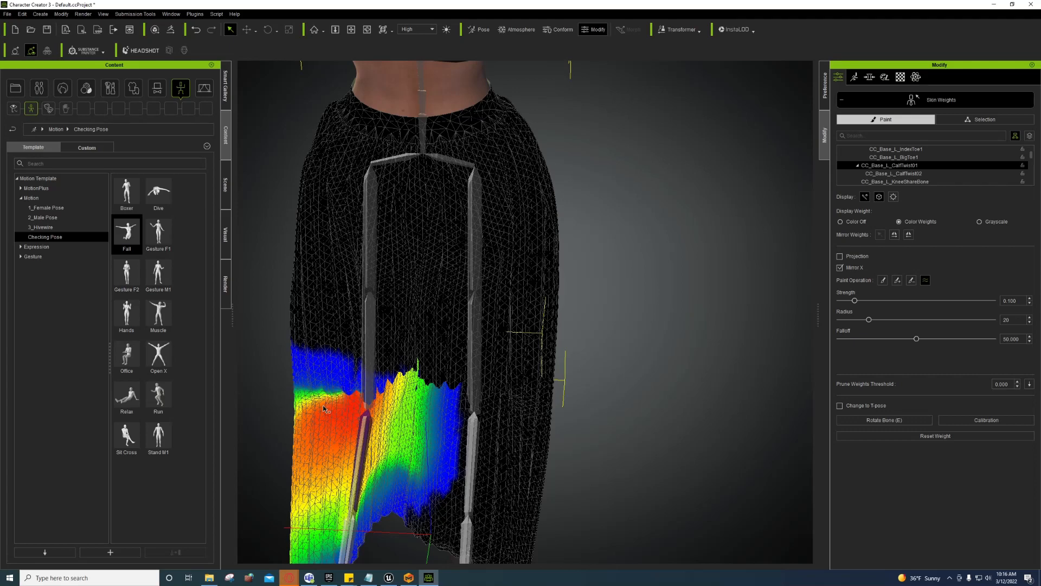
mouse_move(315, 404)
left_mouse_down()
mouse_move(363, 400)
mouse_move(356, 391)
mouse_move(366, 403)
mouse_move(382, 388)
mouse_move(391, 409)
mouse_move(422, 377)
mouse_move(443, 392)
mouse_move(436, 406)
left_mouse_up()
middle_click_drag(412, 445, 427, 400)
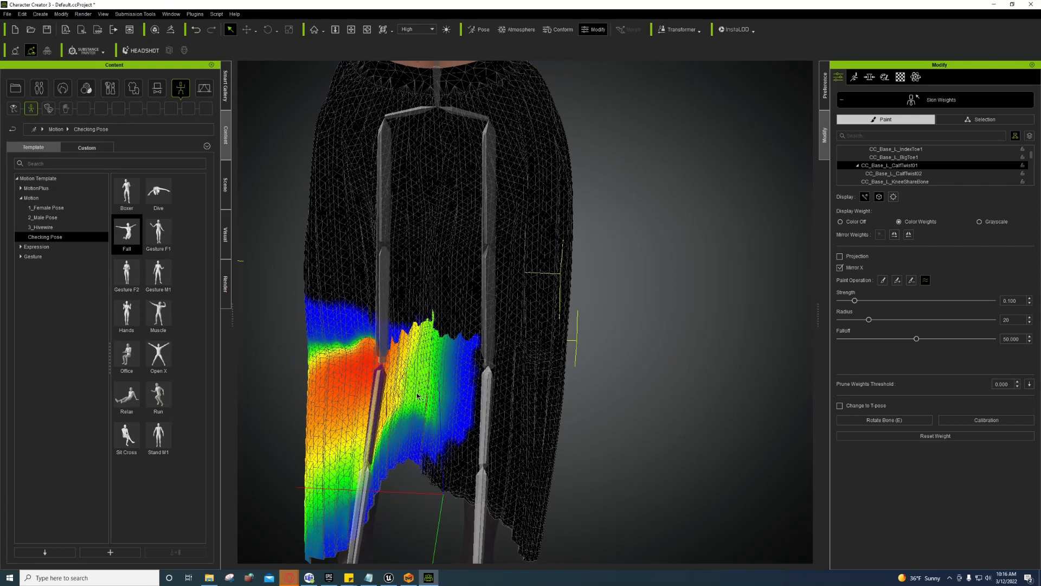
scroll(418, 396, "up", 2)
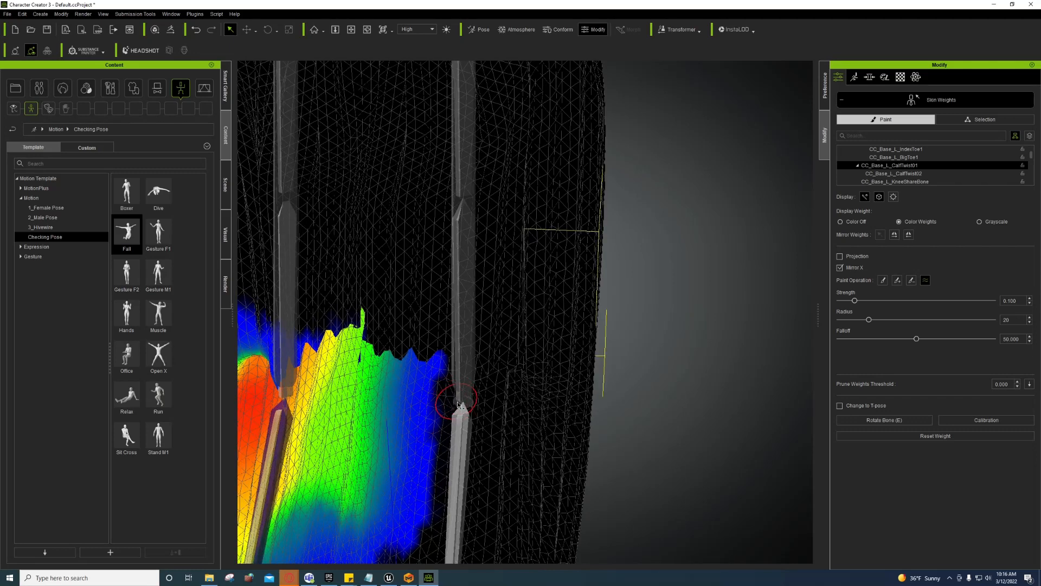
Step: Apply the Stand M1 pose and inspect the right knee share, calf twist and thigh twist weights
left_click(458, 404)
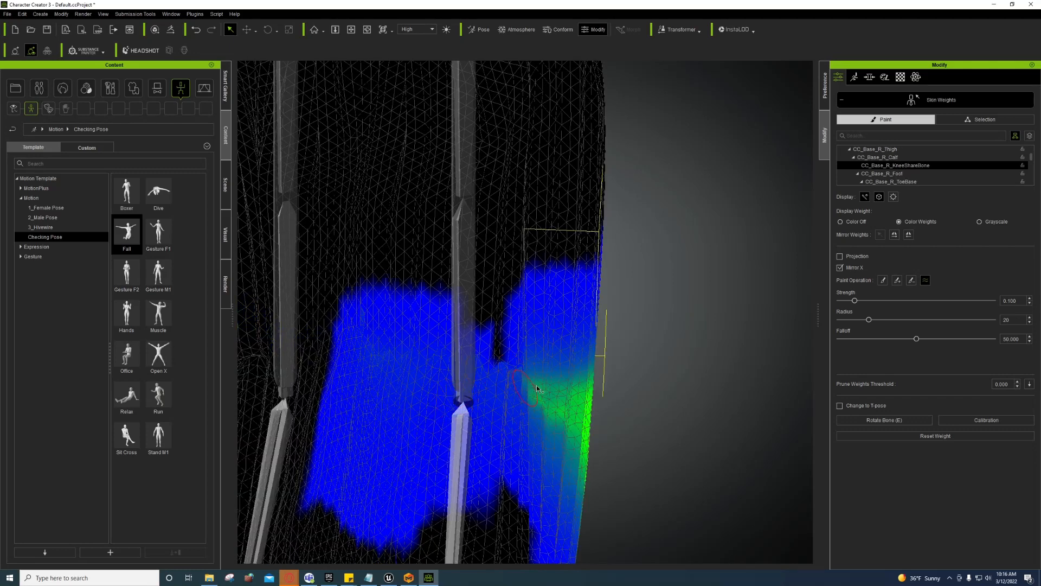
double_click(159, 437)
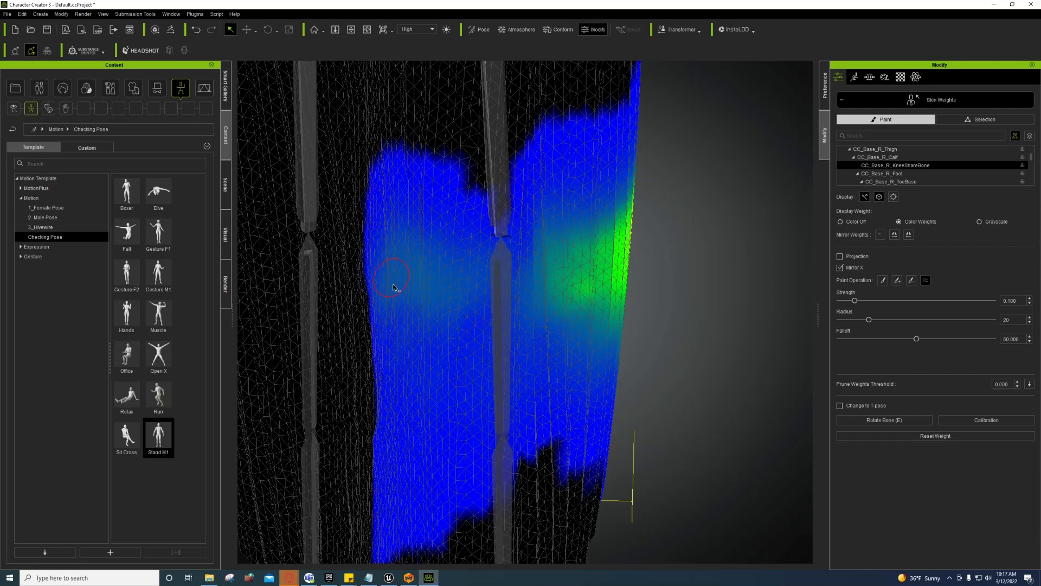
left_click(504, 274)
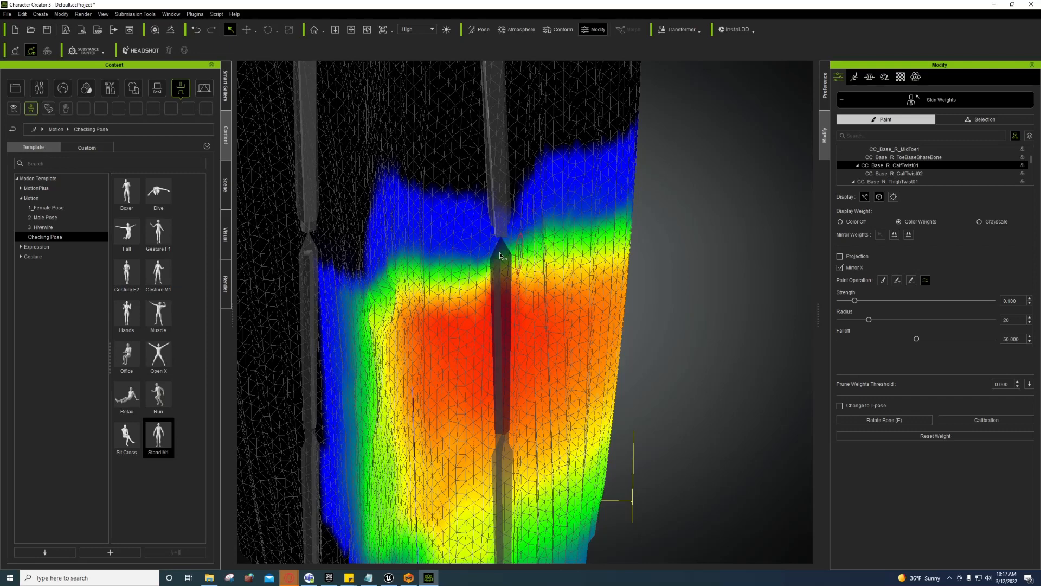
left_click(492, 212)
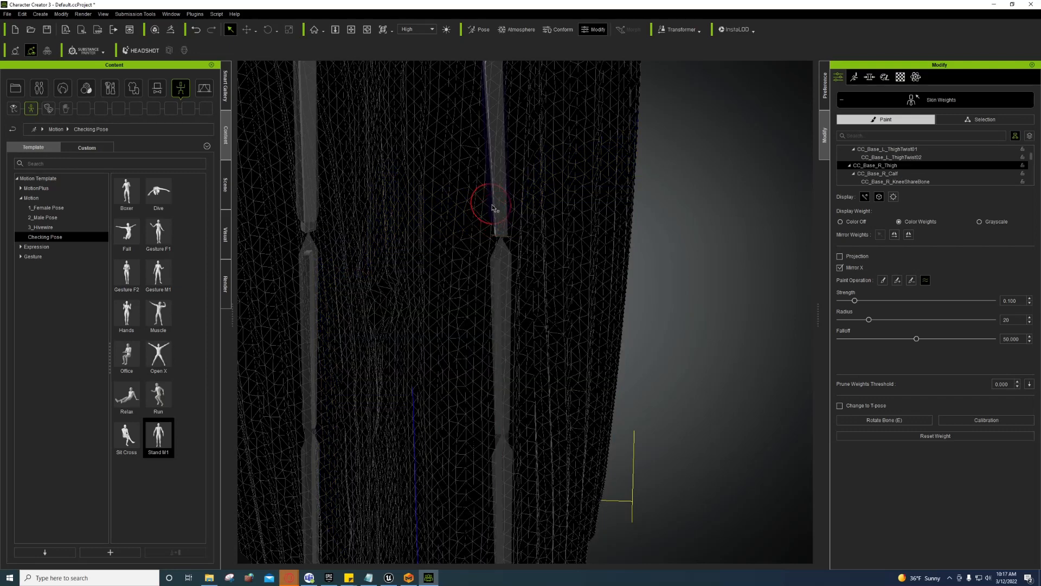
left_click(500, 203)
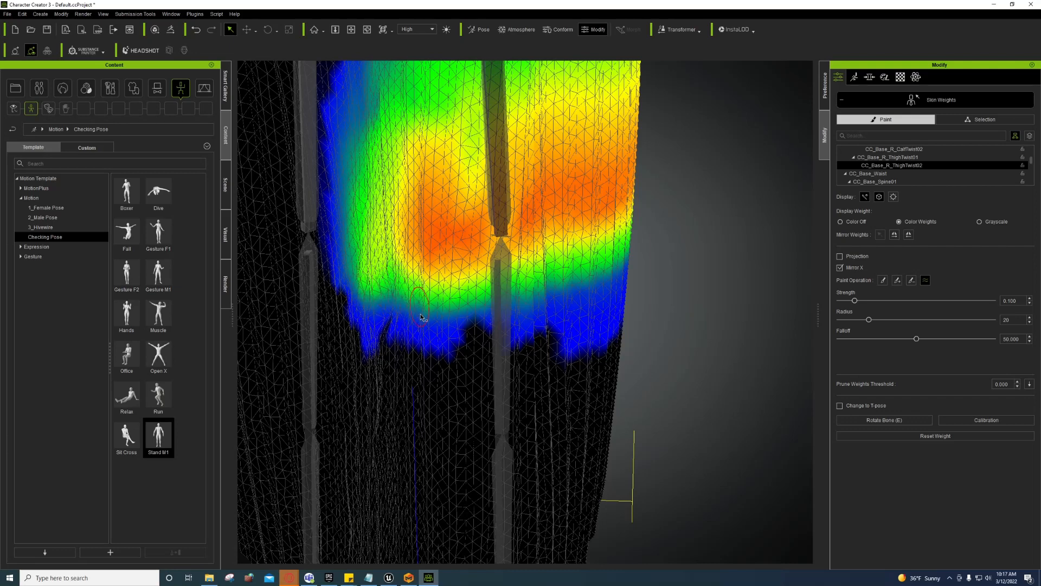
Step: Extend the left thigh twist weights toward the knee and smooth the left calf weight edge
left_click(302, 200)
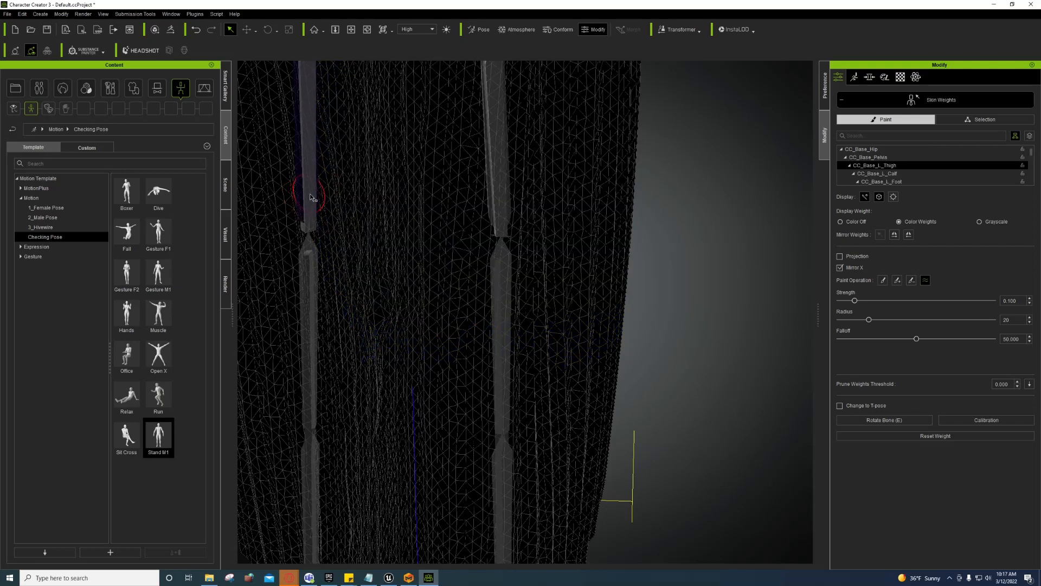
left_click(312, 201)
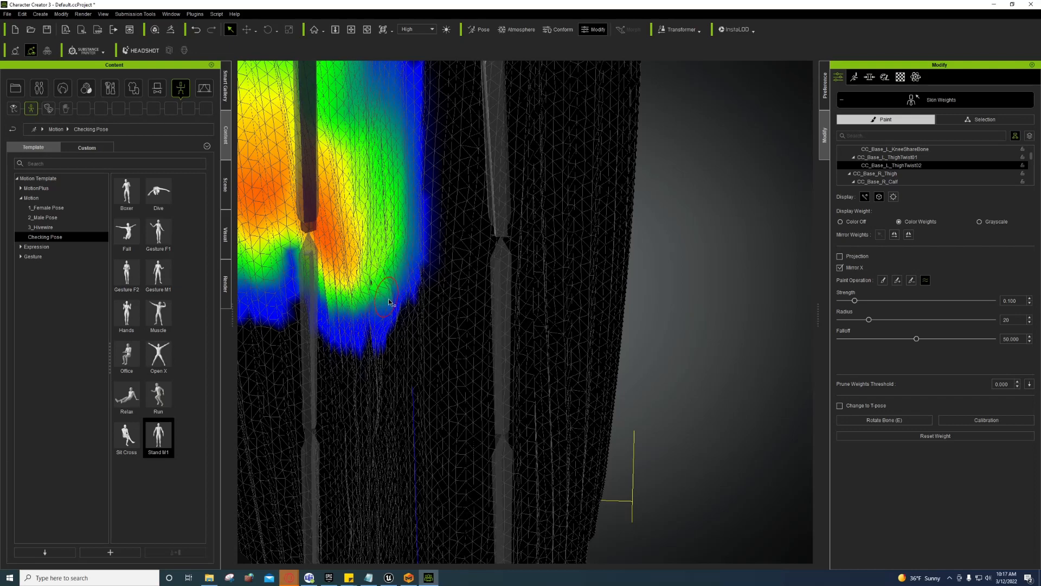
mouse_move(317, 303)
left_mouse_down()
mouse_move(289, 257)
mouse_move(250, 308)
left_mouse_up()
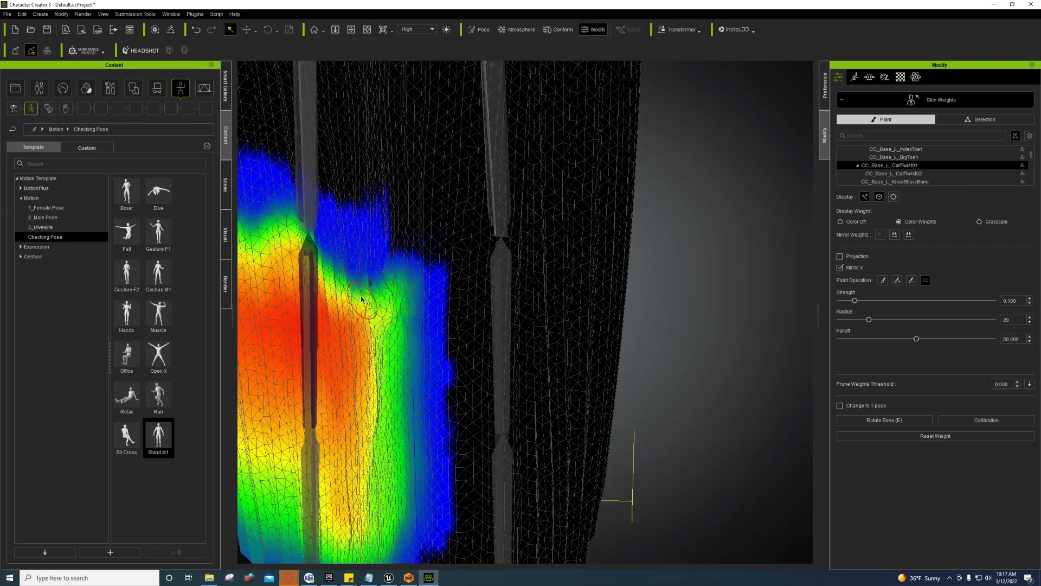
mouse_move(361, 299)
left_mouse_down()
mouse_move(396, 295)
mouse_move(406, 315)
mouse_move(349, 294)
mouse_move(377, 281)
mouse_move(320, 246)
mouse_move(296, 236)
mouse_move(271, 247)
mouse_move(313, 261)
mouse_move(324, 293)
mouse_move(356, 327)
mouse_move(372, 325)
mouse_move(404, 370)
left_mouse_up()
mouse_move(403, 370)
right_mouse_down("alt")
mouse_move(365, 353)
mouse_move(407, 339)
right_mouse_up("alt")
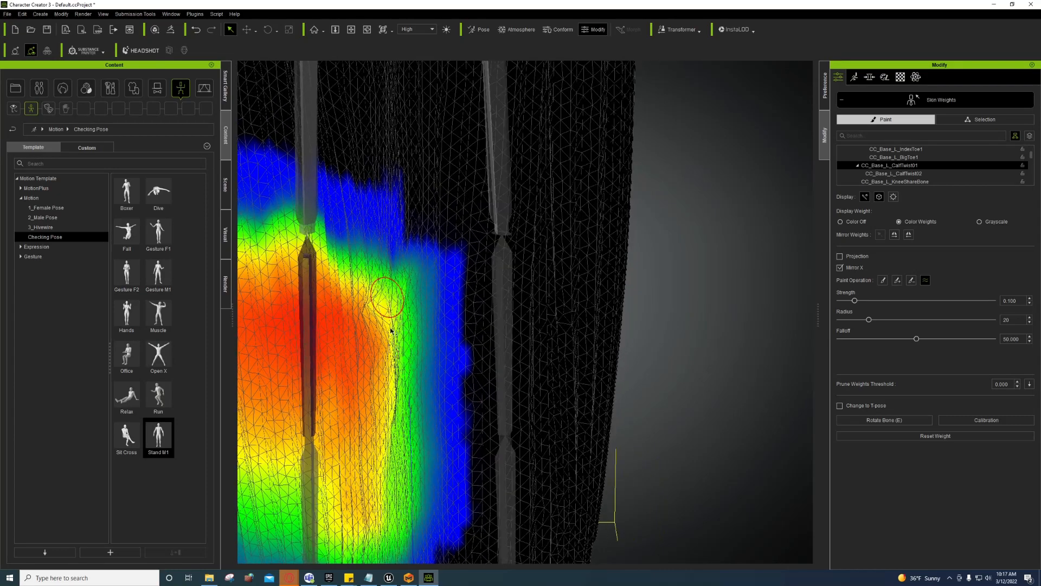
mouse_move(392, 327)
left_mouse_down()
mouse_move(396, 432)
mouse_move(395, 362)
left_mouse_up()
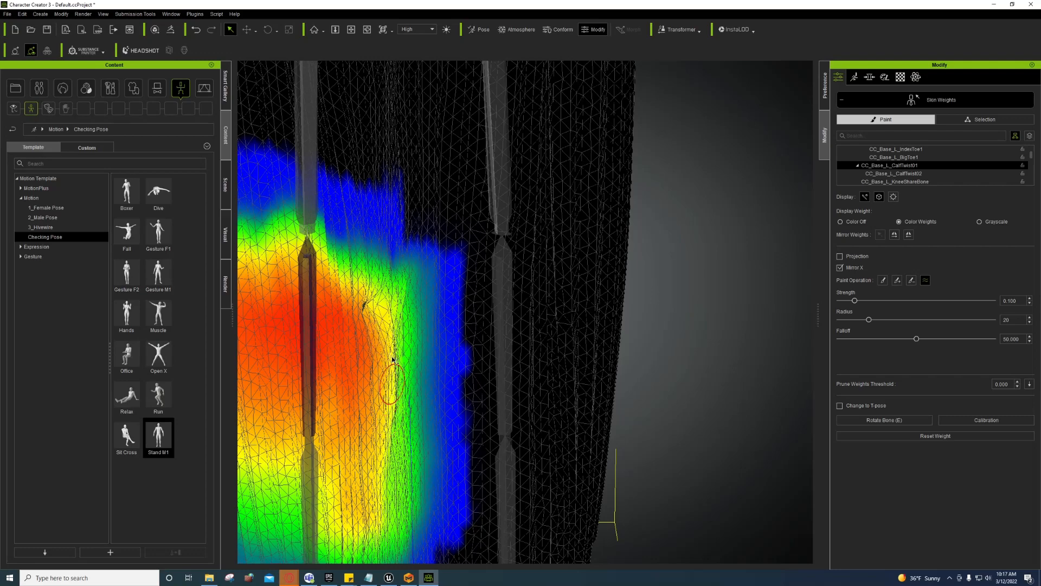
mouse_move(399, 358)
right_mouse_down("alt")
mouse_move(429, 348)
mouse_move(435, 309)
mouse_move(420, 269)
right_mouse_up("alt")
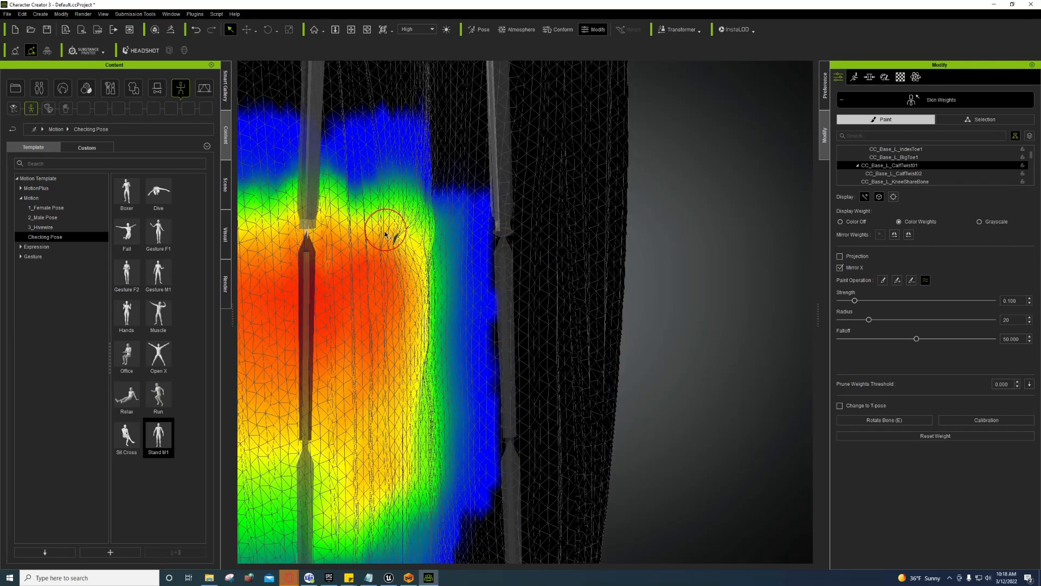
Step: Recheck the knee share and left twist weights, then smooth the right calf twist weight edge
left_click(504, 233)
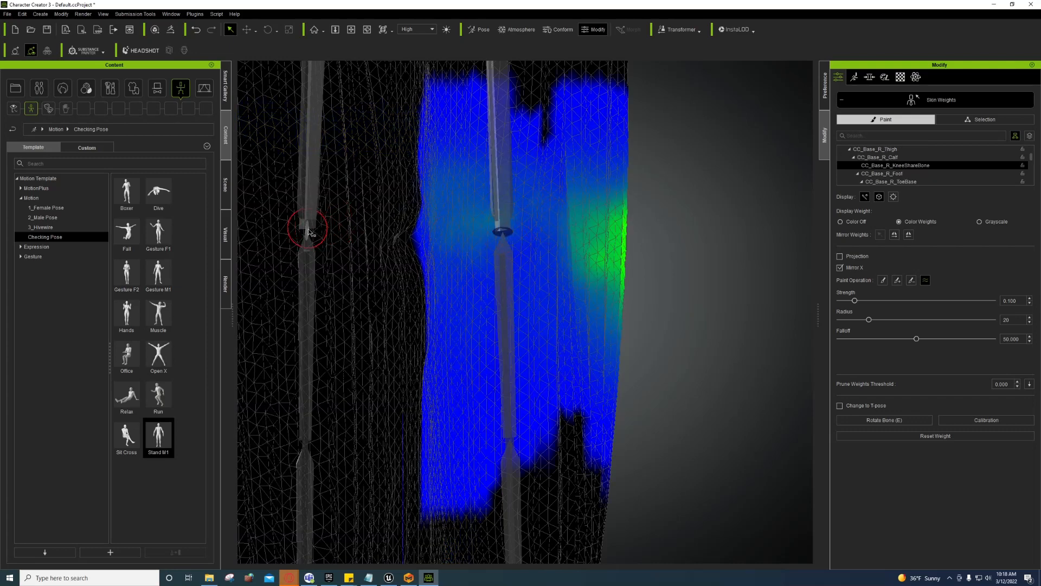
left_click(303, 227)
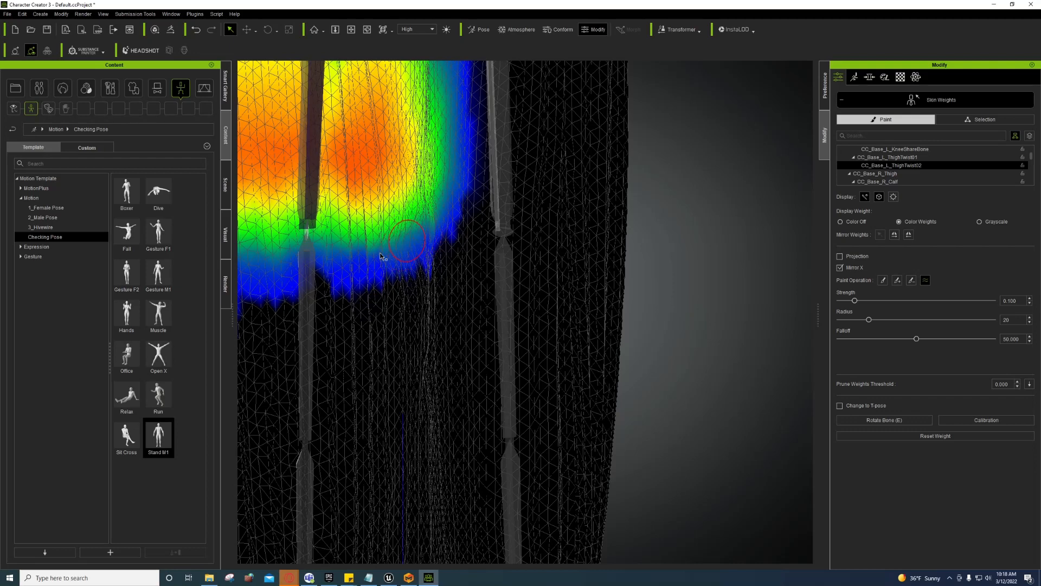
left_click(311, 263)
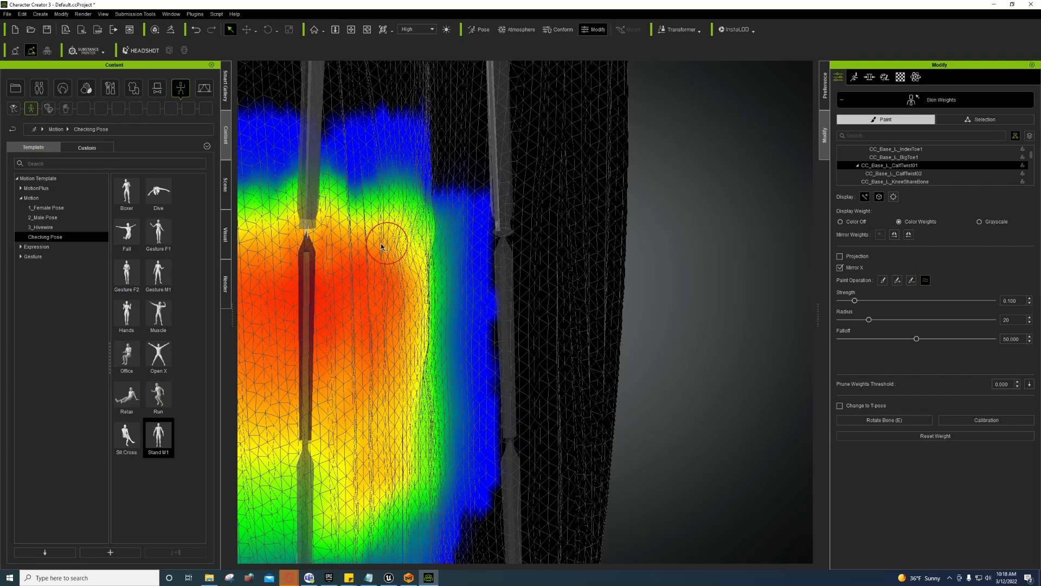
left_click(504, 291)
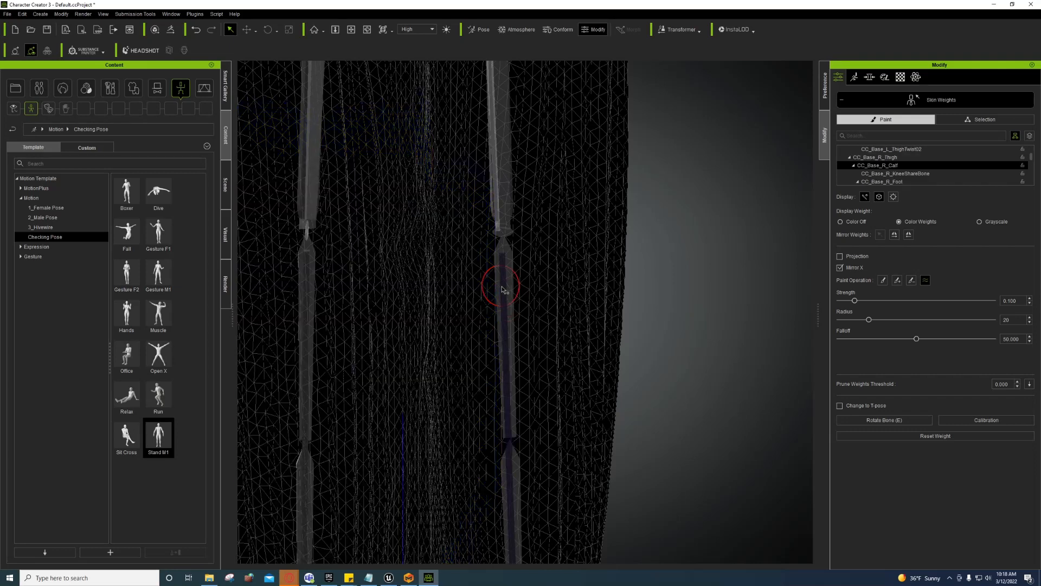
left_click(510, 274)
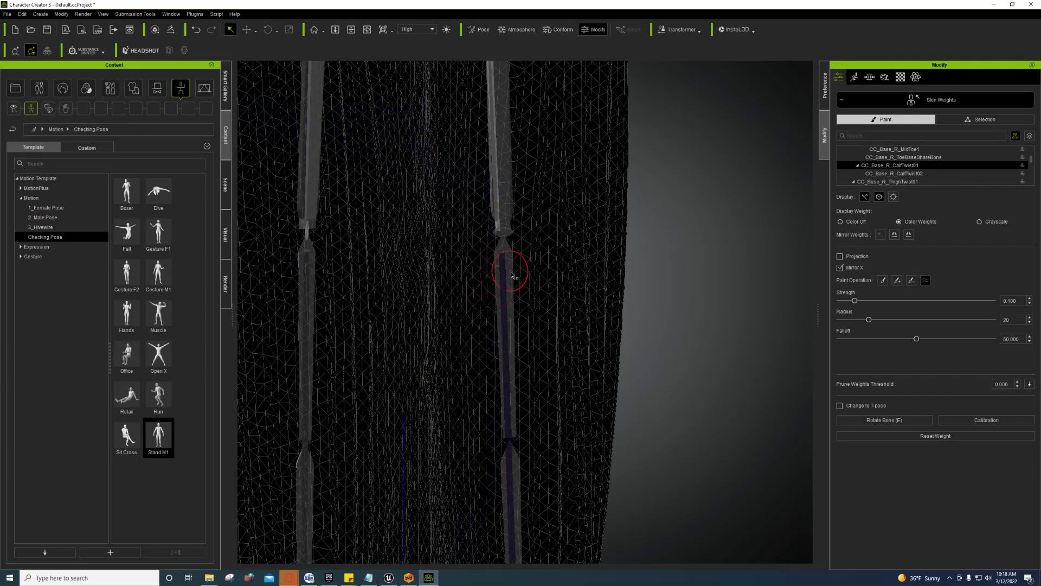
mouse_move(440, 245)
left_mouse_down()
mouse_move(454, 260)
mouse_move(450, 241)
mouse_move(529, 225)
left_mouse_up()
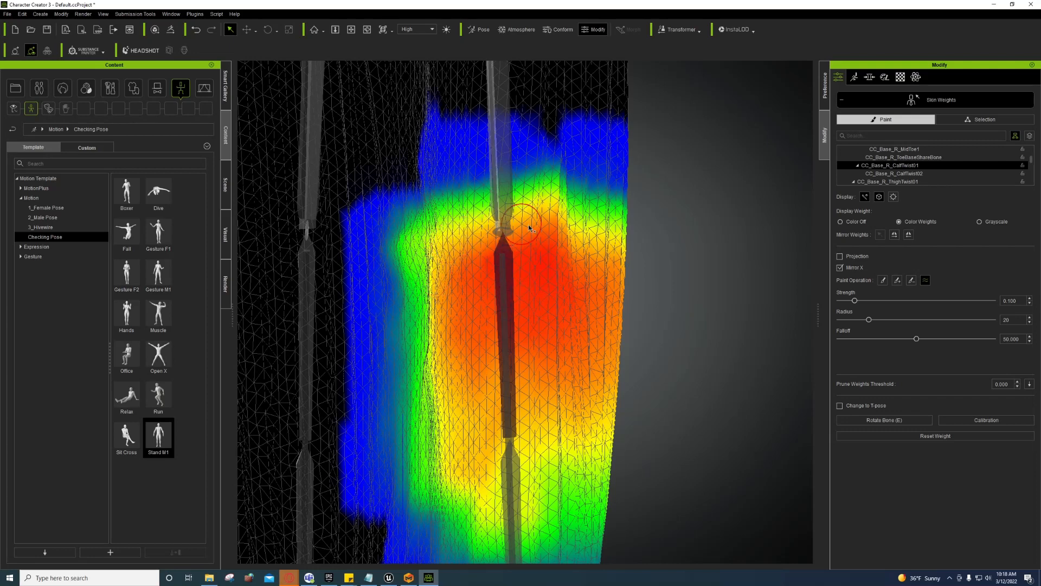
Step: Review the right thigh, calf and knee share weights, undo a stray blue weight, and show the left knee share
left_click(498, 235)
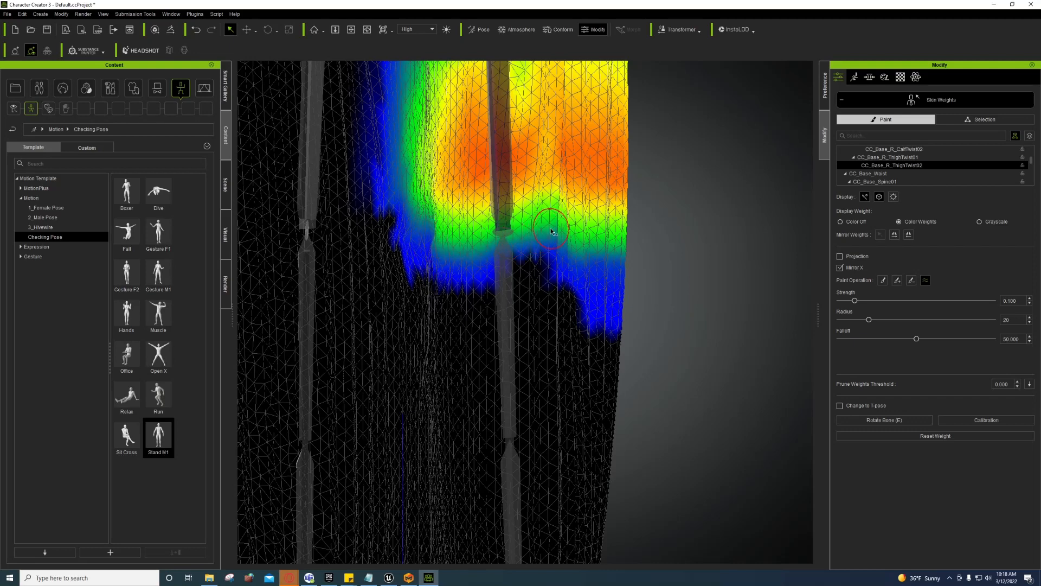
left_click(502, 240)
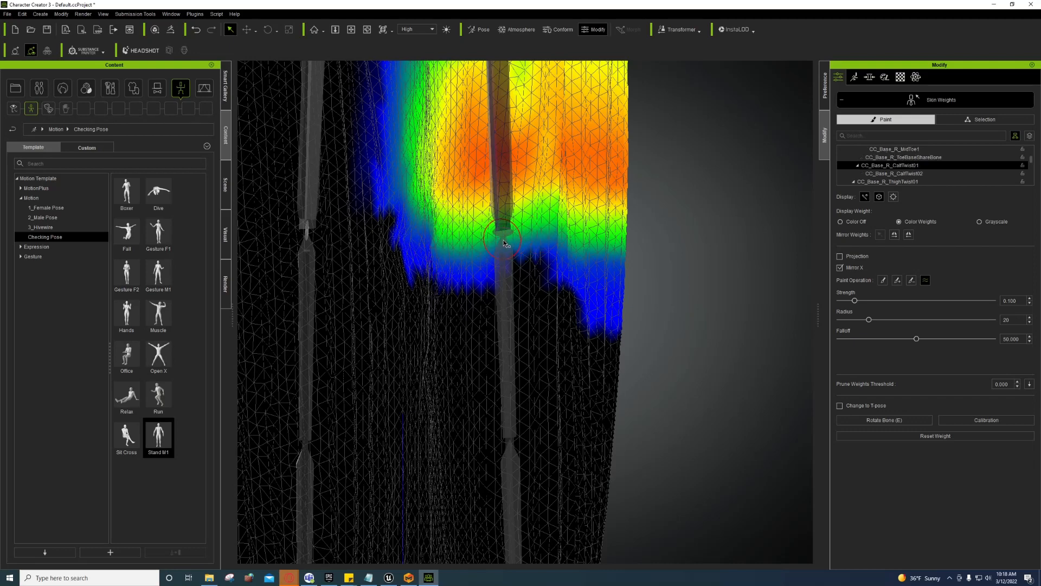
left_click(497, 233)
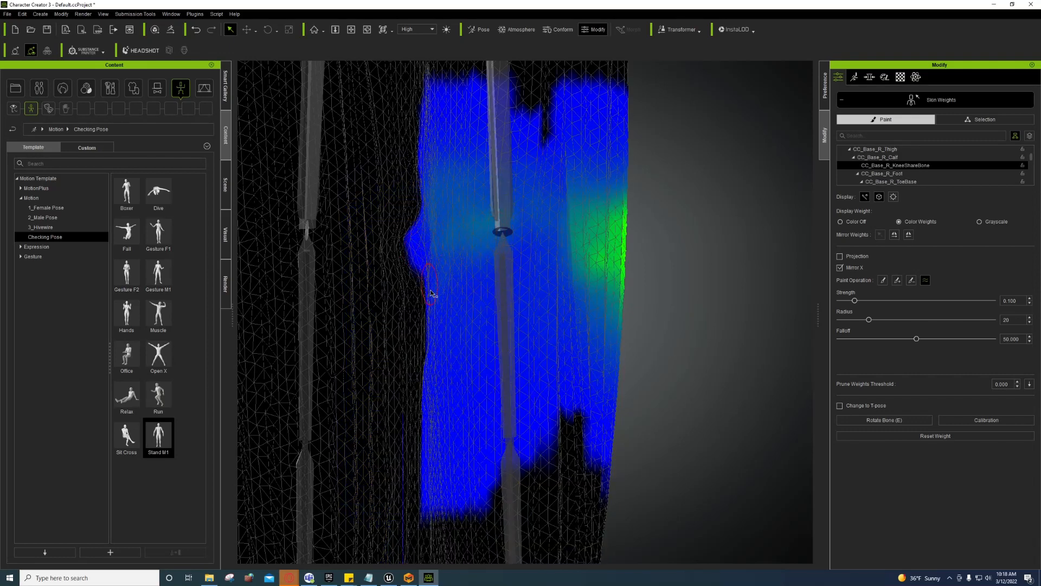
key("ctrl+z")
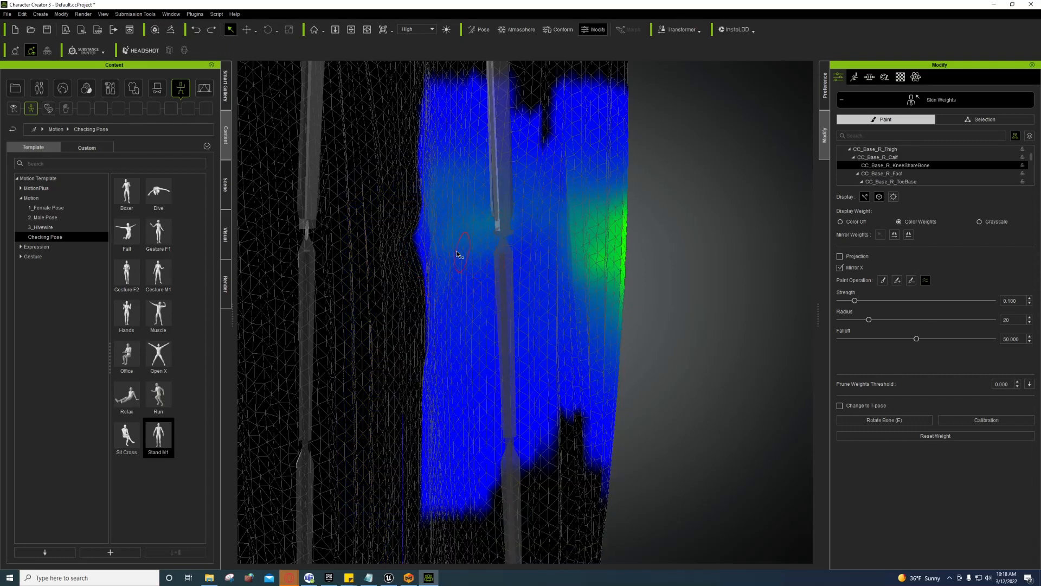
left_click(308, 234)
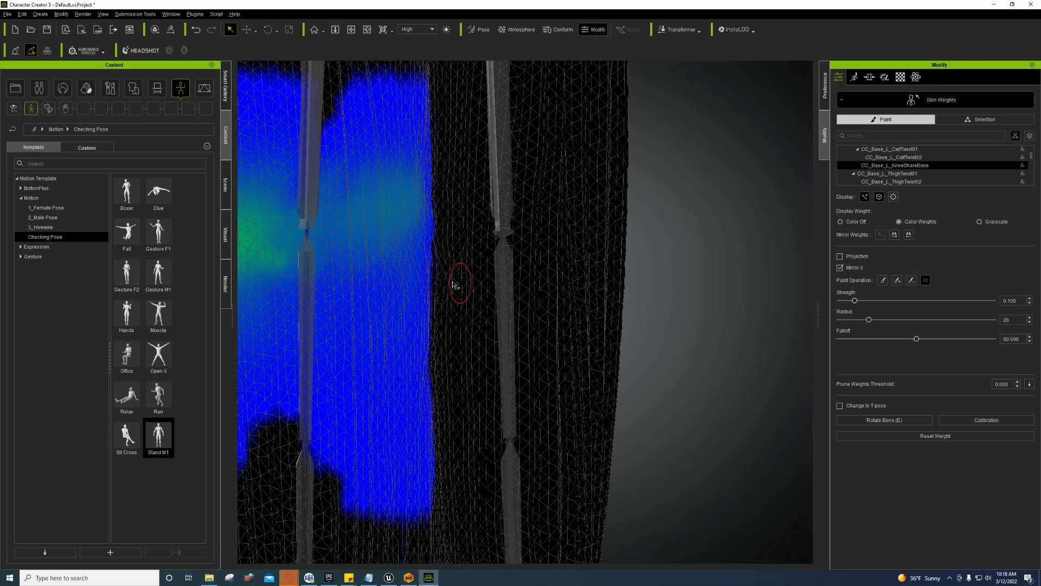
Step: Inspect the left and right ThighTwist02 weights and both CalfTwist01 weights on the skirt
middle_click_drag(396, 274, 516, 295)
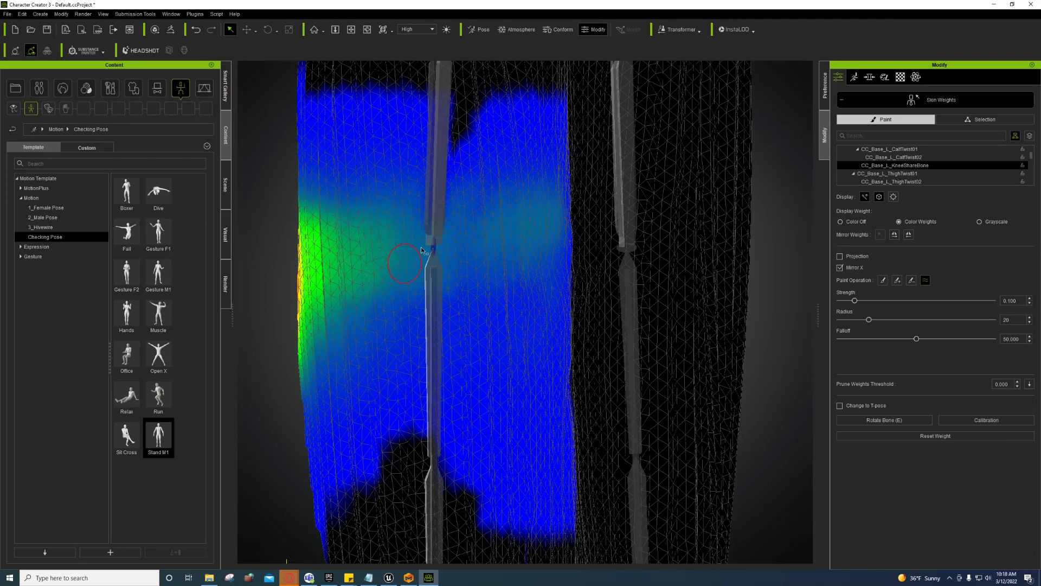
left_click(432, 207)
left_click(442, 211)
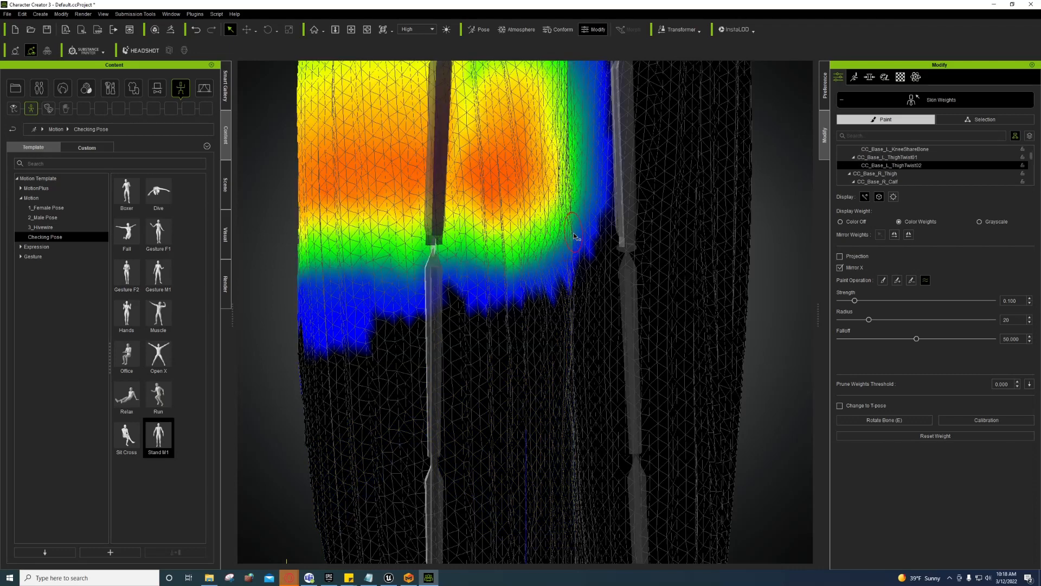
left_click(623, 213)
left_click(624, 215)
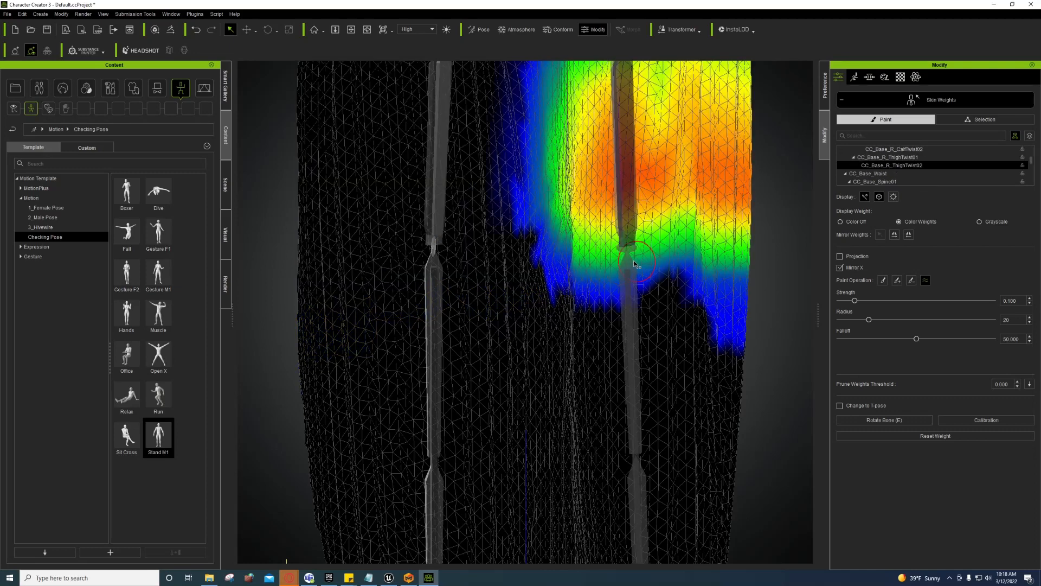
left_click(627, 305)
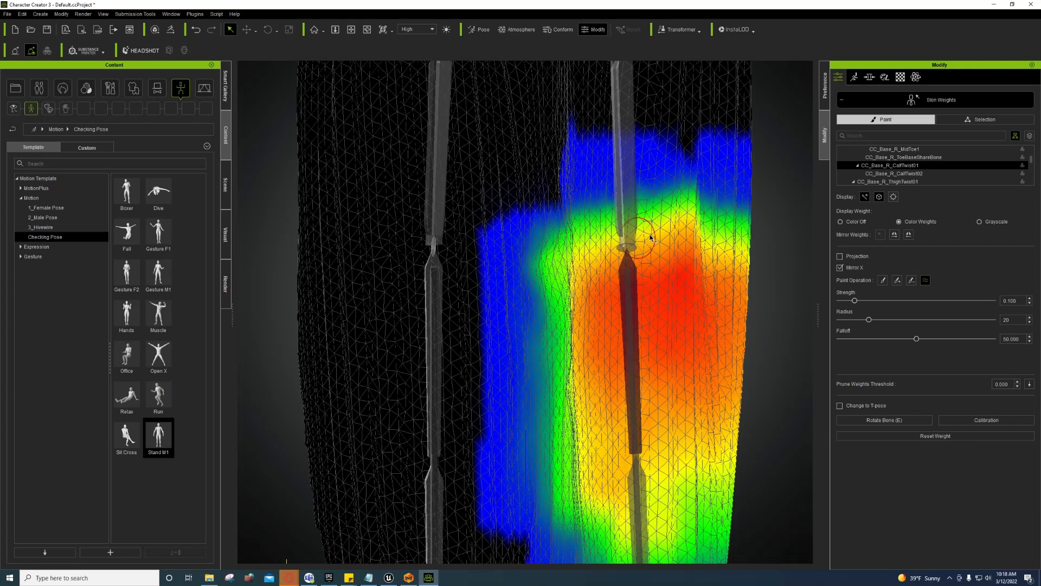
left_click(432, 263)
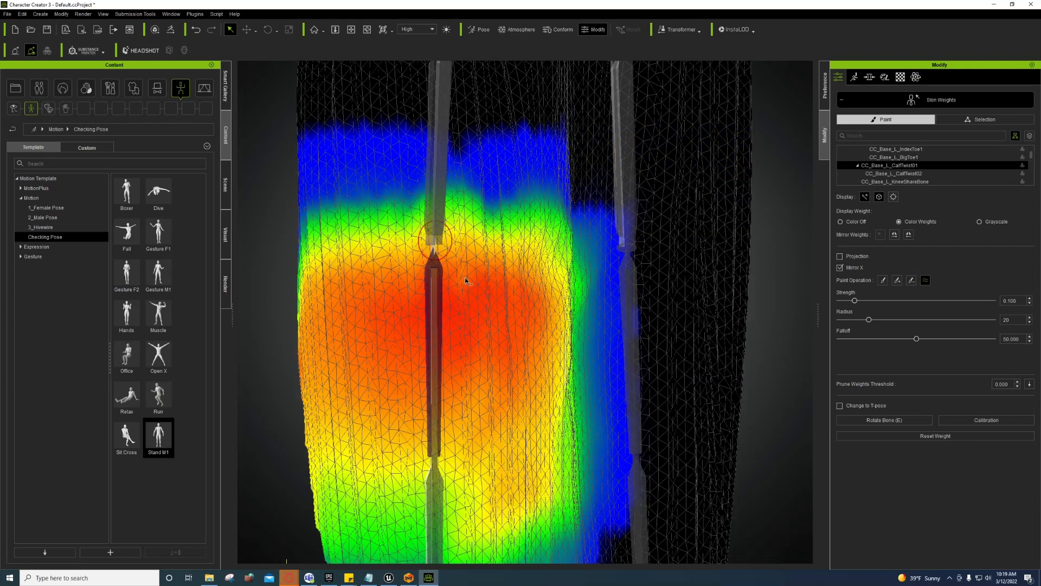
Step: Check the L_CalfTwist02, R_CalfTwist01 and R_CalfTwist02 weights, then exit Skin Weights painting
mouse_move(519, 349)
middle_mouse_down()
mouse_move(495, 298)
mouse_move(402, 386)
middle_mouse_up()
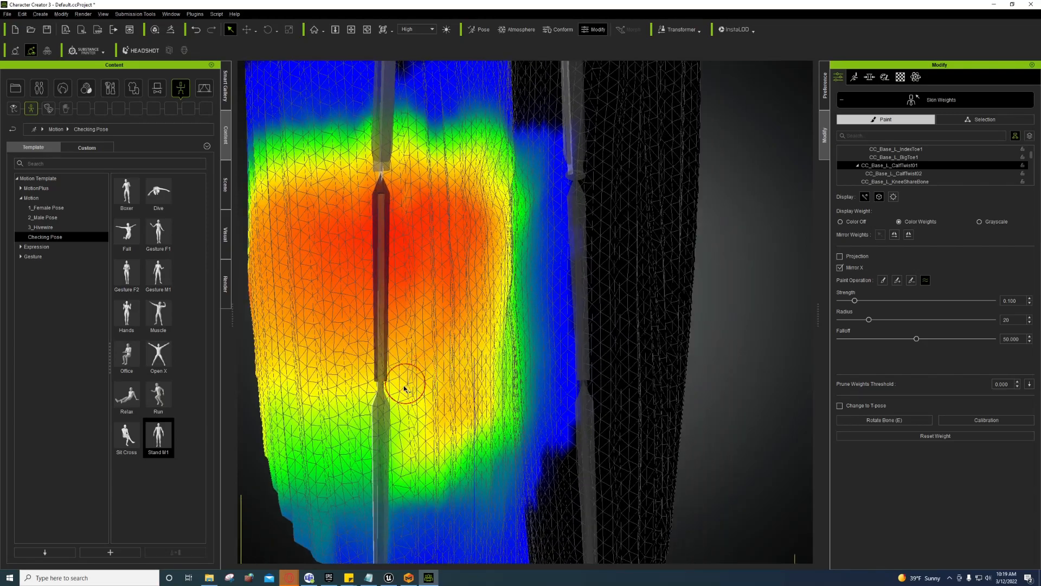
left_click(382, 404)
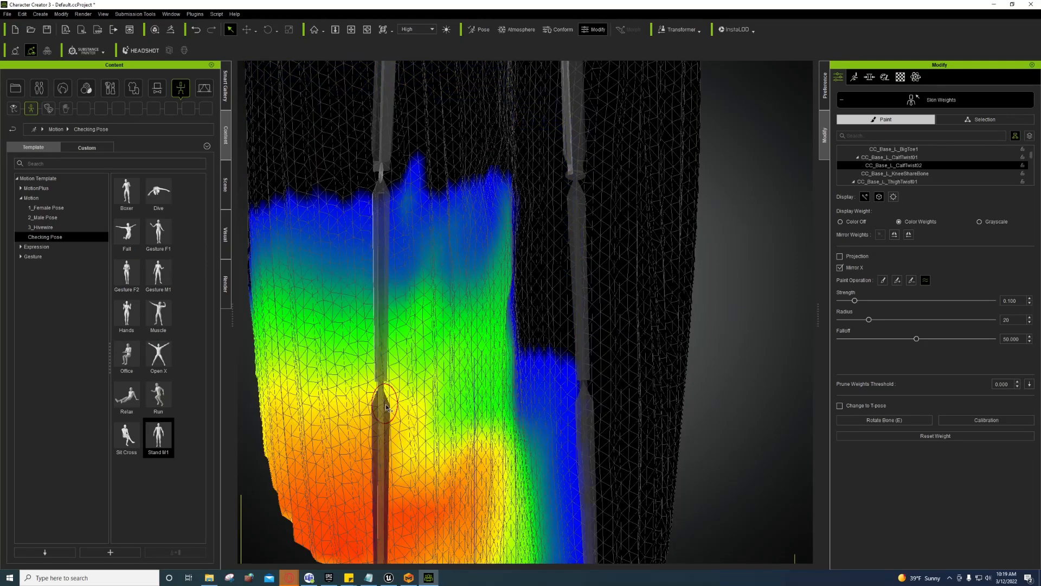
right_click_drag(595, 358, 532, 315)
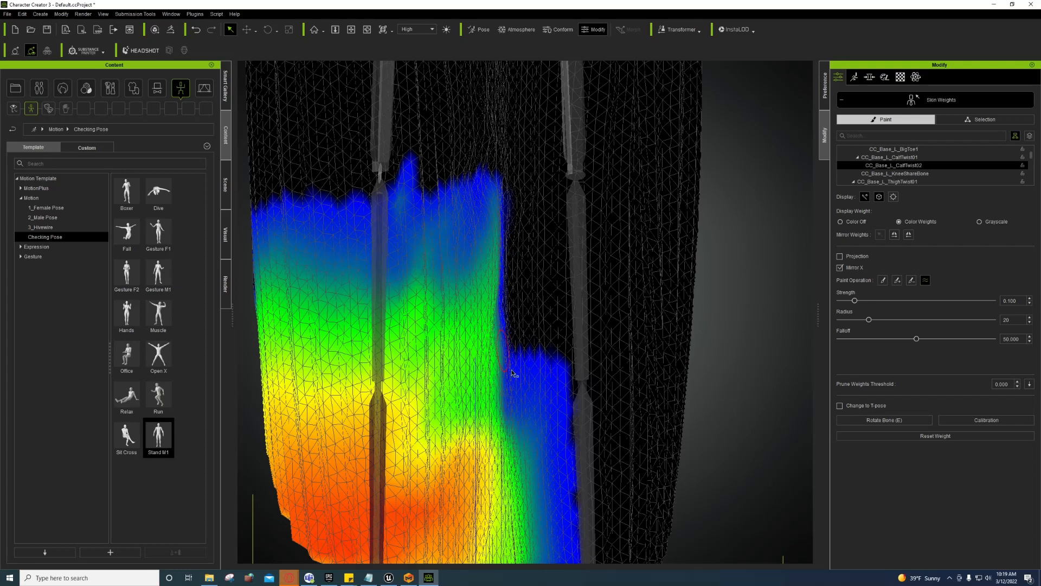
left_click(585, 364)
left_click(587, 356)
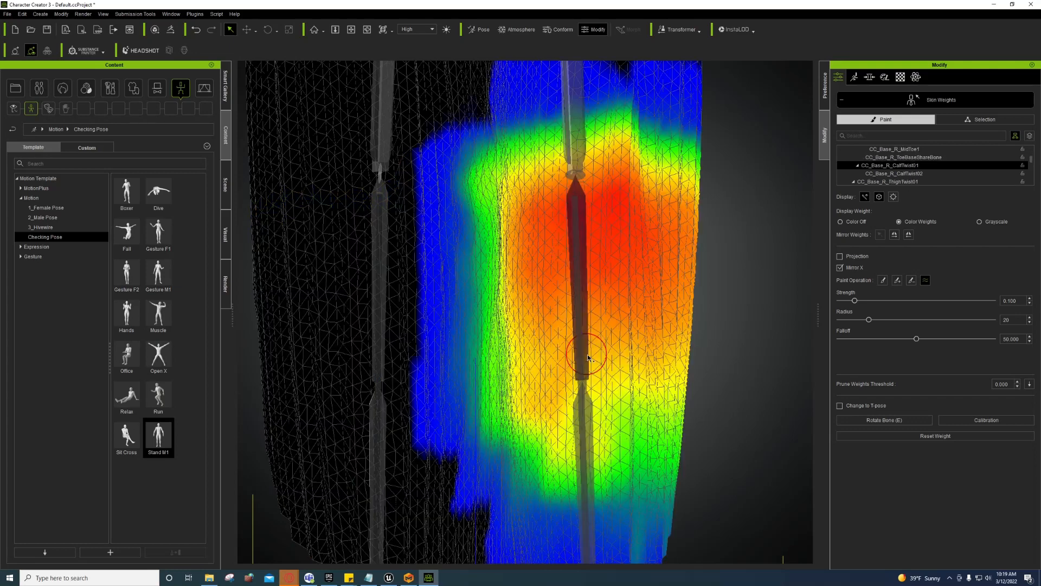
left_click(582, 407)
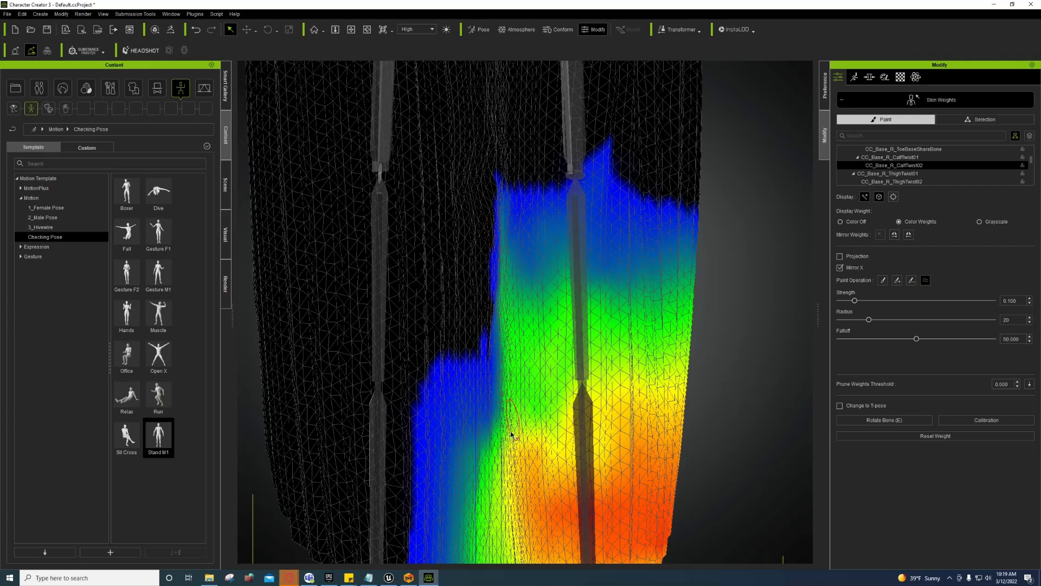
scroll(509, 419, "down", 4)
scroll(516, 374, "up", 2)
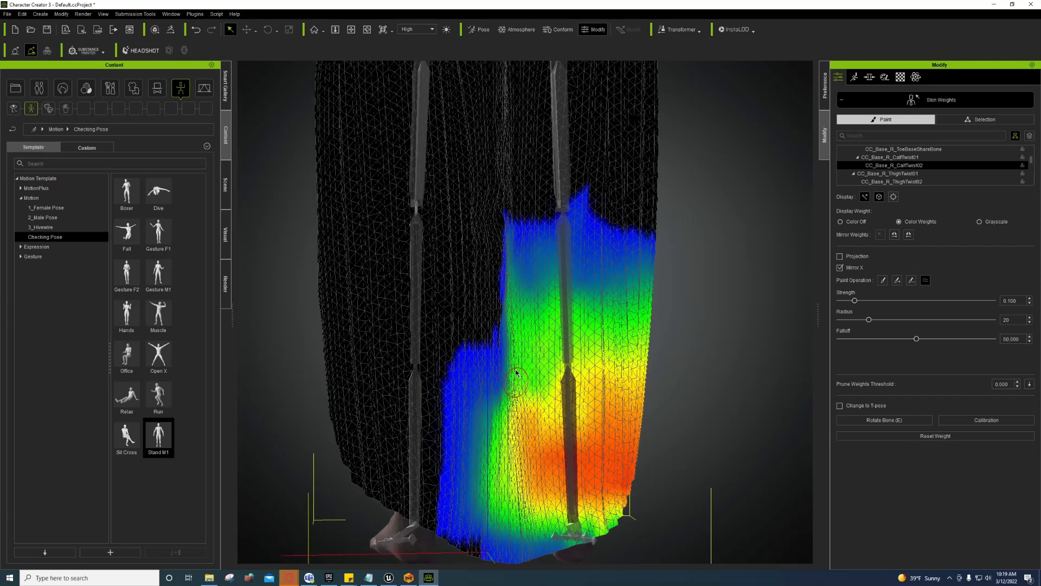
middle_click_drag(536, 336, 507, 477)
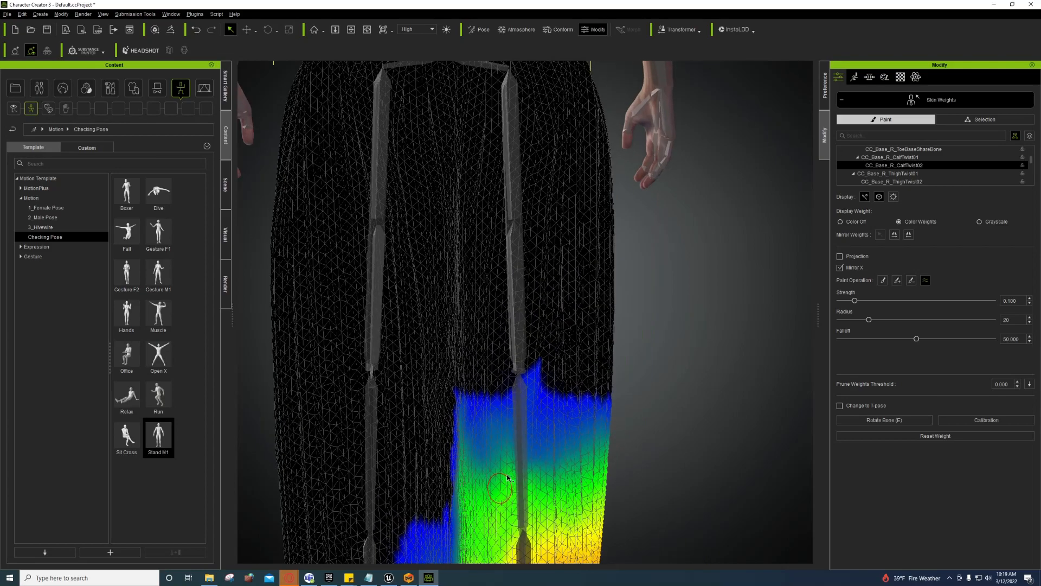
left_click(838, 102)
Step: Put the character in the Fall checking pose to test the skirt, then return to Skin Weights painting
scroll(597, 350, "down", 6)
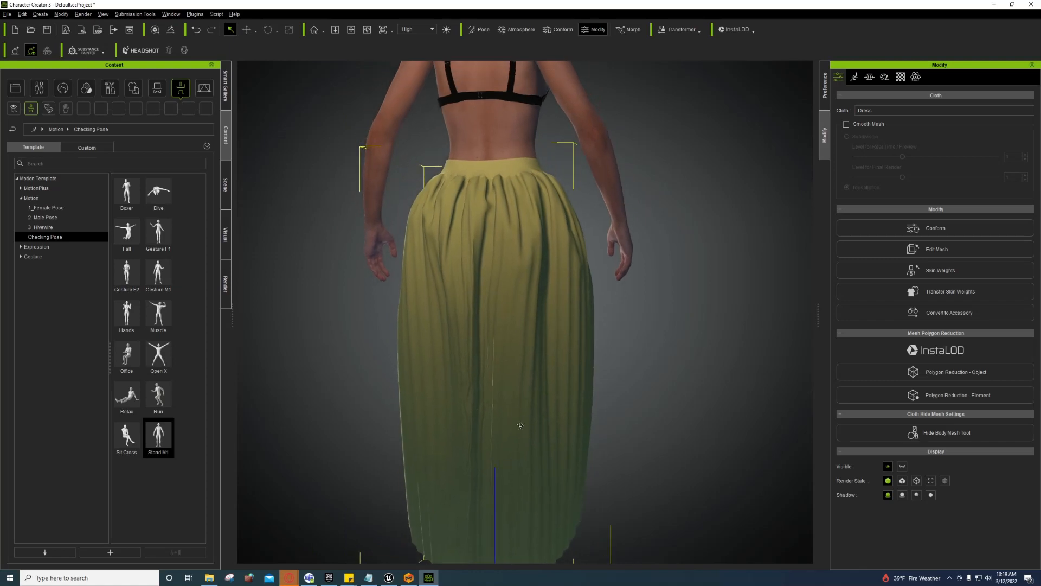
double_click(126, 232)
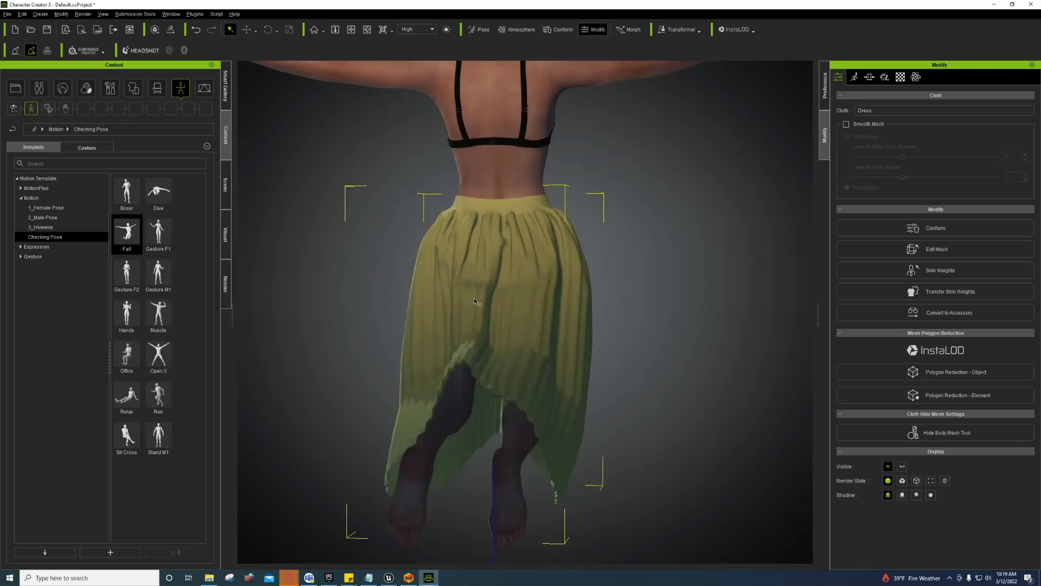
right_click_drag(474, 298, 508, 381)
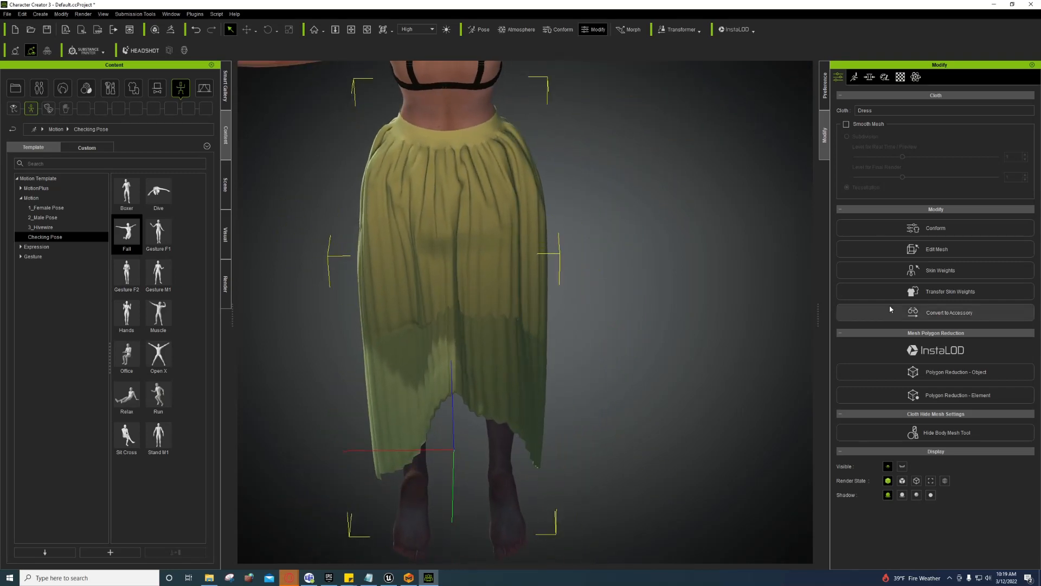
left_click(941, 270)
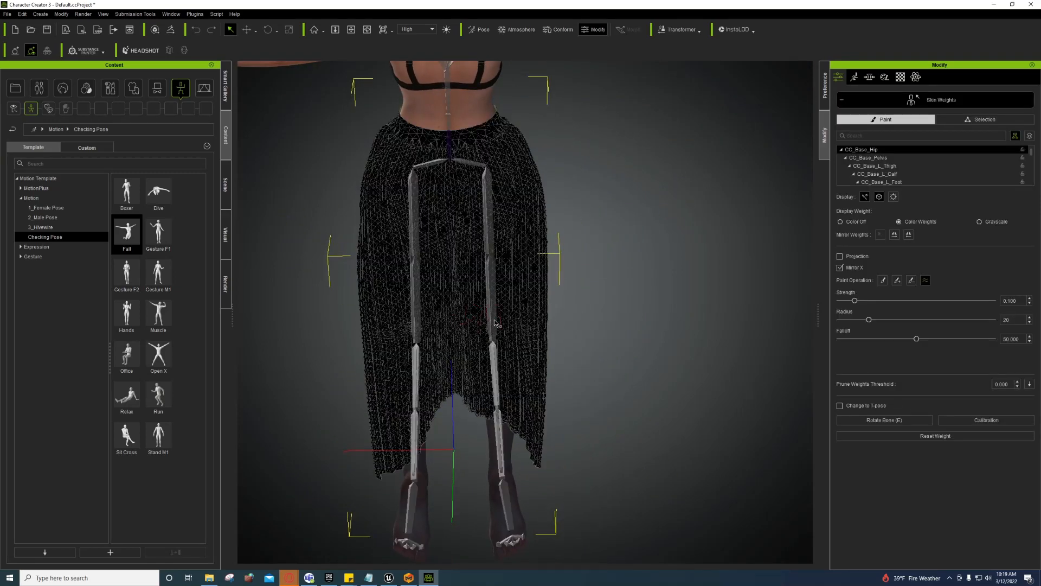
Step: Show the CC_Base_R_ThighTwist02 weights at strength 0.890 and reapply the Fall pose to test them
scroll(494, 322, "up", 8)
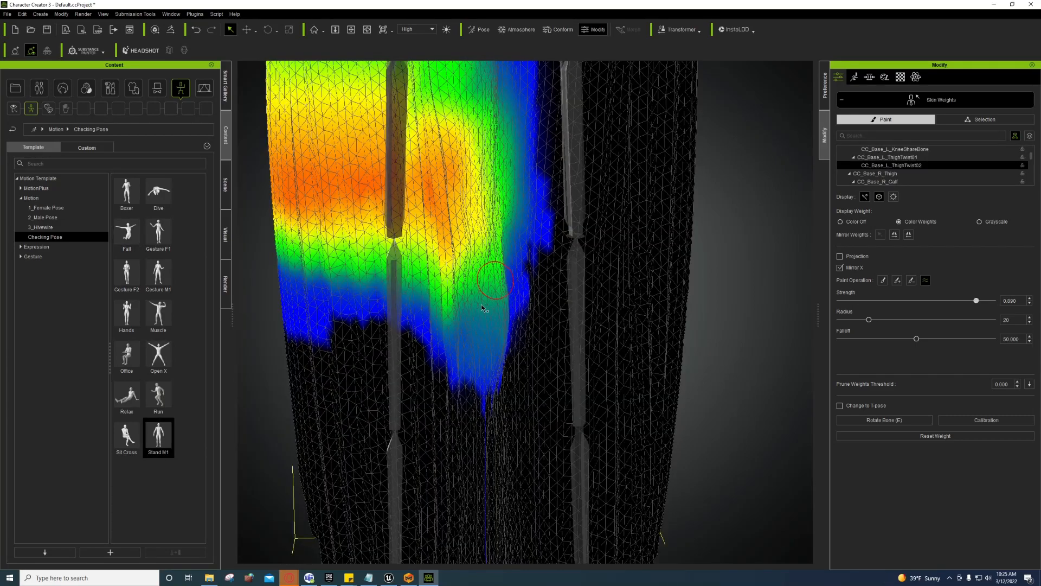
left_click(580, 208)
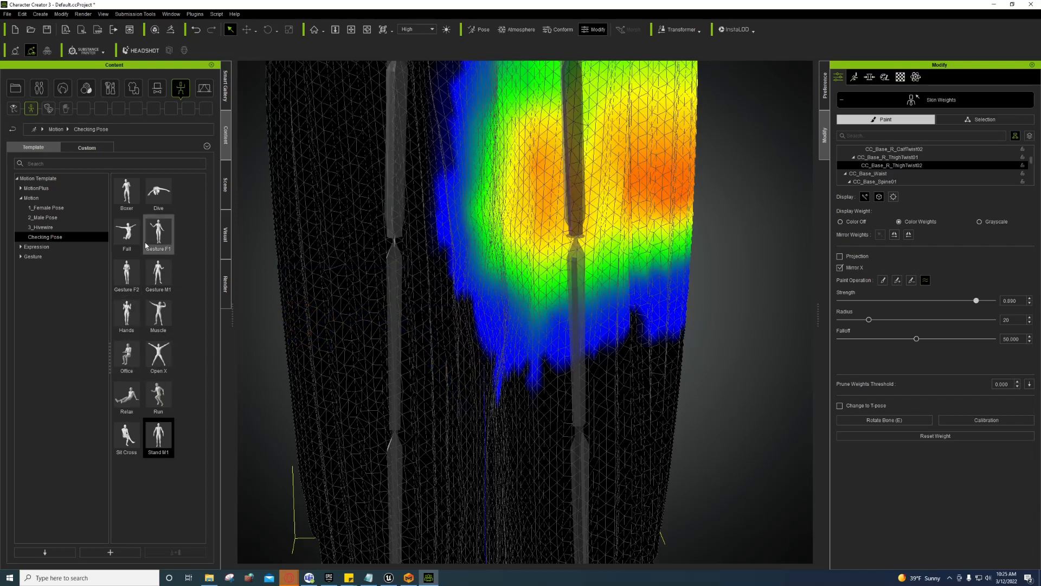
double_click(127, 232)
right_click_drag(472, 429, 490, 452)
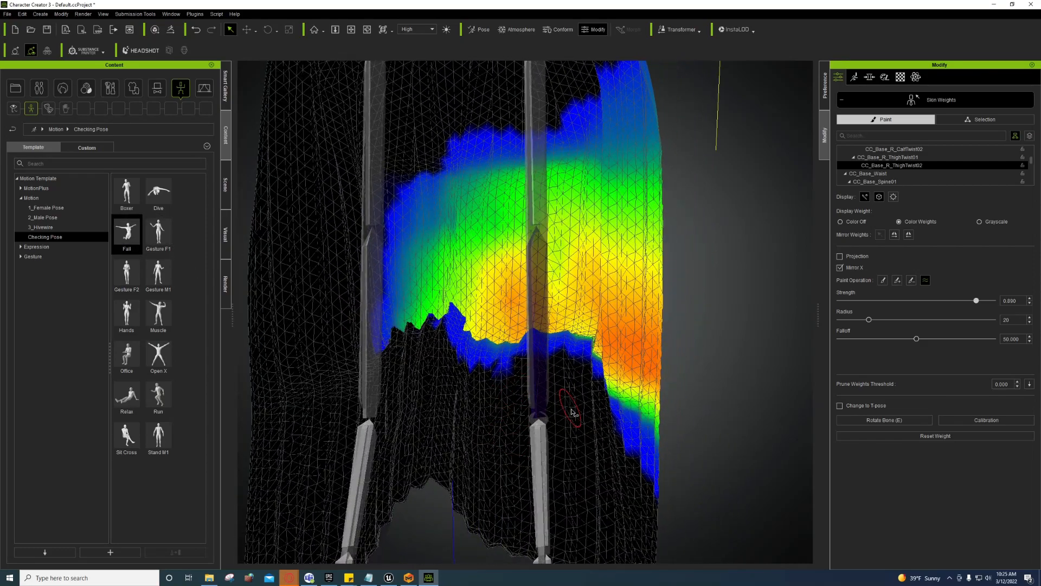
Step: Leave weight painting to inspect the shaded skirt draped over the Fall-posed legs
left_click(849, 104)
right_click_drag(564, 374, 562, 398)
right_click_drag(522, 369, 527, 362)
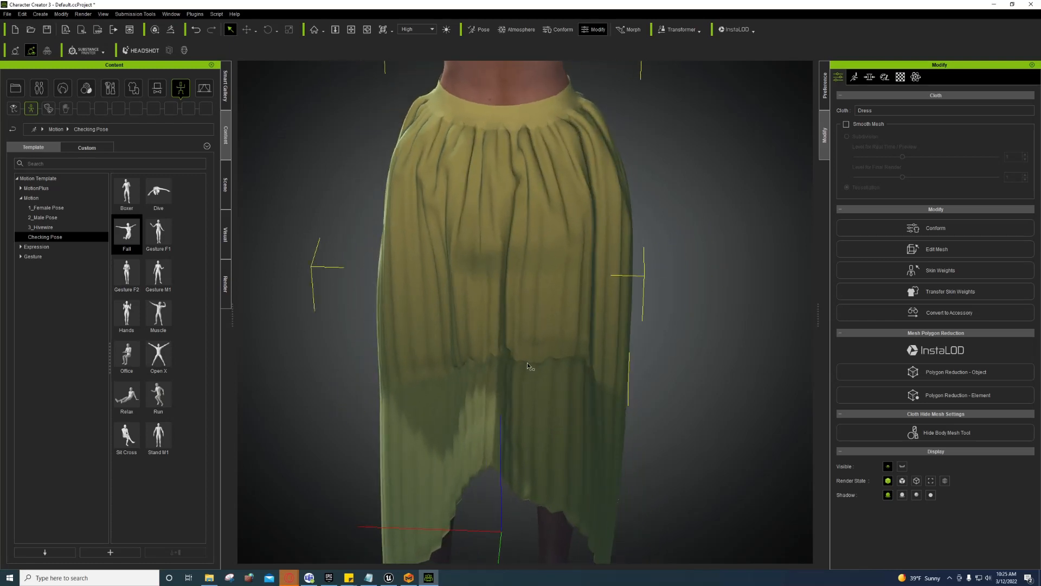
Step: Apply the Dive motion and inspect how the skirt deforms
right_click_drag(528, 362, 496, 380)
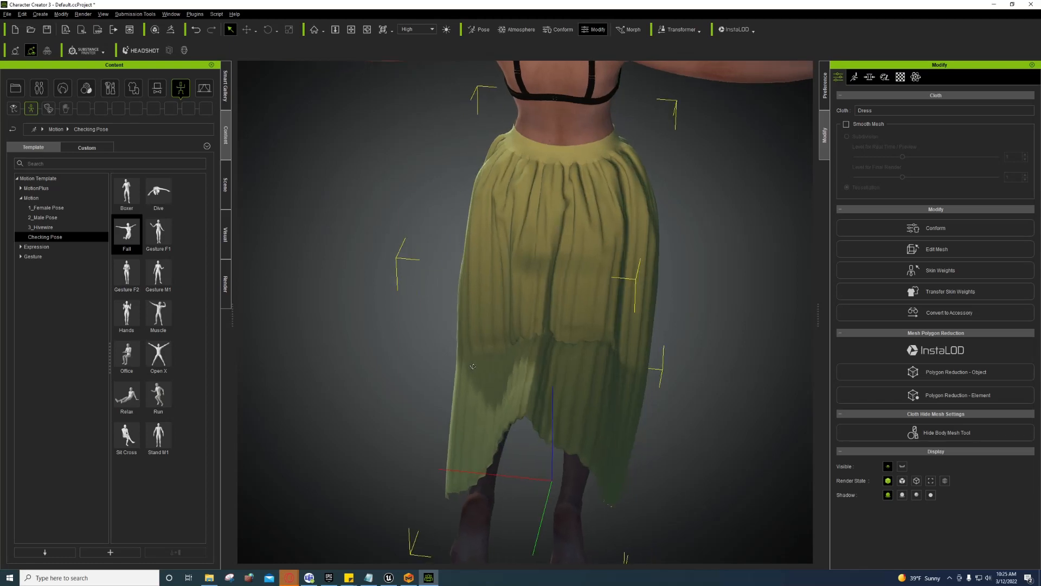
double_click(158, 193)
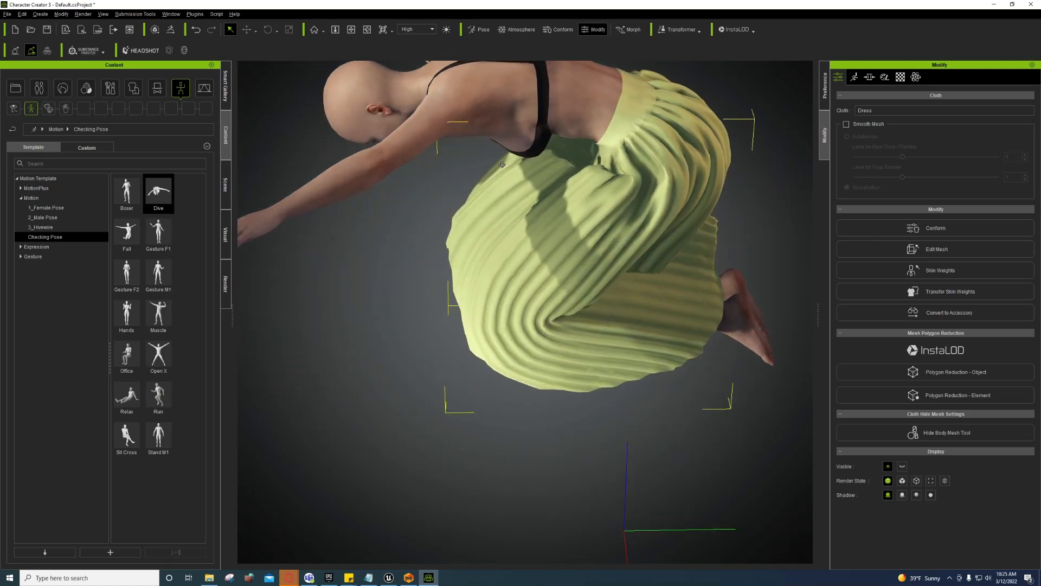
scroll(545, 252, "up", 5)
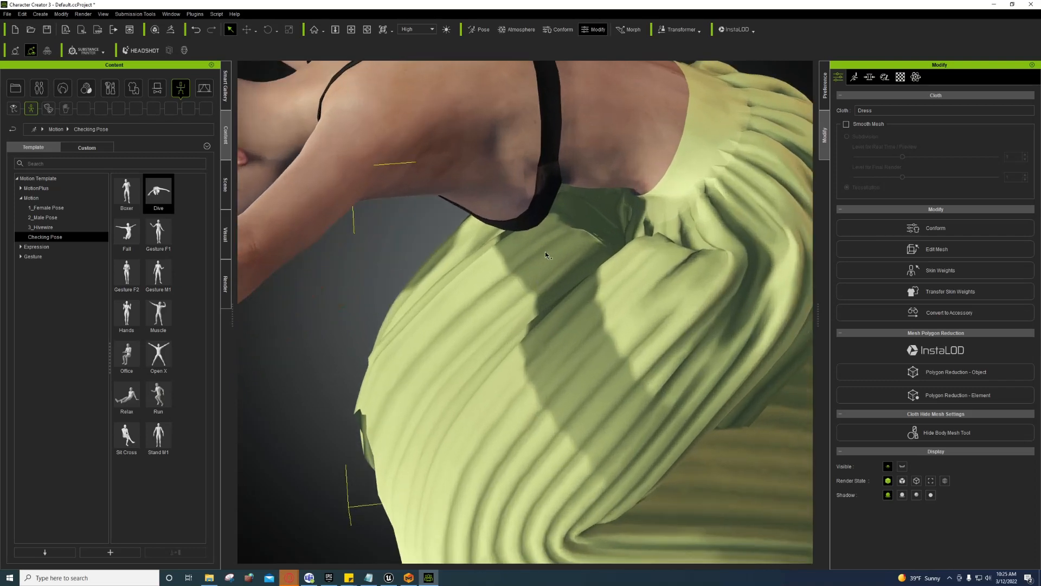
Step: Apply the Turn motion from the main Motion templates to check the skirt hang
scroll(574, 296, "down", 6)
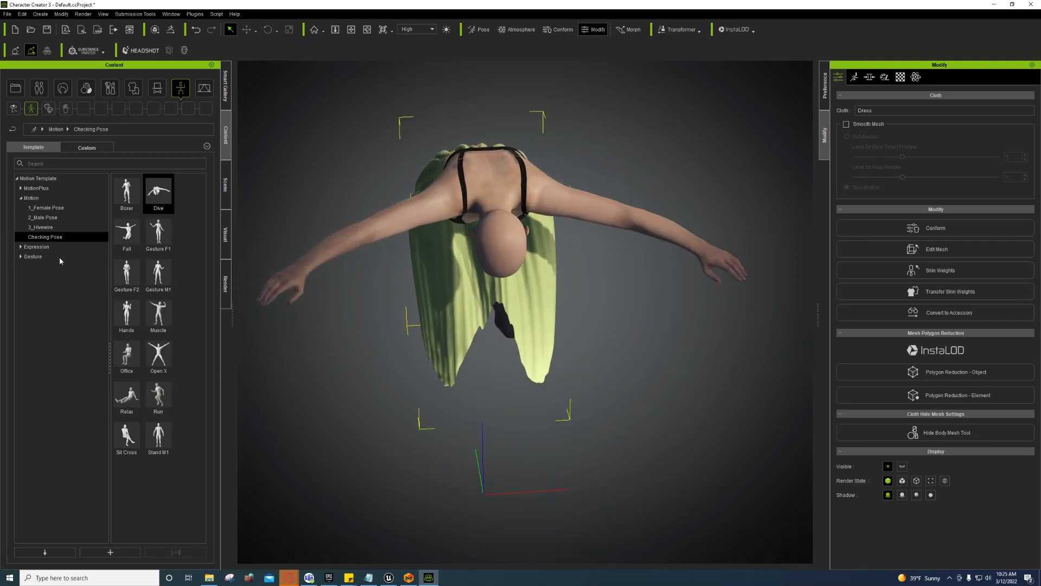
left_click(32, 198)
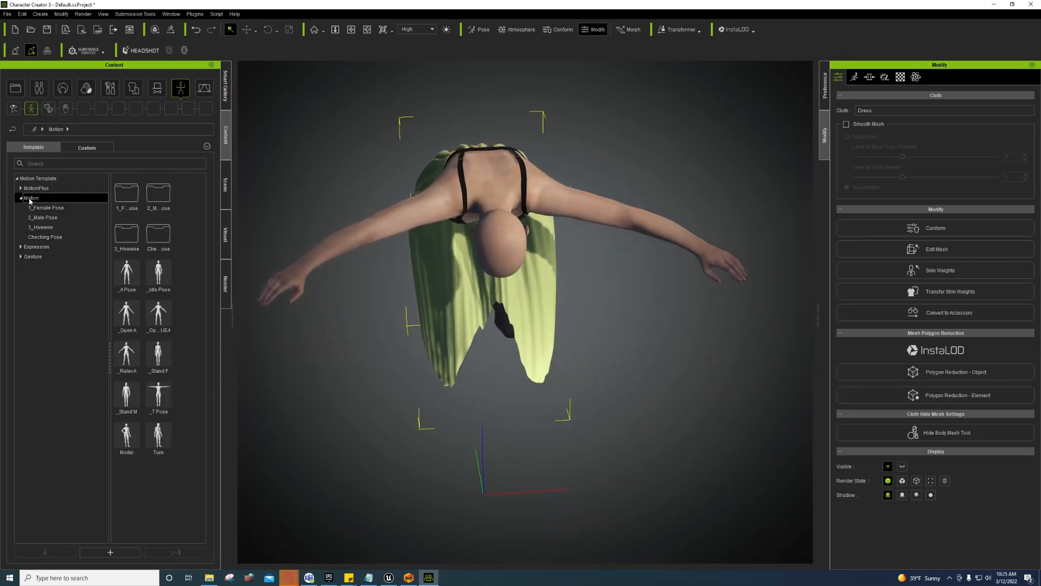
double_click(158, 434)
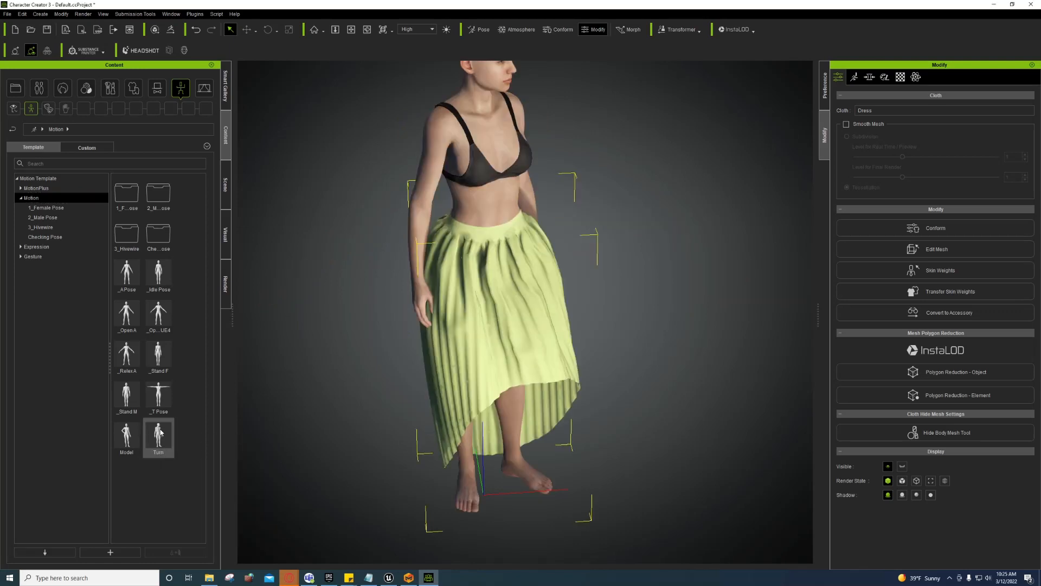
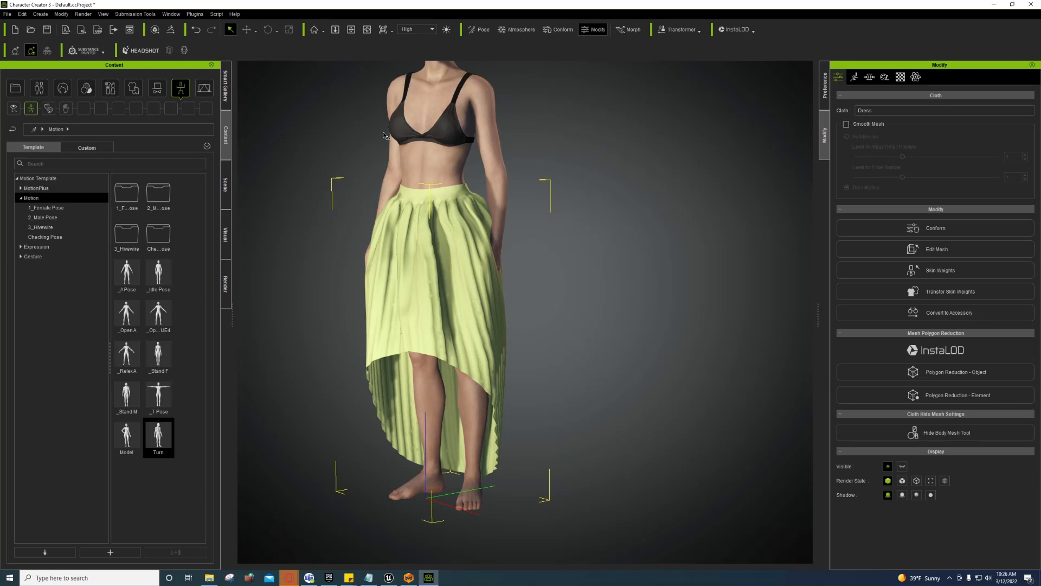
Step: Preview the clothed-character FBX export with the Unreal preset and current pose, then cancel
left_click(7, 14)
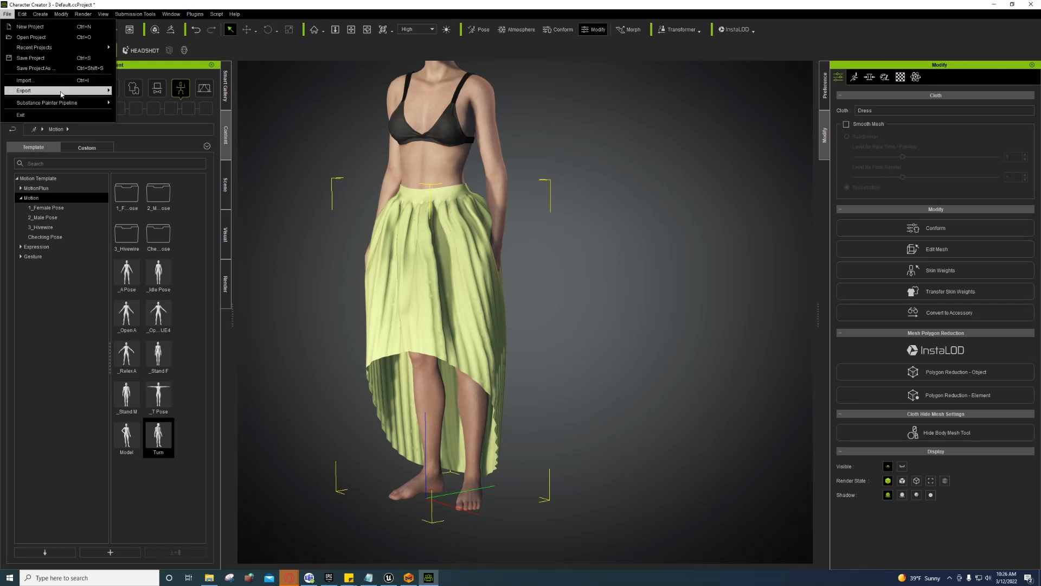
mouse_move(97, 90)
mouse_move(151, 126)
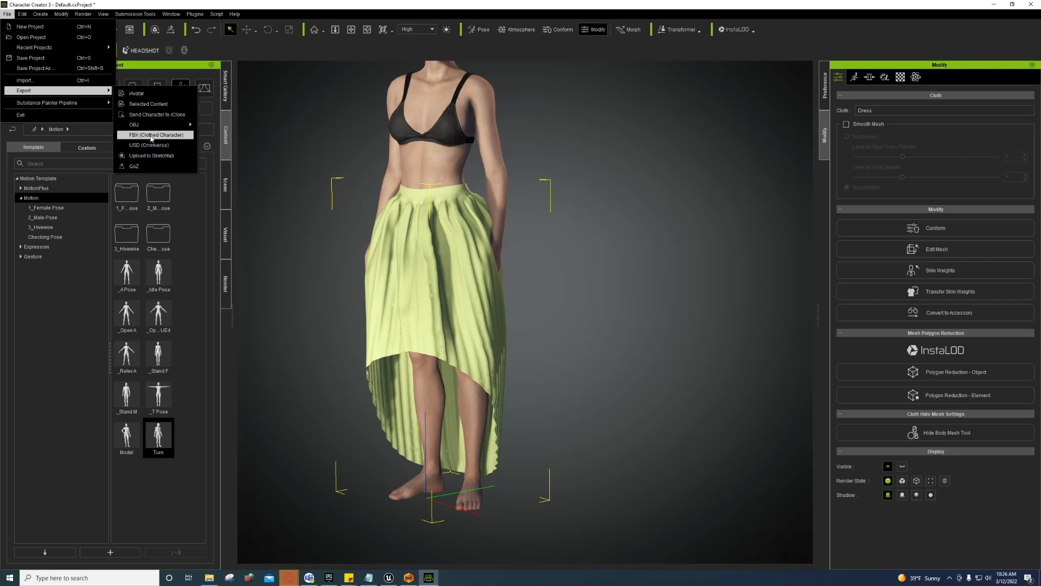
left_click(151, 135)
left_click(672, 152)
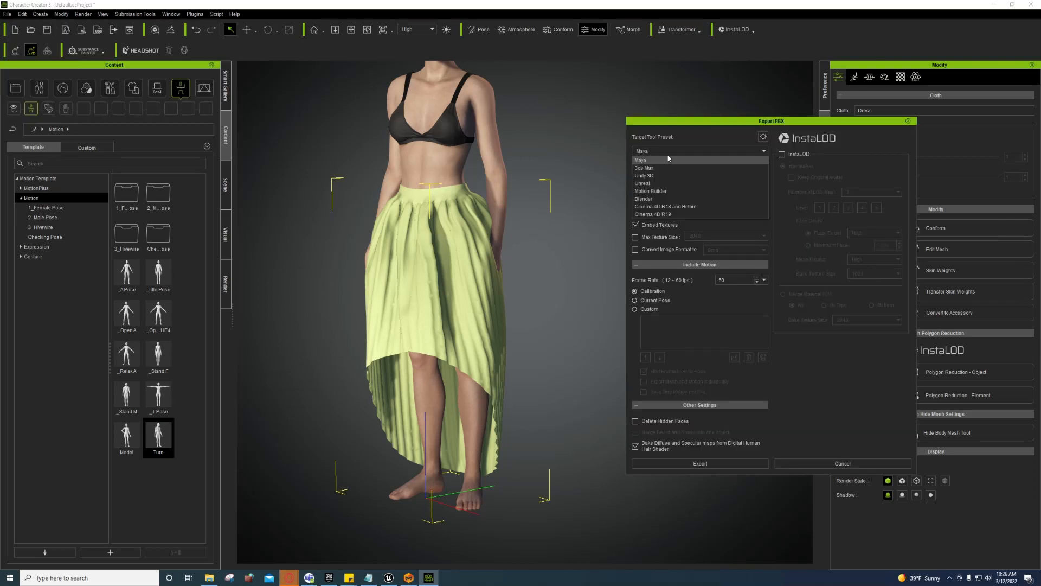
left_click(656, 186)
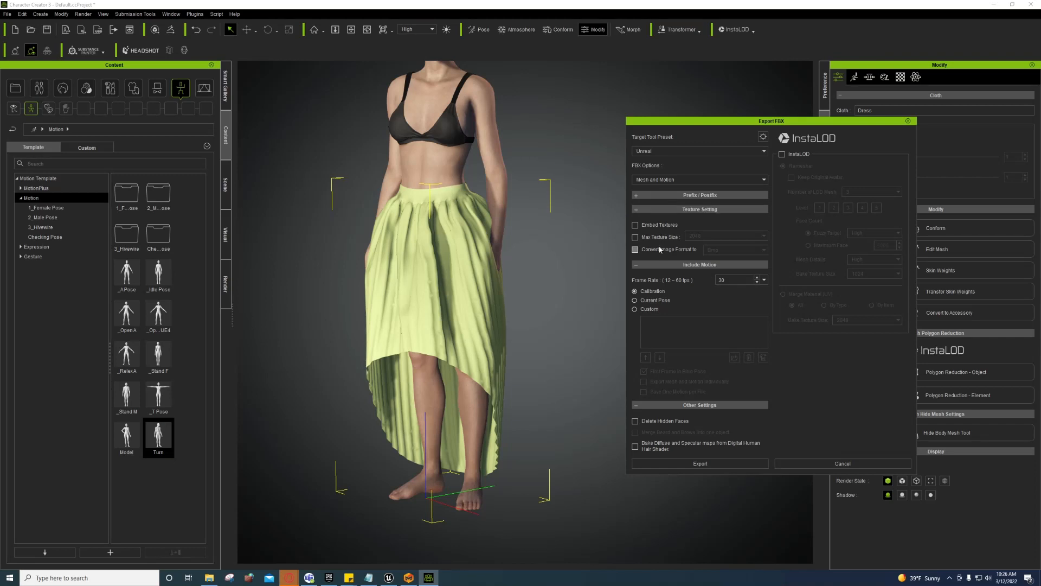
left_click(635, 301)
left_click(803, 464)
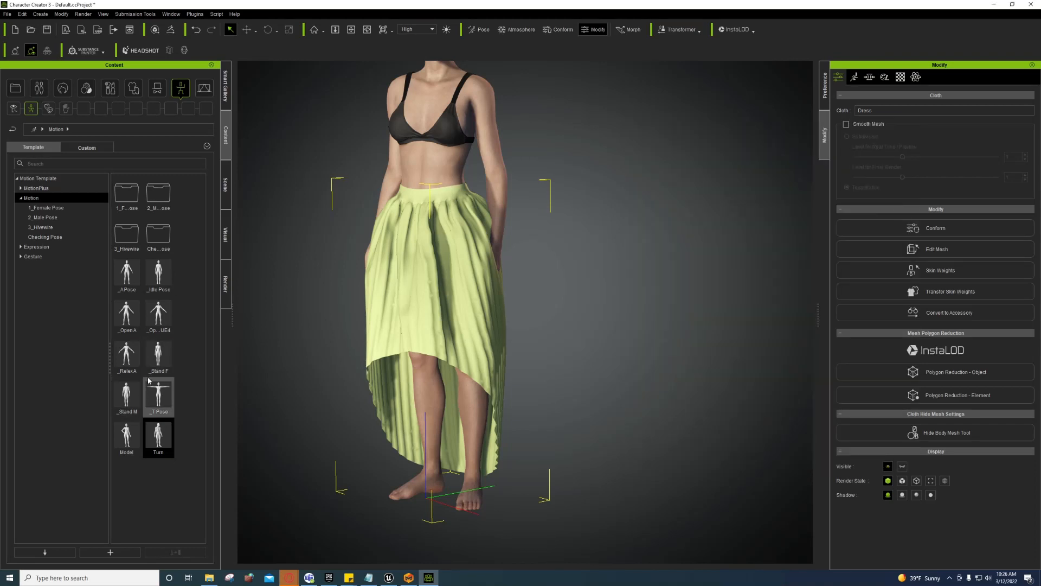
Step: Apply the _Open A_UE4 pose, then recheck the FBX export settings and cancel
double_click(160, 331)
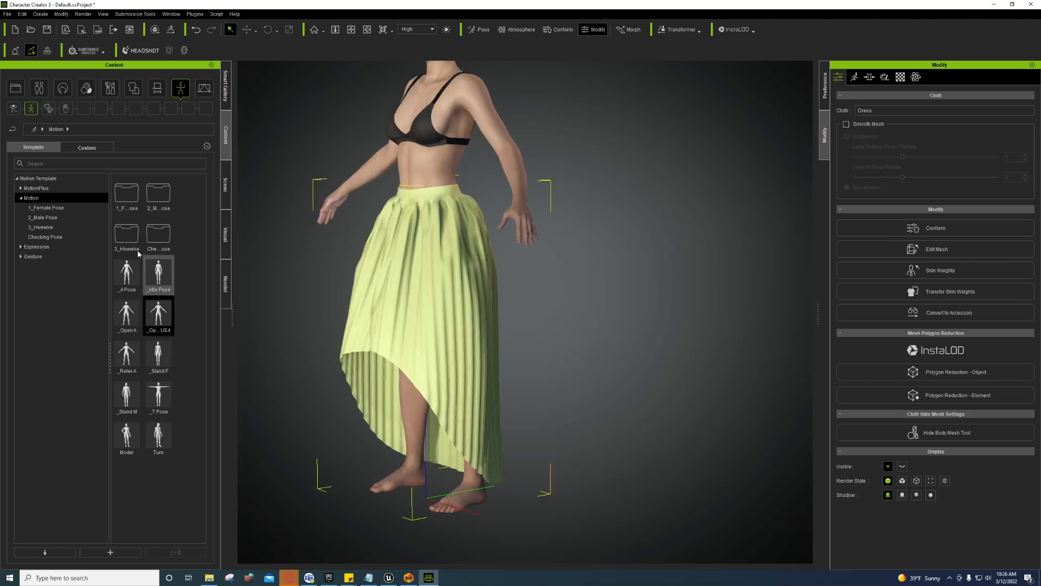
mouse_move(163, 332)
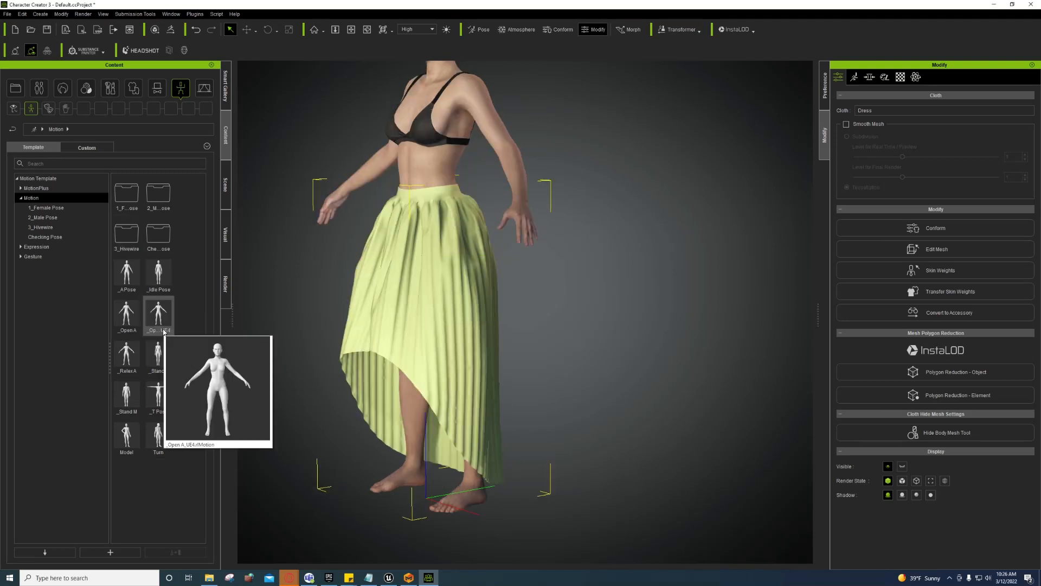
left_click(7, 14)
mouse_move(47, 93)
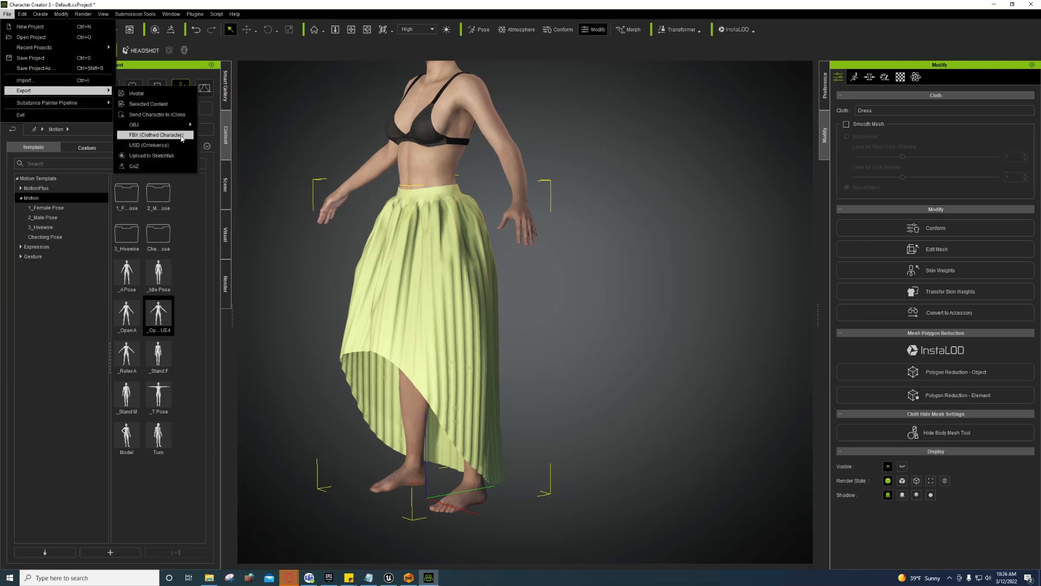
left_click(173, 135)
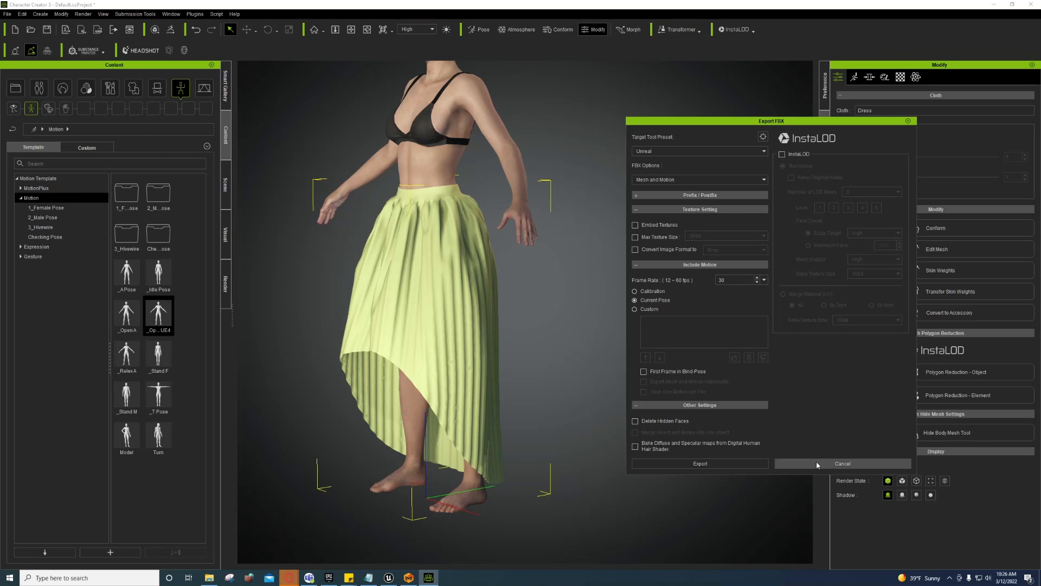
left_click(843, 463)
scroll(412, 216, "down", 3)
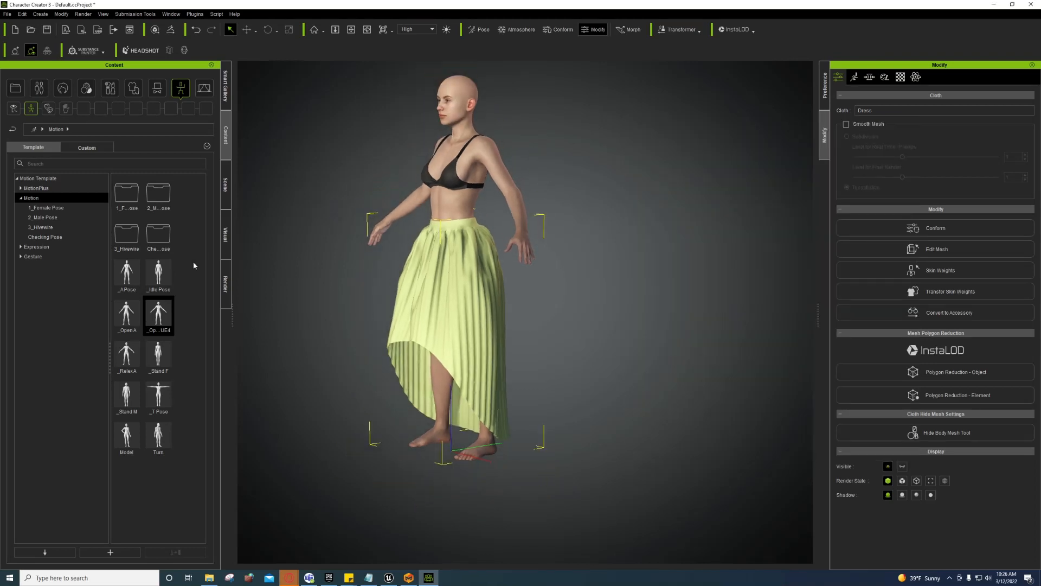
Step: Apply the first medium-length hairstyle from the Hair Template library and reframe the character
left_click(62, 93)
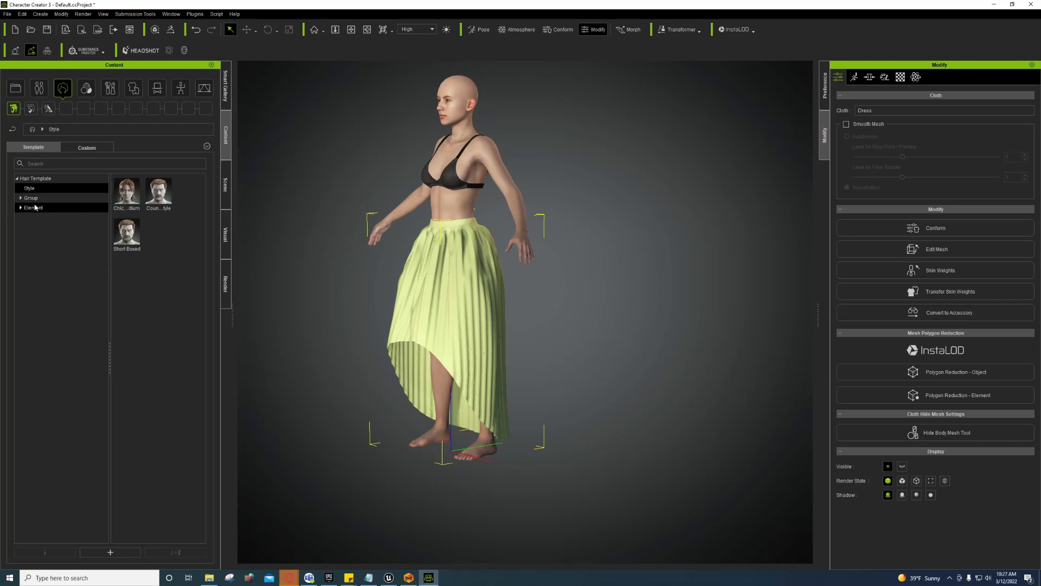
double_click(136, 191)
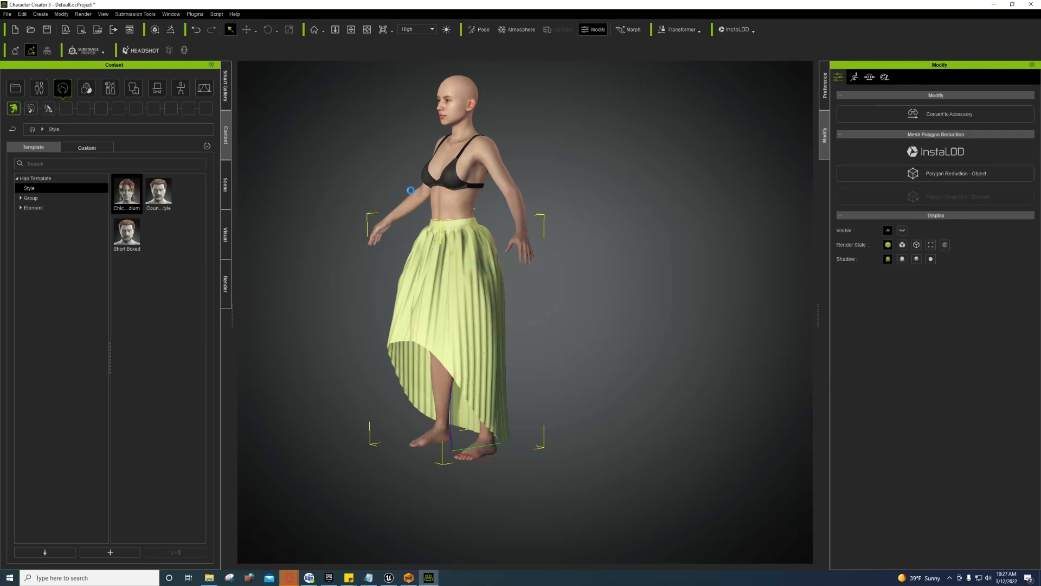
middle_click_drag(402, 214, 438, 306)
right_click_drag(437, 306, 529, 305)
Step: Browse the Custom tab's Group > Hair > _Legacy > CC hair folder
left_click(87, 147)
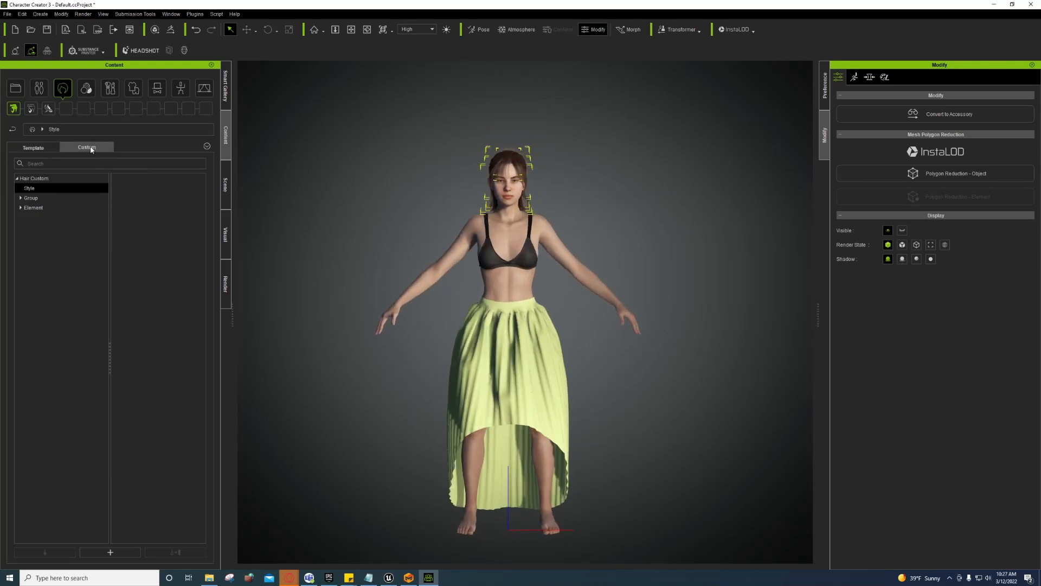
left_click(38, 205)
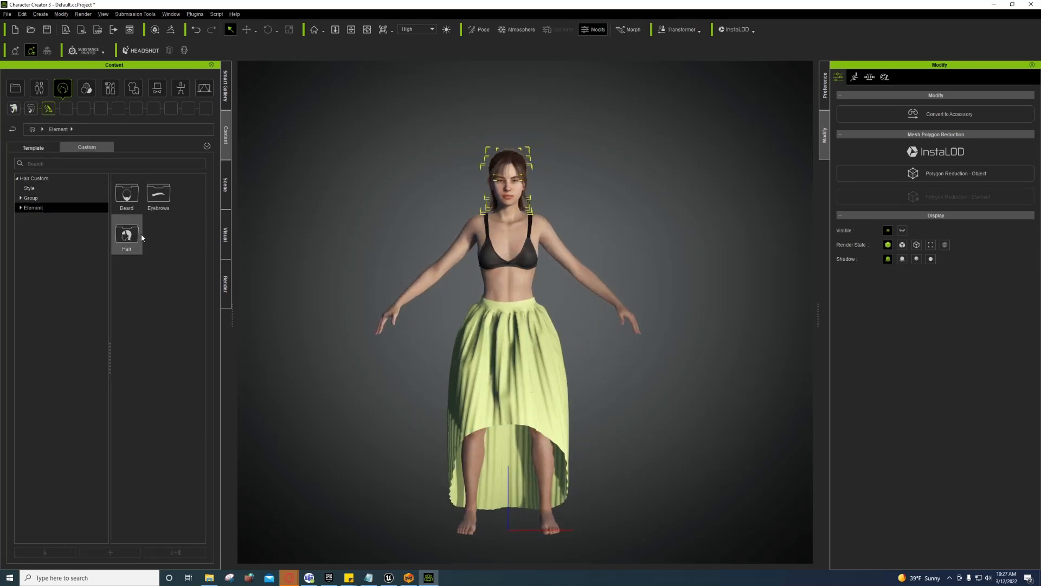
double_click(140, 234)
left_click(31, 198)
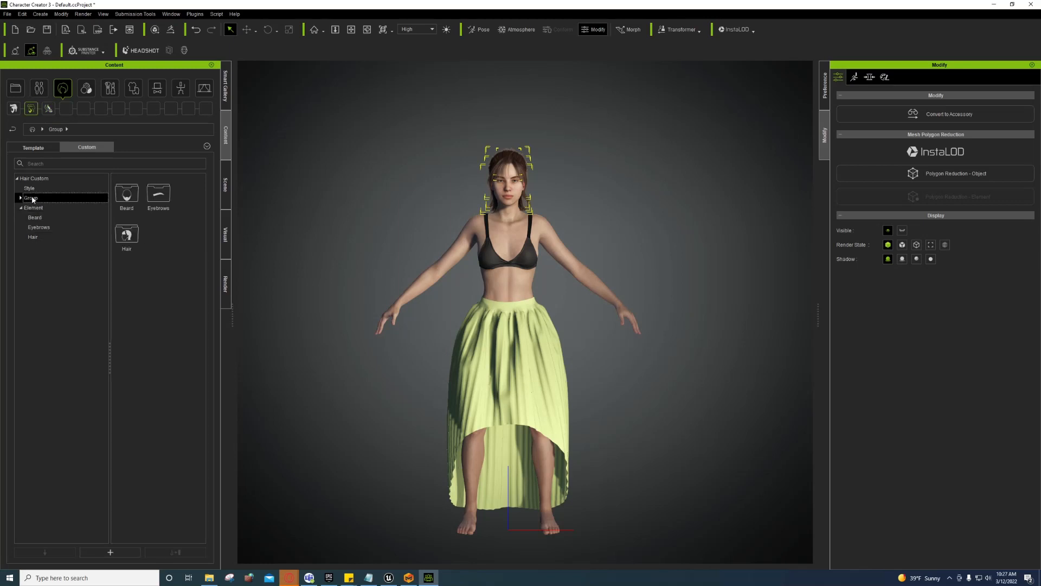
double_click(121, 230)
double_click(120, 194)
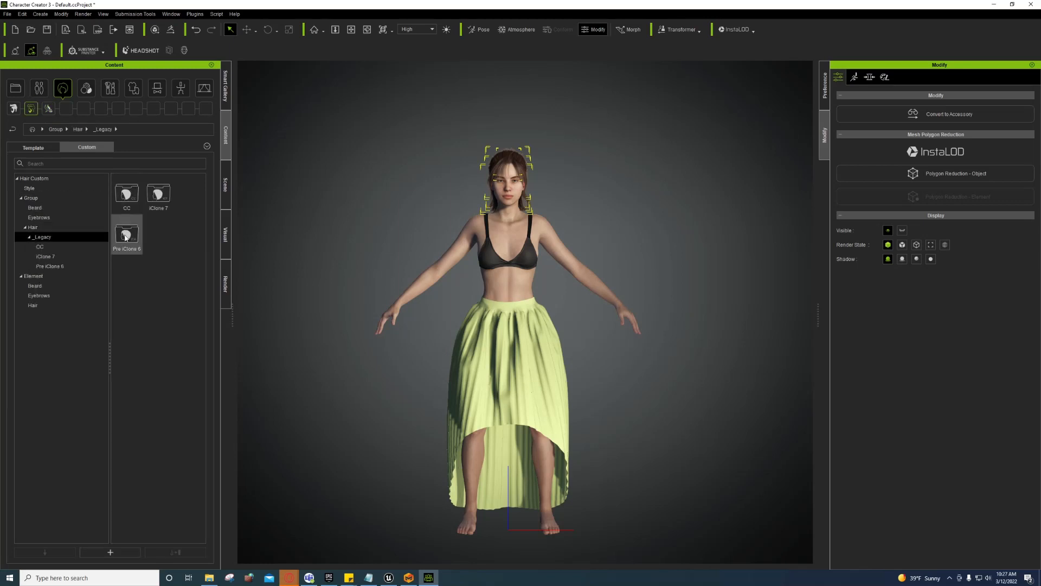
double_click(158, 194)
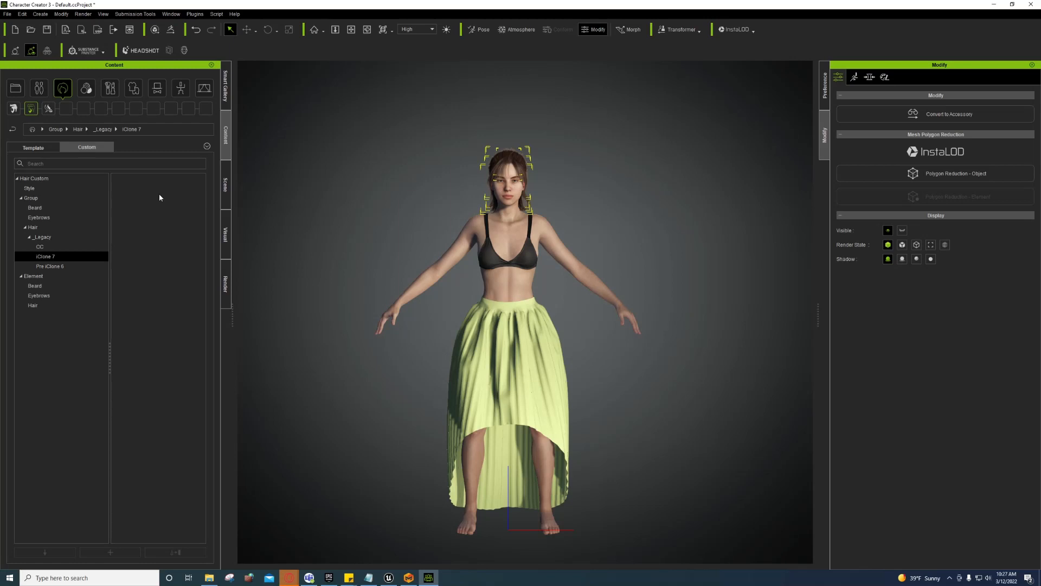
left_click(42, 237)
left_click(40, 247)
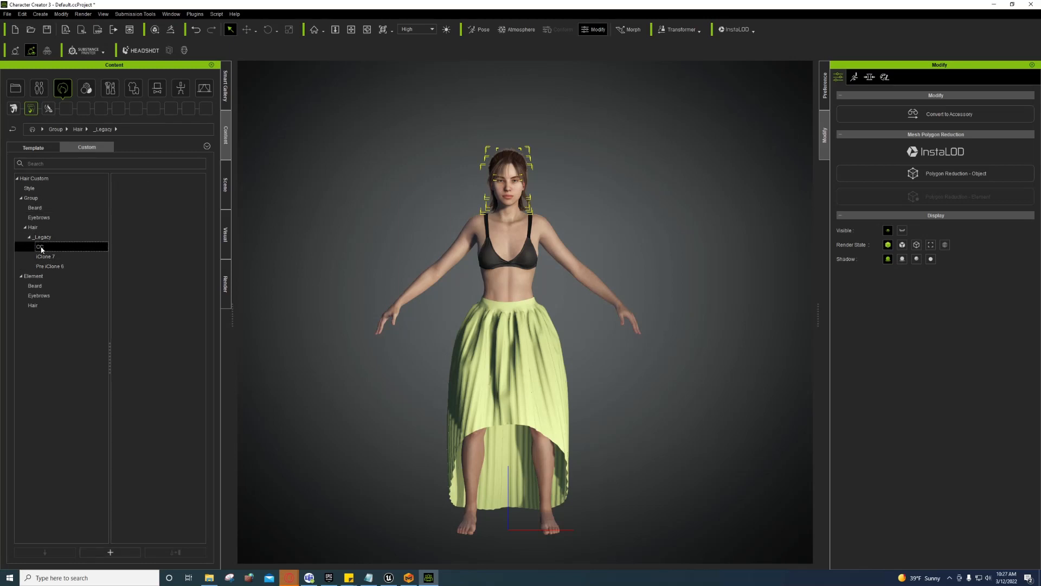
right_click_drag(453, 275, 448, 296)
middle_click_drag(449, 295, 412, 284)
left_click(7, 14)
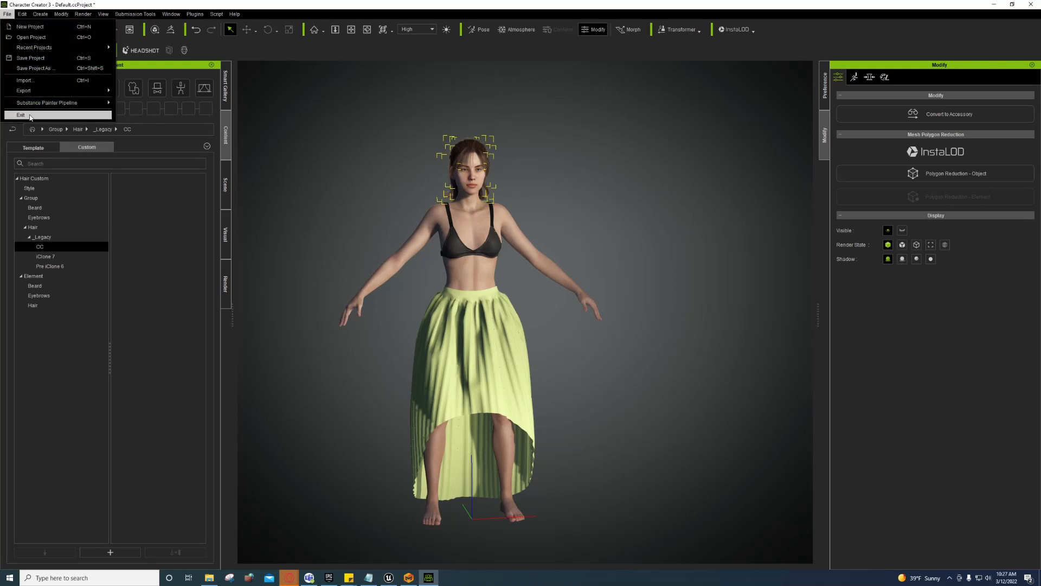
Step: Toggle the export's bake diffuse/specular, merge beard and brows, and delete hidden faces options
mouse_move(60, 91)
left_click(173, 136)
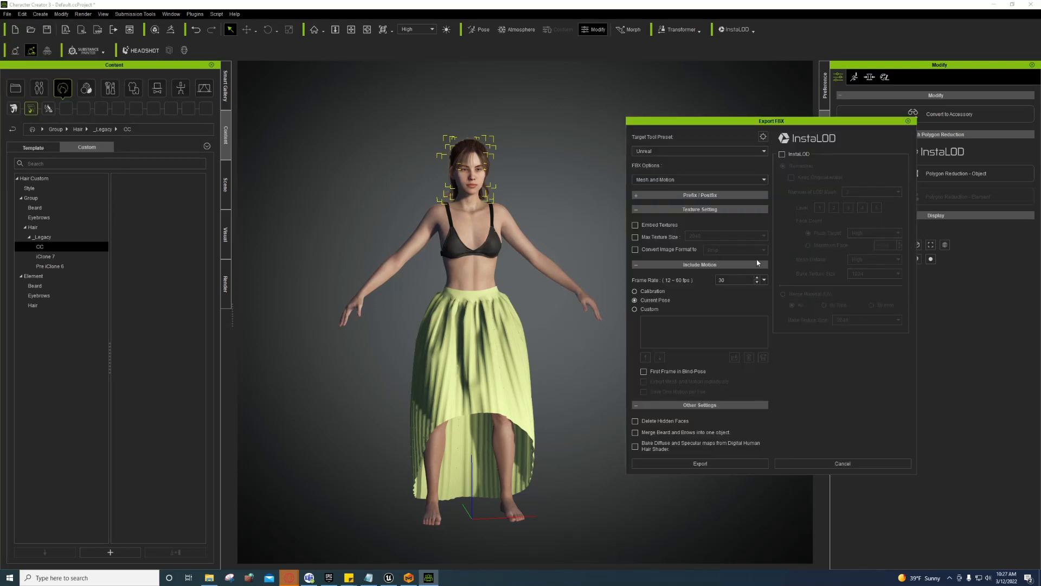
left_click(650, 447)
left_click(651, 433)
left_click(651, 422)
left_click(646, 434)
Step: Enable InstaLOD with Merge Material (UV) By Item at 4096 bake size and export
left_click(786, 156)
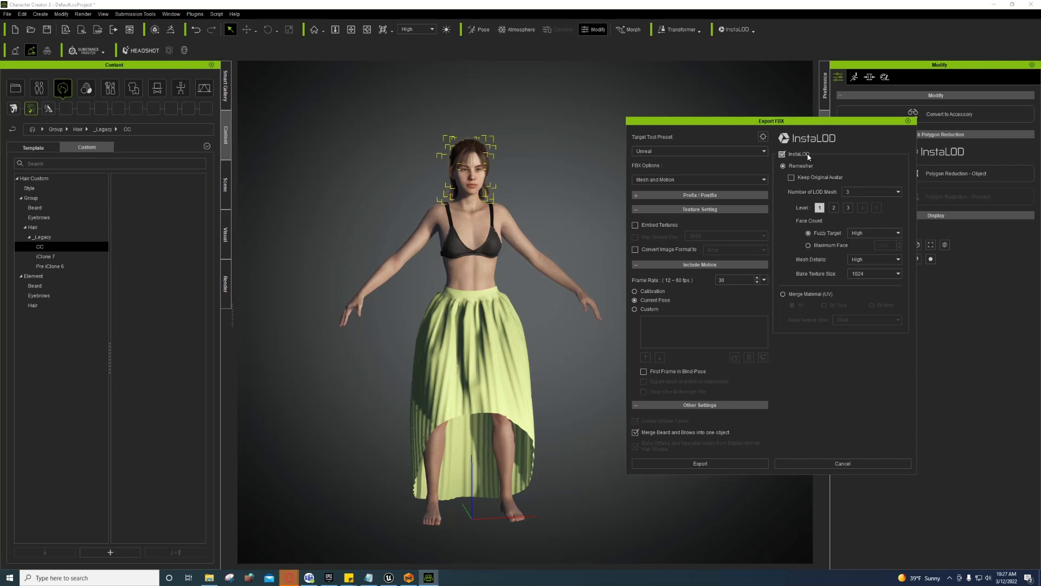
left_click(784, 294)
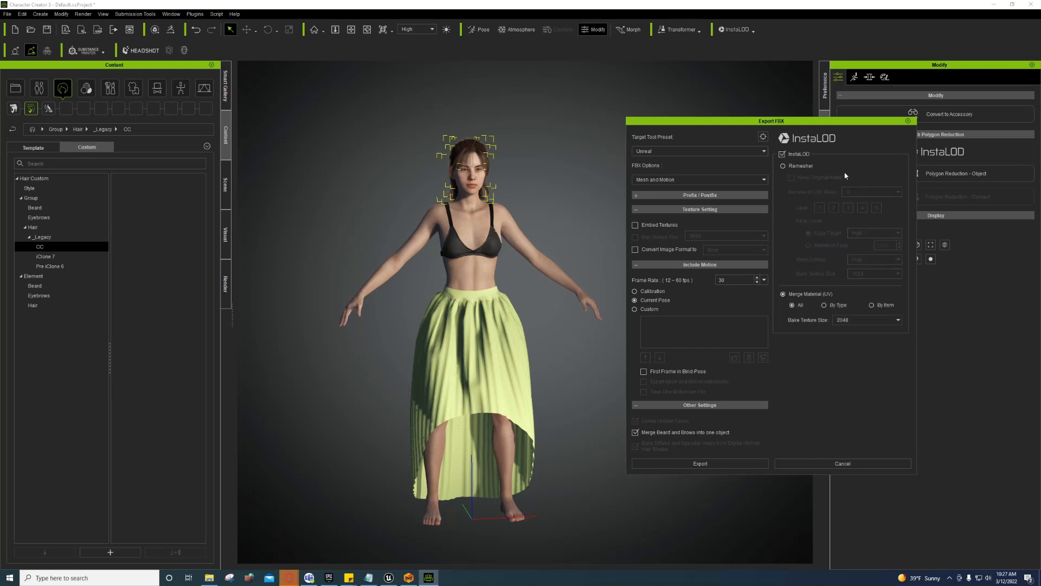
left_click(805, 165)
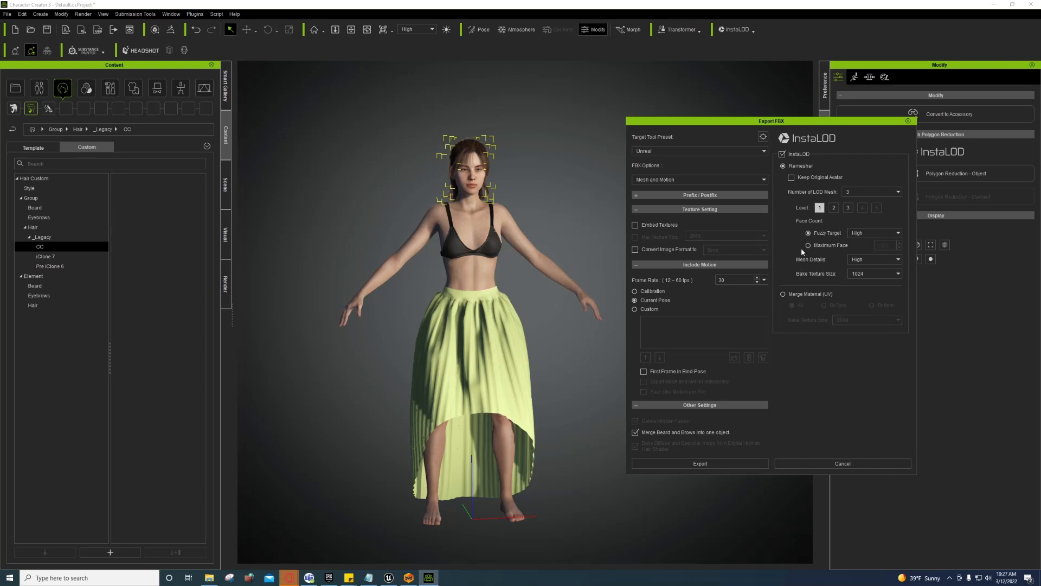
left_click(816, 294)
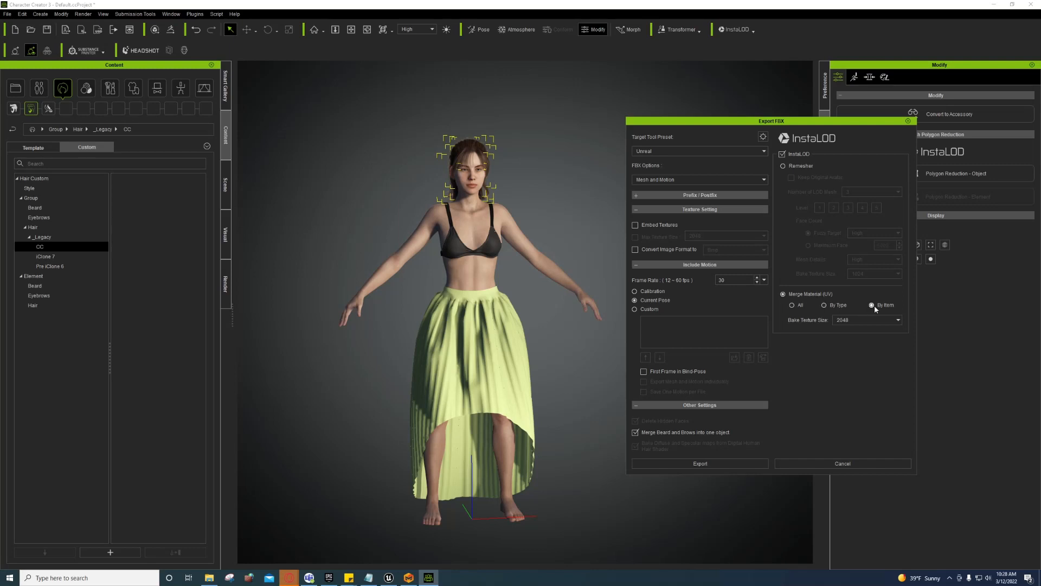
left_click(849, 321)
left_click(851, 305)
left_click(871, 305)
left_click(863, 321)
left_click(857, 344)
left_click(720, 465)
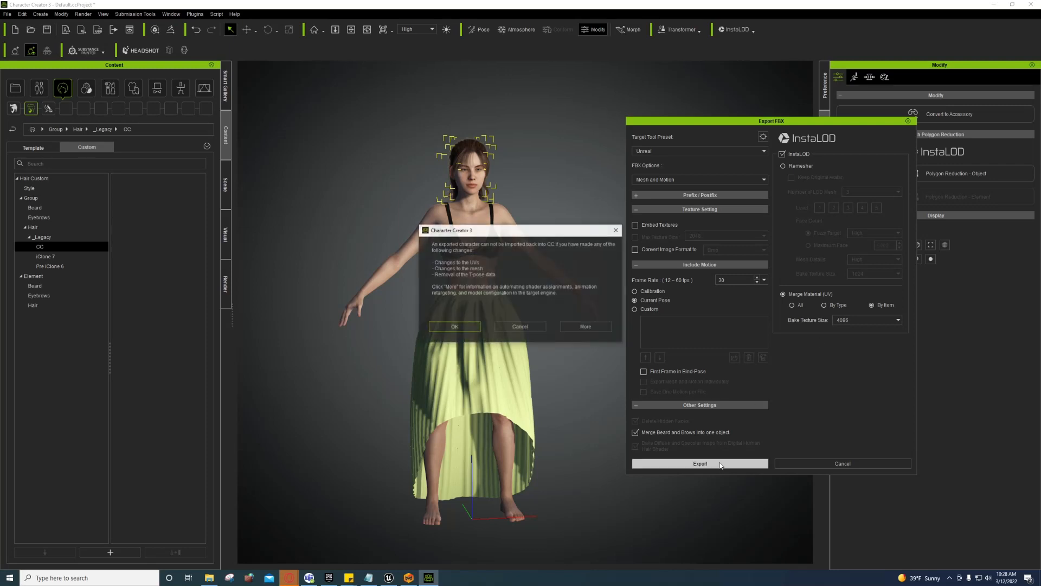
Step: Accept the warning and save the FBX as Female_Unreal in the Desktop's AMDChar folder
left_click(454, 327)
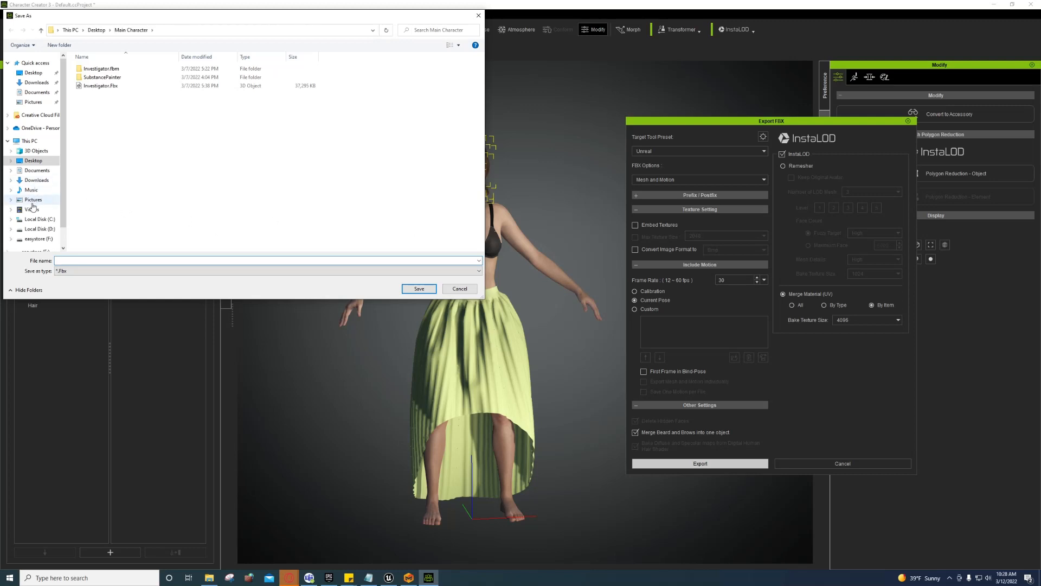
left_click(97, 30)
double_click(96, 69)
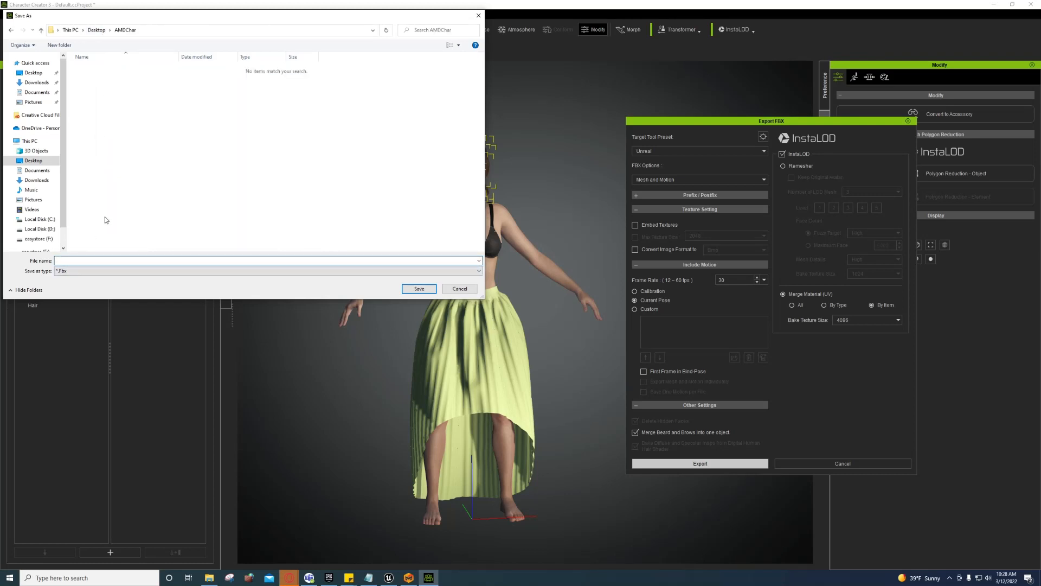
type("Female")
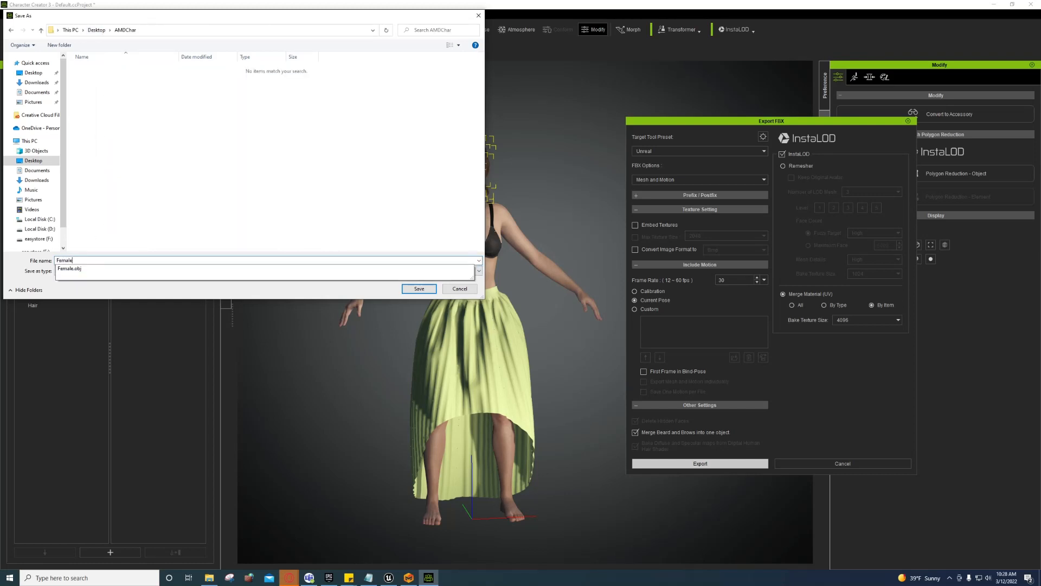
type("_Unreal")
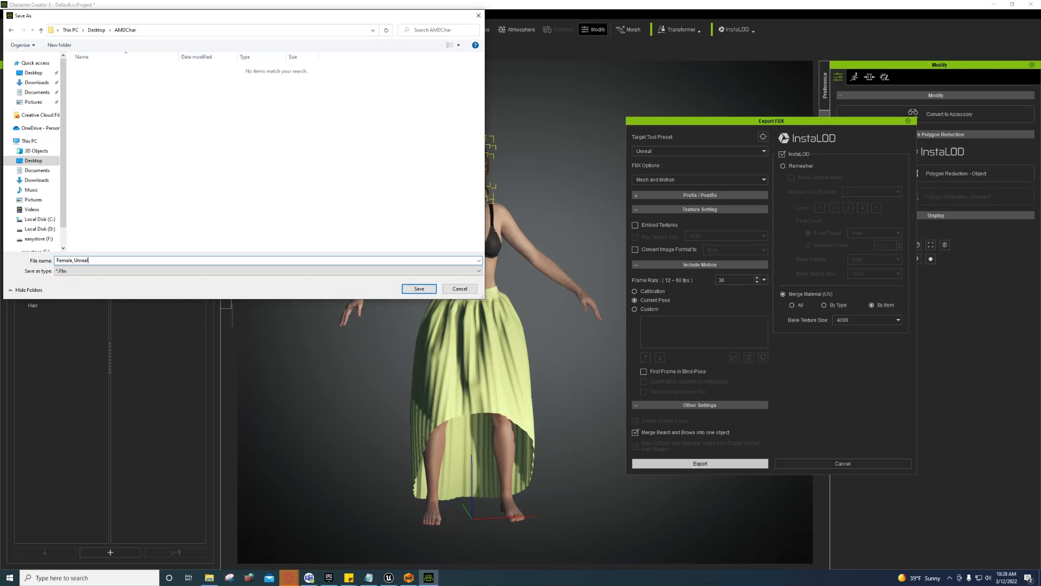
left_click(420, 288)
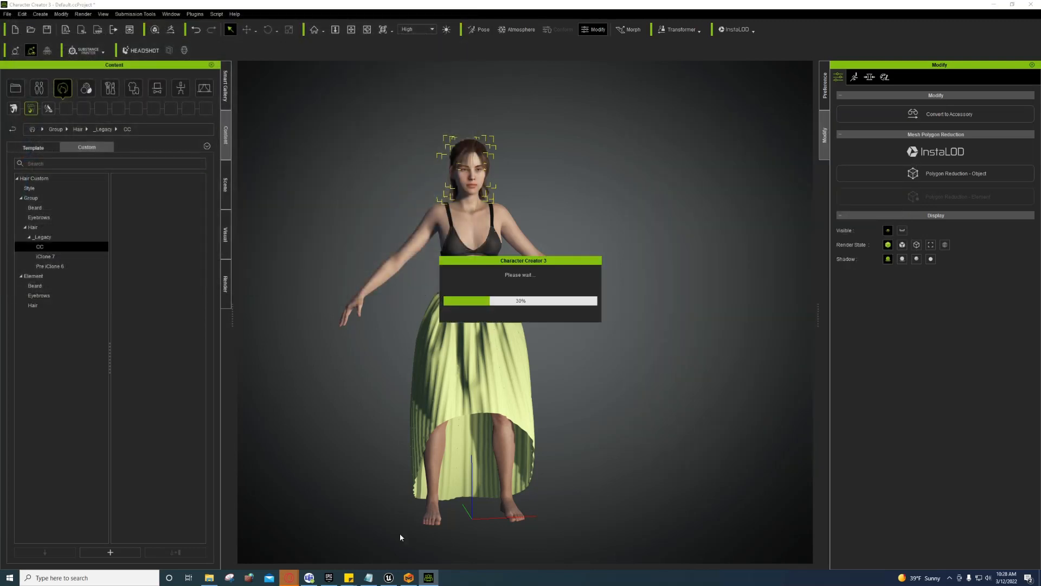
left_click(389, 577)
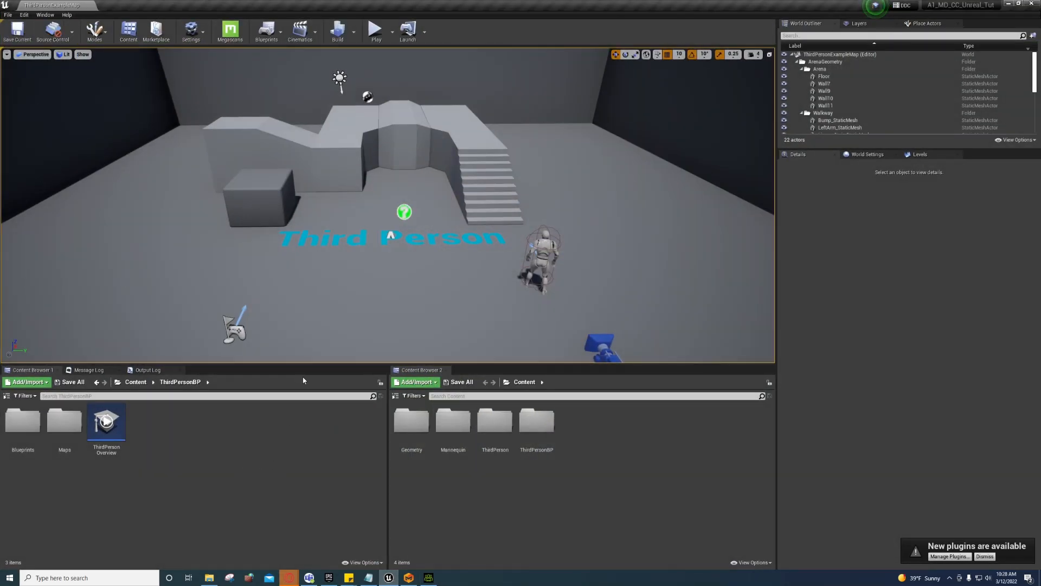
Step: Show the project's top-level Content folder in Unreal's content browser, then minimize the editor
left_click(387, 579)
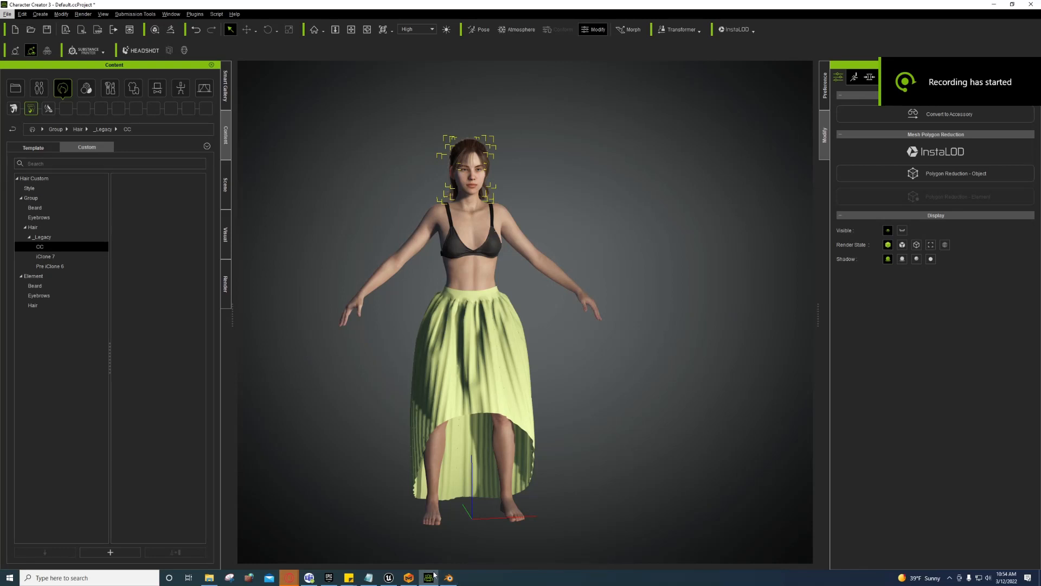
left_click(388, 578)
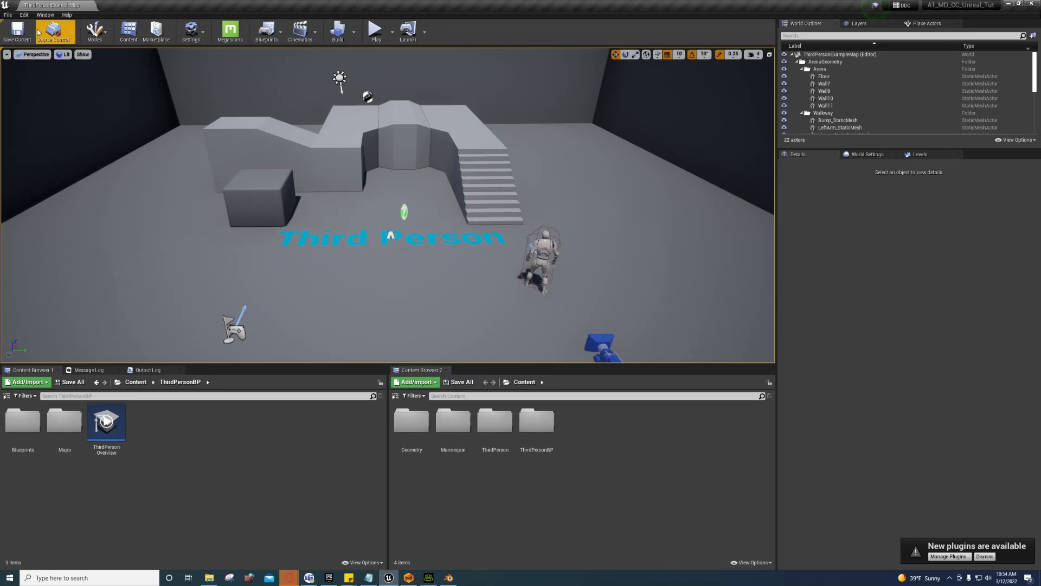
left_click(6, 396)
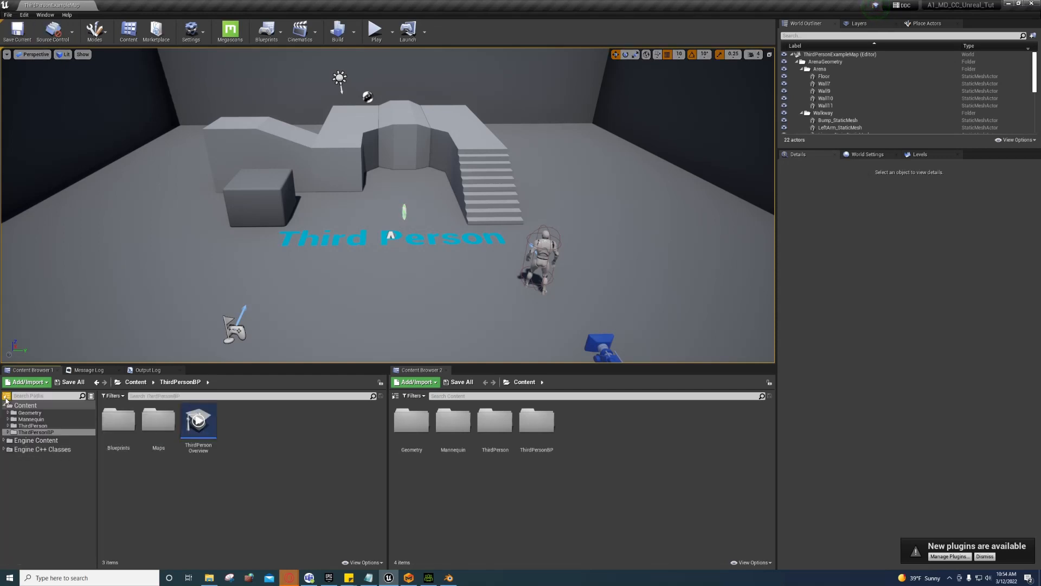
left_click(25, 405)
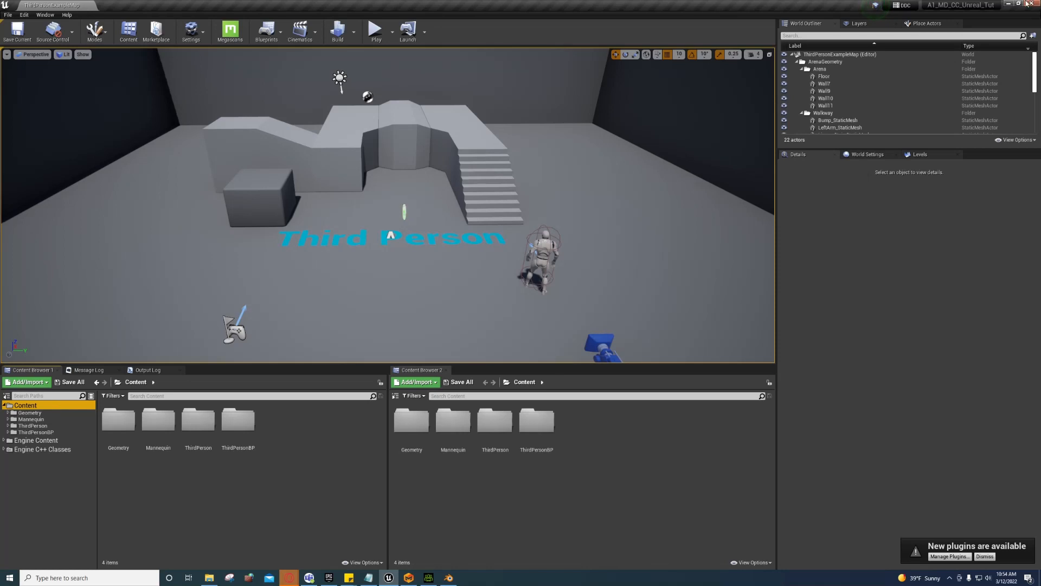
left_click(1028, 3)
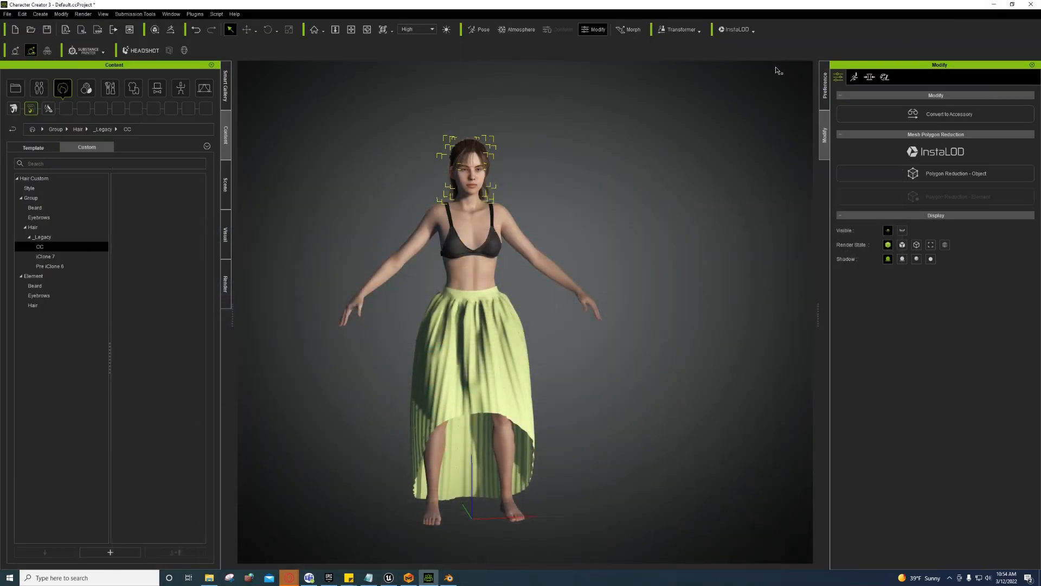
Step: Browse the CC & iClone Auto Setup plugin's files from the Plugins menu
left_click(193, 15)
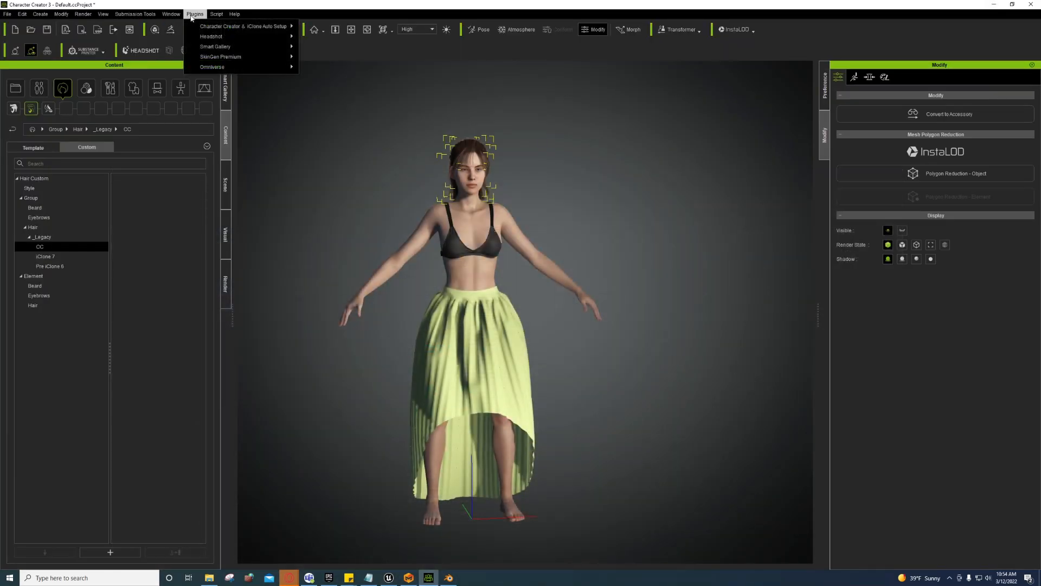
mouse_move(218, 27)
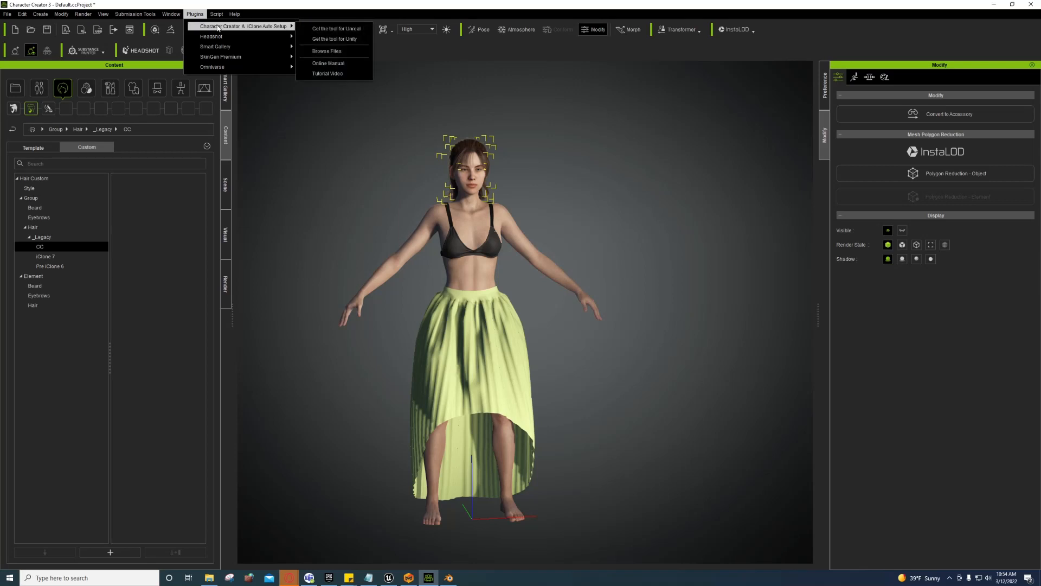
left_click(337, 50)
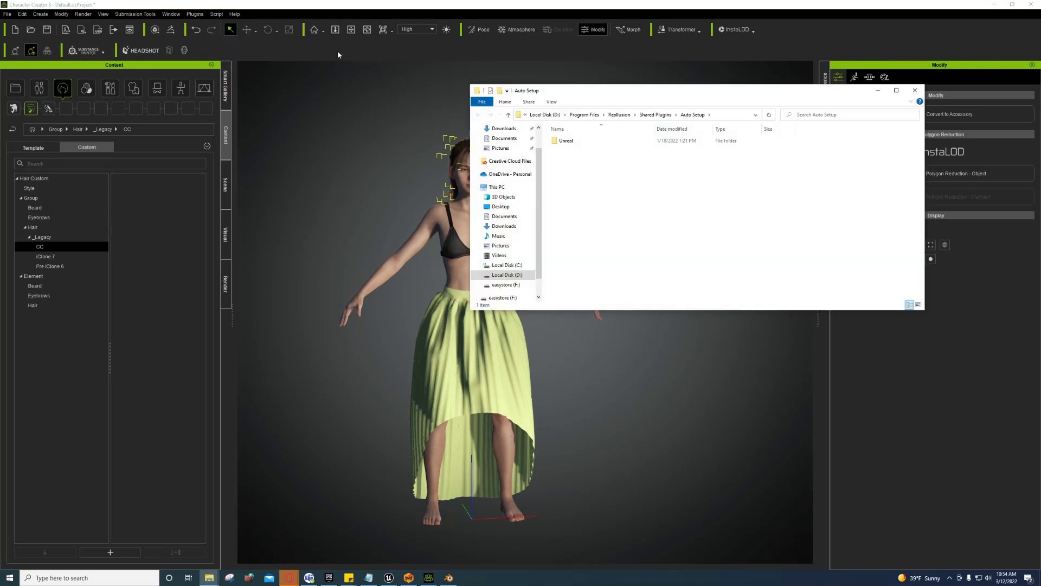
Step: Open the Auto Setup 1.22 for Unreal 4.27 folder and reveal the project's Content folder on disk
double_click(569, 142)
double_click(588, 158)
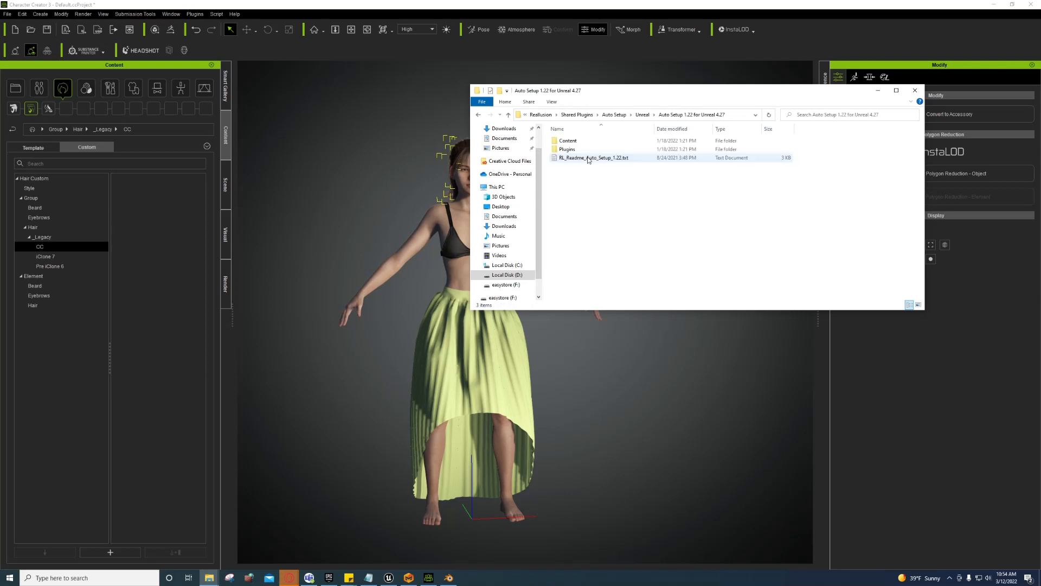
left_click(390, 578)
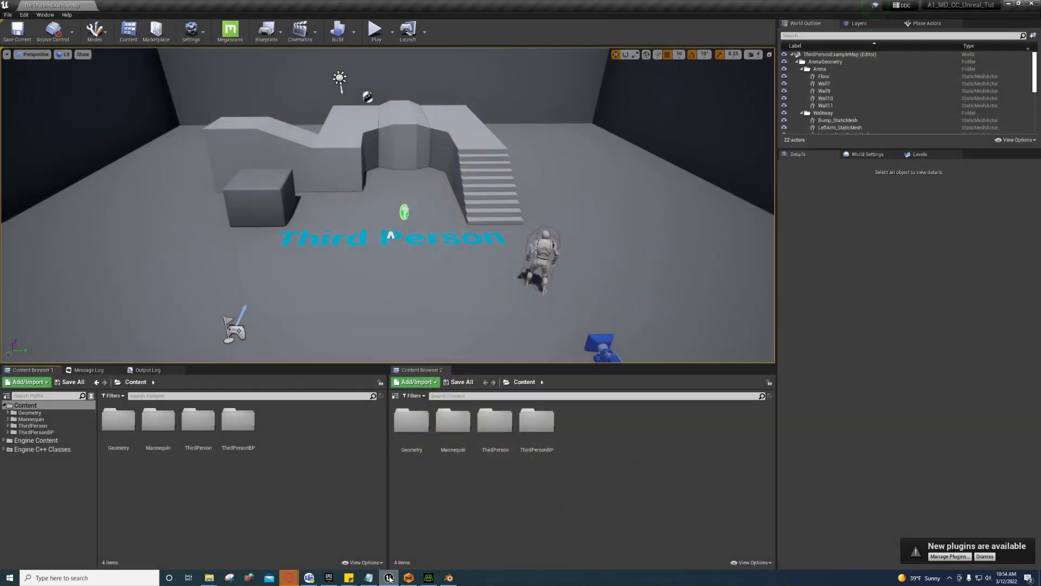
right_click(30, 406)
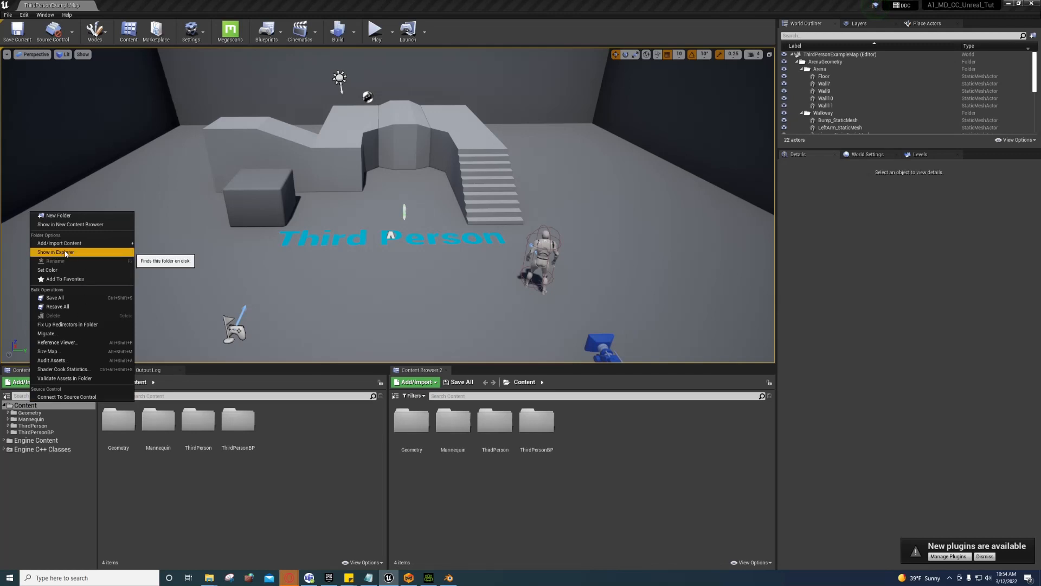
left_click(55, 252)
left_click(1032, 3)
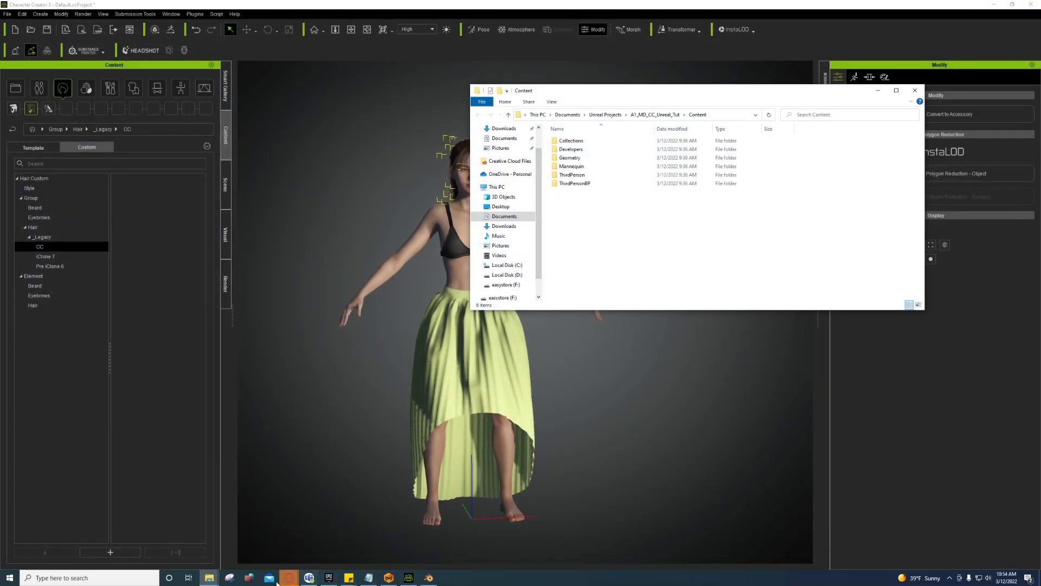
Step: Copy Auto Setup's Content, Plugins and readme into the A1_MD_CC_Unreal_Tut project folder
left_click(209, 578)
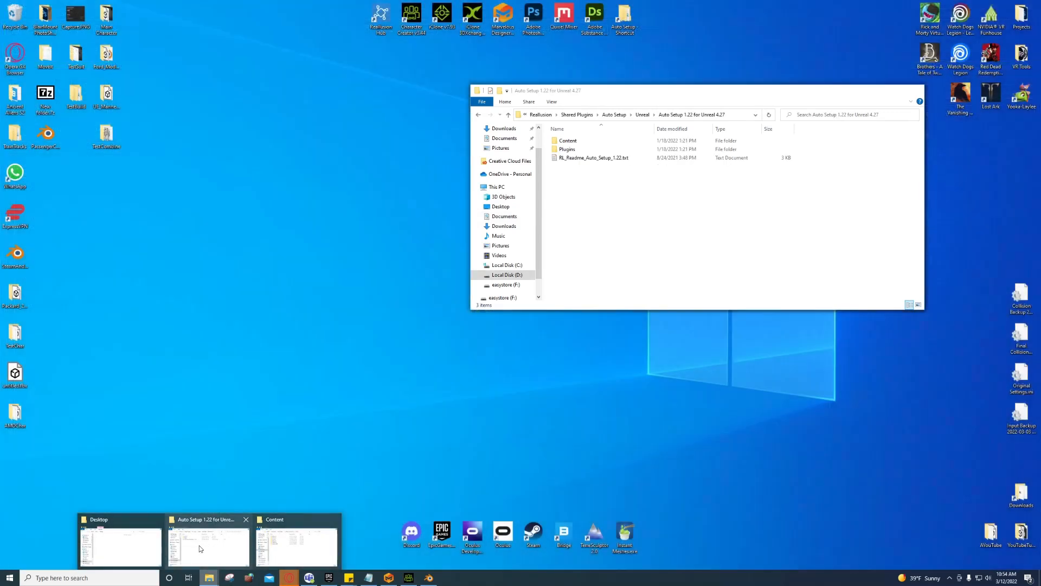
left_click(201, 549)
left_click_drag(633, 100, 719, 296)
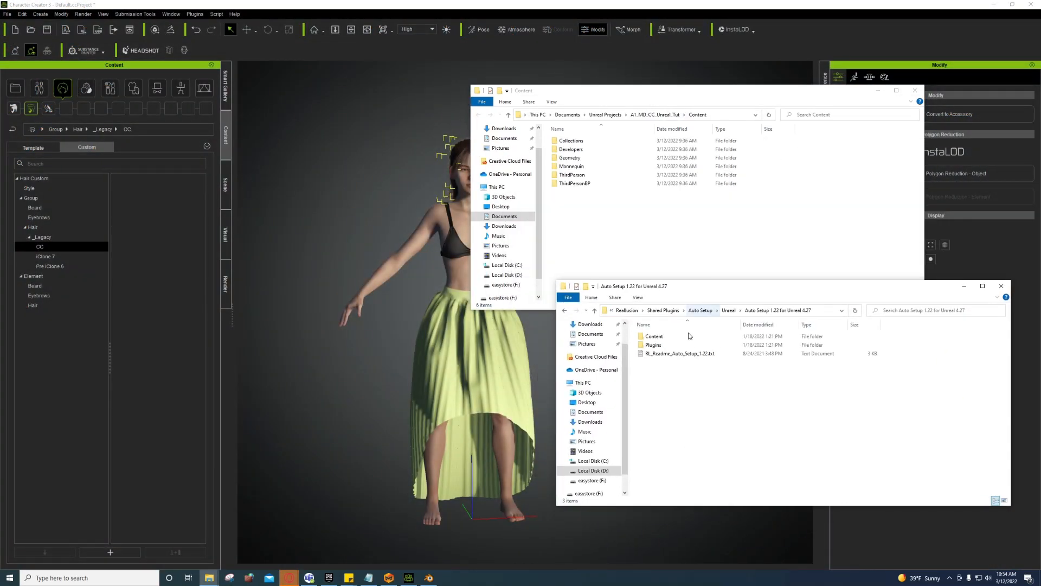
left_click_drag(740, 386, 640, 324)
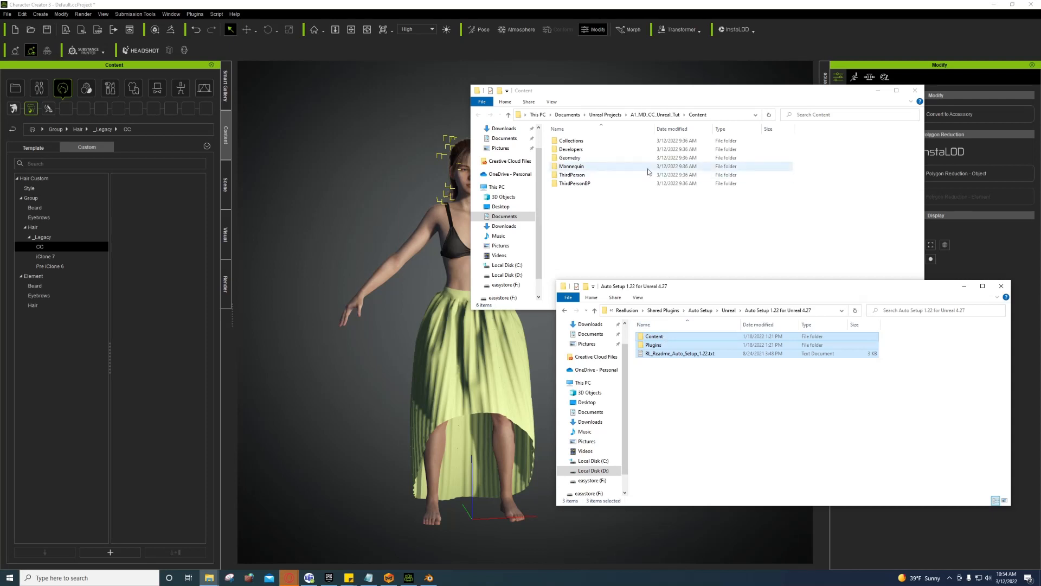
left_click(655, 114)
right_click(593, 203)
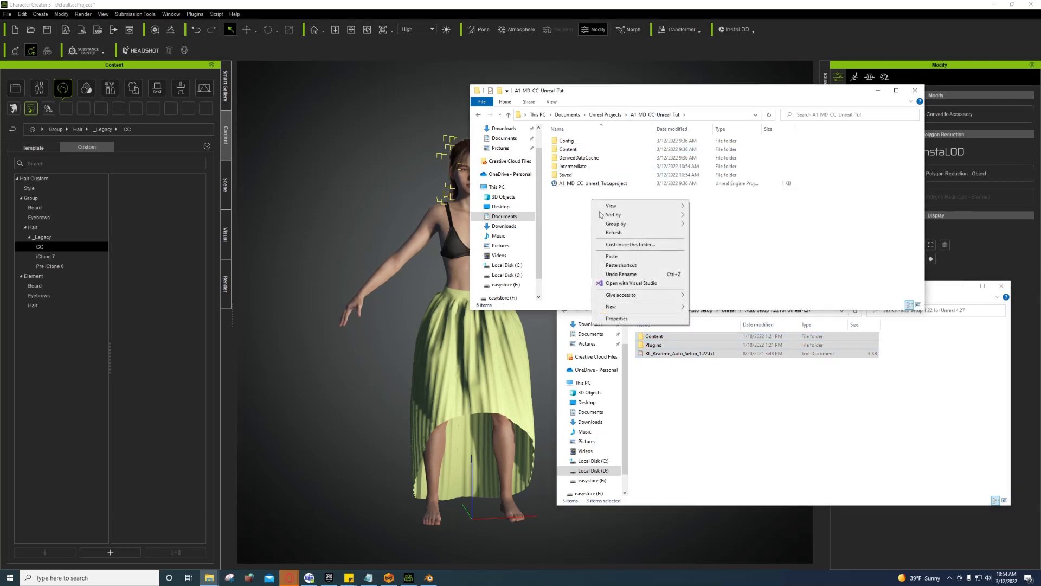
left_click(611, 258)
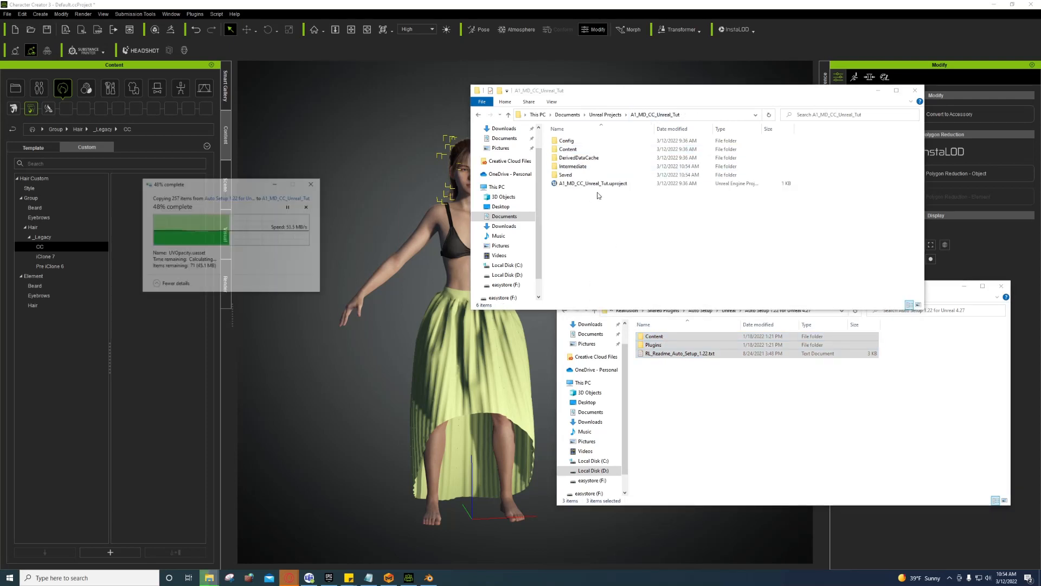
left_click(587, 242)
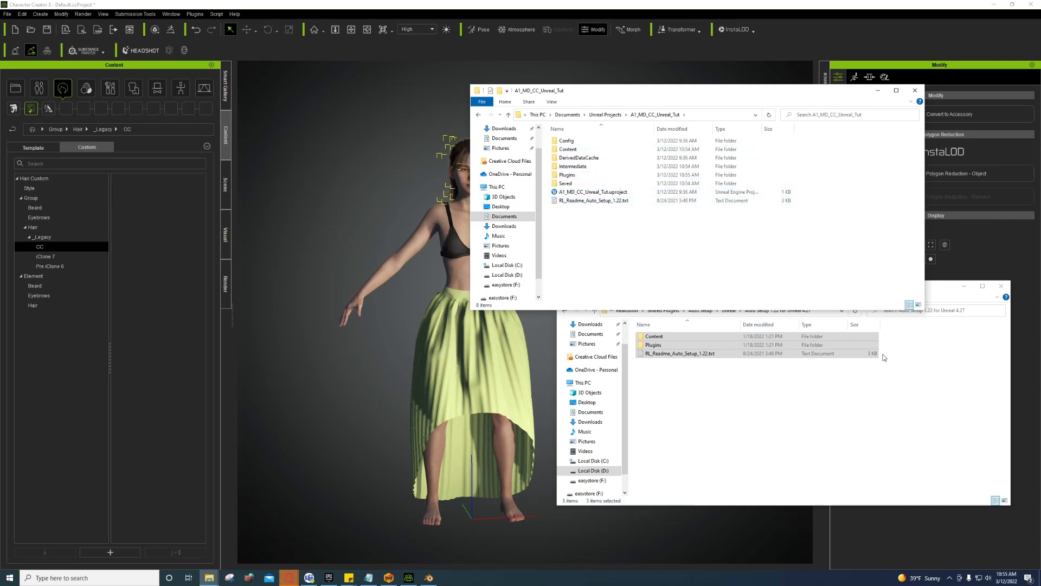
left_click(1001, 286)
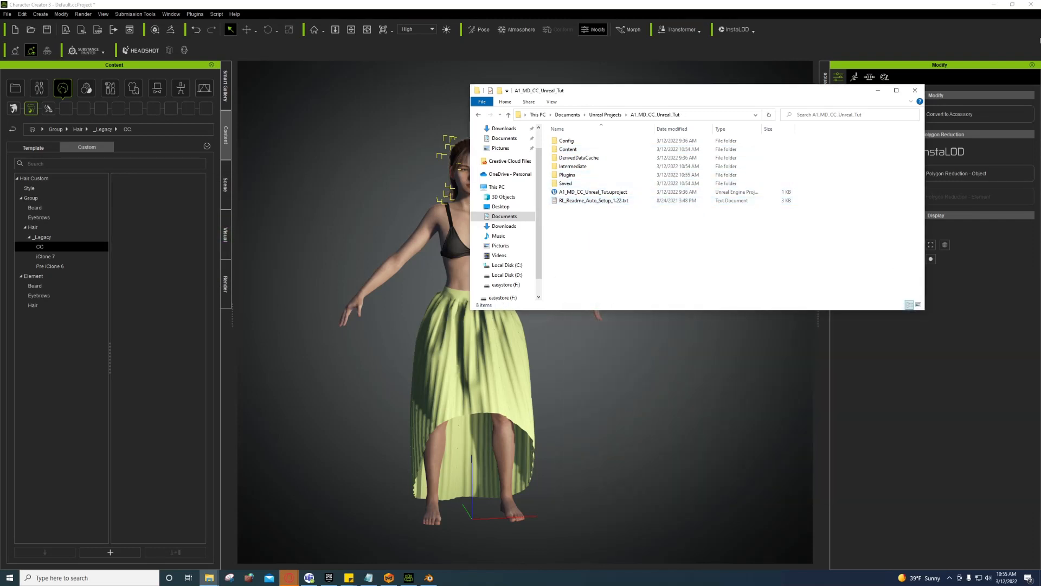
left_click(1031, 4)
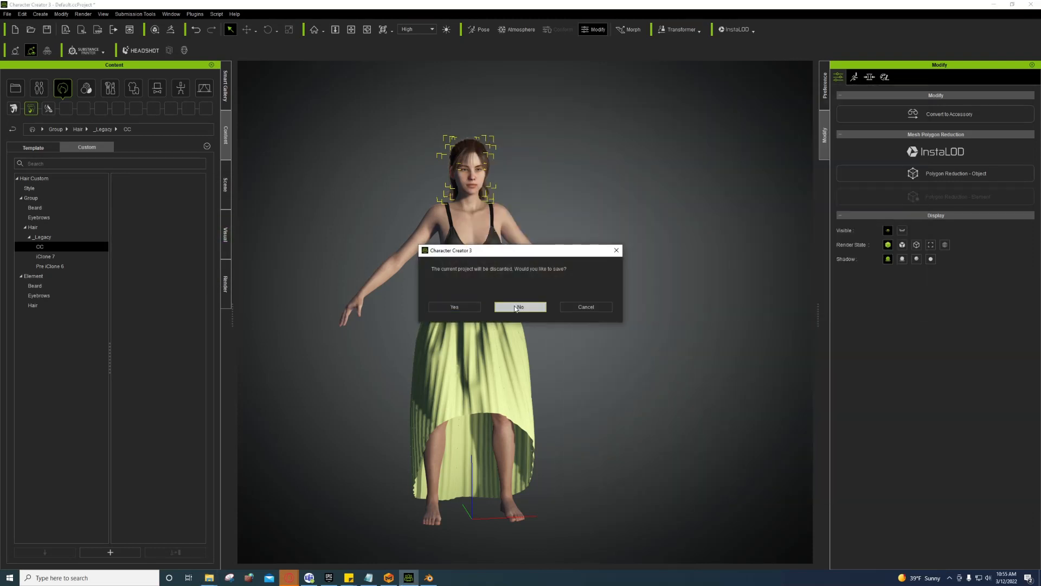
Step: Keep the project open, pick the Dress skirt to show its cloth settings, then bring Opera forward
left_click(520, 306)
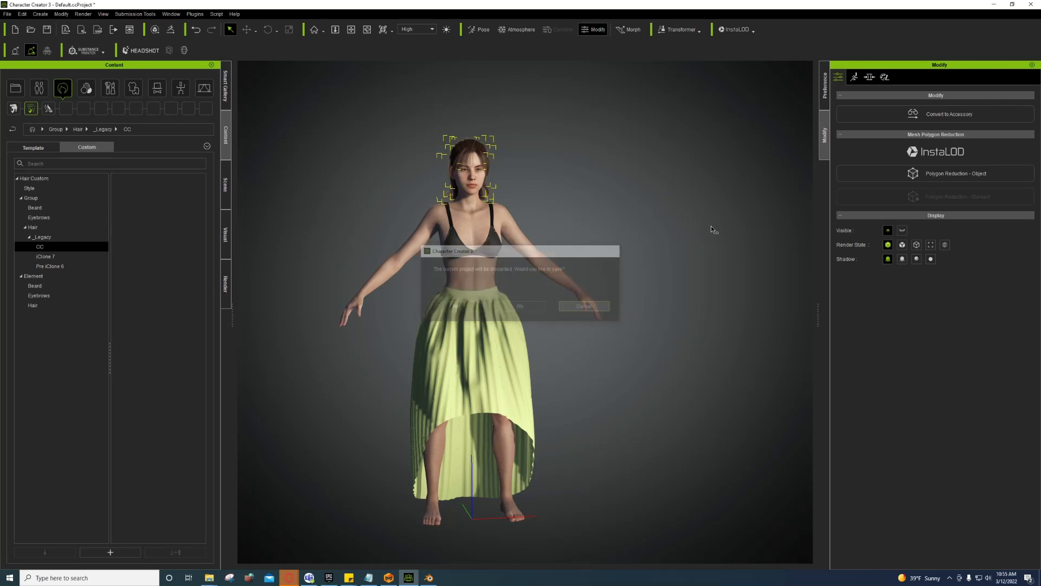
left_click(1000, 5)
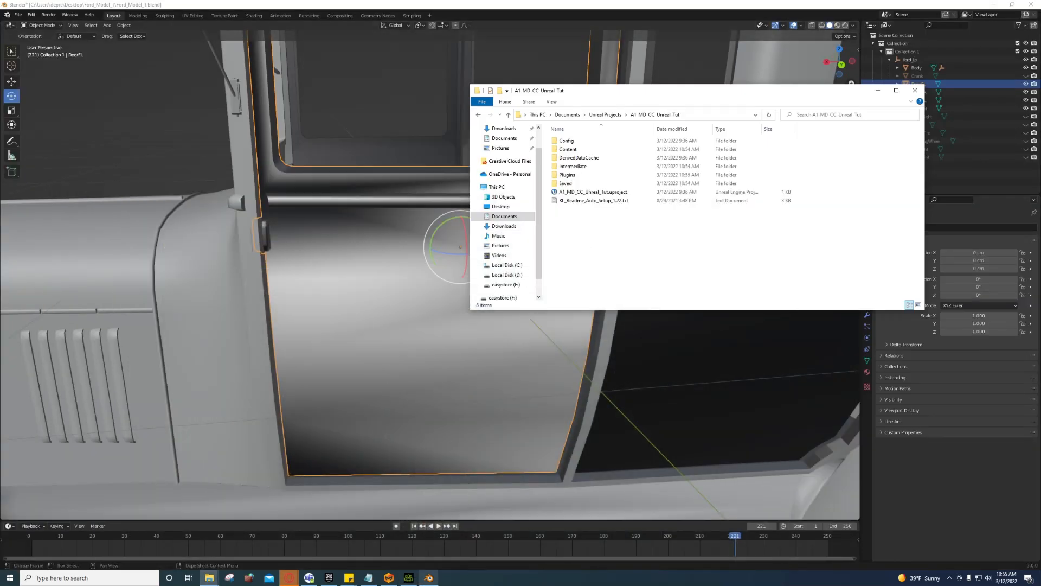
left_click(412, 579)
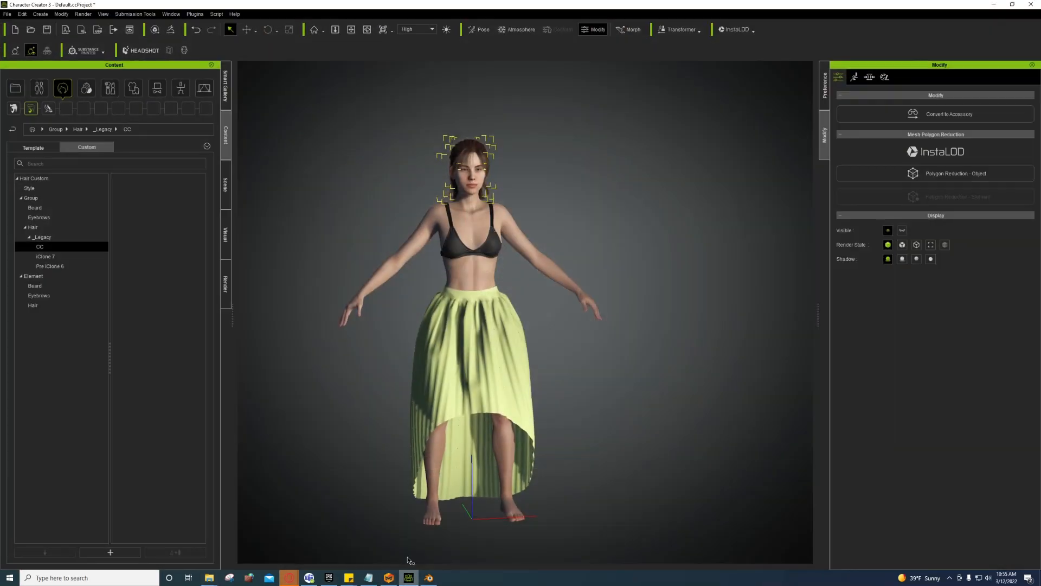
right_click(495, 318)
left_click(510, 321)
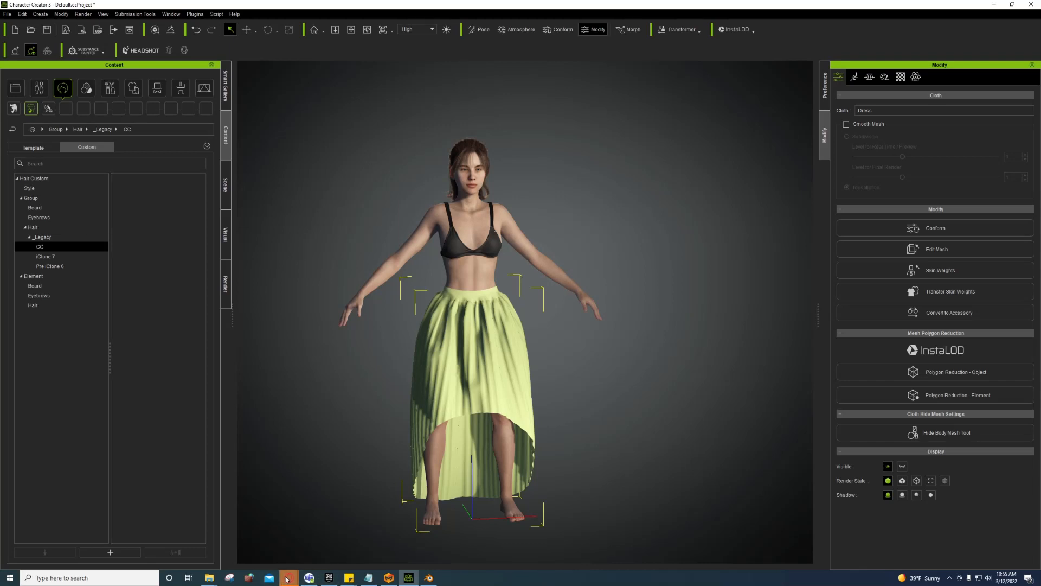
mouse_move(291, 576)
left_click(376, 539)
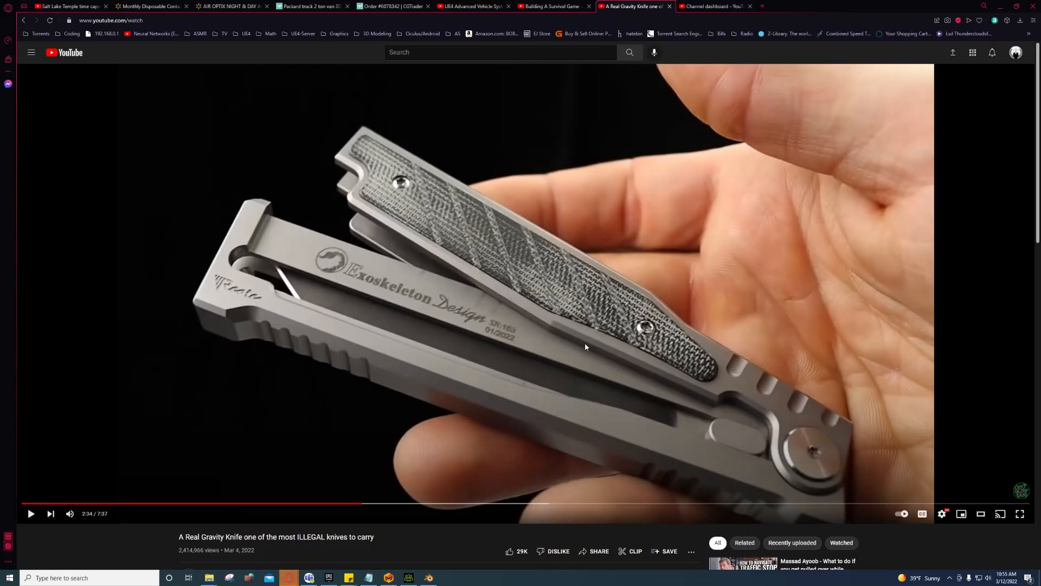
Step: Close the knife video tab and start a new tab with 'Reallusion' typed
left_click(671, 7)
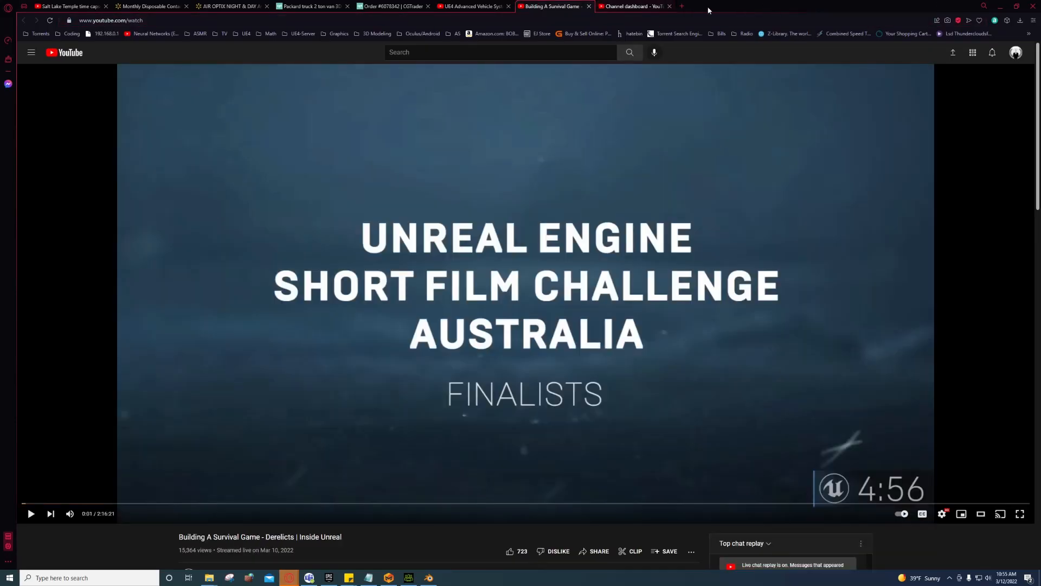
left_click(682, 6)
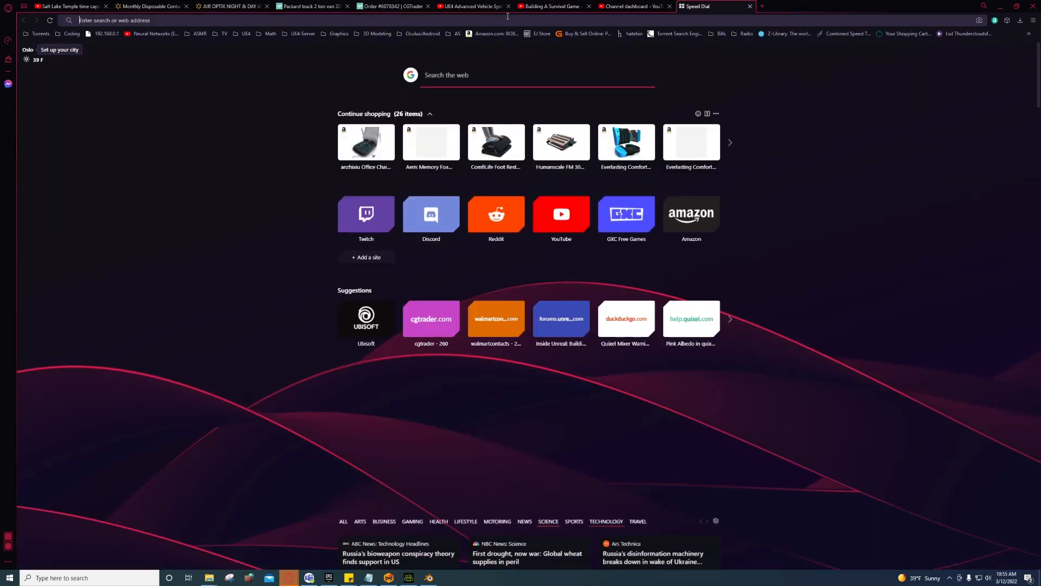
type("Reall")
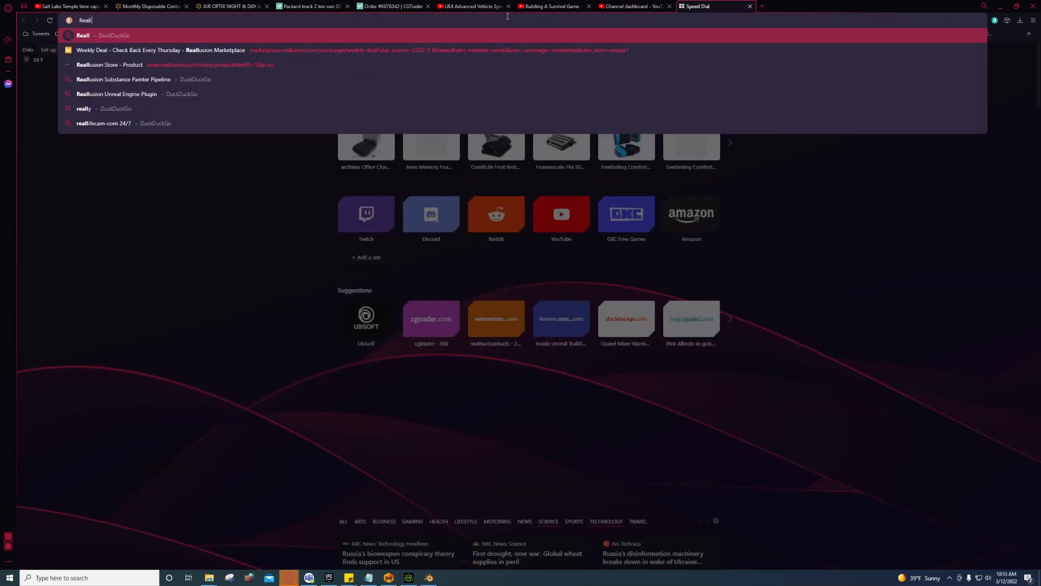
type("usion")
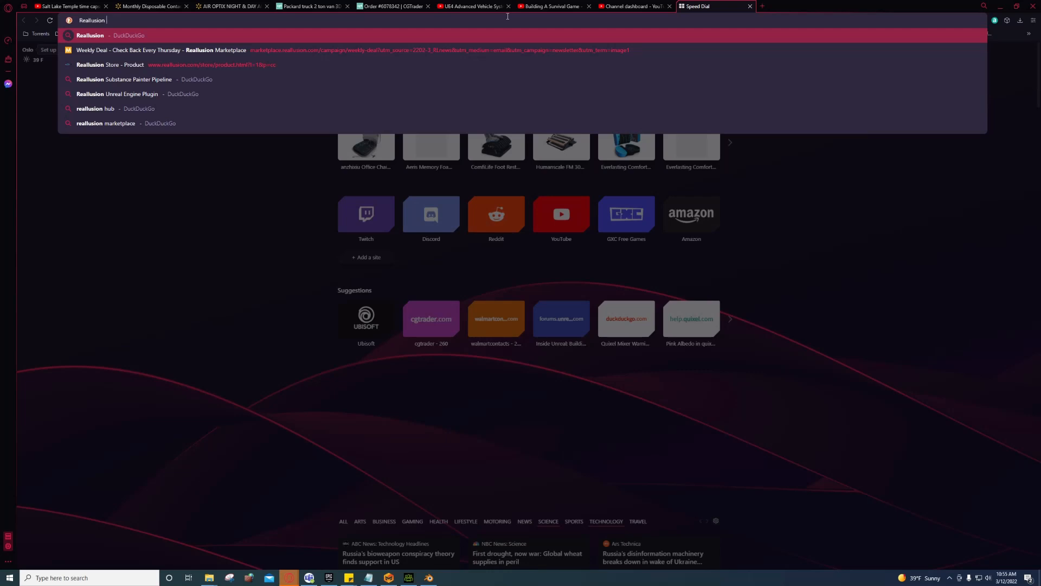
Step: Open the Character Creator Online Manual from the Help menu
left_click(409, 577)
left_click(235, 14)
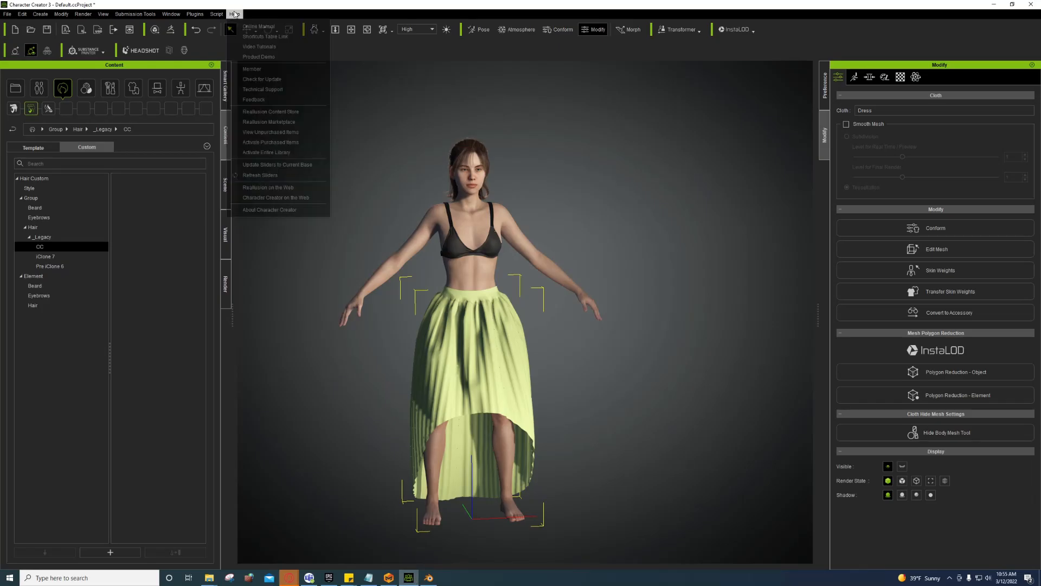
left_click(258, 27)
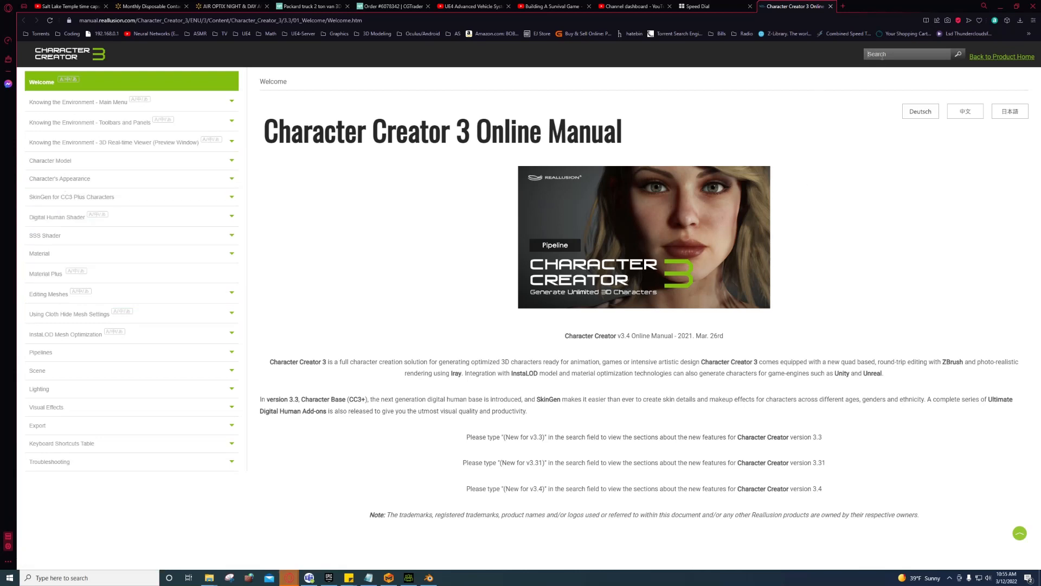
Step: Search the manual for 'Clothing' and skim the Layering Clothing, Cloth Template and Conforming pages
type("Clothing")
key("Return")
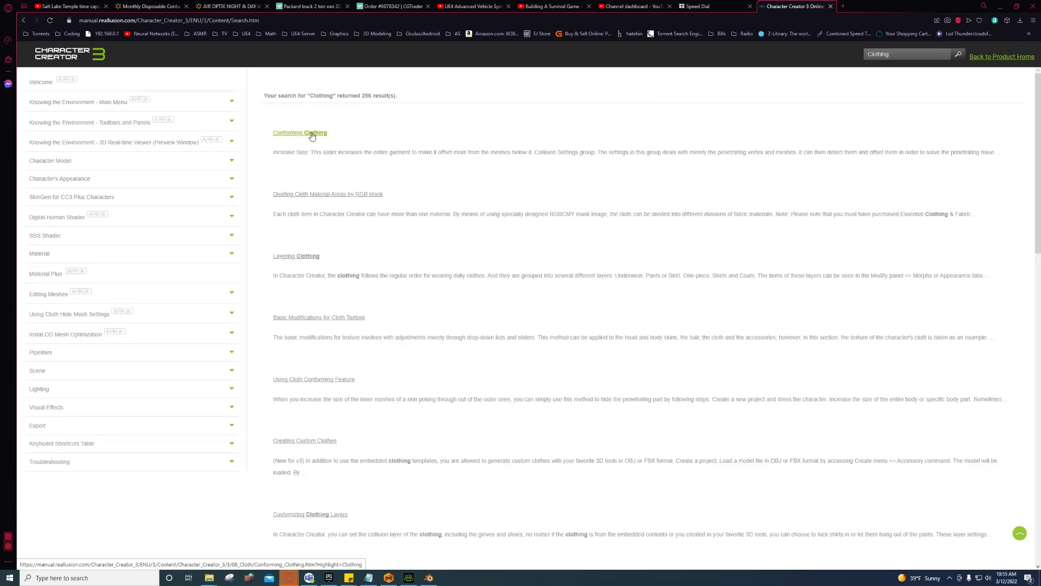
left_click(296, 257)
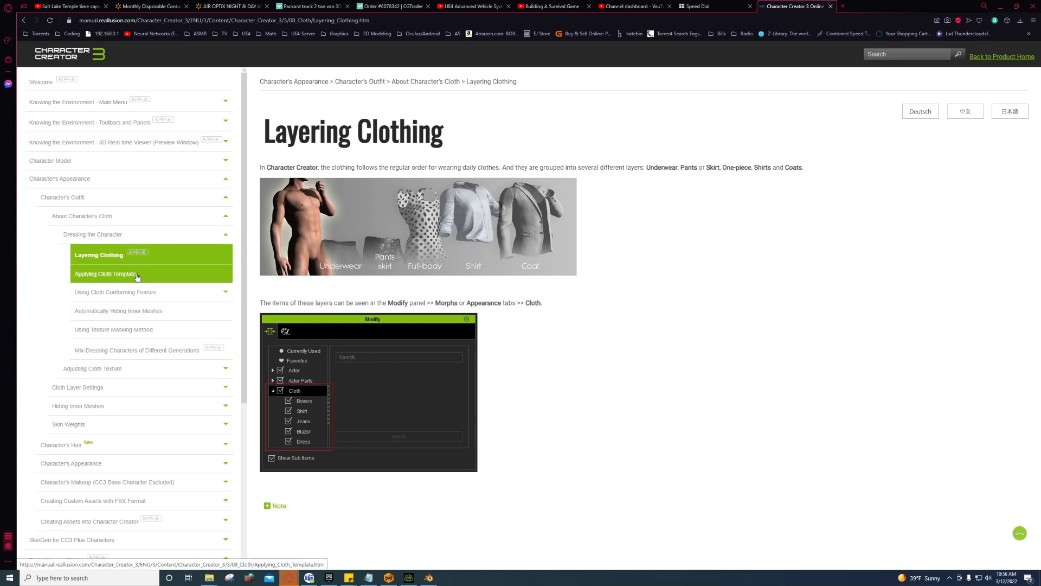
left_click(109, 274)
scroll(411, 353, "down", 15)
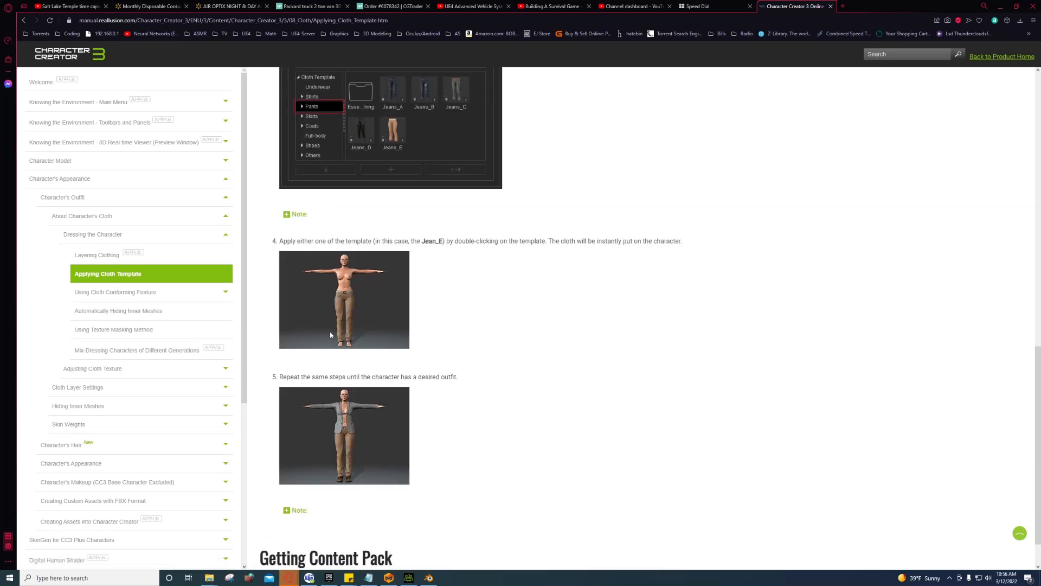
left_click(136, 297)
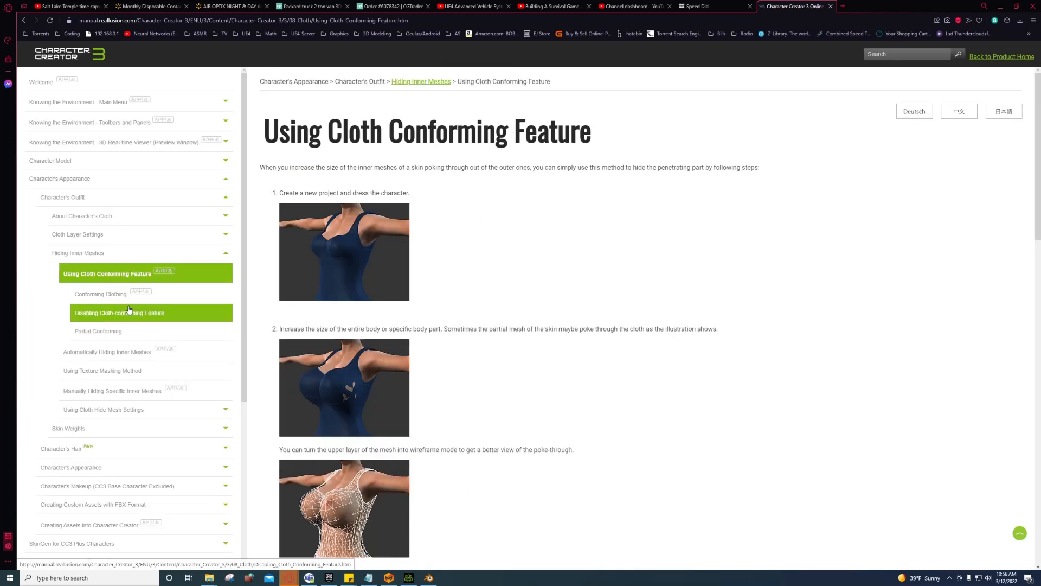
scroll(388, 360, "down", 2)
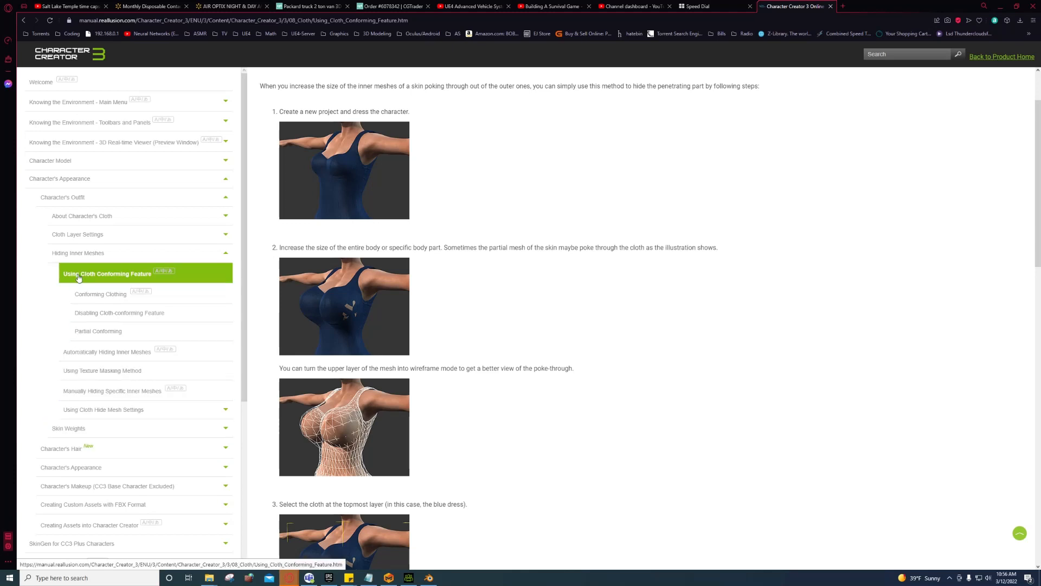
Step: Read the Assigning Layer for Outfit Compatibility page's layer table, then return to Character Creator
left_click(90, 234)
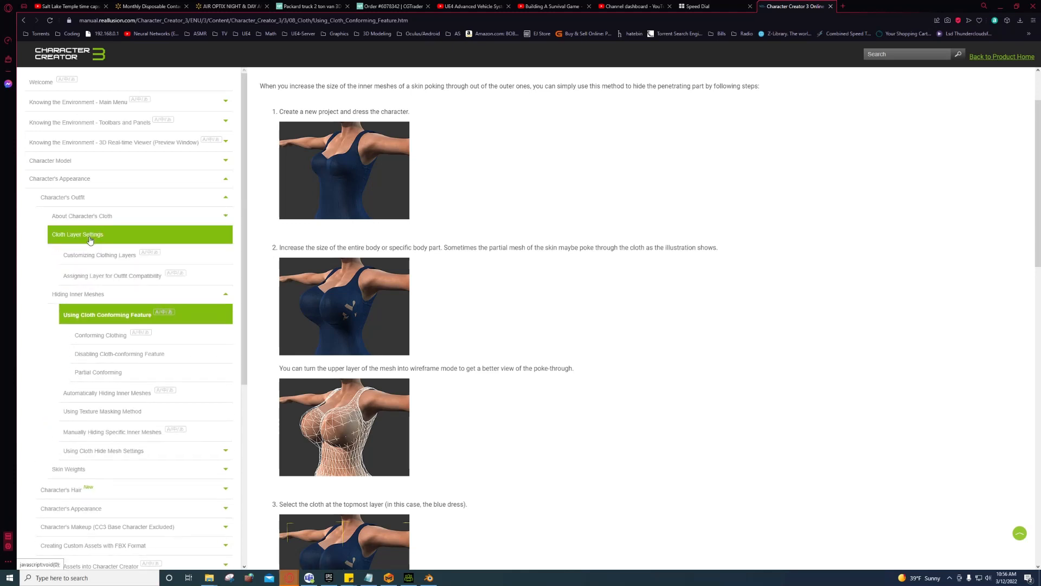
left_click(98, 278)
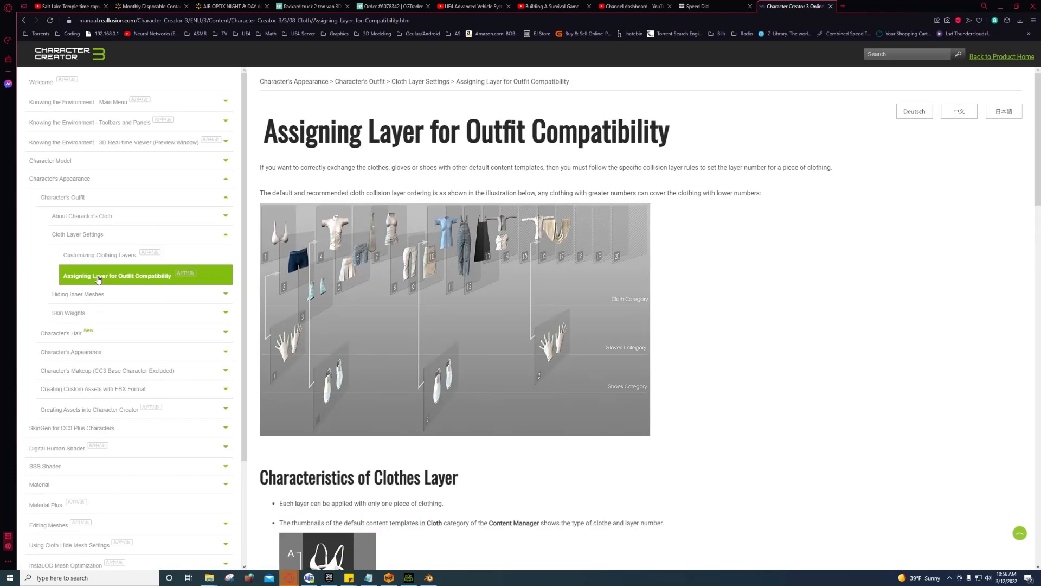
scroll(475, 370, "down", 12)
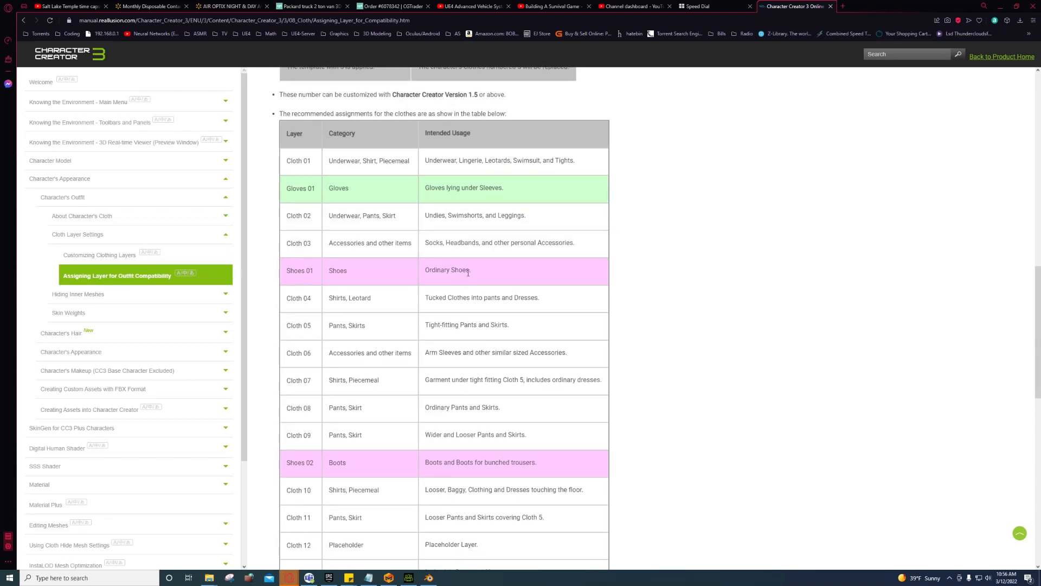
scroll(508, 245, "down", 6)
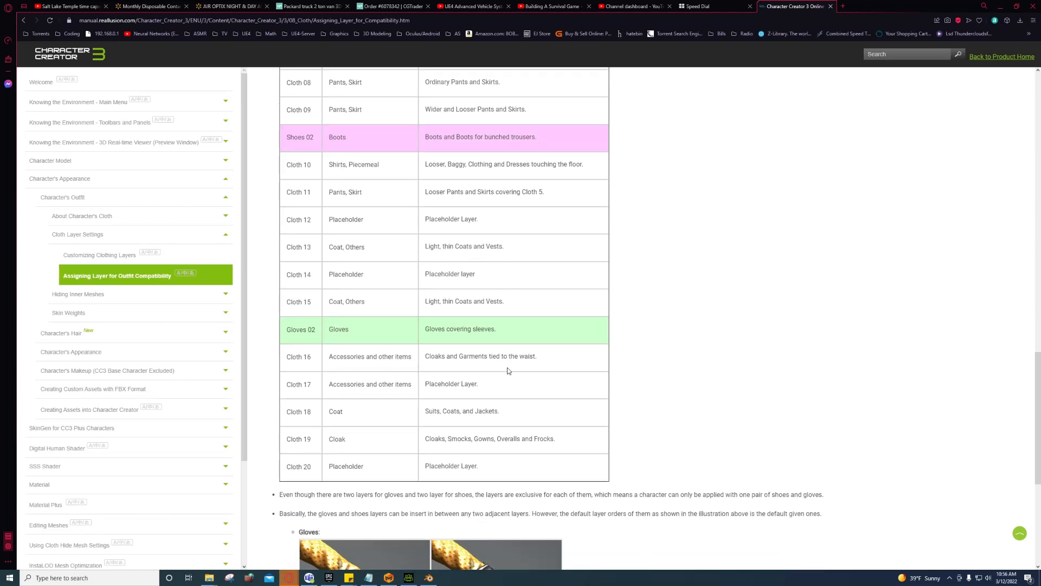
scroll(477, 394, "up", 2)
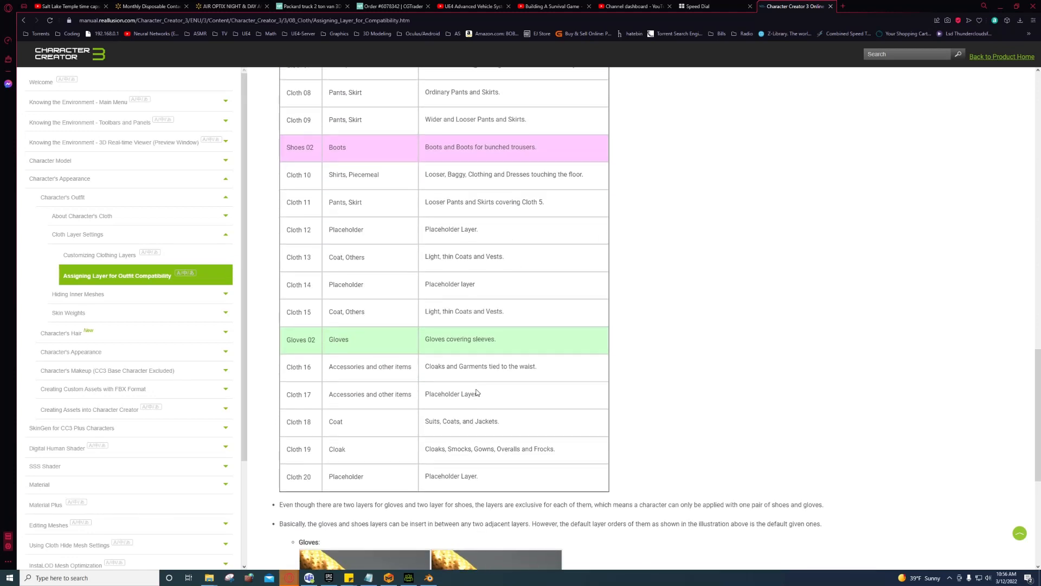
scroll(477, 384, "up", 1)
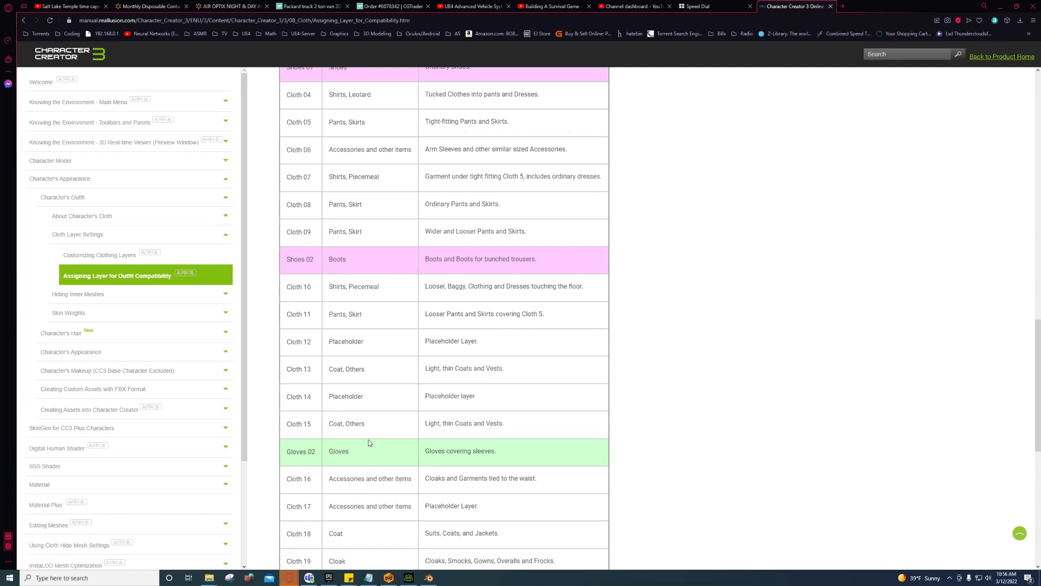
scroll(377, 394, "up", 1)
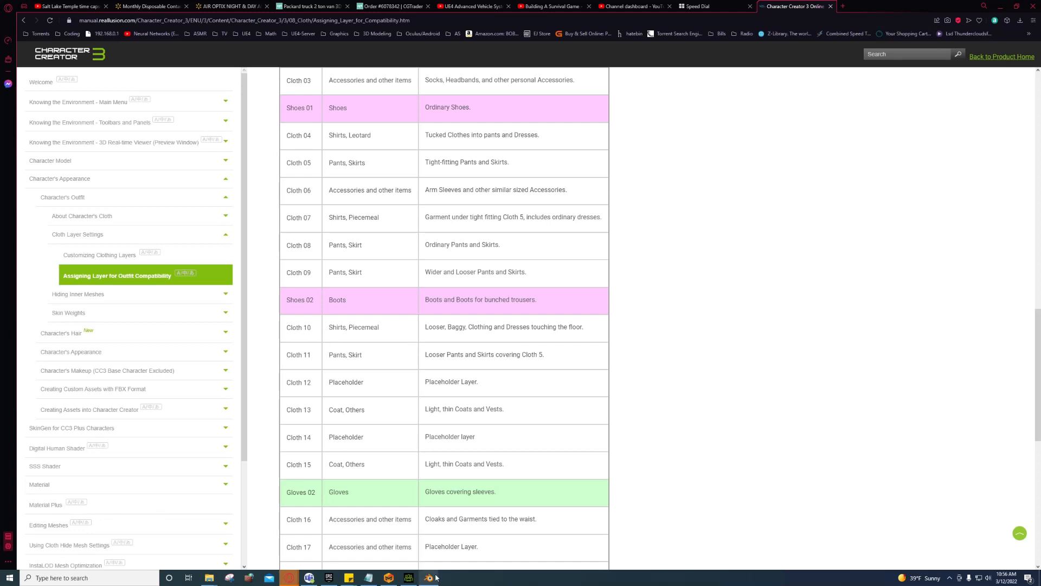
left_click(409, 578)
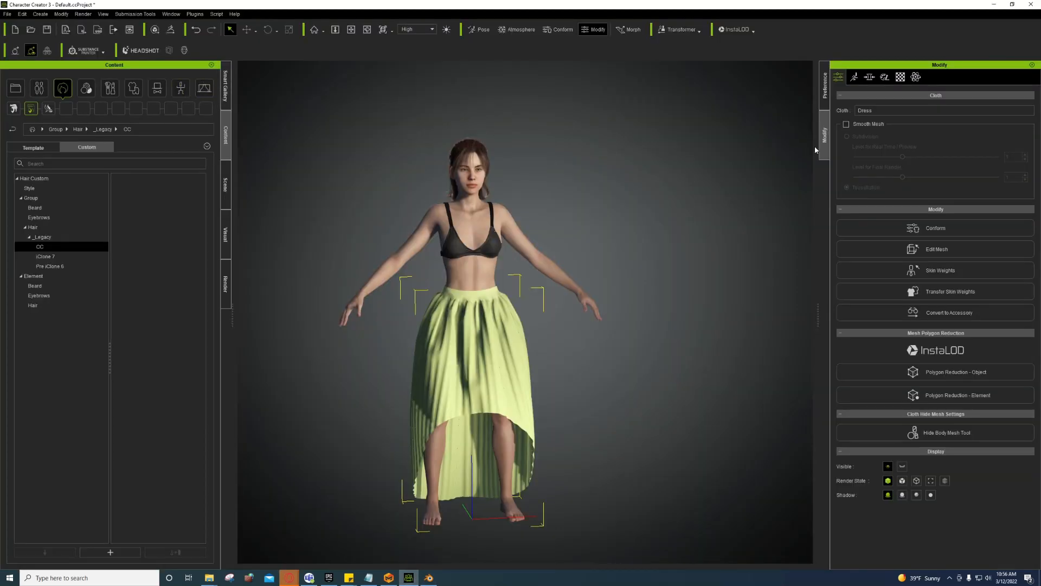
Step: Raise the Dress's collision order from 3 to 10 in Cloth Layer Settings, then show the custom Cloth library
left_click(79, 16)
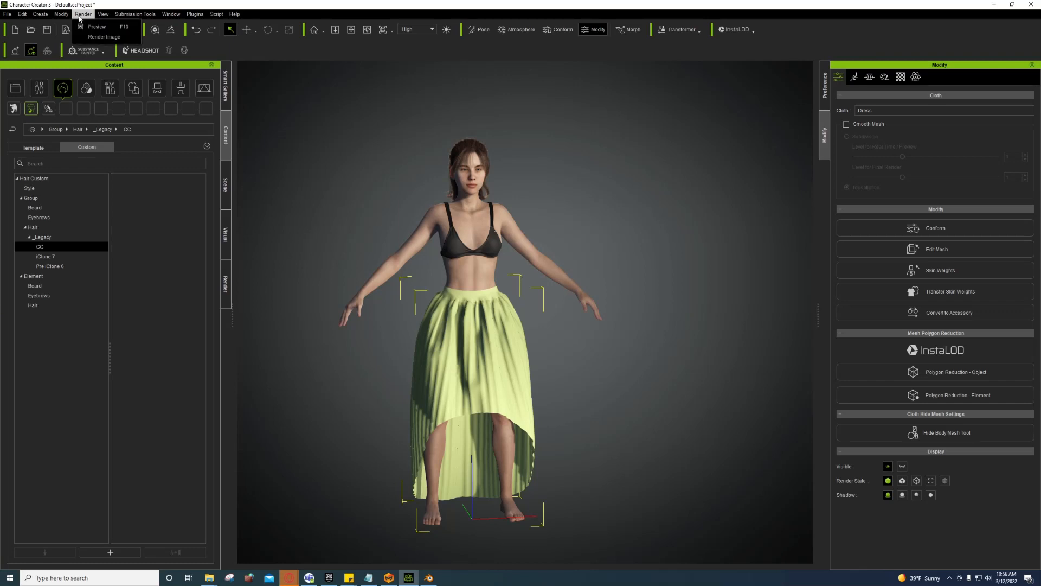
mouse_move(58, 16)
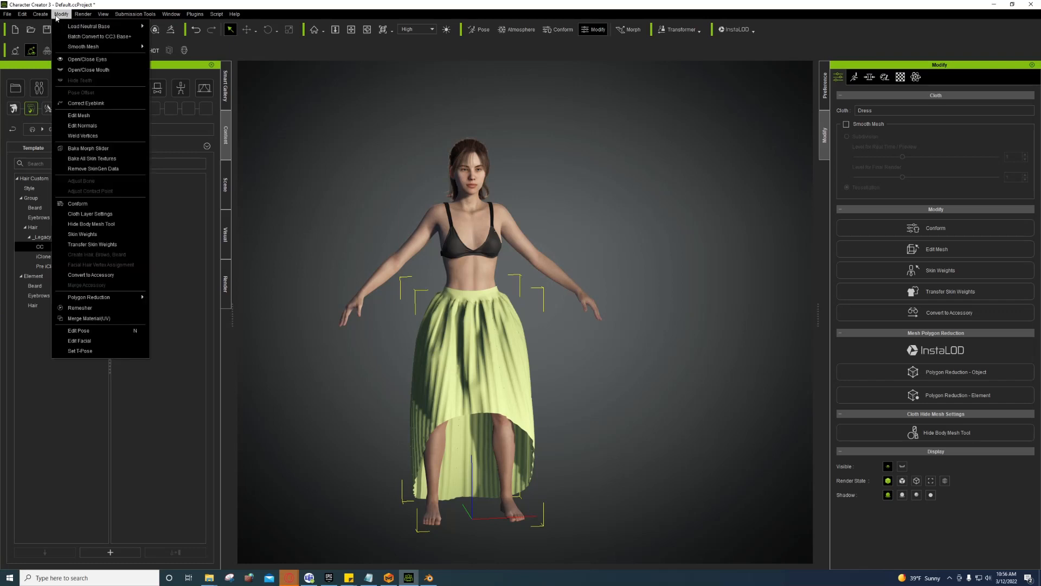
left_click(84, 215)
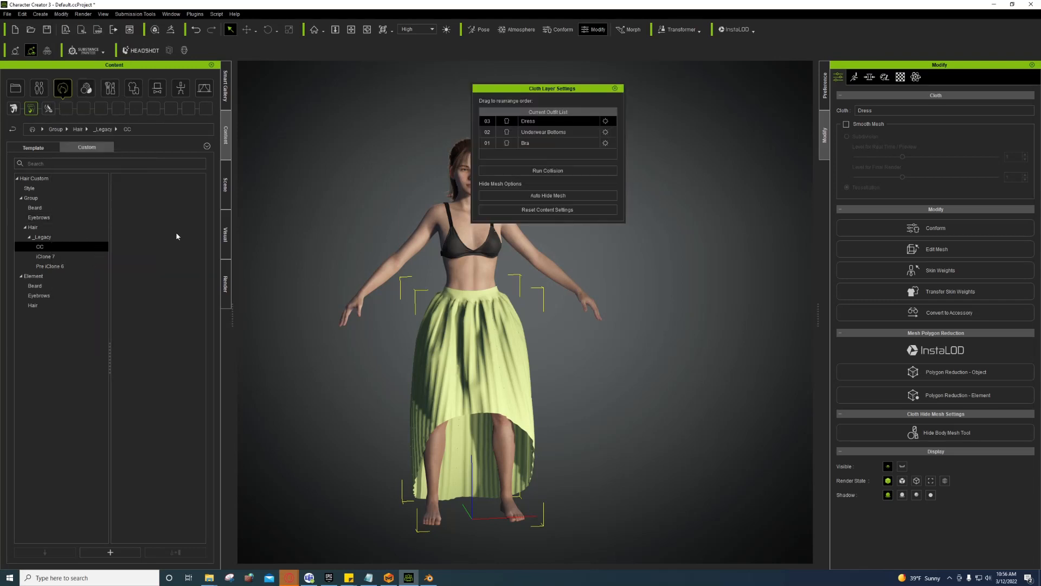
left_click_drag(510, 89, 593, 116)
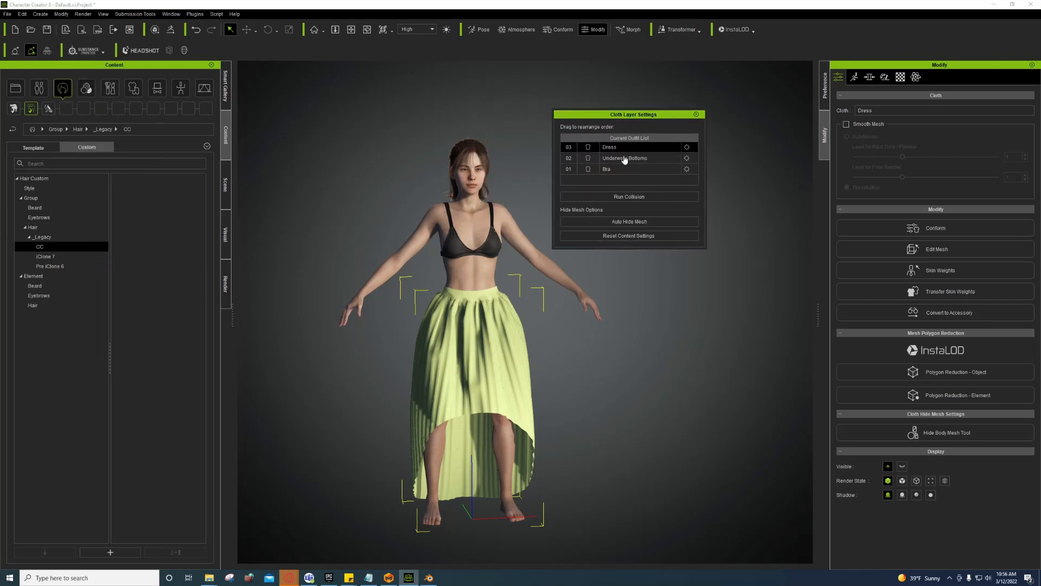
left_click(688, 148)
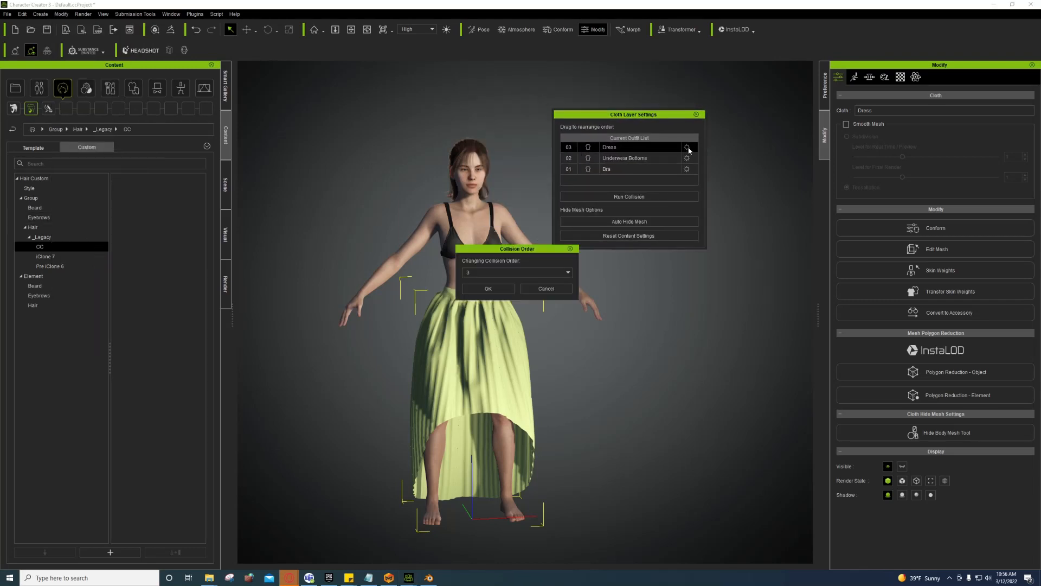
left_click(516, 272)
left_click(513, 337)
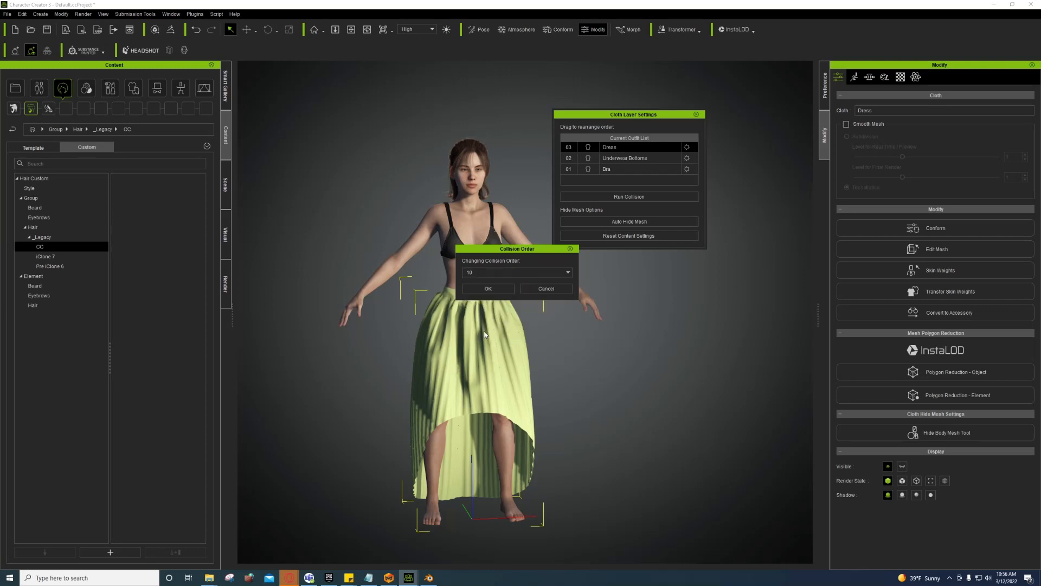
left_click(488, 288)
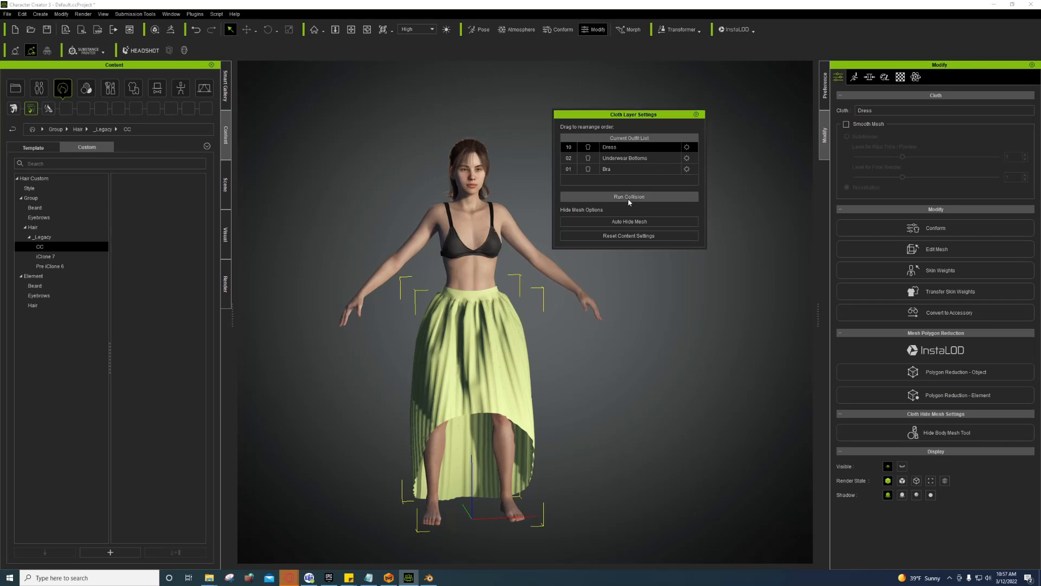
left_click(696, 114)
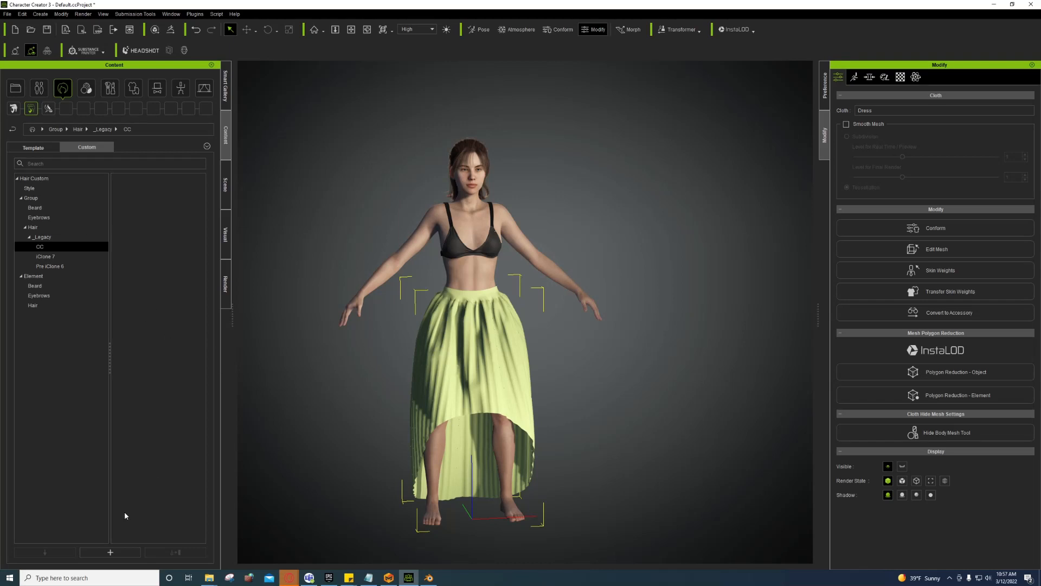
left_click(133, 88)
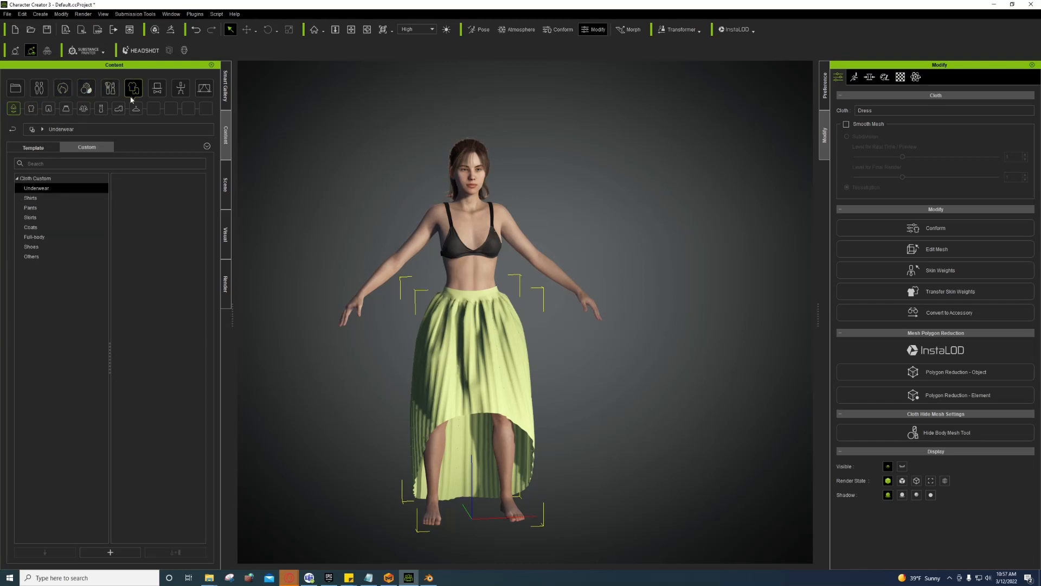
Step: Save the current Dress as a new named item in the custom Skirts category, then return to the online manual
left_click(38, 223)
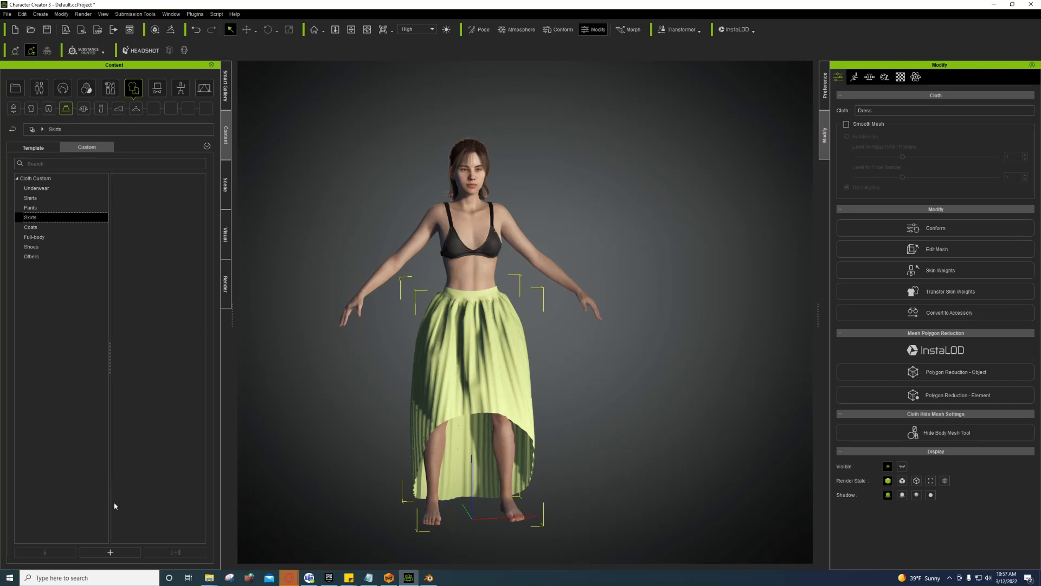
left_click(111, 552)
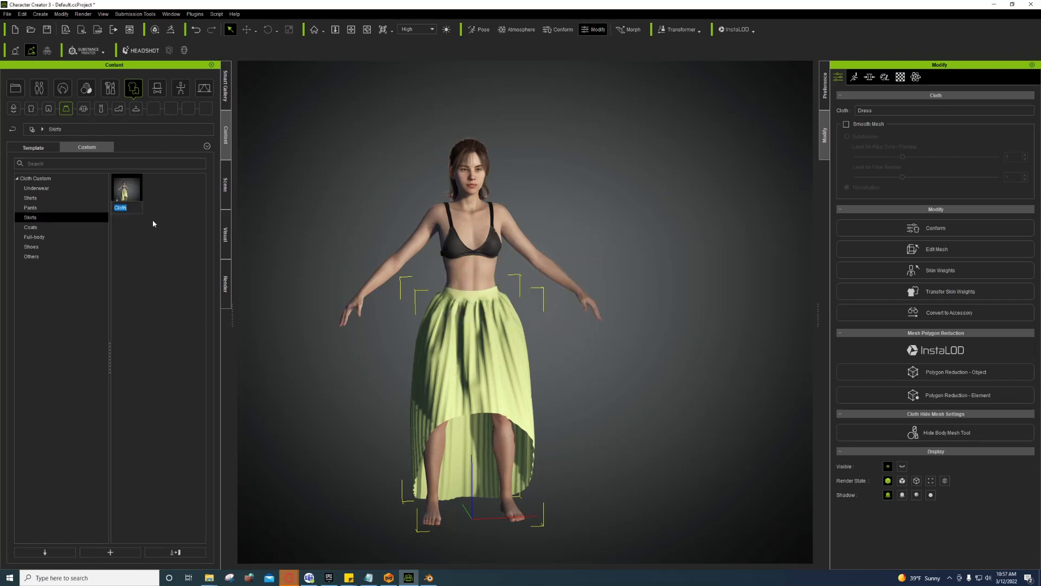
type("O")
key("Return")
left_click(428, 578)
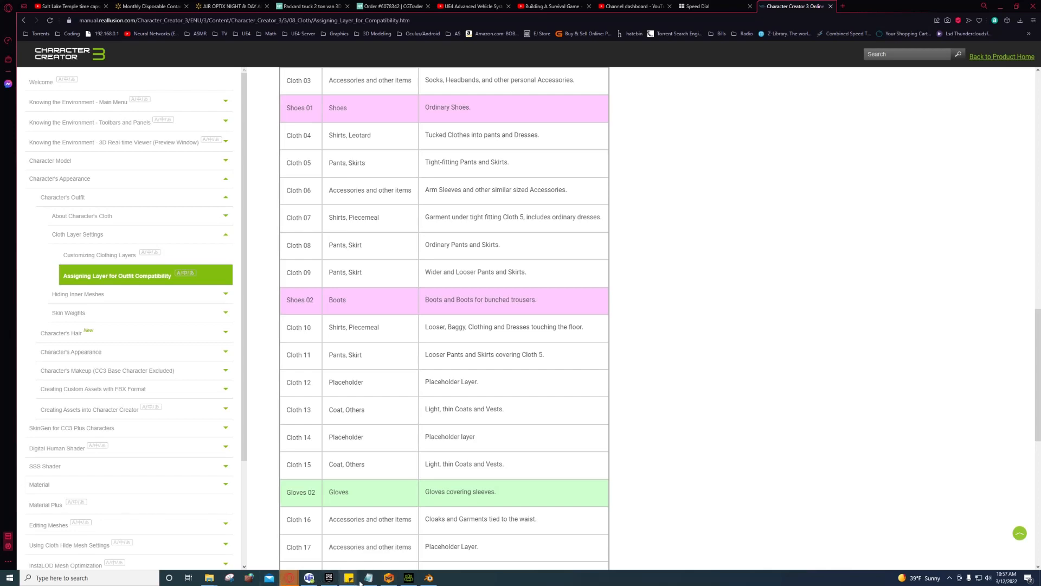
Step: Launch the A1_MD_CC_Unreal_Tut project in Unreal Editor and create a new folder under Content
mouse_move(396, 582)
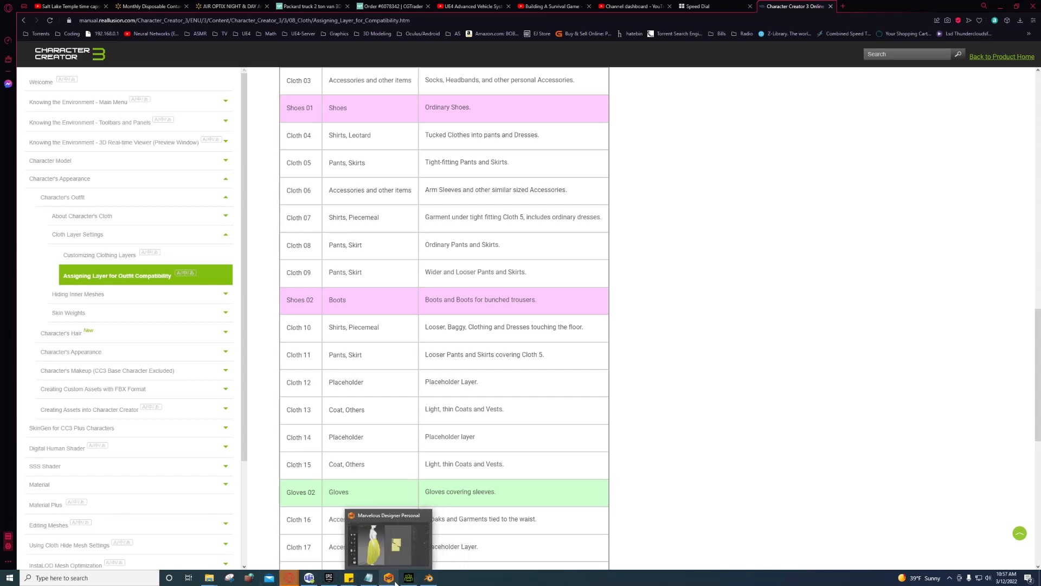
left_click(329, 574)
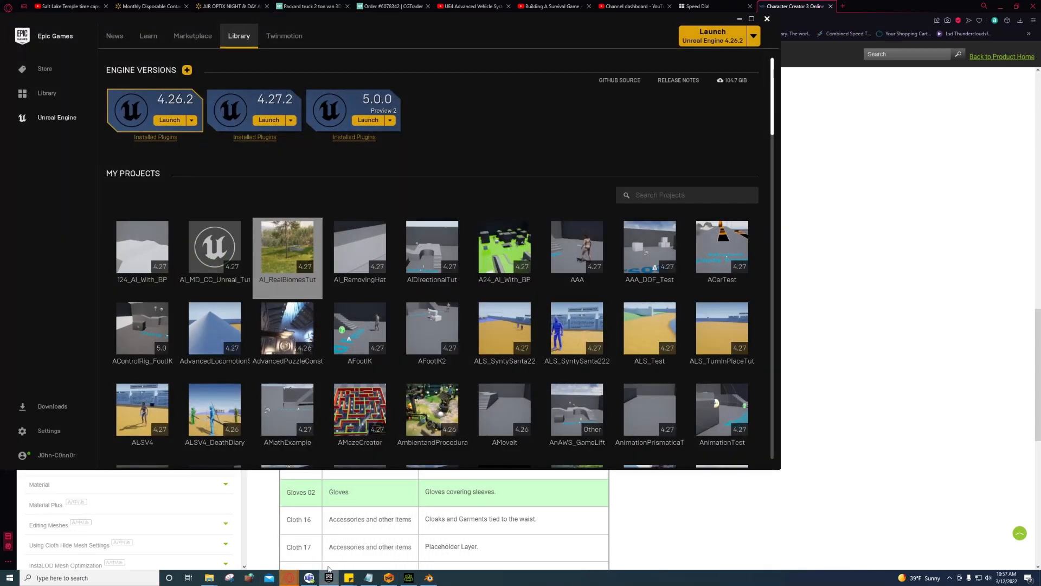
left_click(329, 576)
mouse_move(220, 574)
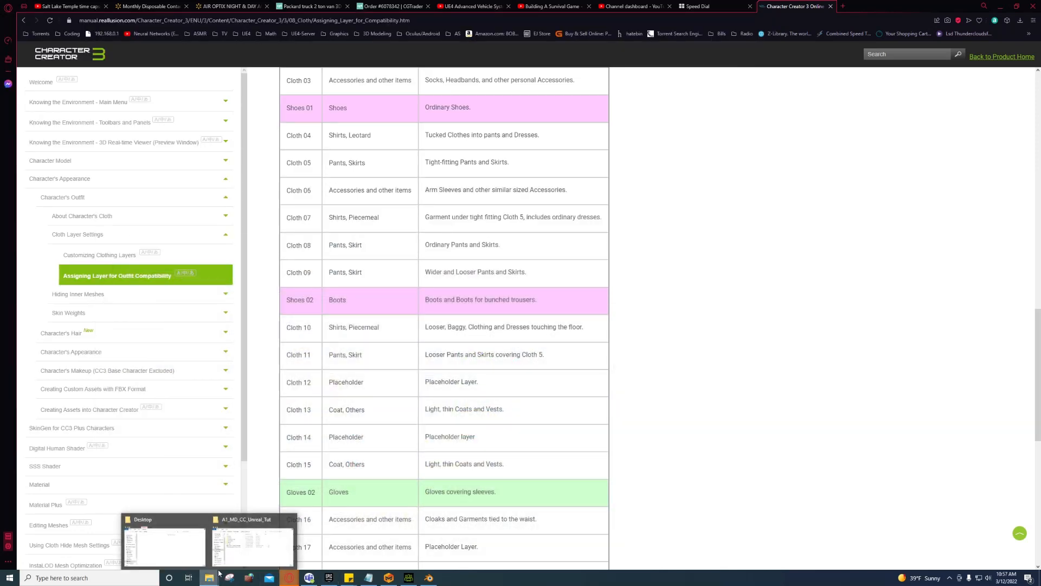
left_click(250, 546)
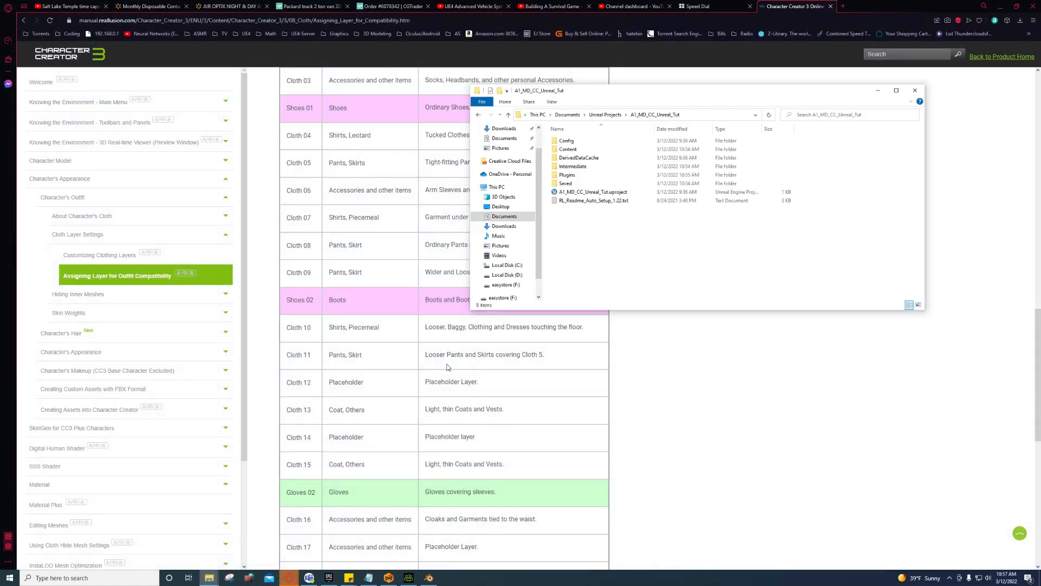
left_click(591, 193)
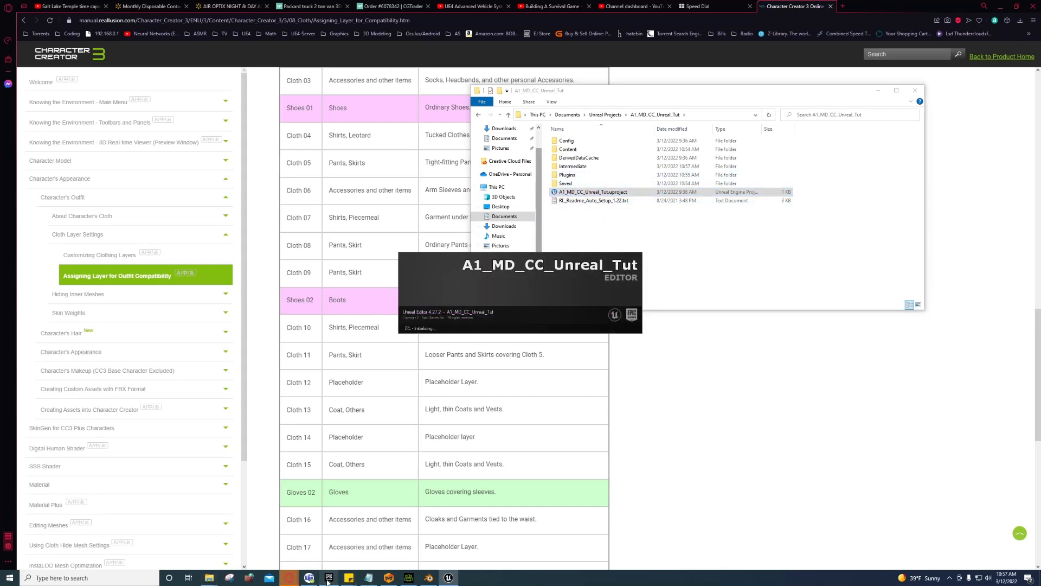
mouse_move(328, 582)
left_click(915, 91)
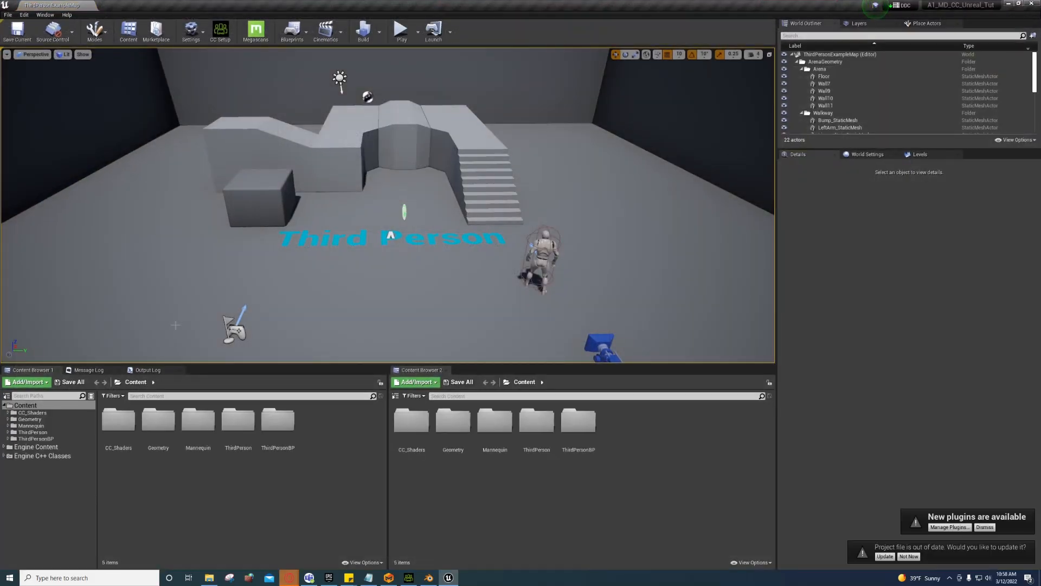
right_click(25, 405)
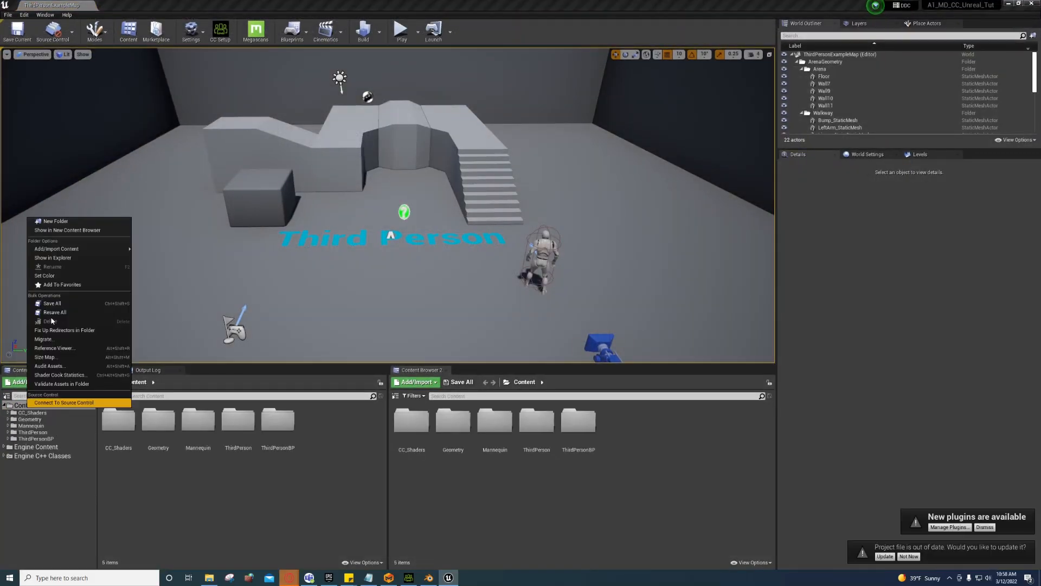
left_click(59, 222)
Step: Name the new folder CC_Player
type("d")
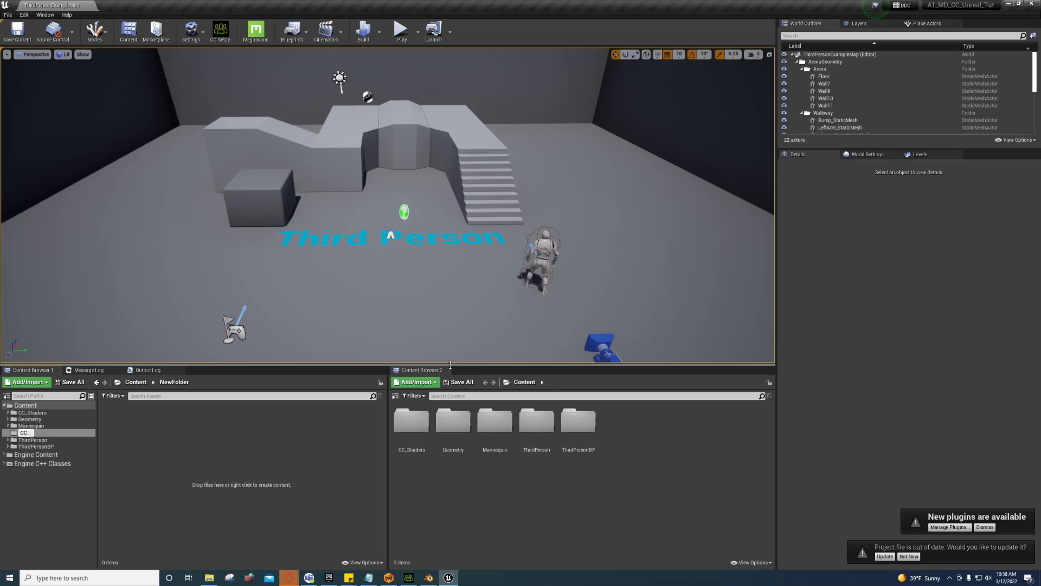
type("_Player")
key("Return")
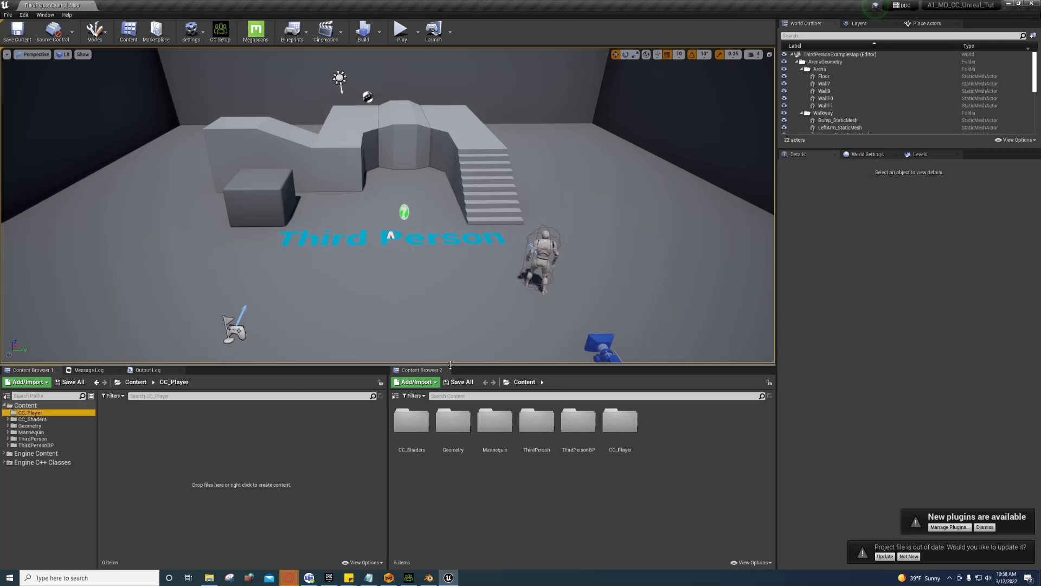
Step: Import Female_Unreal.Fbx from the Desktop's AMDChar folder into CC_Player
right_click(275, 426)
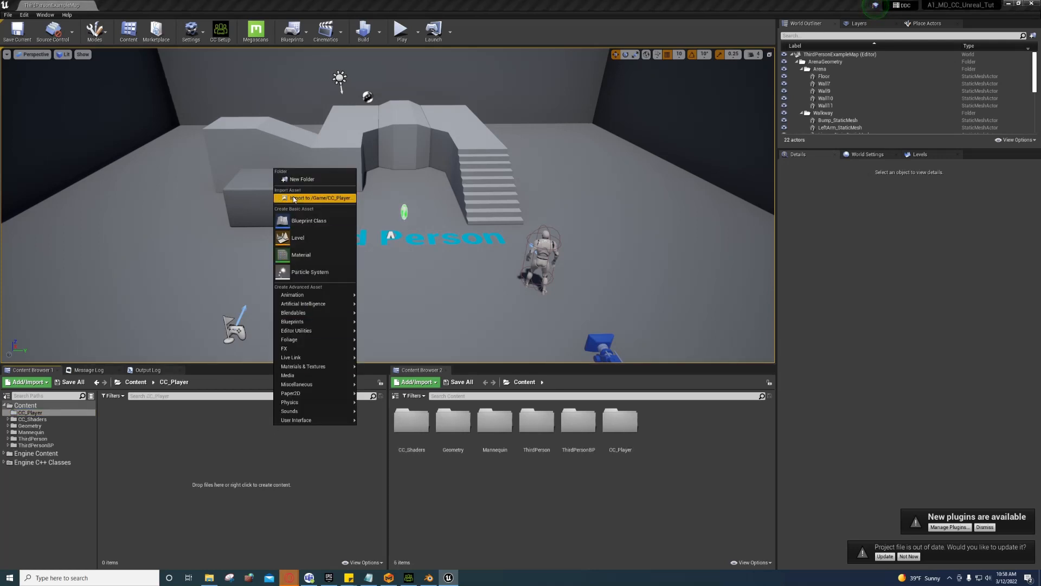
left_click(317, 198)
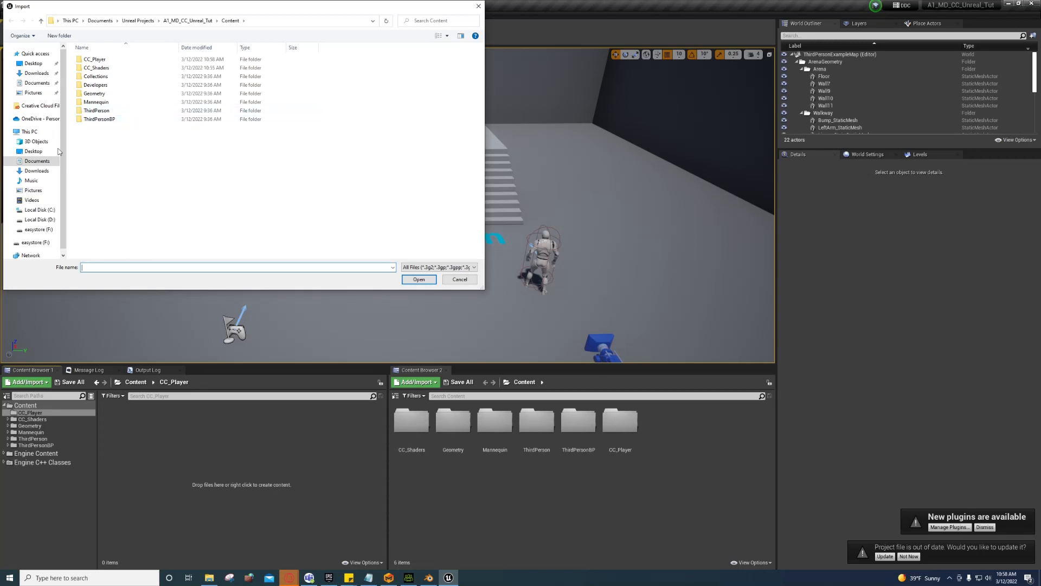
left_click(37, 152)
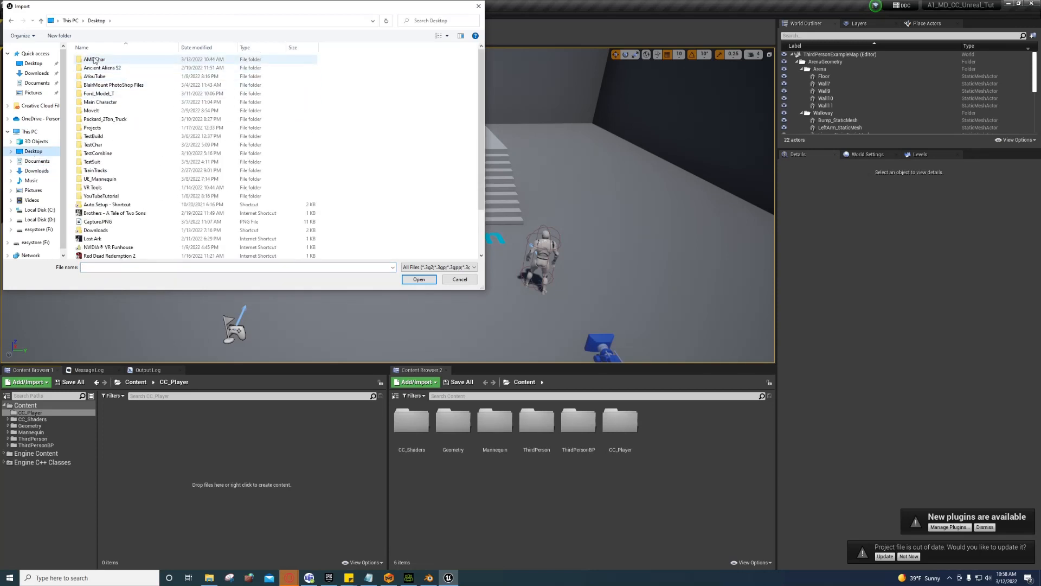
double_click(94, 60)
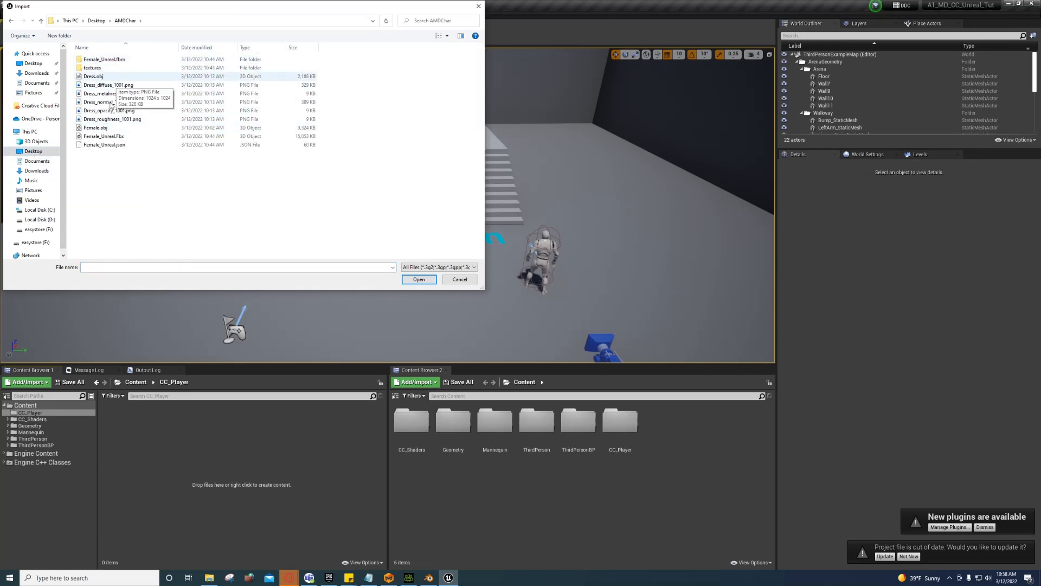
left_click(112, 137)
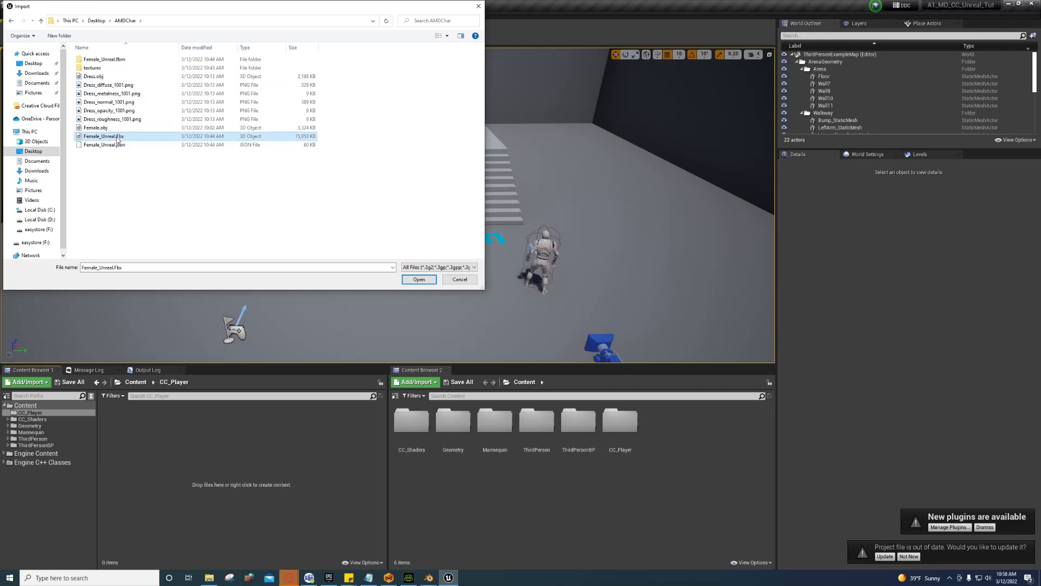
double_click(118, 140)
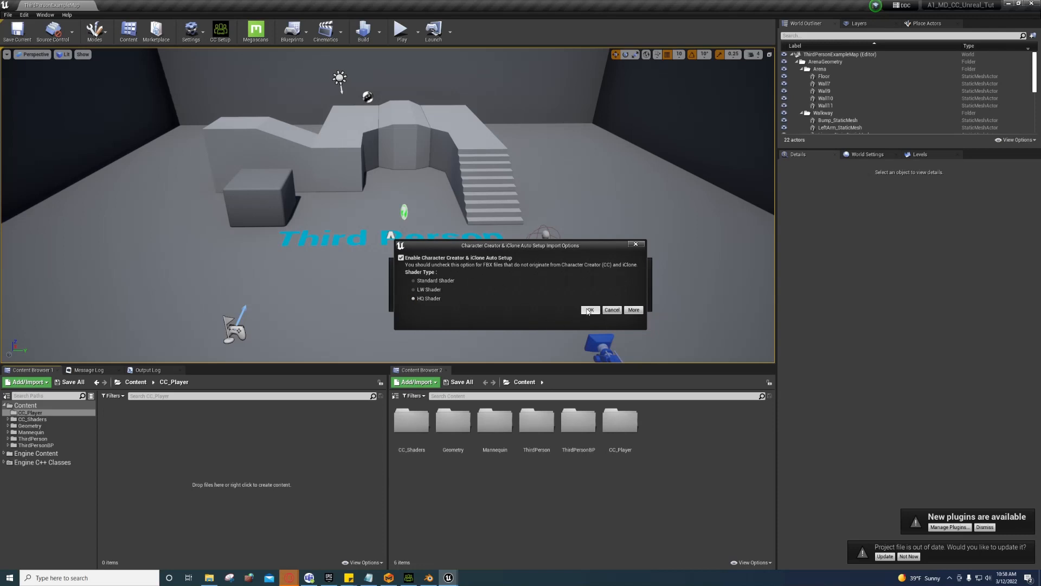
Step: Accept the HD shader auto setup and review the advanced mesh import options
left_click(588, 310)
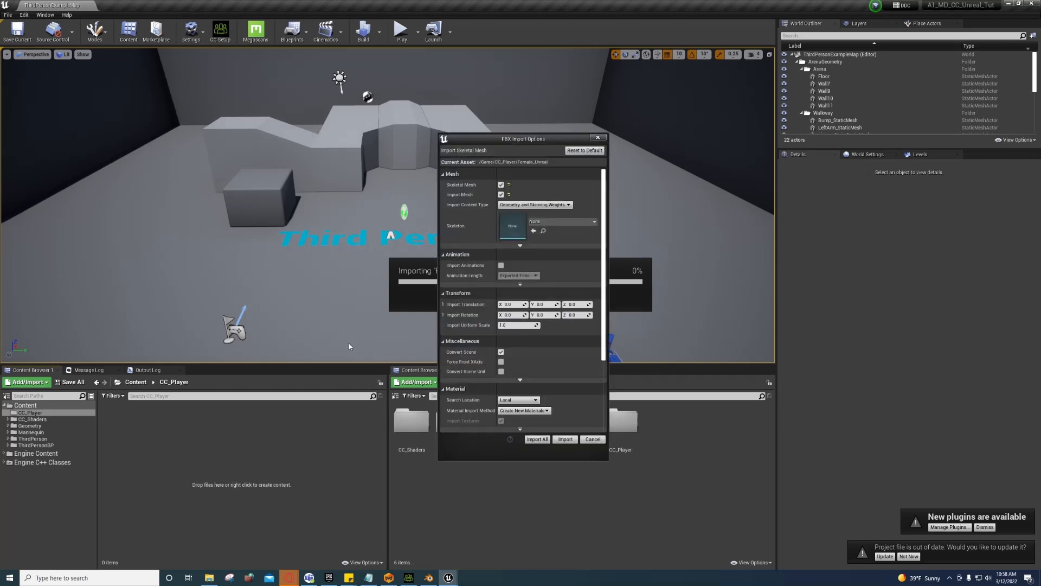
left_click(519, 245)
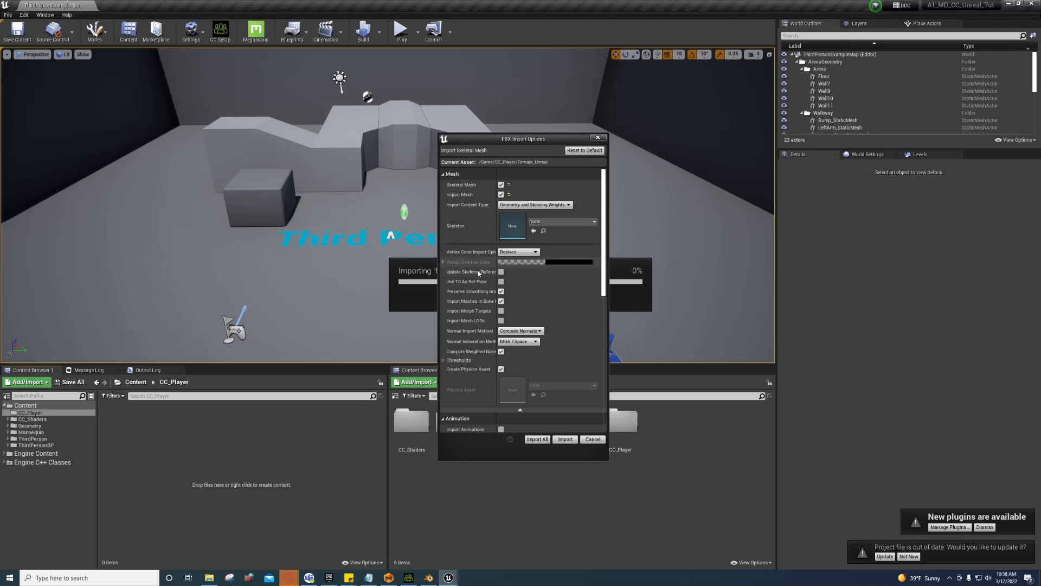
scroll(478, 268, "down", 1)
scroll(478, 268, "up", 1)
left_click(520, 410)
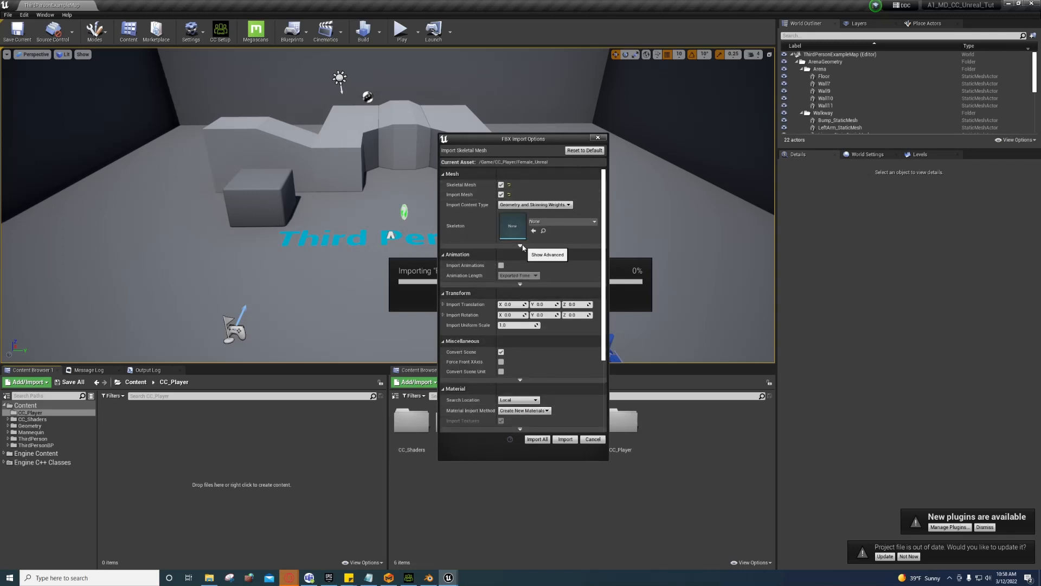
Step: Enable Use T0 As Ref Pose and Import Morph Targets, leave mesh LODs off, and import all
left_click(521, 246)
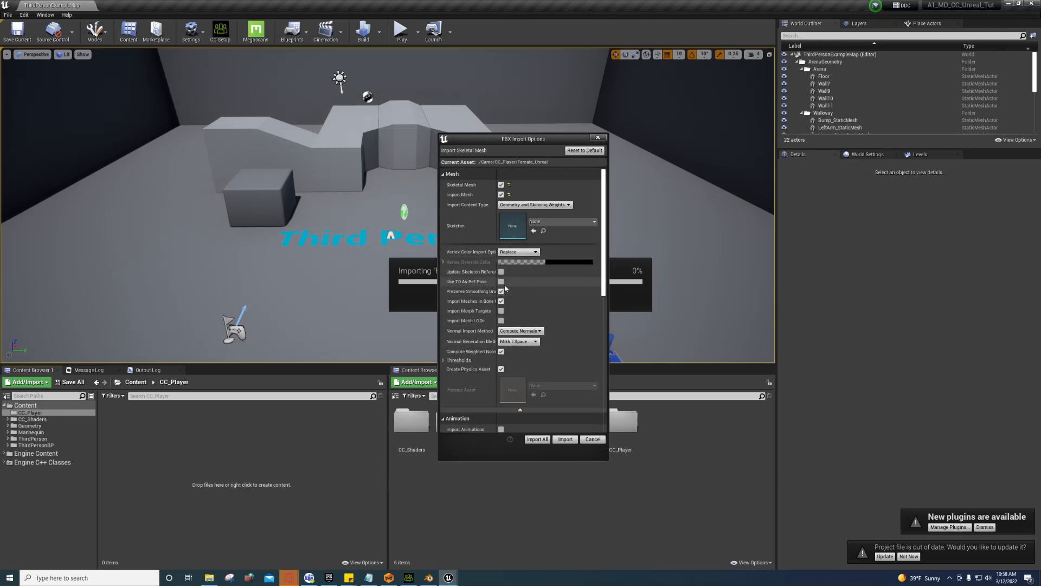
left_click(501, 283)
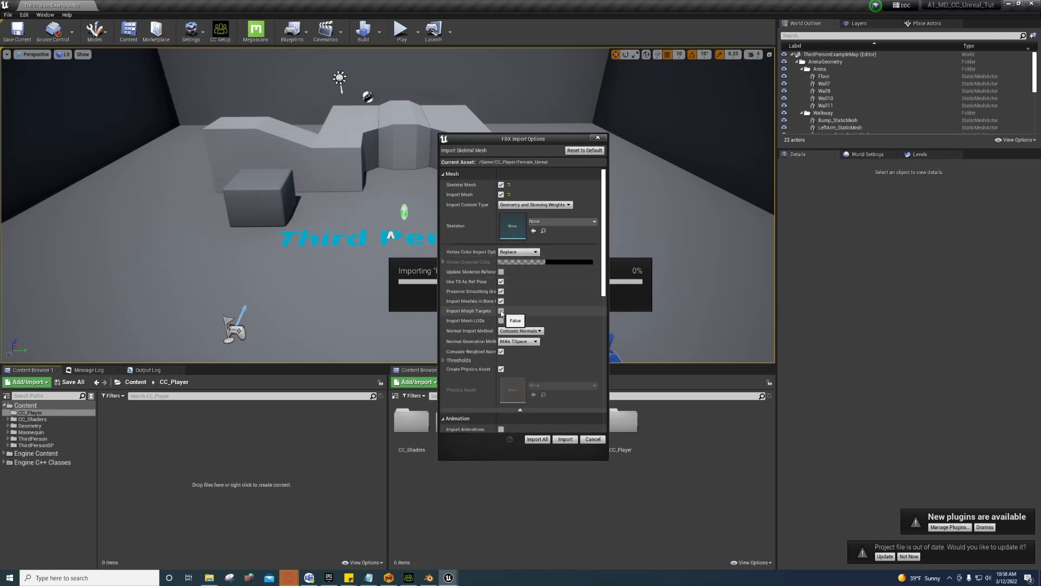
left_click(501, 311)
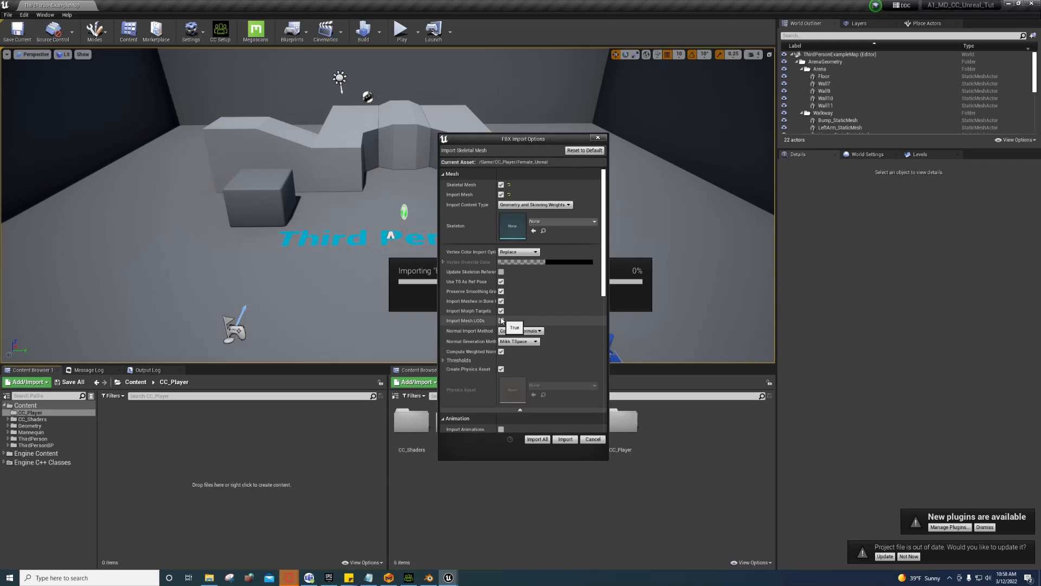
left_click(502, 321)
left_click(502, 320)
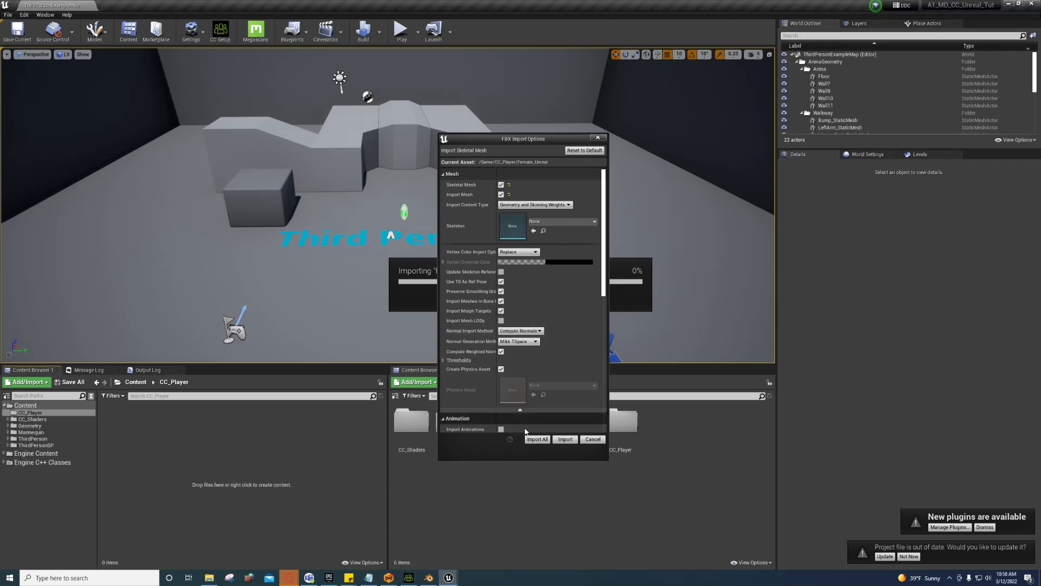
left_click(534, 440)
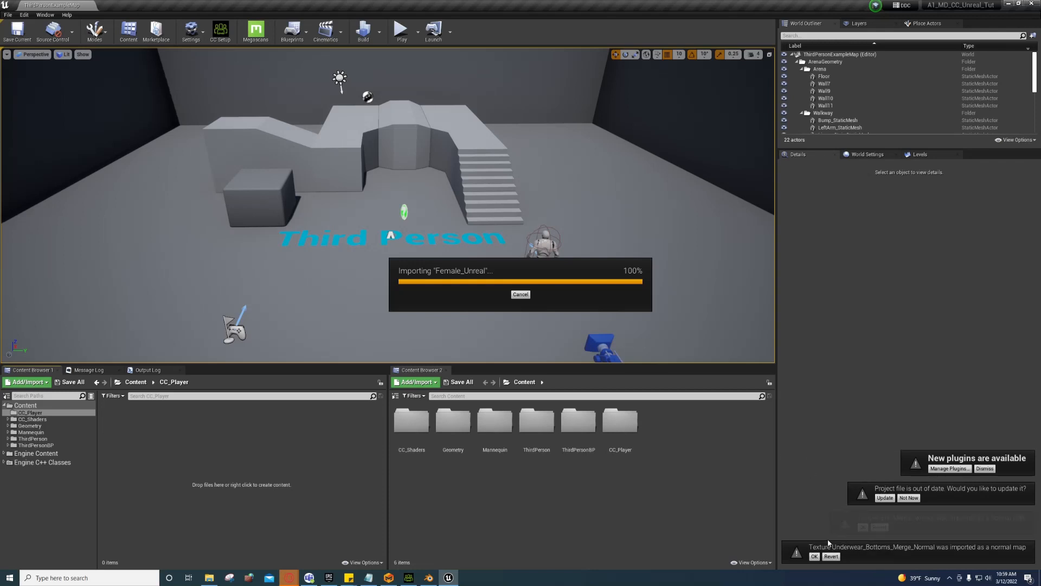
Step: Dismiss the normal map notice, update the project file, and open the Female_Unreal skeletal mesh
left_click(814, 557)
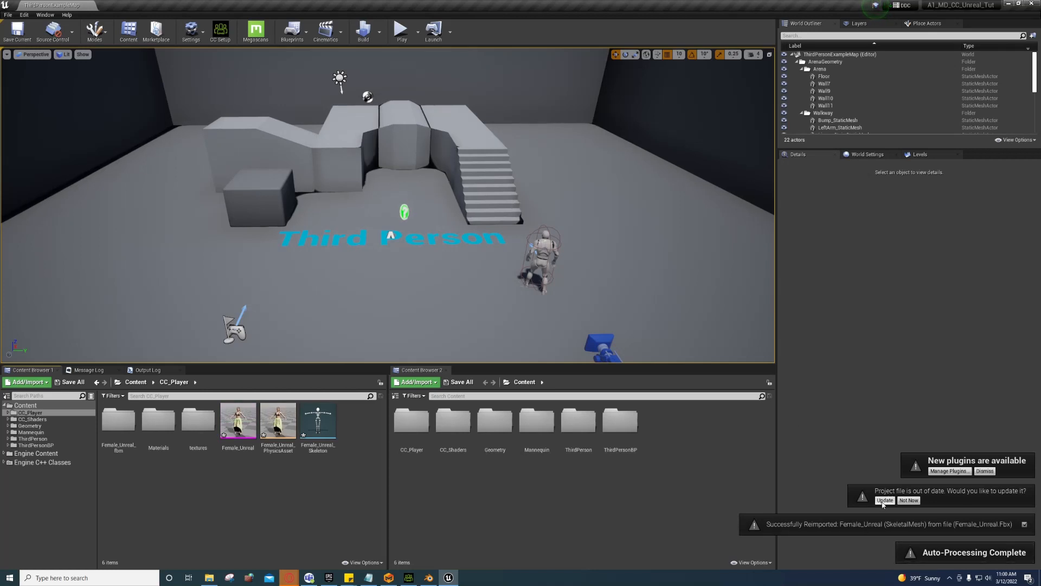
left_click(884, 501)
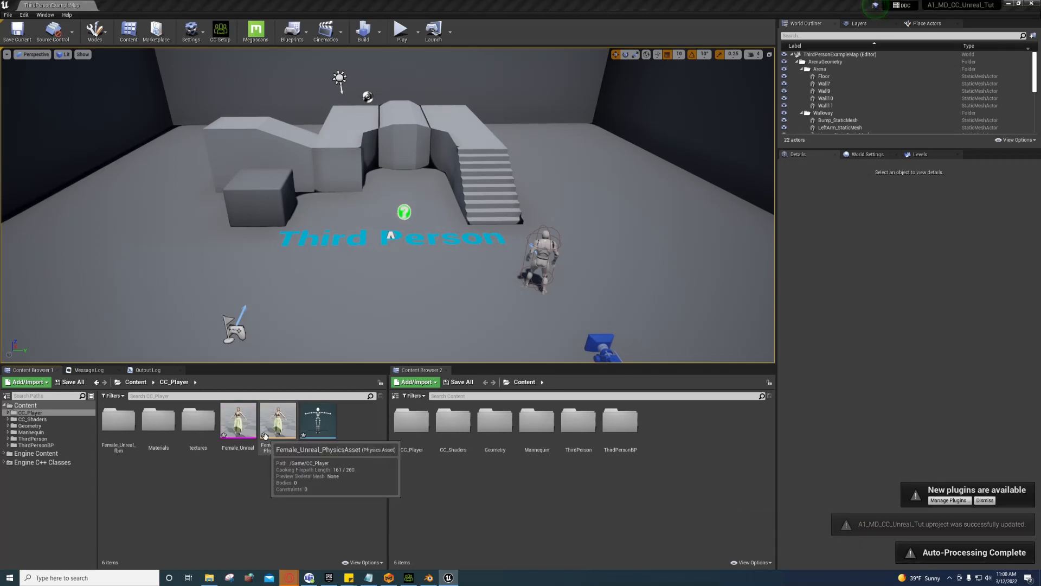
left_click(228, 419)
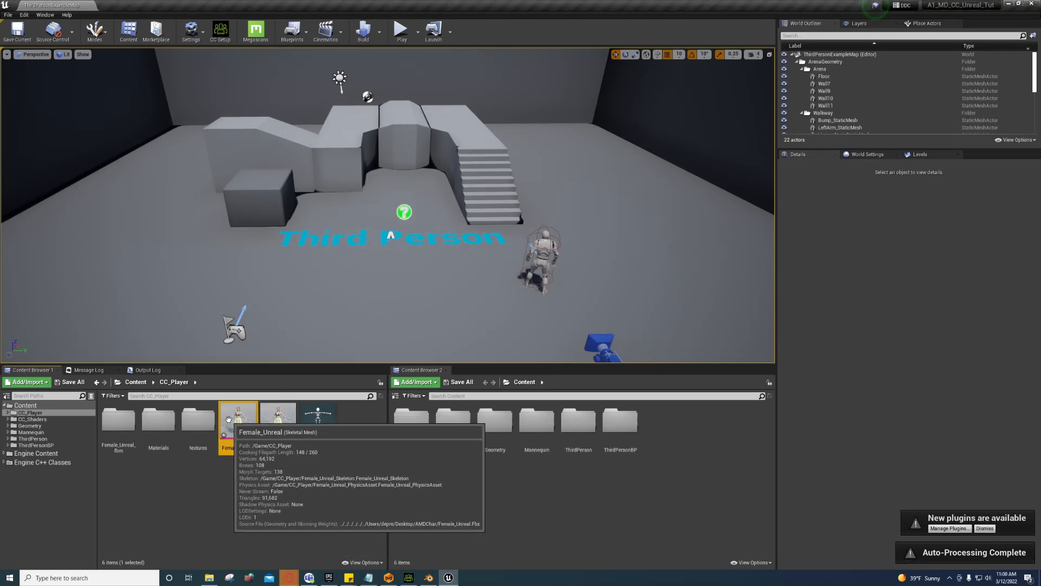
double_click(229, 419)
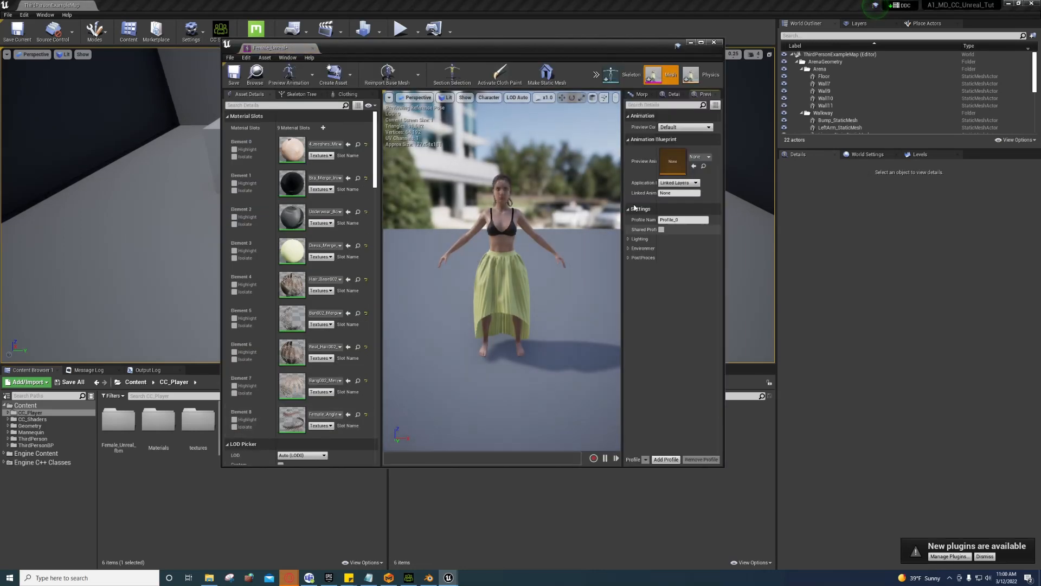
Step: Maximize the Female_Unreal mesh editor and bring up the Clothing panel
left_click(701, 42)
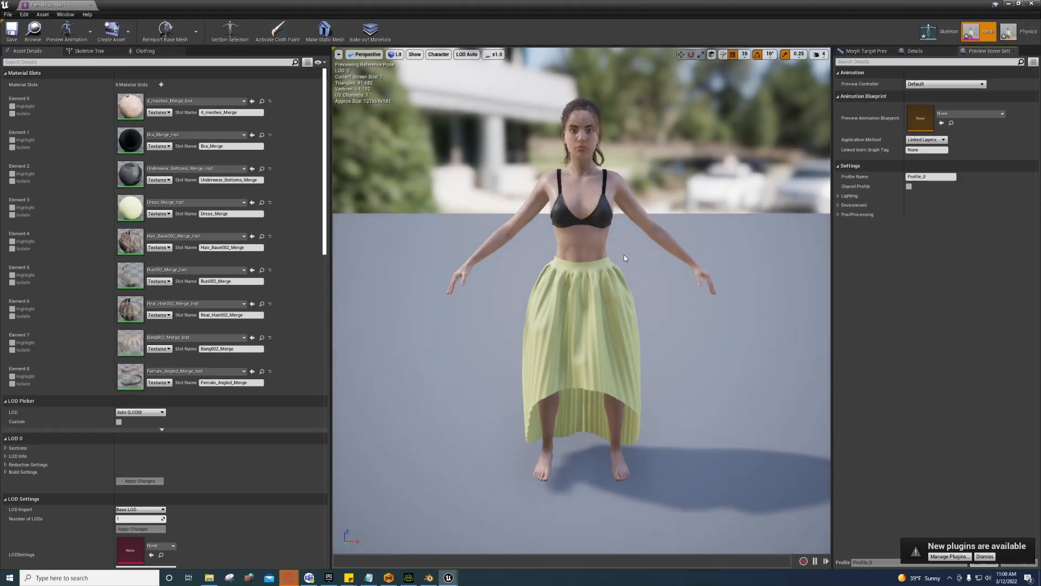
left_click_drag(625, 258, 592, 316)
left_click(590, 316)
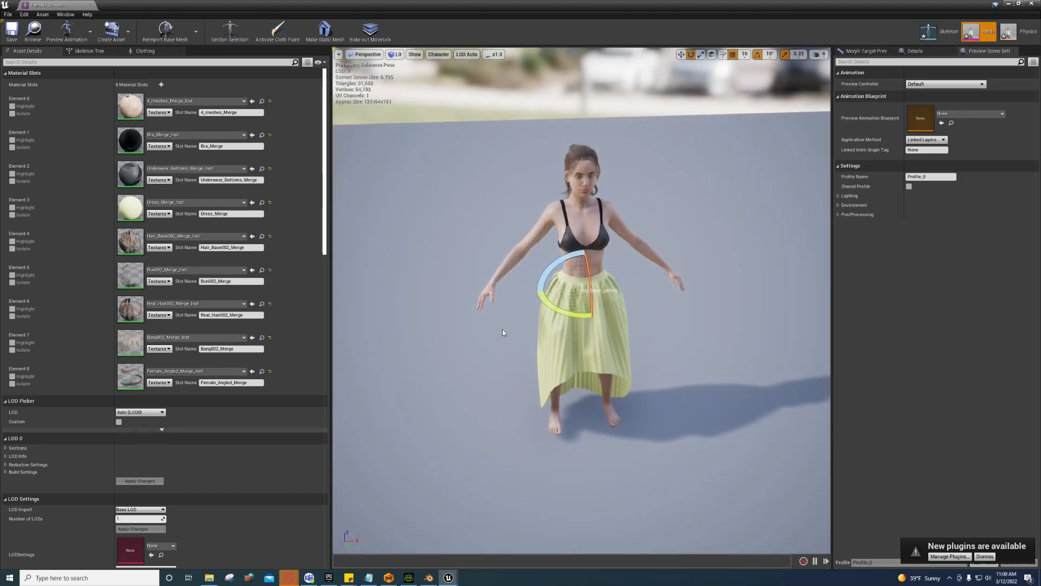
left_click(142, 51)
left_click(65, 14)
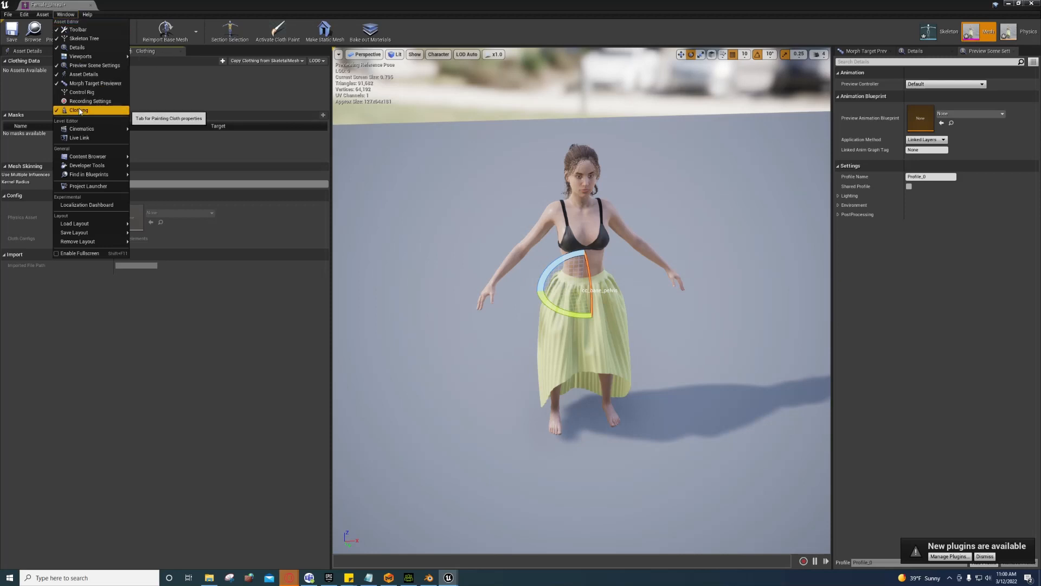
left_click(66, 14)
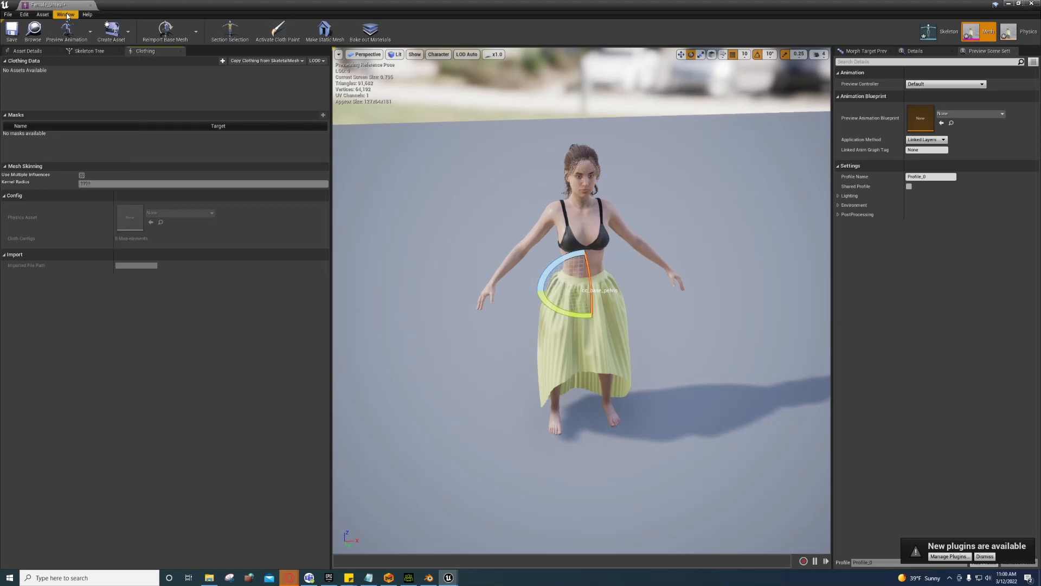
mouse_move(146, 51)
left_mouse_down()
mouse_move(271, 144)
mouse_move(149, 72)
mouse_move(144, 51)
left_mouse_up()
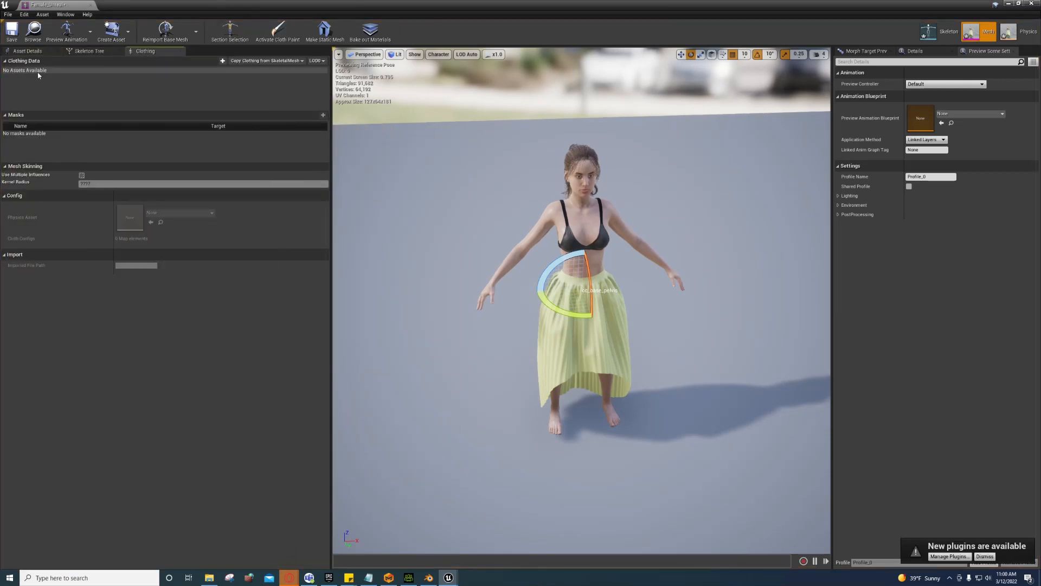
Step: Orbit around the character to inspect the skirt and confirm no clothing data assets exist
left_click_drag(563, 376, 557, 346, "alt")
left_click(557, 346)
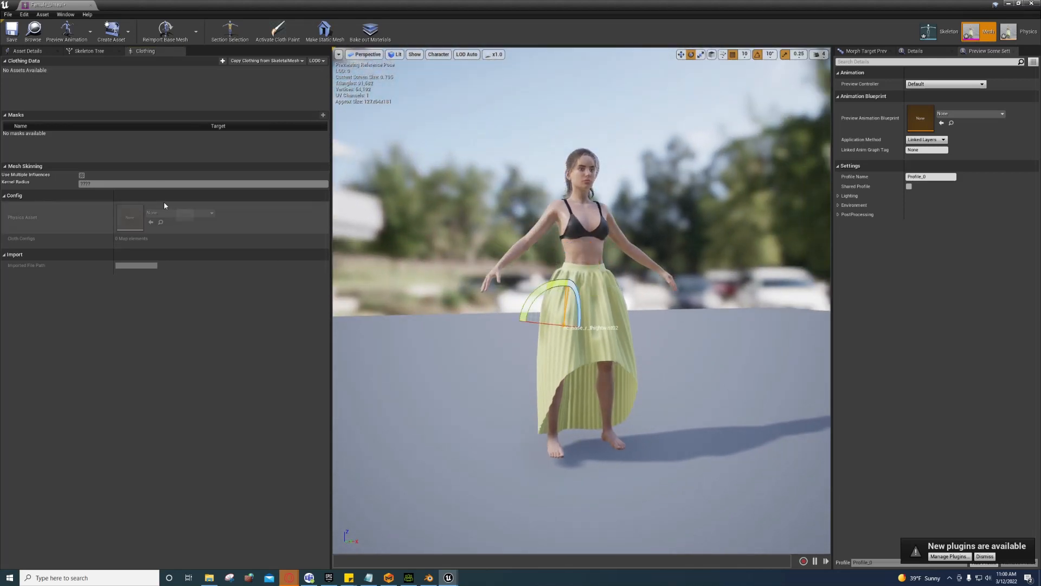
scroll(442, 260, "up", 5)
scroll(442, 265, "down", 2)
left_click_drag(443, 265, 435, 258, "alt")
left_click(29, 72)
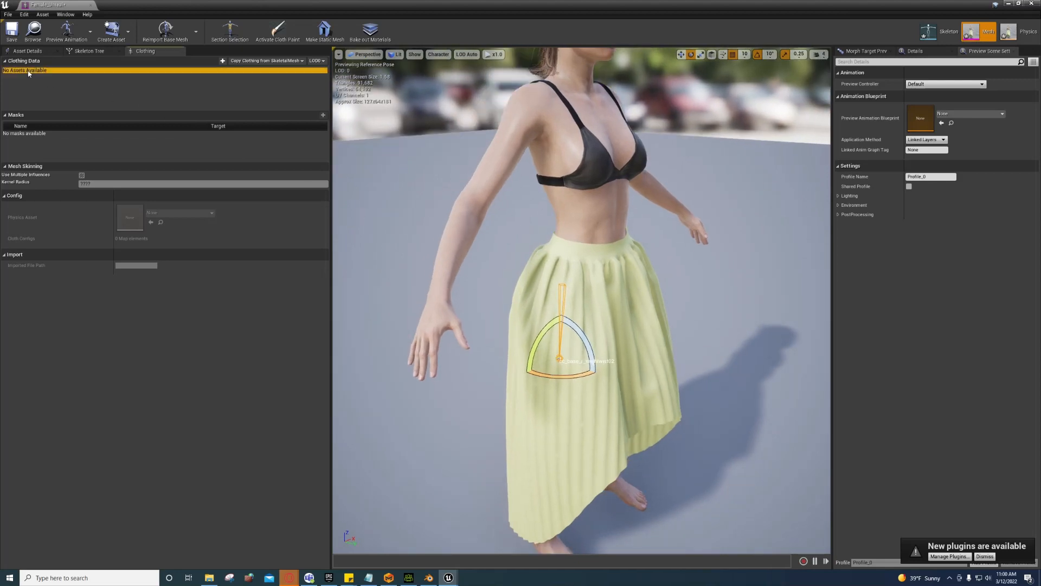
scroll(607, 282, "down", 8)
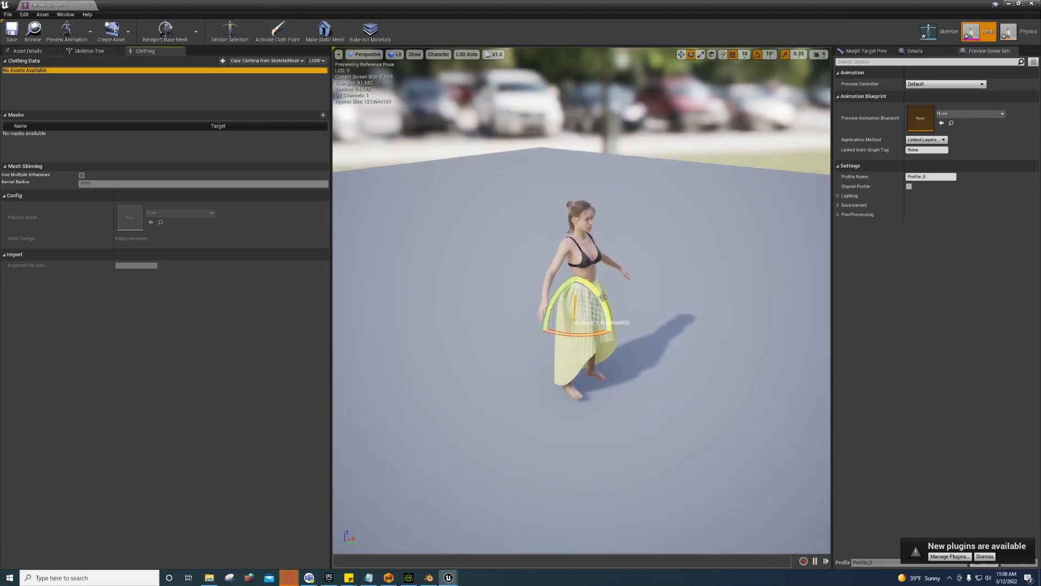
left_click_drag(607, 281, 586, 254, "alt")
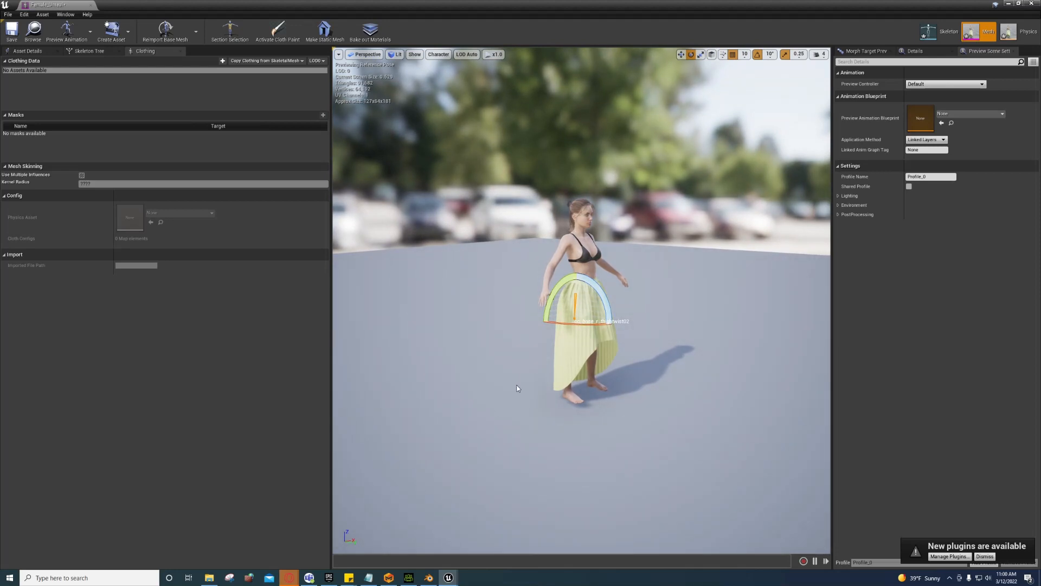
left_click_drag(643, 382, 477, 339, "alt")
scroll(637, 367, "up", 6)
scroll(637, 367, "down", 3)
scroll(633, 340, "up", 3)
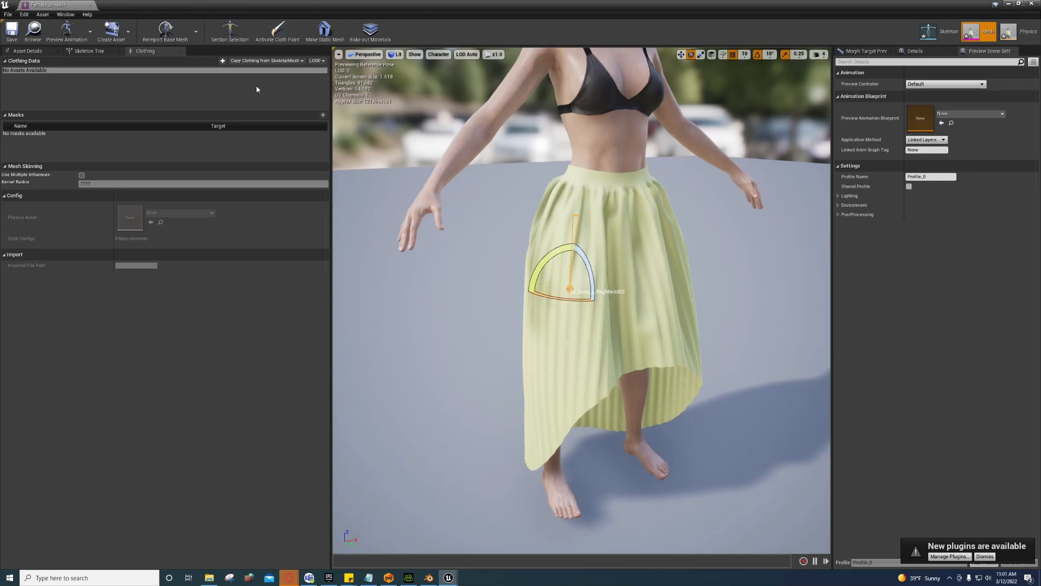
Step: Enable section selection and create clothing data from the skirt section
left_click(227, 32)
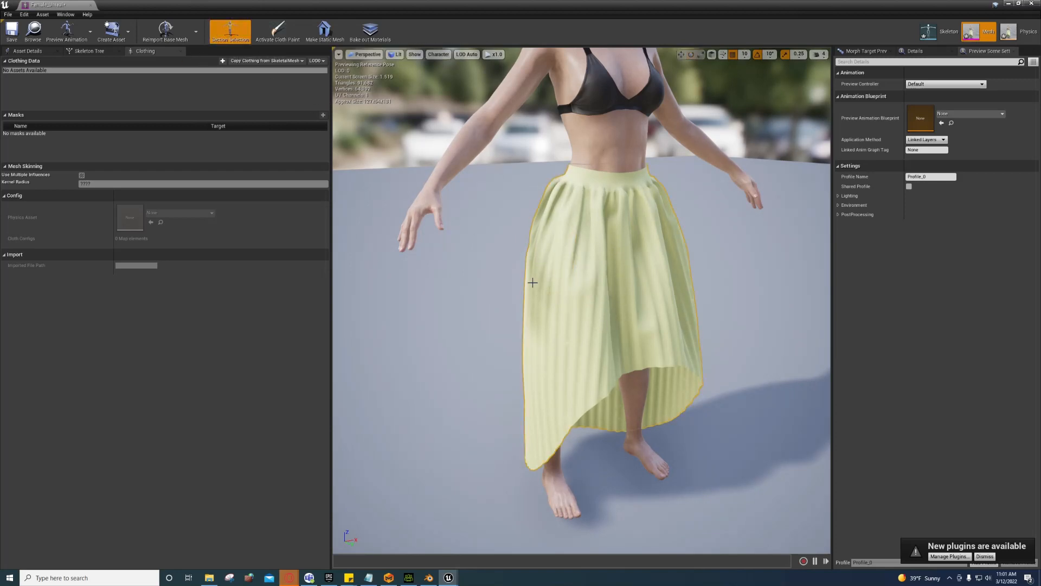
left_click(580, 228)
right_click(618, 258)
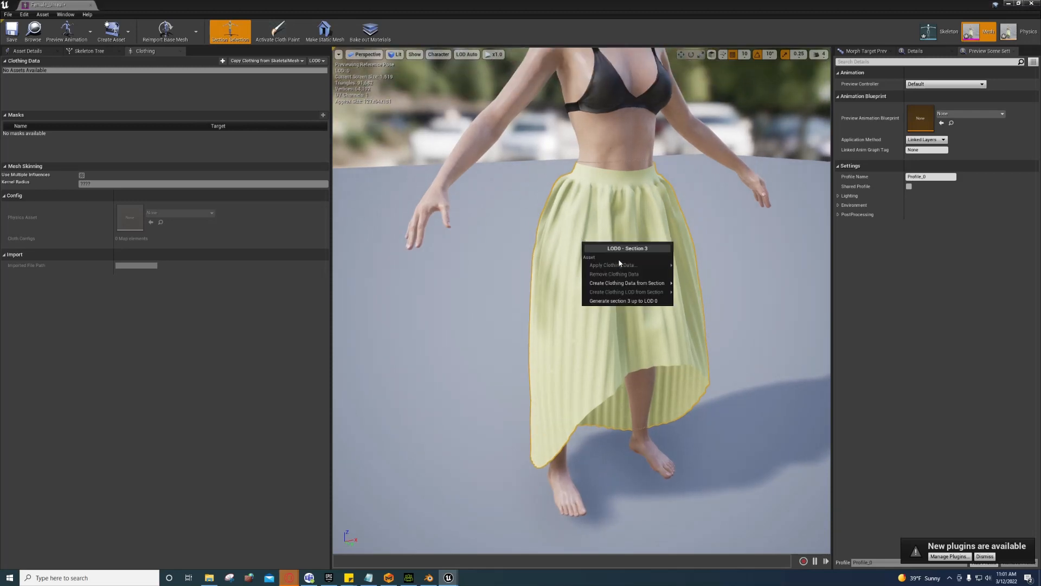
mouse_move(653, 284)
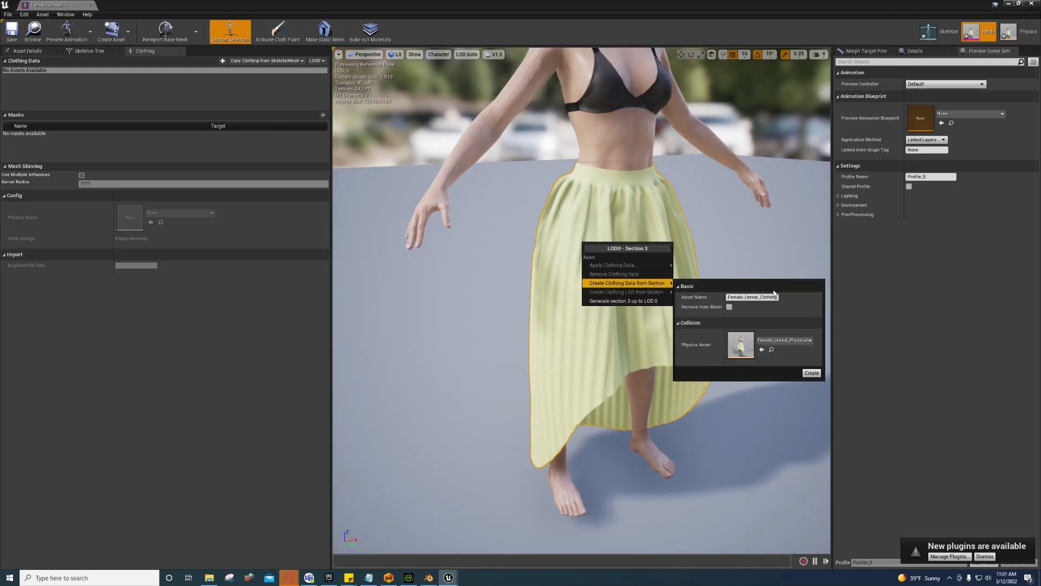
left_click(812, 373)
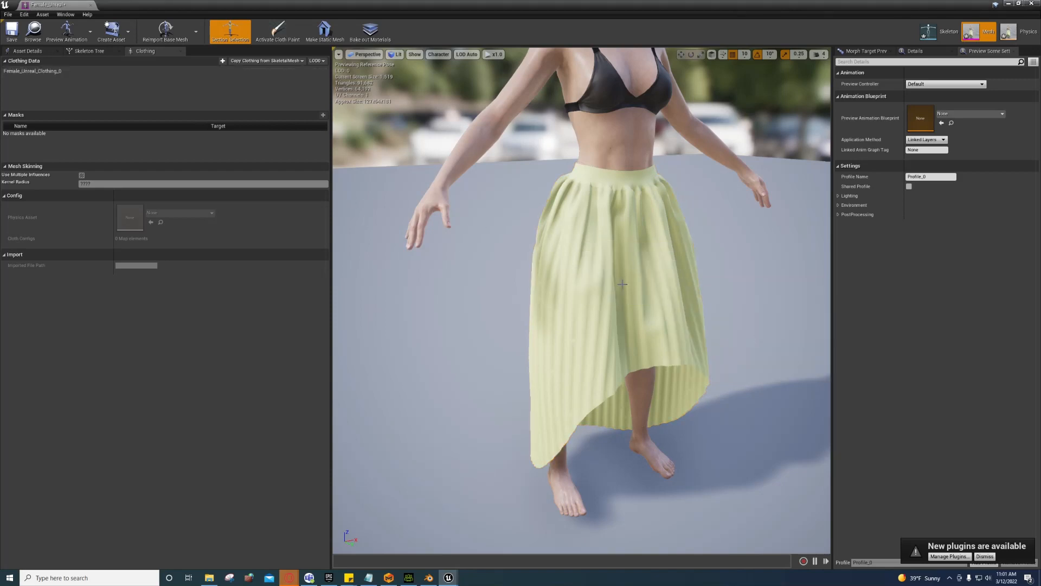
Step: Apply Female_Unreal_Clothing_0 - LOD0 to the skirt and select that clothing asset
right_click(613, 267)
mouse_move(646, 289)
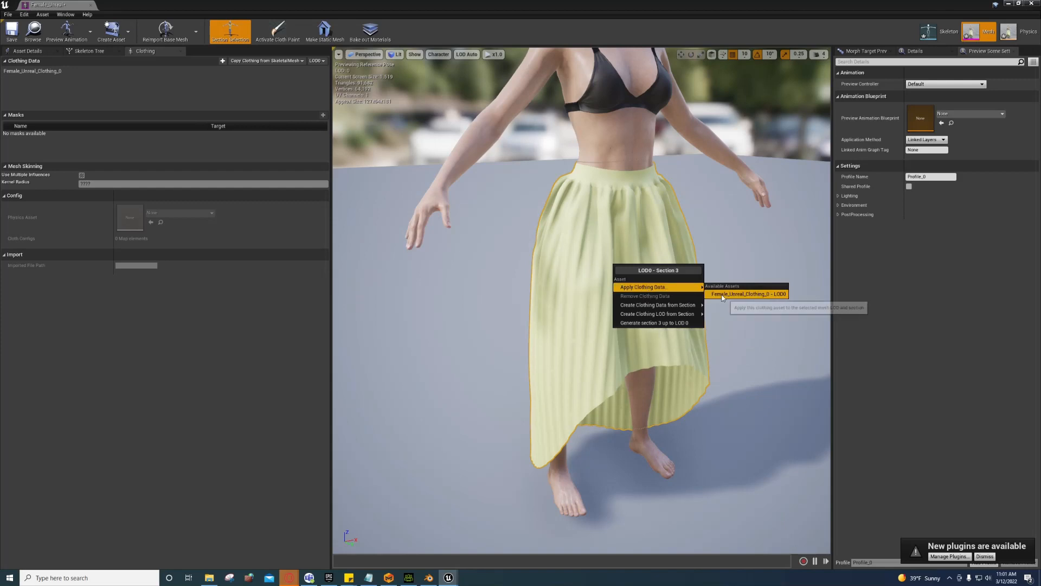
left_click(738, 294)
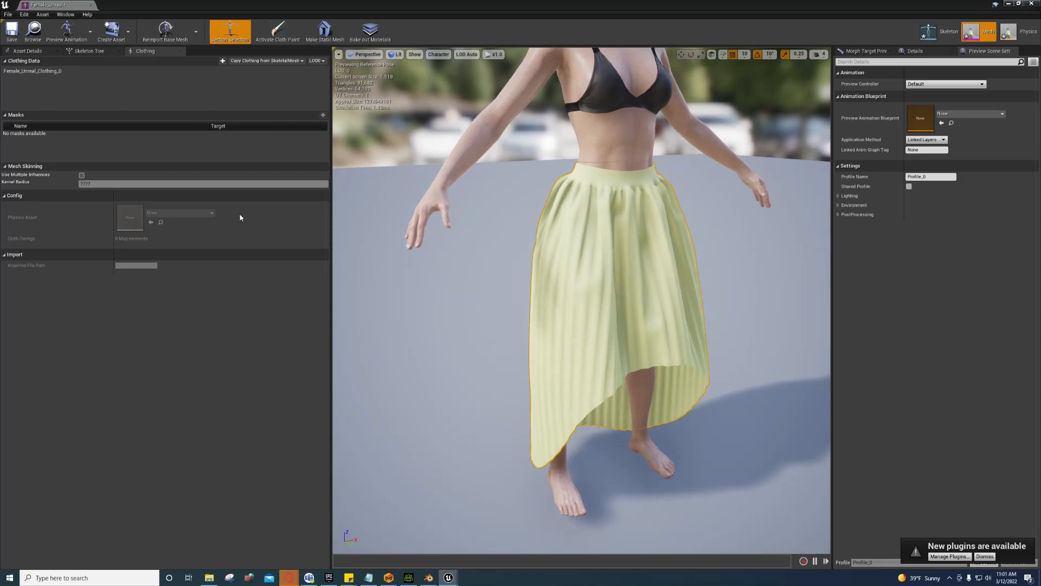
left_click(42, 72)
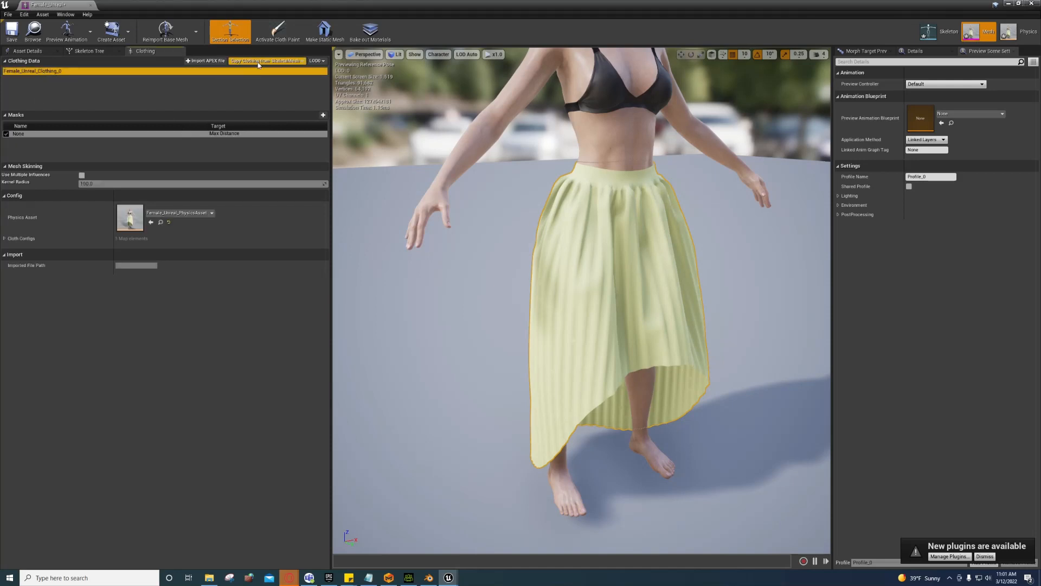
Step: Activate cloth painting with brush radius 5 and paint value 0, using the Gradient tool
left_click(286, 38)
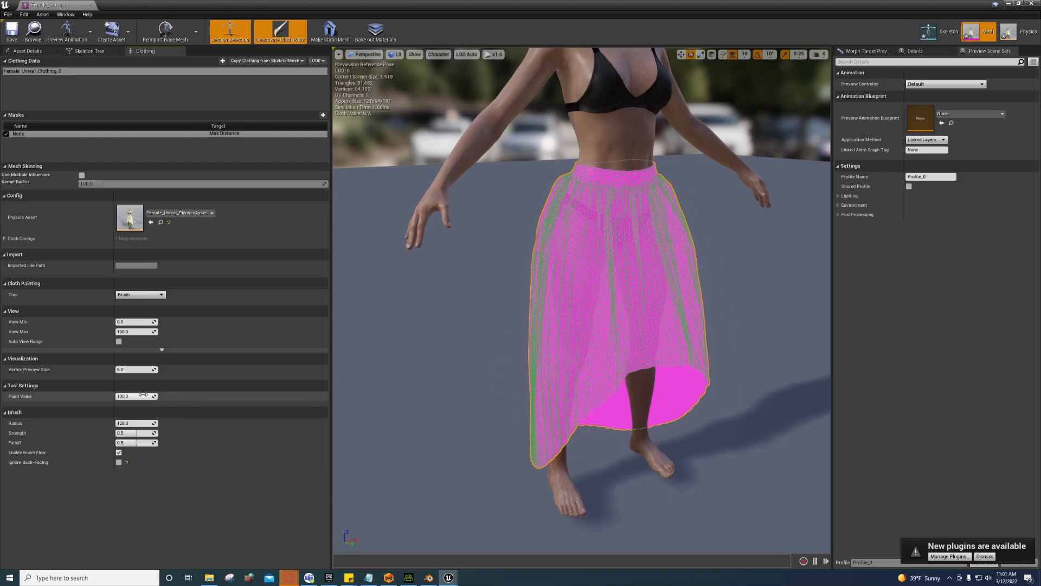
left_click_drag(136, 396, 116, 423)
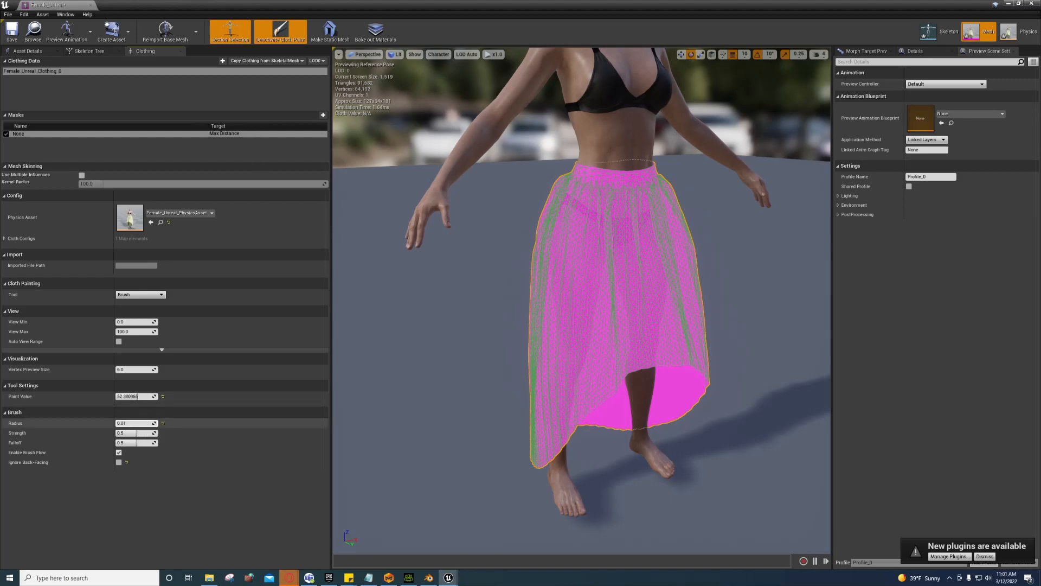
type("15")
key("Return")
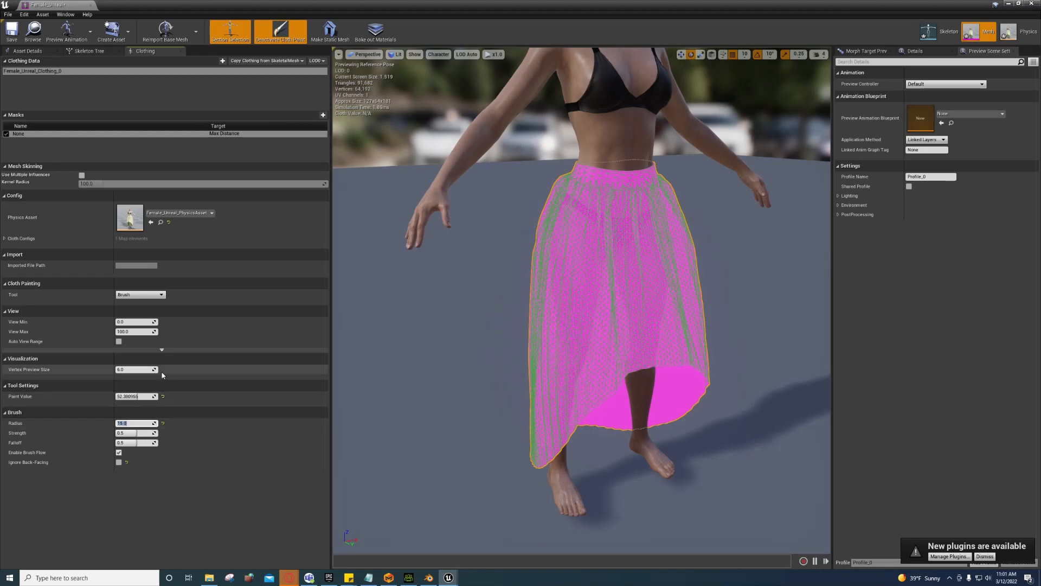
type("5")
key("Return")
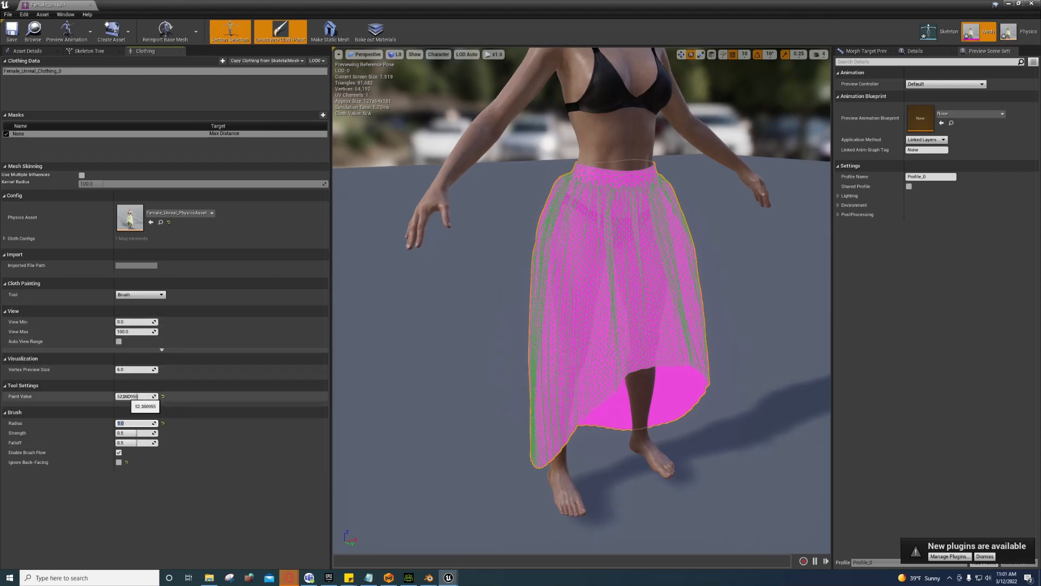
mouse_move(123, 395)
left_mouse_down()
mouse_move(98, 396)
mouse_move(115, 396)
left_mouse_up()
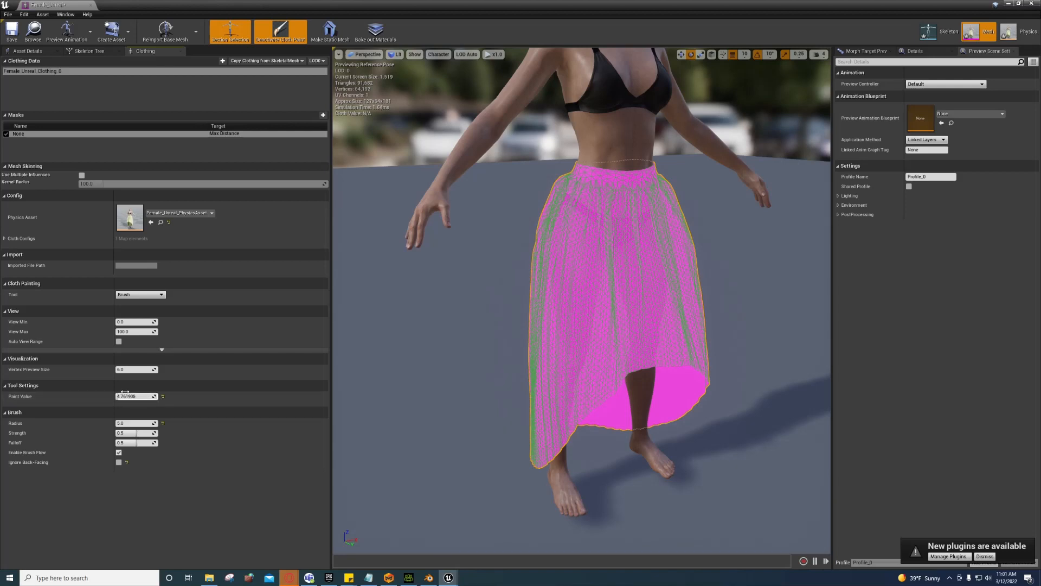
left_click(140, 294)
left_click(131, 317)
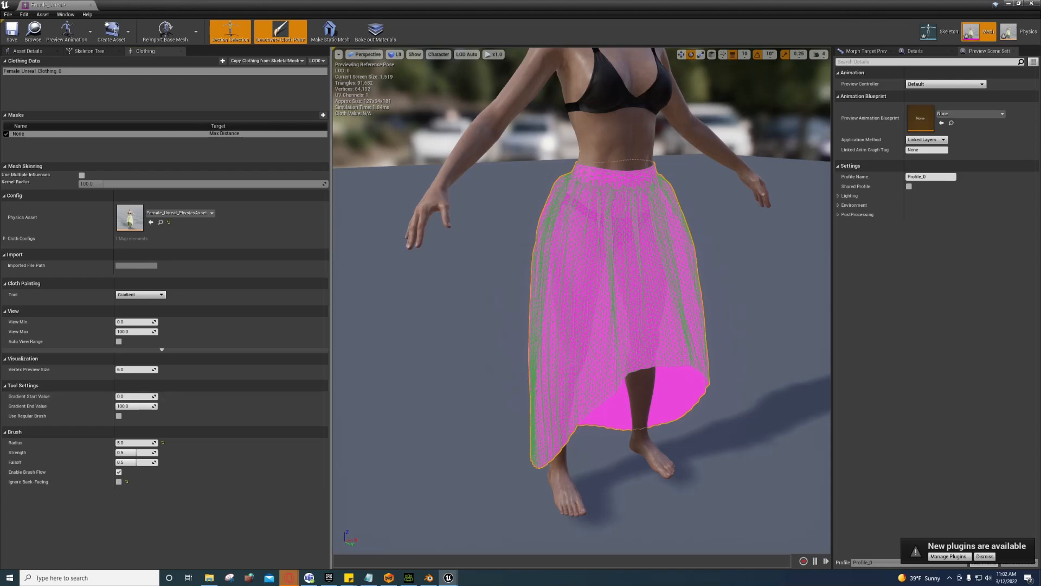
Step: Apply a 0-to-25 gradient on the skirt from the waistband to the hem
left_click_drag(467, 366, 575, 365, "alt")
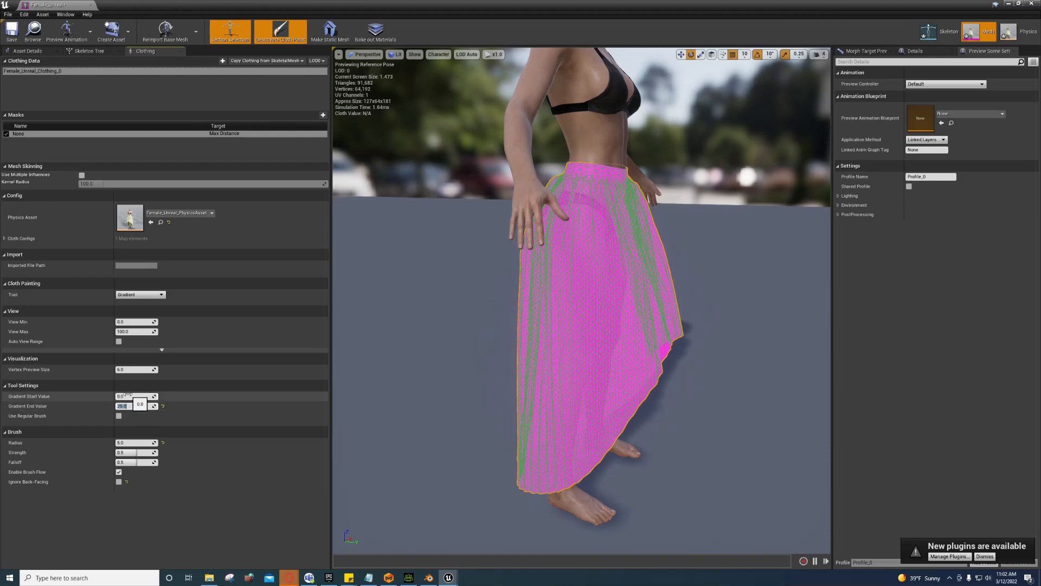
left_click_drag(467, 427, 462, 399, "alt")
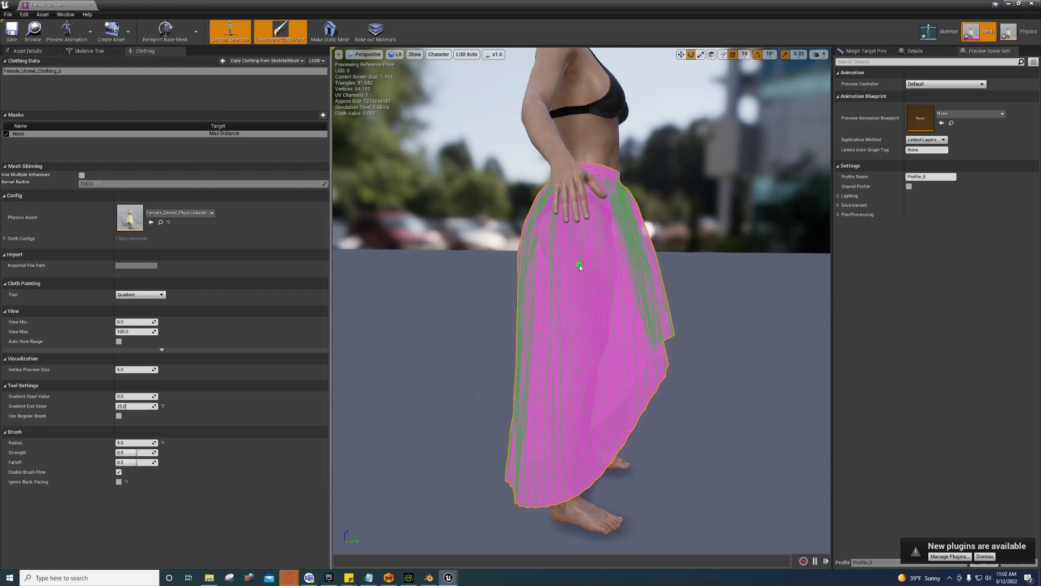
left_click_drag(462, 399, 459, 384, "alt")
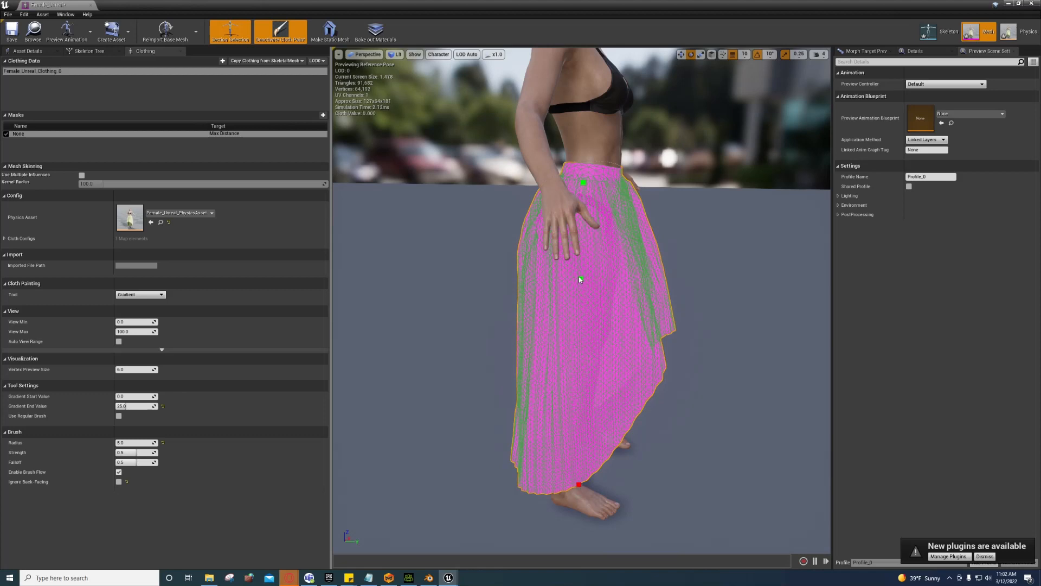
key("Return")
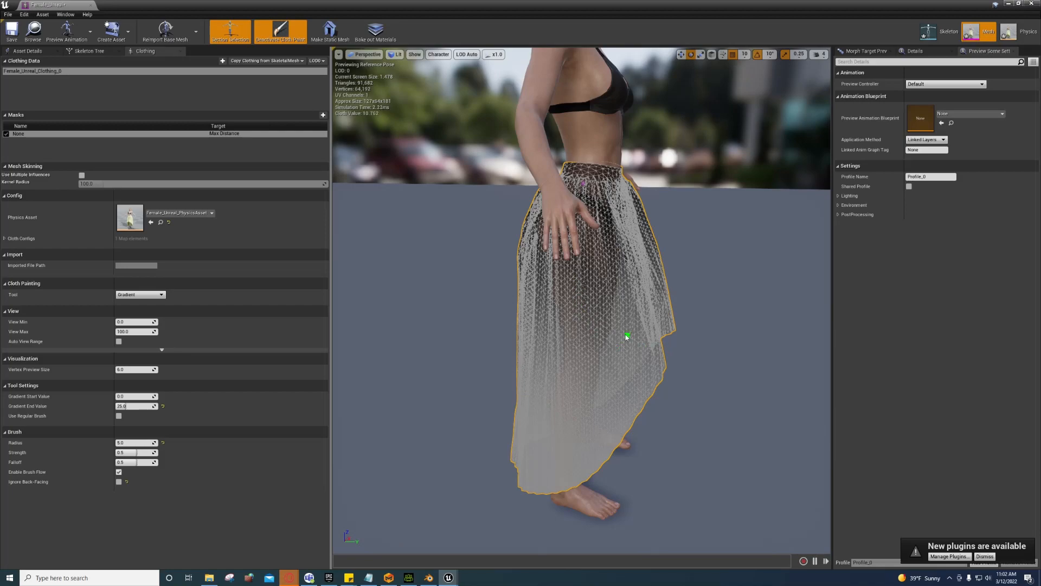
Step: Move in close to the waist and skirt and switch the cloth tool to Smooth
left_click_drag(684, 356, 684, 356, "alt")
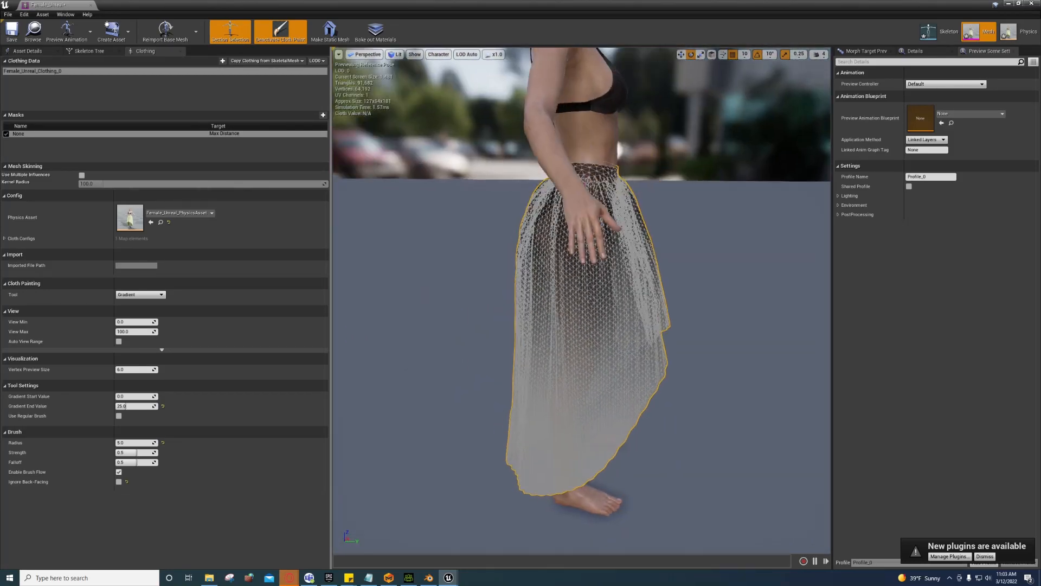
left_click_drag(680, 287, 667, 281, "alt")
right_click_drag(666, 281, 667, 281, "alt")
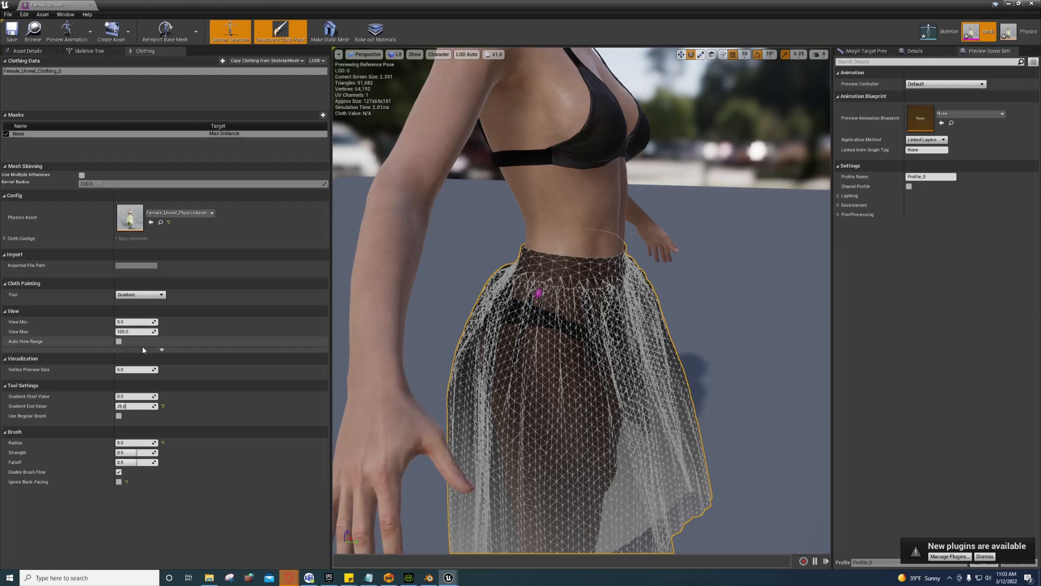
left_click(139, 295)
left_click(138, 313)
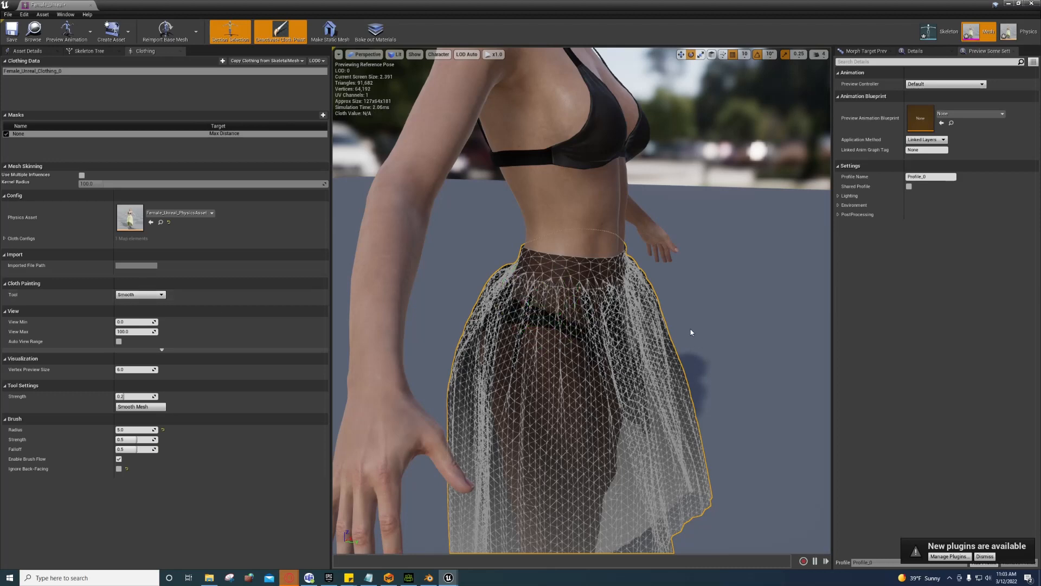
Step: Swing the view to the skirt's front and raise the viewport camera speed to 2
left_click_drag(691, 332, 363, 320, "alt")
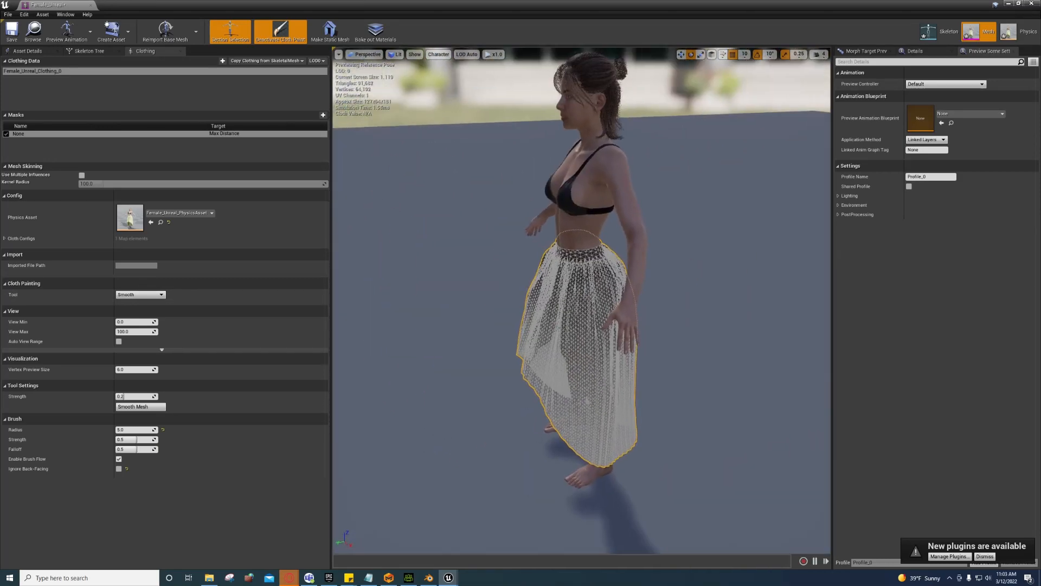
right_click_drag(364, 320, 461, 321, "alt")
left_click_drag(462, 320, 429, 331, "alt")
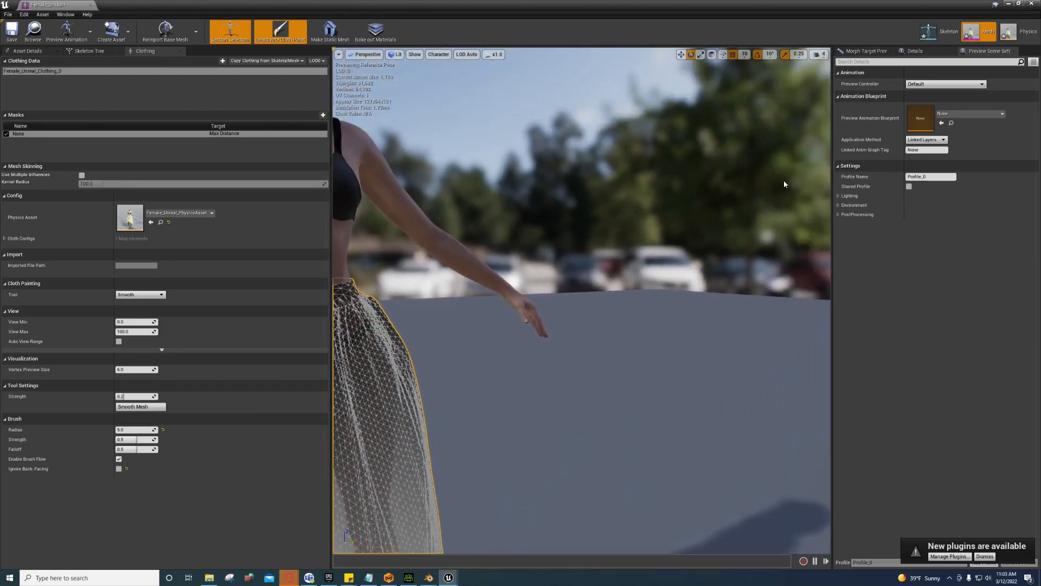
left_click(819, 54)
left_click_drag(720, 217, 651, 228, "alt")
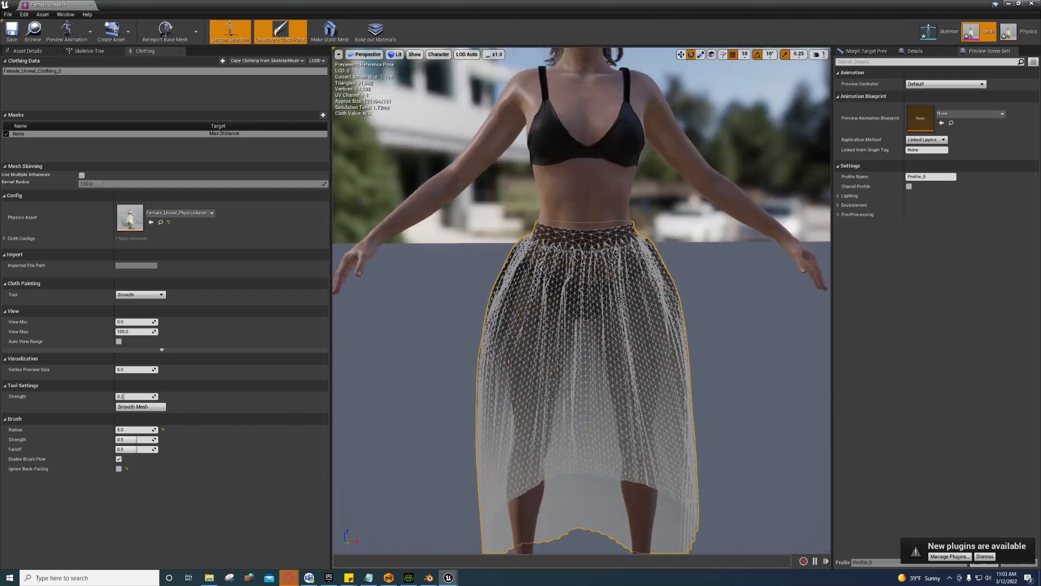
right_click_drag(651, 228, 857, 31, "alt")
left_click(820, 54)
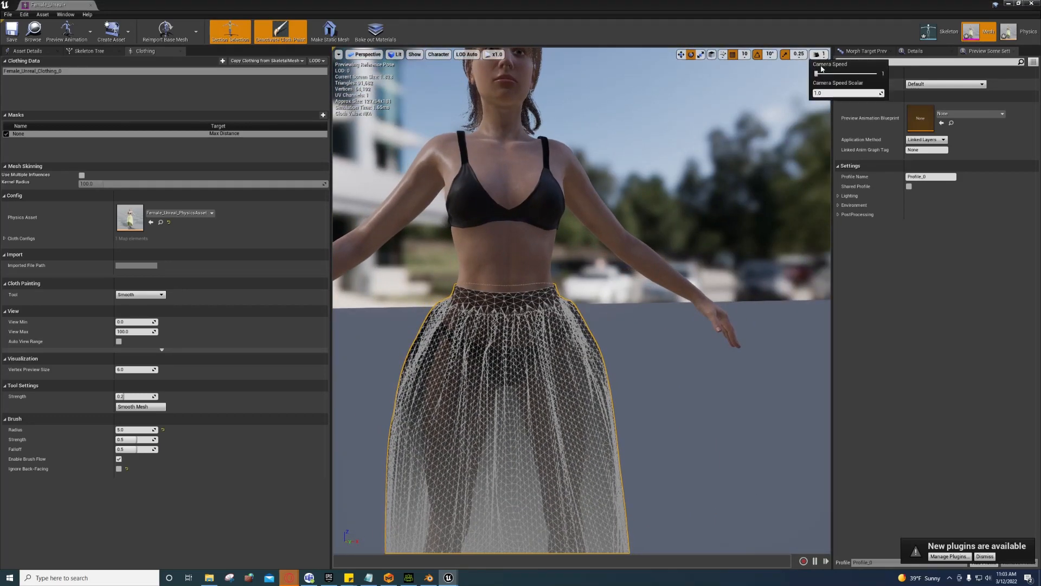
left_click(824, 74)
Step: Zoom in and orbit around the skirt's waistband
middle_click_drag(705, 325, 770, 260)
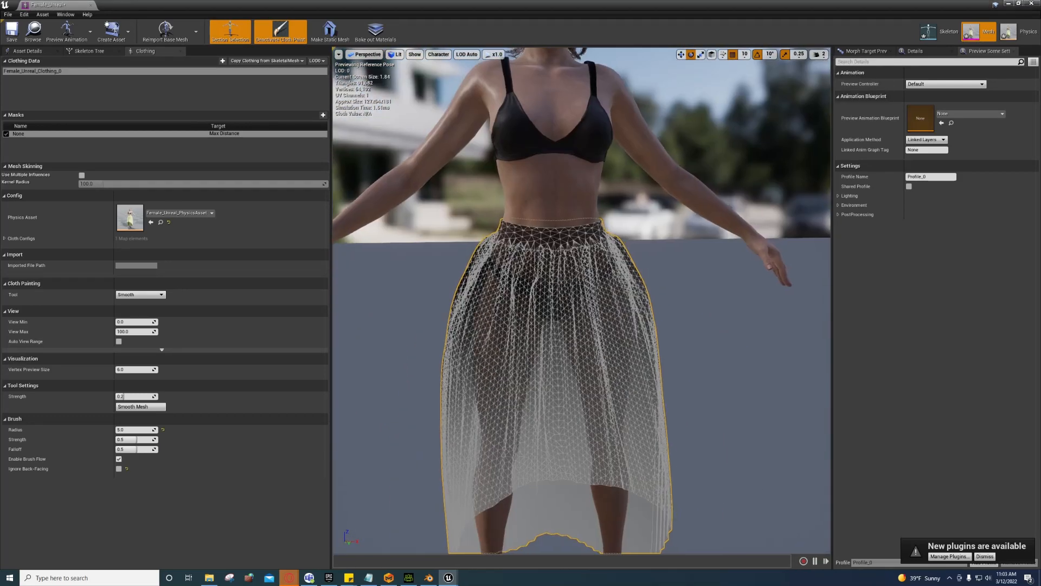
scroll(581, 301, "up", 10)
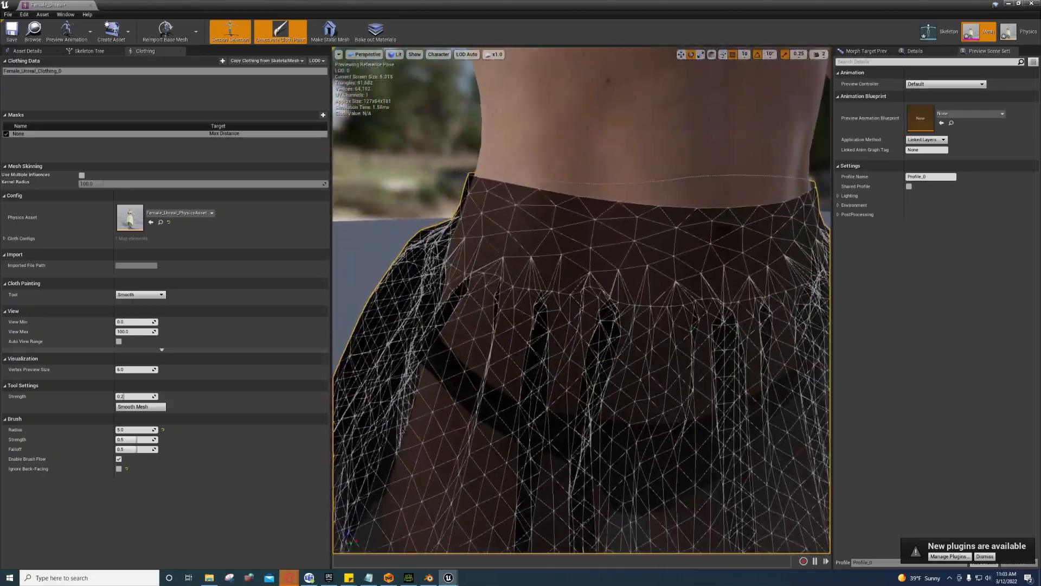
mouse_move(581, 301)
left_mouse_down("alt")
mouse_move(325, 301)
mouse_move(379, 301)
left_mouse_up("alt")
left_click(140, 295)
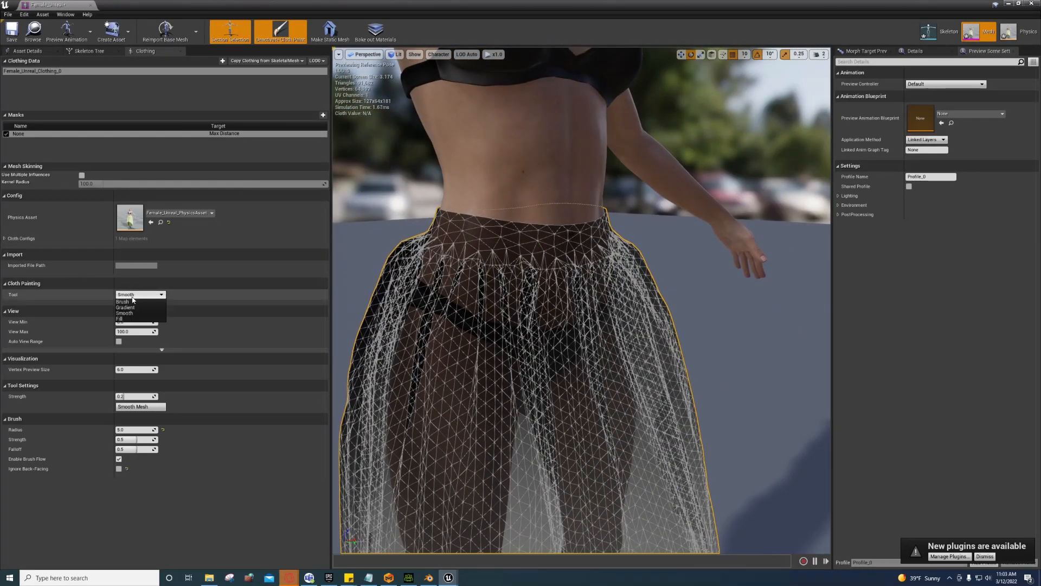
Step: Switch to the Brush tool and paint the front of the waistband with value 0
left_click(123, 302)
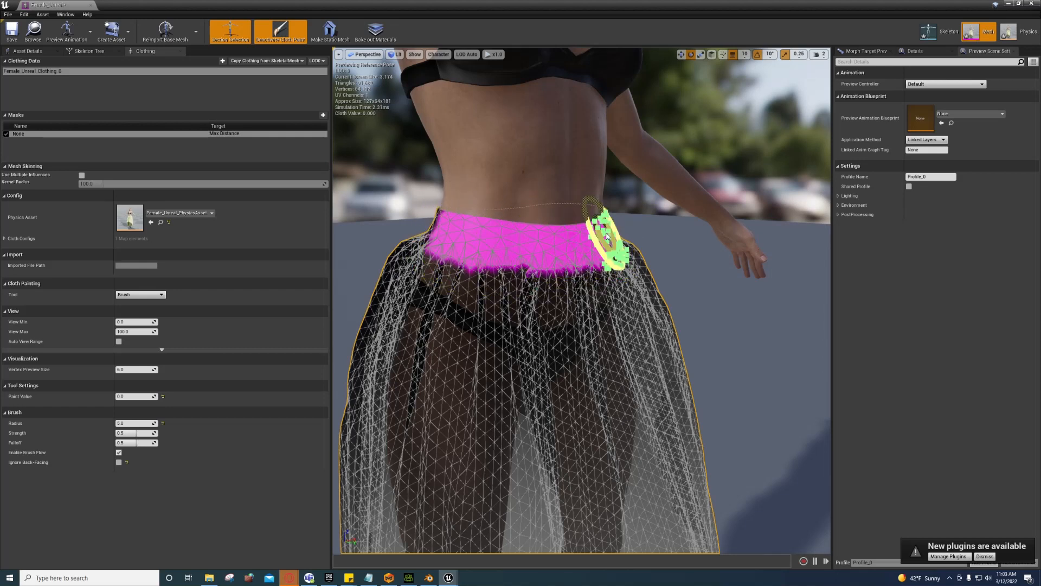
mouse_move(488, 246)
right_mouse_down()
mouse_move(434, 246)
mouse_move(580, 250)
mouse_move(447, 259)
right_mouse_up()
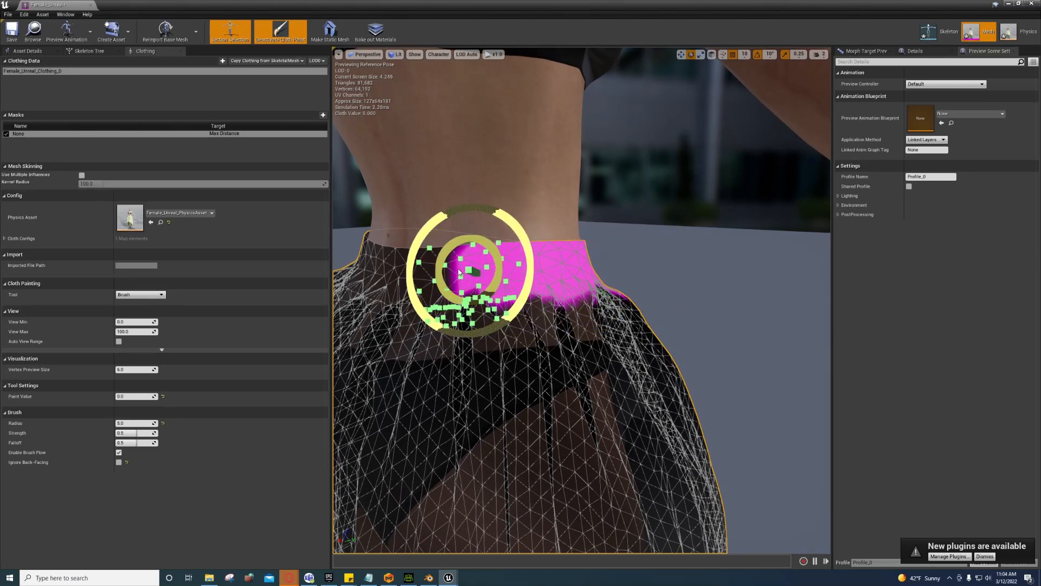
mouse_move(459, 271)
left_mouse_down()
mouse_move(442, 274)
mouse_move(485, 280)
mouse_move(362, 274)
mouse_move(432, 304)
left_mouse_up()
mouse_move(432, 303)
right_mouse_down()
mouse_move(412, 309)
mouse_move(662, 302)
right_mouse_up()
mouse_move(669, 295)
left_mouse_down()
mouse_move(658, 286)
mouse_move(571, 293)
left_mouse_up()
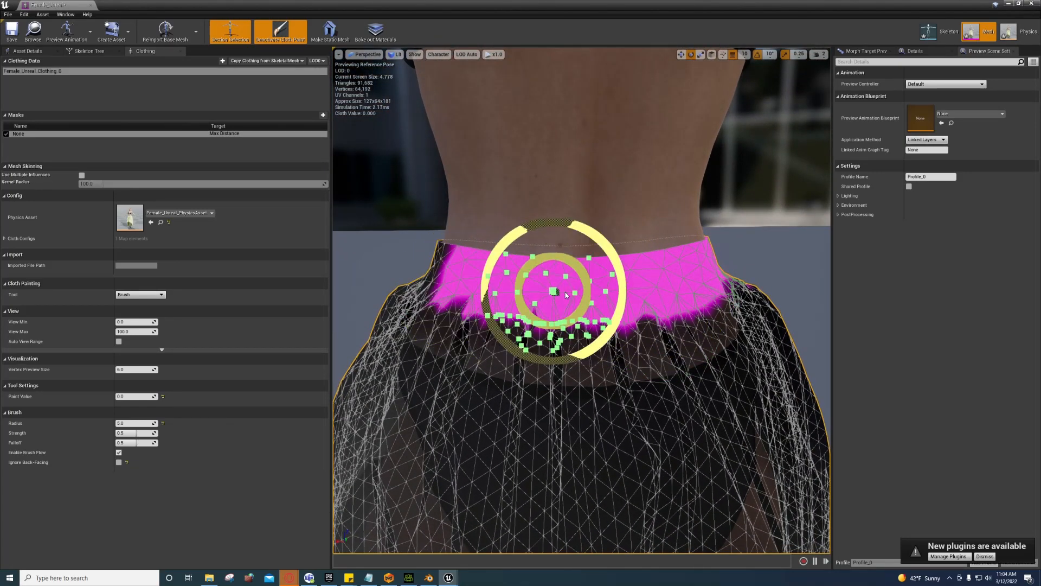
Step: Paint the back and right side of the waistband with value 0
mouse_move(481, 293)
right_mouse_down()
mouse_move(413, 296)
mouse_move(488, 299)
right_mouse_up()
mouse_move(488, 298)
left_mouse_down()
mouse_move(658, 308)
mouse_move(548, 297)
mouse_move(564, 293)
mouse_move(458, 296)
mouse_move(445, 286)
mouse_move(461, 293)
mouse_move(461, 276)
mouse_move(482, 298)
mouse_move(510, 287)
left_mouse_up()
mouse_move(616, 291)
left_mouse_down("alt")
mouse_move(570, 295)
mouse_move(600, 303)
mouse_move(467, 294)
mouse_move(577, 303)
mouse_move(610, 286)
mouse_move(456, 289)
left_mouse_up("alt")
scroll(578, 303, "down", 6)
left_click(271, 30)
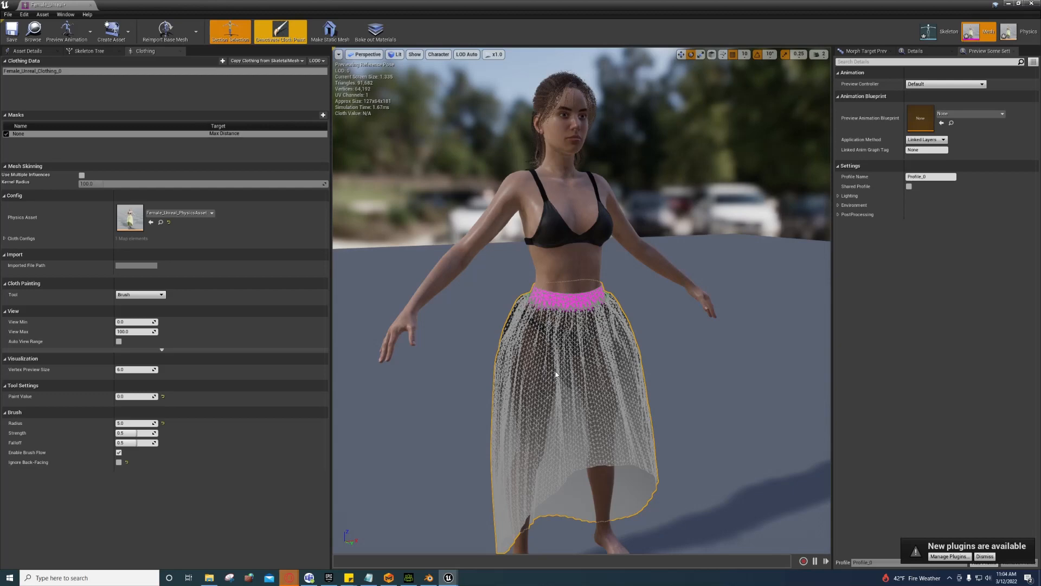
Step: Deactivate cloth paint to preview the simulating skirt, then open the Physics asset editor
left_click(279, 31)
mouse_move(597, 379)
left_mouse_down()
mouse_move(575, 358)
mouse_move(572, 306)
mouse_move(827, 306)
left_mouse_up()
mouse_move(694, 383)
right_mouse_down()
mouse_move(727, 402)
mouse_move(694, 383)
right_mouse_up()
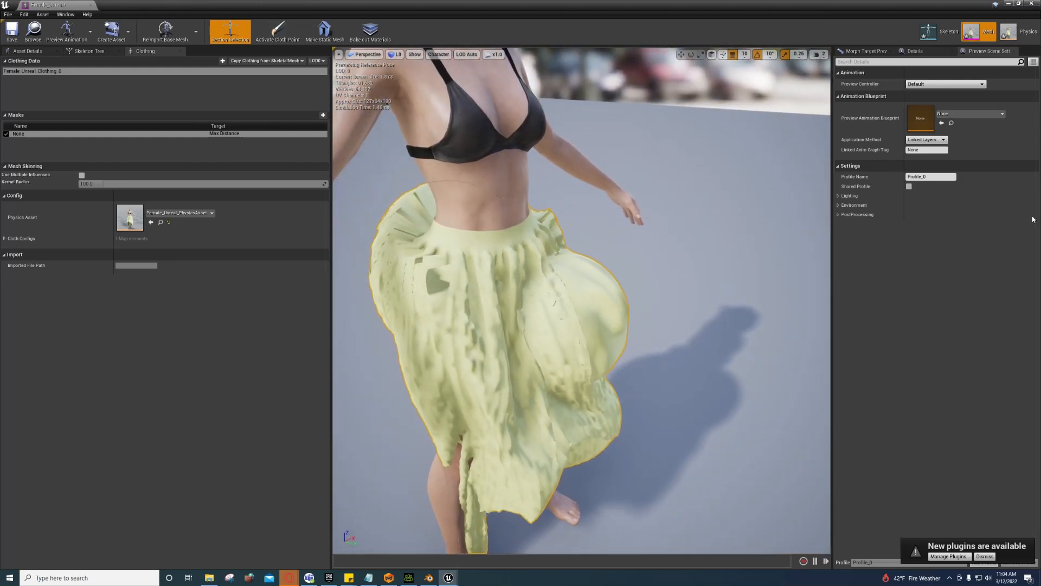
left_click(1010, 34)
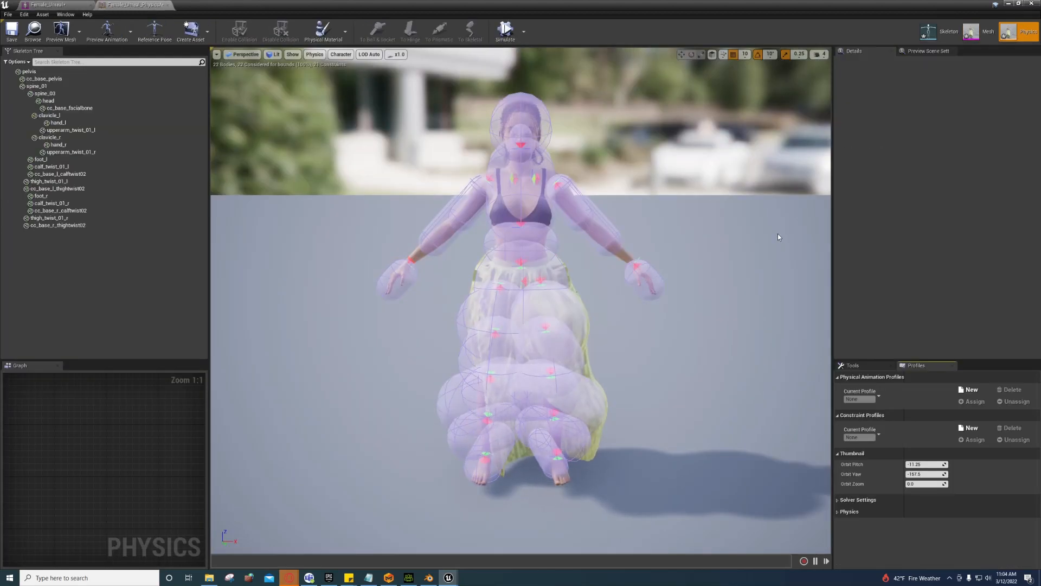
Step: Delete the two calf_twist_01 bodies, the pelvis, cc_base_l_thightwist02 and thigh_twist_01_l bodies one by one
right_click_drag(521, 300, 549, 274)
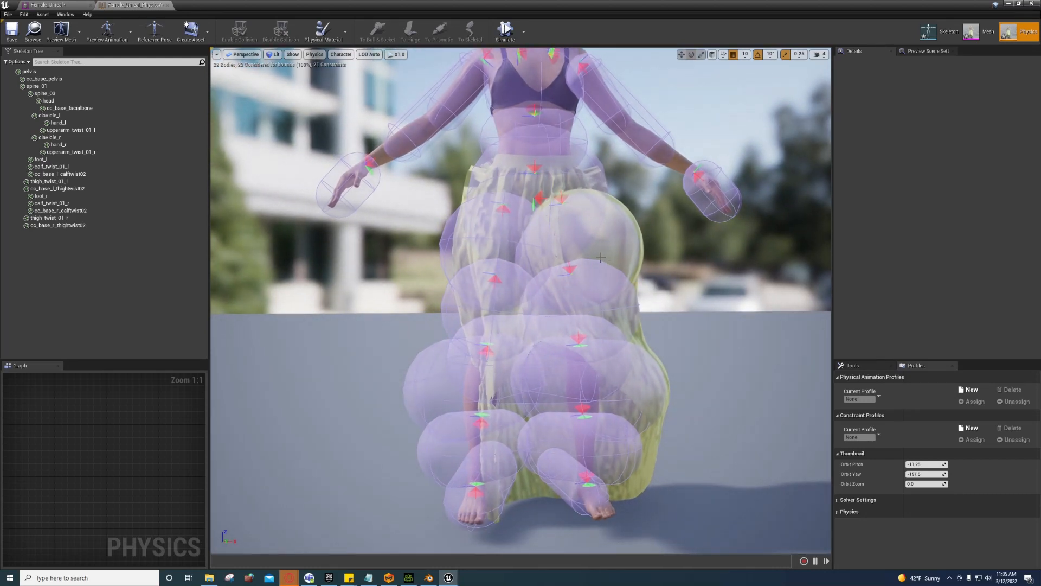
left_click(631, 399)
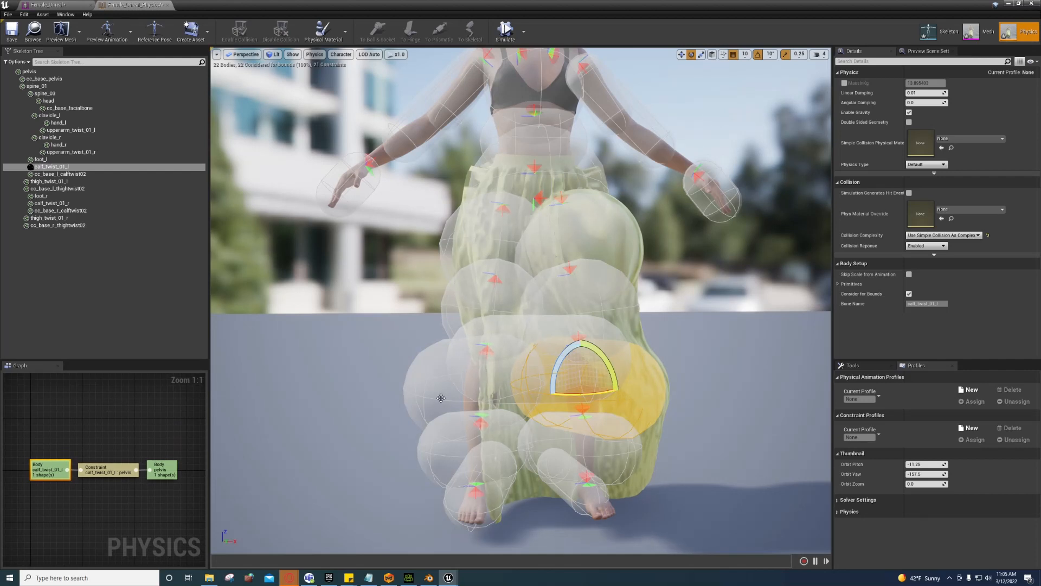
key("Delete")
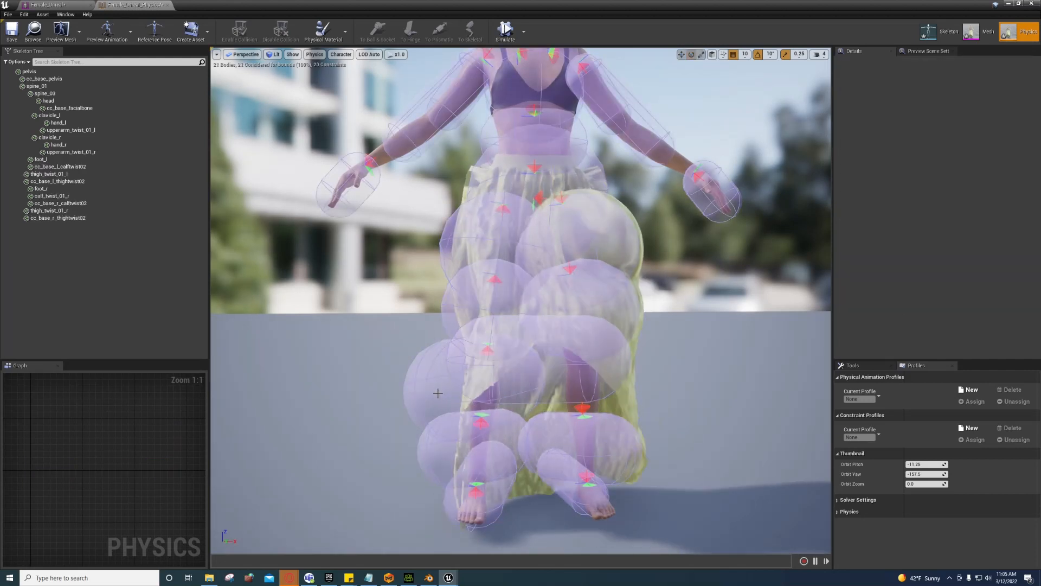
left_click(438, 393)
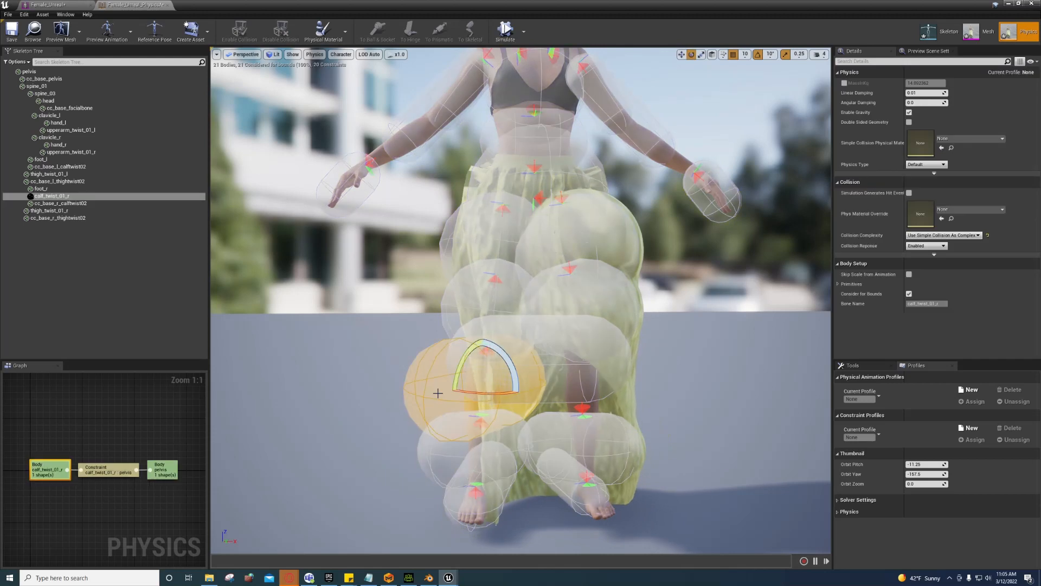
key("Delete")
left_click(548, 364)
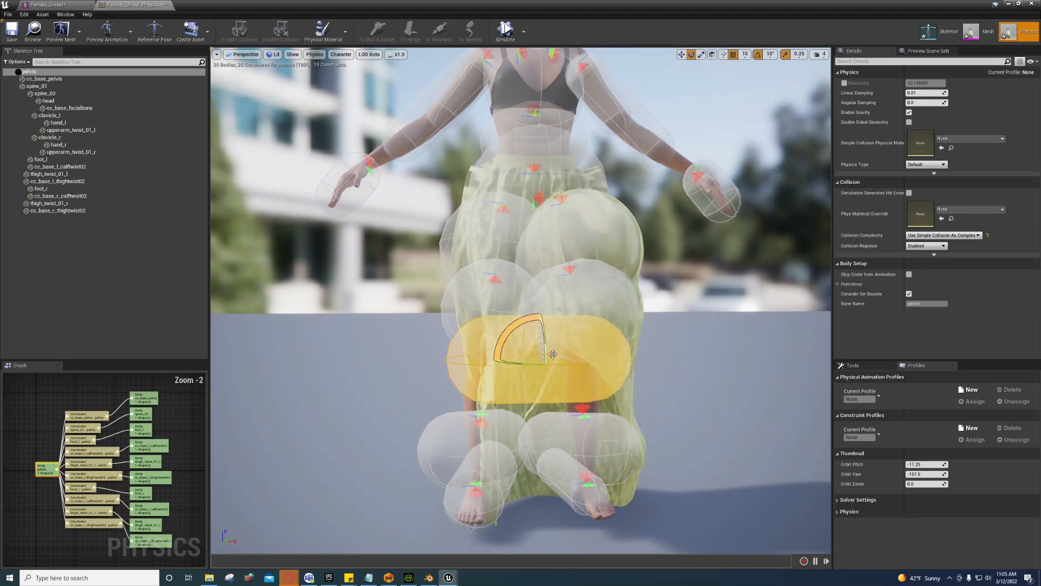
key("Delete")
left_click(586, 306)
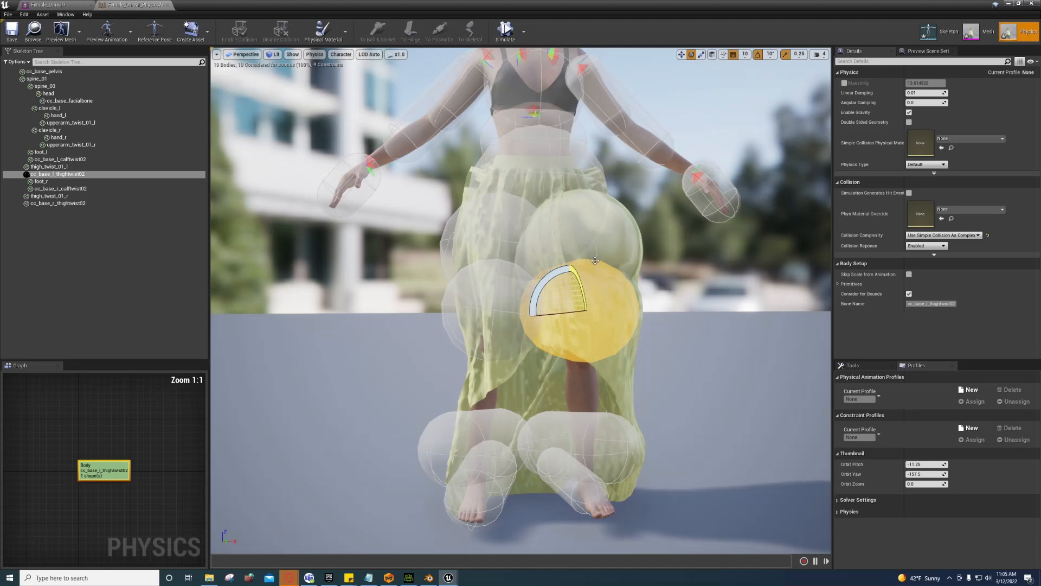
key("Delete")
left_click(521, 254)
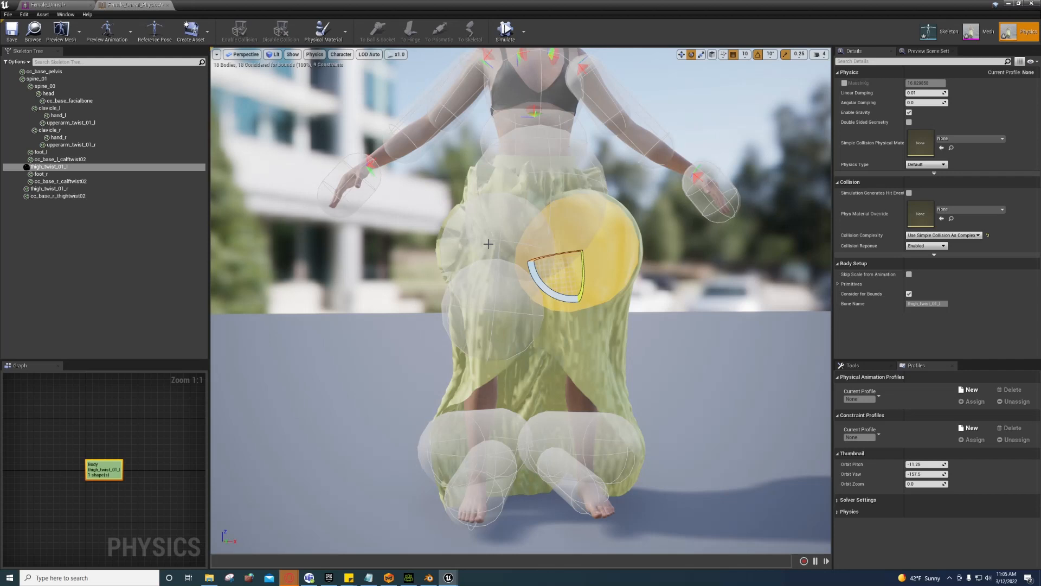
key("Delete")
Step: Multi-select the remaining thigh, calf, foot and cc_base_pelvis bodies and delete them together
left_click(489, 247)
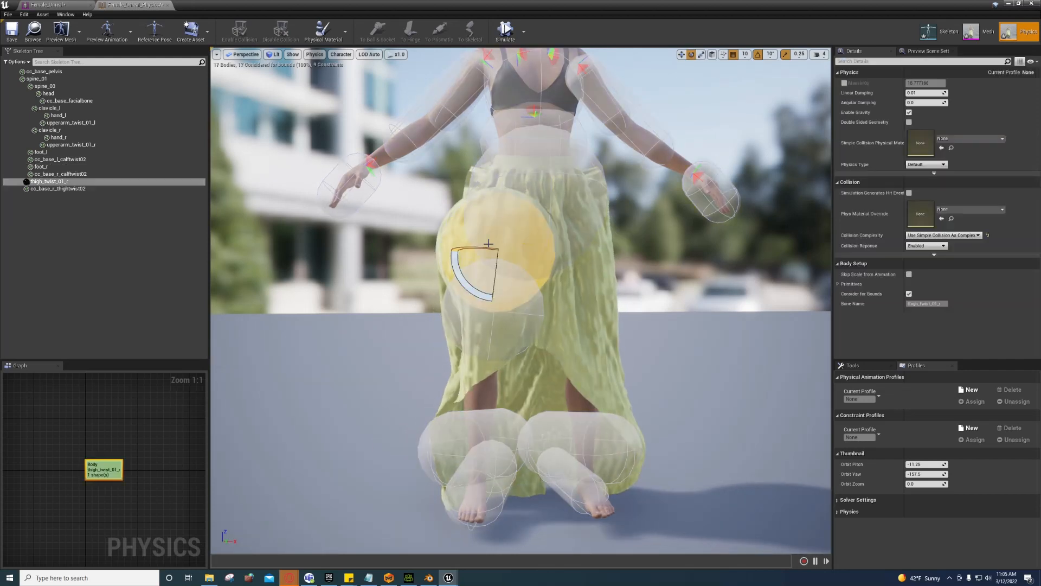
left_click(511, 326, "ctrl")
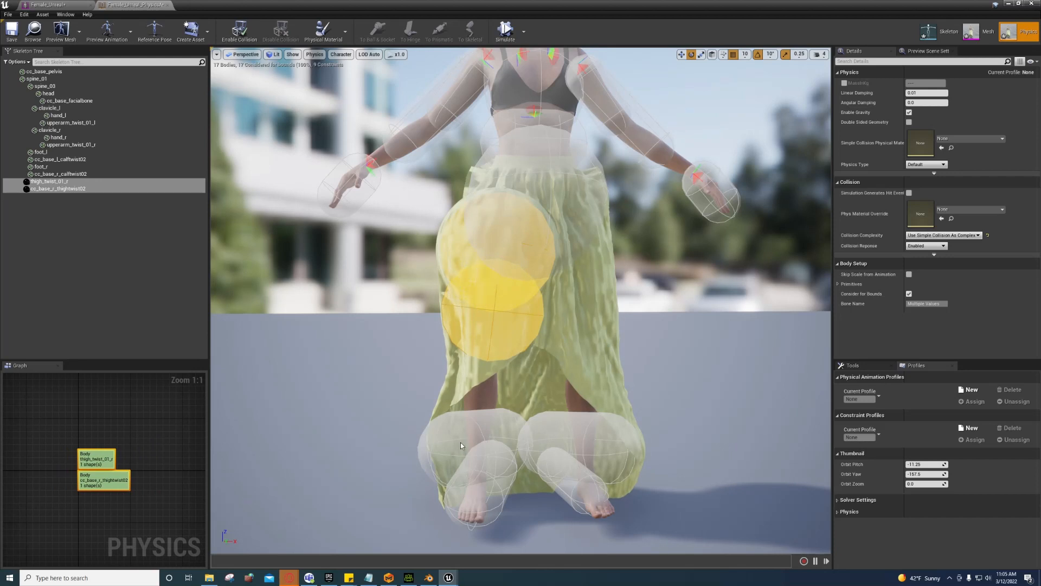
left_click(461, 442, "ctrl")
left_click(485, 475, "ctrl")
left_click(567, 477, "ctrl")
left_click(579, 441, "ctrl")
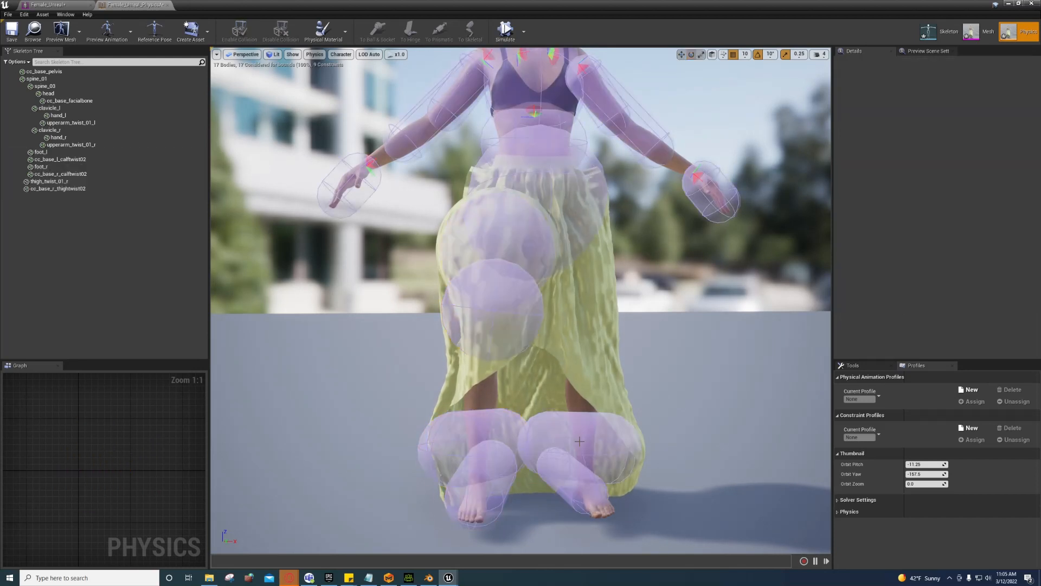
left_click(583, 434)
left_click(575, 478, "ctrl")
left_click(483, 451, "ctrl")
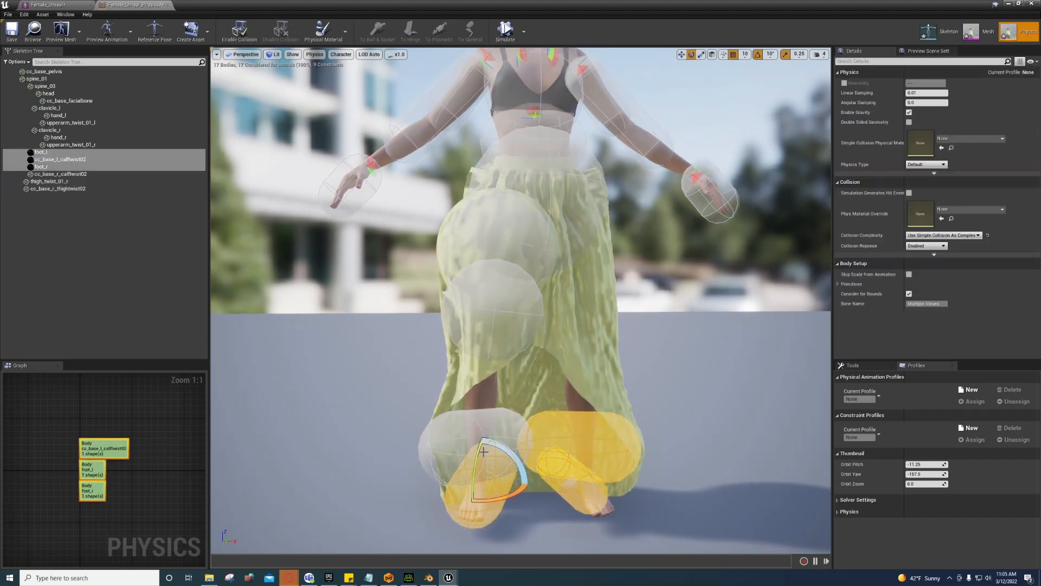
left_click(487, 428, "ctrl")
left_click(491, 306, "ctrl")
left_click(507, 238, "ctrl")
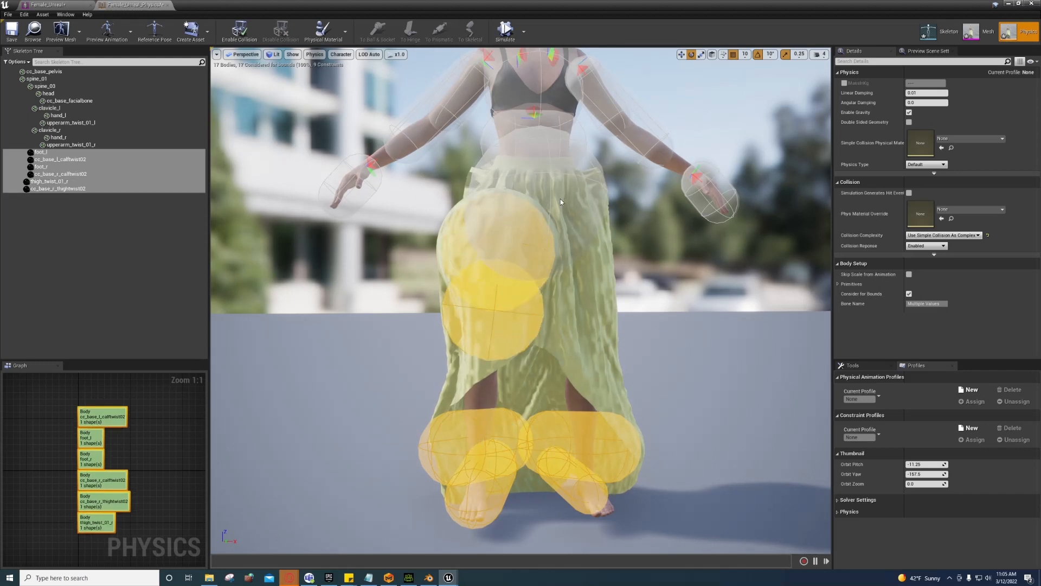
left_click(561, 198, "ctrl")
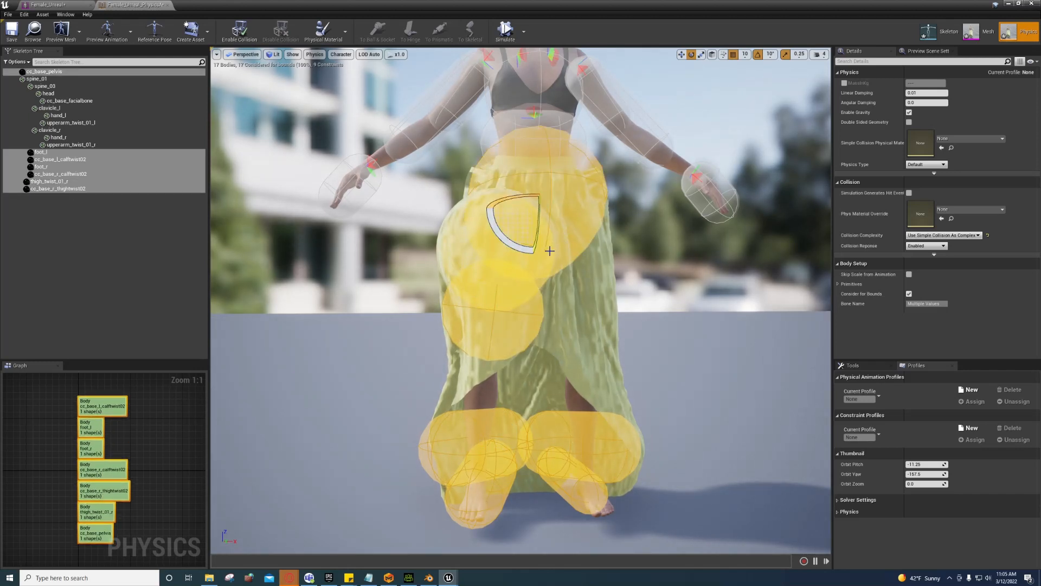
key("Delete")
right_click_drag(550, 253, 591, 217)
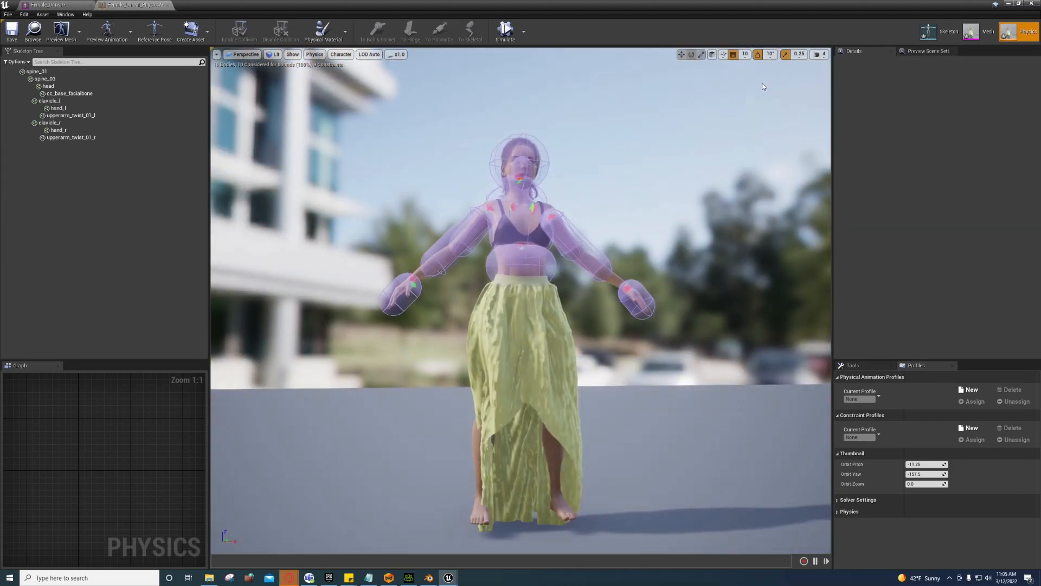
left_click(824, 54)
Step: Fly the viewport camera in close to the skirt with WASD navigation
right_click_drag(755, 76, 879, 98)
key("w")
key("w")
key("a")
key("s")
key("a")
key("s")
right_click_drag(512, 70, 450, 100)
key("w")
key("d")
key("w")
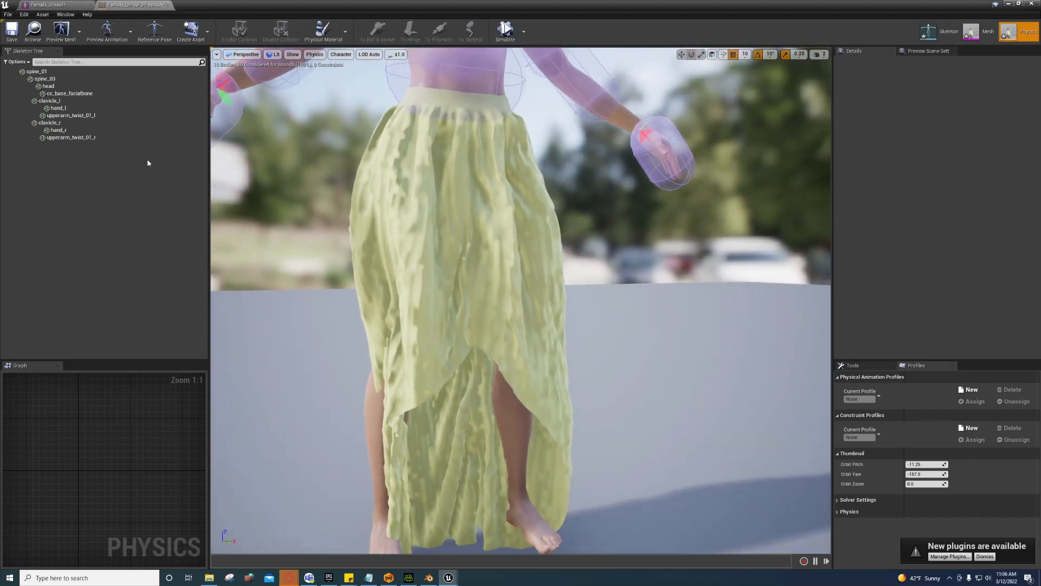
Step: Show all bones in the skeleton tree and add a capsule body to thigh_l
left_click(24, 62)
left_click(33, 159)
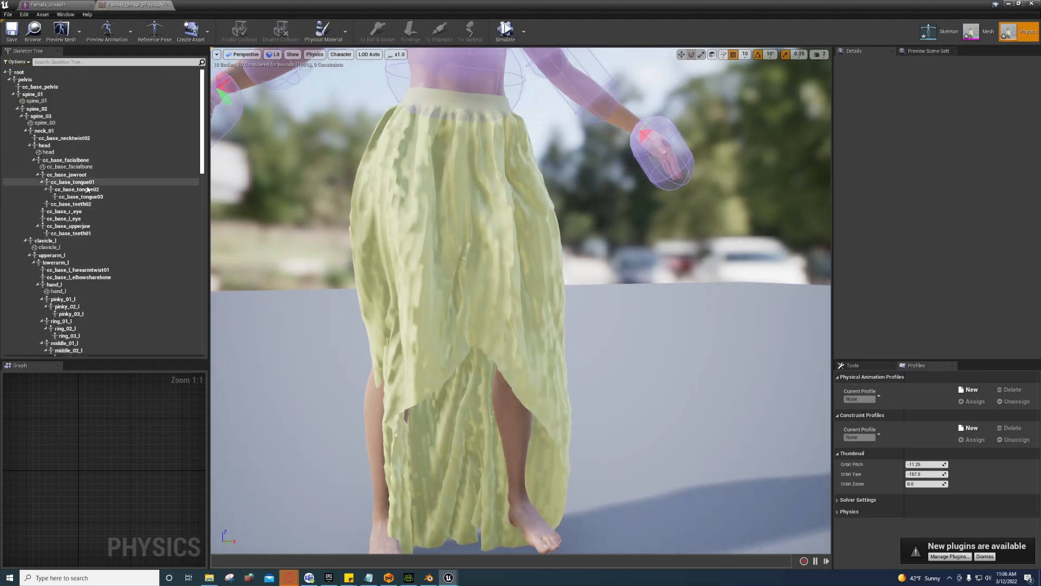
left_click(18, 109)
left_click(13, 94)
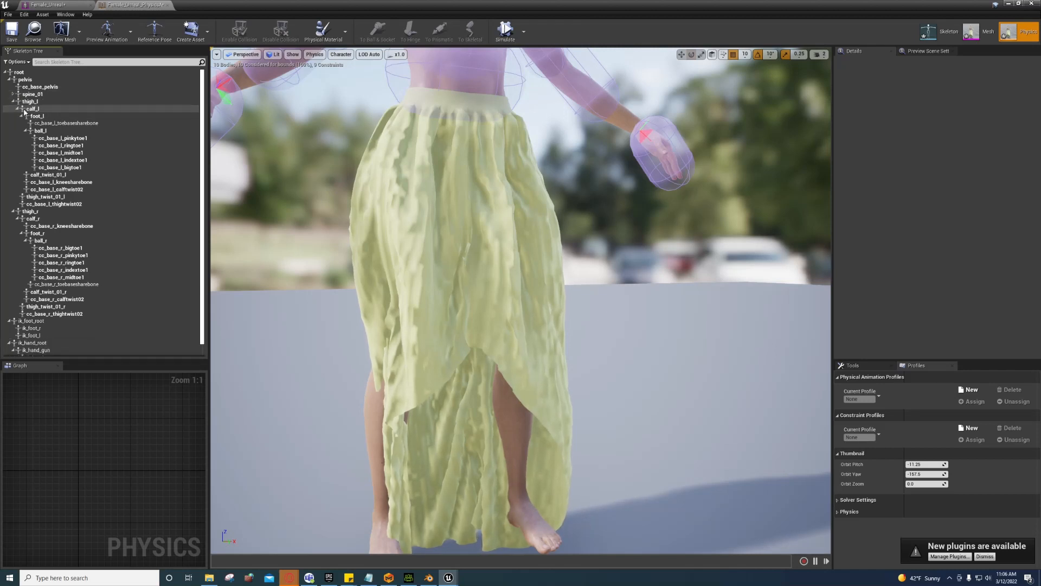
left_click(27, 102)
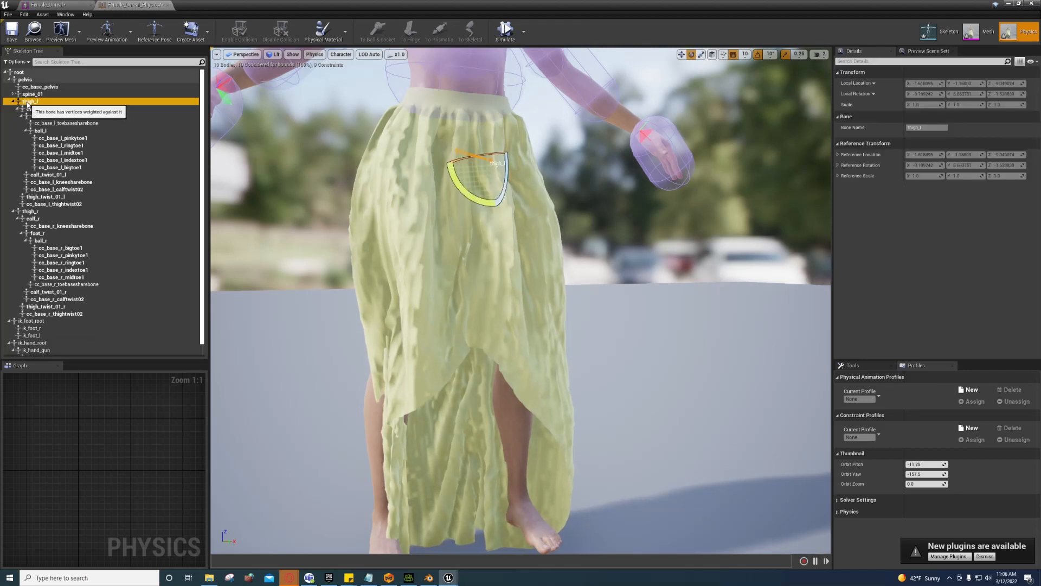
right_click(36, 103)
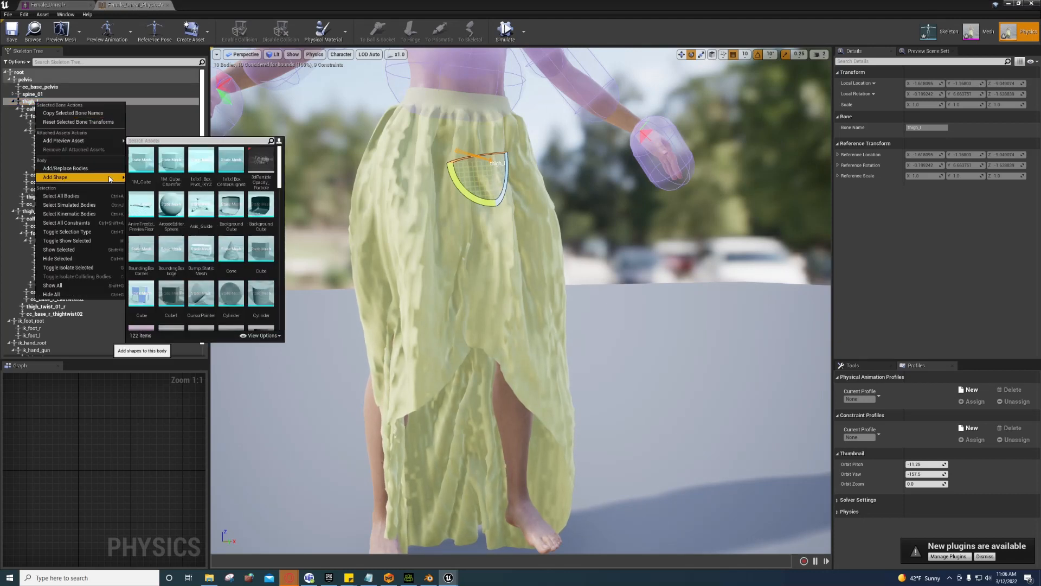
mouse_move(98, 177)
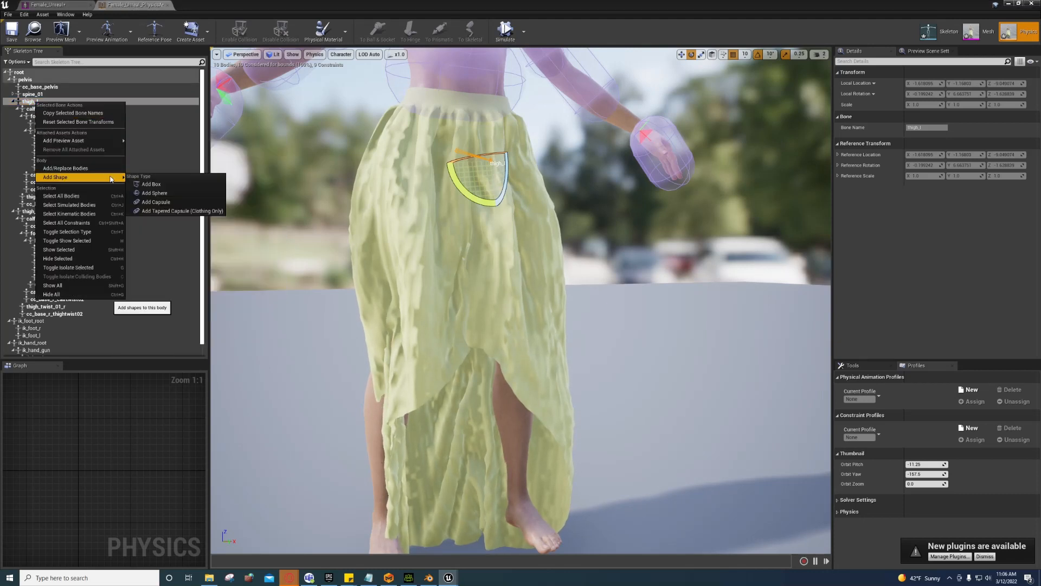
left_click(172, 204)
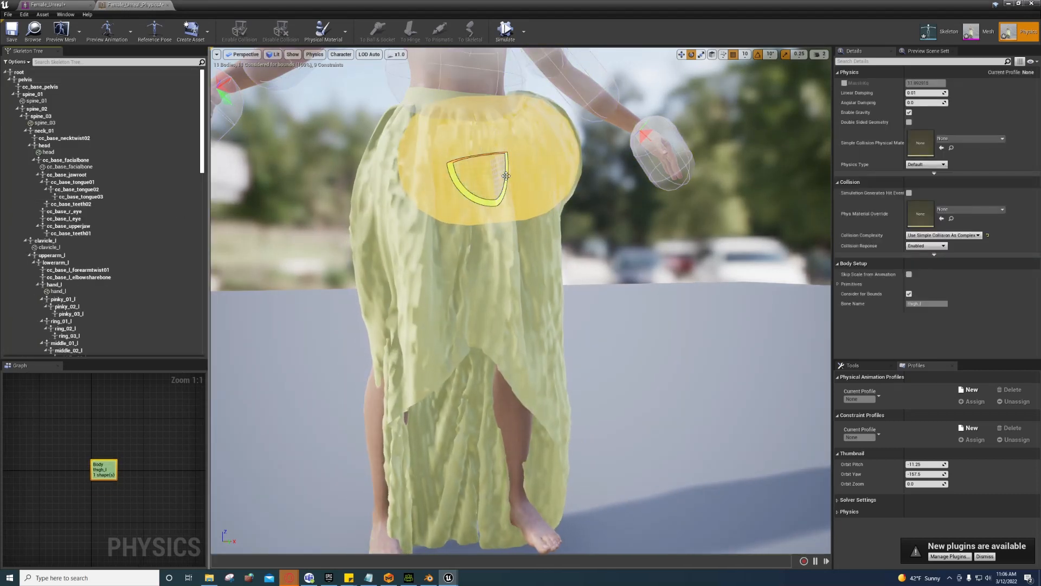
Step: Rotate the new thigh capsule to about -80 degrees
left_click_drag(506, 176, 507, 179)
left_click_drag(490, 111, 508, 153)
right_click_drag(507, 153, 540, 38)
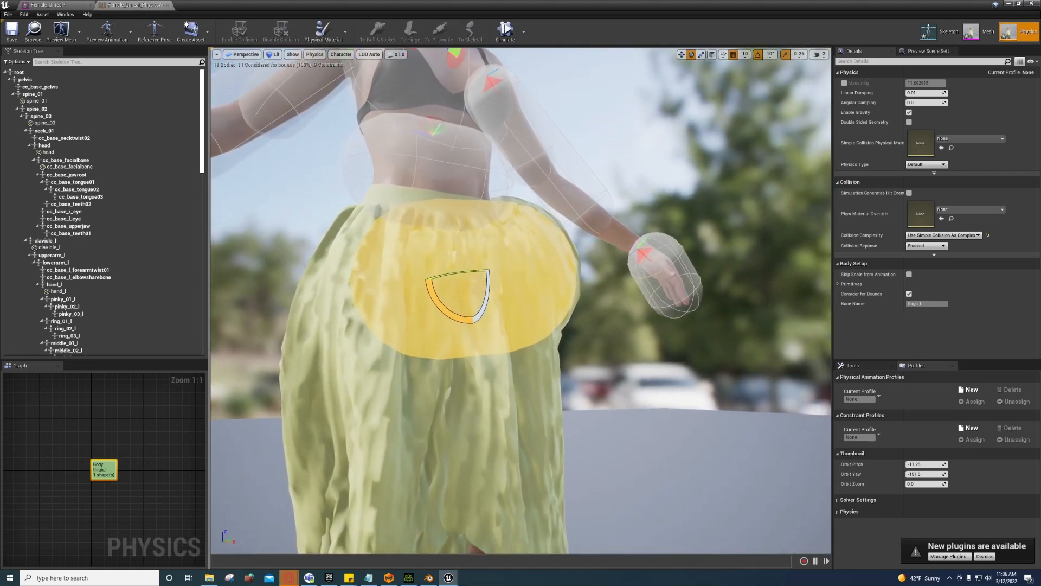
mouse_move(477, 243)
right_mouse_down()
mouse_move(512, 293)
mouse_move(574, 293)
mouse_move(450, 255)
mouse_move(478, 243)
right_mouse_up()
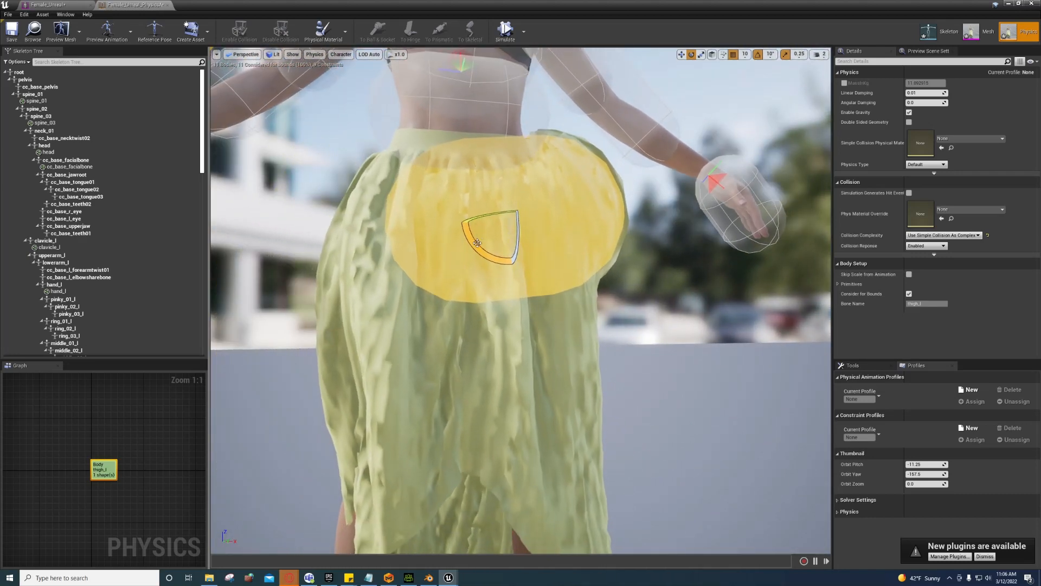
left_click_drag(478, 242, 466, 226)
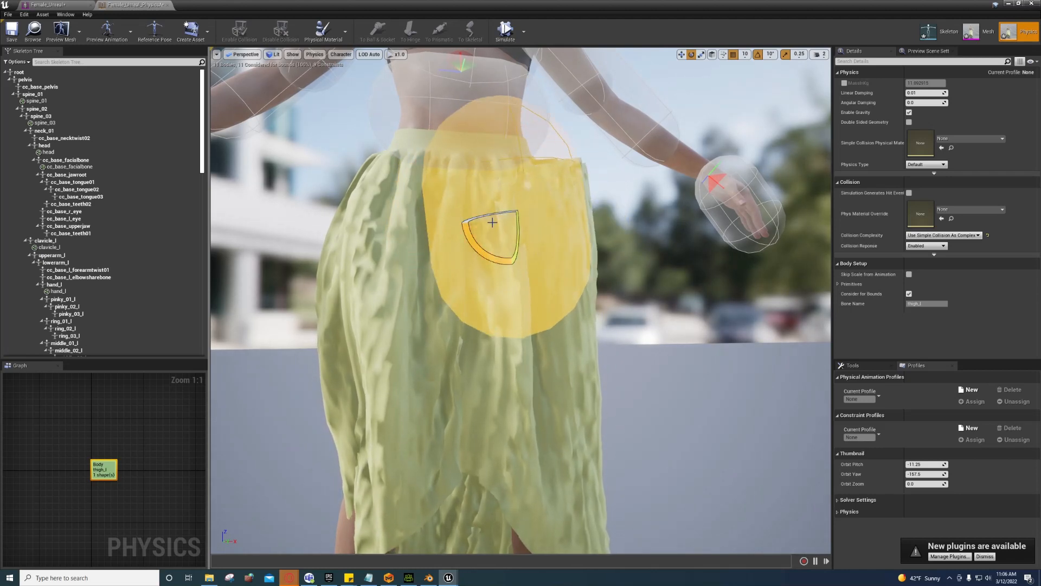
key("w")
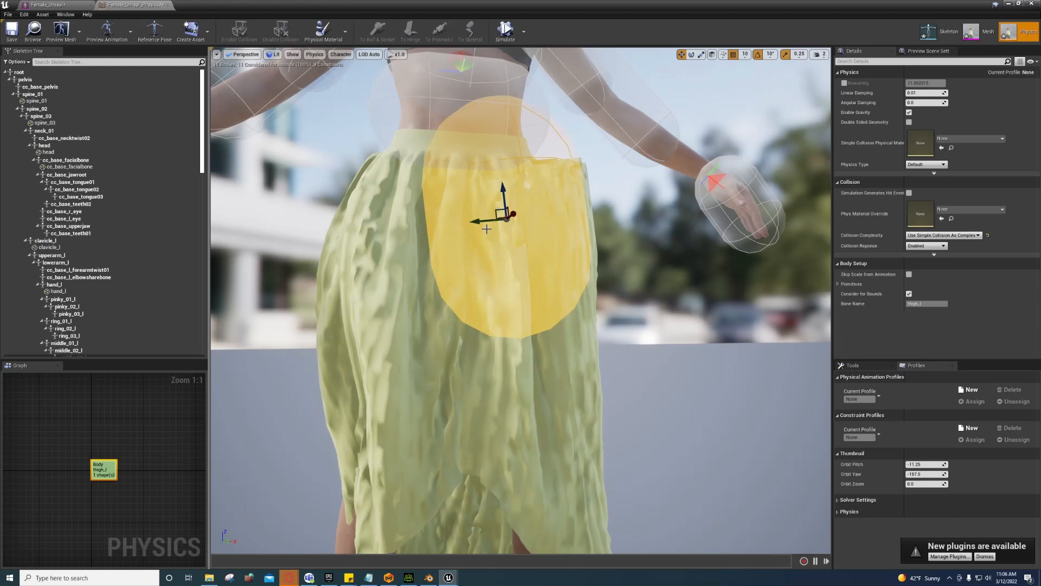
key("e")
key("r")
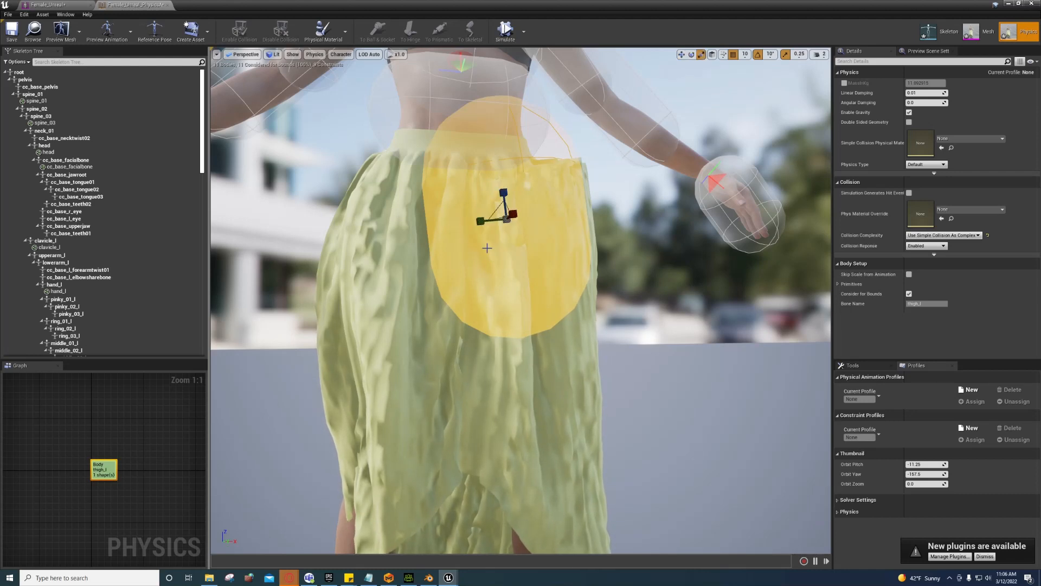
key("e")
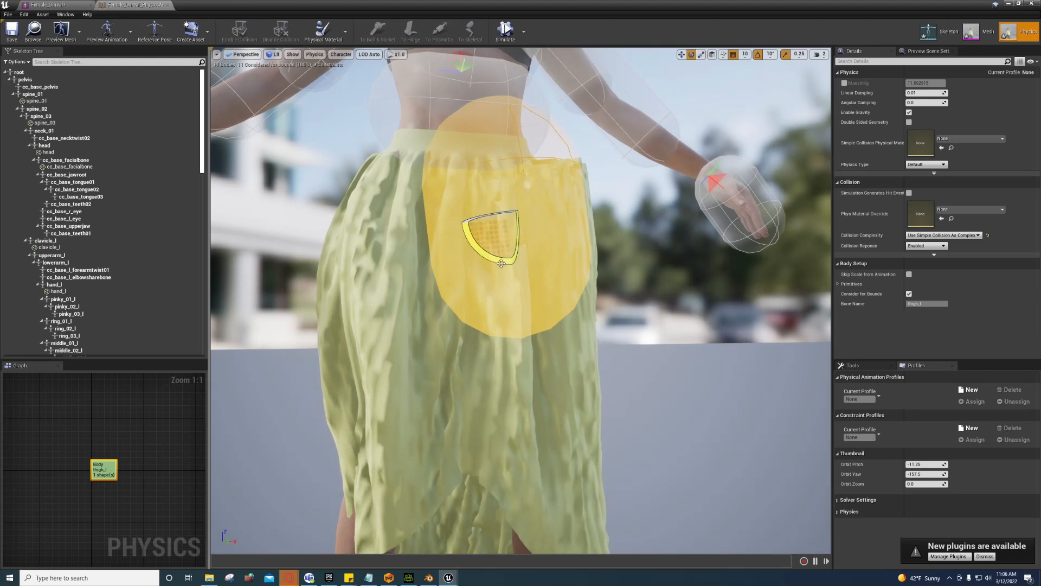
mouse_move(519, 269)
right_mouse_down()
mouse_move(488, 255)
mouse_move(518, 270)
right_mouse_up()
Step: Lower the thigh capsule down the skirt and slim it
key("w")
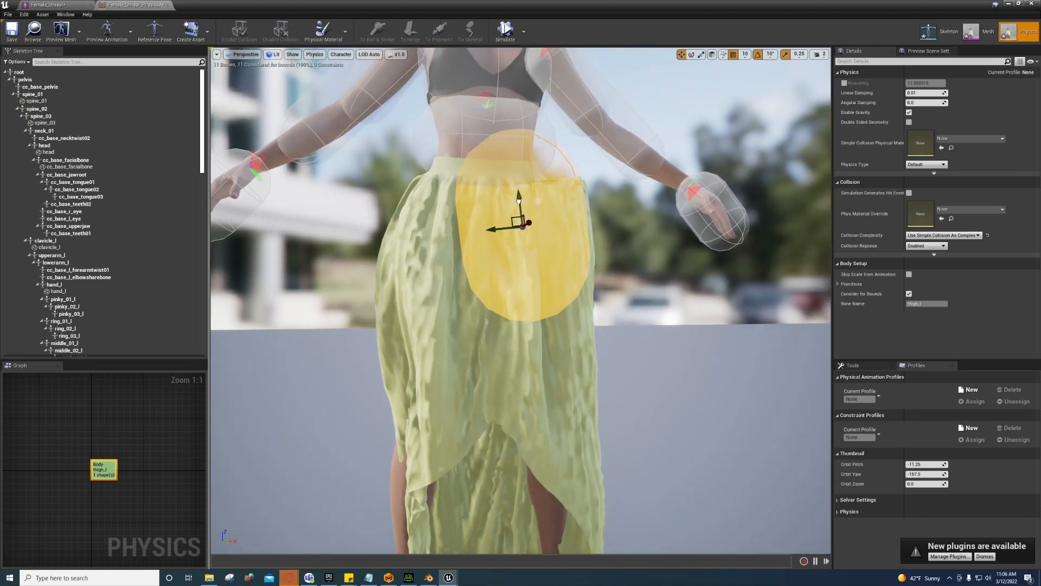
left_click_drag(518, 201, 519, 238)
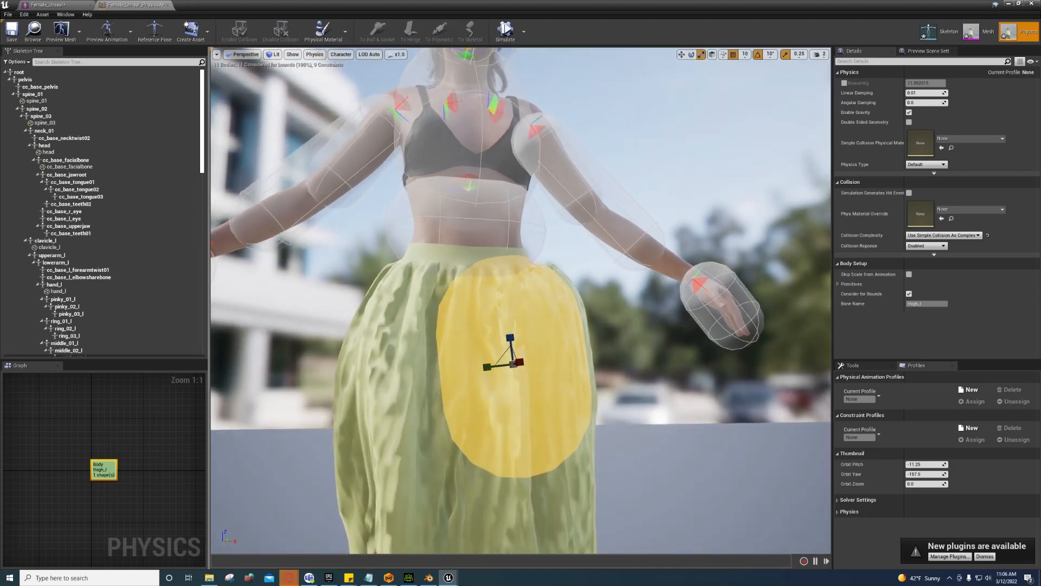
key("f")
left_click_drag(524, 269, 374, 255, "alt")
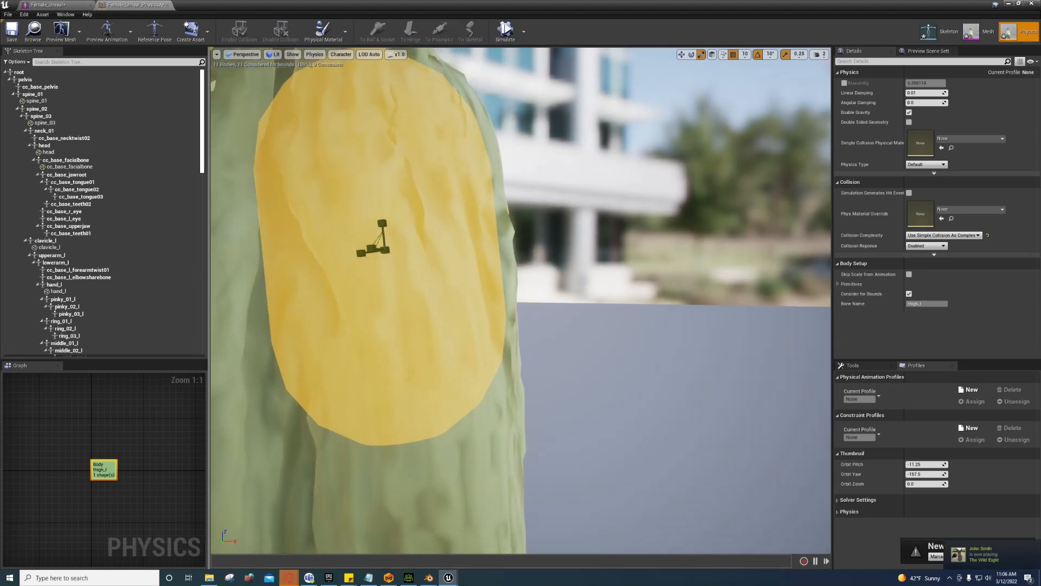
scroll(391, 258, "down", 6)
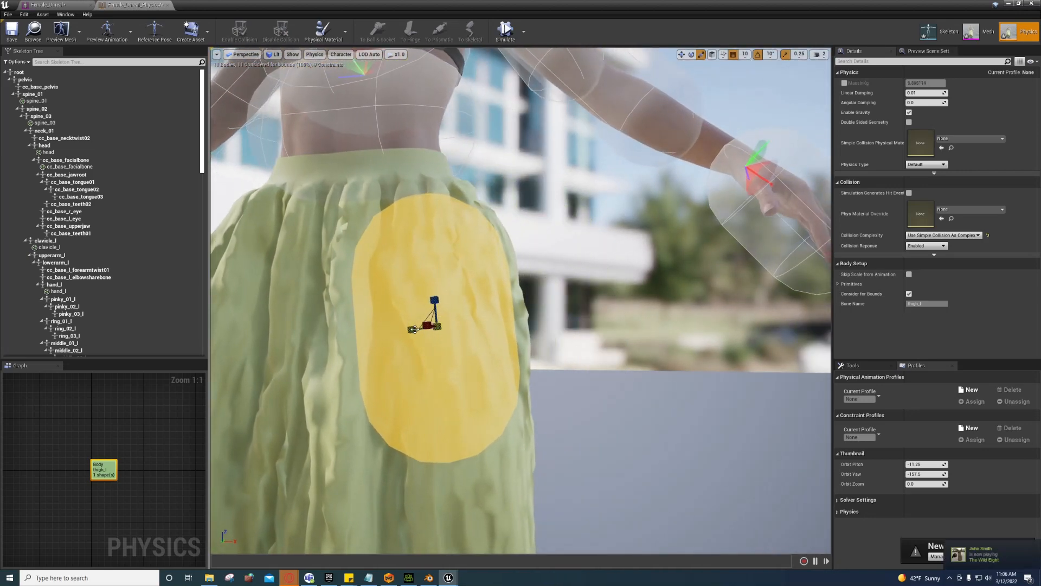
left_click_drag(409, 329, 434, 284)
Step: Shift the capsule sideways onto the leg, lower it, and tilt it about 10 degrees
left_click_drag(526, 394, 545, 251)
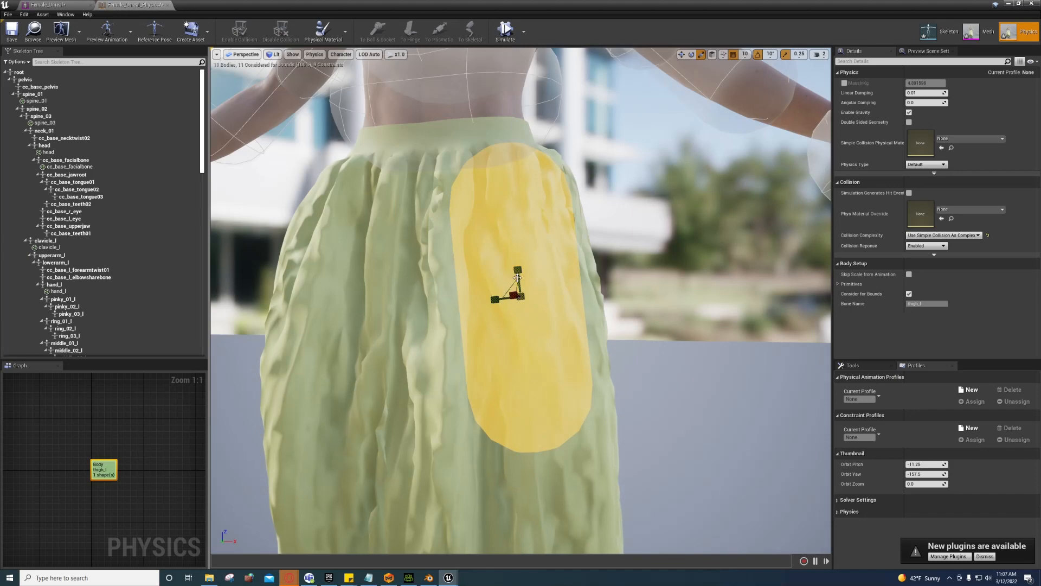
left_click_drag(533, 289, 553, 341)
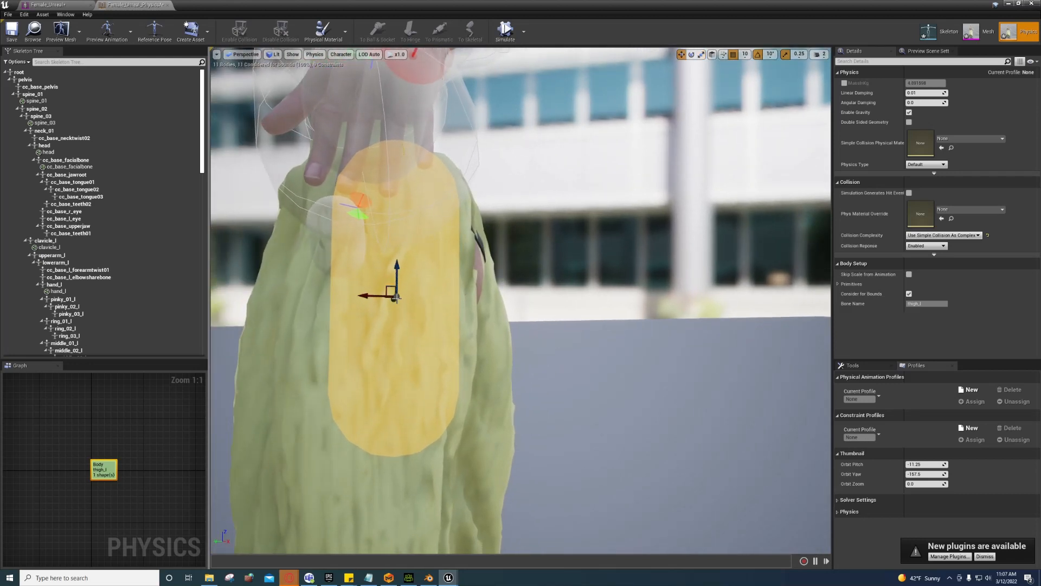
left_click_drag(371, 298, 357, 301)
left_click_drag(387, 264, 378, 330)
key("e")
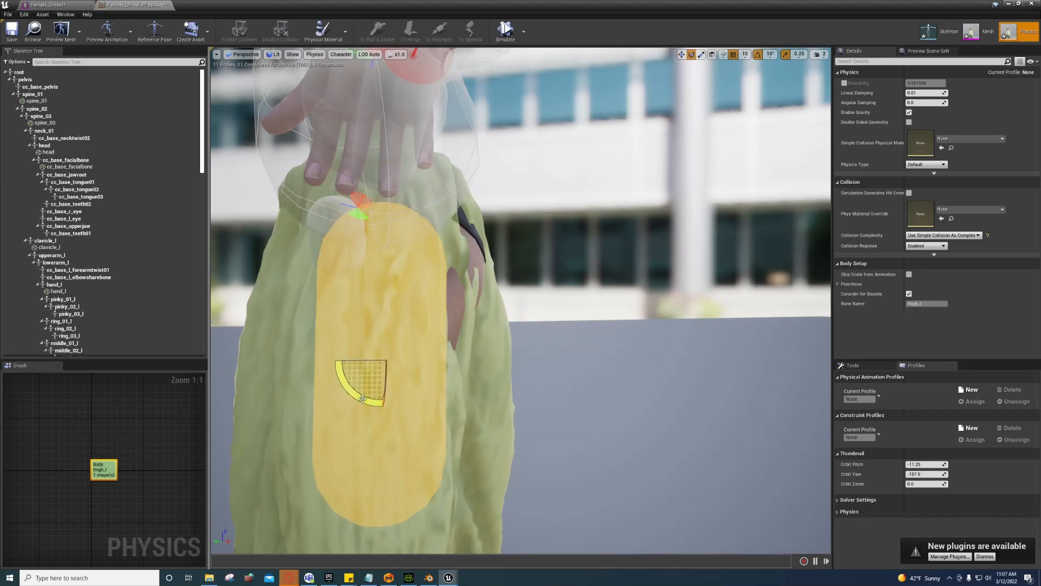
left_click_drag(363, 399, 347, 401)
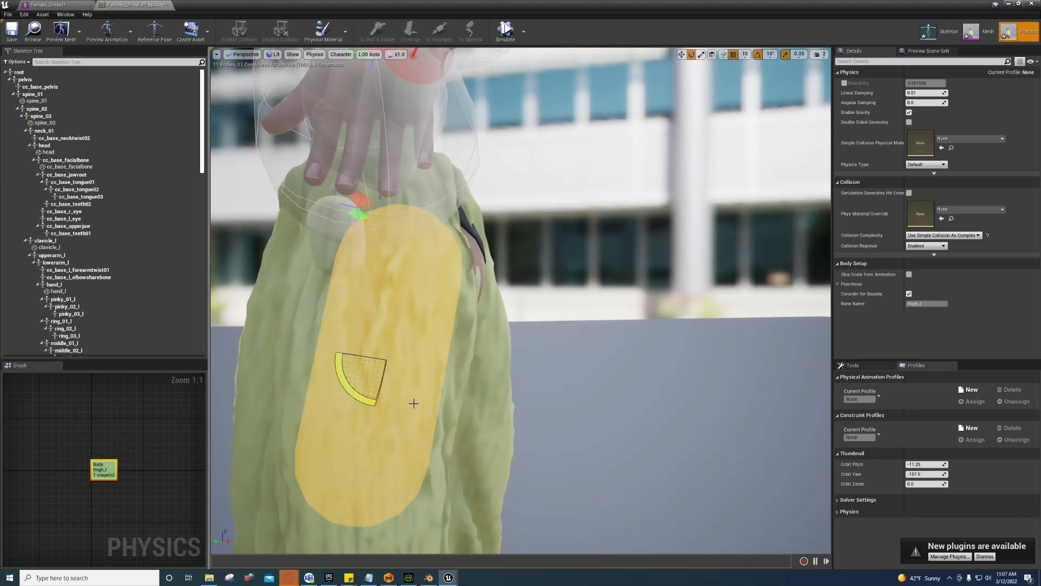
Step: Lengthen the thigh capsule along the leg
left_click_drag(414, 402, 634, 405, "alt")
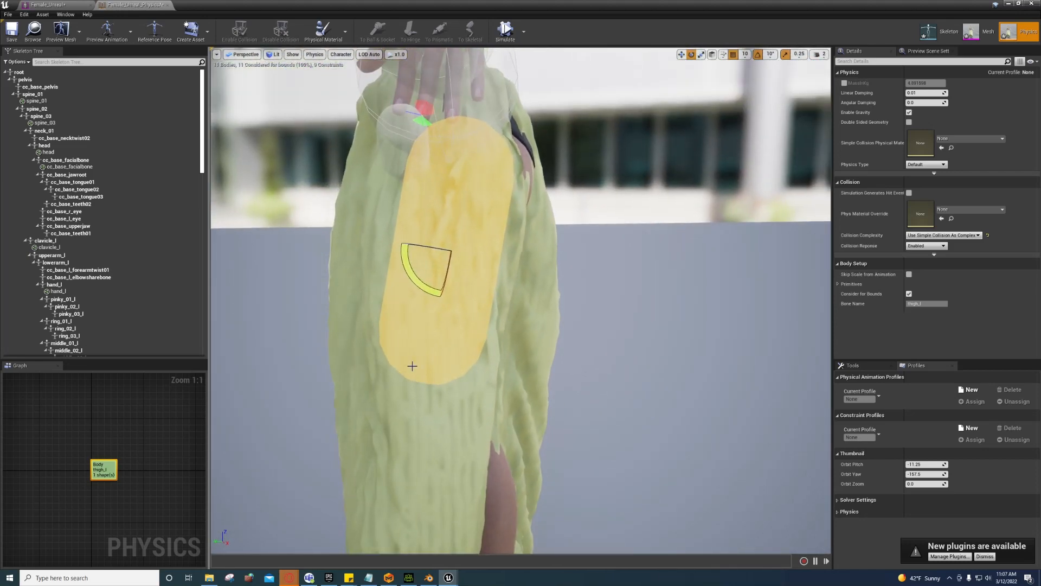
key("r")
left_click_drag(451, 226, 423, 272)
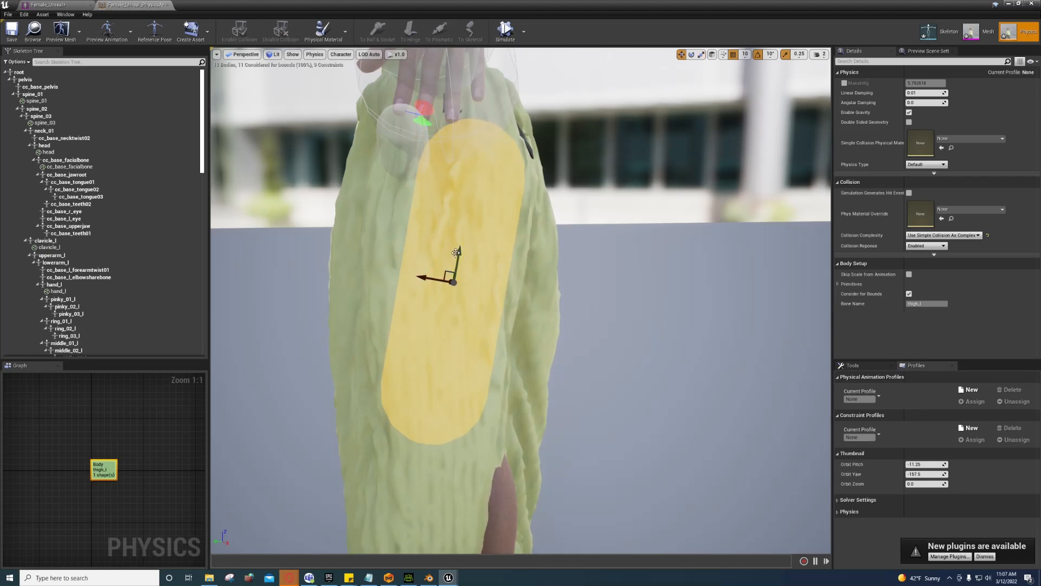
left_click_drag(425, 283, 336, 285, "alt")
scroll(521, 301, "down", 5)
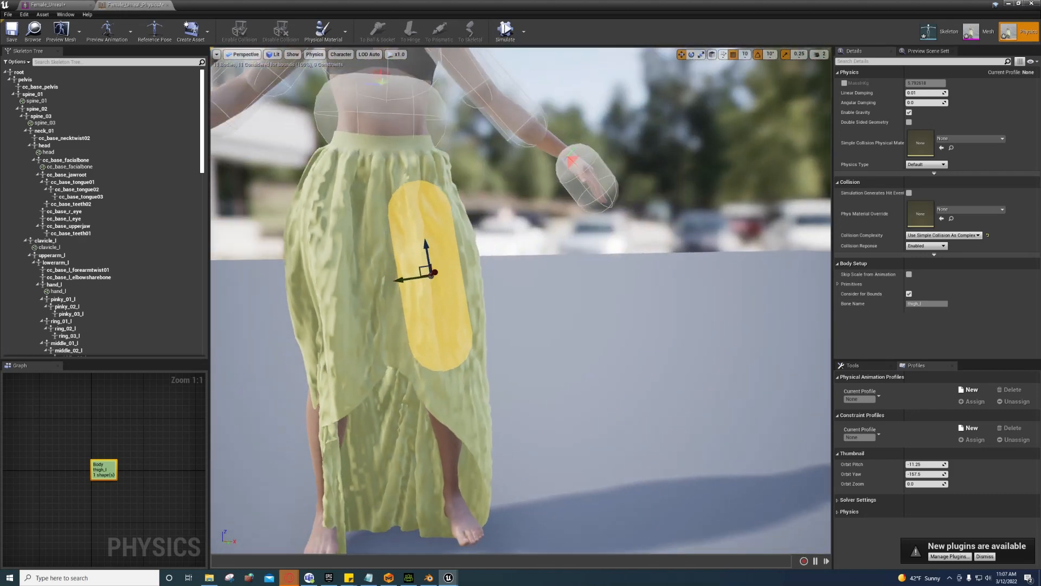
left_click_drag(412, 326, 446, 349, "alt")
Step: Mirror the thigh_l capsule onto the right thigh and inspect both capsules
right_click(446, 349)
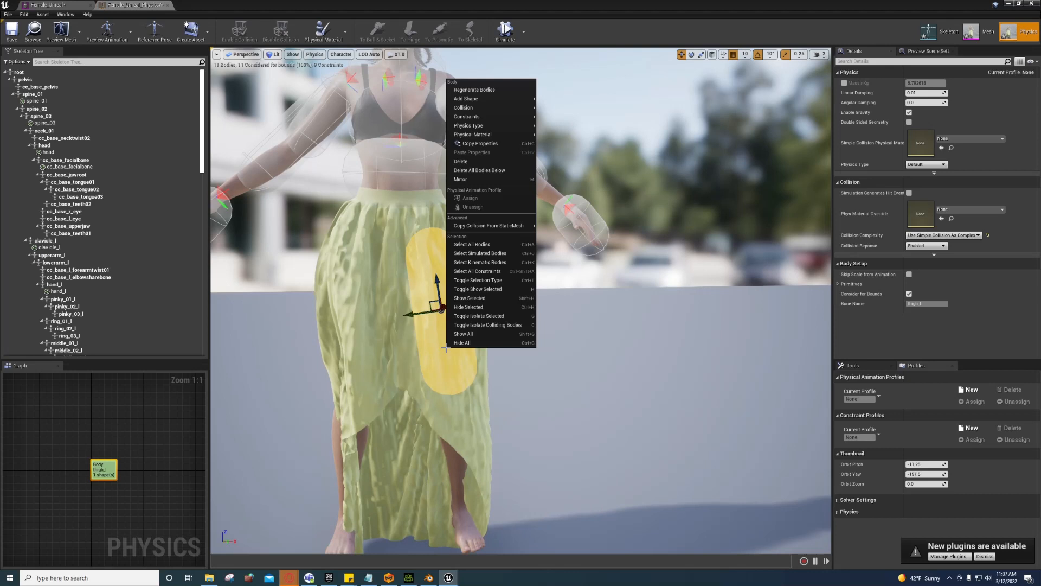
left_click(473, 179)
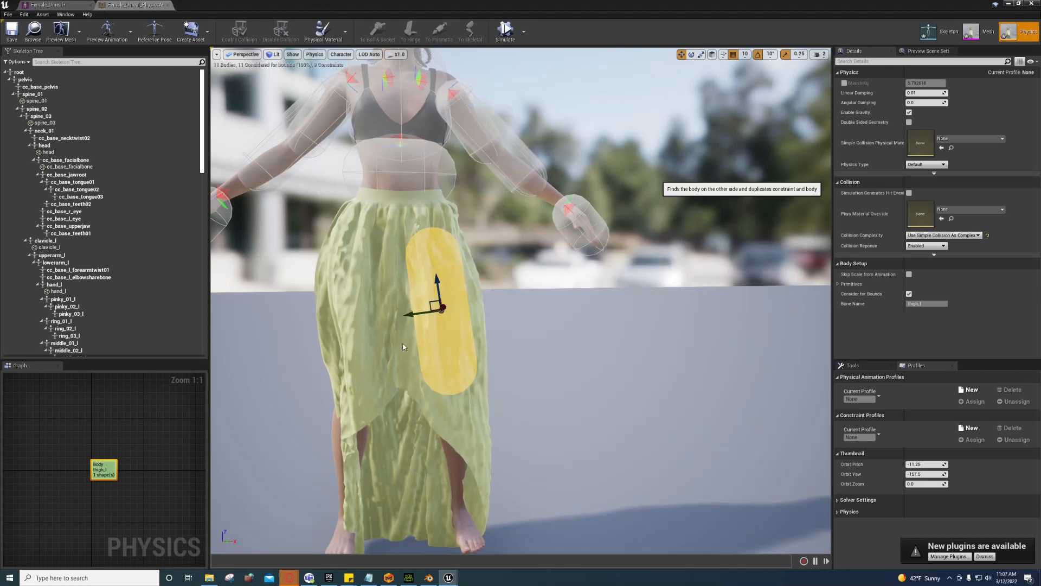
scroll(403, 347, "up", 5)
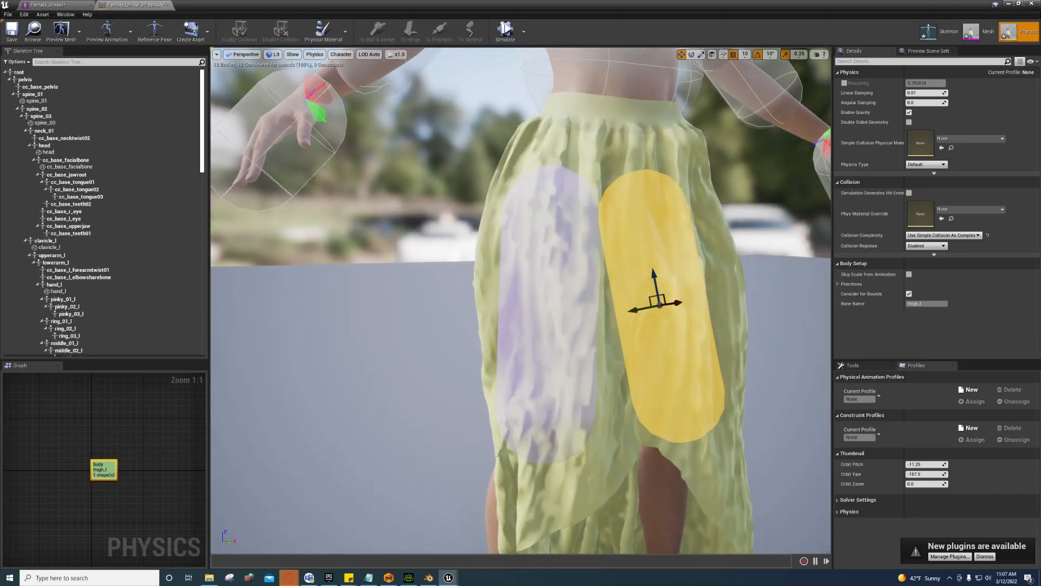
right_click_drag(520, 301, 477, 293)
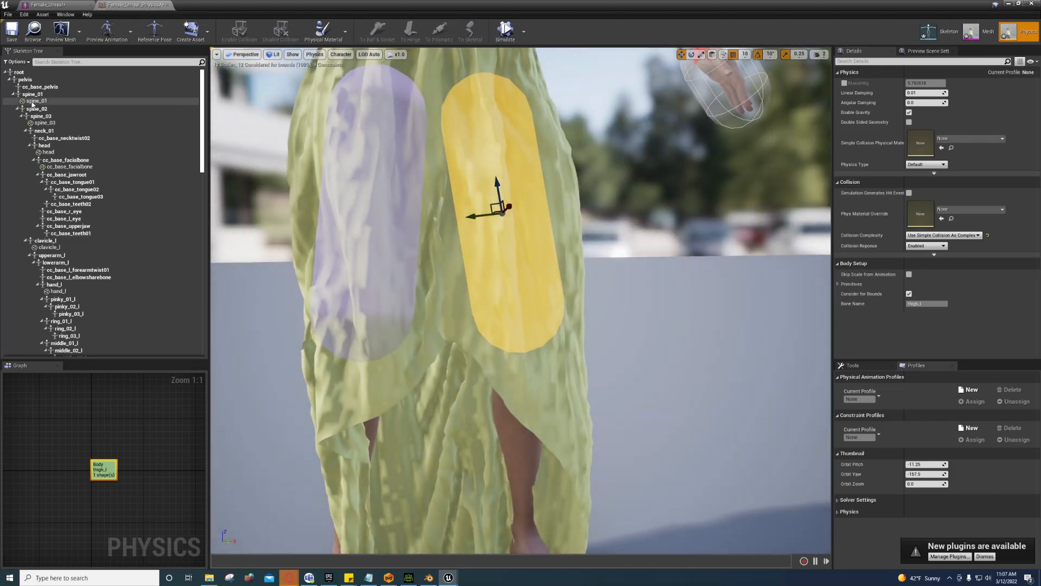
Step: Add a capsule collision body to the calf_l bone
left_click(13, 94)
left_click(35, 116)
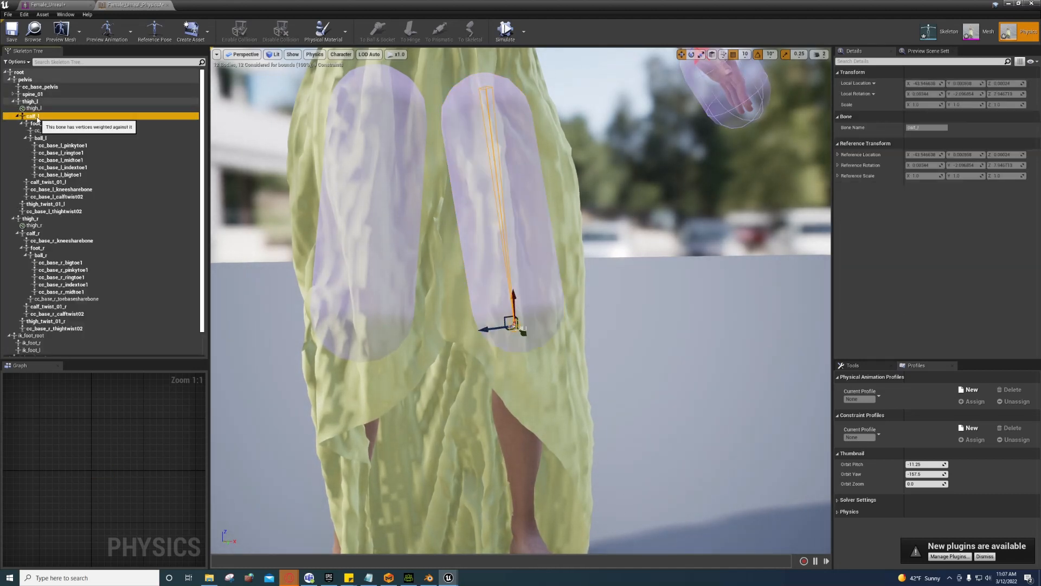
right_click(37, 118)
mouse_move(81, 192)
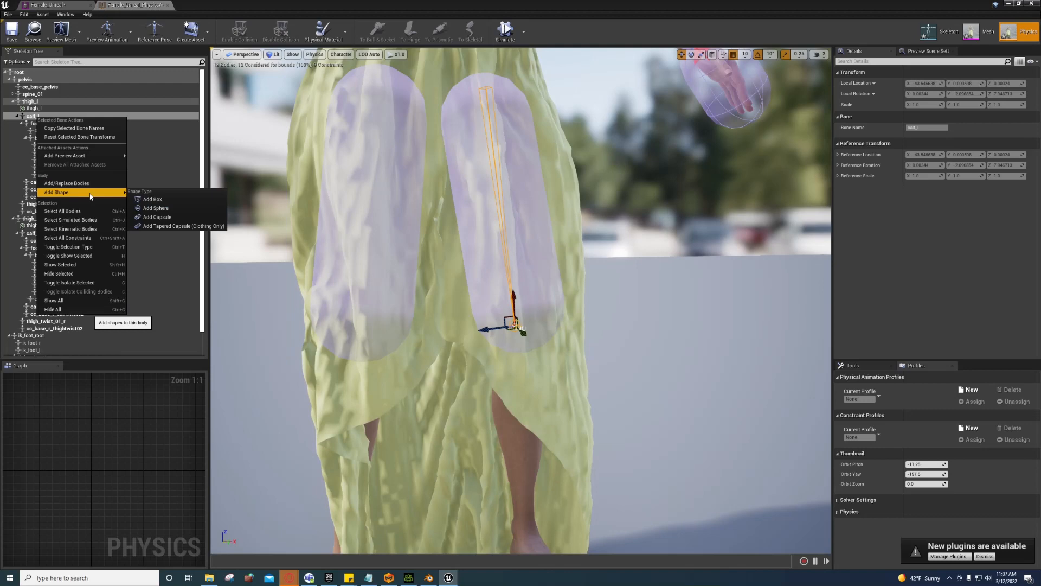
left_click(157, 218)
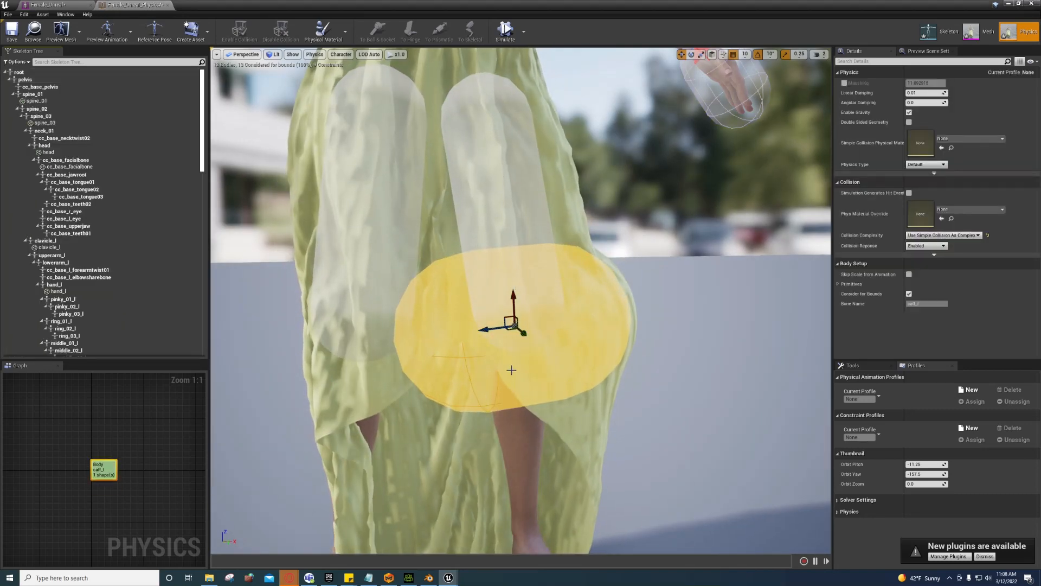
Step: Rotate the calf capsule 90° upright, move it down onto the shin, and slim it
key("e")
left_click_drag(477, 319, 521, 331)
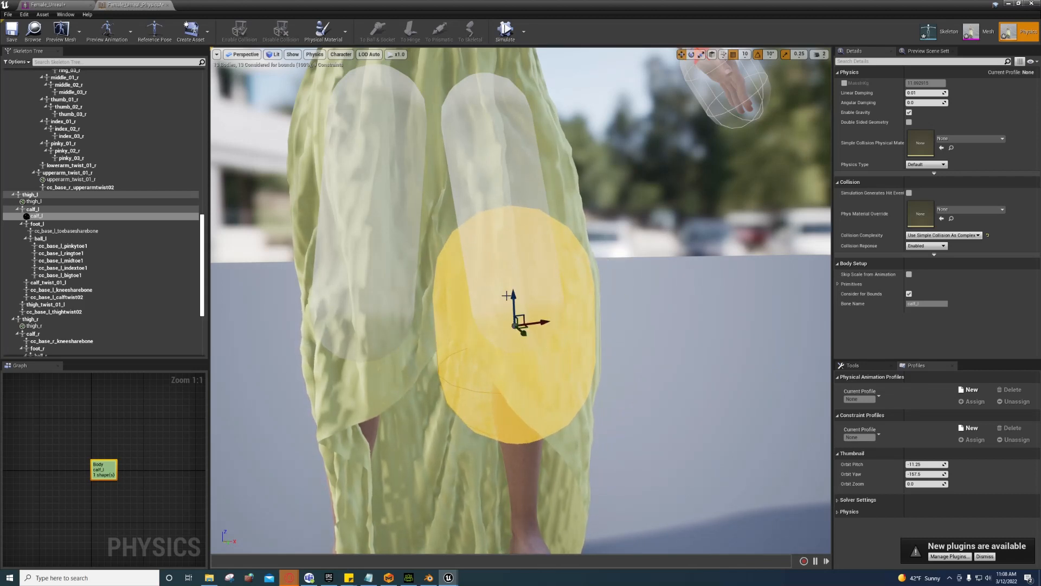
left_click_drag(513, 296, 527, 415)
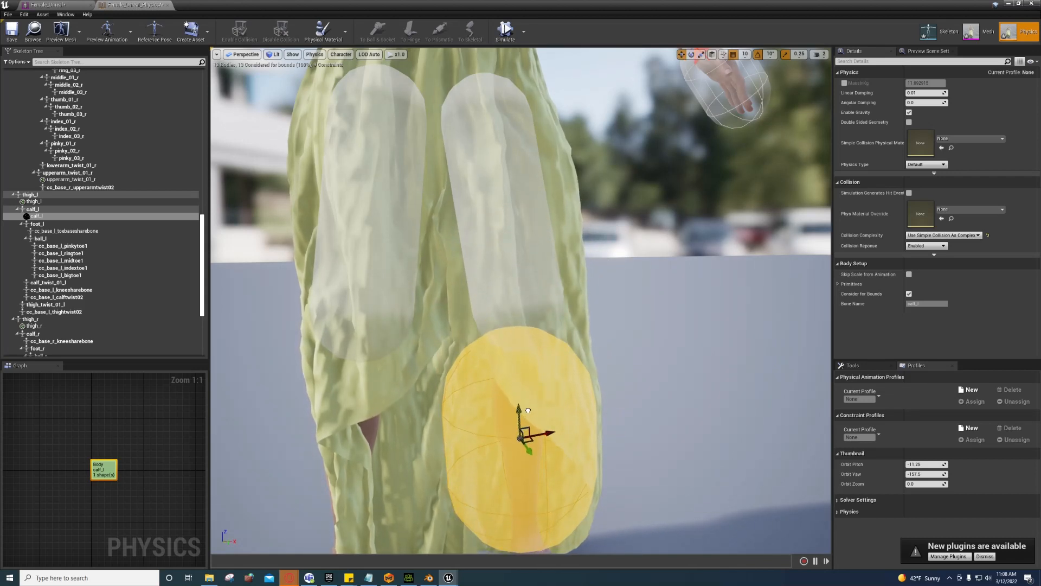
mouse_move(525, 424)
right_mouse_down()
mouse_move(504, 472)
mouse_move(564, 521)
mouse_move(510, 477)
mouse_move(525, 424)
right_mouse_up()
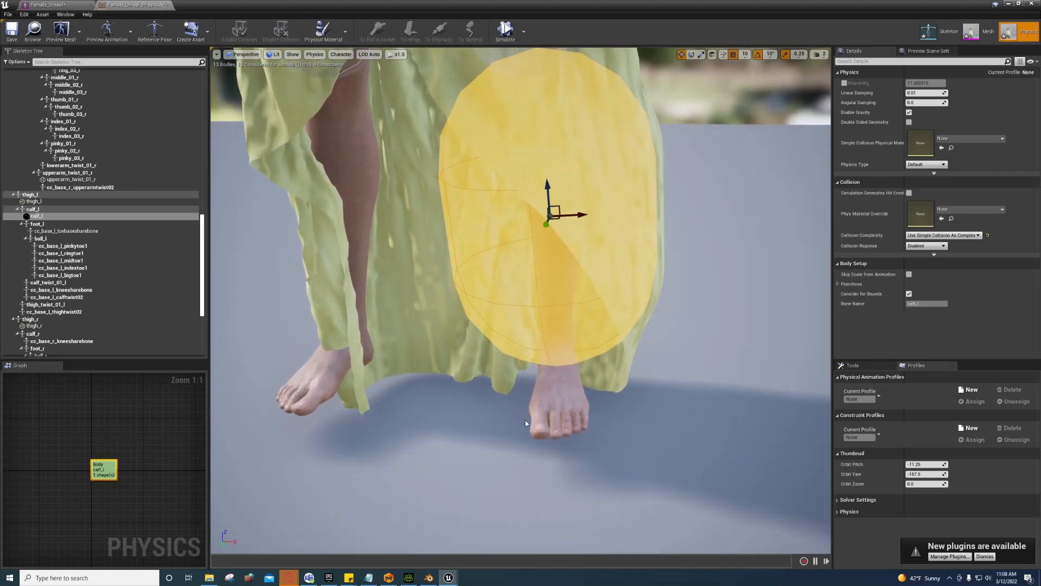
left_click_drag(573, 218, 547, 167)
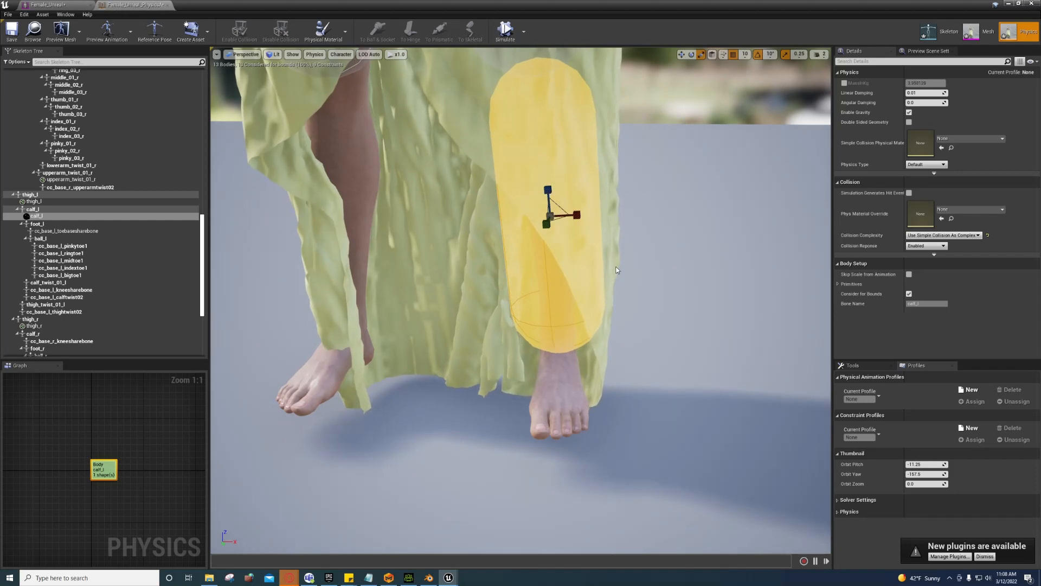
right_click_drag(617, 270, 500, 297)
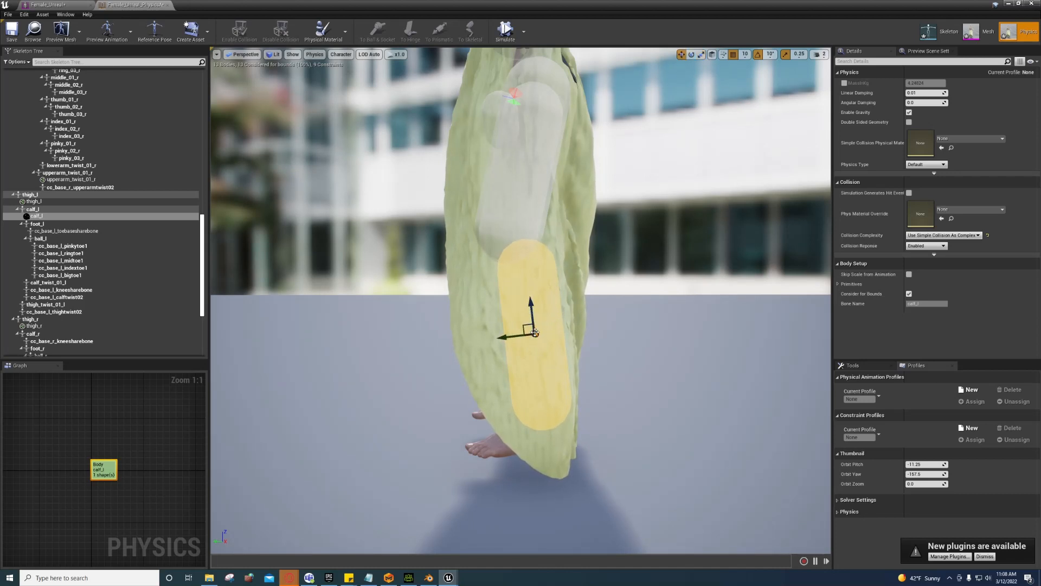
Step: Mirror the calf capsule onto the right leg
right_click(539, 316)
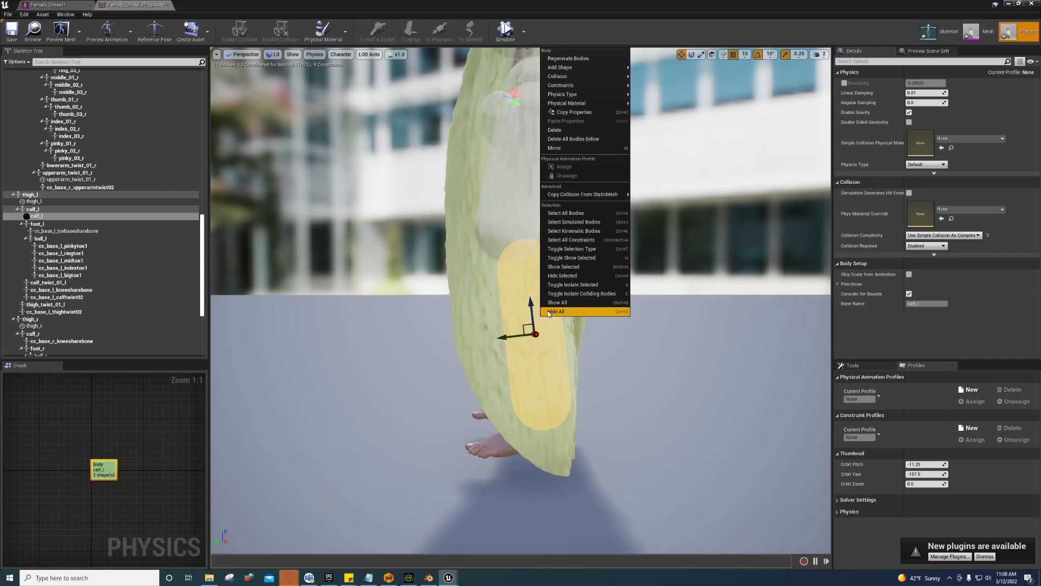
left_click(566, 151)
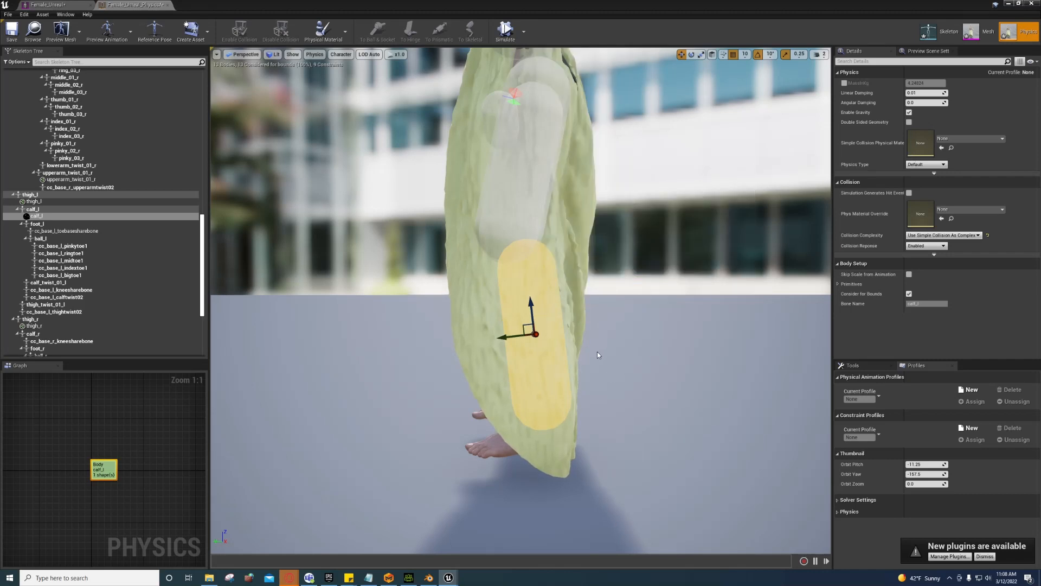
mouse_move(597, 353)
right_mouse_down()
mouse_move(705, 353)
mouse_move(651, 354)
mouse_move(672, 347)
mouse_move(667, 206)
mouse_move(667, 261)
mouse_move(483, 272)
mouse_move(554, 271)
mouse_move(598, 353)
right_mouse_up()
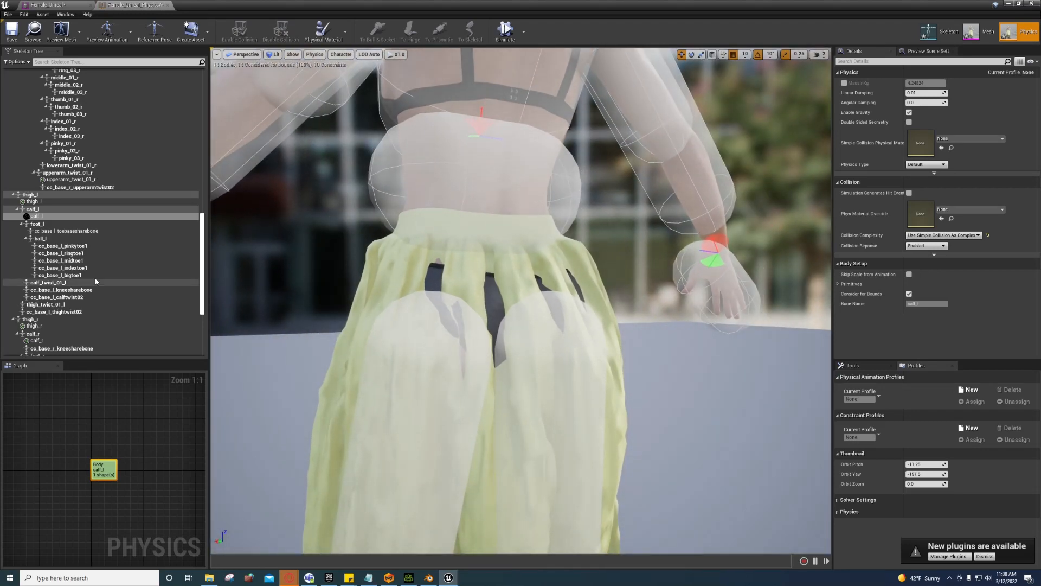
scroll(12, 138, "up", 8)
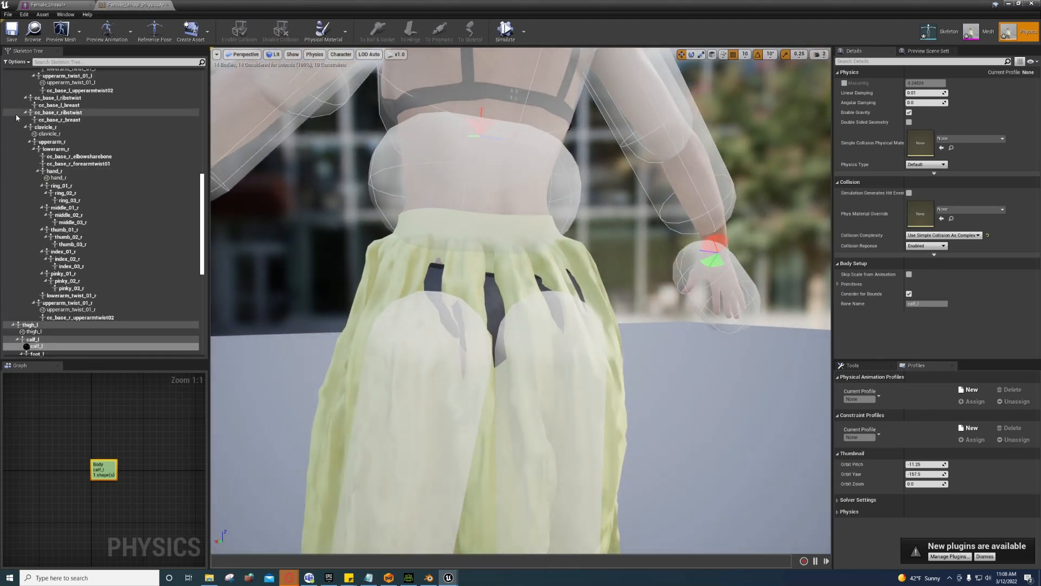
scroll(16, 112, "up", 10)
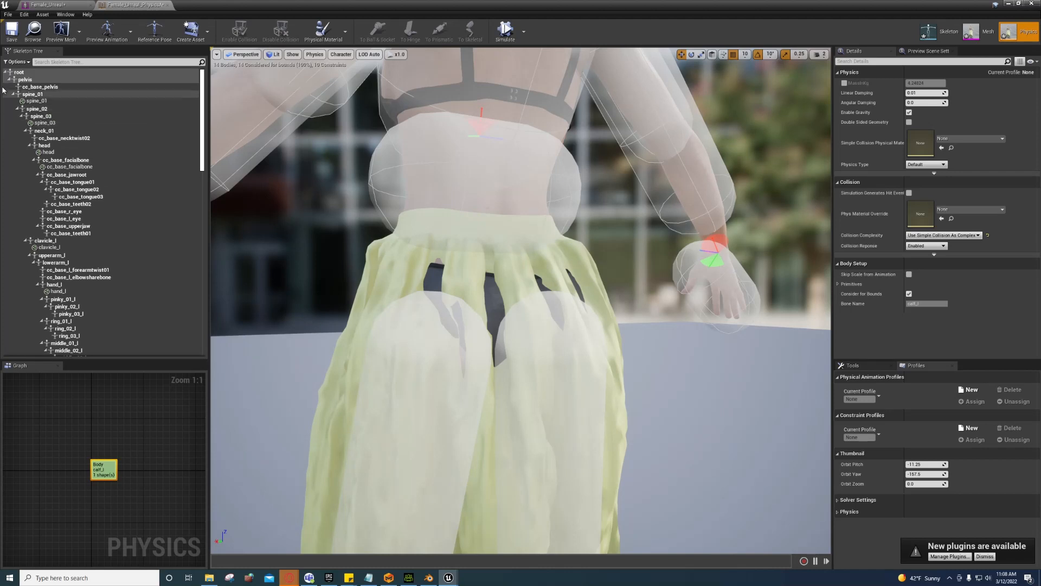
left_click(12, 95)
left_click(19, 80)
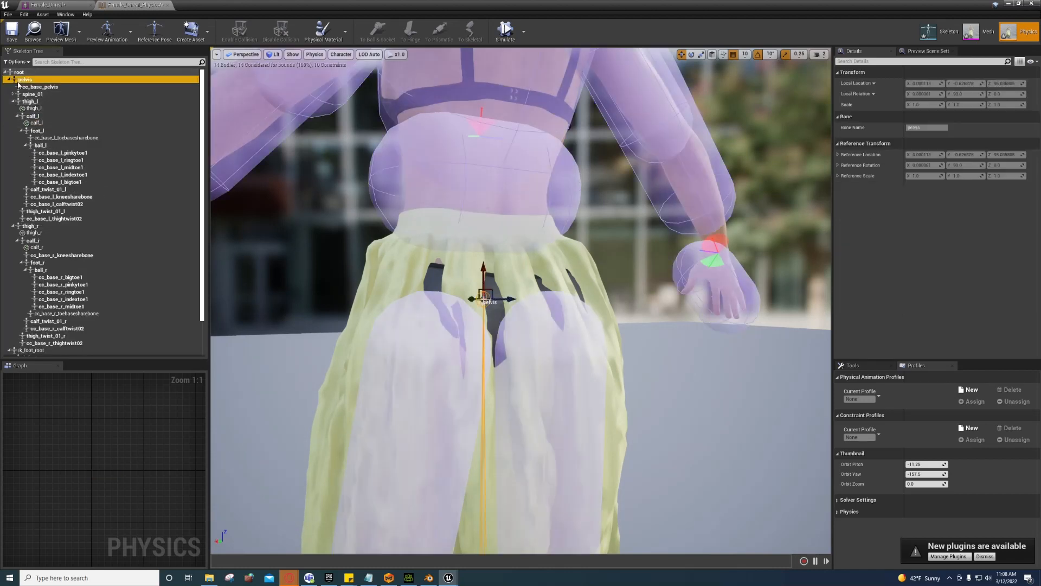
right_click(26, 82)
mouse_move(98, 155)
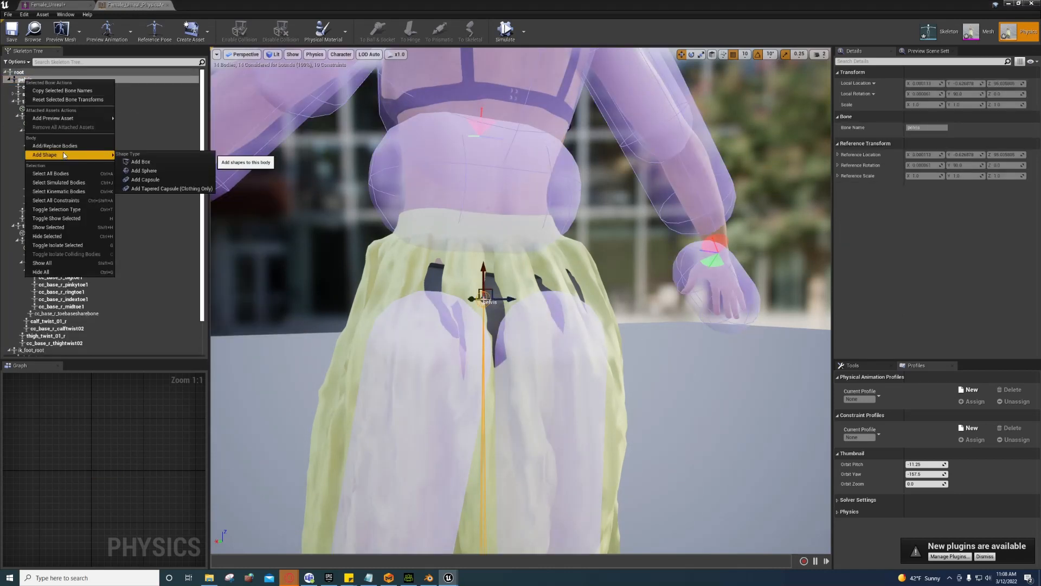
left_click(145, 181)
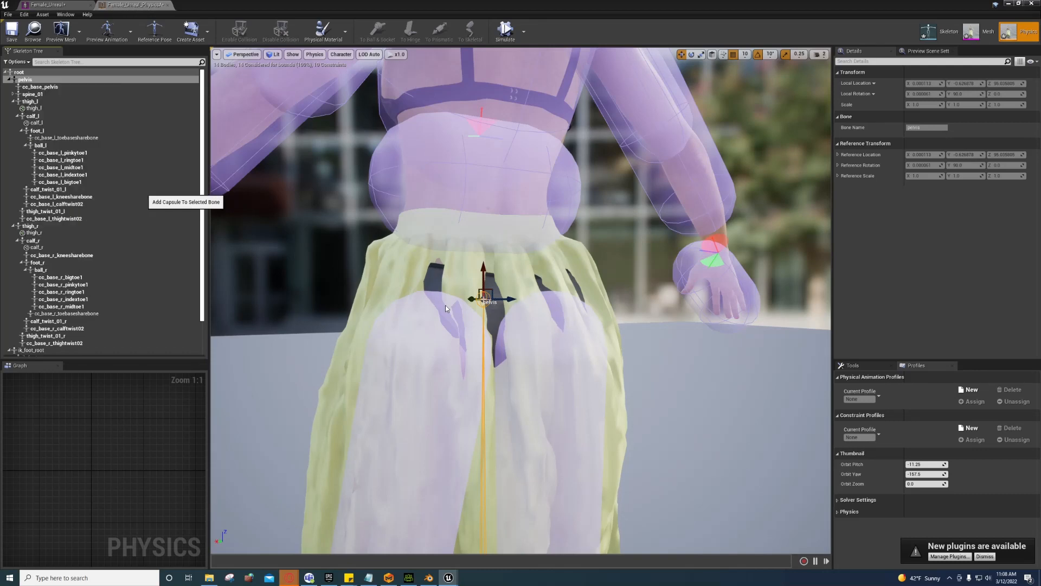
left_click_drag(496, 315, 453, 284, "alt")
key("r")
key("w")
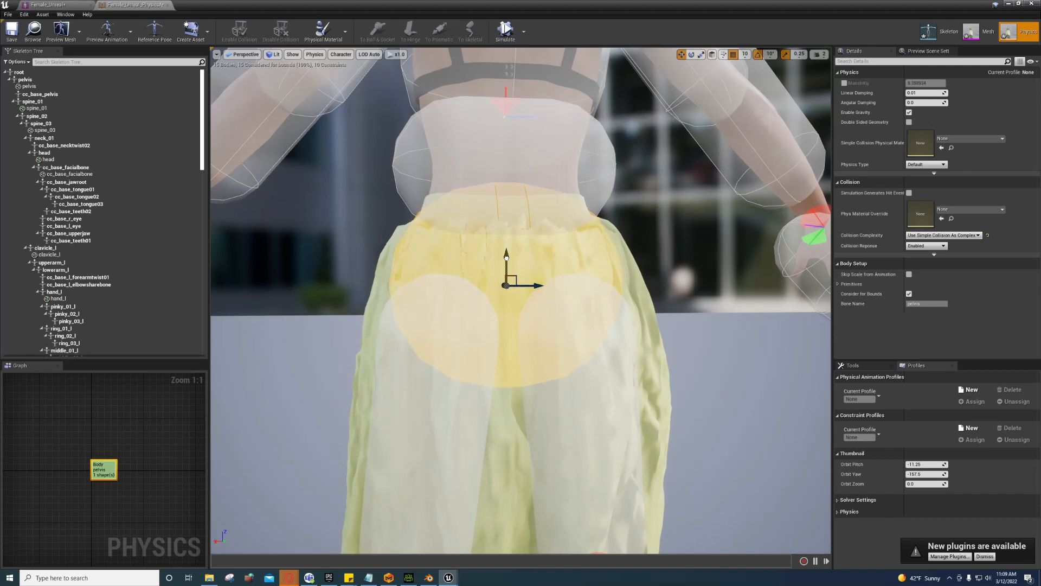
left_click_drag(506, 261, 503, 279)
right_click_drag(504, 279, 438, 267)
left_click_drag(500, 256, 489, 273)
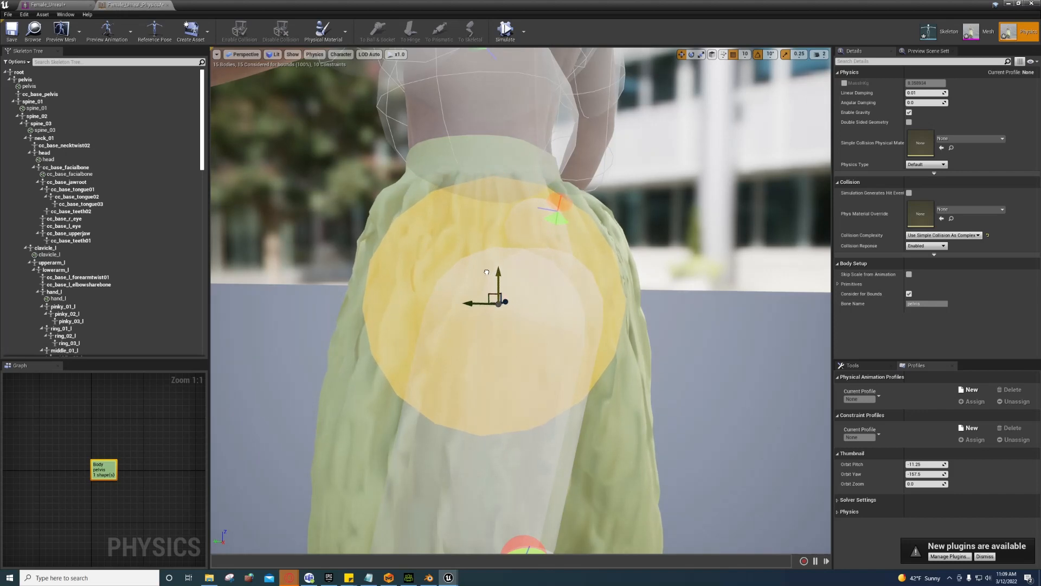
right_click_drag(487, 272, 336, 245)
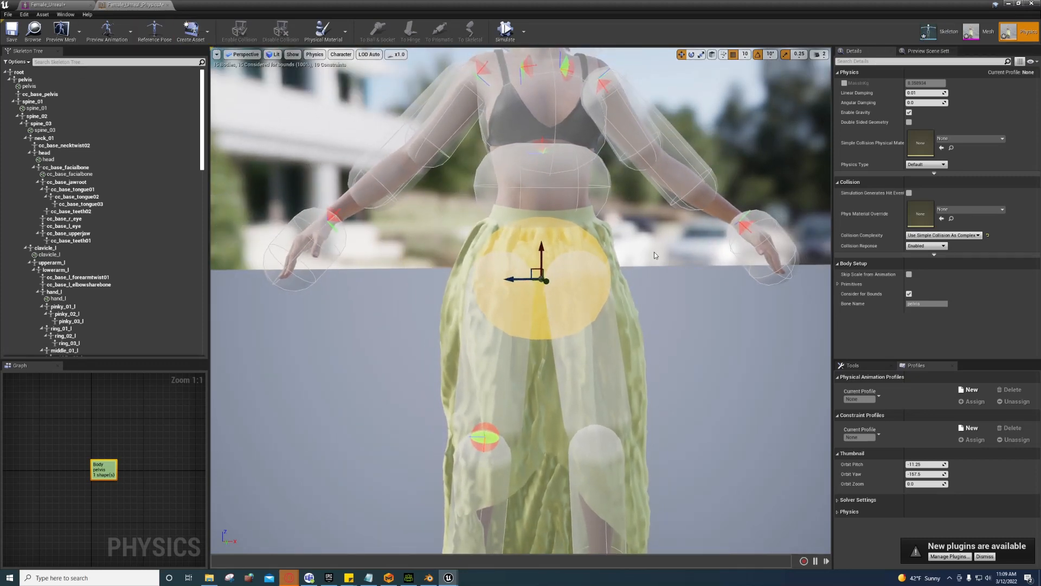
right_click_drag(654, 252, 457, 286)
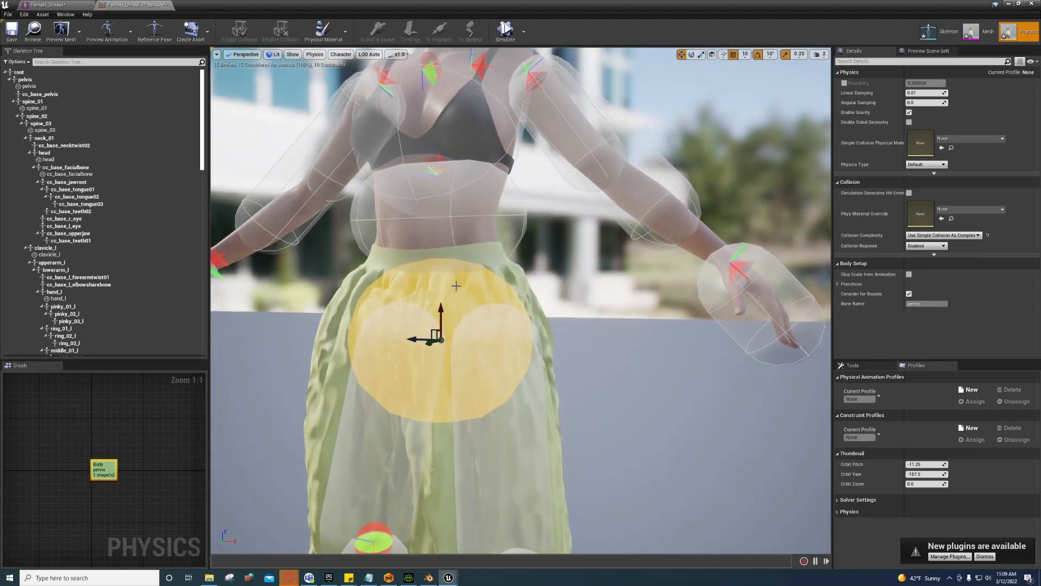
left_click(30, 80)
right_click_drag(565, 348, 654, 315)
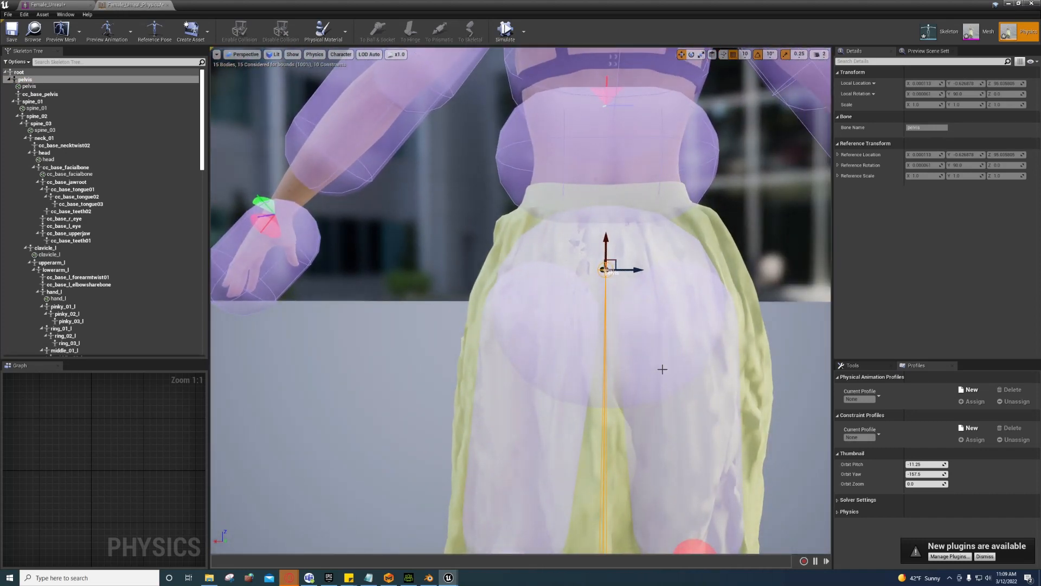
right_click_drag(652, 312, 460, 397)
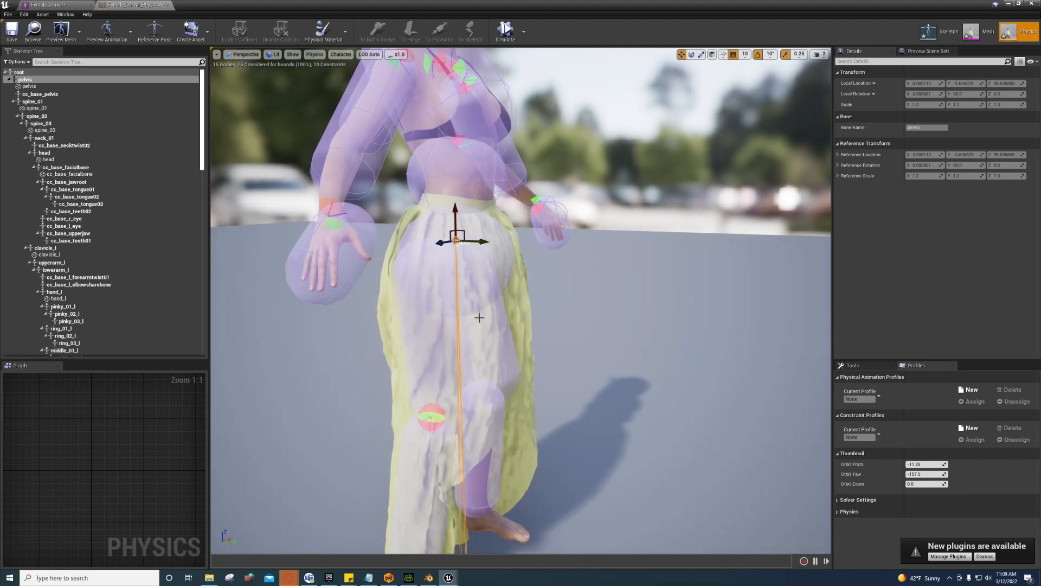
Step: Go through the Skeleton to the Mesh editor and toggle cloth paint on and off
left_click(928, 31)
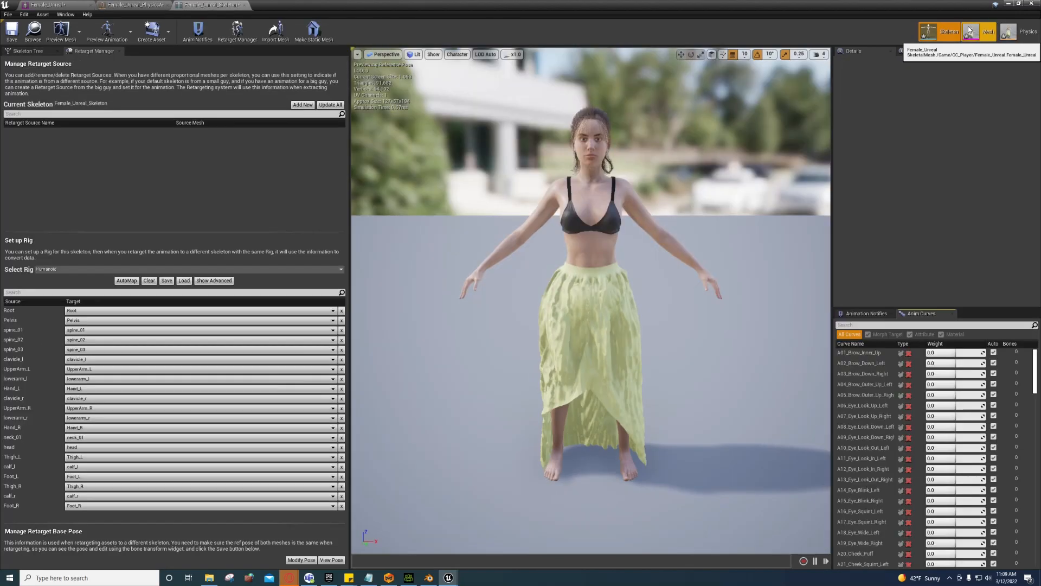
left_click(969, 31)
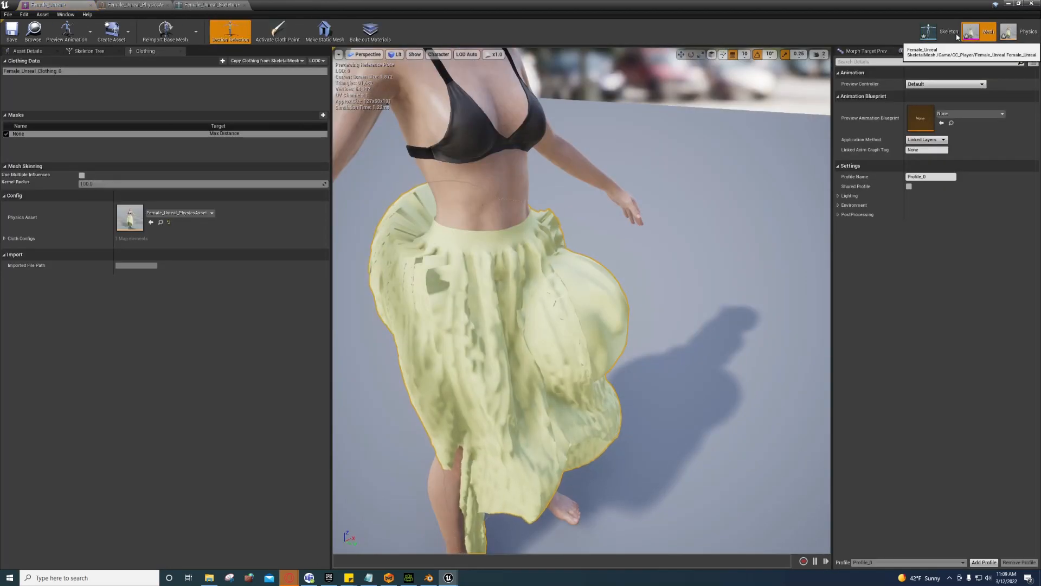
left_click(274, 30)
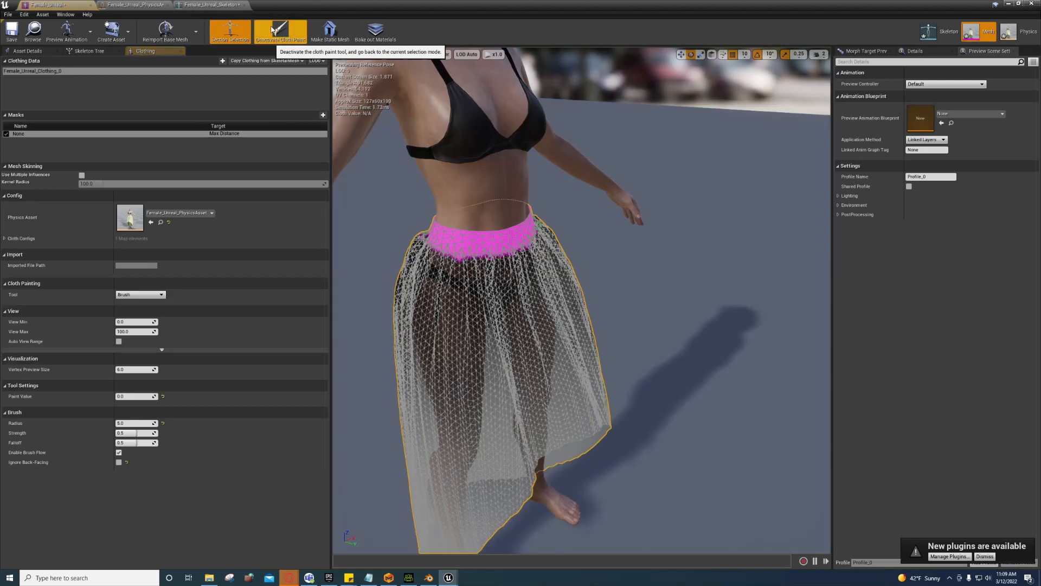
left_click(270, 31)
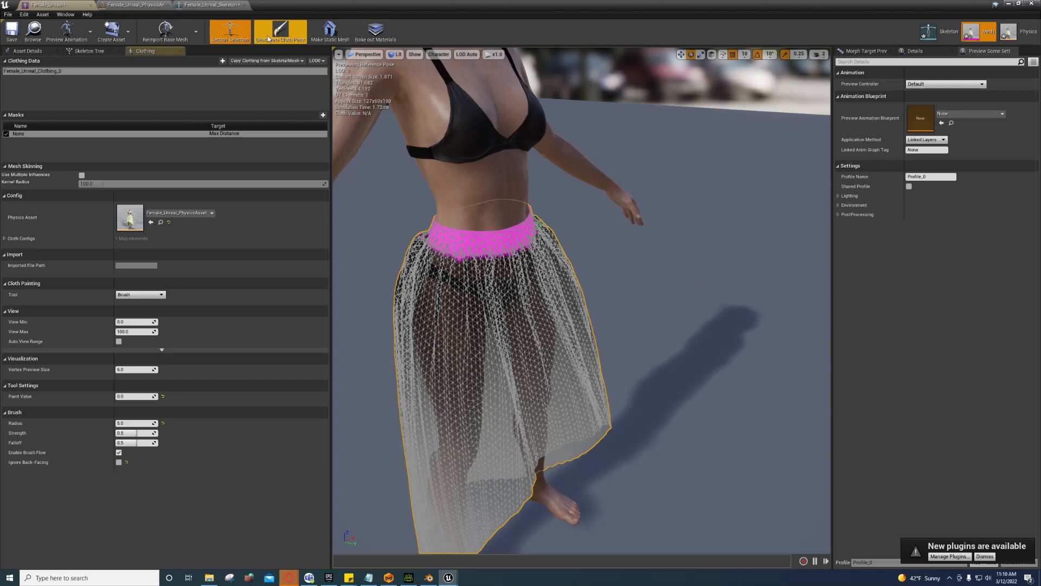
left_click(281, 32)
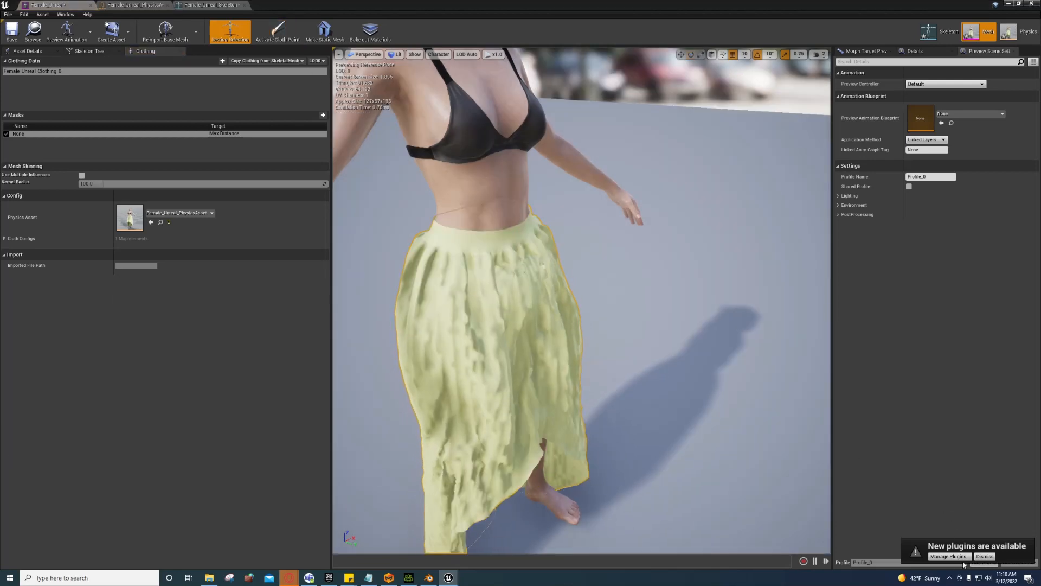
scroll(661, 349, "up", 4)
left_click_drag(660, 349, 367, 417)
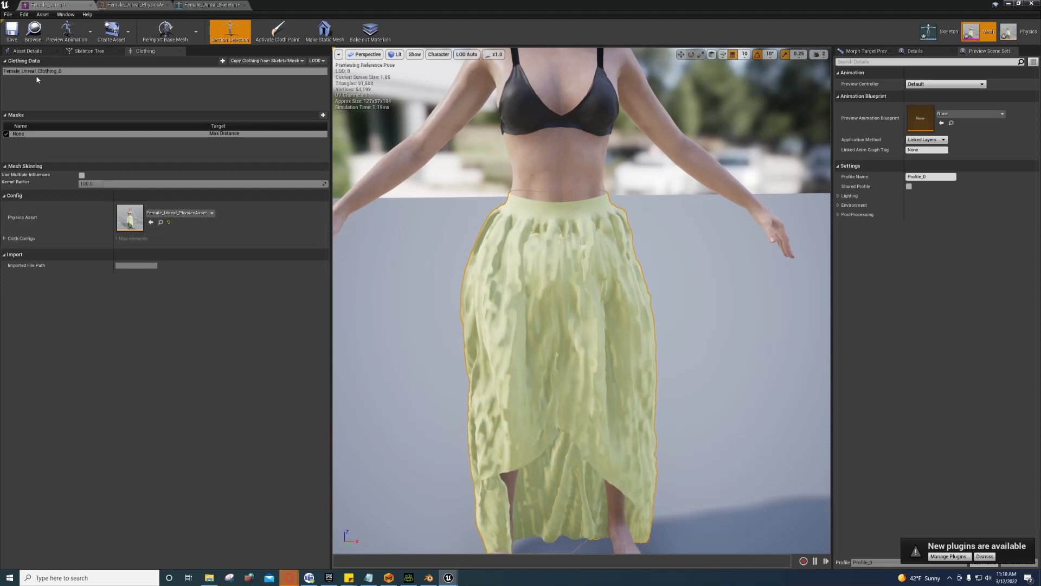
Step: Expand every property group of the skirt's ClothConfig
left_click(5, 239)
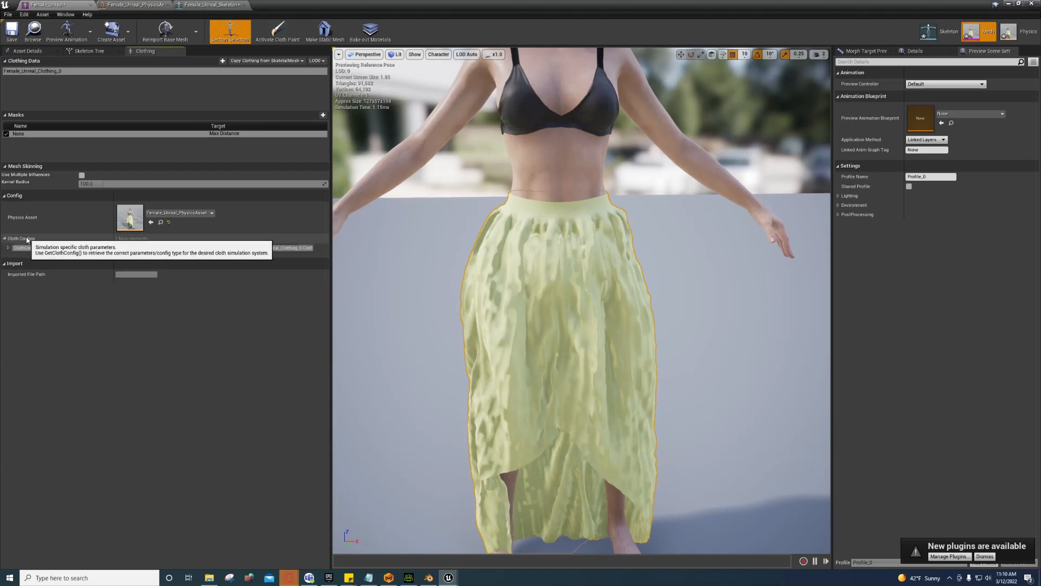
left_click(8, 248)
left_click(16, 258)
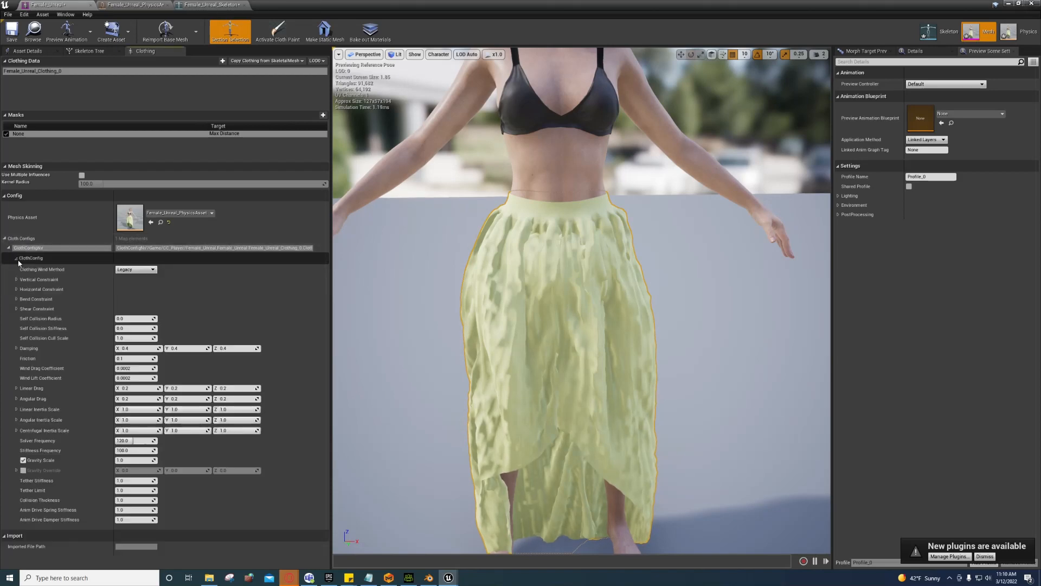
right_click(41, 258)
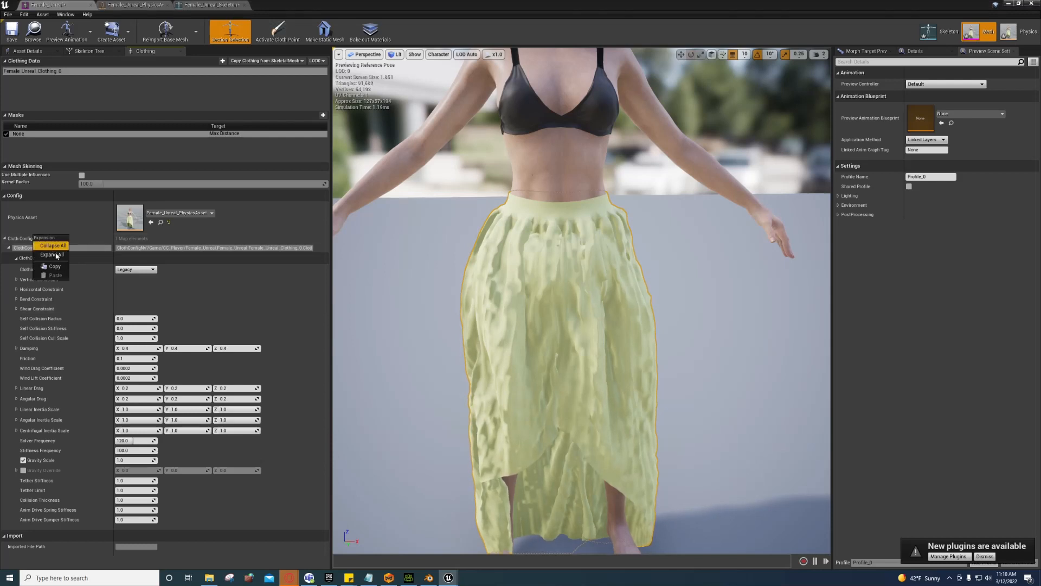
left_click(60, 261)
scroll(57, 269, "down", 1)
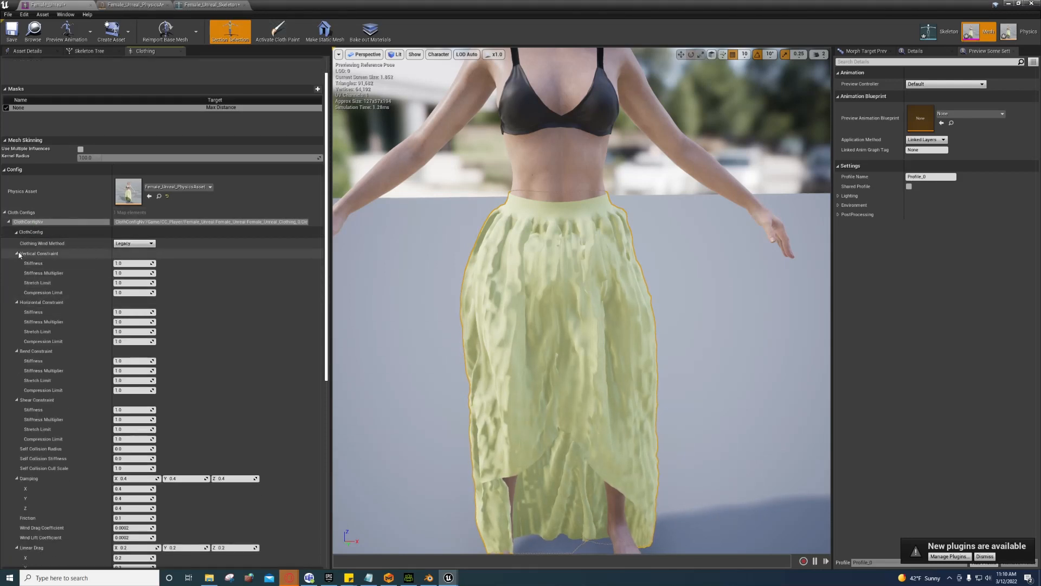
scroll(53, 275, "down", 2)
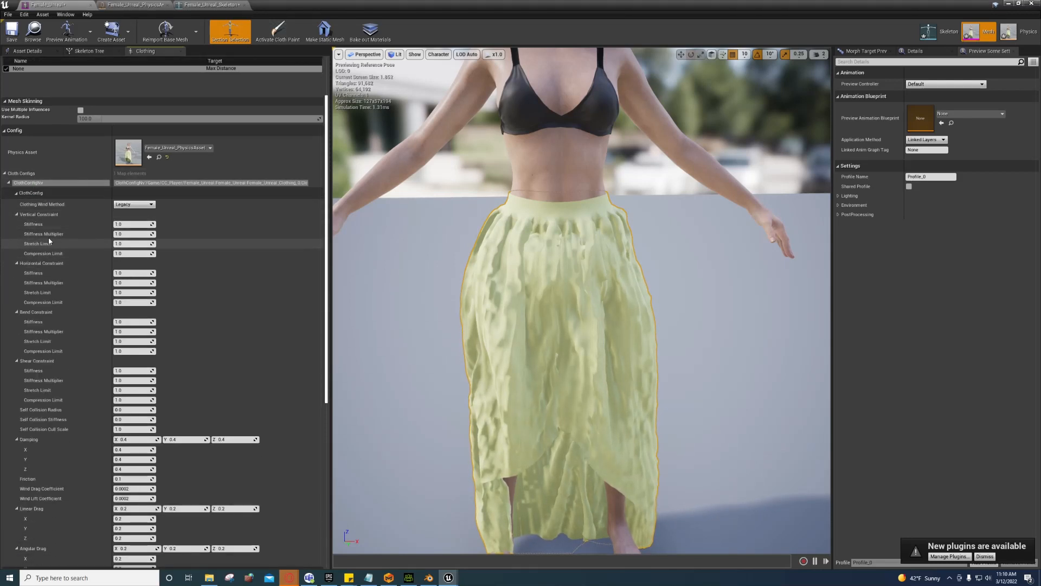
Step: Collapse the constraint, damping, drag and inertia scale groups to shorten the list
left_click(17, 214)
left_click(17, 224)
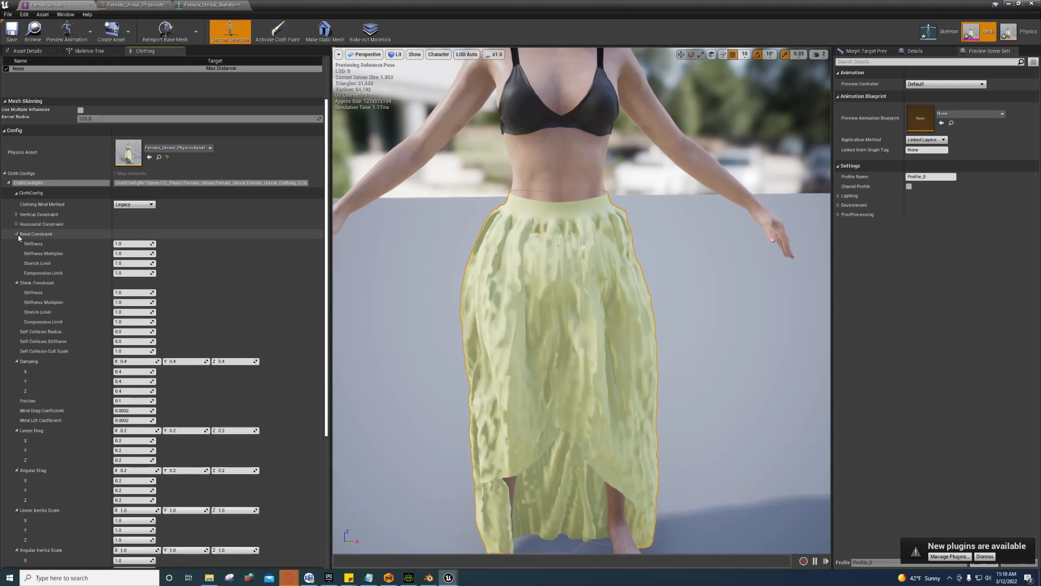
left_click(16, 234)
left_click(17, 243)
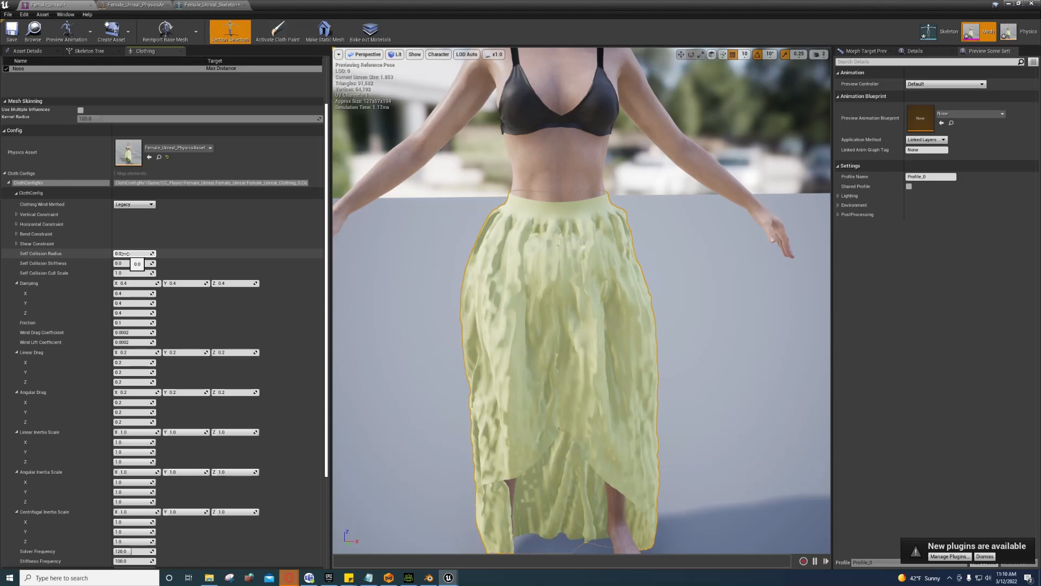
scroll(73, 252, "down", 3)
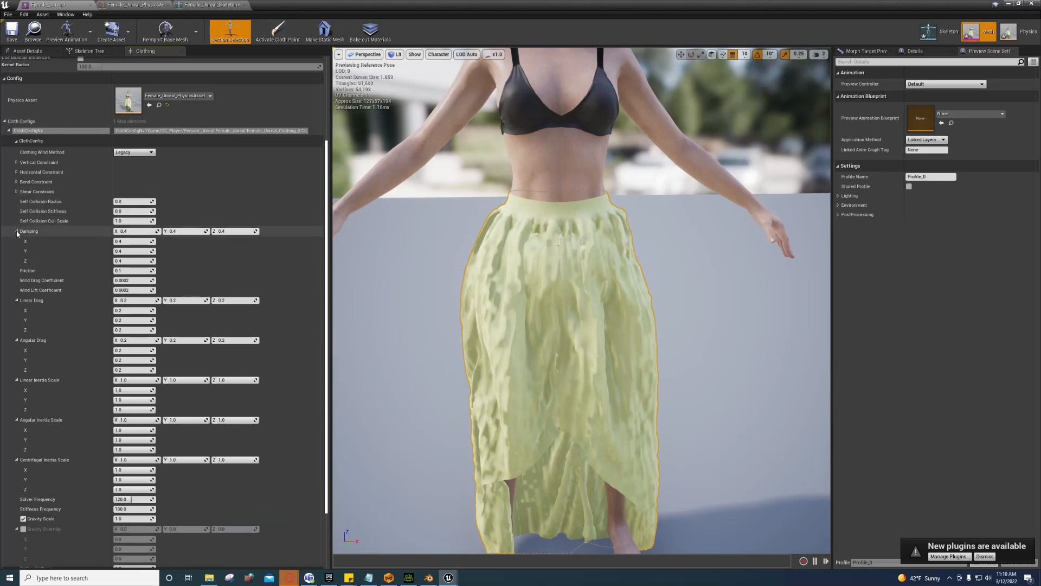
left_click(15, 231)
left_click(16, 271)
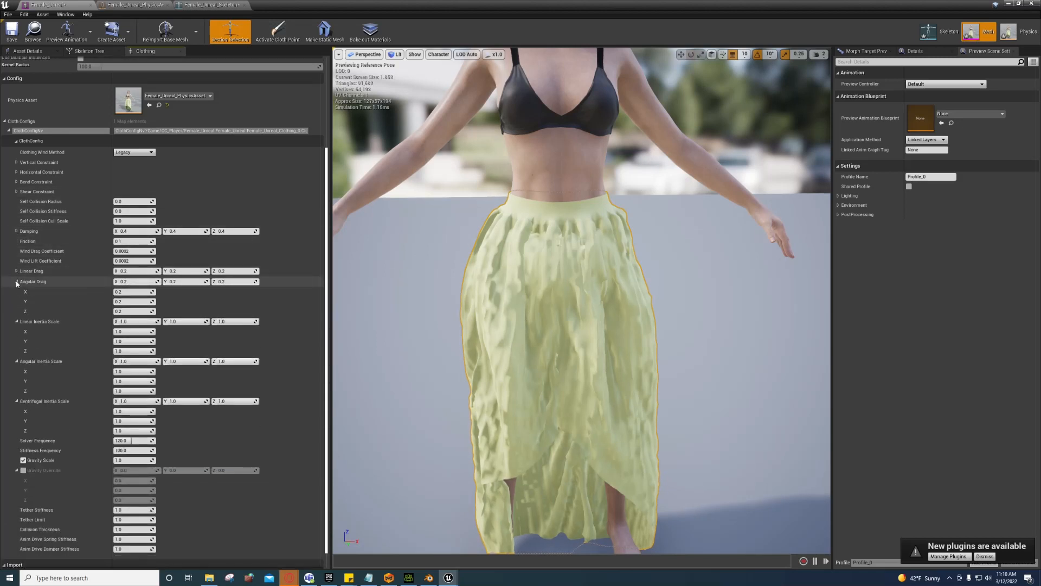
left_click(16, 281)
left_click(17, 303)
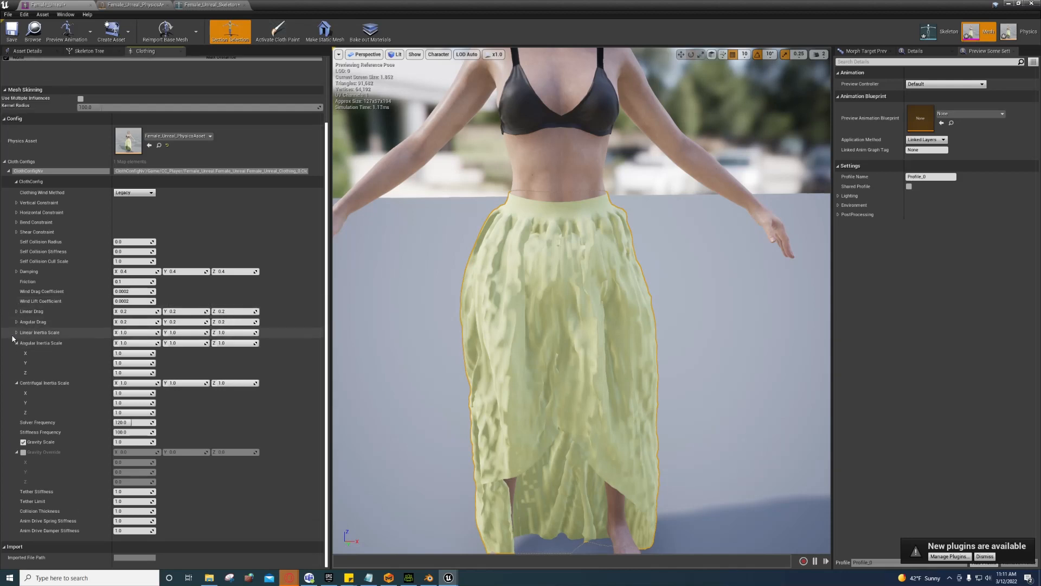
left_click(16, 344)
left_click(17, 383)
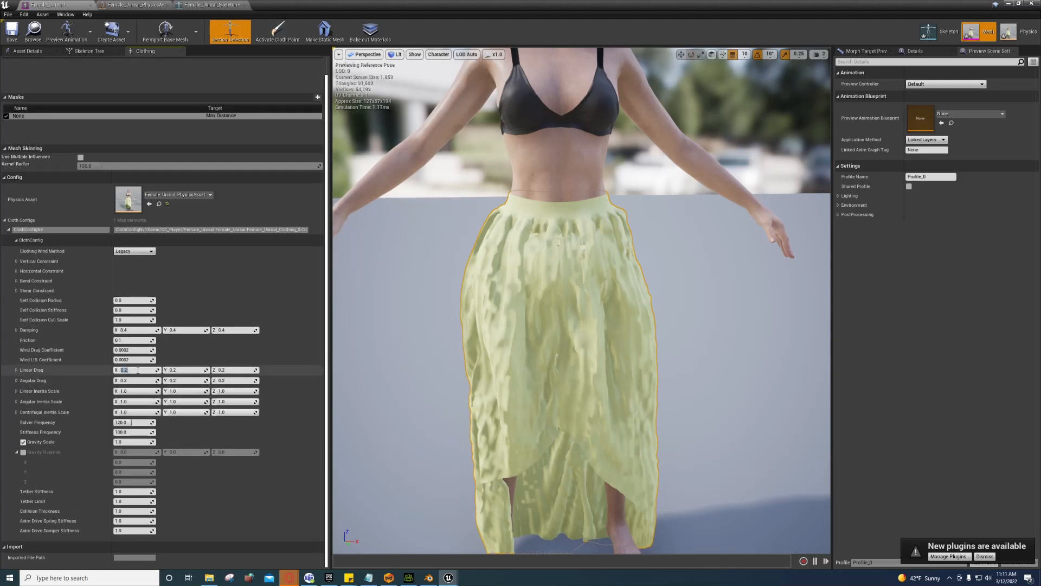
Step: Set Linear and Angular Drag X/Y/Z to 0 and Solver Frequency to 240
type("0")
left_click(137, 380)
type("0")
left_click(170, 380)
type("00")
left_click(229, 381)
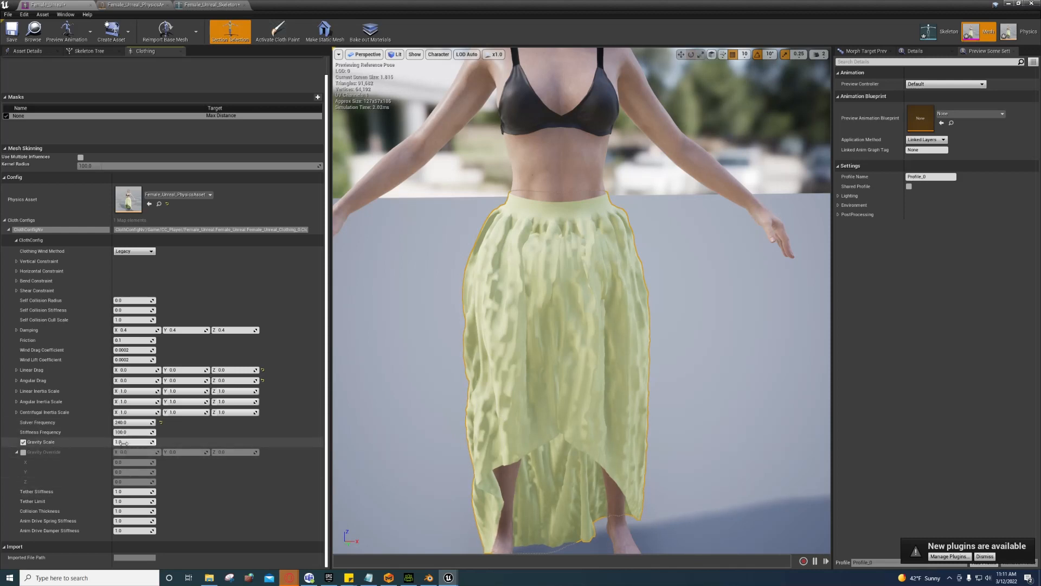
left_click_drag(125, 442, 151, 441)
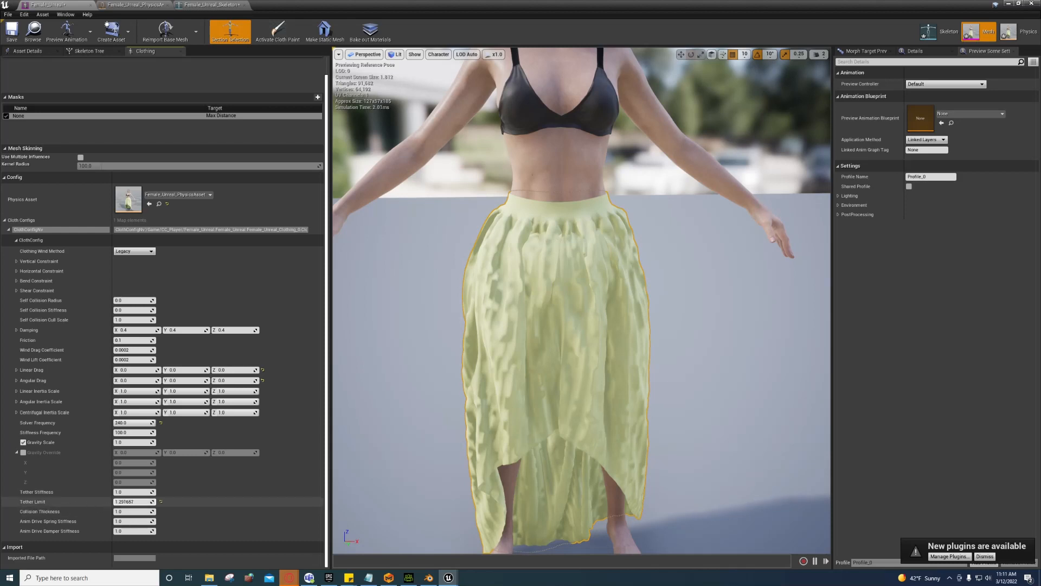
Step: Set the cloth Tether Limit to 25 and inspect the skirt up close
left_click(133, 502)
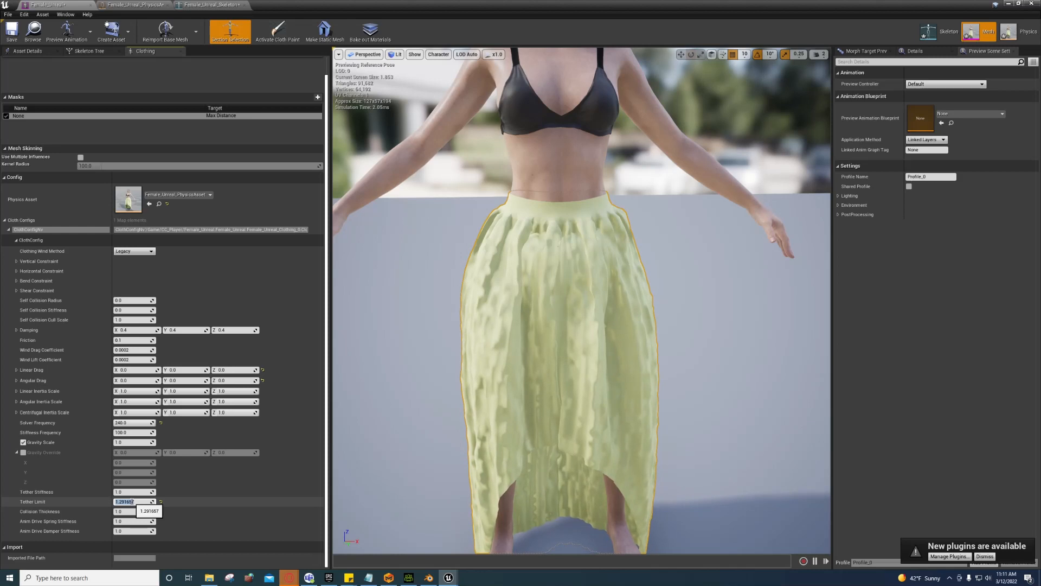
type("15")
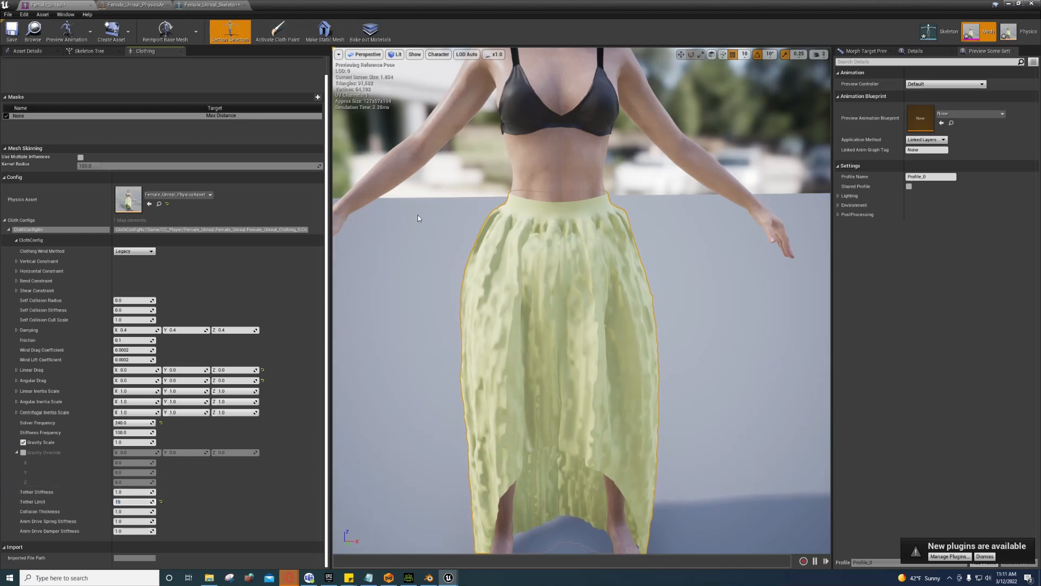
key("BackSpace")
type("2")
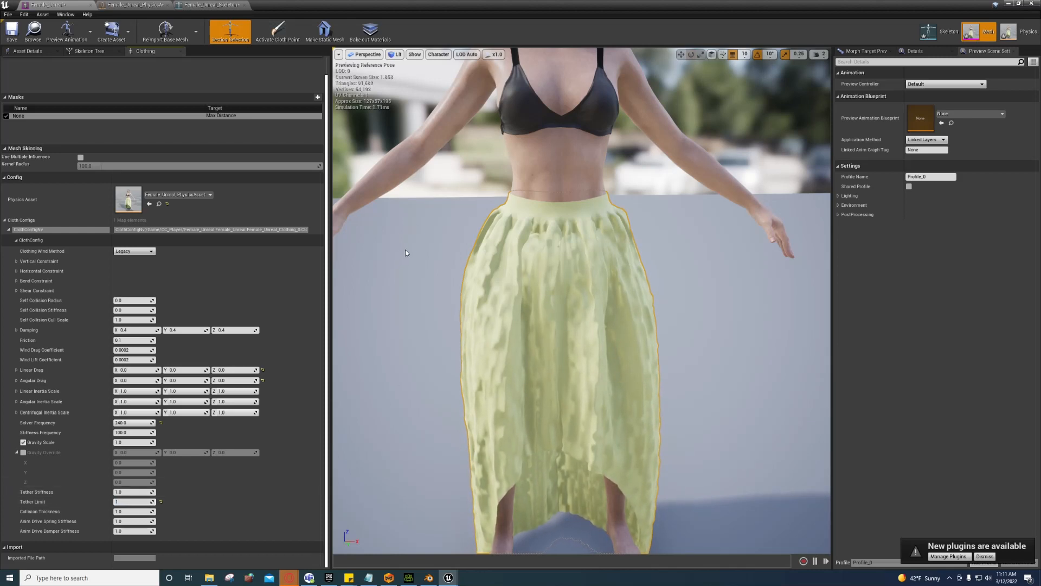
key("Return")
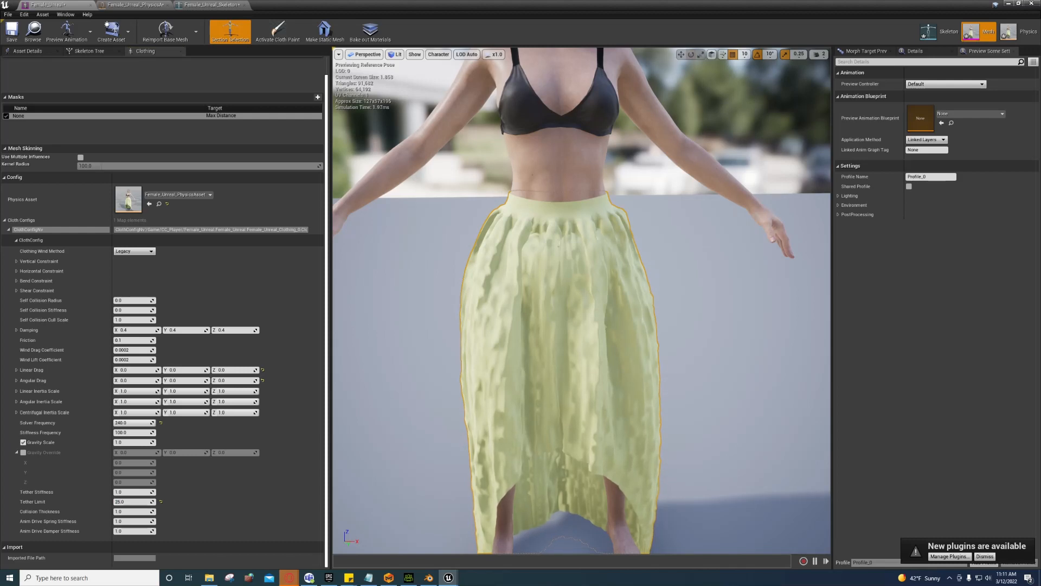
right_click_drag(582, 301, 602, 217)
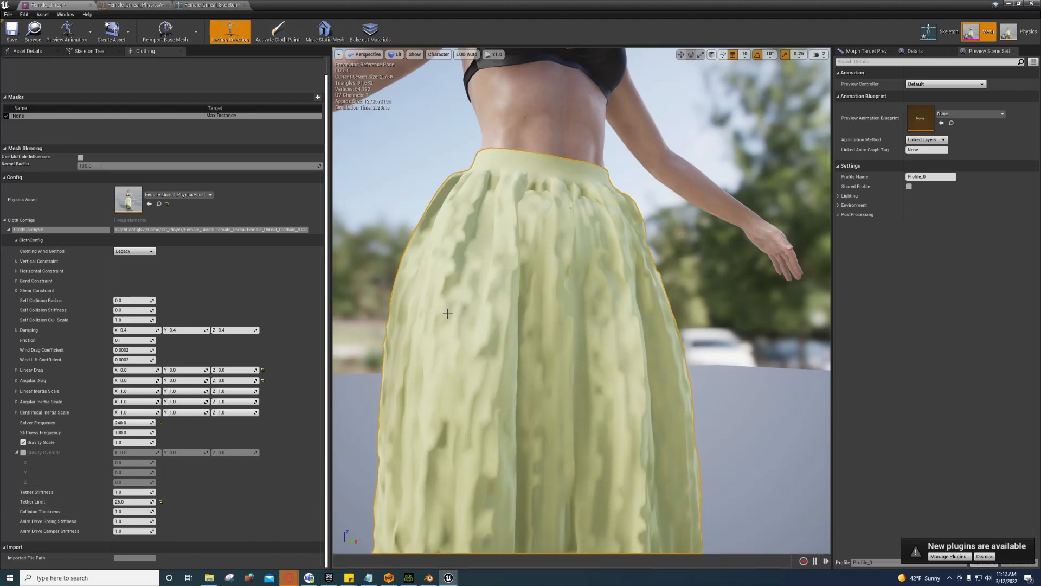
left_click_drag(581, 301, 597, 271, "alt")
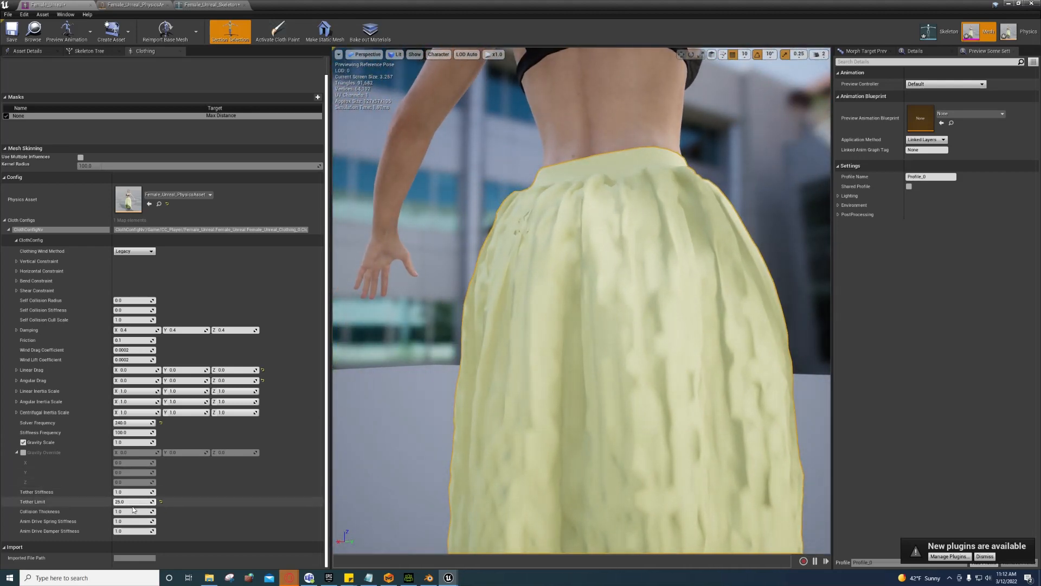
Step: Set Collision Thickness to 2.0 and orbit around the simulating skirt
left_click(133, 511)
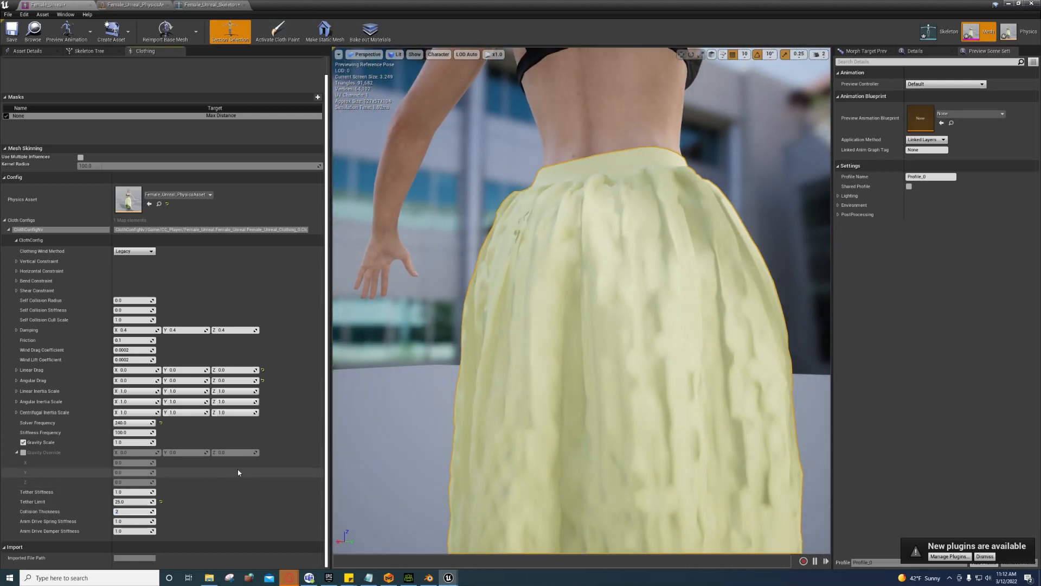
type("2")
key("Return")
left_click_drag(582, 301, 434, 272, "alt")
left_click_drag(759, 412, 612, 358, "alt")
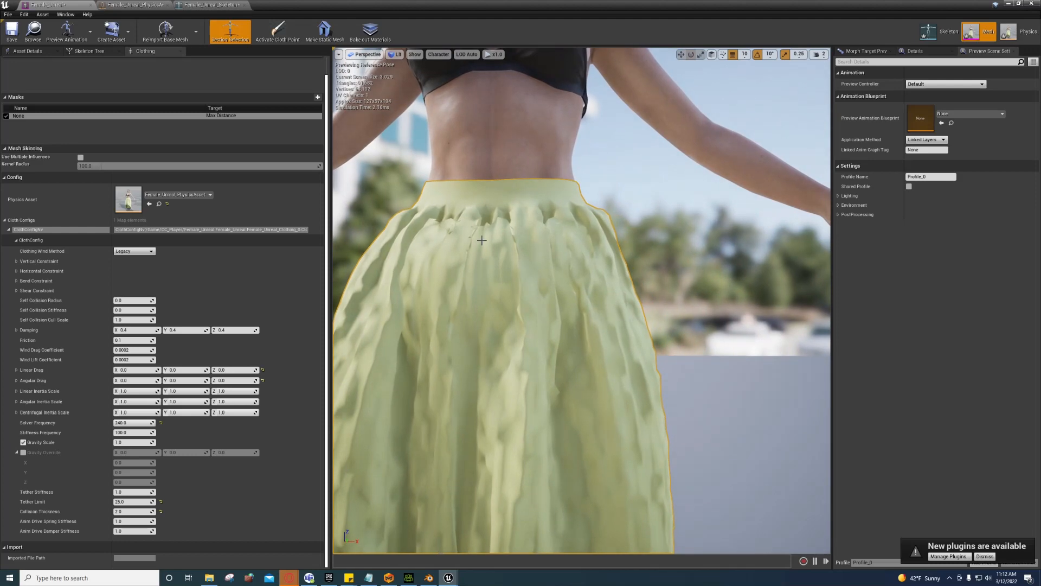
left_click_drag(504, 262, 591, 291, "alt")
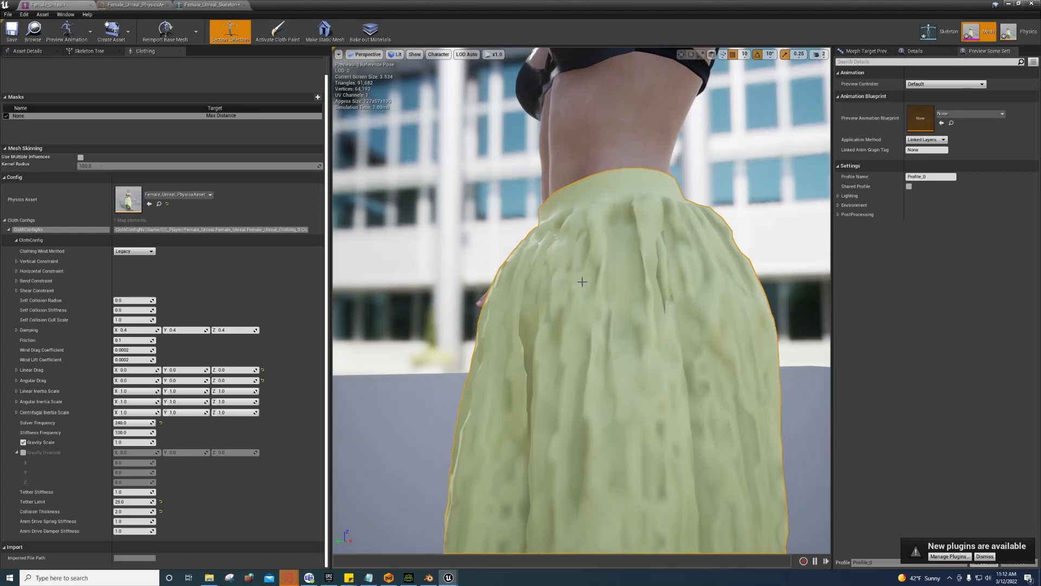
Step: In the physics asset, slide the pelvis collision sphere sideways along X, then return to Mesh mode
left_click(1011, 34)
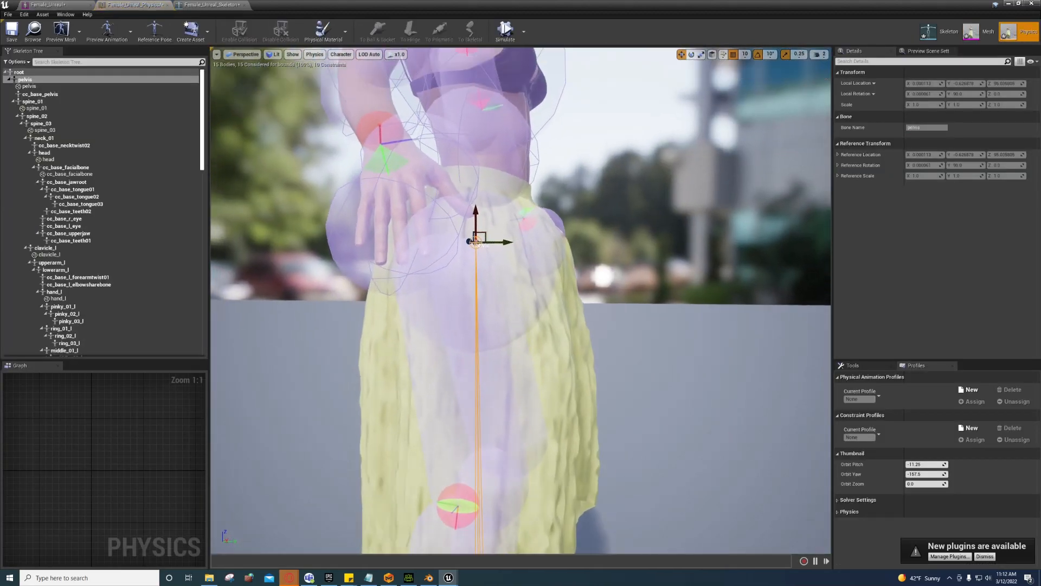
mouse_move(574, 291)
right_mouse_down()
mouse_move(547, 291)
mouse_move(574, 290)
right_mouse_up()
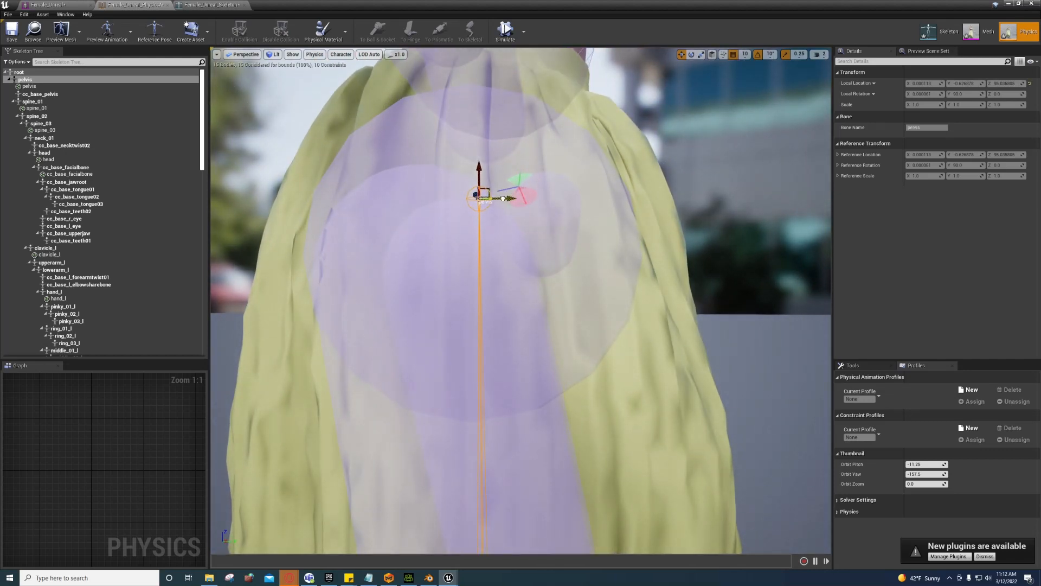
left_click(36, 86)
key("f")
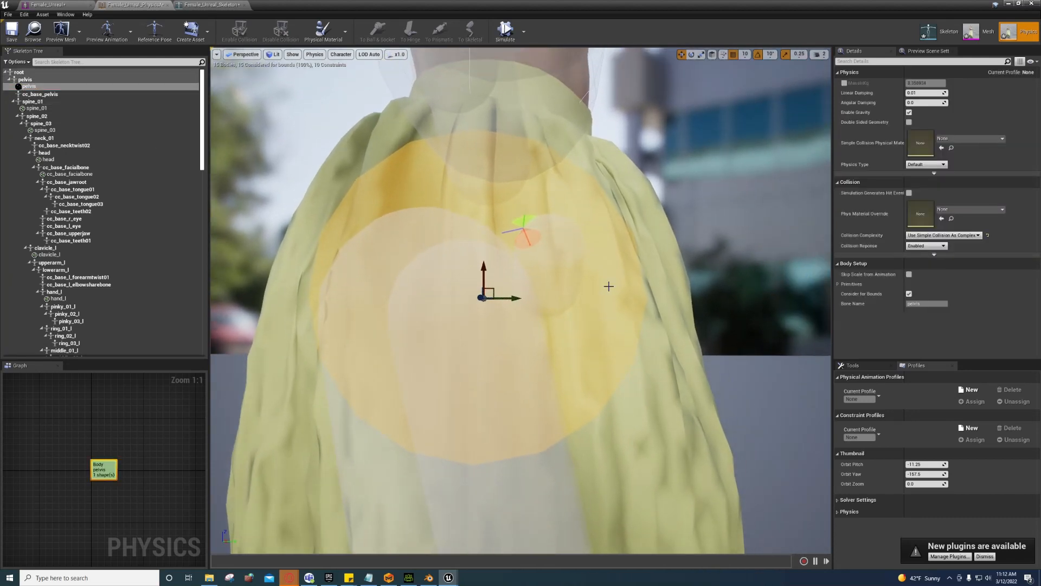
left_click_drag(514, 298, 390, 338)
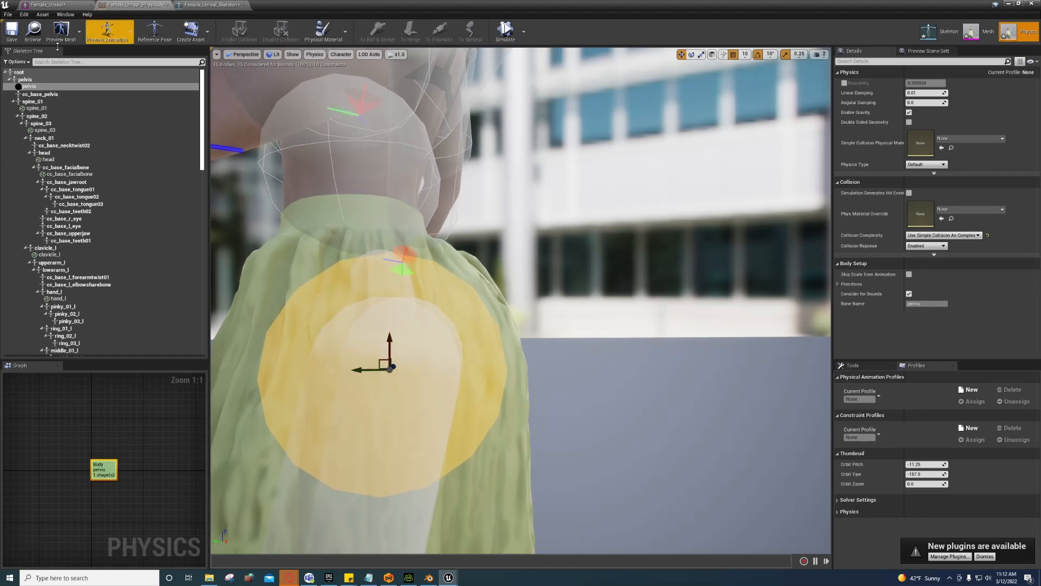
left_click(973, 32)
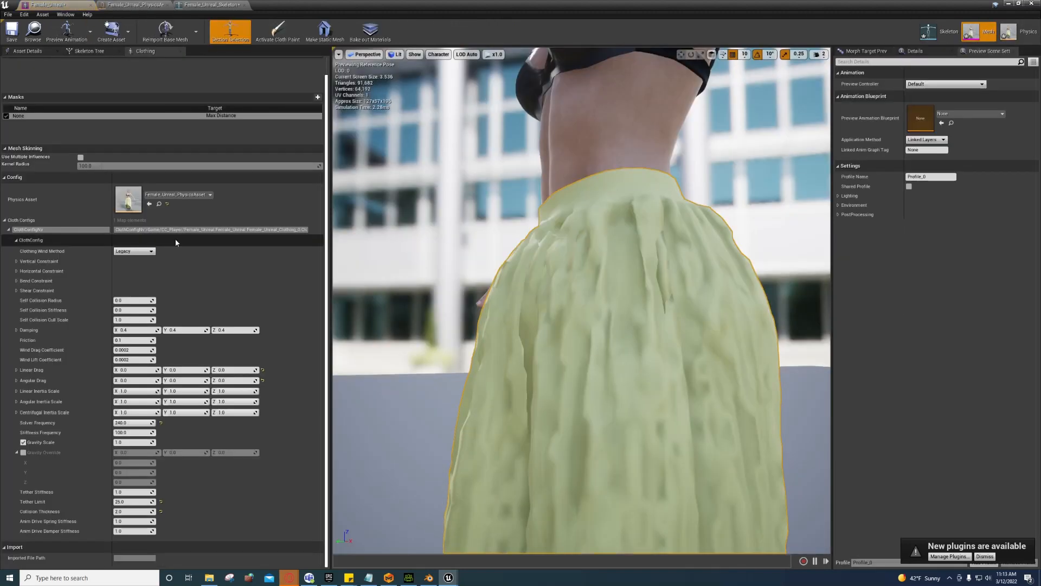
Step: Show the skirt's cloth paint mesh, orbit around it, then switch back to Physics mode
left_click(276, 37)
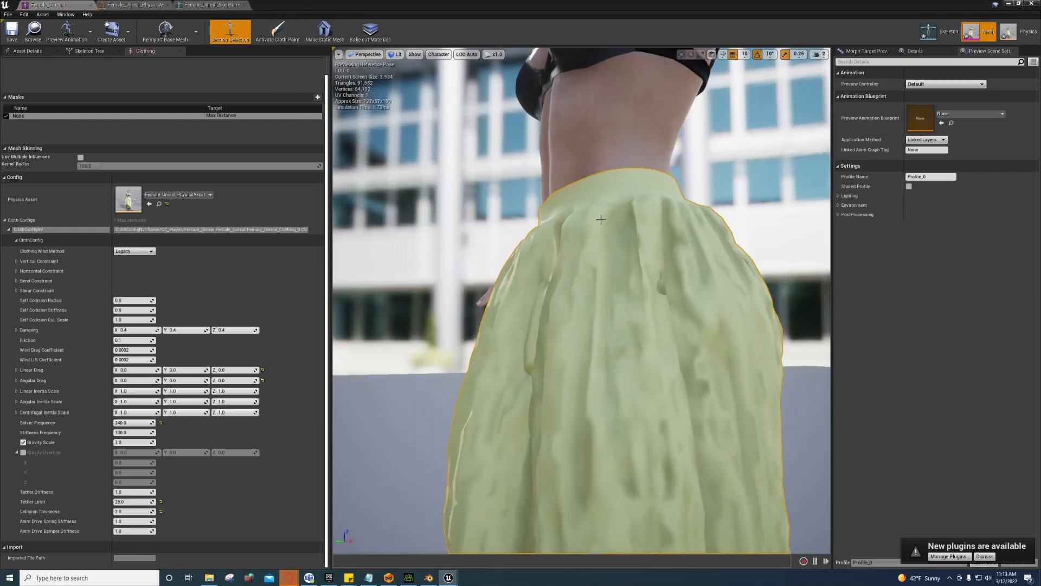
mouse_move(599, 216)
left_mouse_down()
mouse_move(645, 220)
mouse_move(613, 217)
mouse_move(610, 190)
mouse_move(586, 233)
mouse_move(737, 197)
left_mouse_up()
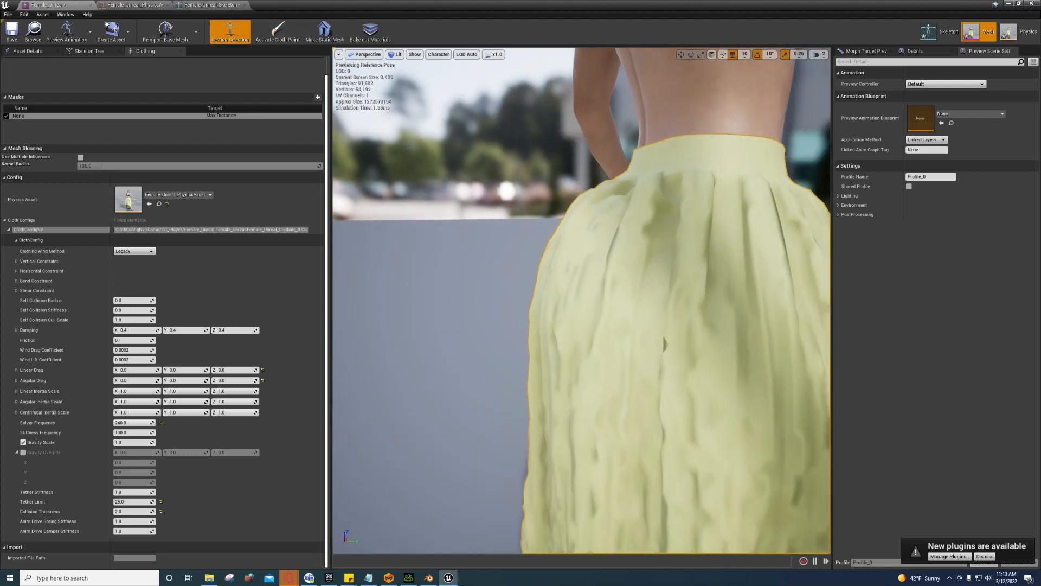
left_click(1009, 31)
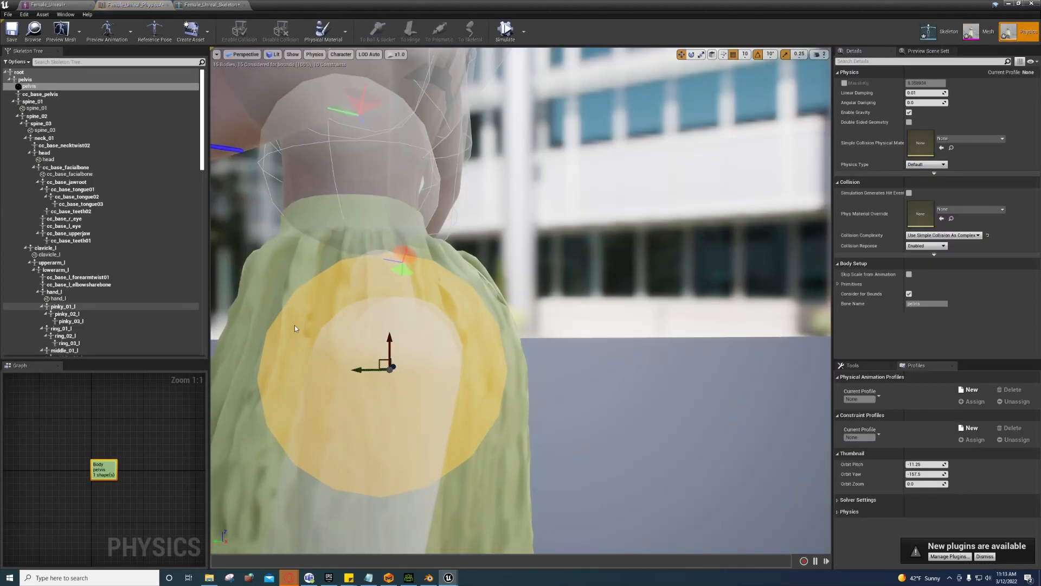
Step: Scale down the pelvis collision sphere, lift it slightly along Z, and return to Mesh mode
left_click_drag(453, 348, 444, 361, "alt")
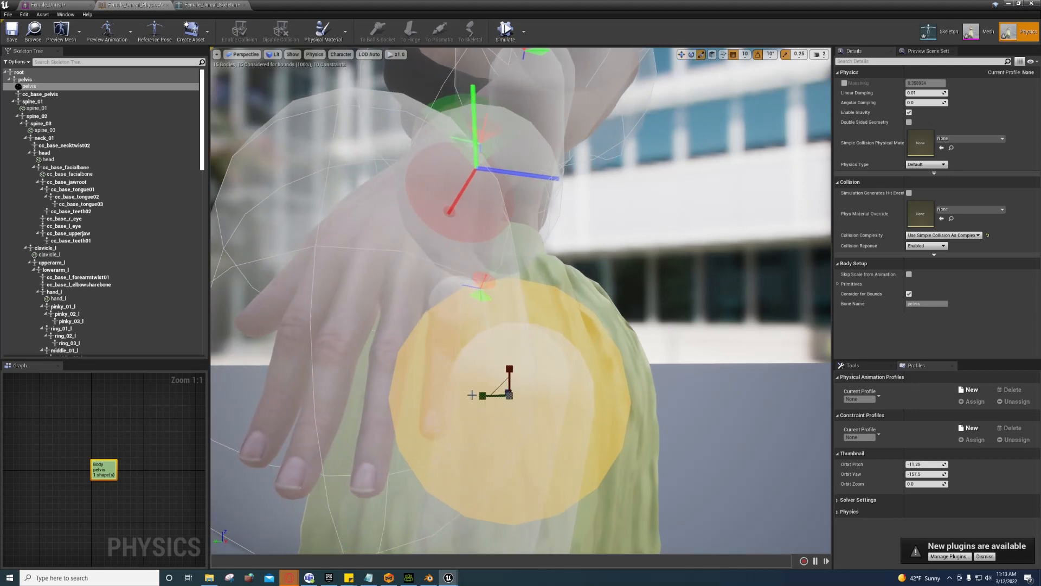
left_click_drag(482, 395, 470, 398)
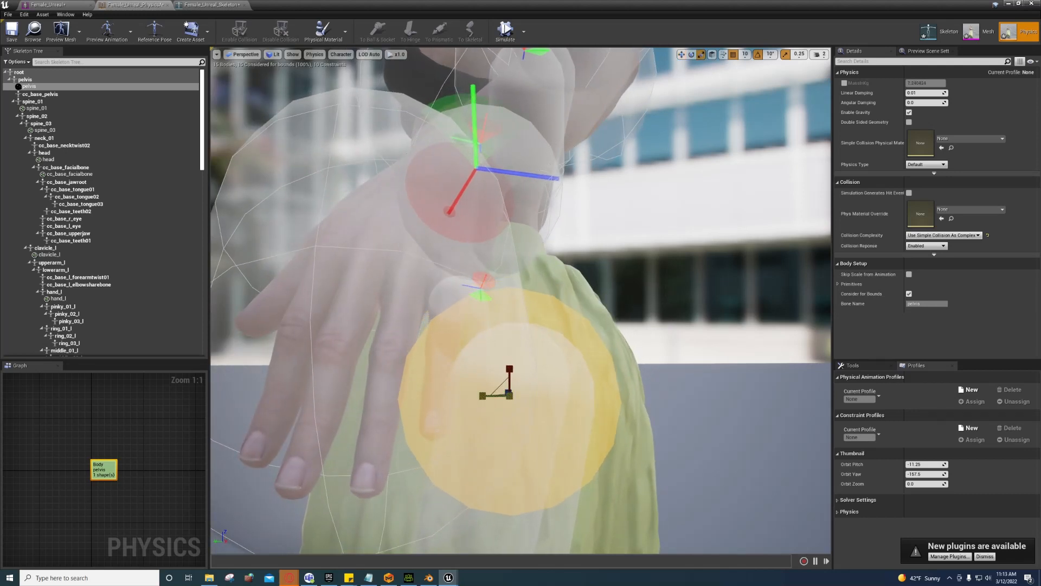
left_click_drag(510, 370, 471, 373)
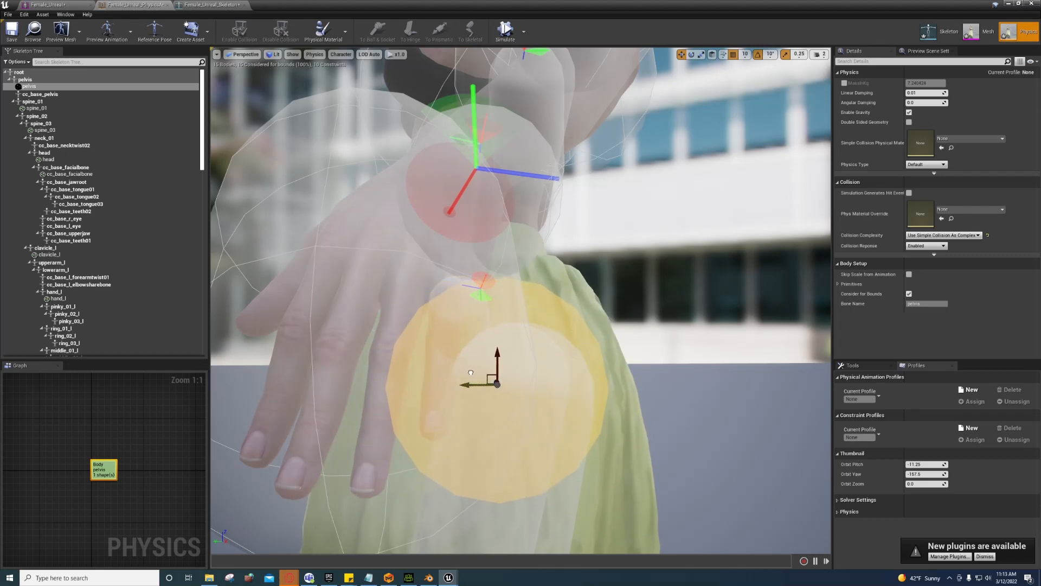
left_click(986, 33)
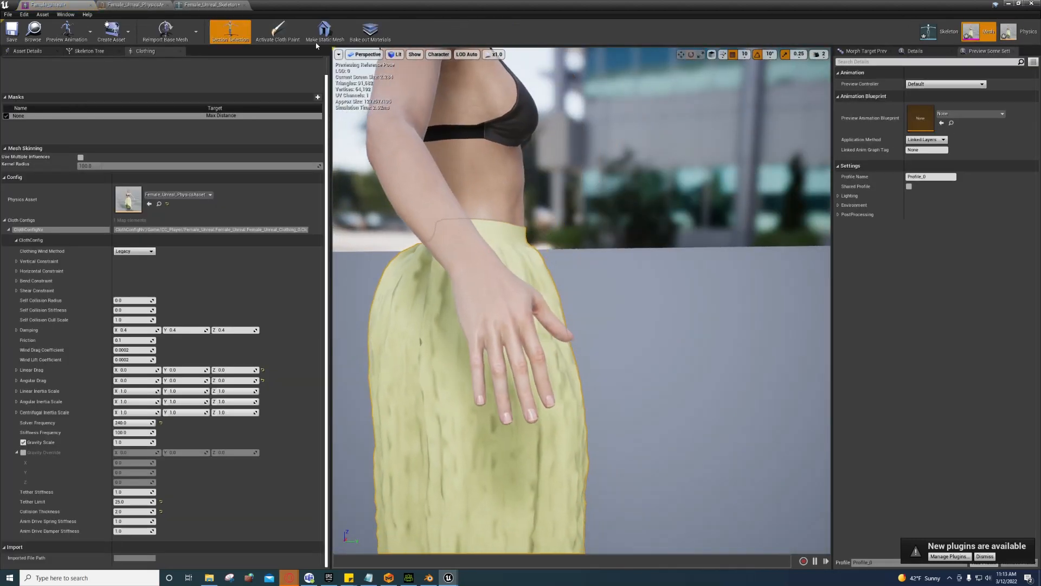
left_click(275, 30)
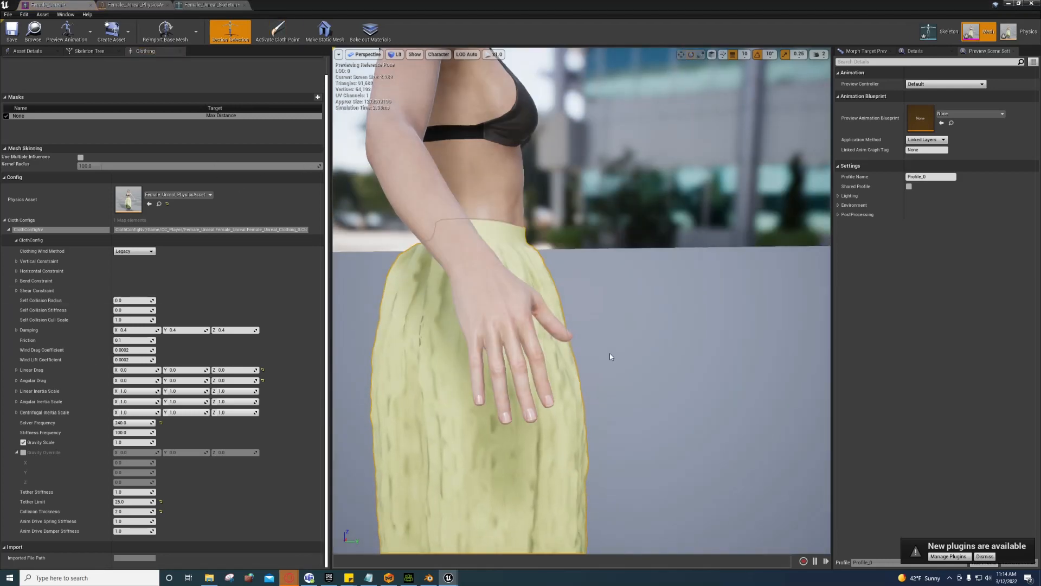
mouse_move(610, 360)
left_mouse_down()
mouse_move(596, 293)
mouse_move(412, 308)
mouse_move(342, 288)
left_mouse_up()
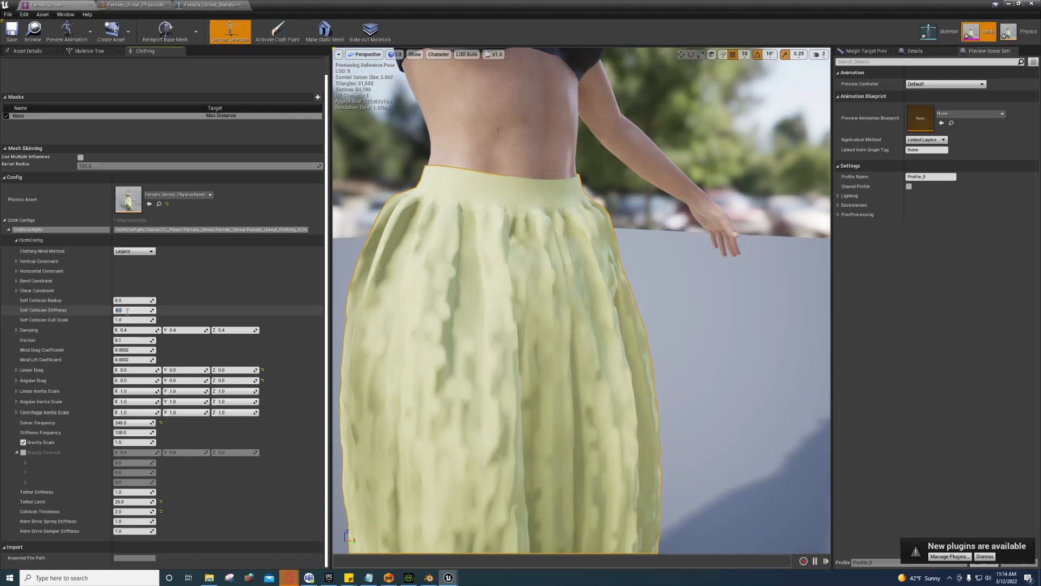
Step: Set Self Collision Stiffness and Self Collision Radius both to 1.0
type("1")
key("Return")
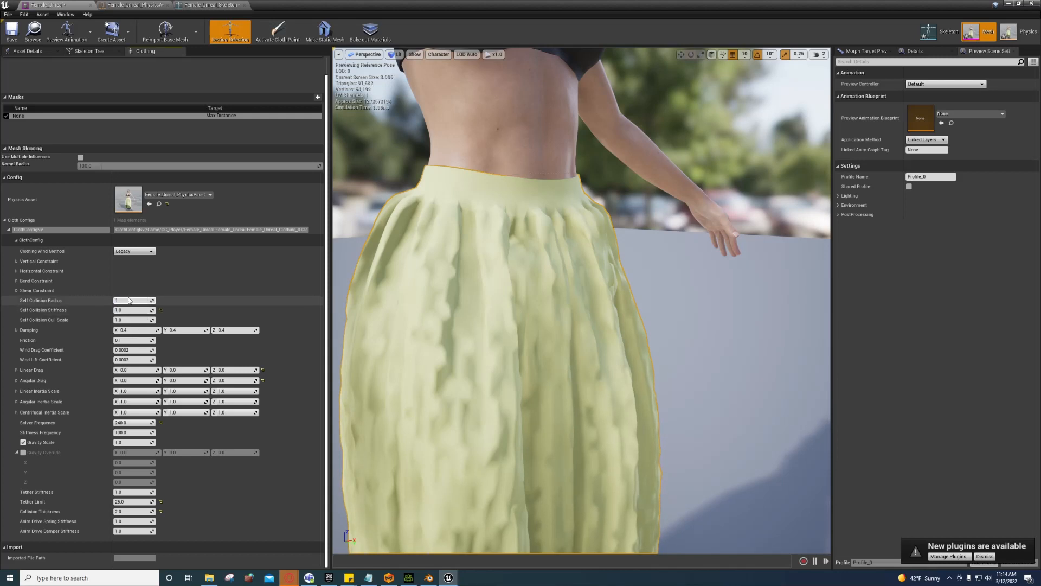
left_click(129, 300)
type("1")
key("Return")
left_click_drag(414, 320, 414, 285)
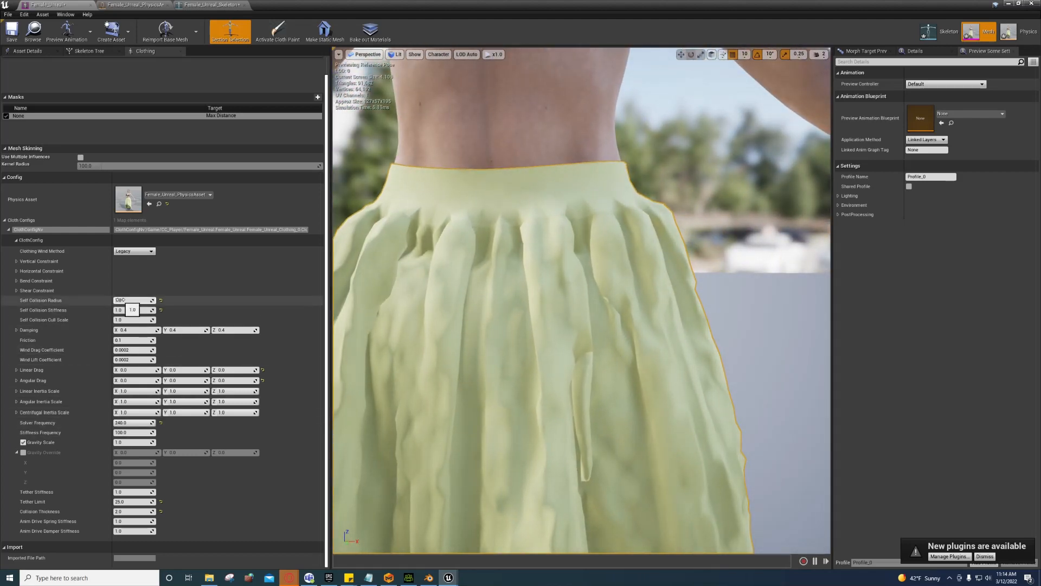
mouse_move(133, 300)
left_mouse_down()
mouse_move(149, 300)
mouse_move(125, 300)
left_mouse_up()
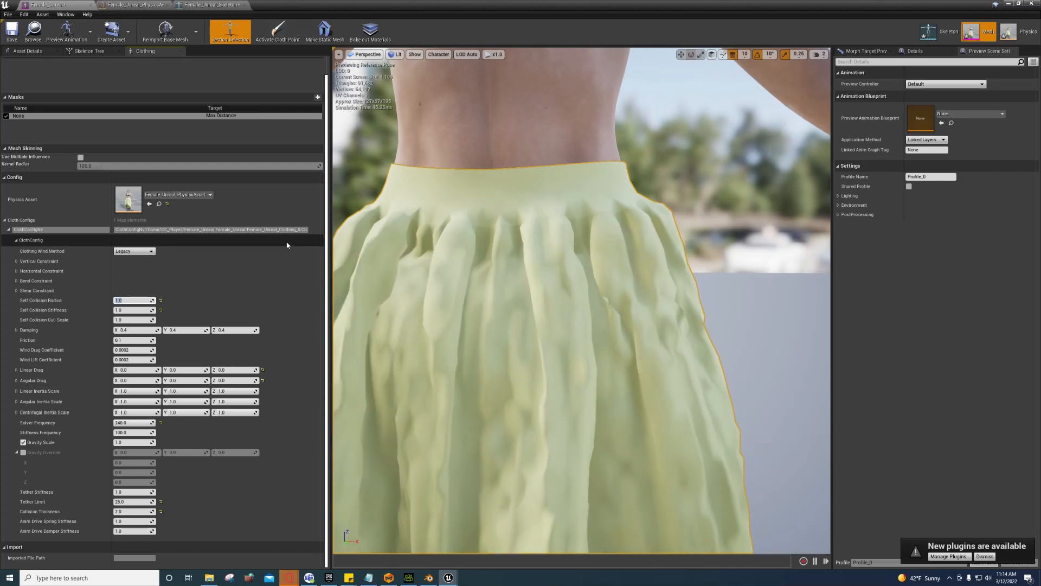
Step: Display Self Collision Radii spheres on the skirt, then toggle cloth paint to rebuild it
left_click(438, 54)
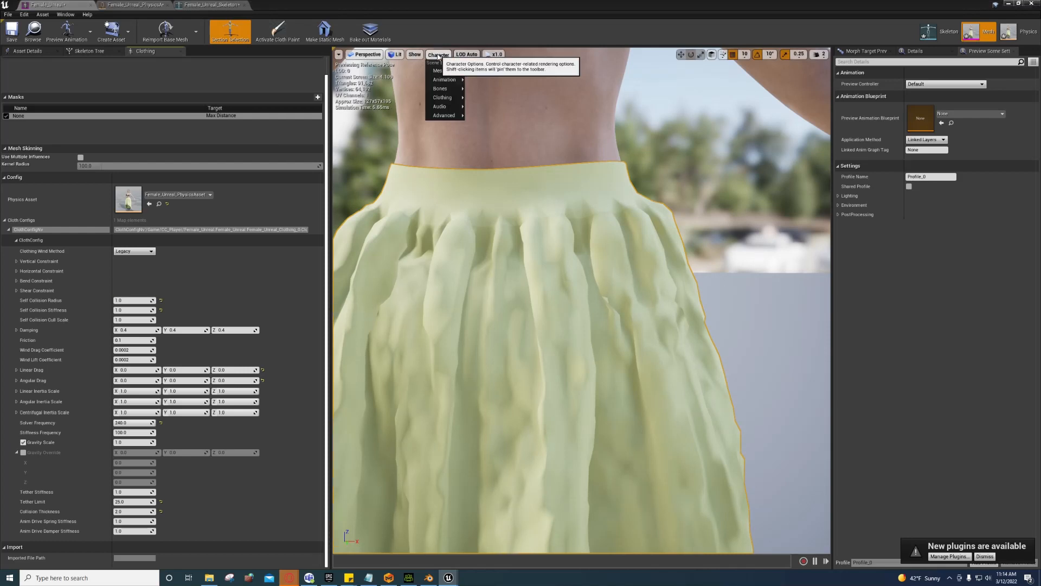
mouse_move(448, 98)
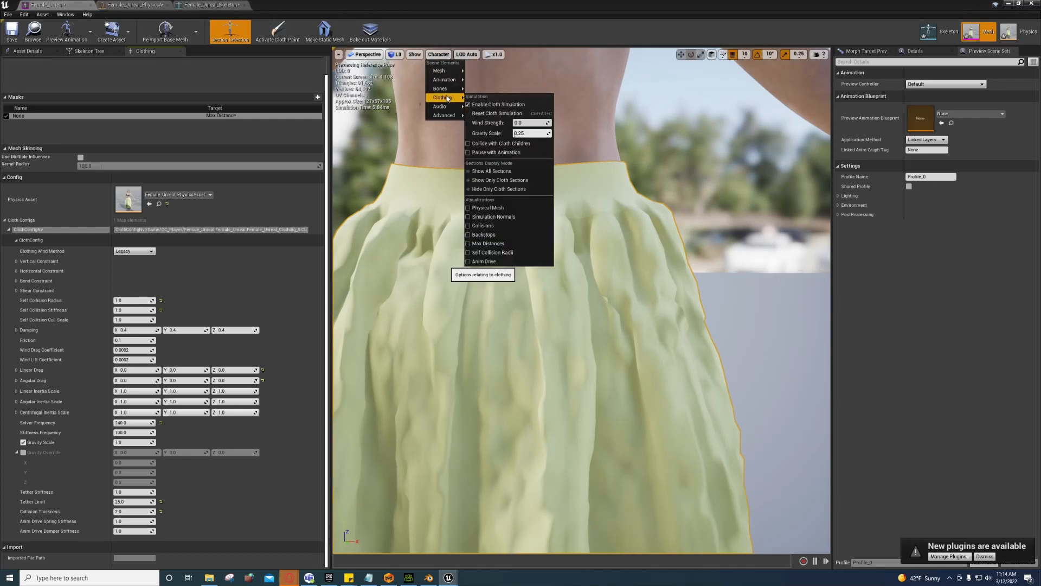
left_click(481, 253)
mouse_move(590, 326)
left_mouse_down("alt")
mouse_move(678, 325)
mouse_move(738, 412)
mouse_move(749, 380)
mouse_move(738, 331)
mouse_move(705, 303)
left_mouse_up("alt")
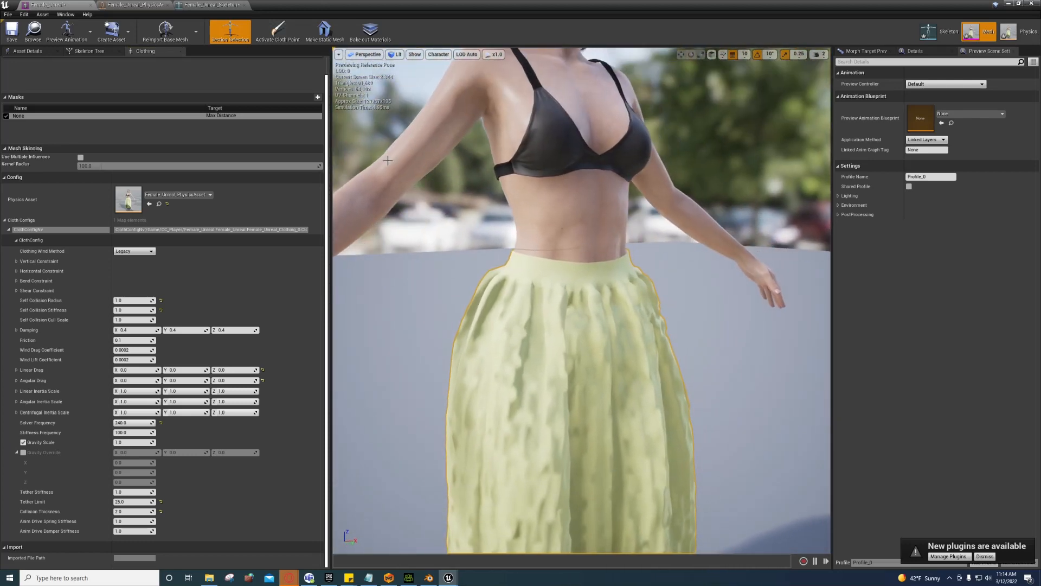
left_click(279, 31)
left_click(286, 33)
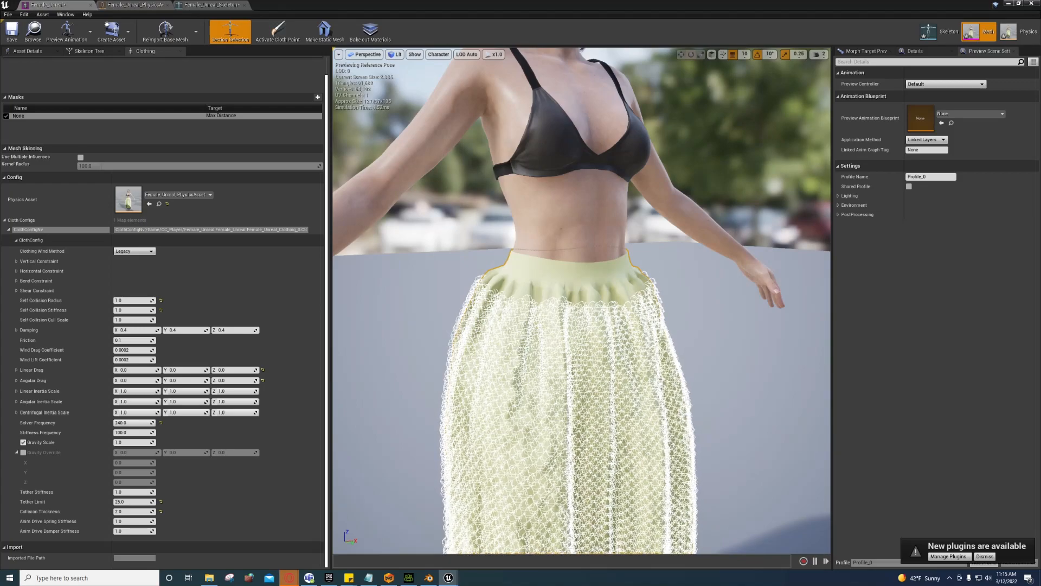
Step: Move the view between the skirt's hem and waistband to inspect the self-collision spheres
right_click_drag(581, 301, 605, 259)
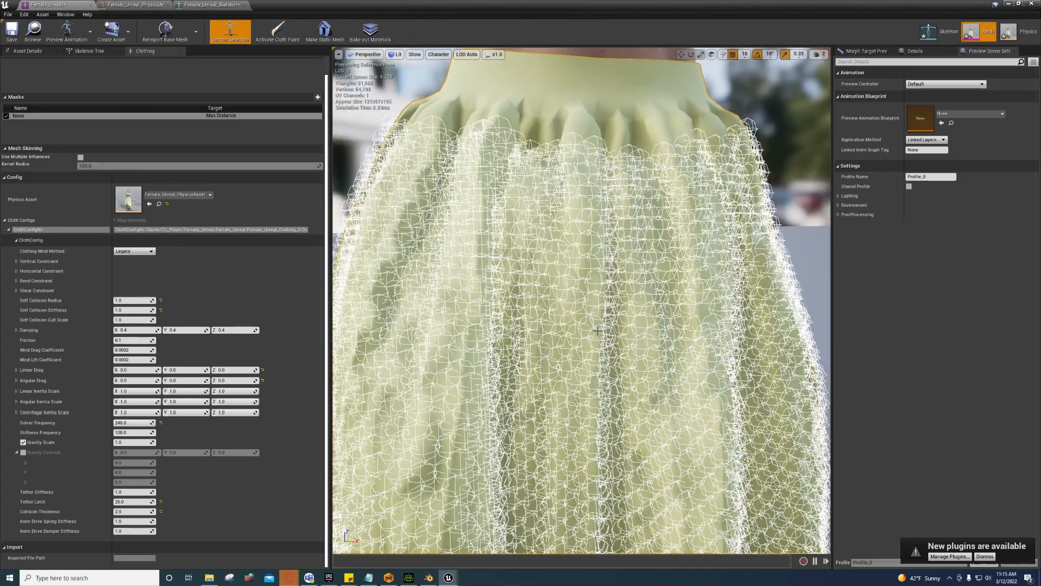
right_click_drag(592, 334, 588, 299)
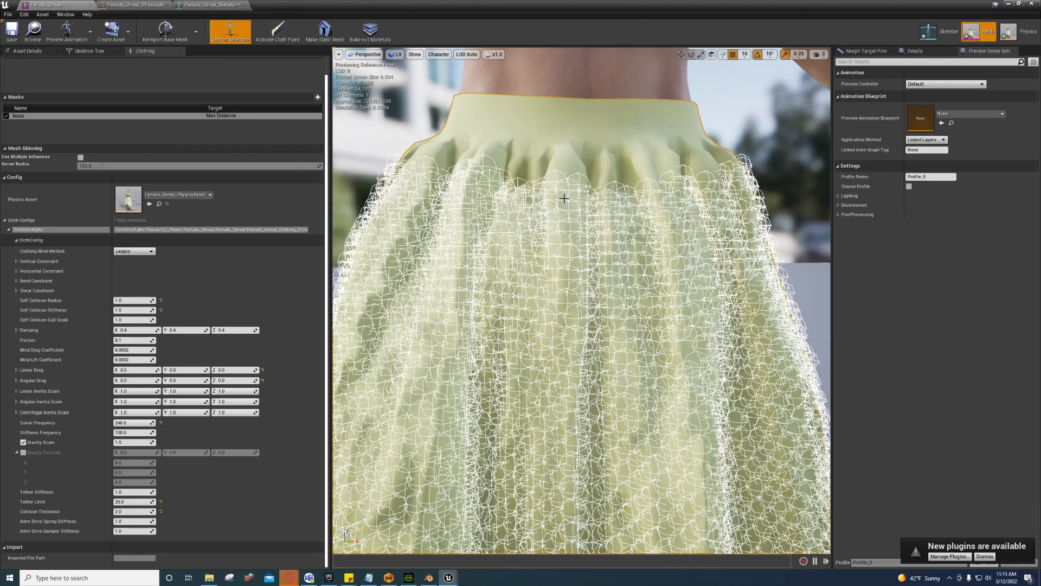
right_click_drag(584, 340, 629, 336)
key("w")
key("s")
key("w")
key("s")
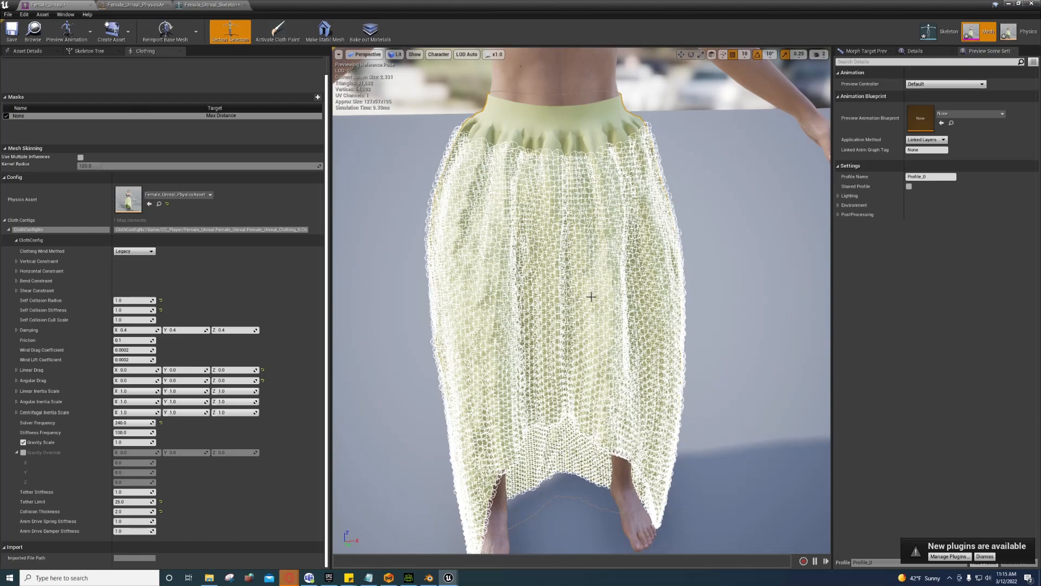
right_click_drag(599, 283, 582, 190)
key("w")
key("s")
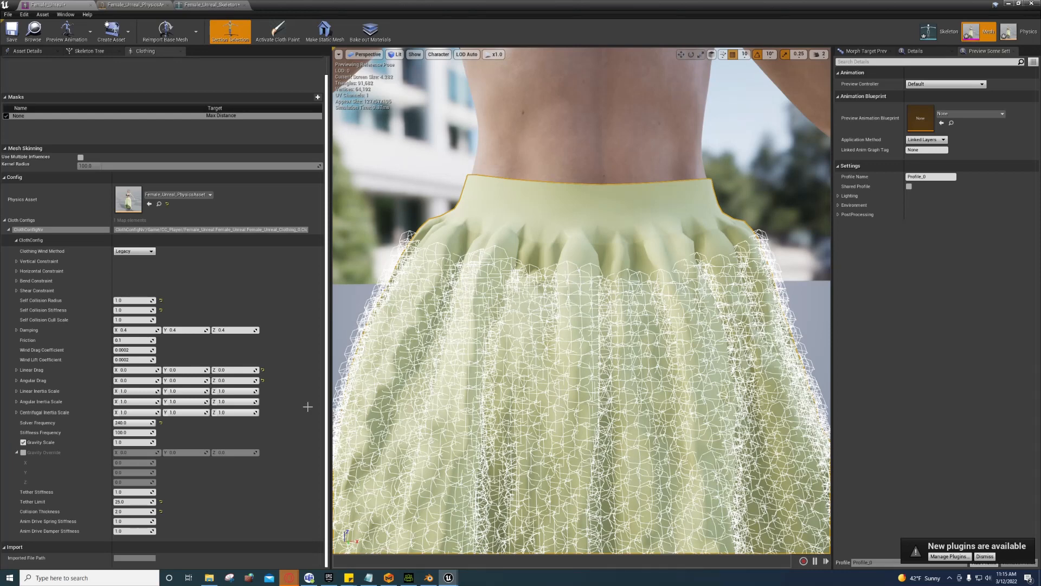
Step: Try Self Collision Radius 1.5, 1.0 and 0.8, keep 0.8, and set stiffness to 20
left_click(131, 299)
type("1")
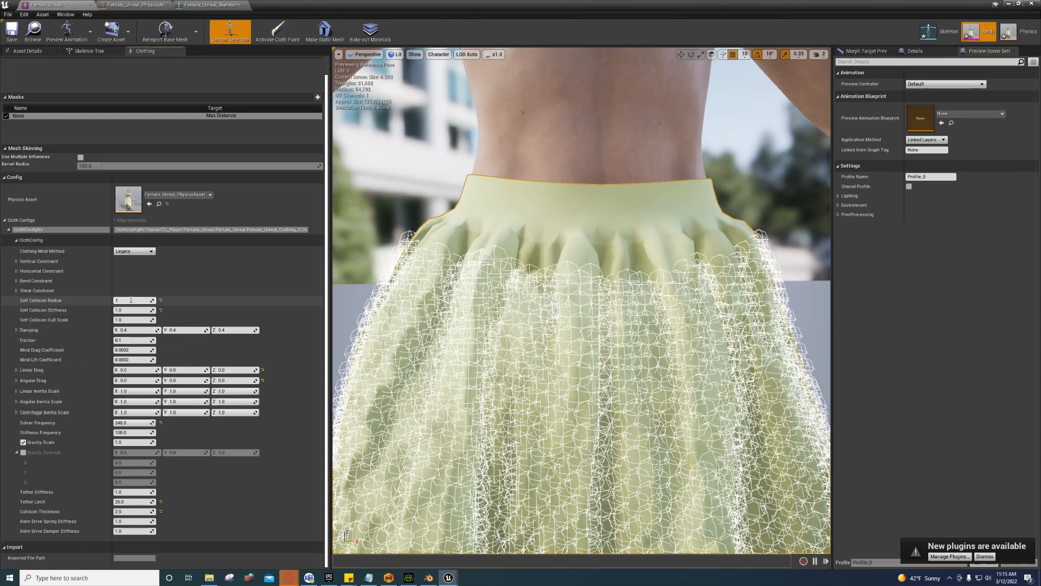
type(".5")
key("Return")
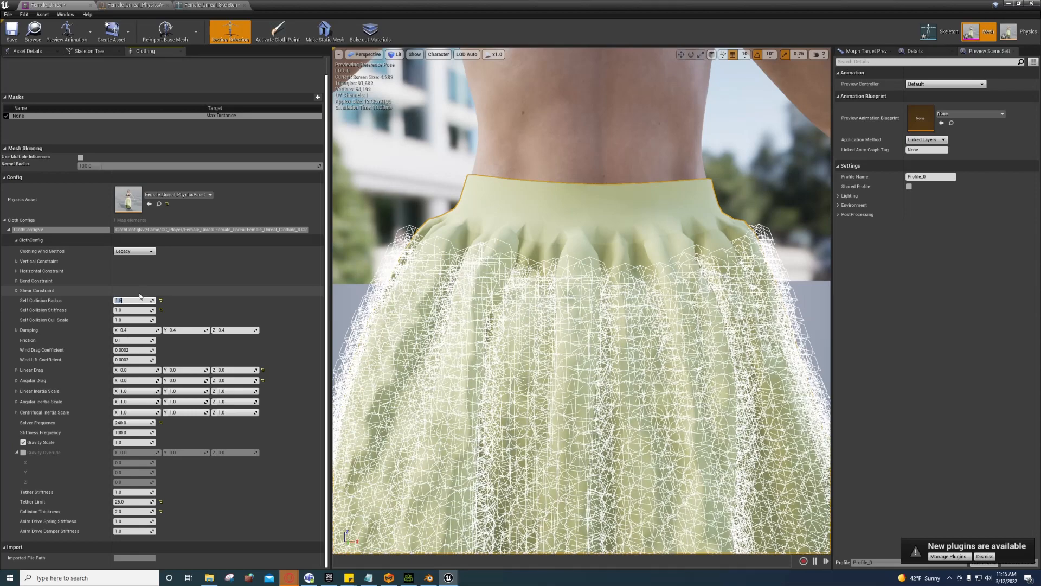
key("Return")
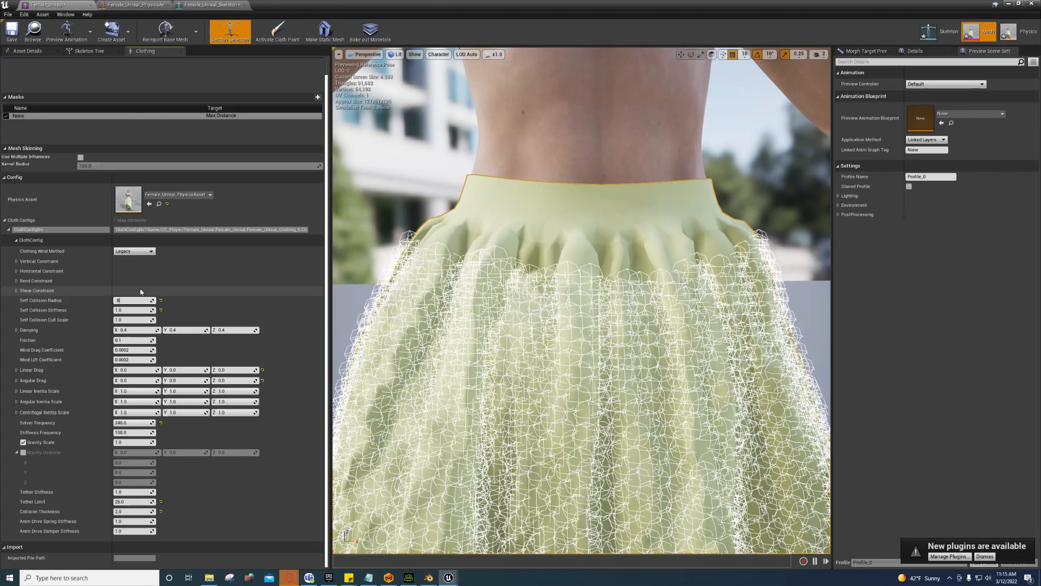
key("Return")
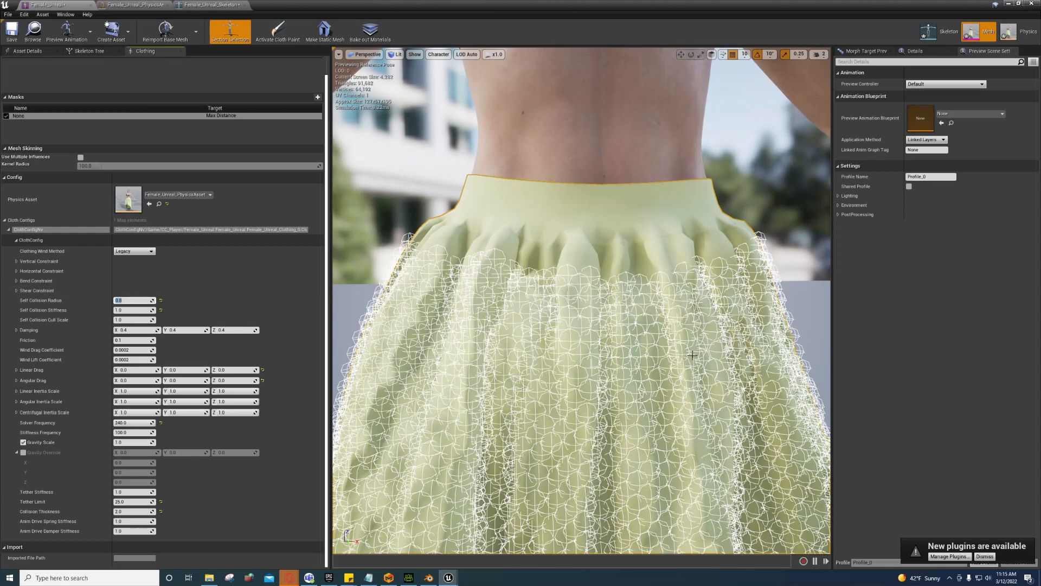
left_click_drag(677, 361, 735, 352, "alt")
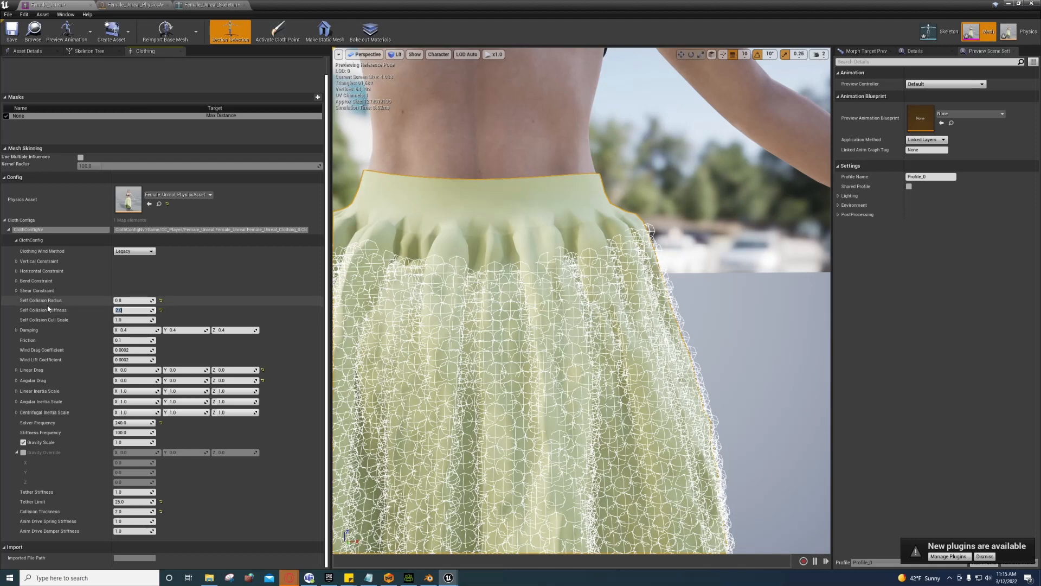
type("20")
key("Return")
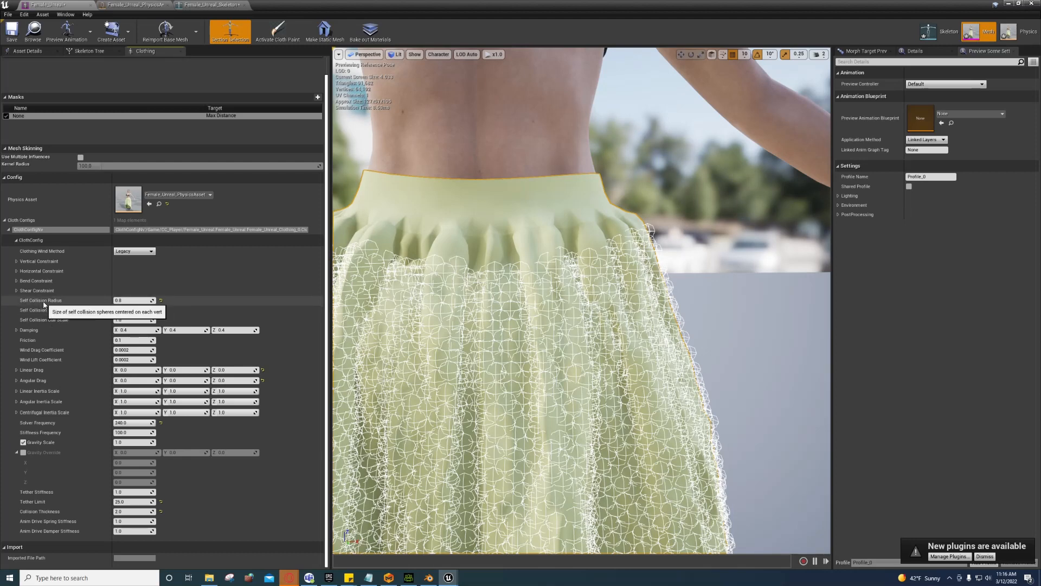
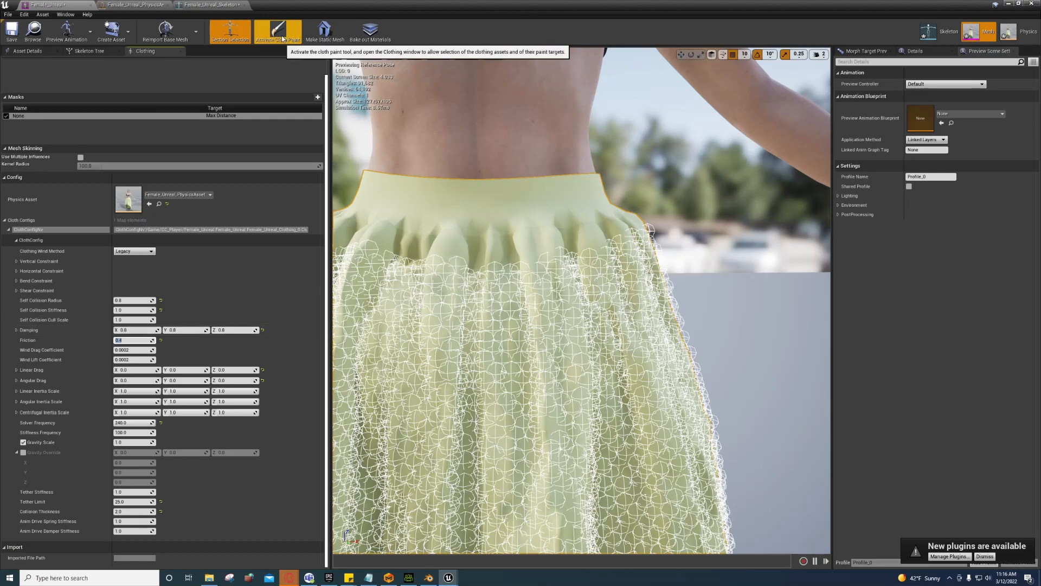
Step: Orbit around the skirt and turn off Self Collision Radii in the Character > Clothing display options
left_click_drag(542, 271, 581, 282)
left_click_drag(408, 97, 408, 96)
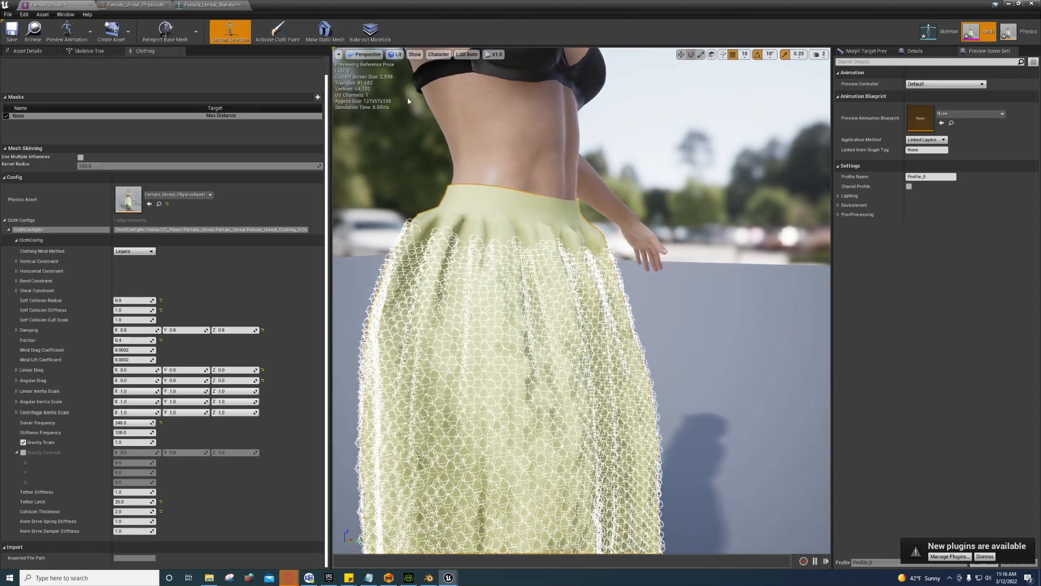
left_click_drag(488, 271, 526, 309)
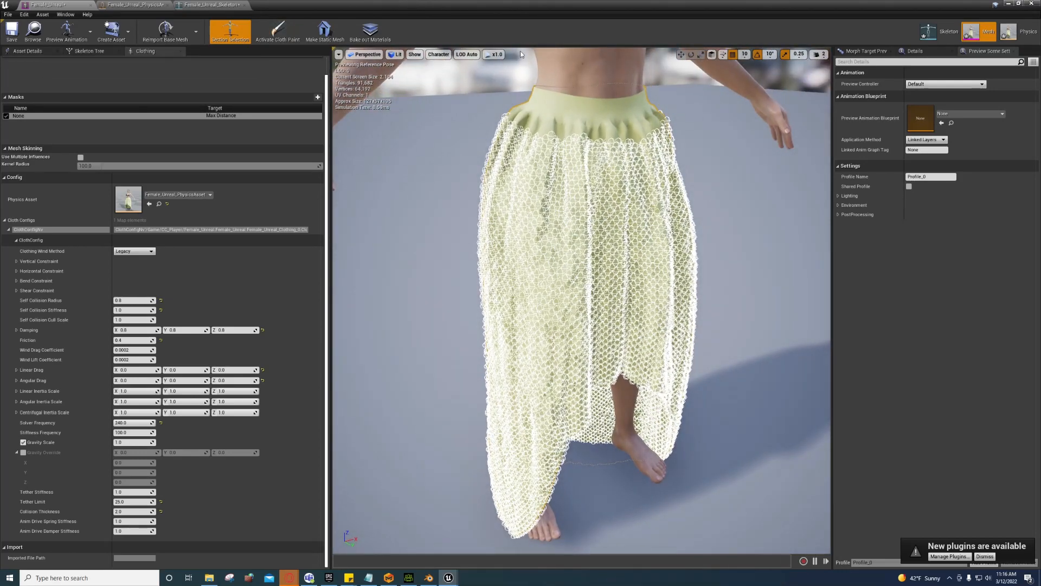
left_click(446, 55)
mouse_move(445, 98)
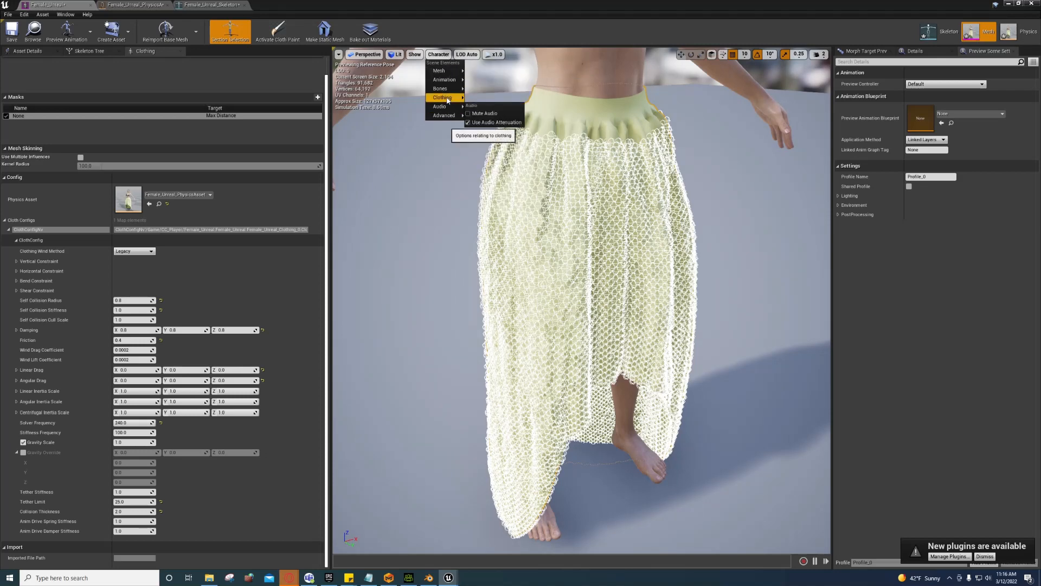
left_click(495, 251)
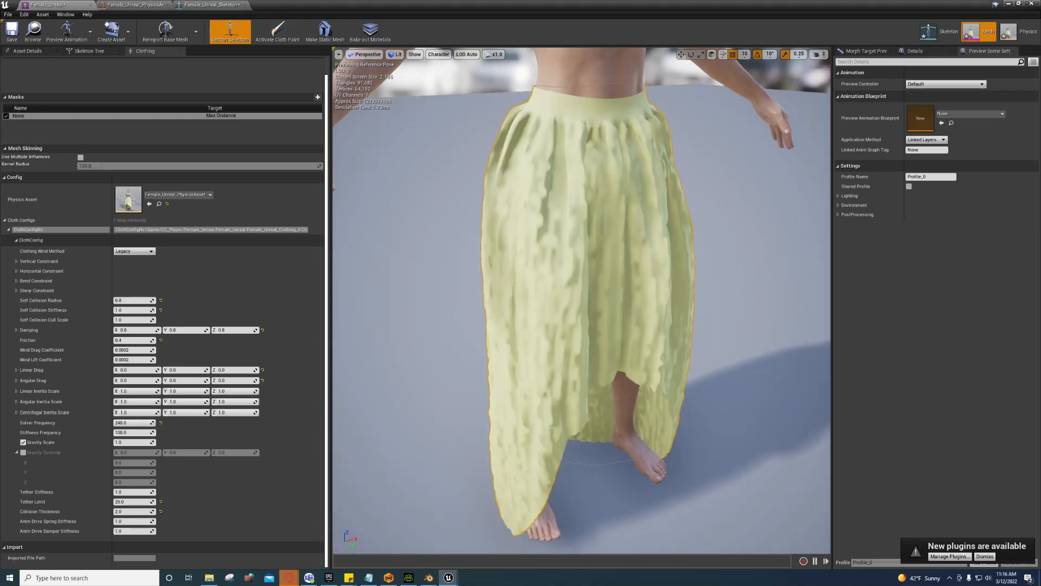
right_click_drag(492, 251, 466, 201)
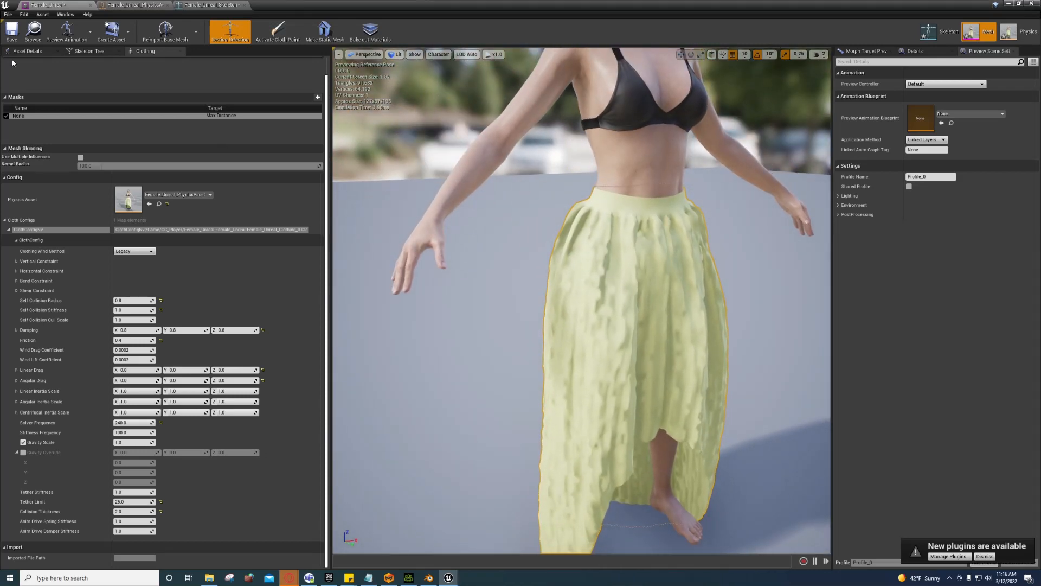
Step: Select the root bone in the Female_Unreal Skeleton Tree
left_click(25, 51)
left_click(84, 51)
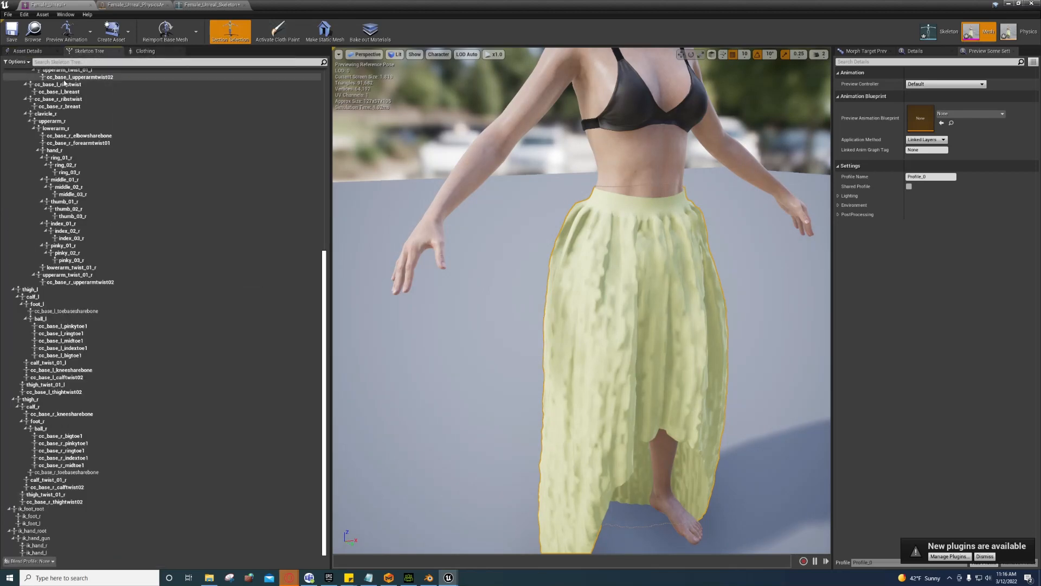
scroll(77, 124, "down", 10)
scroll(77, 125, "up", 10)
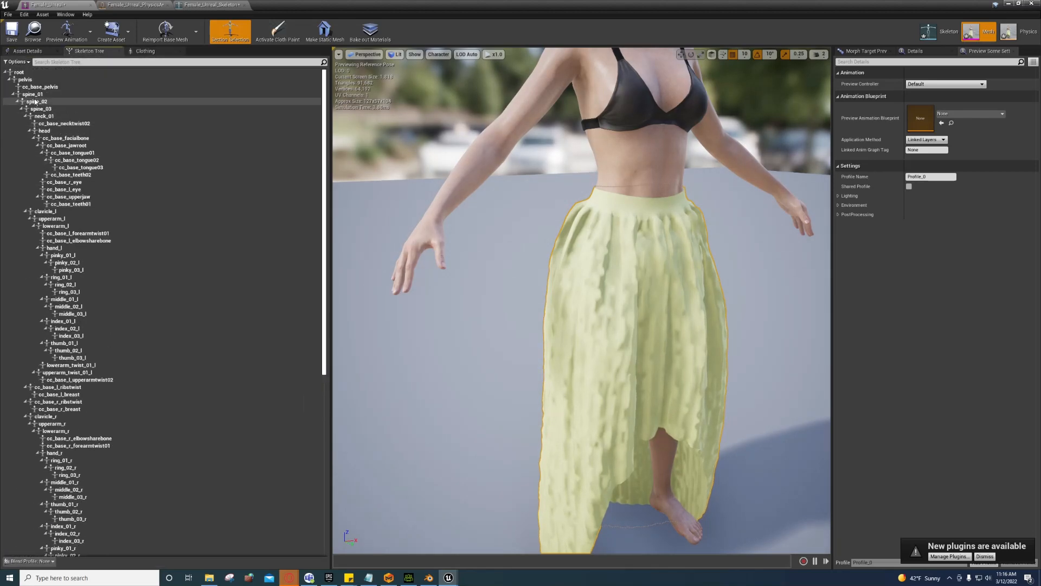
left_click(19, 71)
right_click_drag(437, 301, 445, 336)
Step: Lift the character along Z and drop it back to watch the skirt react, then save the mesh
key("w")
key("s")
right_click_drag(619, 472, 627, 397)
left_click_drag(577, 468, 574, 396)
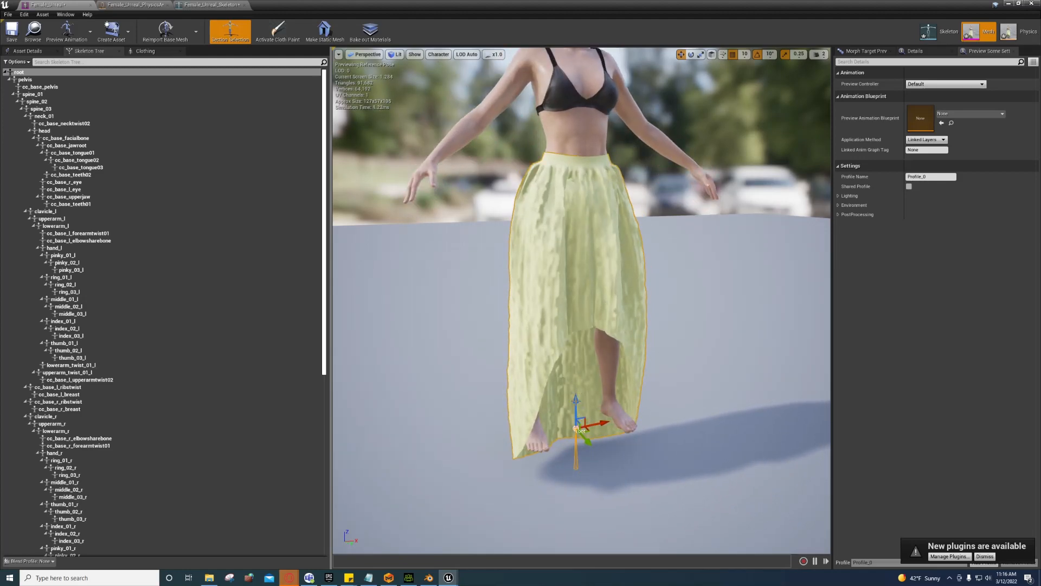
left_click_drag(575, 399, 573, 429)
key("f")
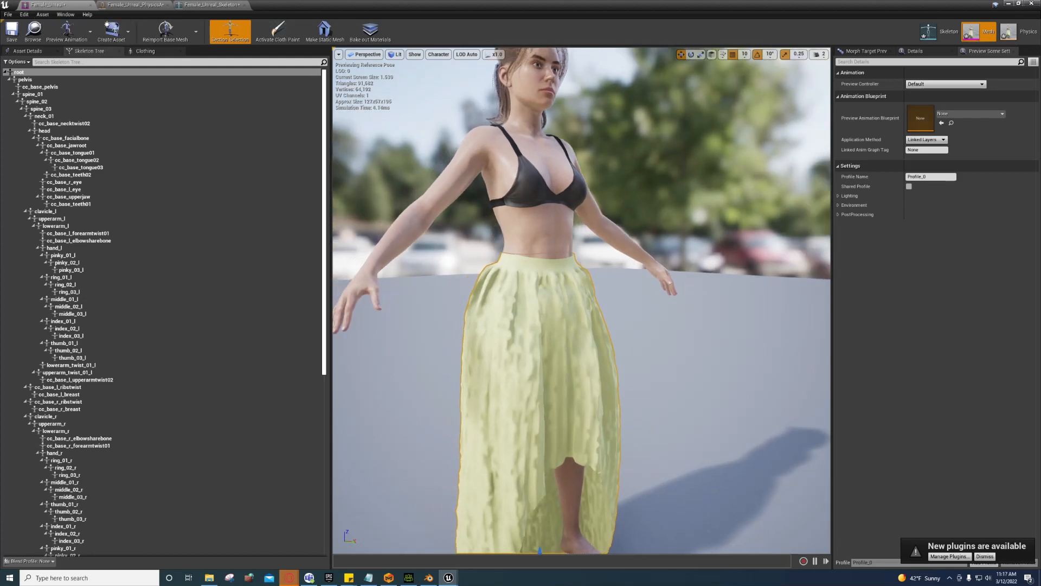
left_click(6, 30)
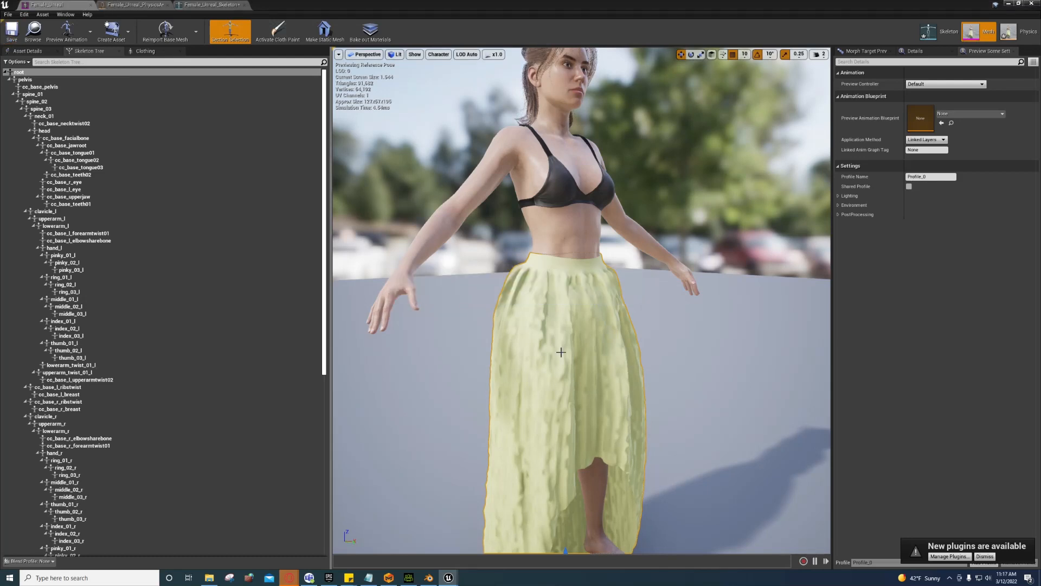
right_click_drag(561, 353, 561, 380)
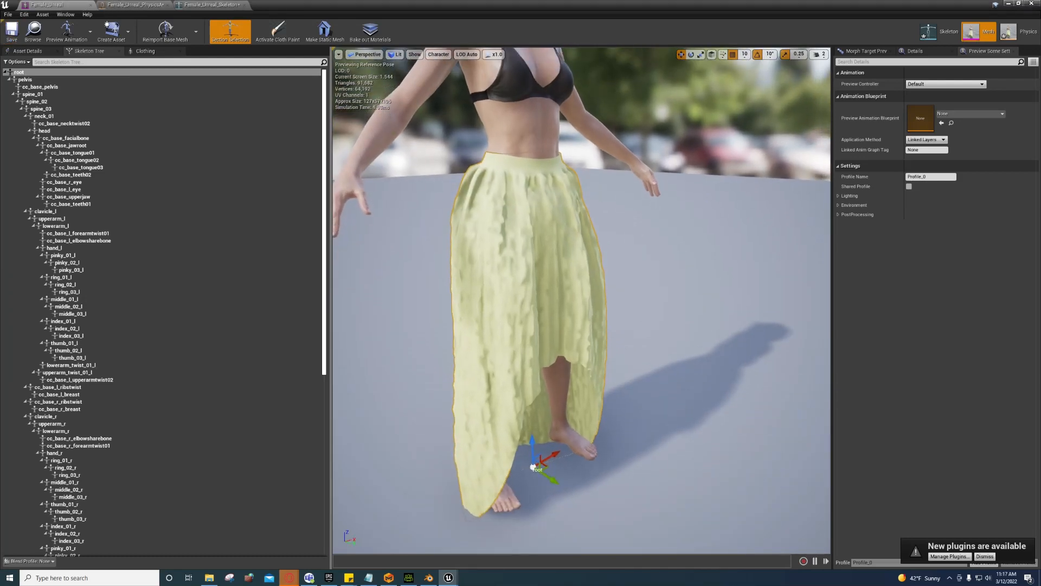
Step: Save the Female_Unreal physics asset and minimize the asset editor
left_click(144, 6)
left_click(8, 28)
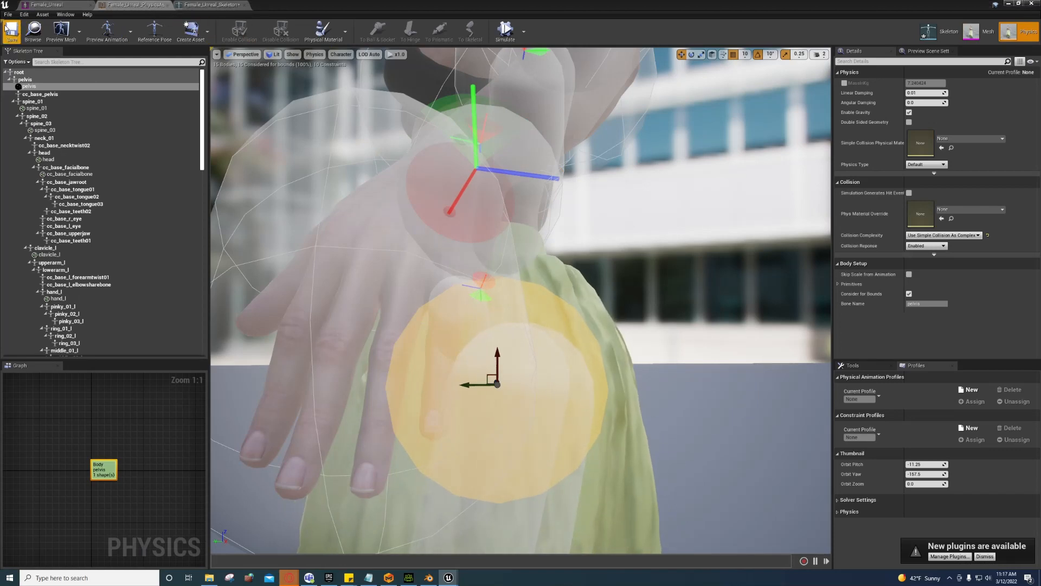
left_click(198, 6)
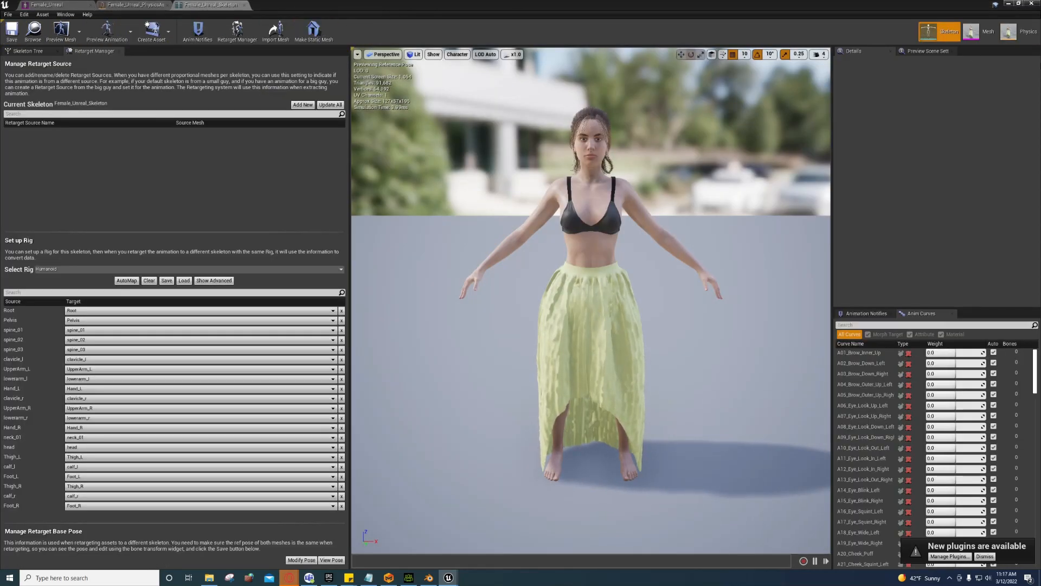
left_click(1008, 4)
Step: Browse to Mannequin > Character > Mesh and open UE4_Mannequin_Skeleton
right_click_drag(542, 162, 657, 128)
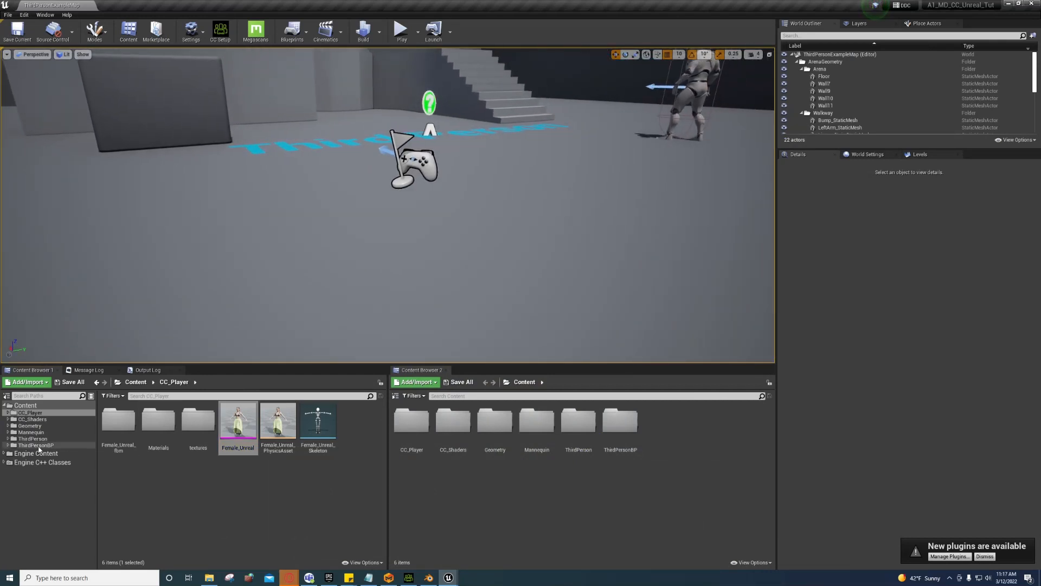
left_click(36, 444)
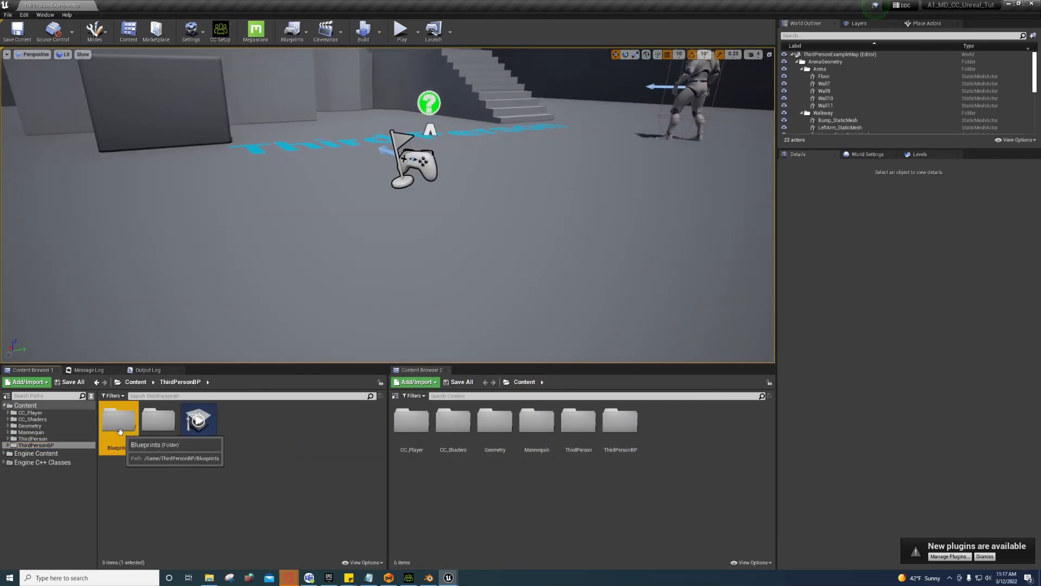
double_click(119, 428)
left_click(33, 439)
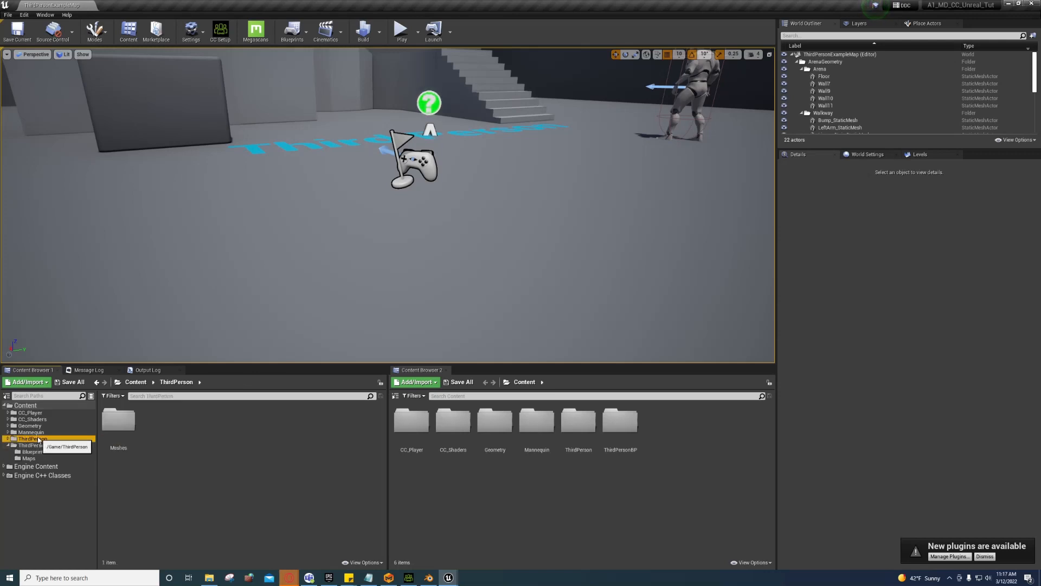
left_click(36, 427)
left_click(30, 432)
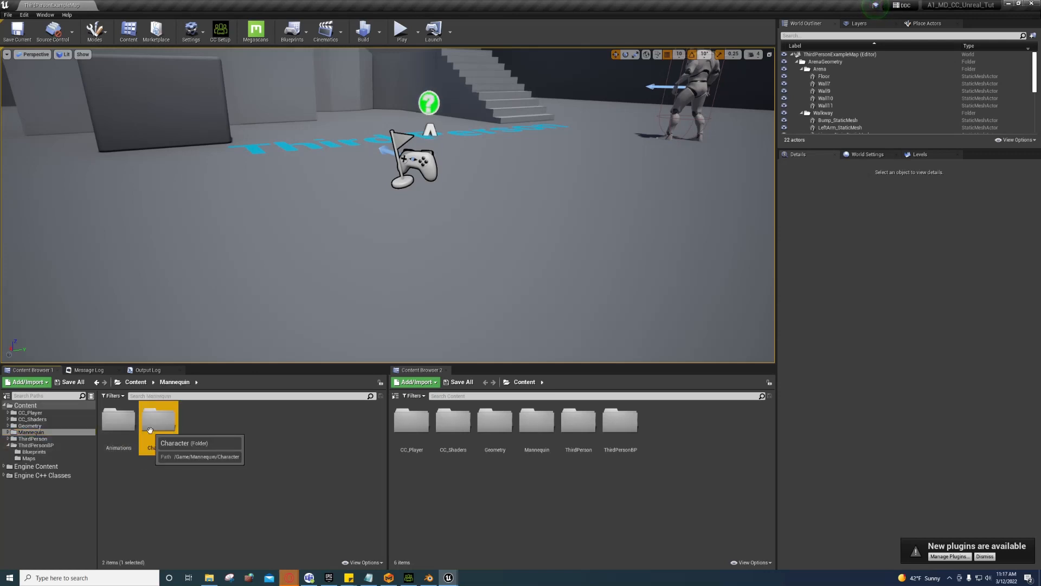
double_click(153, 425)
double_click(155, 429)
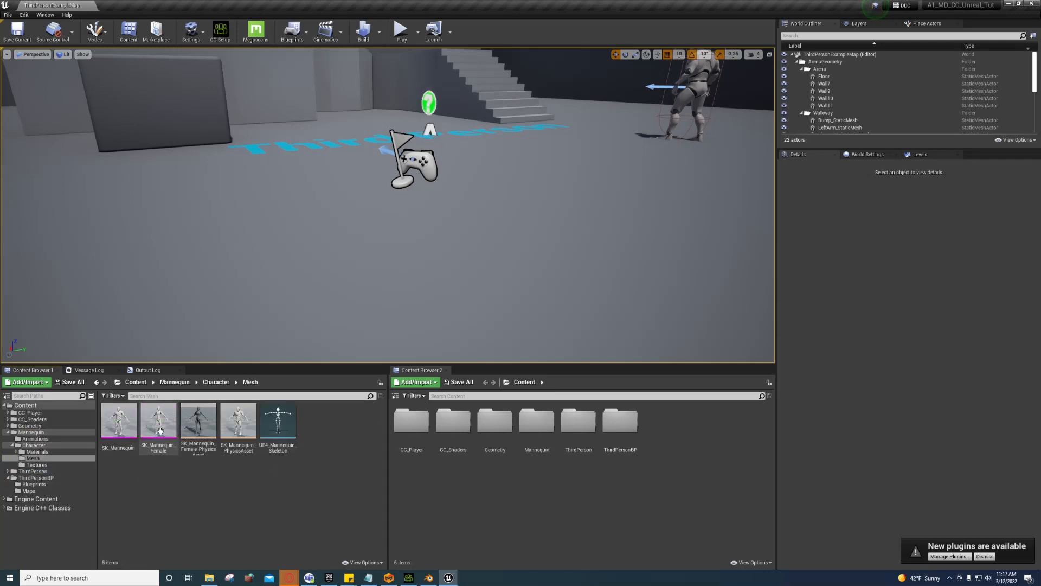
double_click(287, 424)
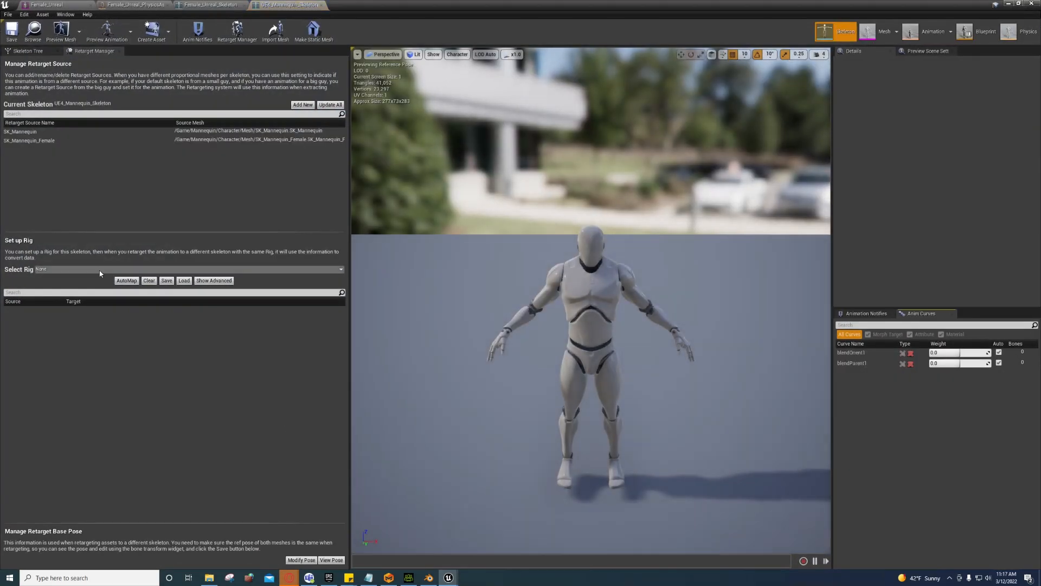
Step: Assign the Humanoid rig to UE4_Mannequin_Skeleton in the Retarget Manager, save it, and close its tab
left_click(100, 270)
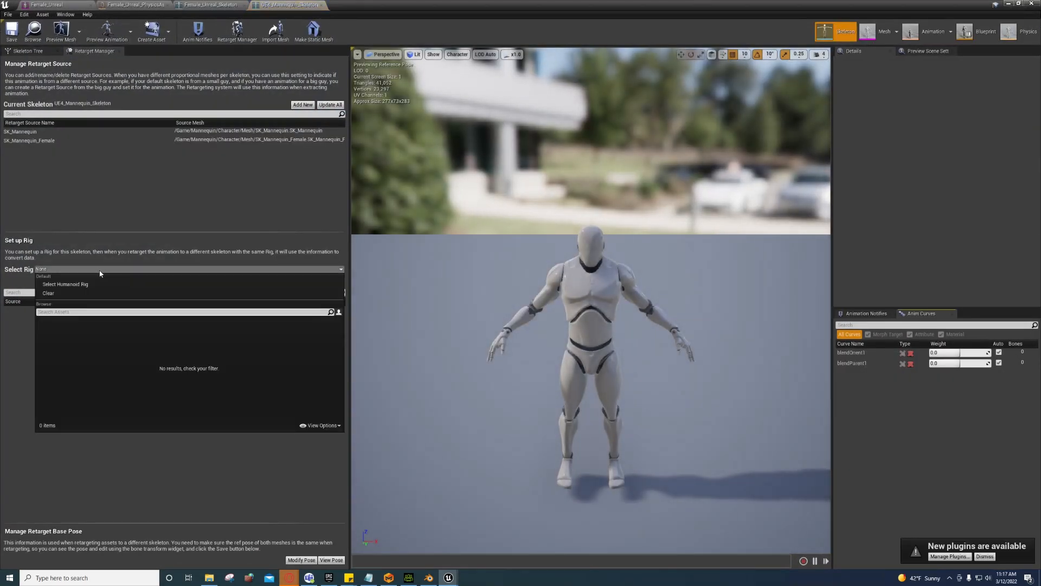
left_click(61, 278)
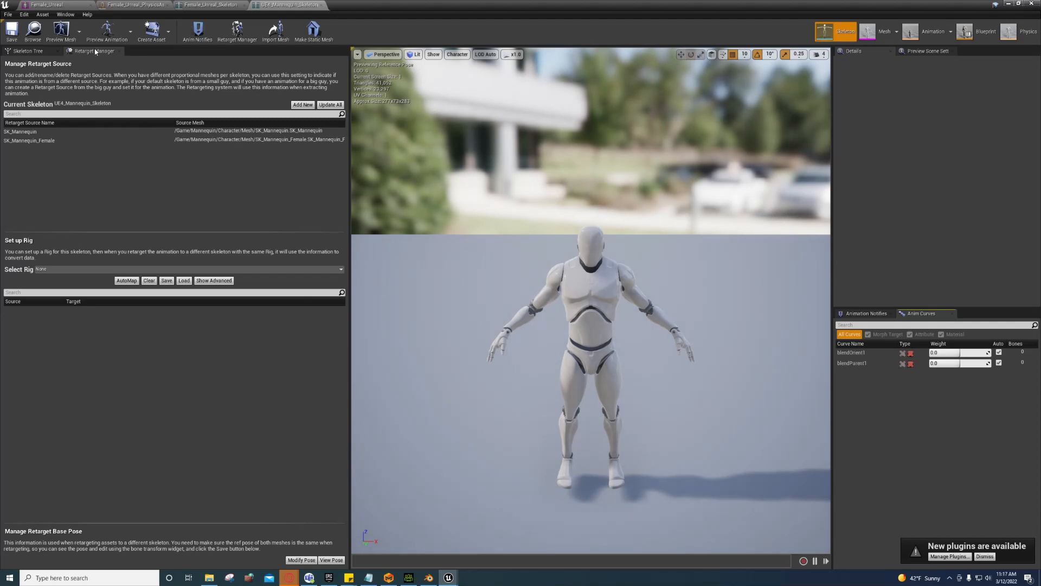
left_click(65, 14)
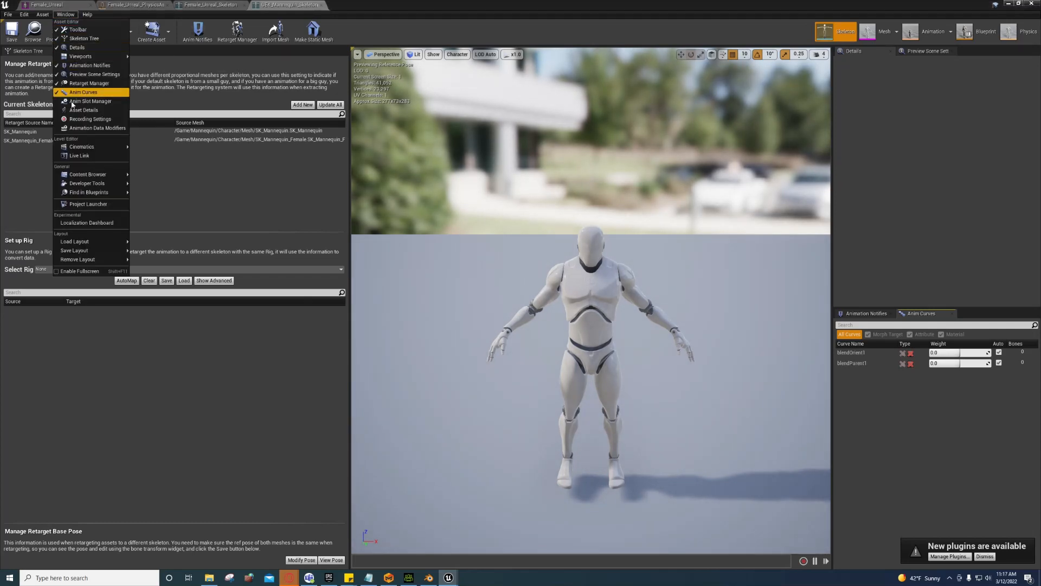
left_click(85, 87)
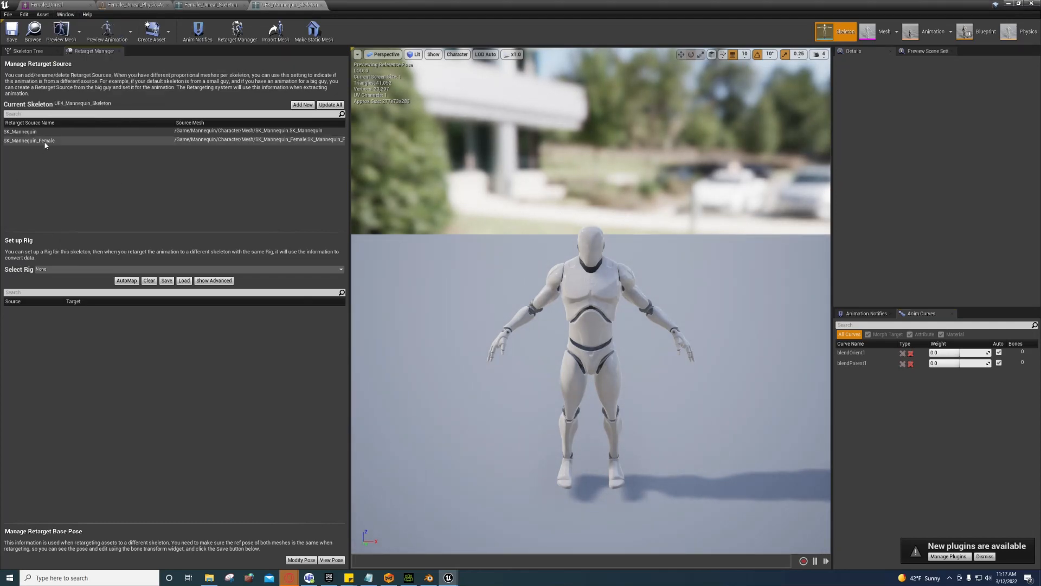
left_click(45, 272)
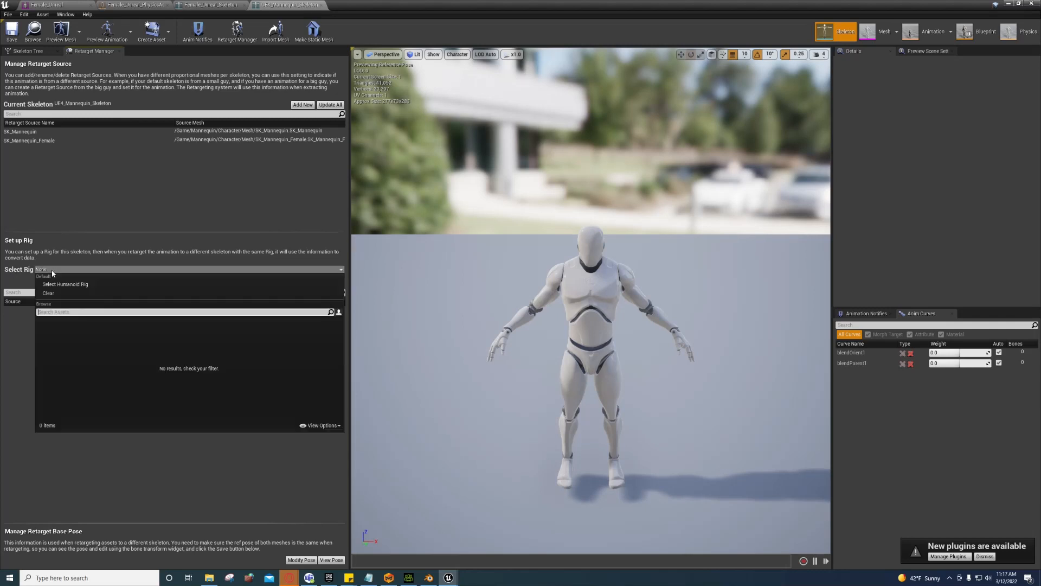
left_click(55, 282)
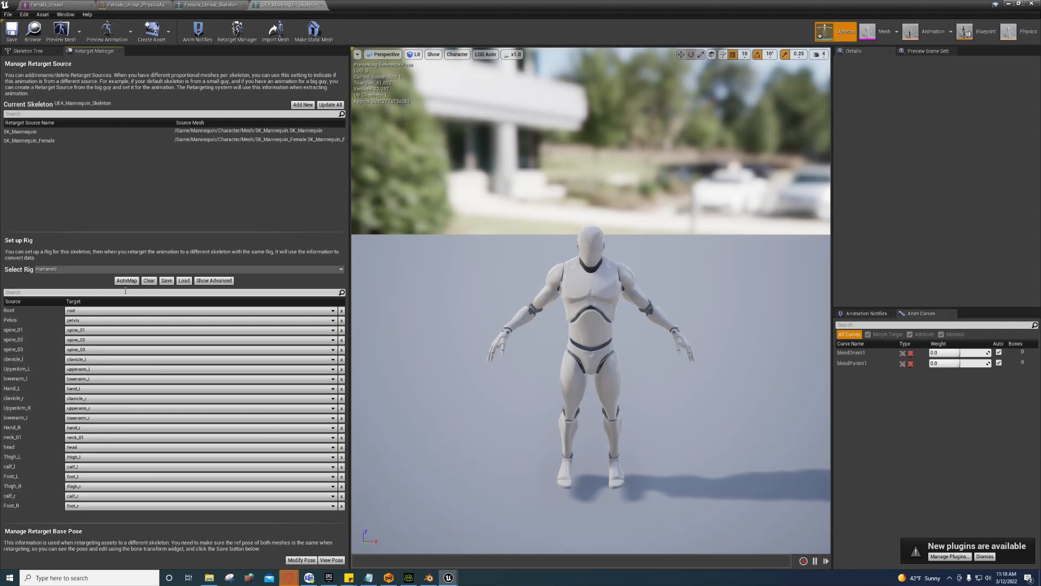
left_click(16, 35)
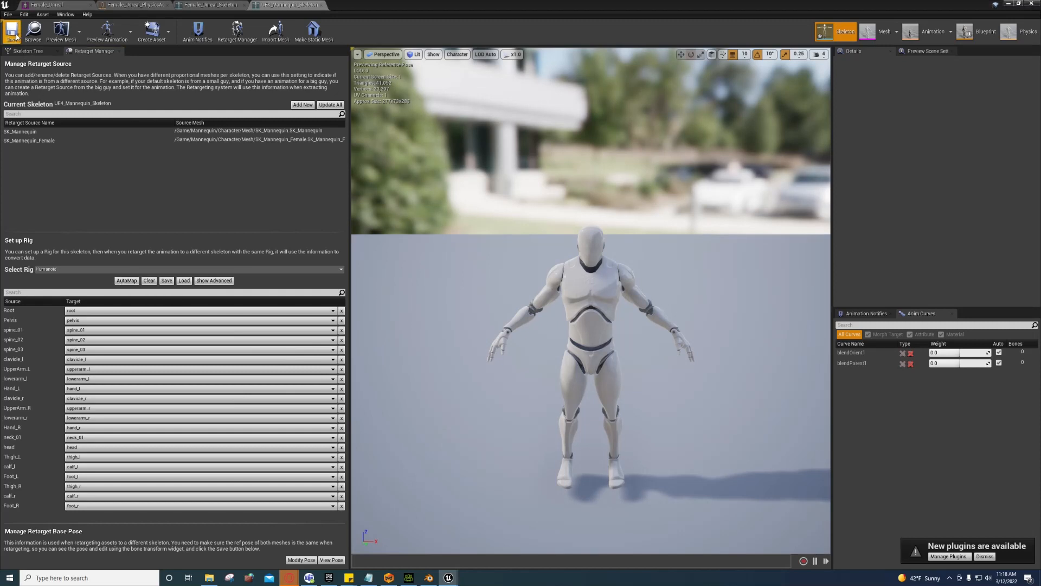
left_click(322, 5)
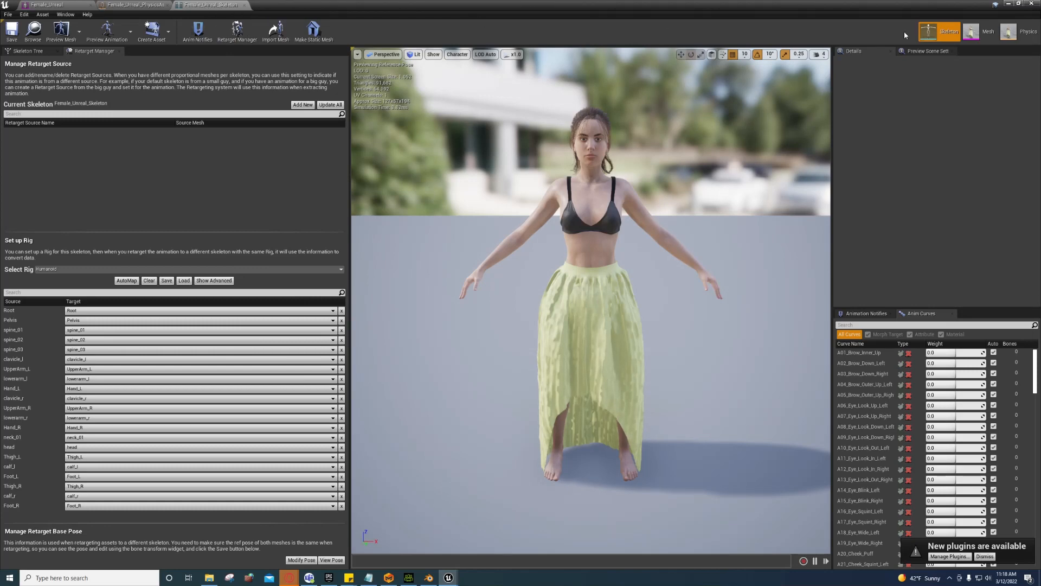
Step: Reselect the Humanoid rig for Female_Unreal_Skeleton so its bones auto-map, then close and minimize the editor
double_click(306, 4)
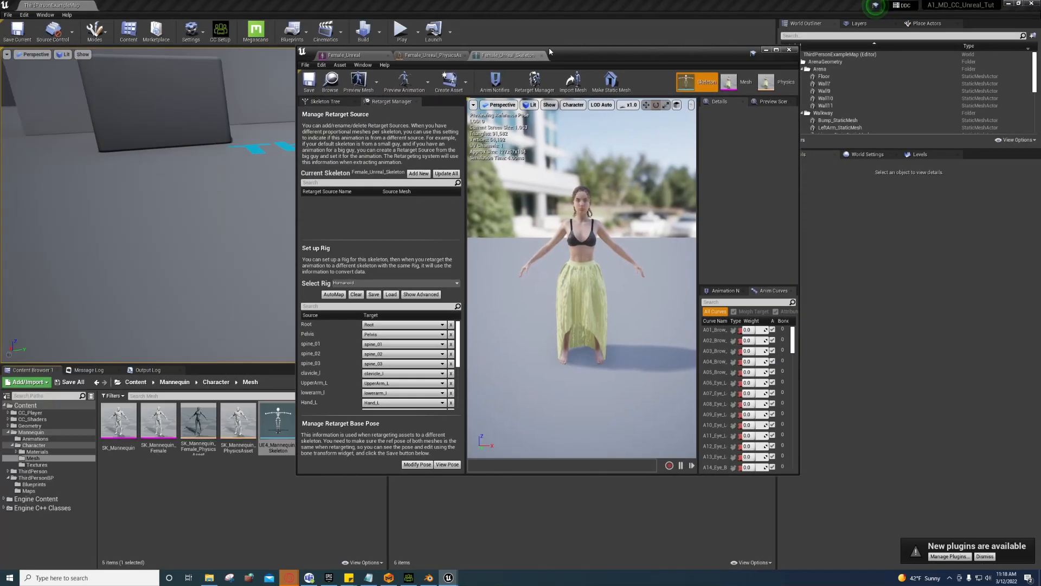
left_click(28, 412)
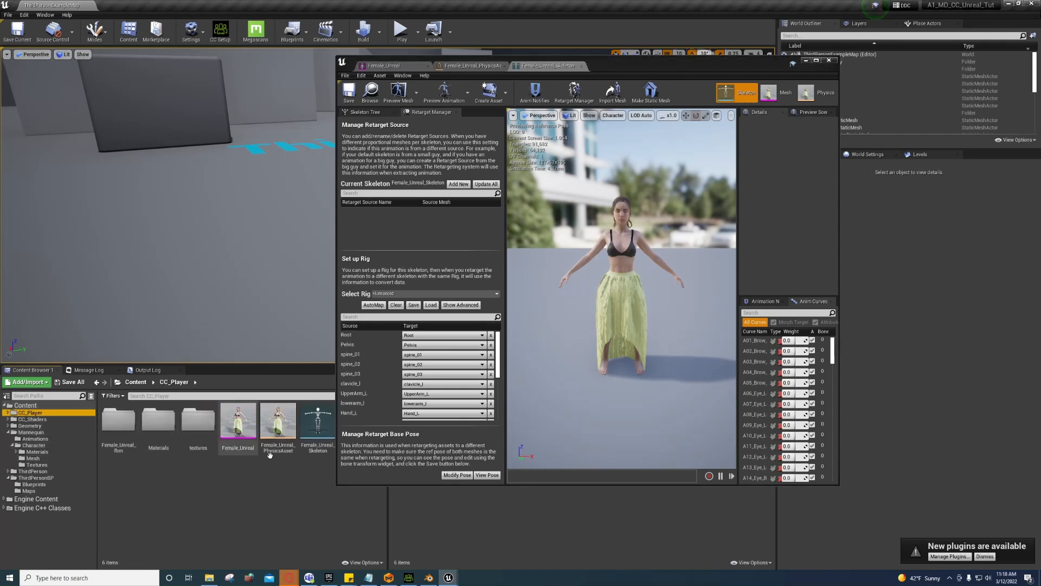
left_click(316, 423)
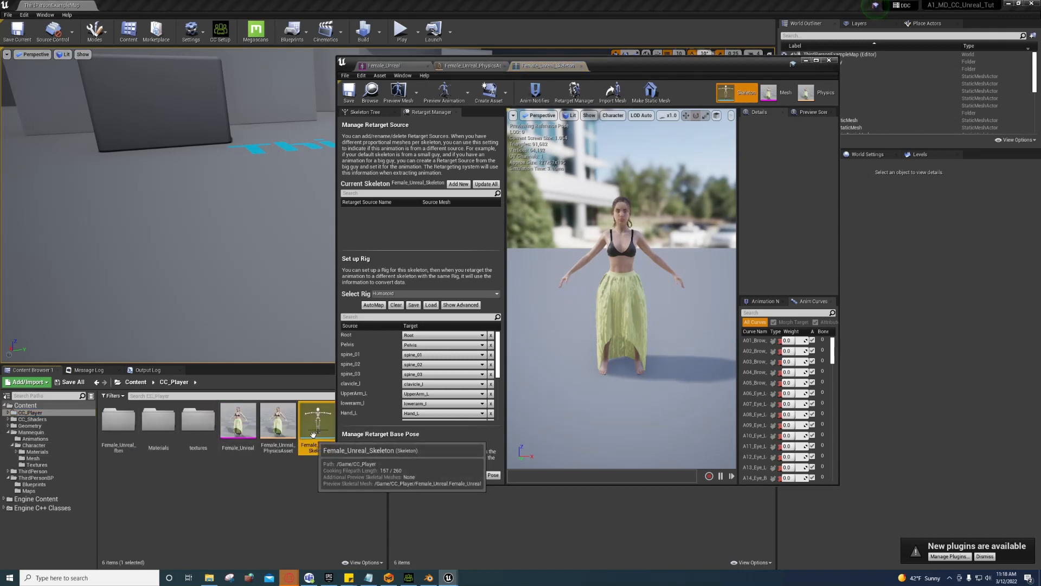
left_click(395, 302)
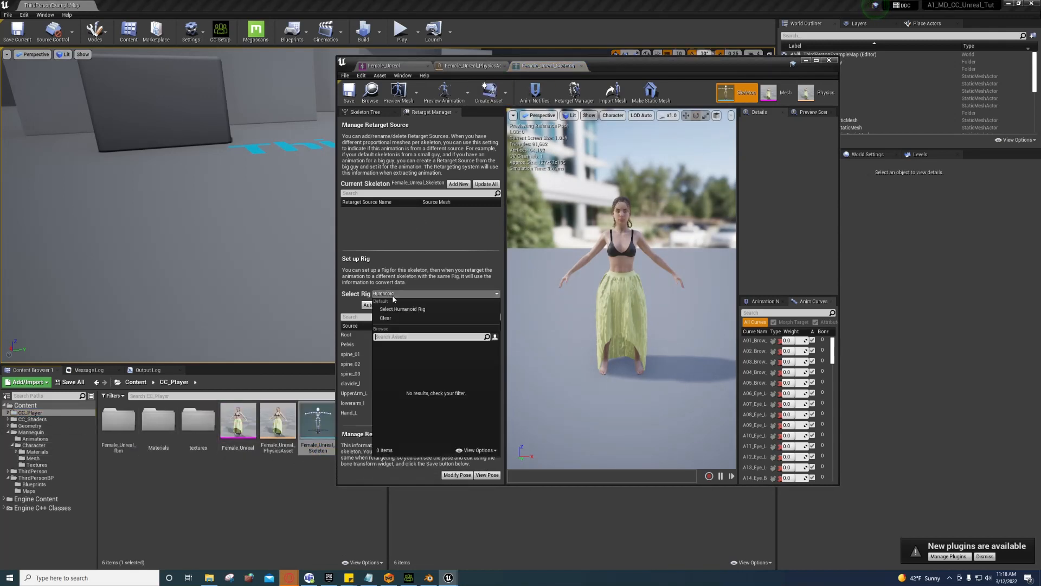
left_click(372, 306)
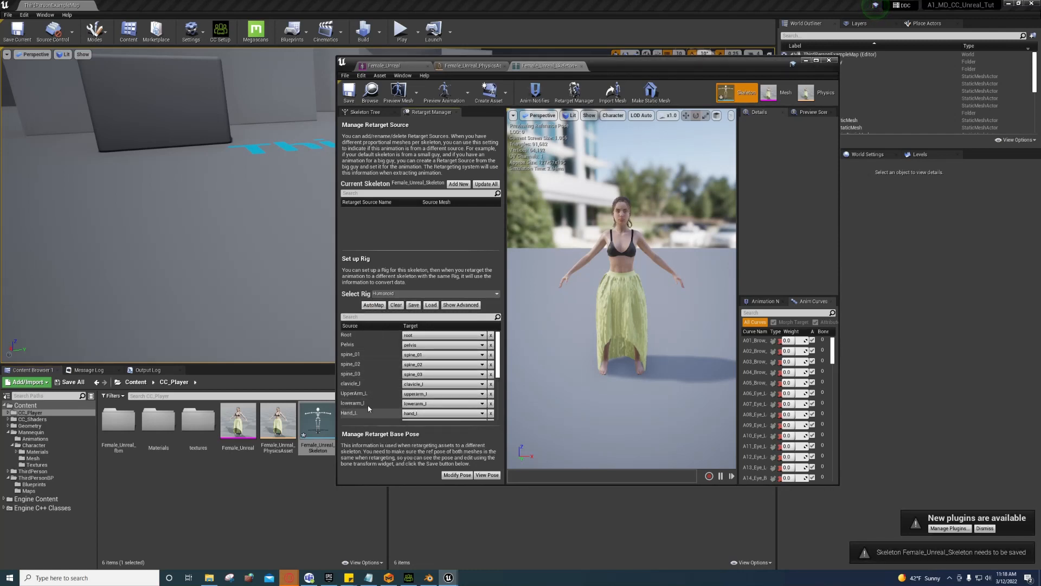
left_click(370, 93)
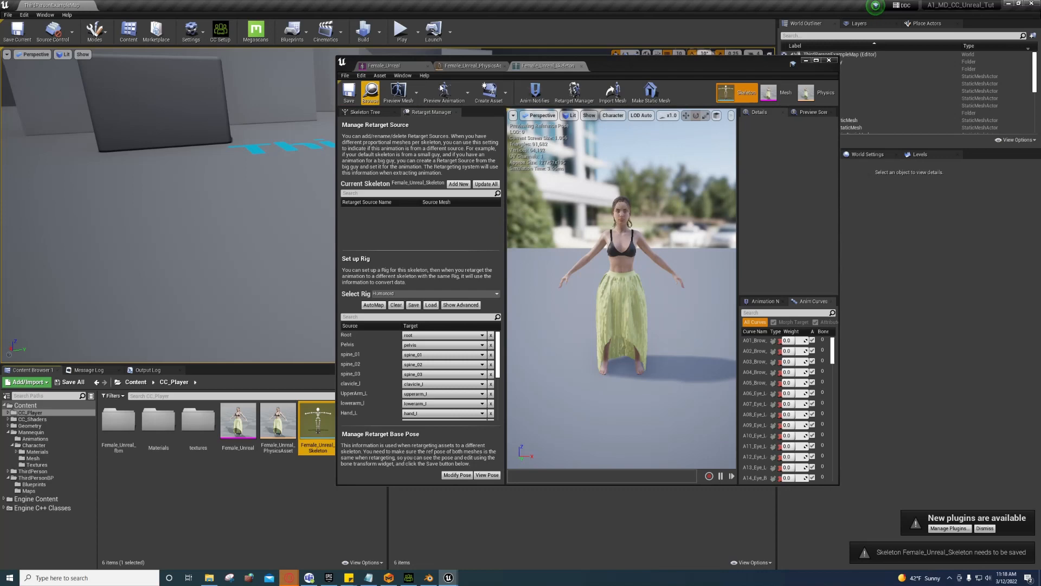
left_click(582, 66)
left_click(805, 61)
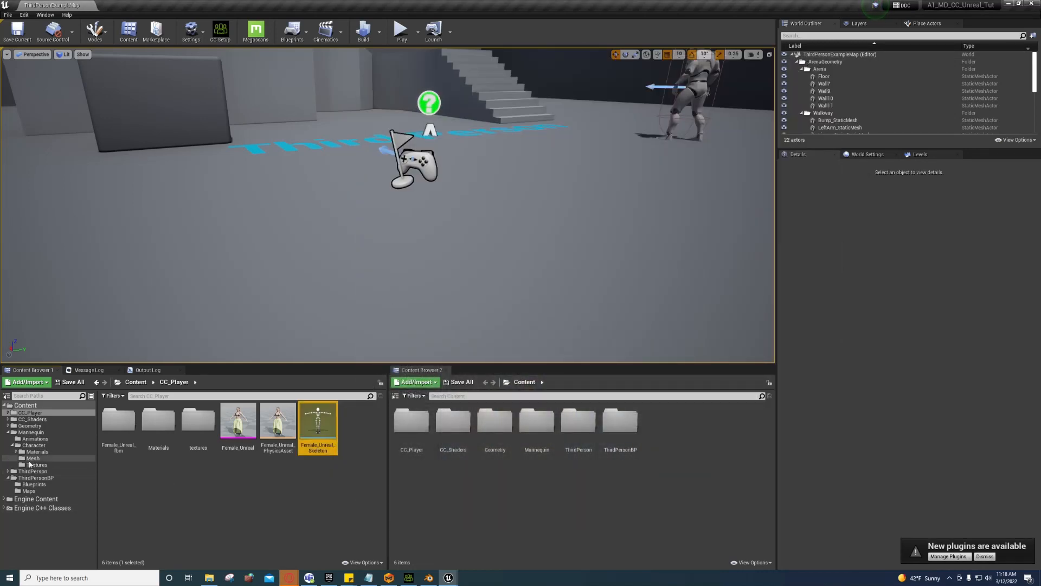
Step: Begin retargeting ThirdPerson_AnimBP to Female_Unreal_Skeleton, then cancel the dialog
left_click(57, 439)
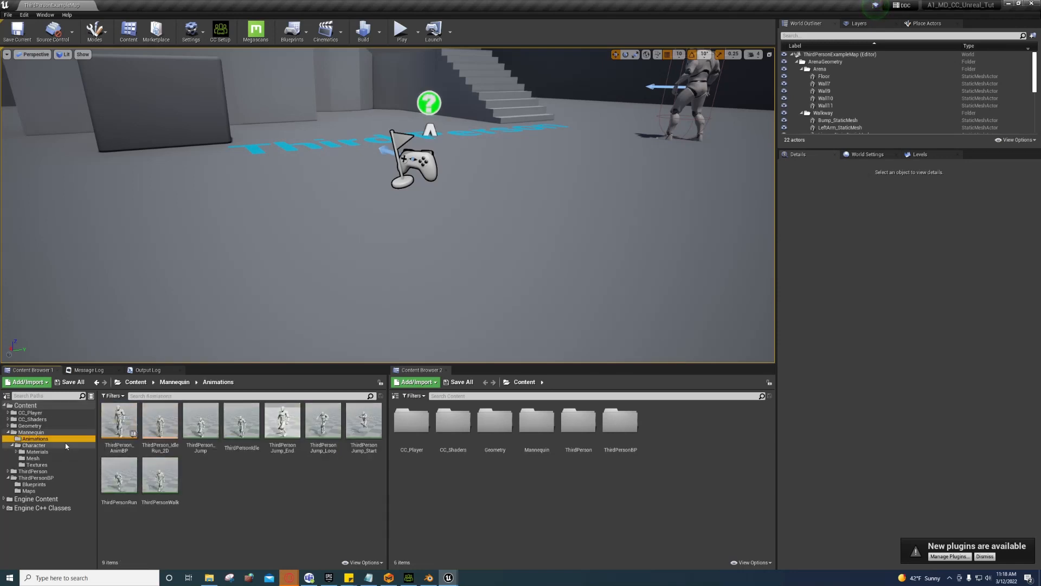
left_click(120, 423)
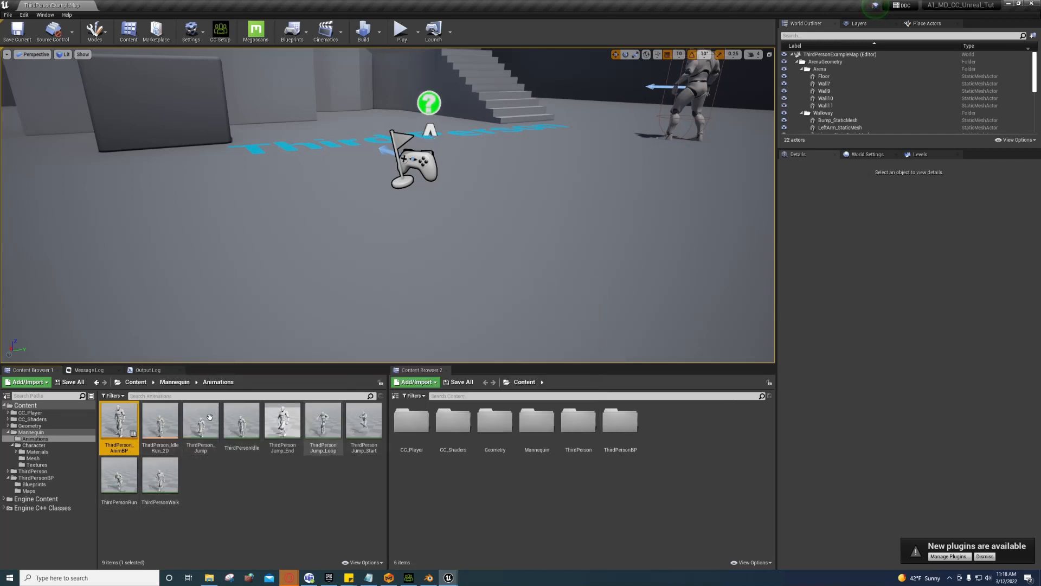
right_click(111, 416)
mouse_move(175, 224)
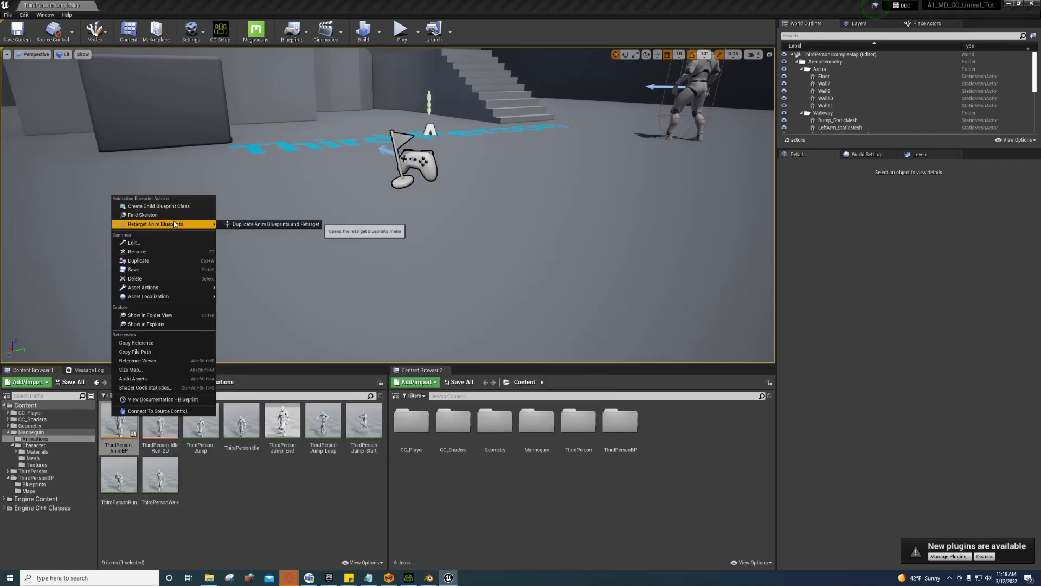
left_click(239, 224)
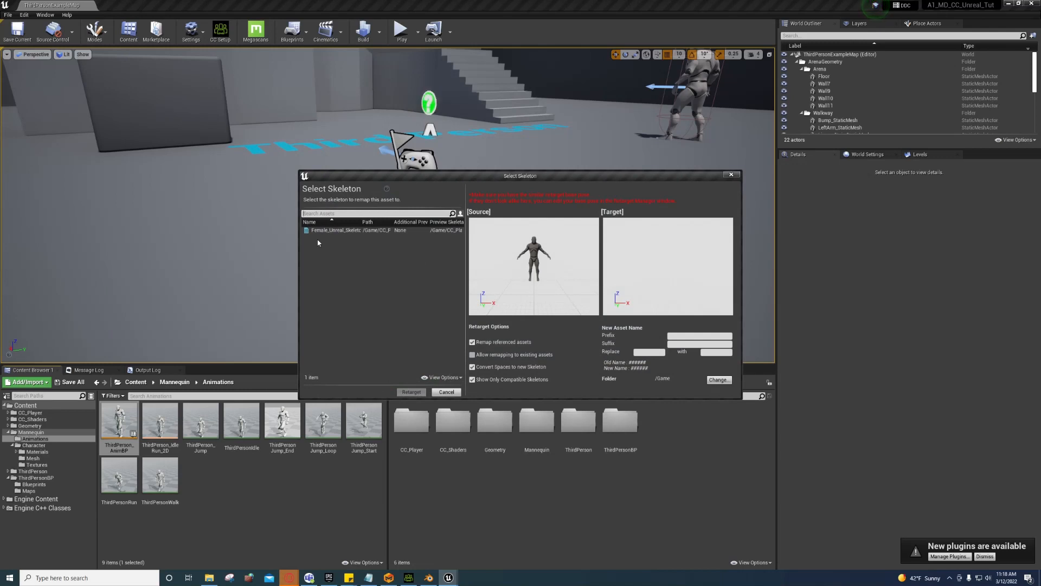
left_click(350, 230)
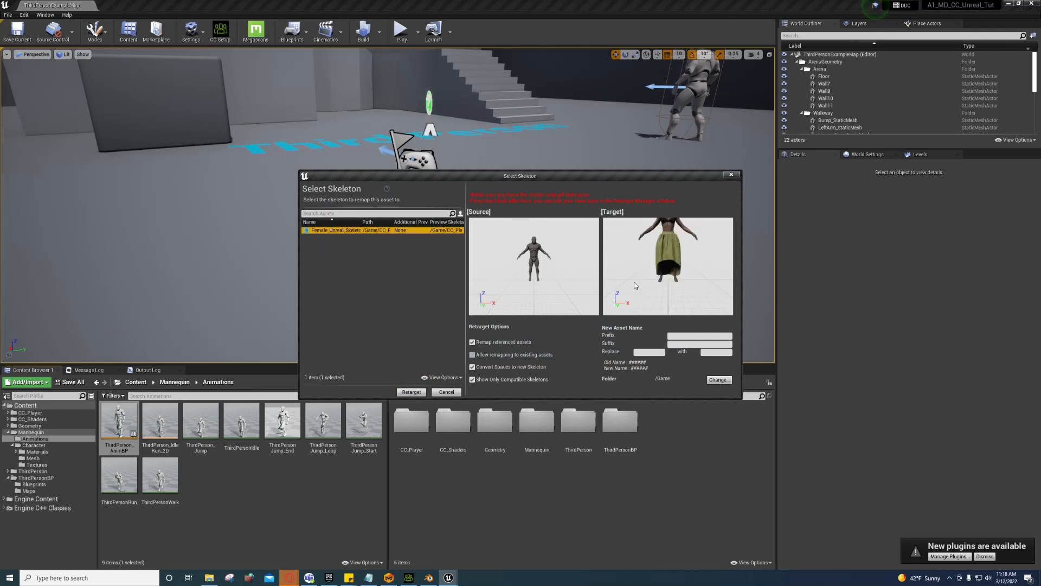
left_click(446, 391)
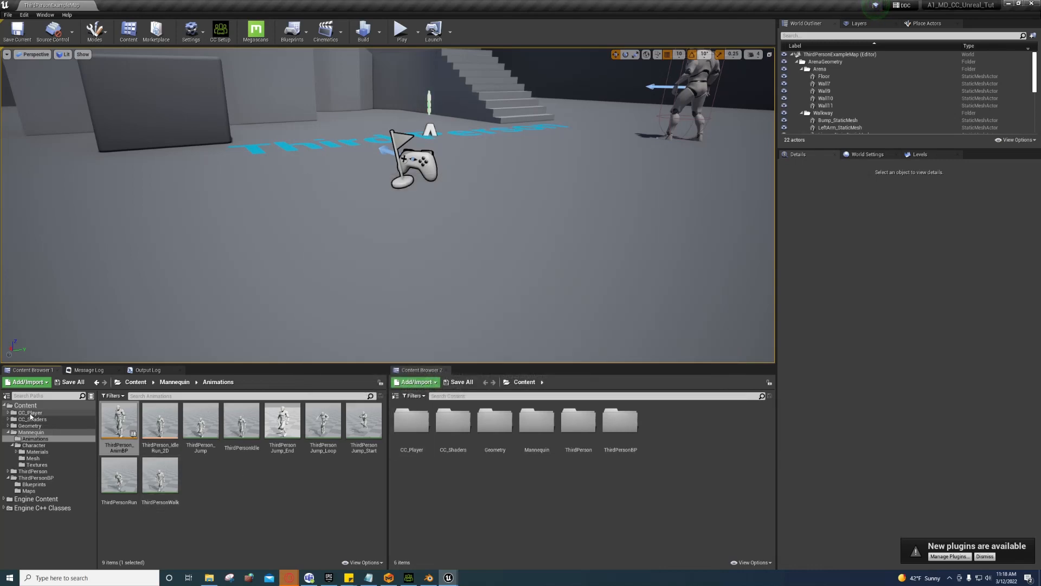
Step: Open Female_Unreal_Skeleton from CC_Player and check its preview scene settings
left_click(31, 413)
double_click(318, 426)
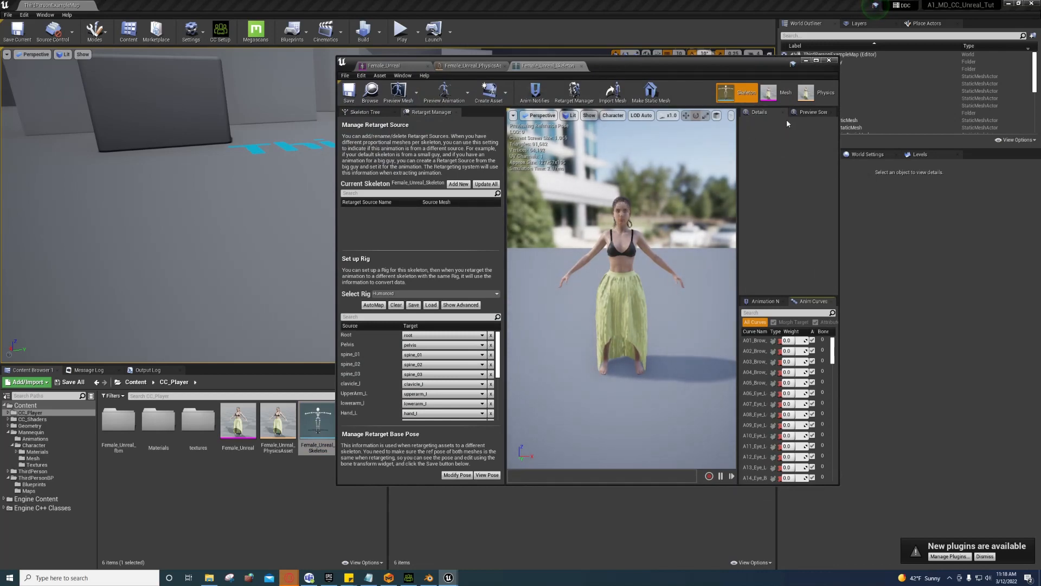
left_click(808, 112)
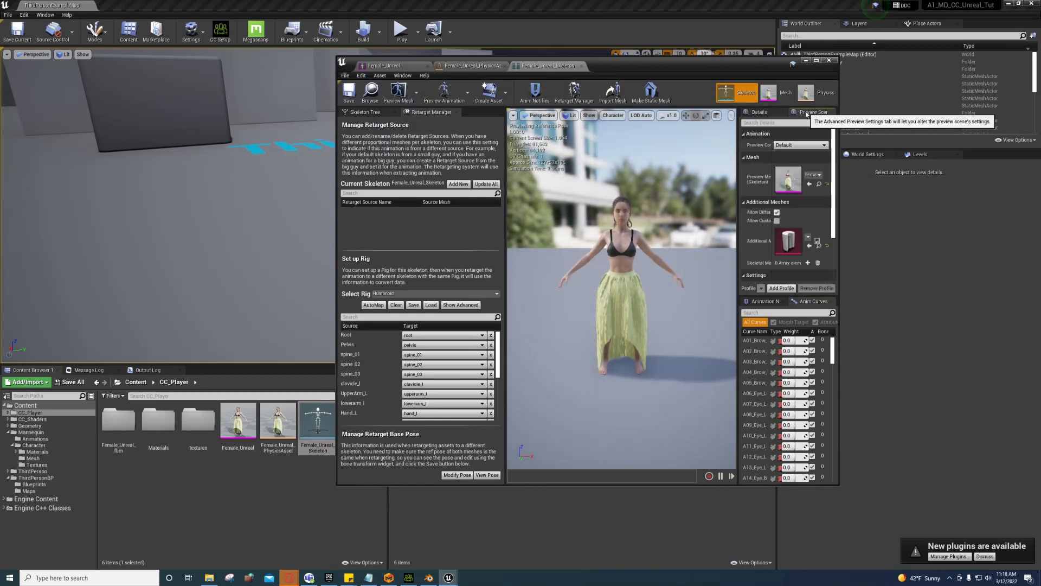
left_click(816, 60)
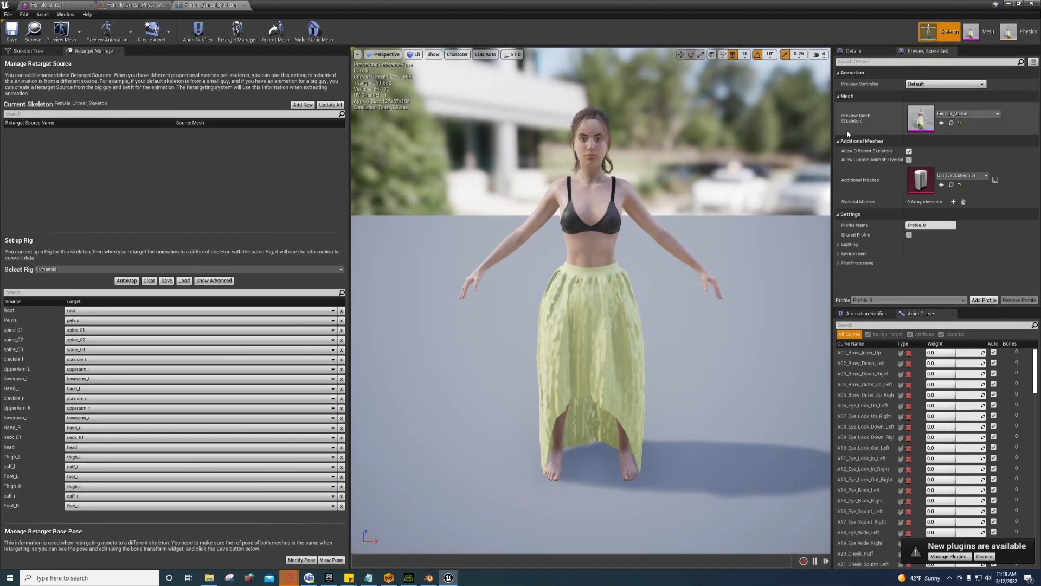
left_click(1009, 3)
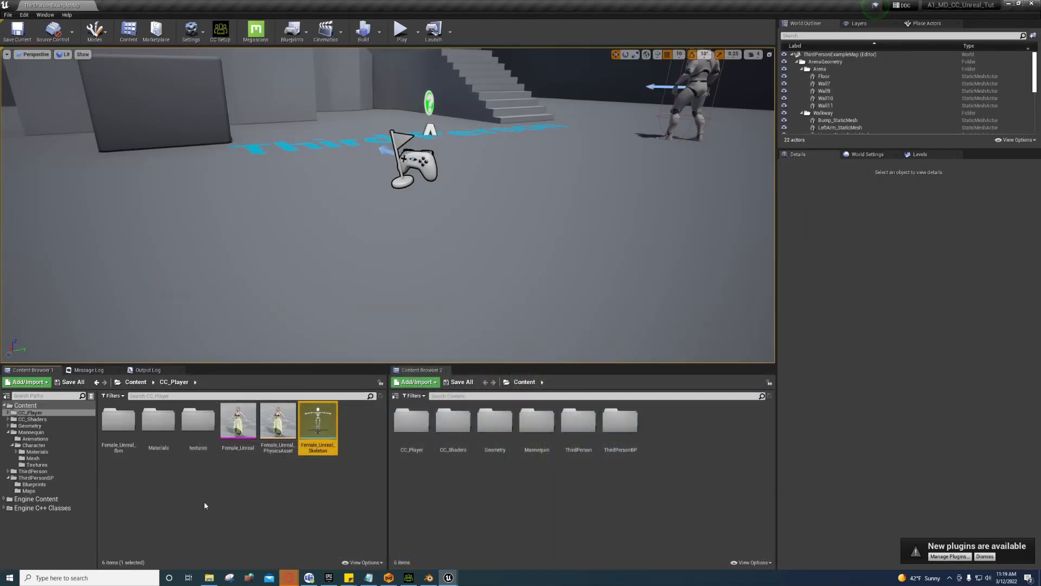
Step: Browse the Mannequin folders and briefly open, then close, ThirdPerson_AnimBP
left_click(34, 438)
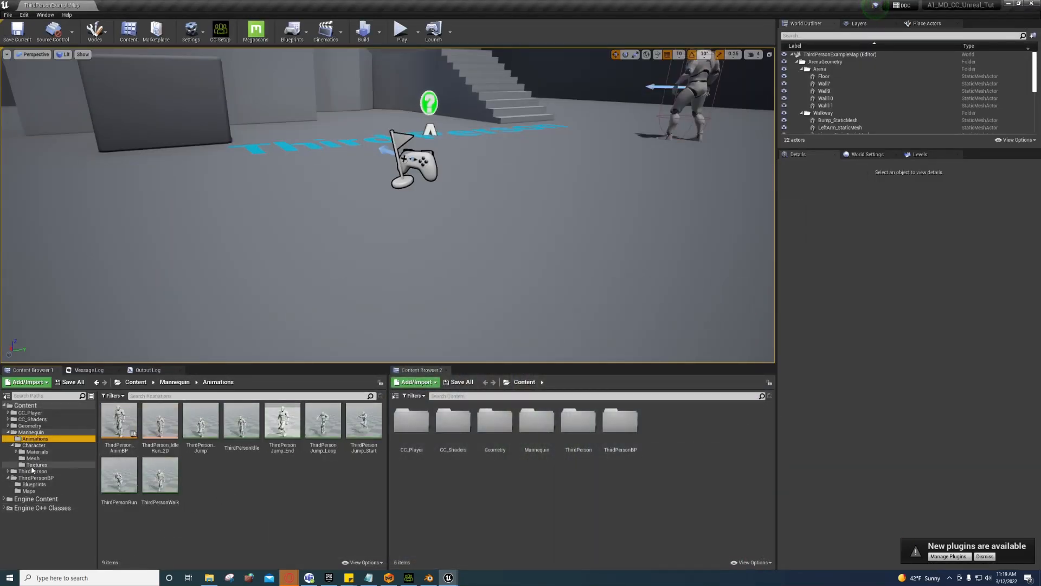
left_click(32, 445)
left_click(32, 452)
left_click(33, 457)
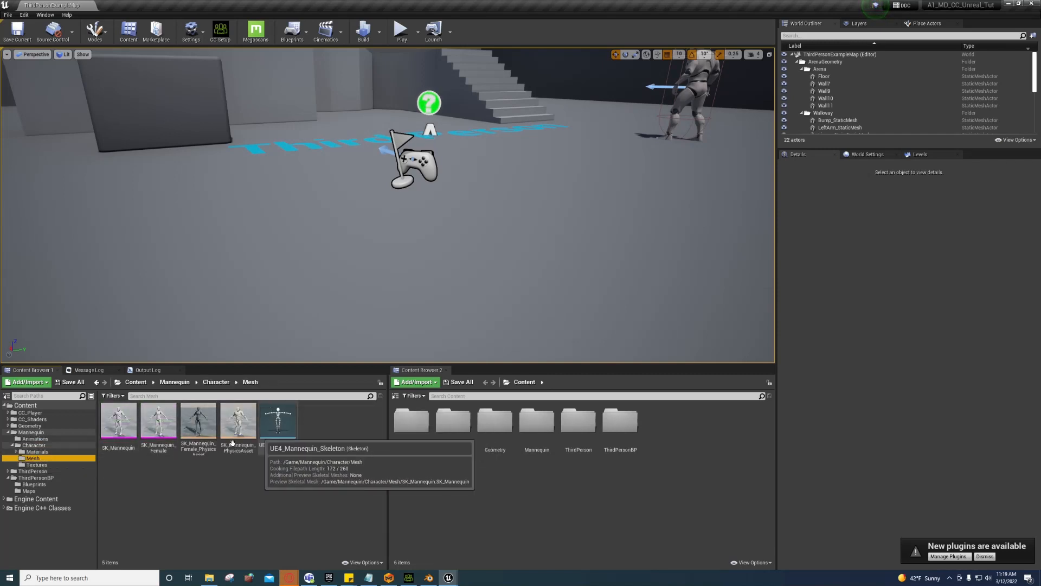
left_click(25, 440)
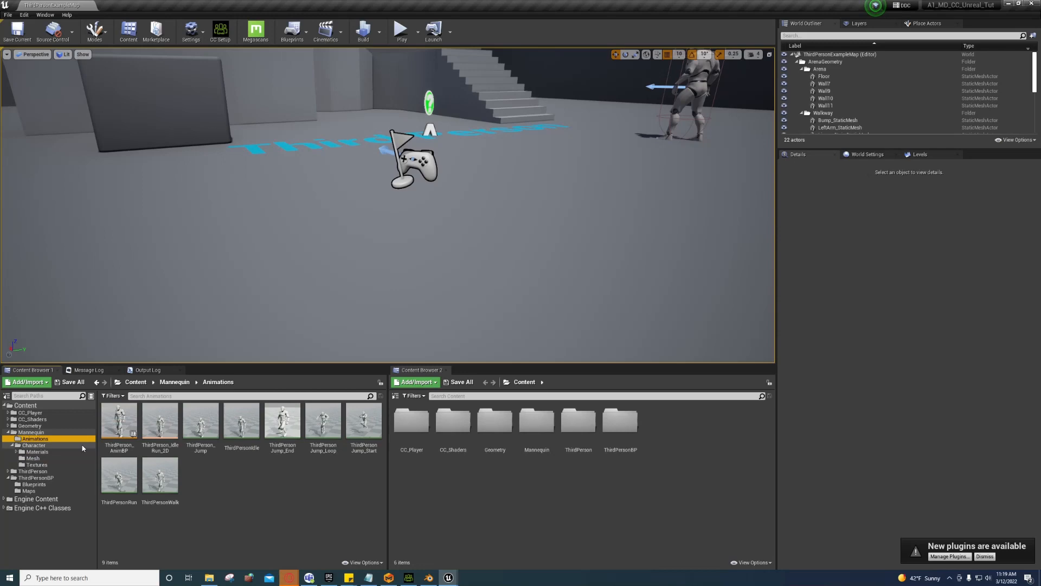
double_click(119, 428)
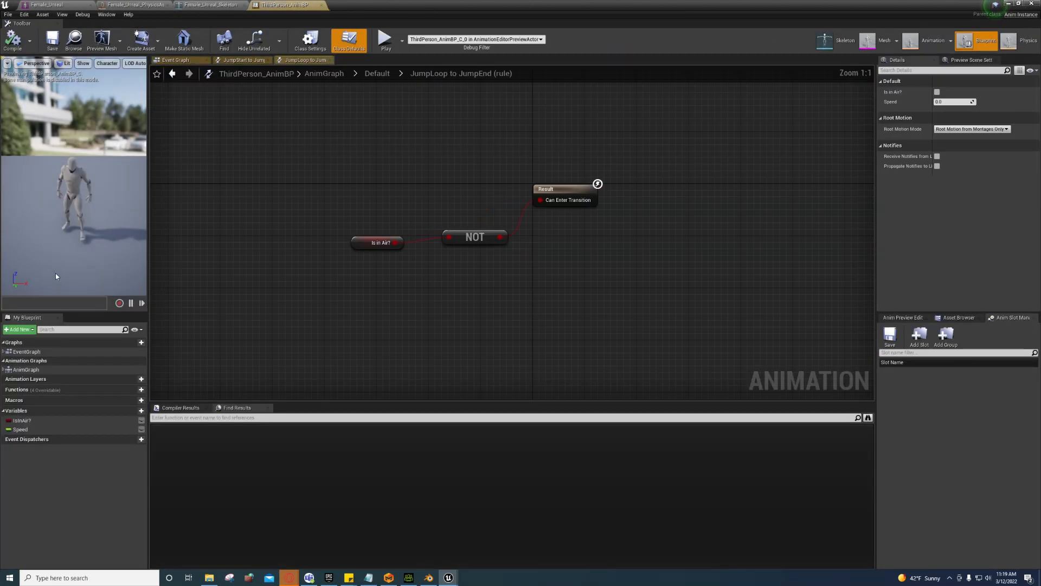
left_click(321, 6)
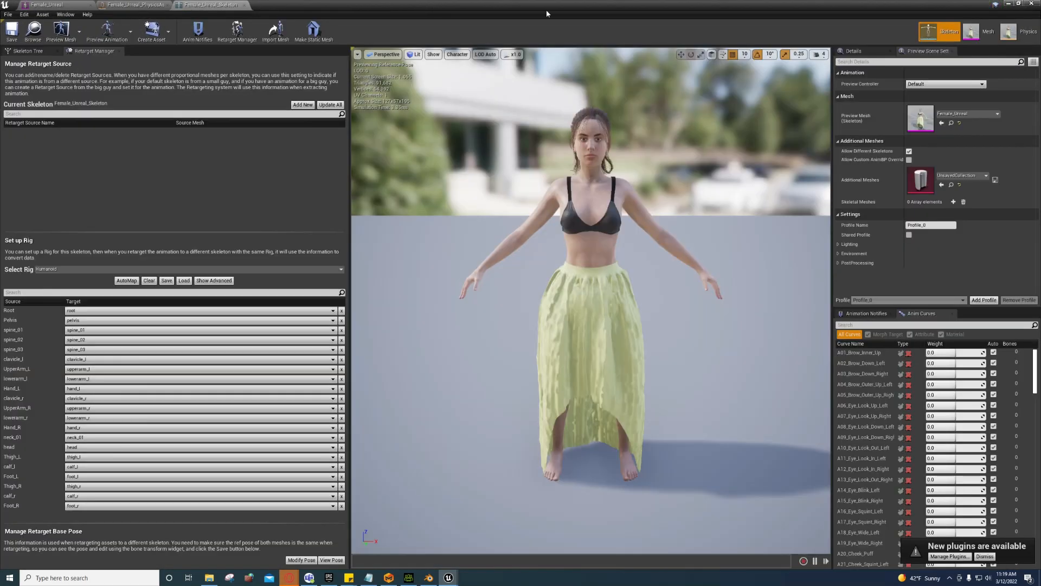
left_click(1012, 4)
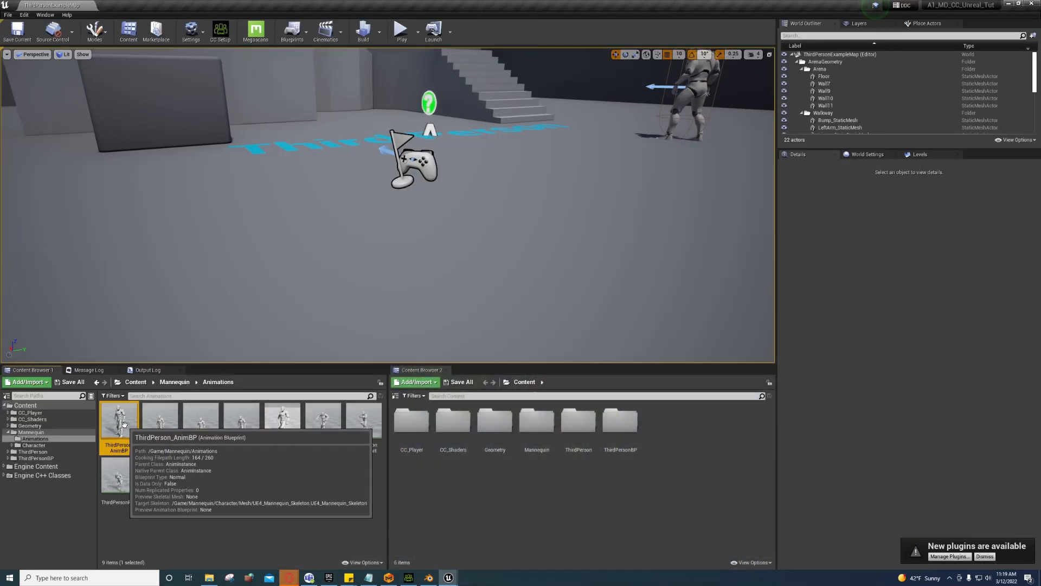
Step: Duplicate and retarget ThirdPerson_AnimBP onto Female_Unreal_Skeleton and bring up the destination folder picker
right_click(124, 424)
mouse_move(201, 233)
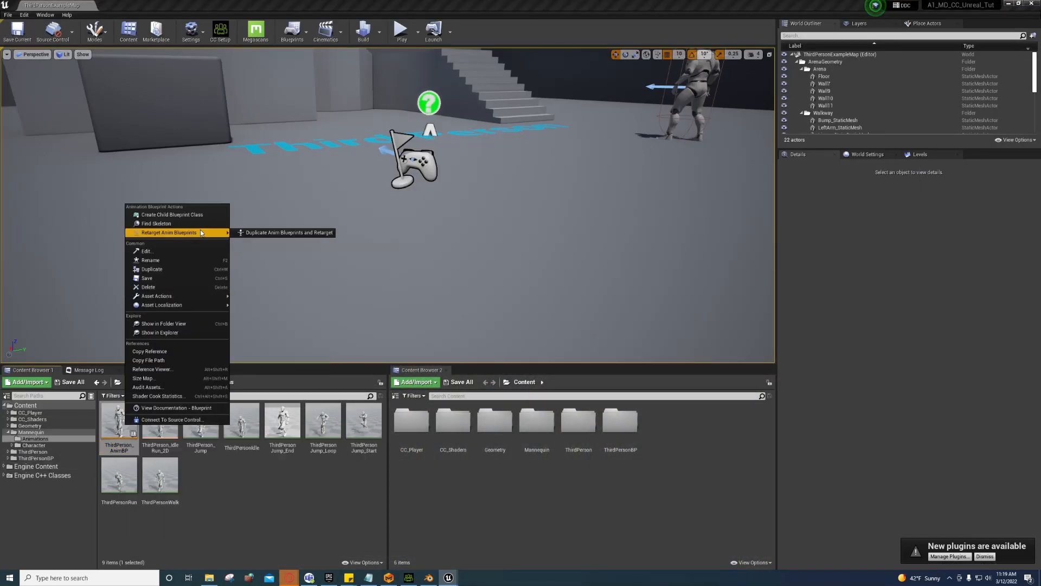
left_click(266, 232)
left_click(355, 230)
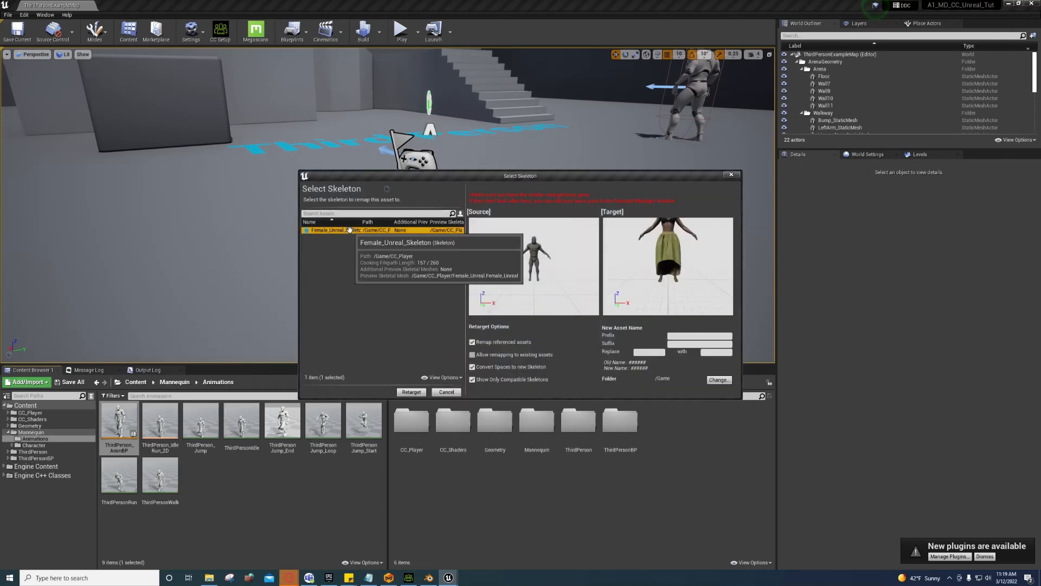
left_click(721, 380)
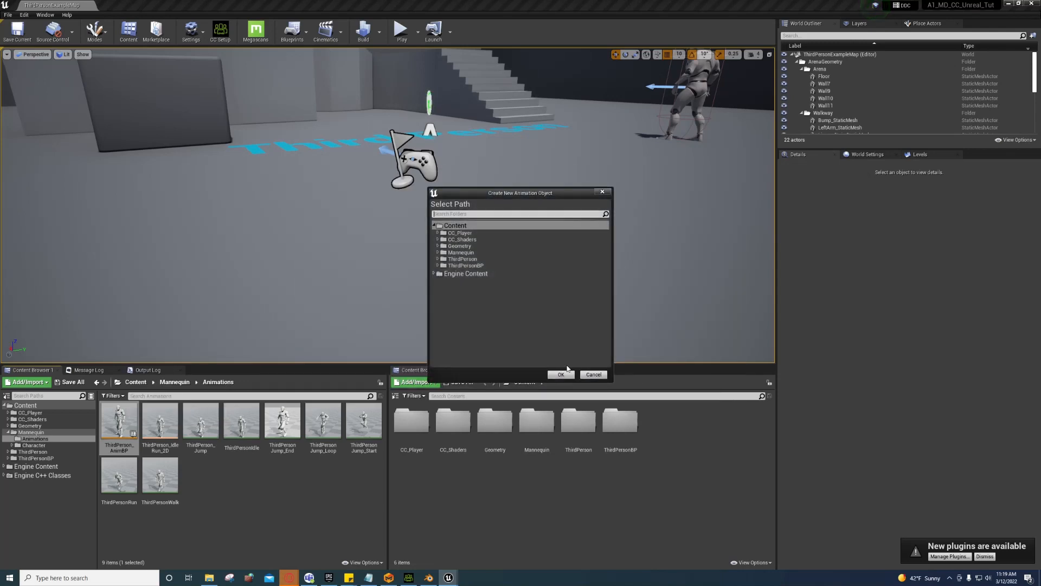
left_click(592, 375)
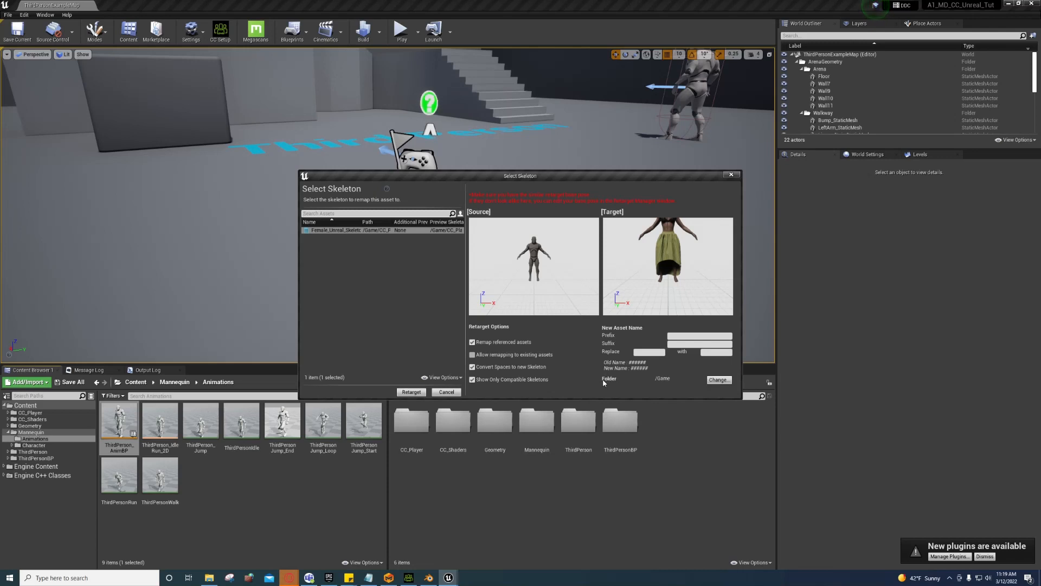
left_click(718, 380)
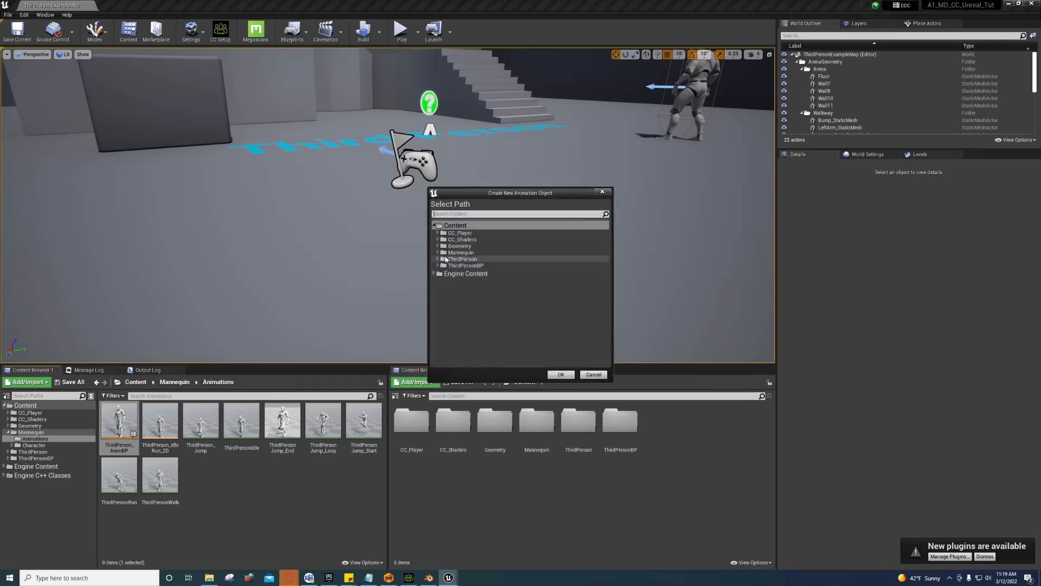
Step: Create an 'Animations' folder in CC_Player as the destination and run the retarget
left_click(437, 234)
right_click(456, 234)
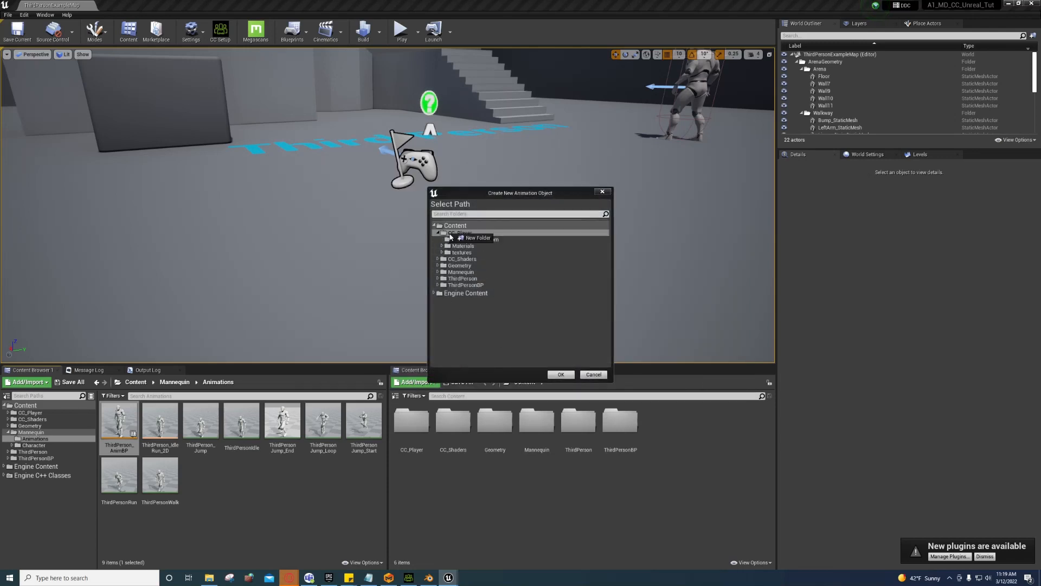
left_click(477, 238)
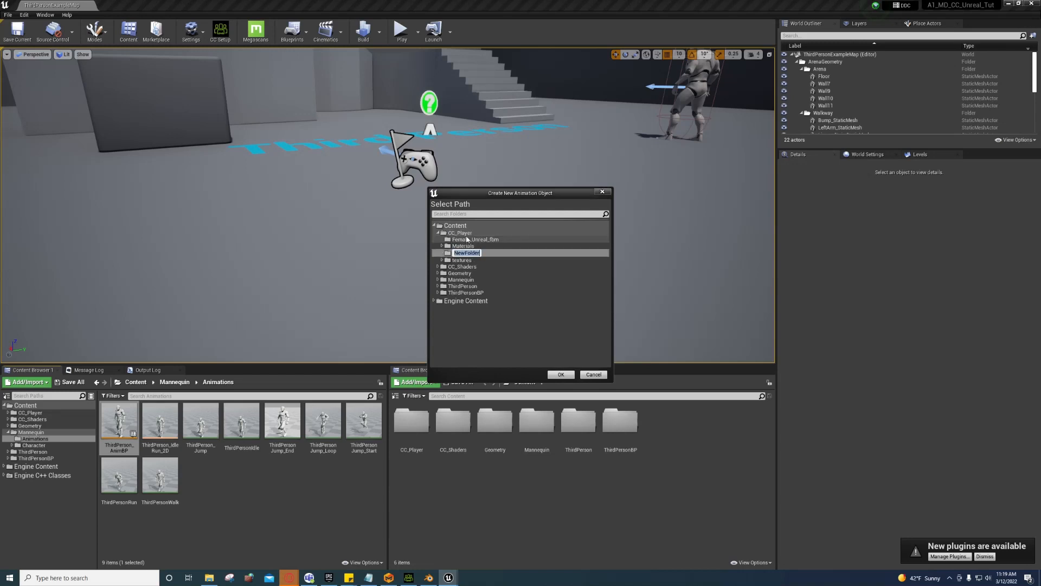
type("Animations")
key("Return")
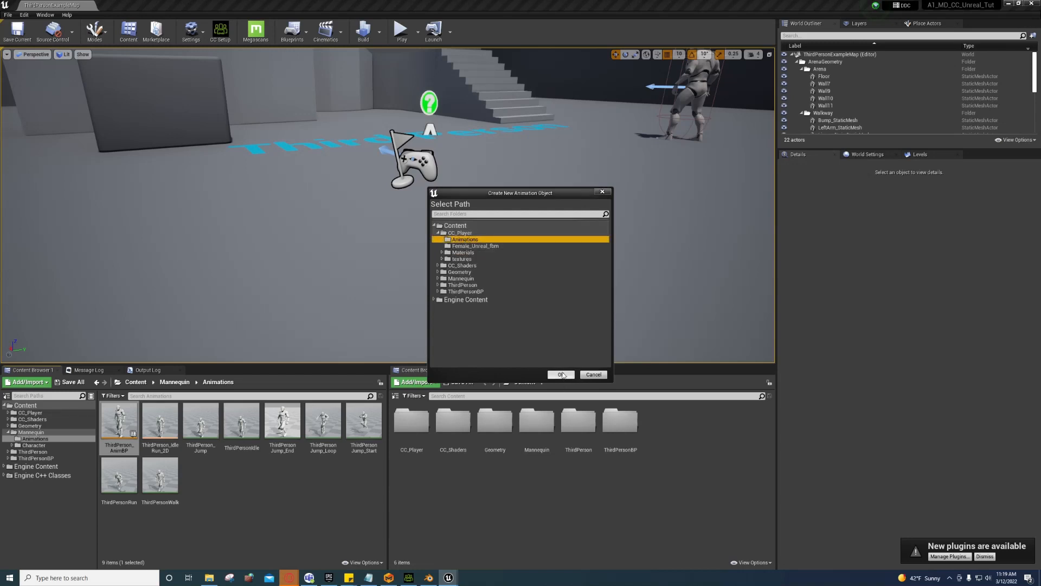
left_click(562, 375)
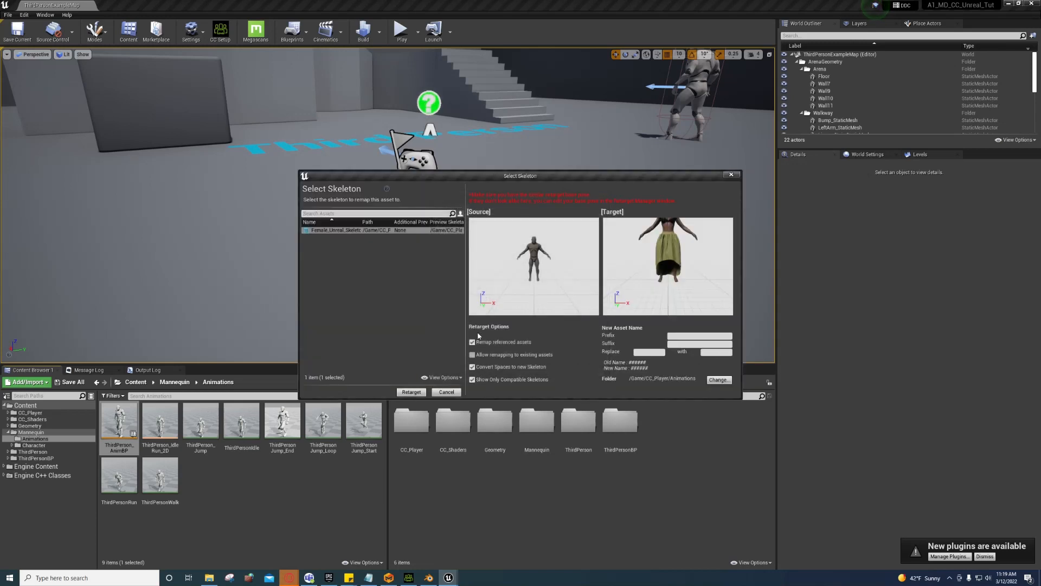
left_click(411, 392)
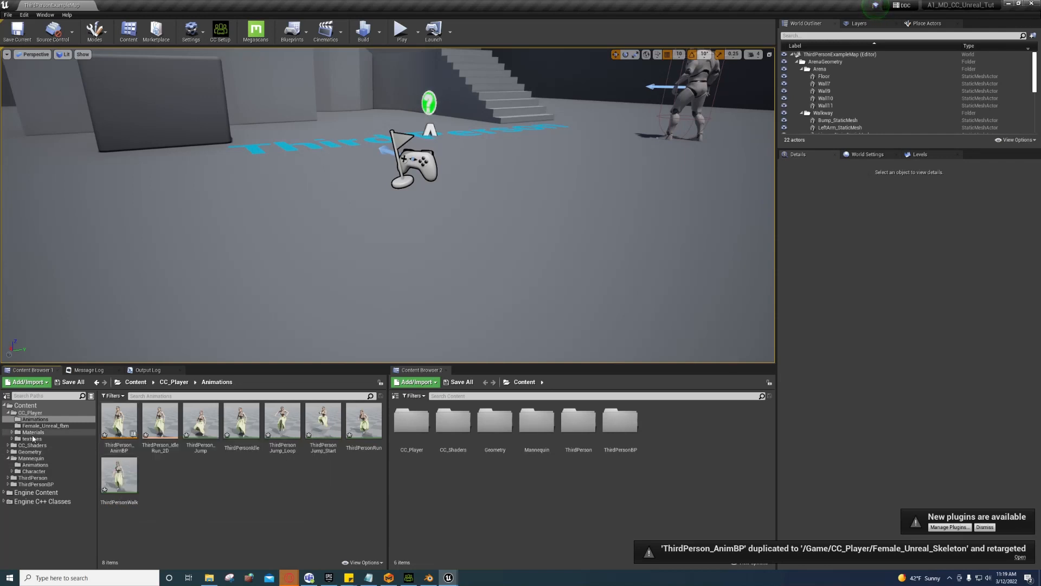
Step: Open ThirdPersonCharacter and set its Mesh component's Skeletal Mesh to Female_Unreal
left_click(34, 483)
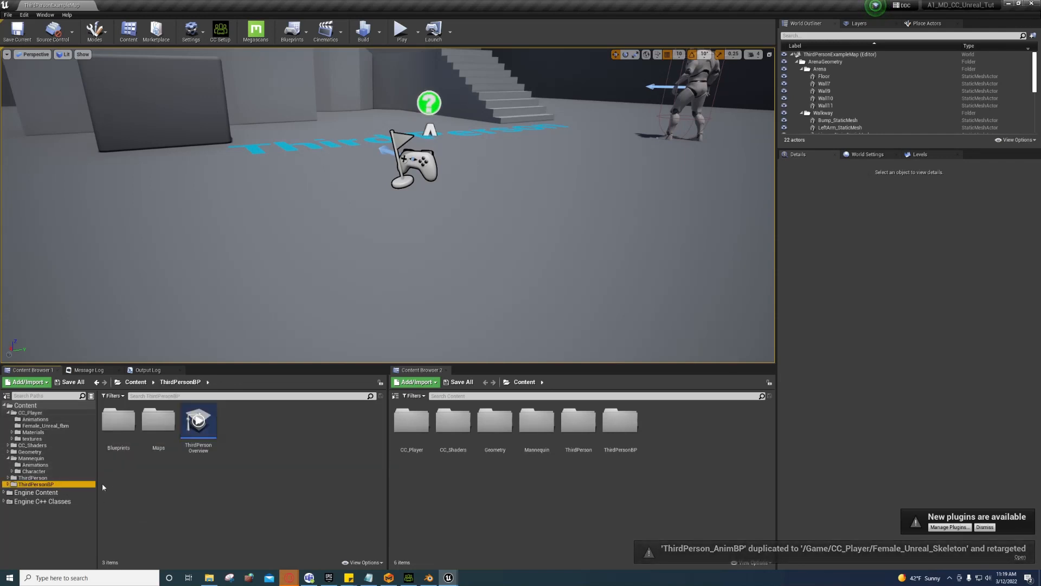
double_click(118, 420)
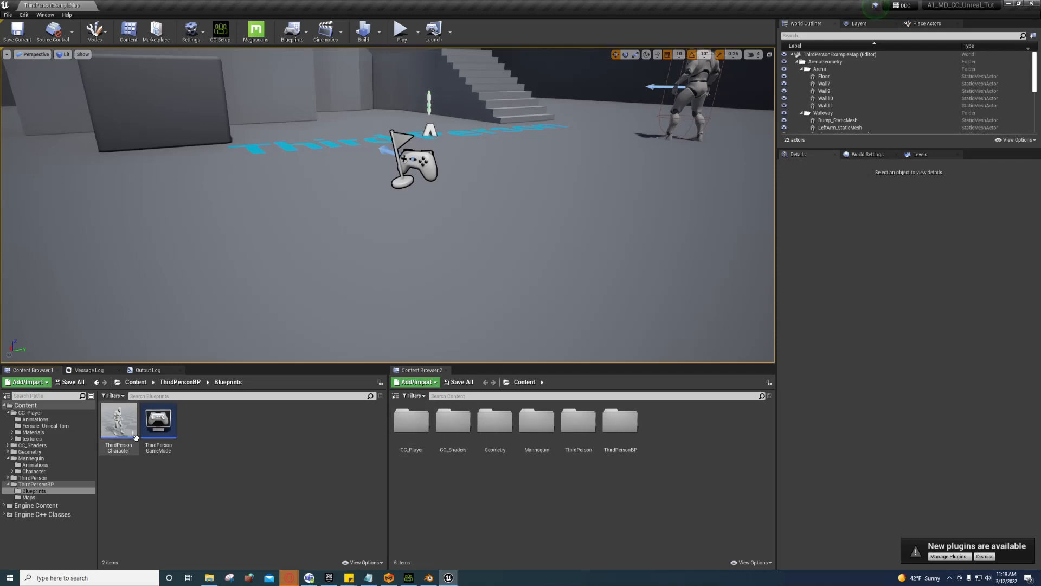
double_click(119, 420)
left_click_drag(375, 5, 626, 84)
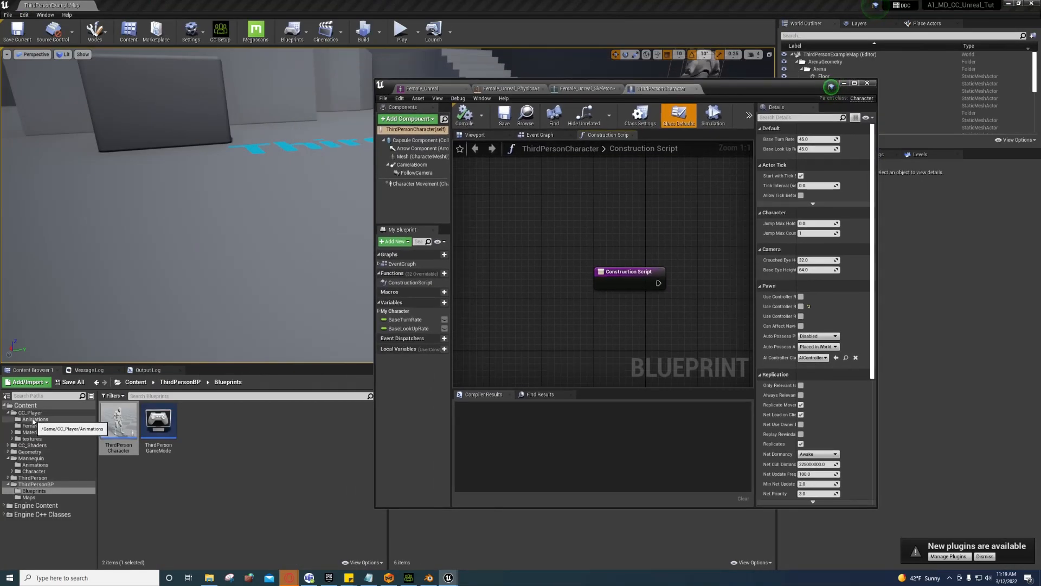
left_click(30, 413)
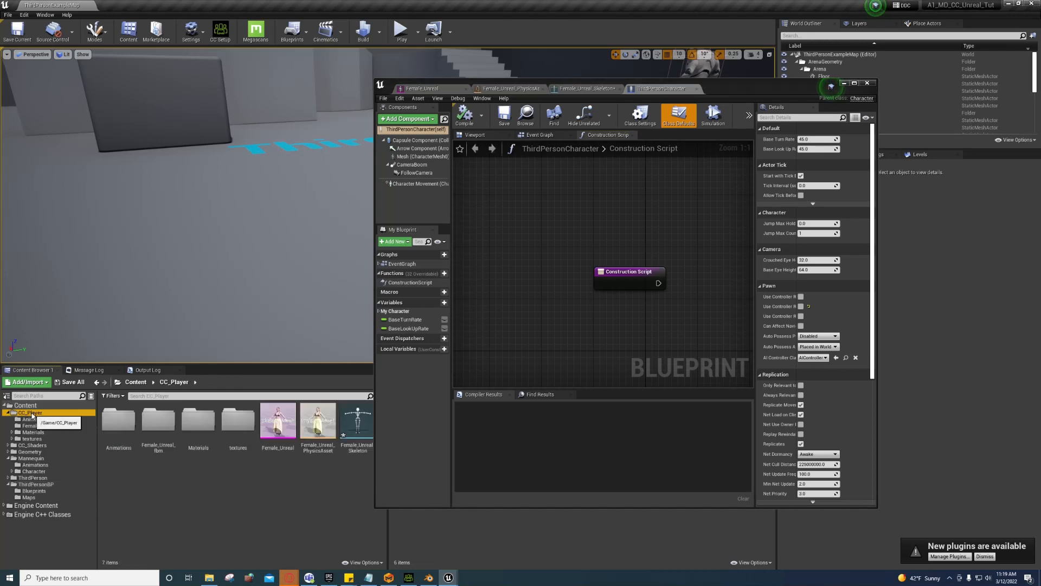
left_click(273, 423)
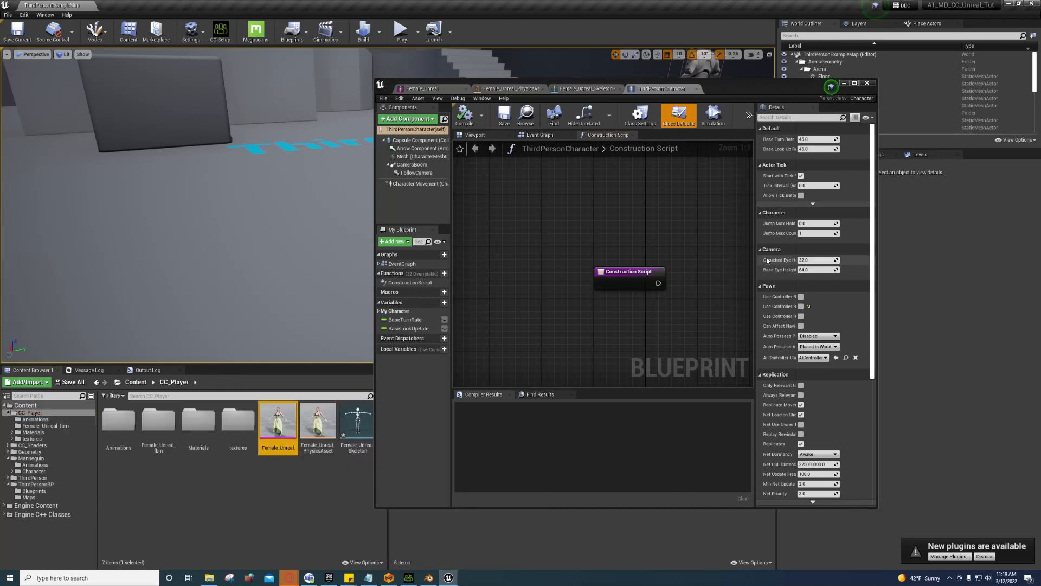
left_click(412, 157)
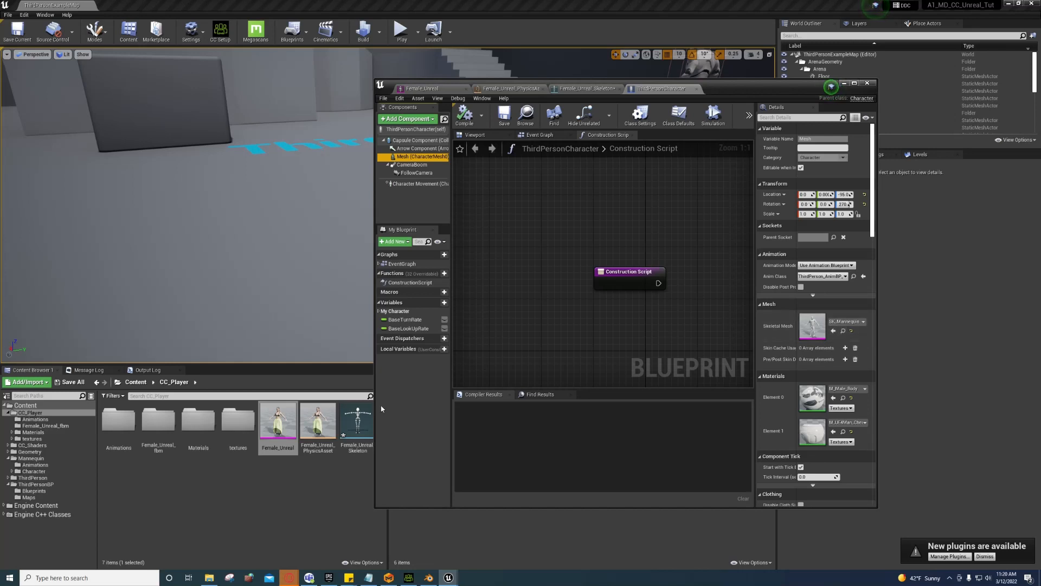
left_click(287, 423)
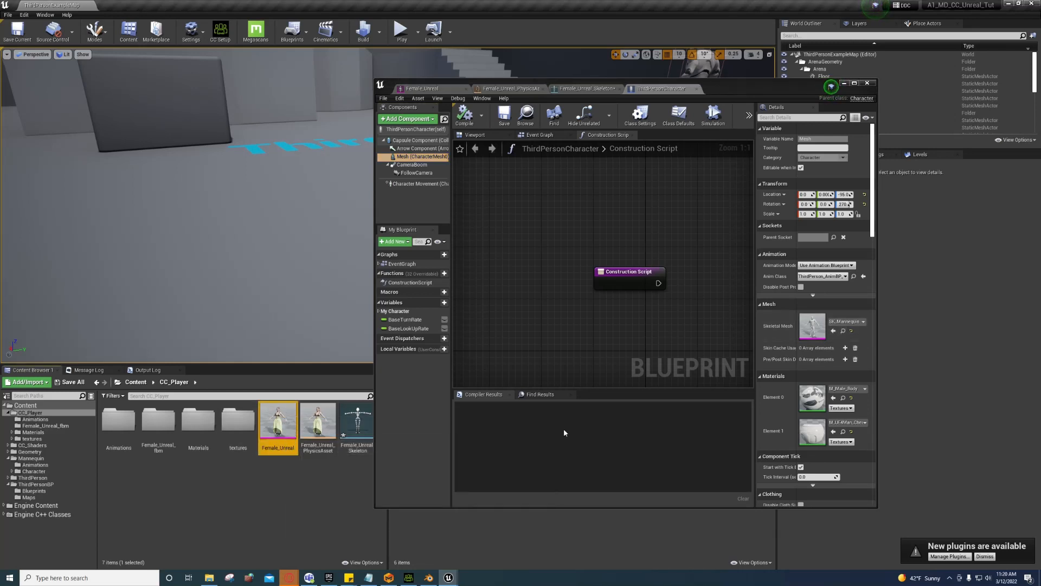
left_click(834, 331)
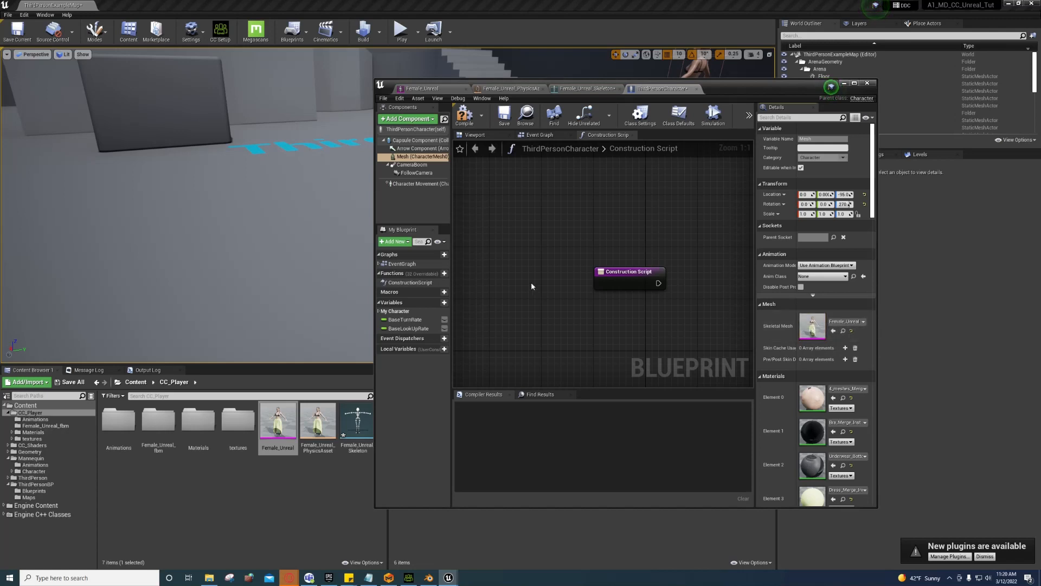
Step: Set the Anim Class to the retargeted ThirdPerson_AnimBP, compile, and minimize the blueprint
double_click(118, 420)
left_click(119, 422)
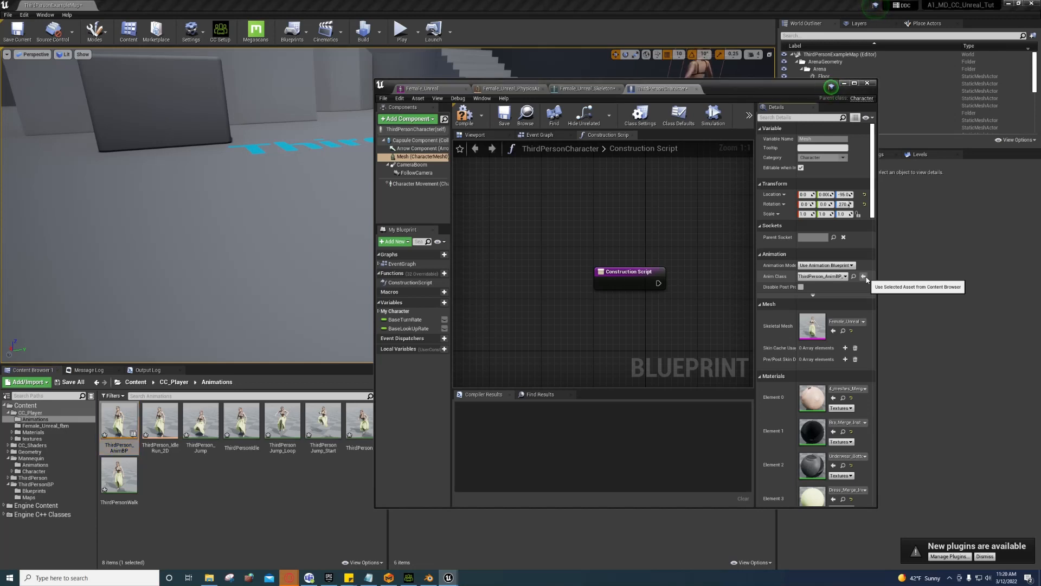
left_click(864, 277)
left_click(465, 115)
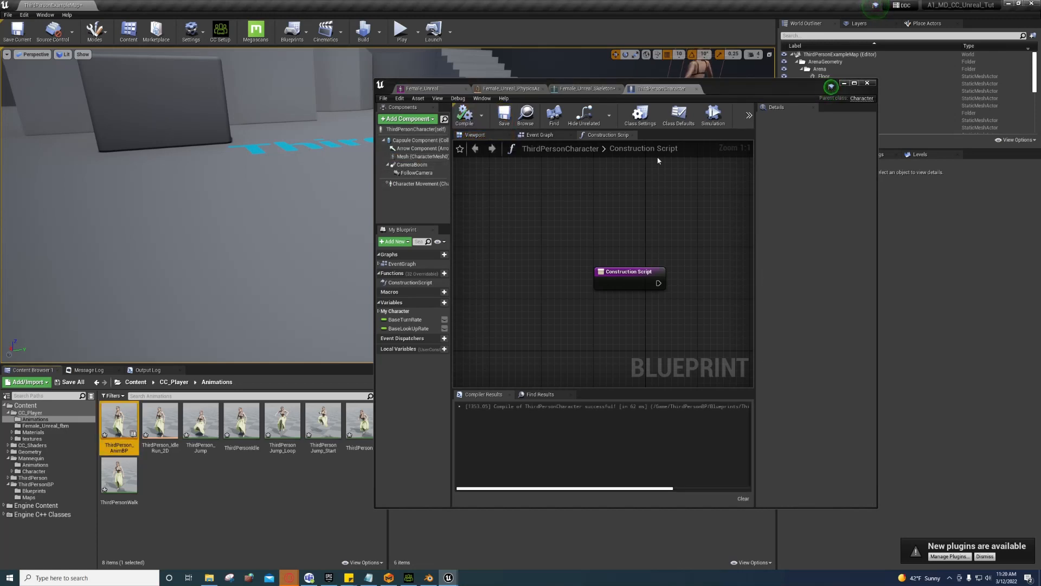
left_click(845, 84)
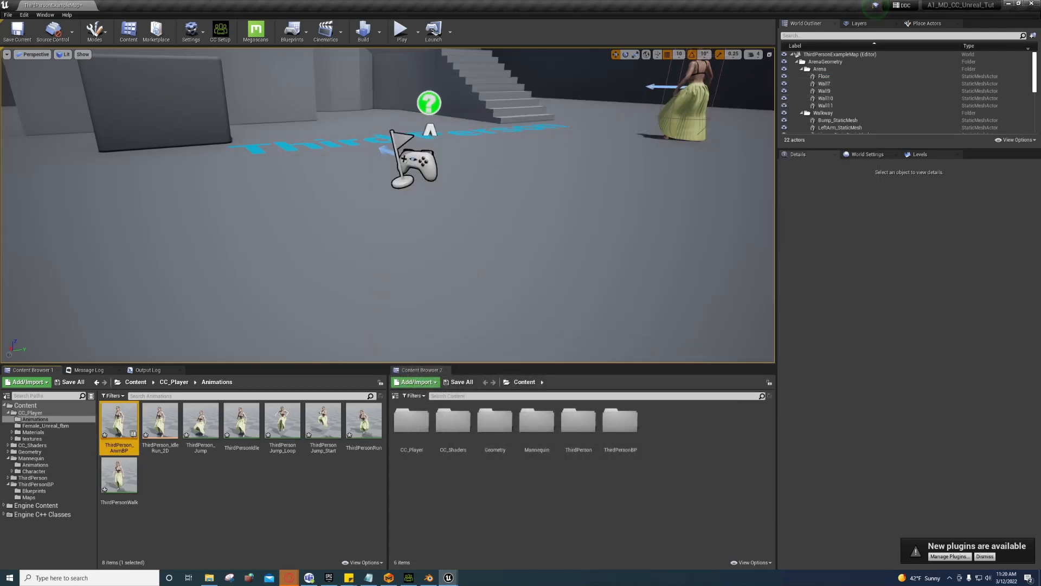
right_click_drag(388, 206, 387, 206)
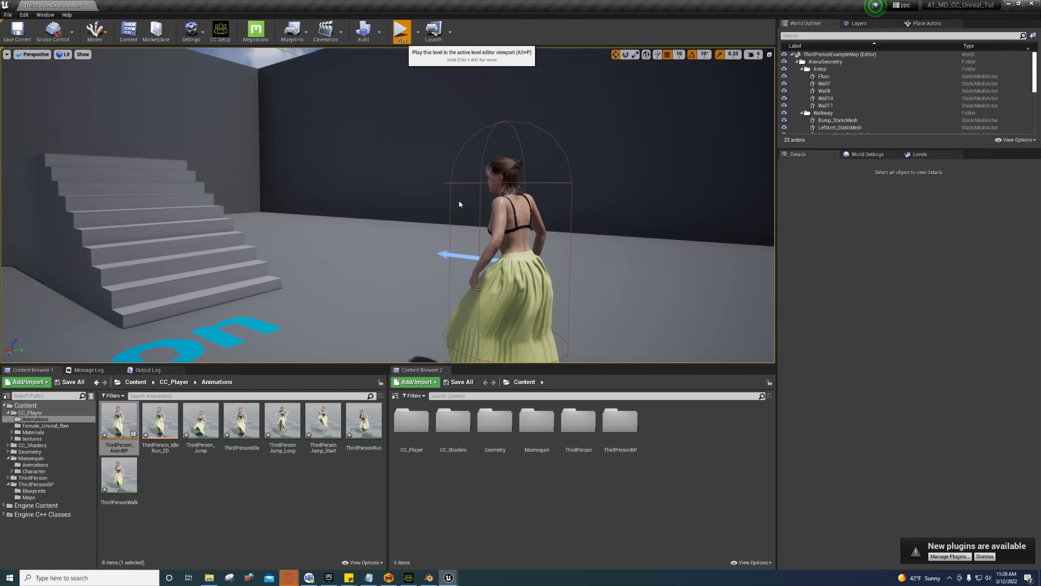
key("alt+p")
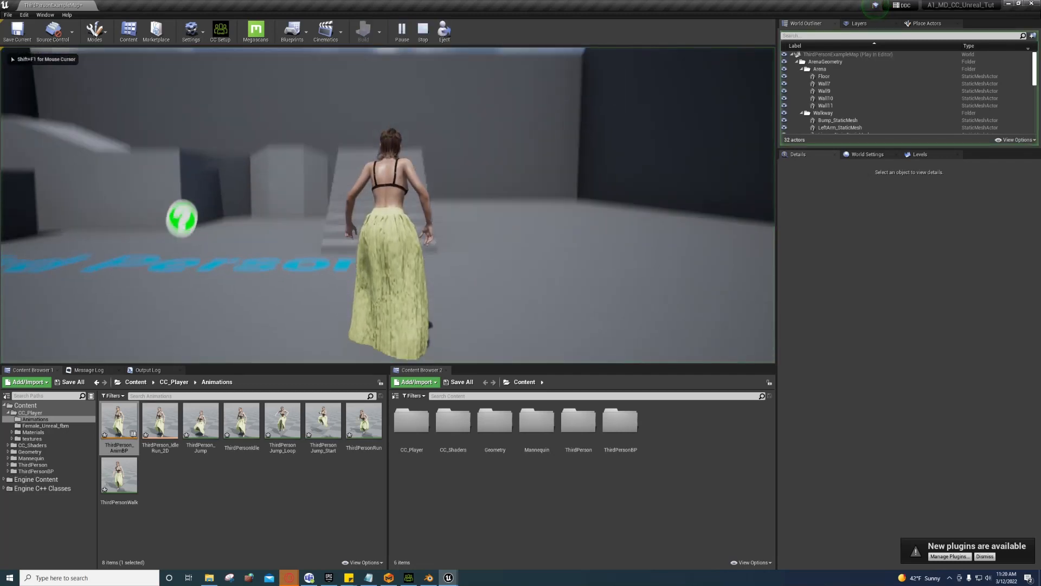
key("F11")
key("w")
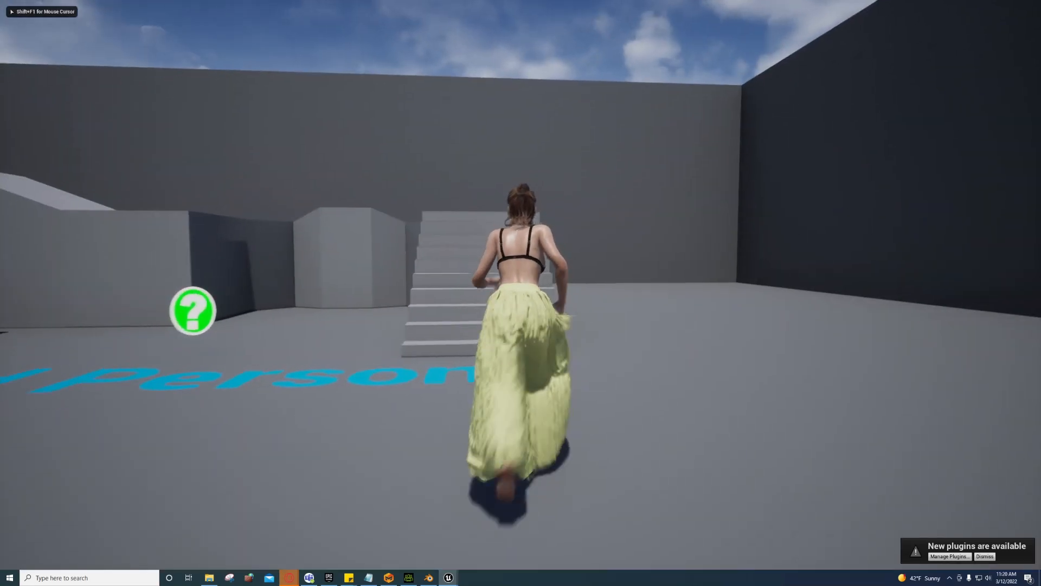
key("s")
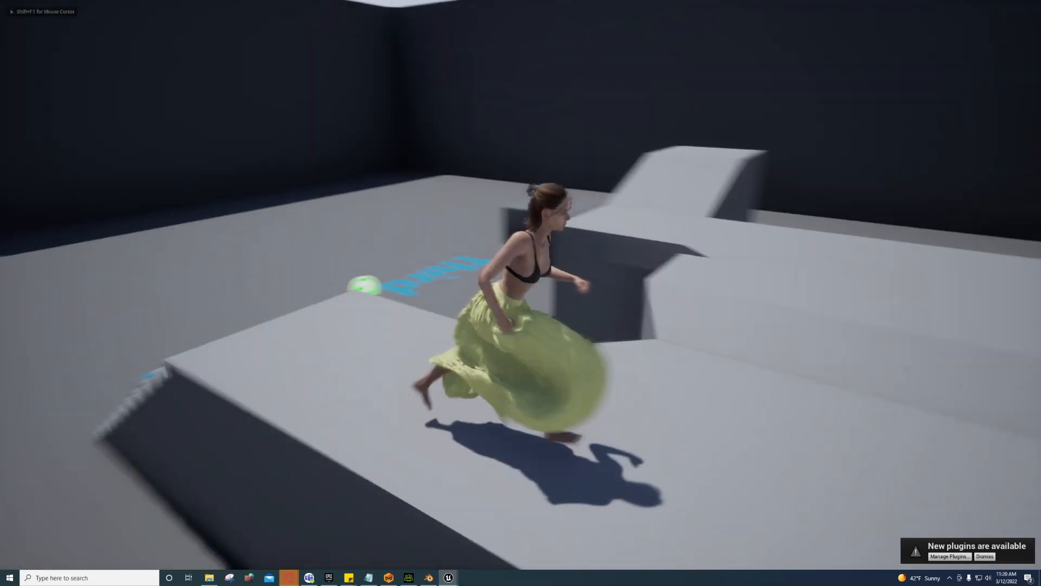
key("w")
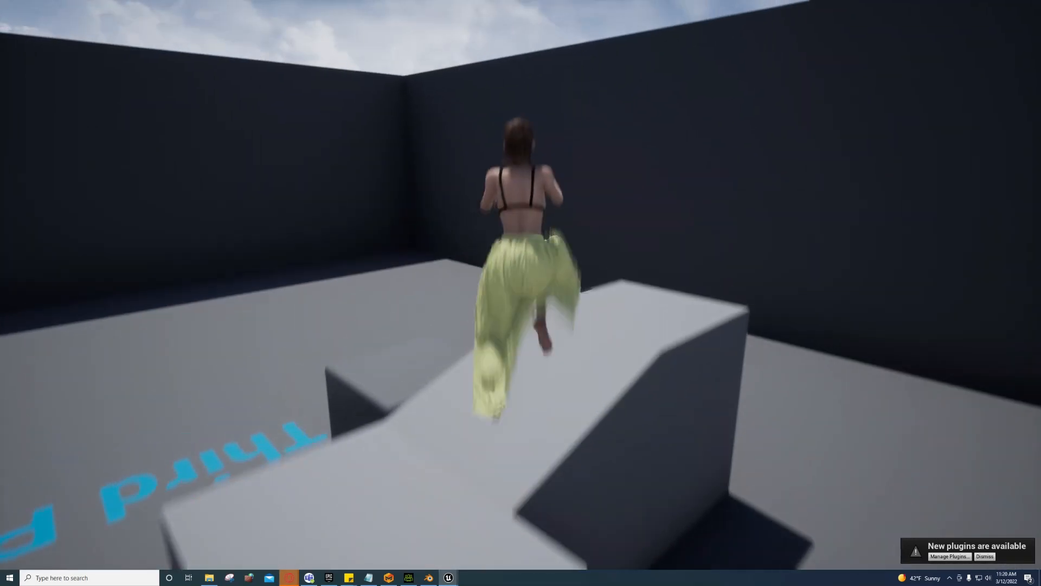
key("space")
key("w")
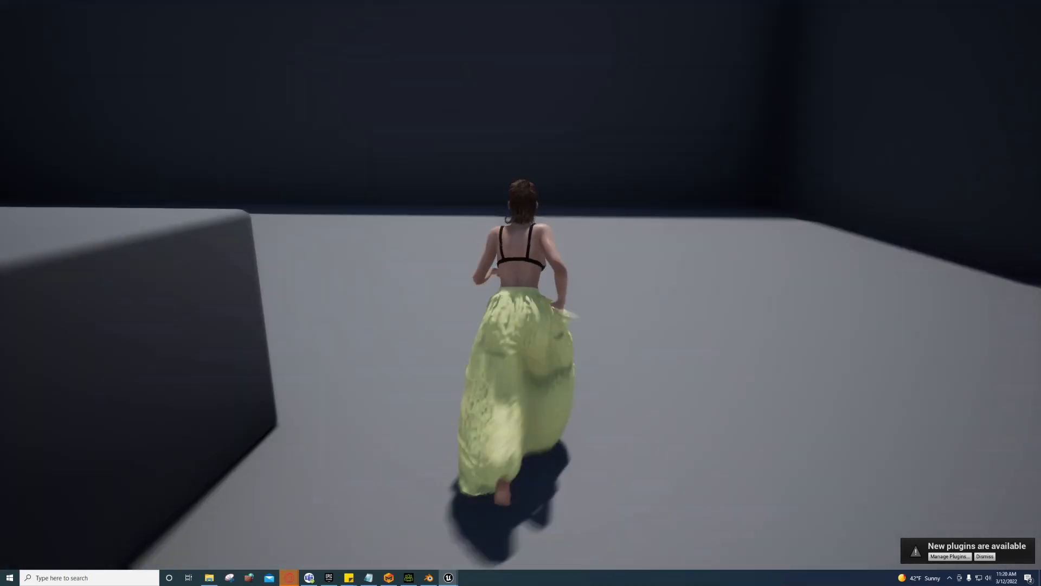
key("space")
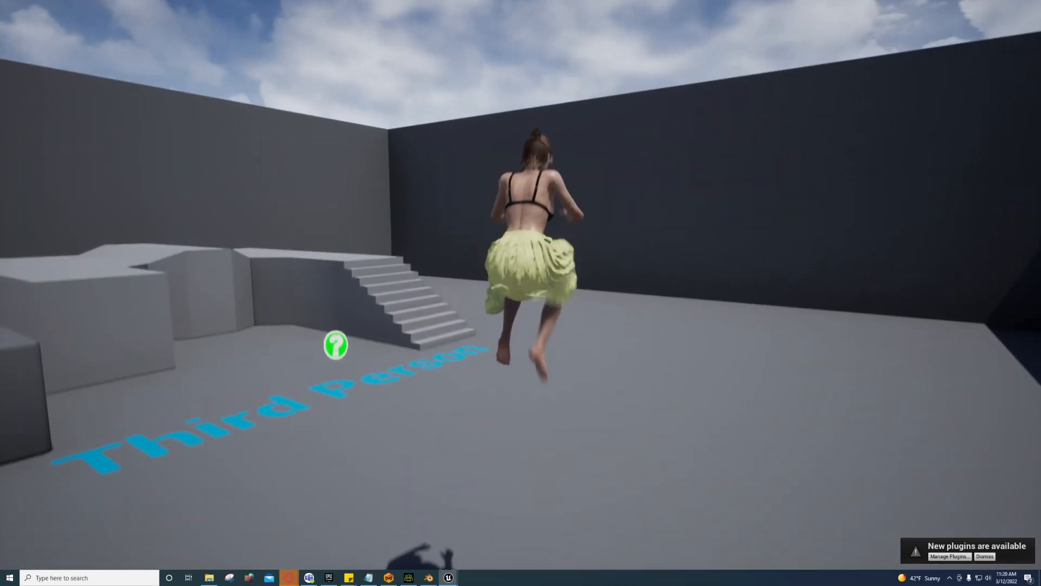
key("space")
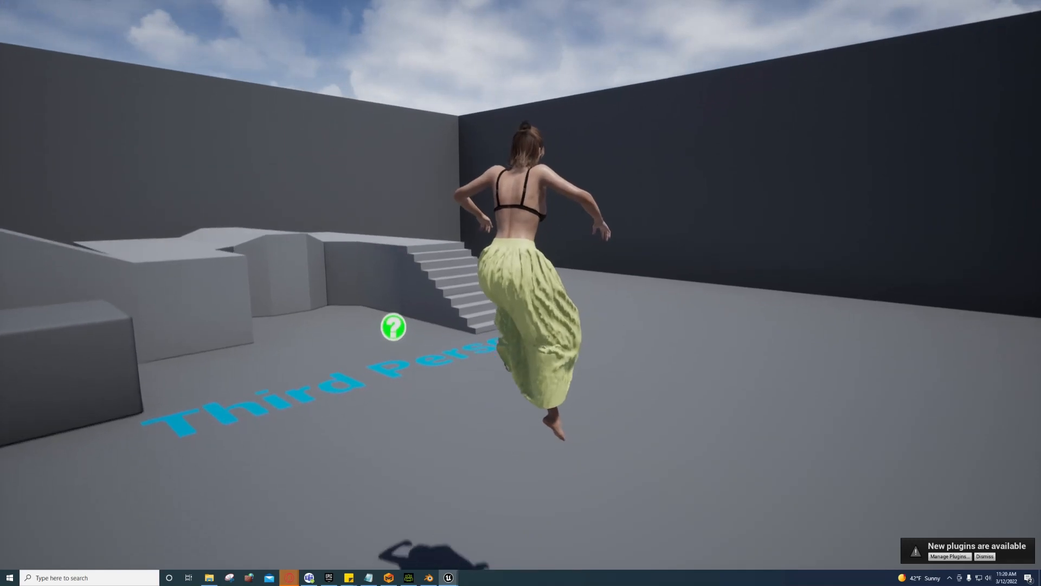
key("F11")
key("shift+F1")
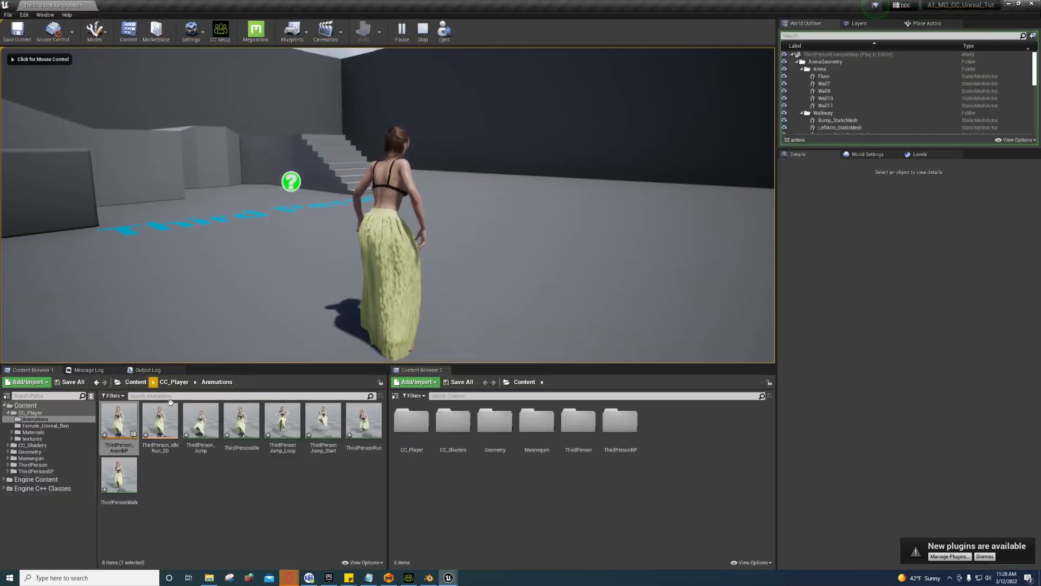
key("Escape")
mouse_move(441, 578)
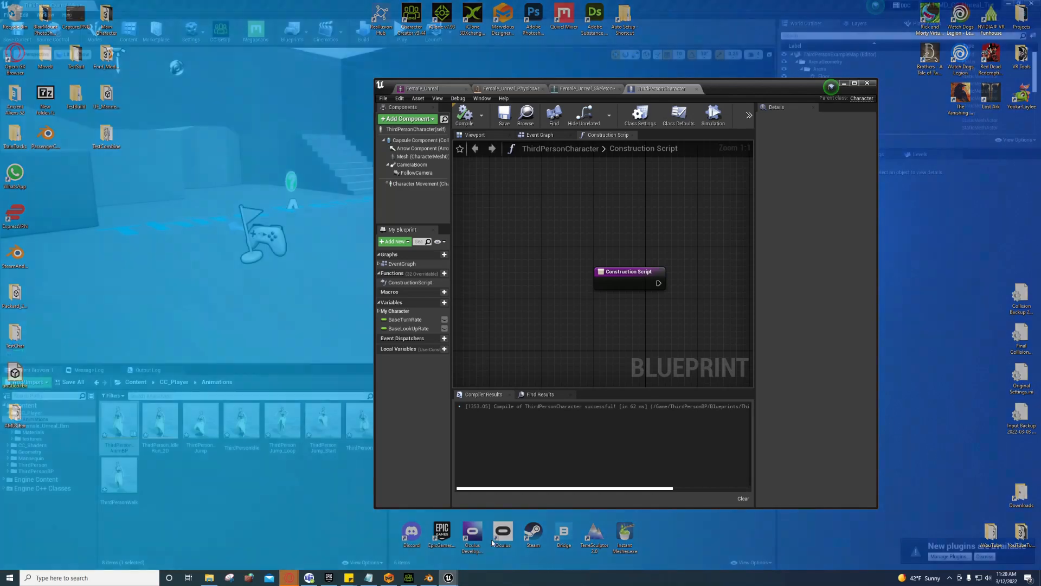
Step: Restore and maximize the asset editor, then show the Female_Unreal mesh's Clothing settings
left_click(495, 539)
left_click(579, 89)
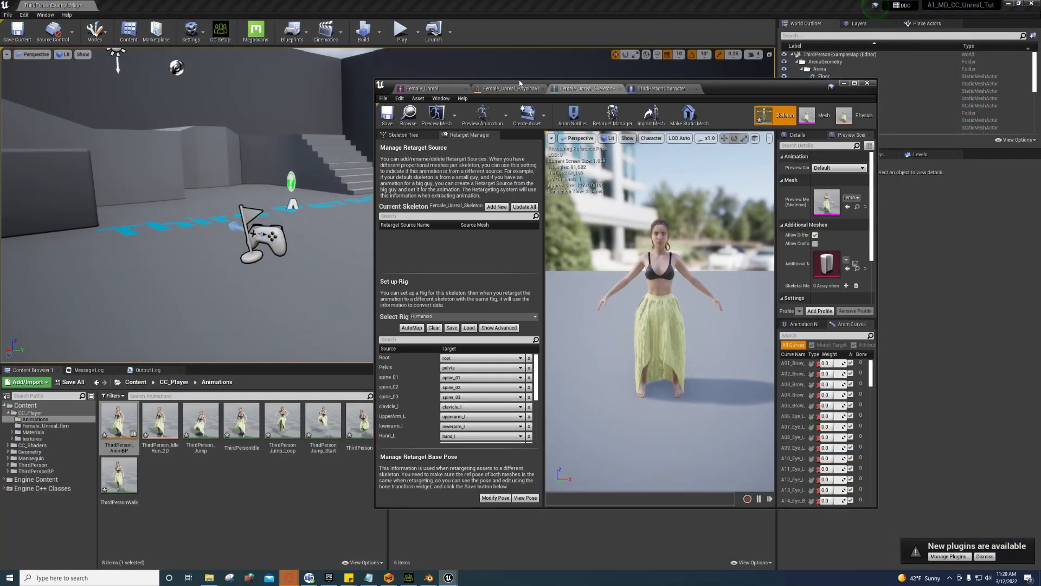
left_click(508, 89)
left_click(854, 84)
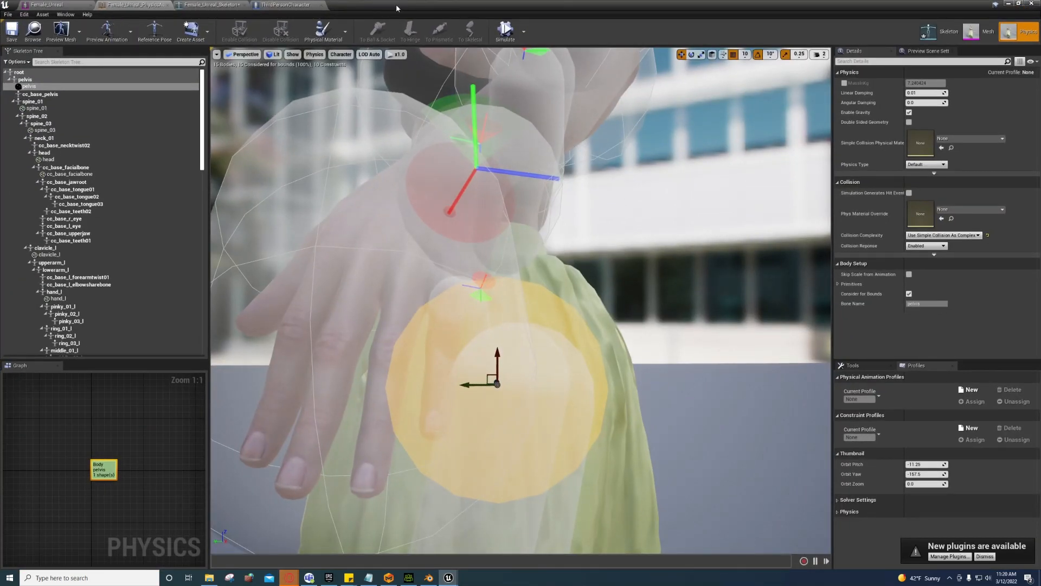
left_click(212, 6)
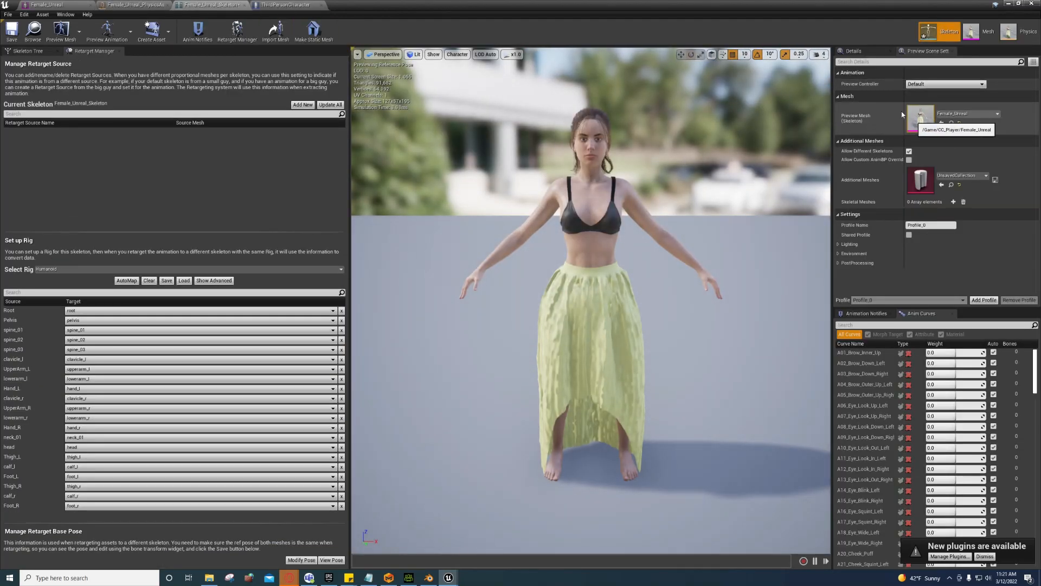
left_click(972, 33)
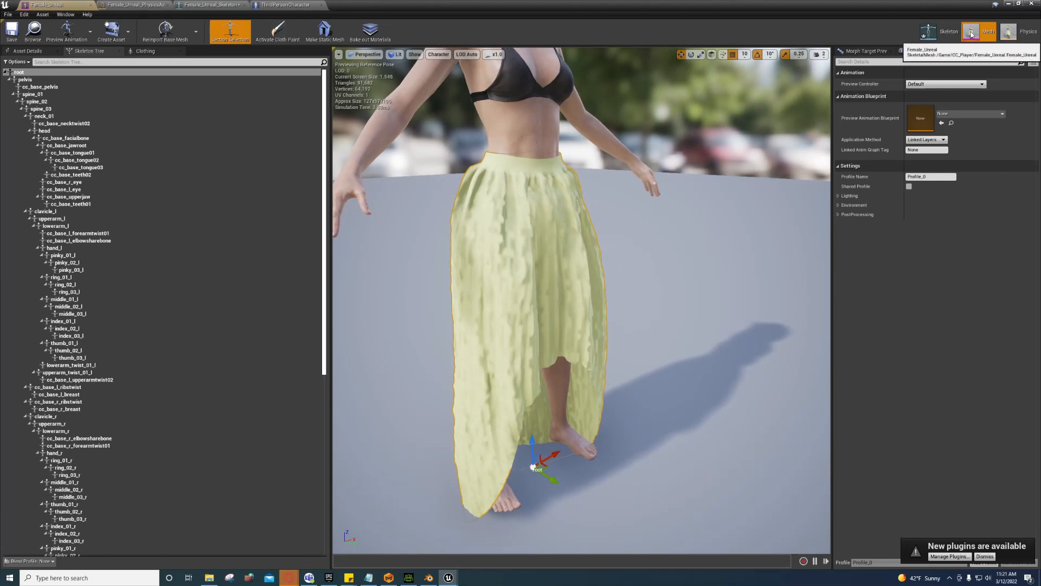
left_click(145, 51)
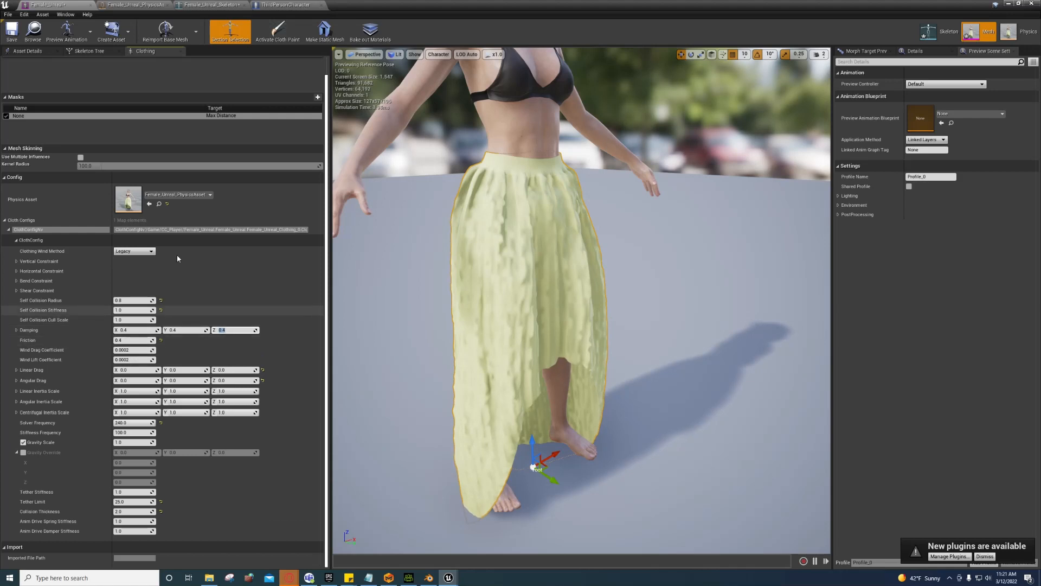
Step: Save the Female_Unreal mesh with Ctrl+S and go back to the level editor
key("ctrl+s")
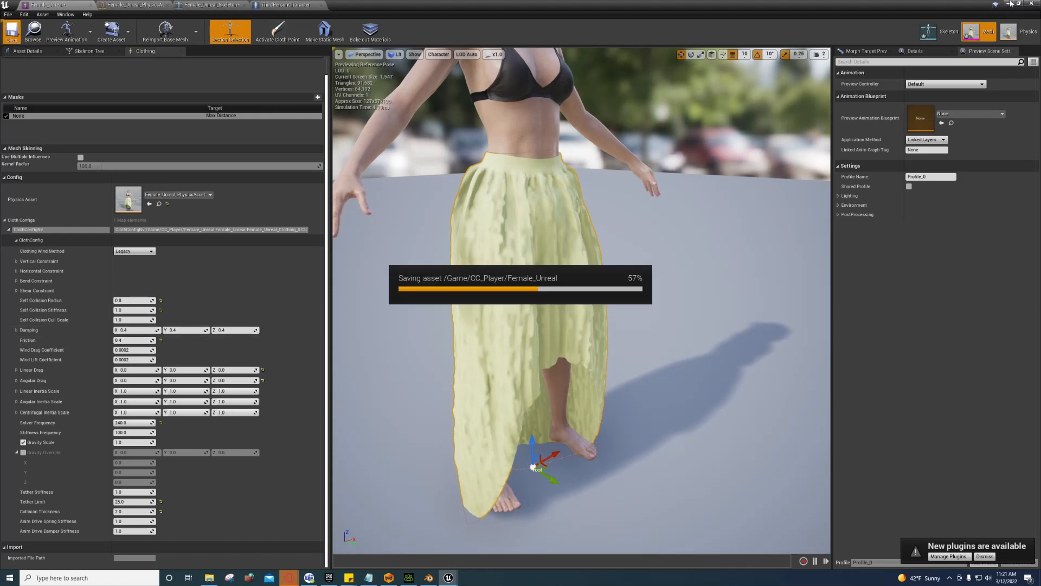
left_click(1007, 5)
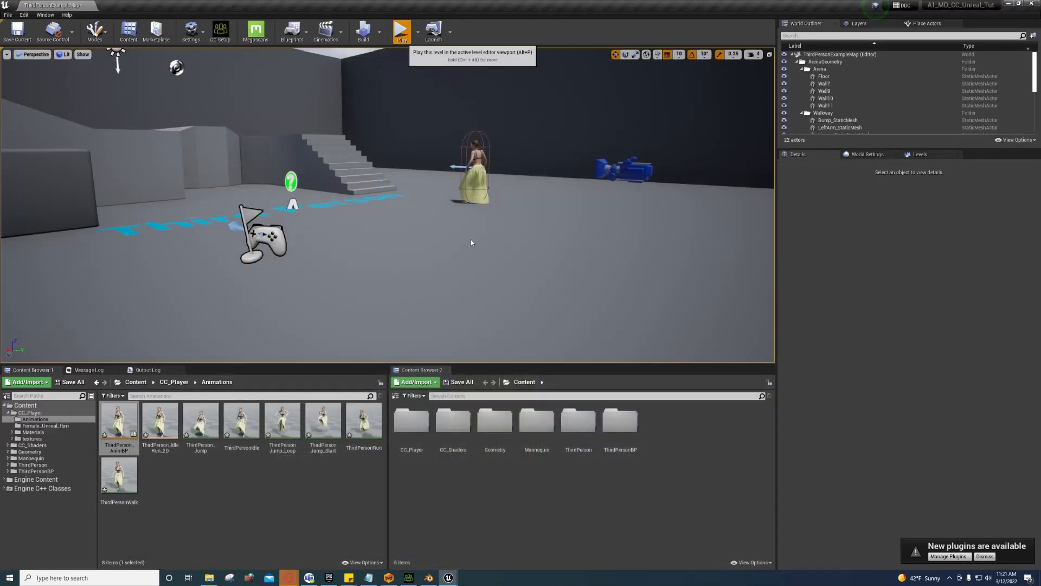
key("alt+p")
key("w")
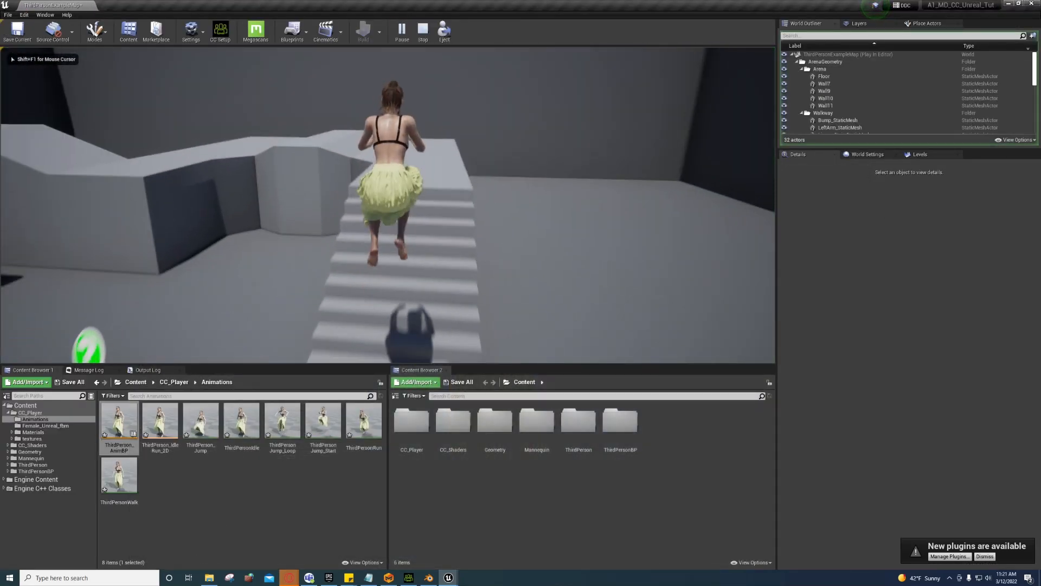
key("space")
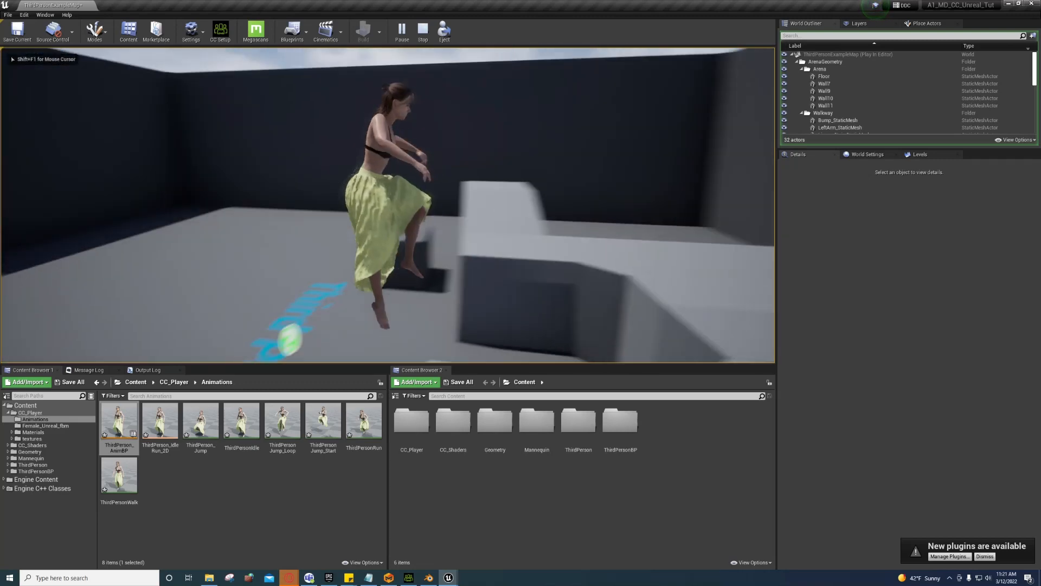
key("space")
key("F11")
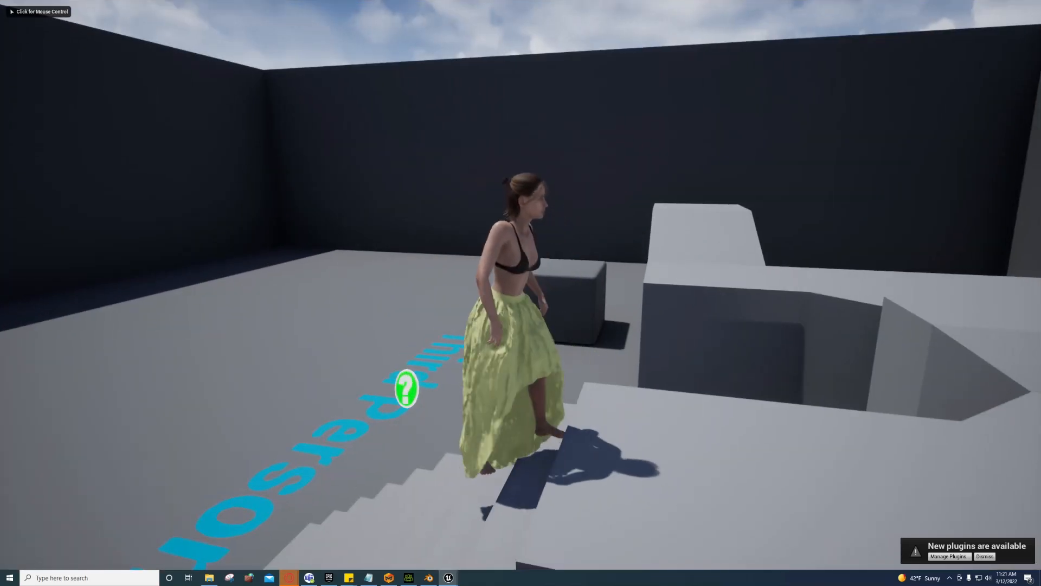
key("w")
key("d")
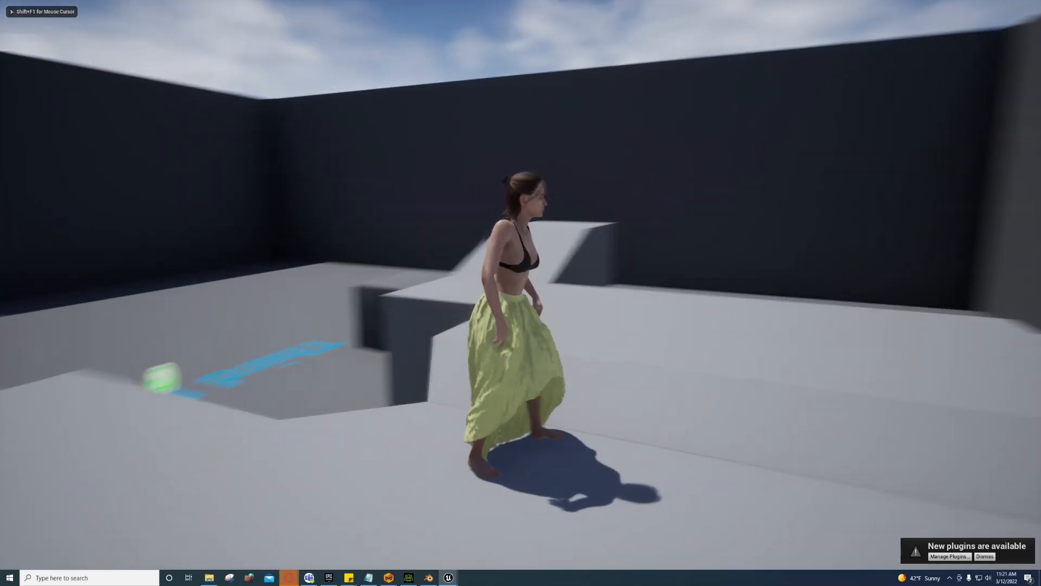
key("space")
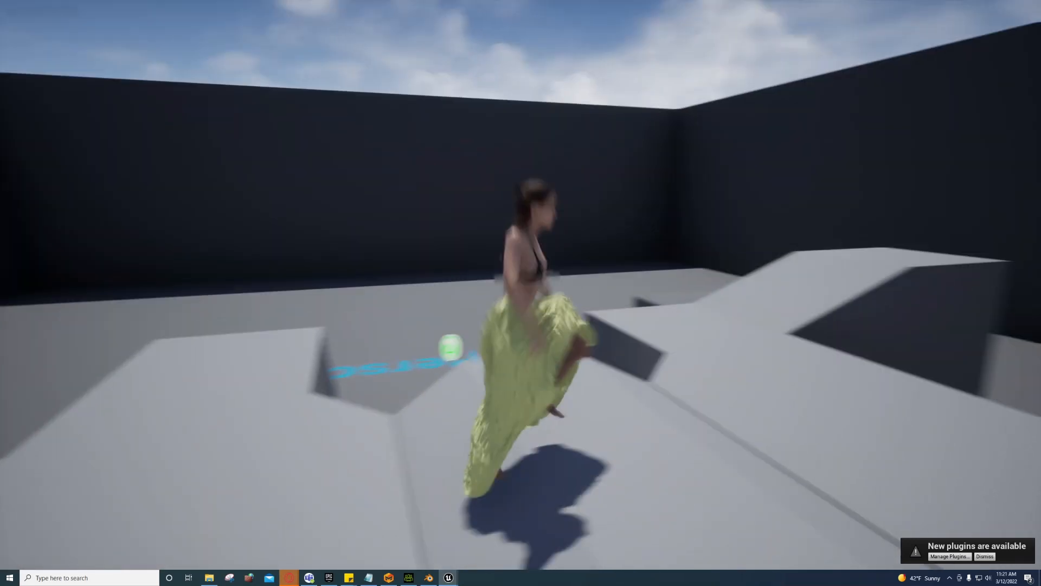
key("w")
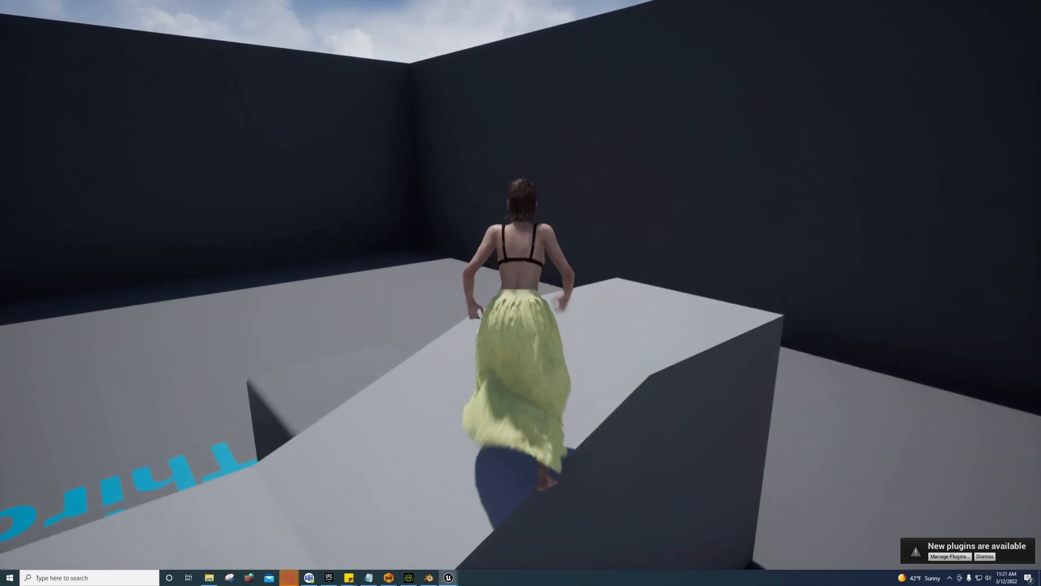
key("space")
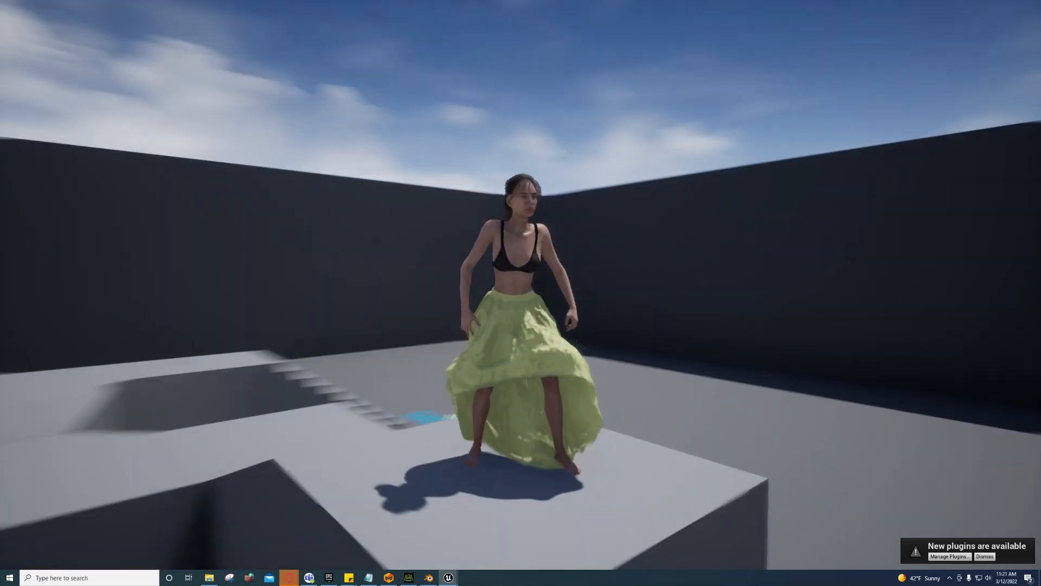
key("w")
key("space")
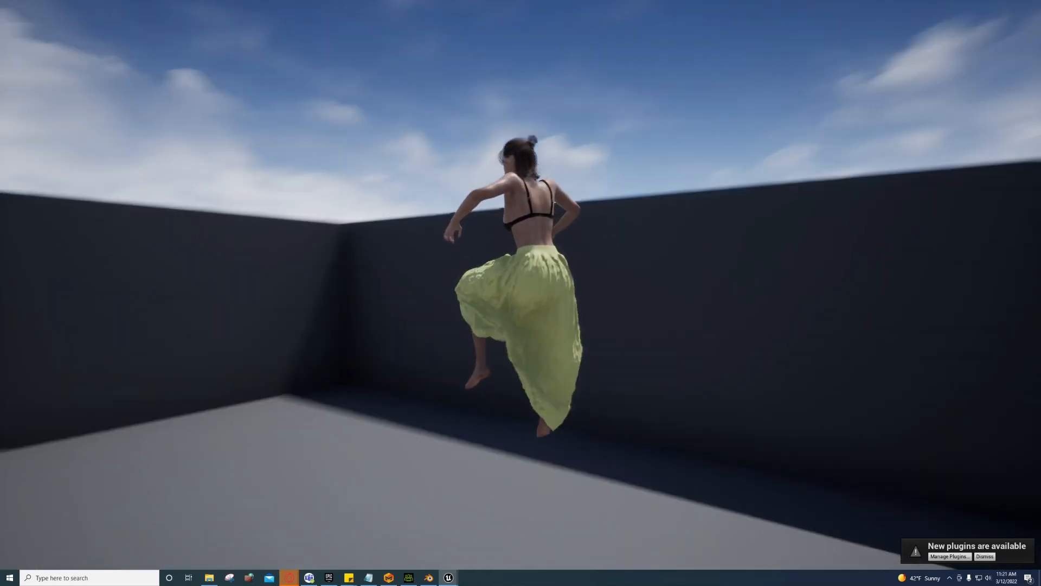
key("a")
key("space")
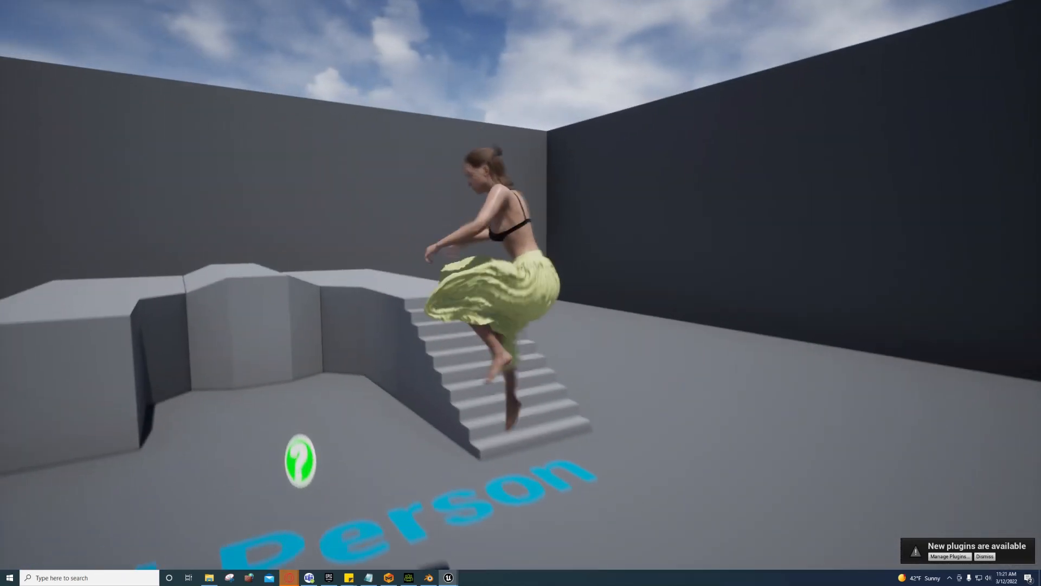
key("d")
key("space")
key("a")
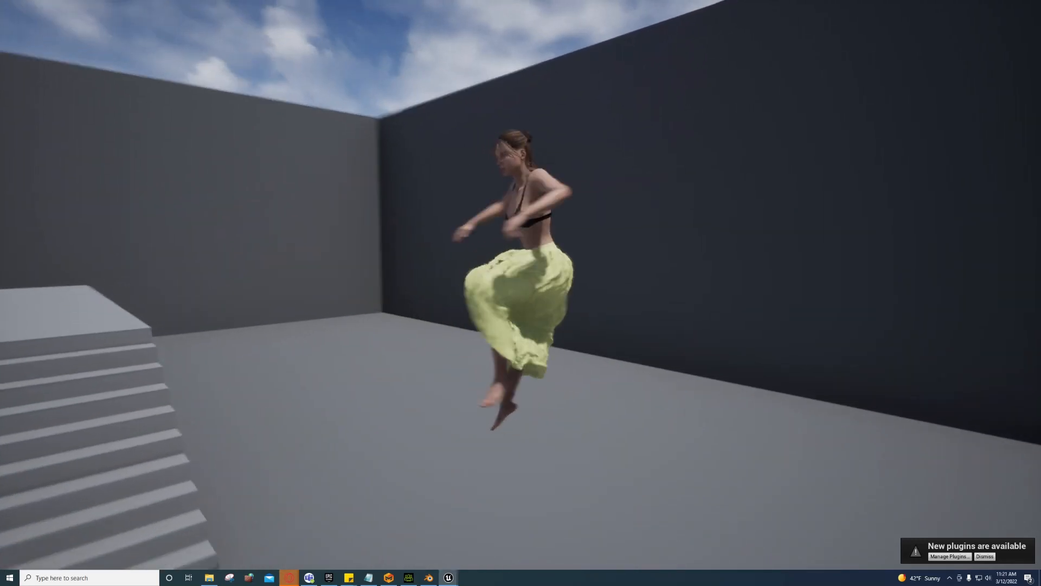
key("w")
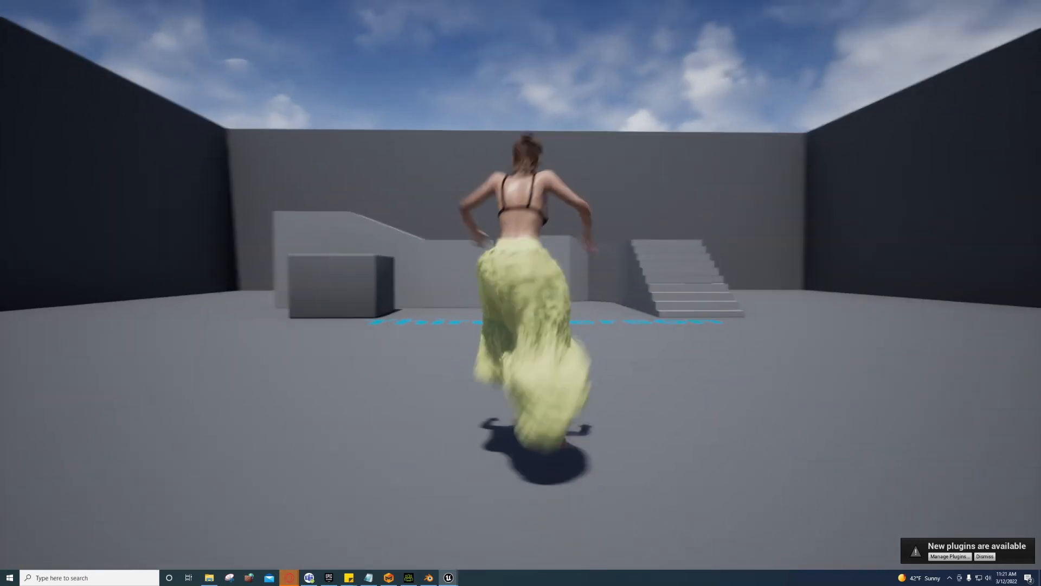
key("space")
key("d")
key("w")
key("space")
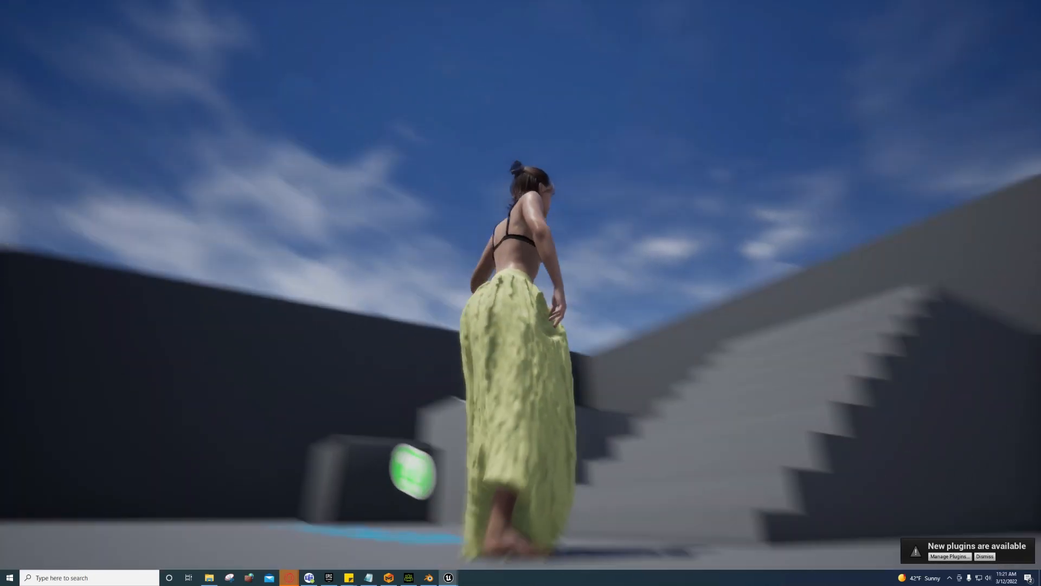
key("space")
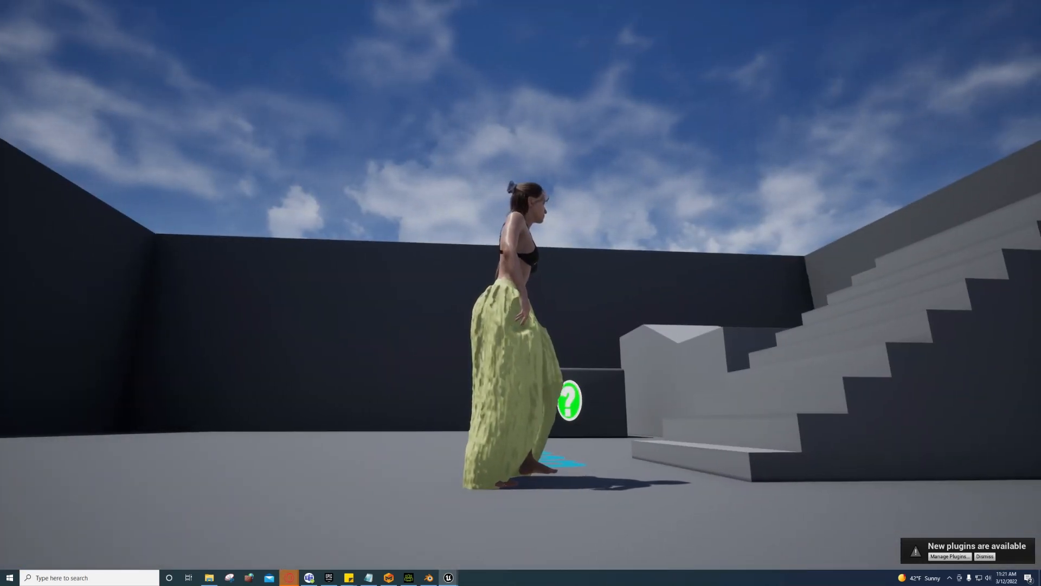
key("Escape")
key("F11")
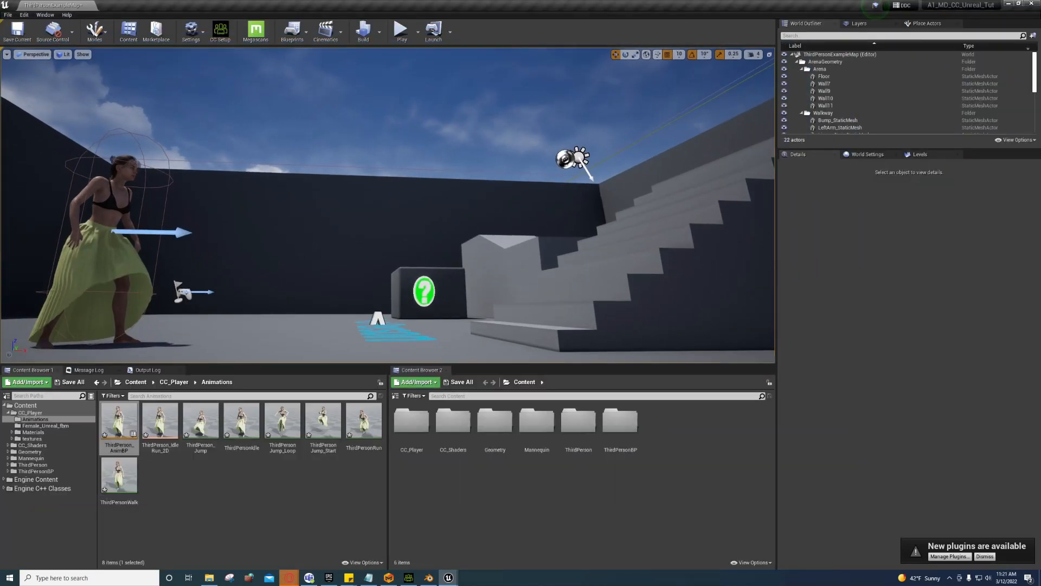
Step: Enter Female_Unreal's physics asset mode, select foot_l and bring up its Add Shape options
mouse_move(447, 578)
left_click(502, 537)
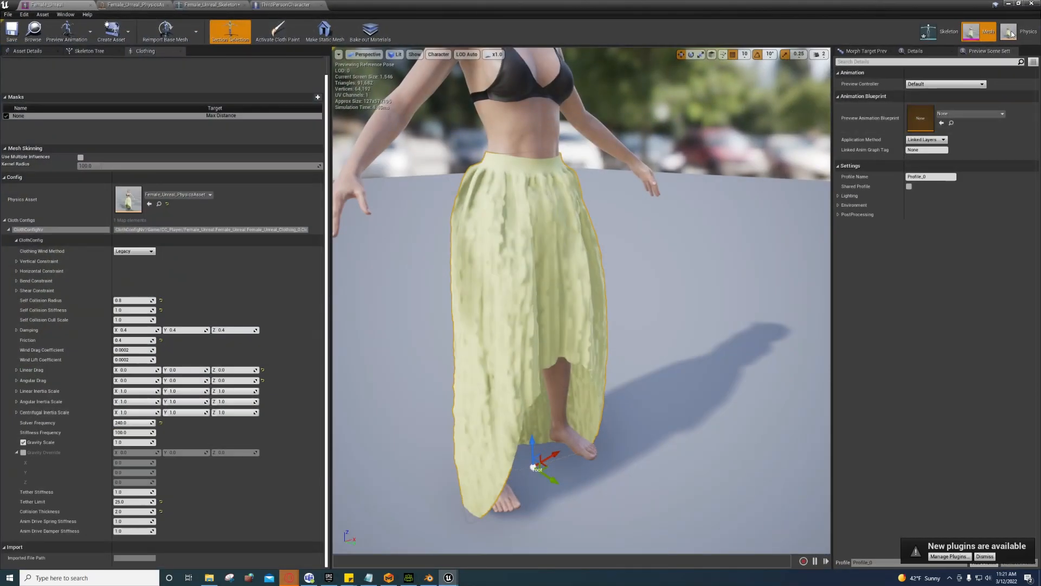
left_click(1014, 31)
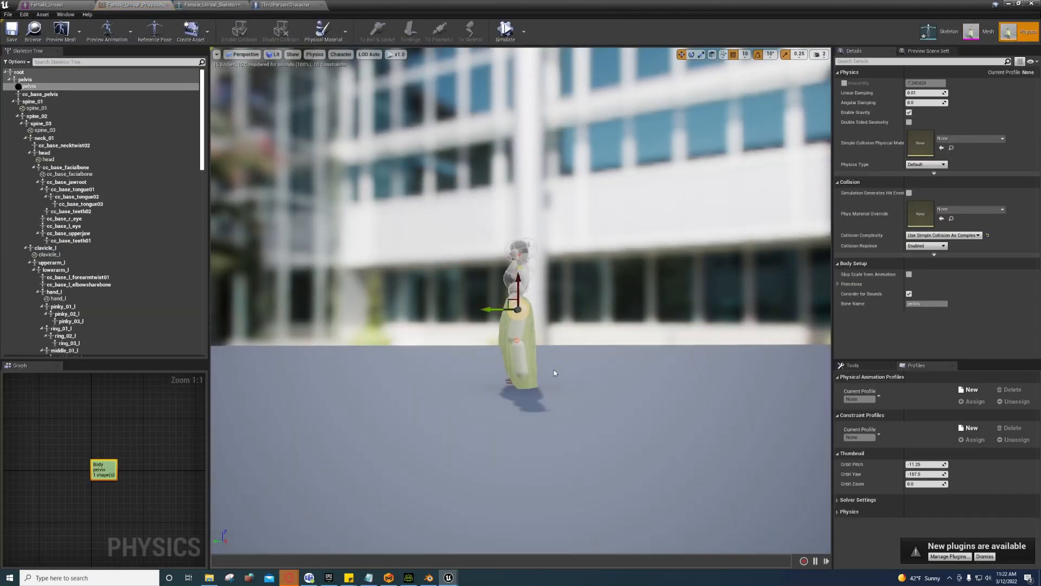
right_click_drag(553, 373, 532, 417)
left_click(13, 101)
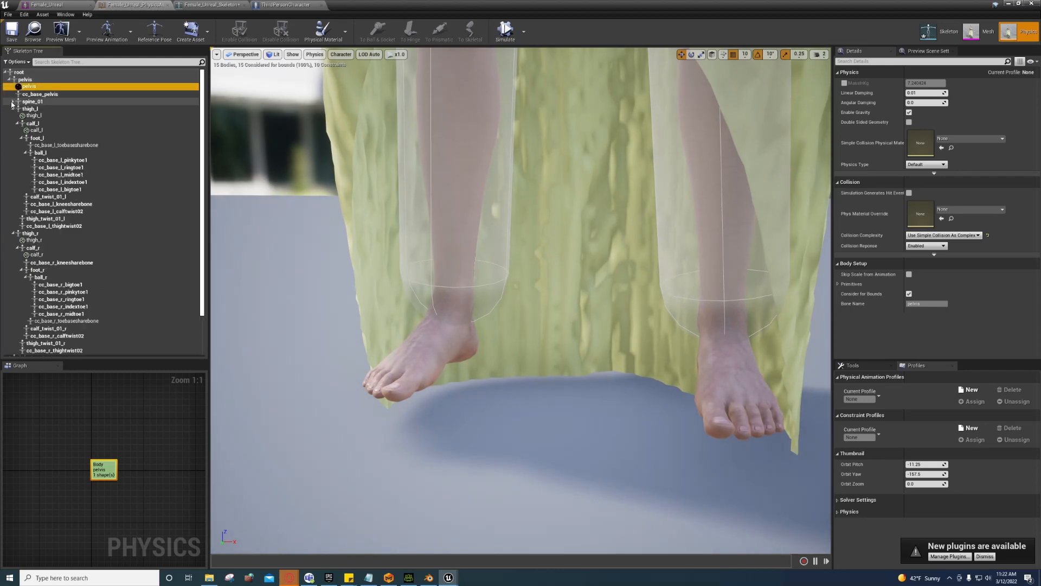
left_click(36, 139)
right_click(32, 140)
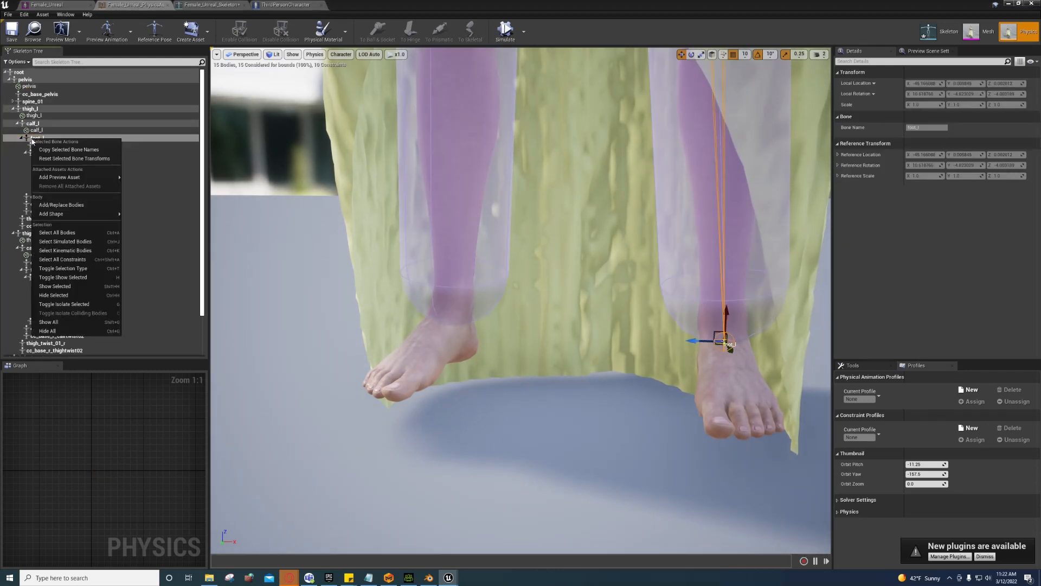
left_click(28, 139)
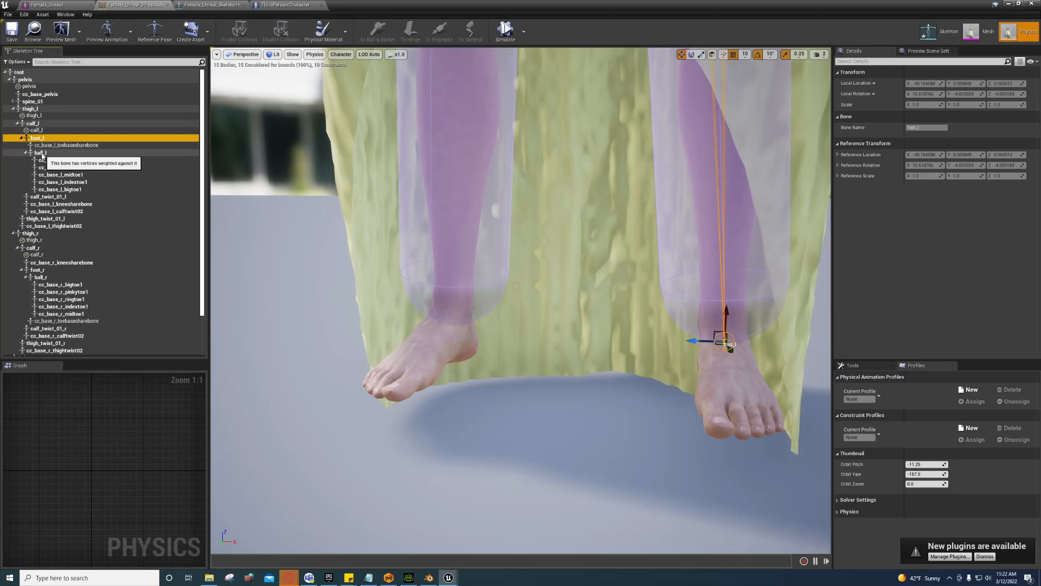
right_click(42, 141)
Step: Add a box collision body to foot_l, widen it, and lower it toward the sole
mouse_move(105, 219)
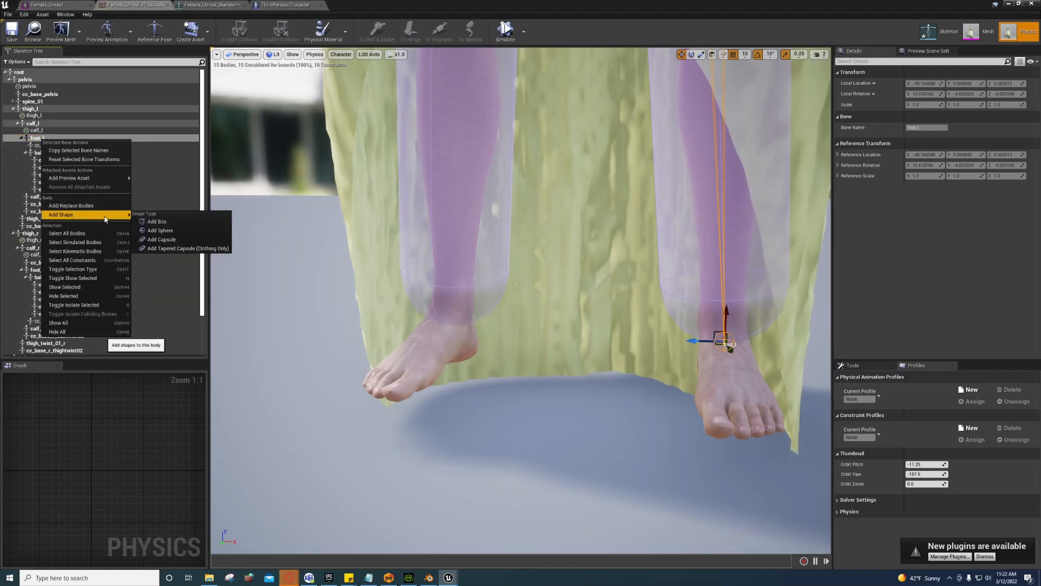
left_click(156, 222)
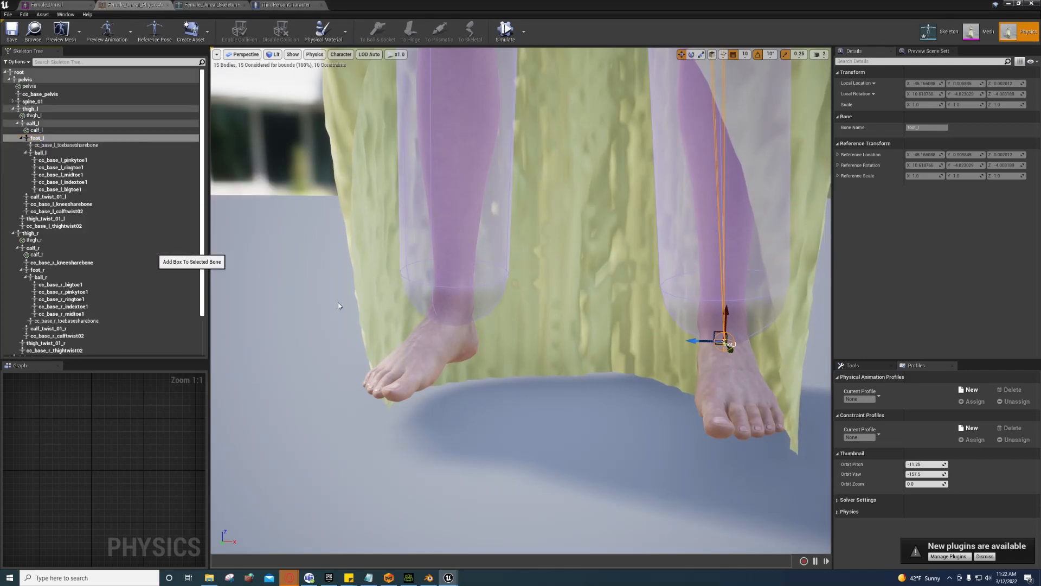
left_click_drag(502, 366, 624, 364, "alt")
right_click_drag(553, 357, 607, 342)
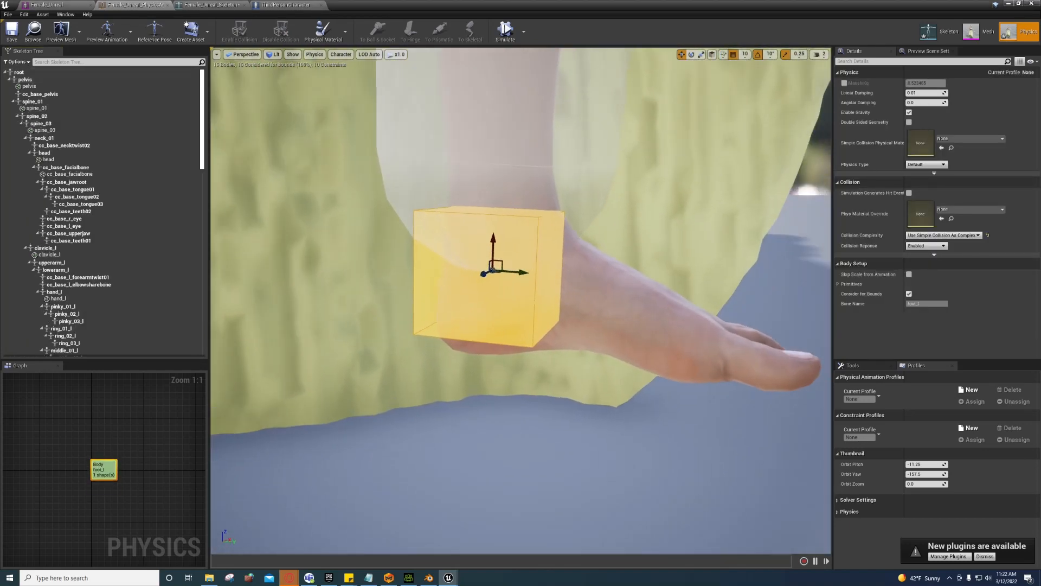
scroll(553, 357, "up", 2)
left_click_drag(529, 271, 607, 278)
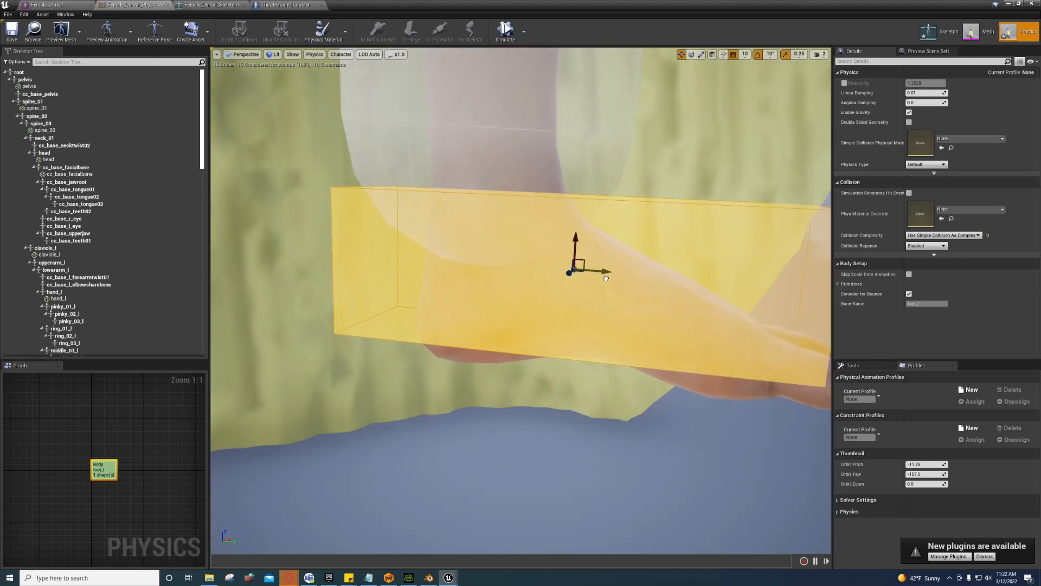
right_click_drag(636, 286, 535, 274)
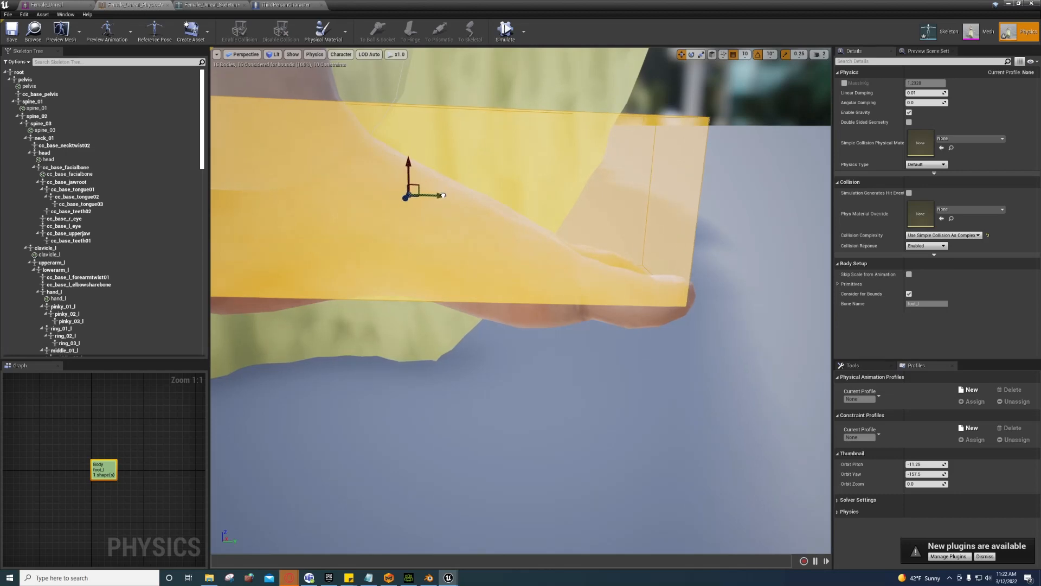
right_click_drag(447, 215, 554, 210)
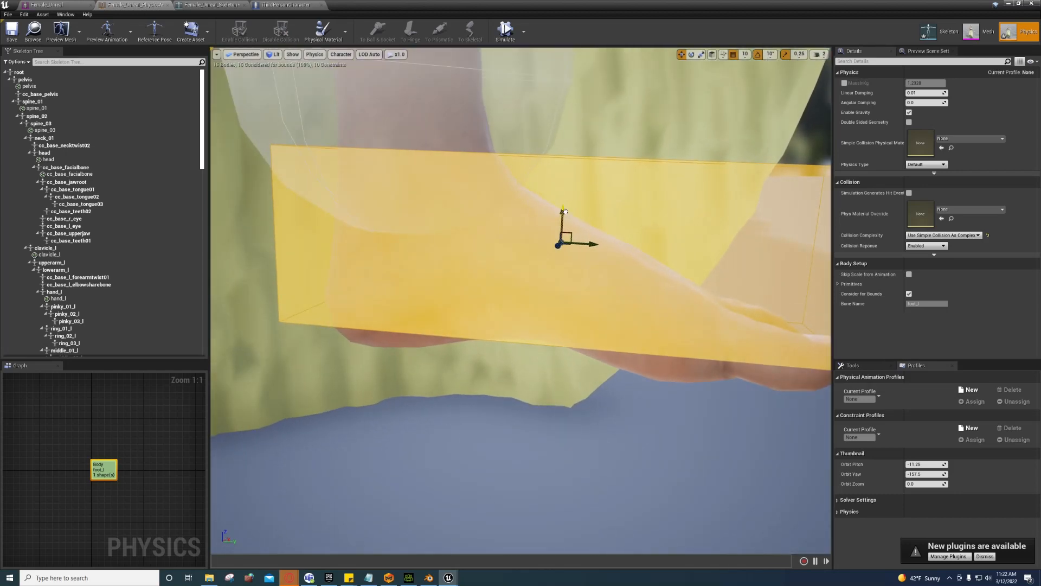
left_click_drag(565, 212, 570, 232)
right_click_drag(565, 255, 639, 284)
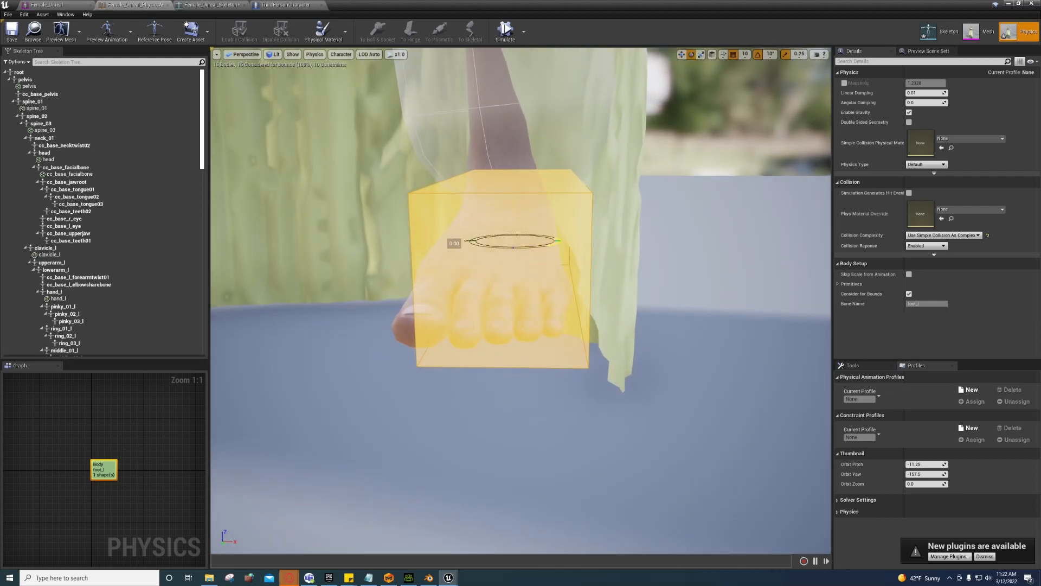
Step: Set rotation snapping to 2.812° and rotate the foot_l box to line up with the foot
mouse_move(558, 240)
left_mouse_down()
mouse_move(542, 241)
mouse_move(560, 239)
left_mouse_up()
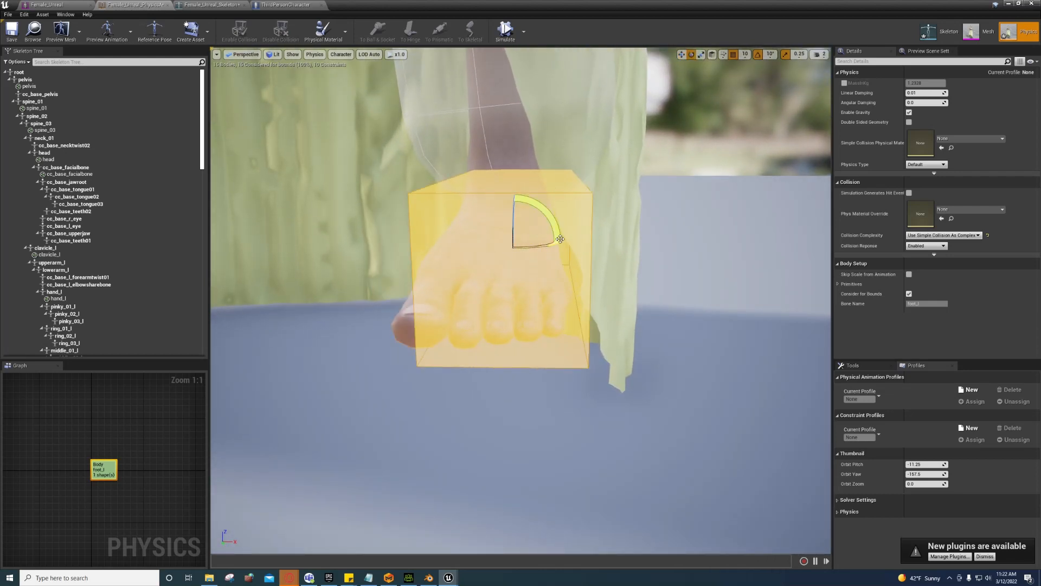
left_click(769, 55)
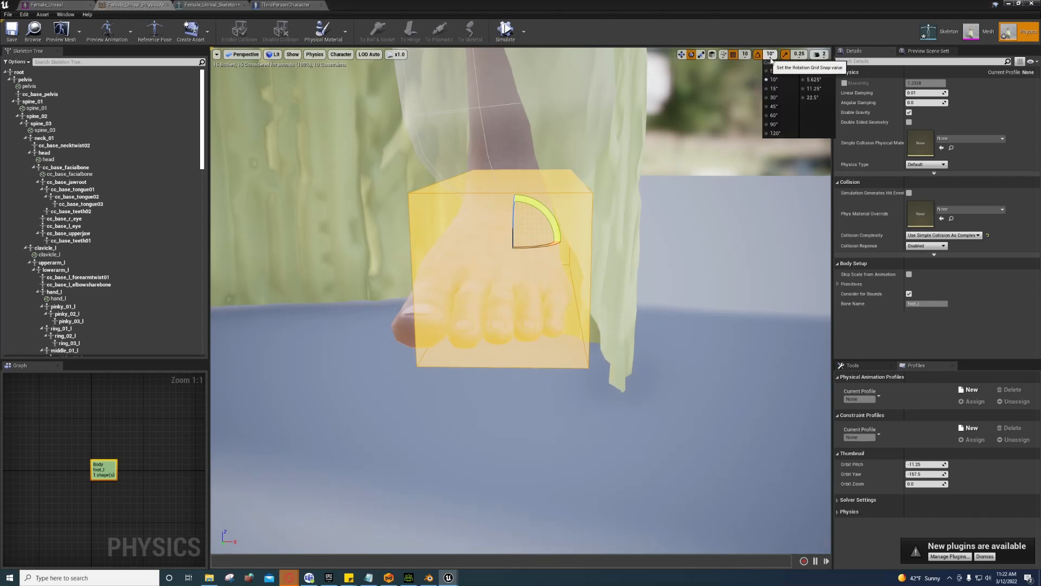
left_click(811, 75)
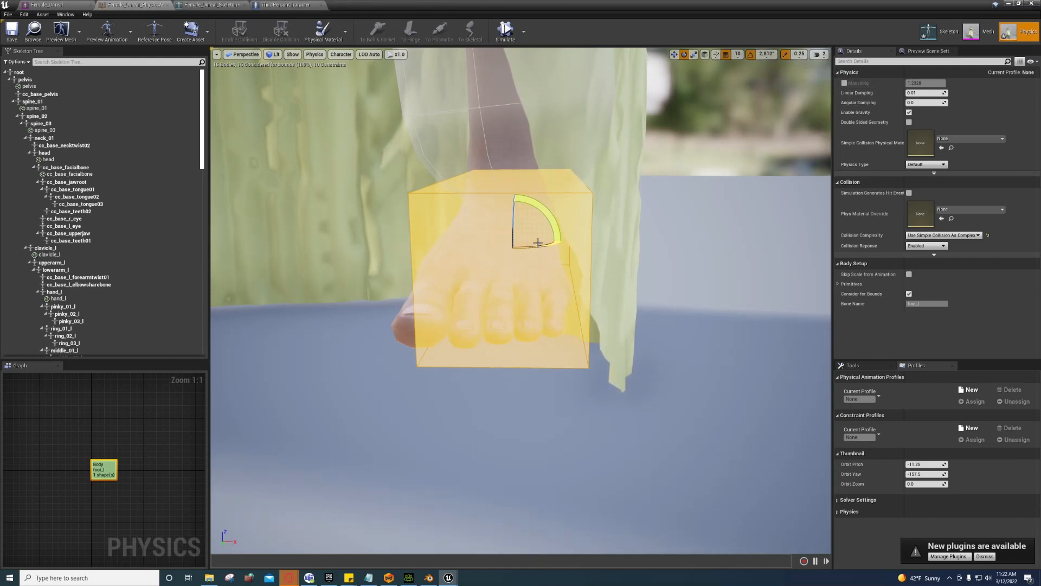
left_click_drag(536, 246, 564, 248, "alt")
key("w")
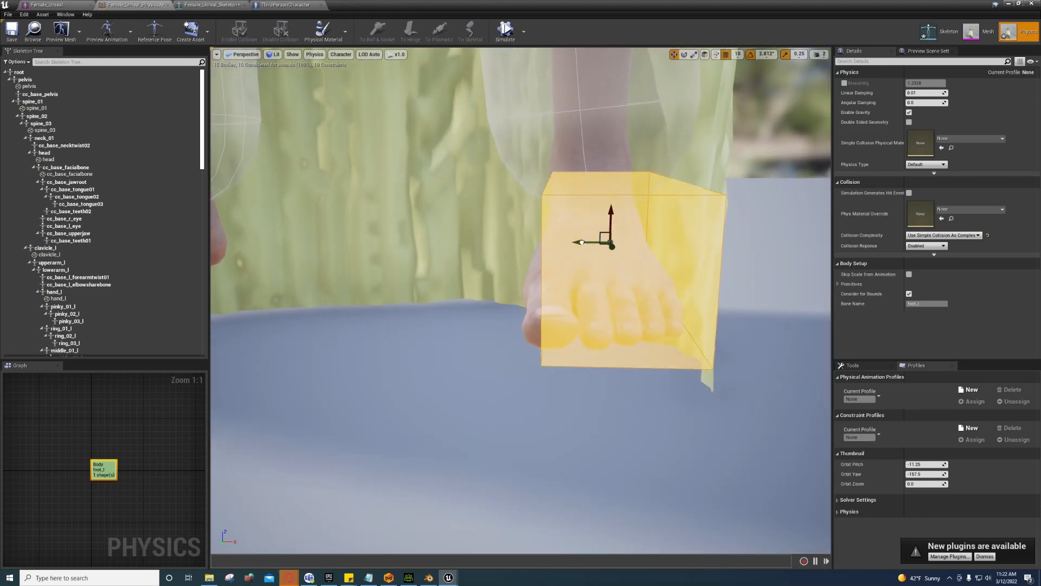
mouse_move(568, 242)
left_mouse_down("alt")
mouse_move(592, 245)
mouse_move(564, 260)
left_mouse_up("alt")
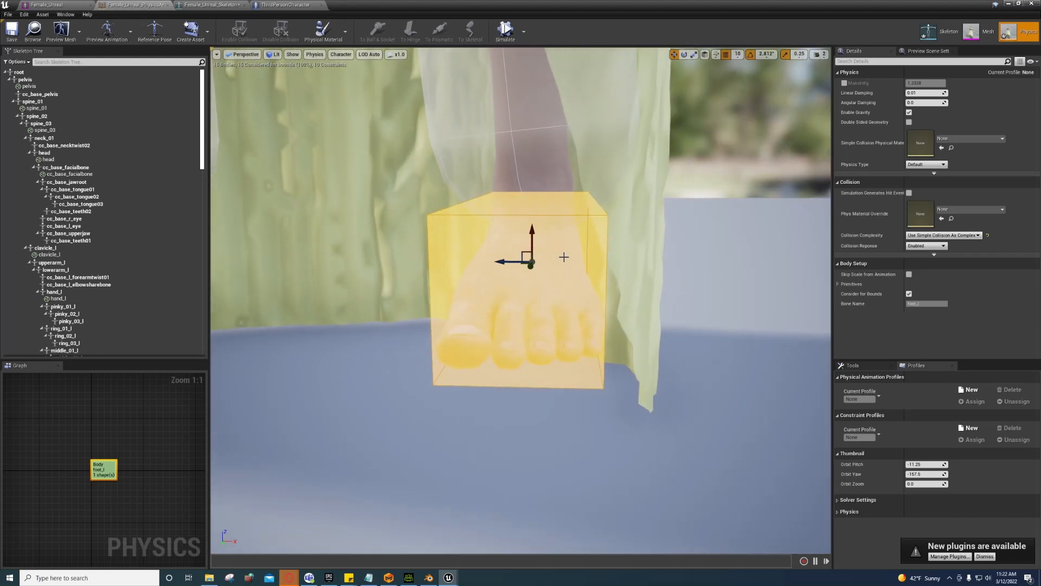
right_click(565, 261)
Step: Mirror the foot_l box to create a matching foot_r body, then view the whole character to check it
left_click(578, 358)
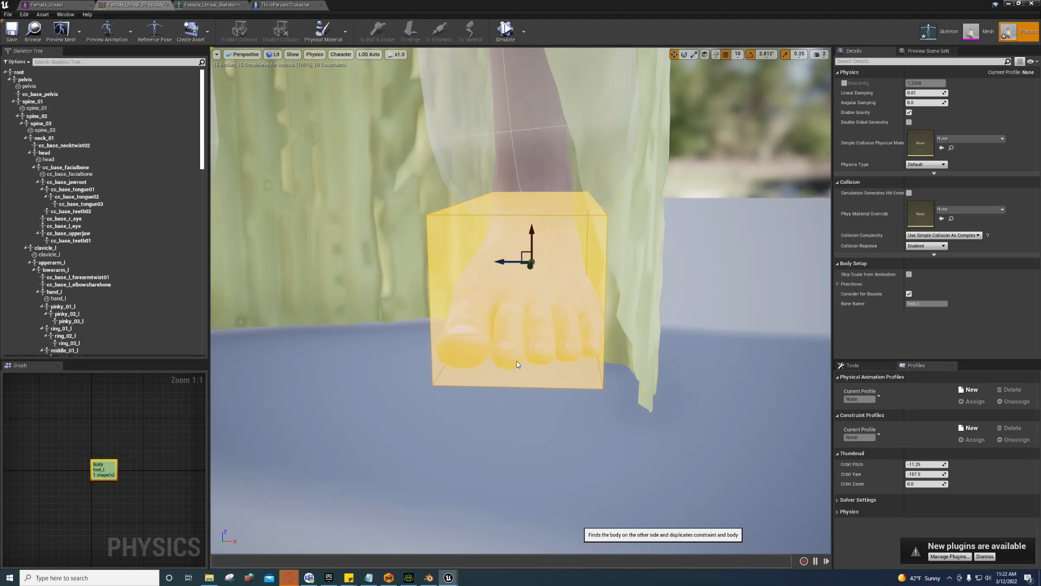
mouse_move(548, 343)
right_mouse_down()
mouse_move(423, 343)
mouse_move(548, 343)
right_mouse_up()
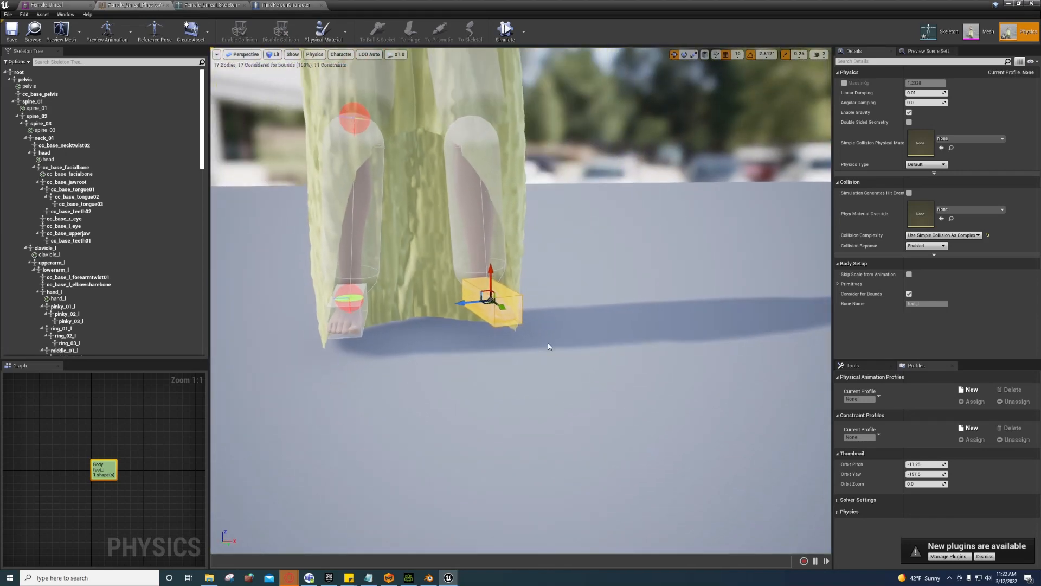
right_click_drag(503, 202, 483, 168)
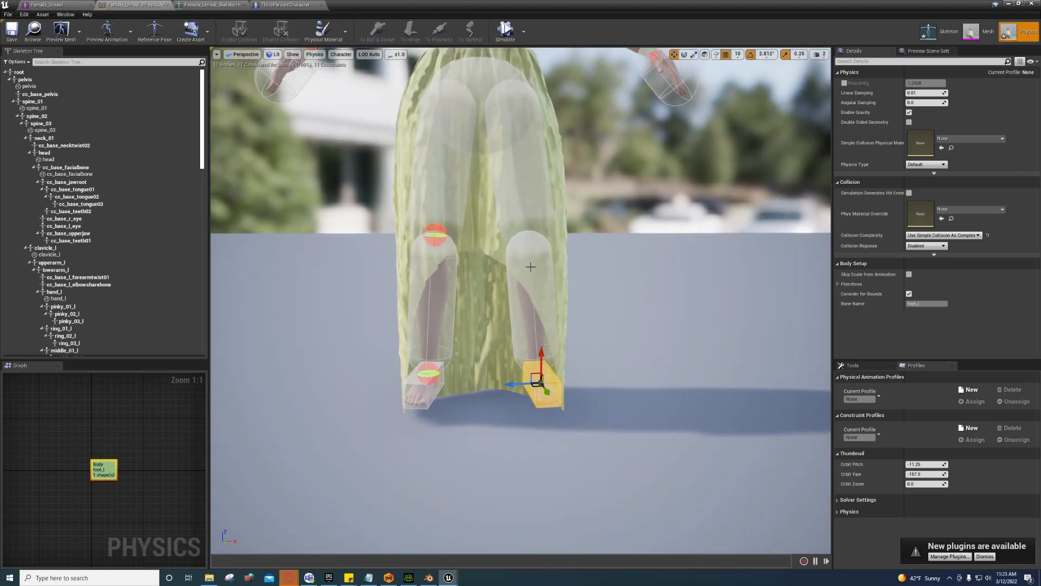
right_click_drag(517, 263, 472, 175)
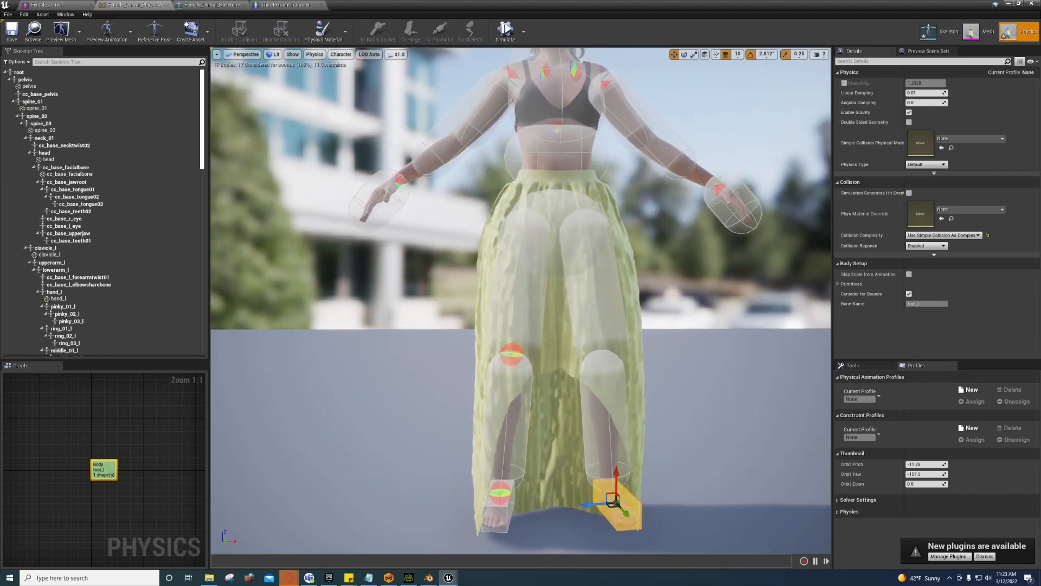
mouse_move(480, 244)
right_mouse_down()
mouse_move(499, 239)
mouse_move(480, 245)
right_mouse_up()
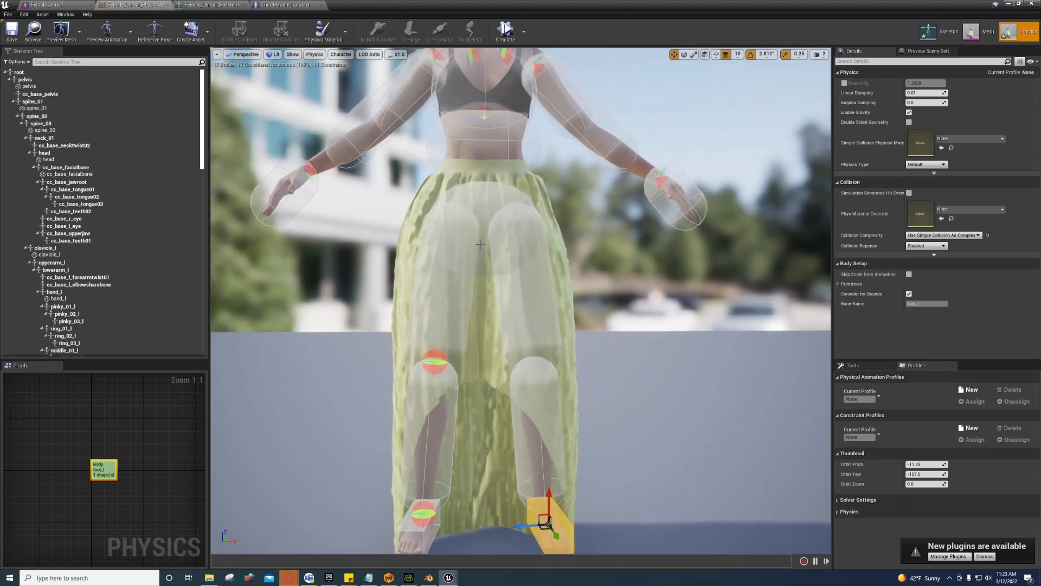
Step: Inspect the skirt hem around the feet in Mesh mode, then minimize back to the level
left_click(972, 32)
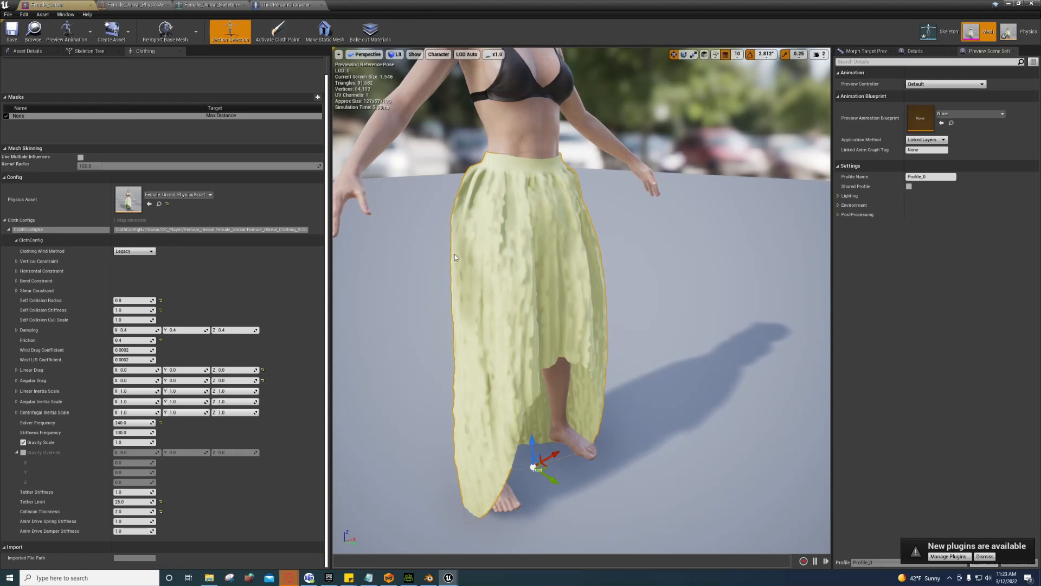
mouse_move(455, 257)
right_mouse_down()
mouse_move(457, 288)
mouse_move(461, 255)
right_mouse_up()
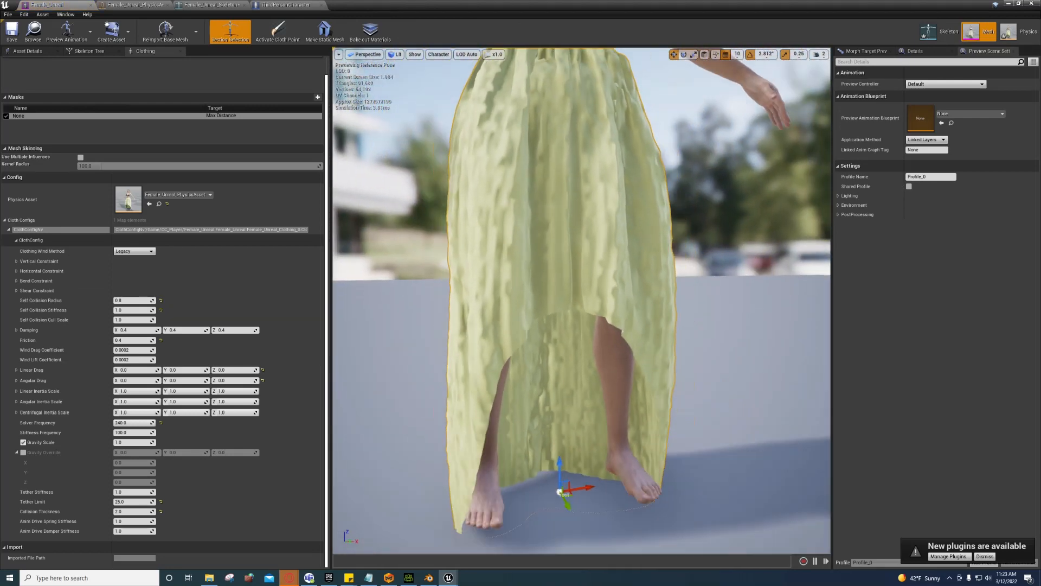
scroll(493, 265, "down", 3)
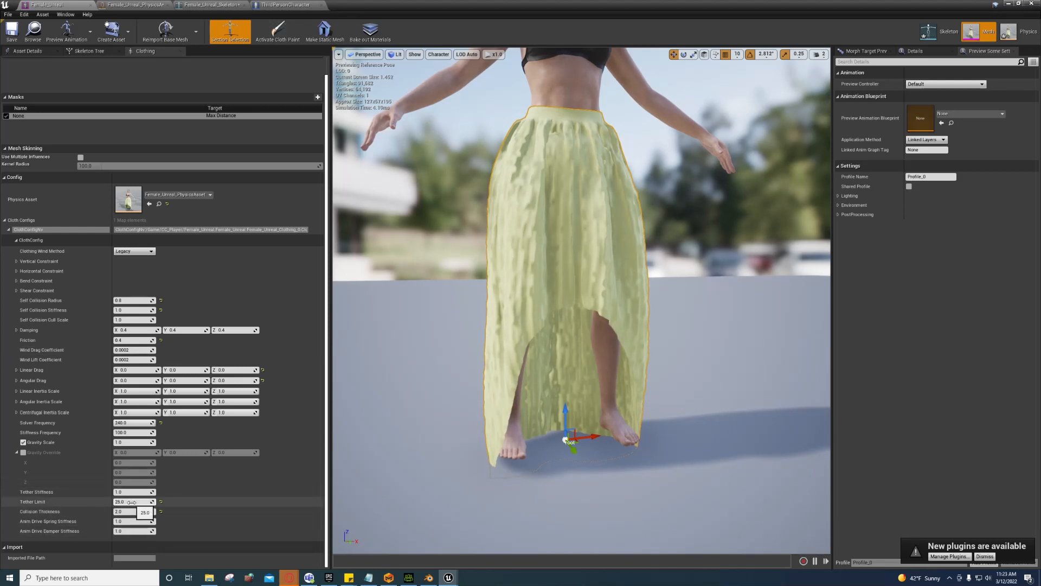
left_click(1007, 5)
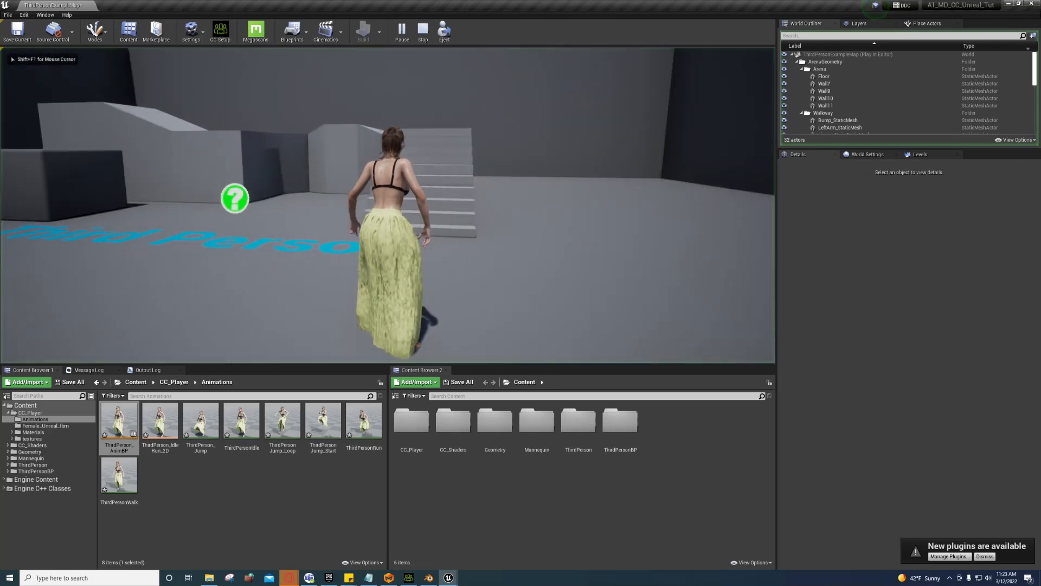
key("F11")
key("w")
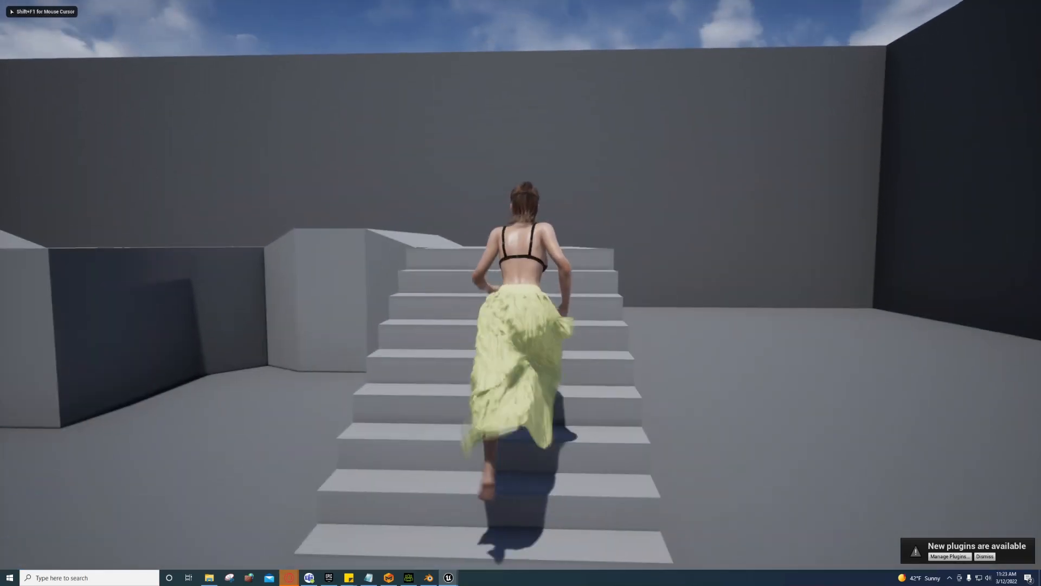
key("w")
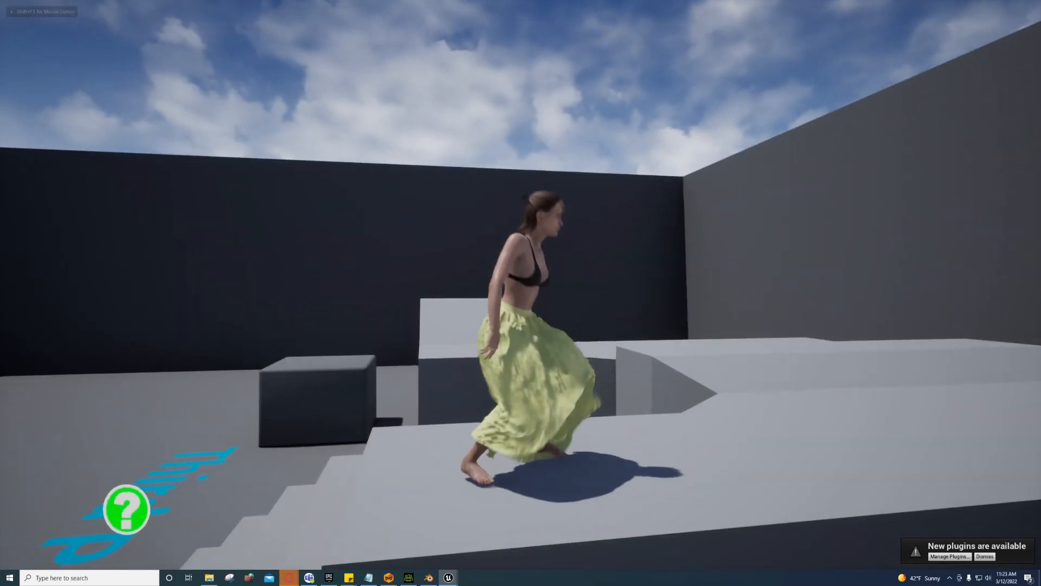
key("space")
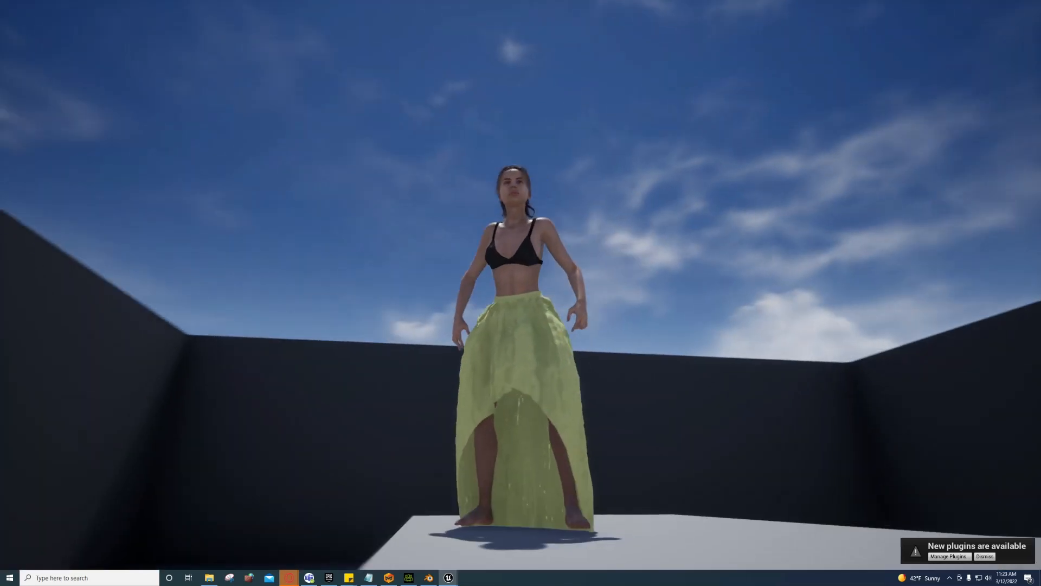
key("w")
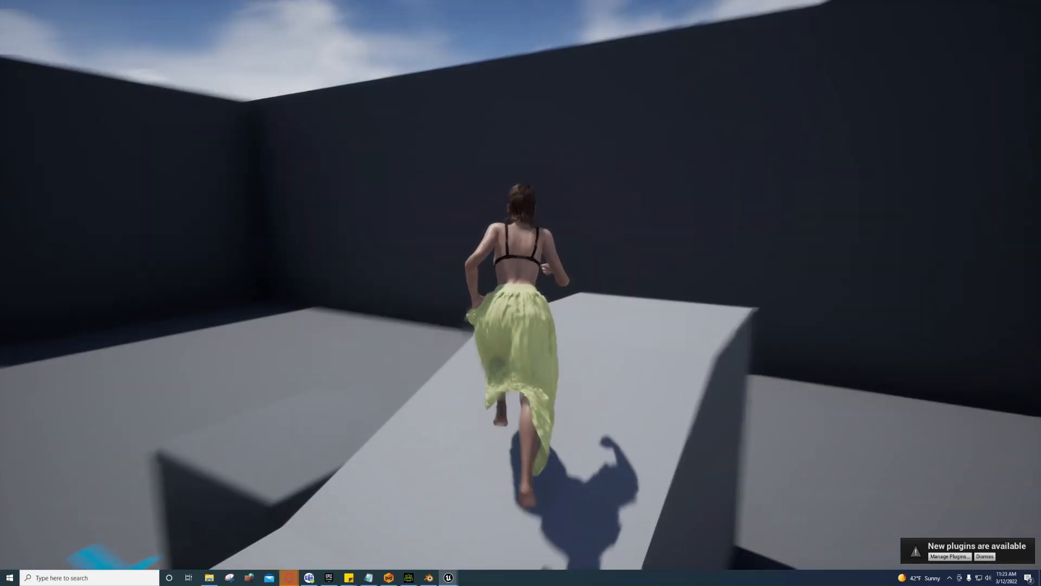
key("Escape")
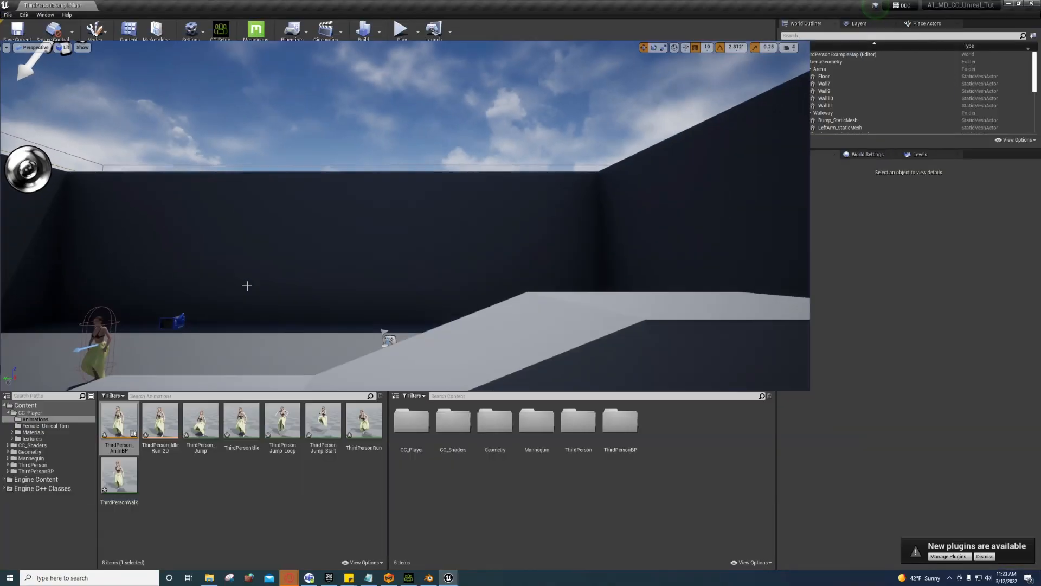
Step: Reopen Female_Unreal in Physics mode, select the calf_l and calf_r bodies, then minimize to the level
left_click(488, 555)
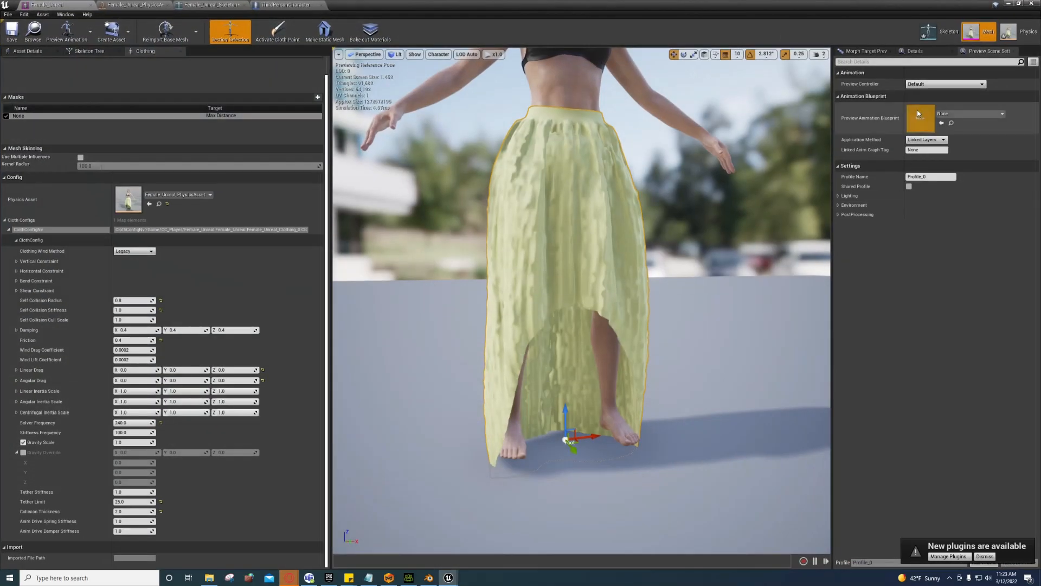
left_click(1028, 31)
right_click_drag(517, 331, 511, 304)
left_click(517, 332)
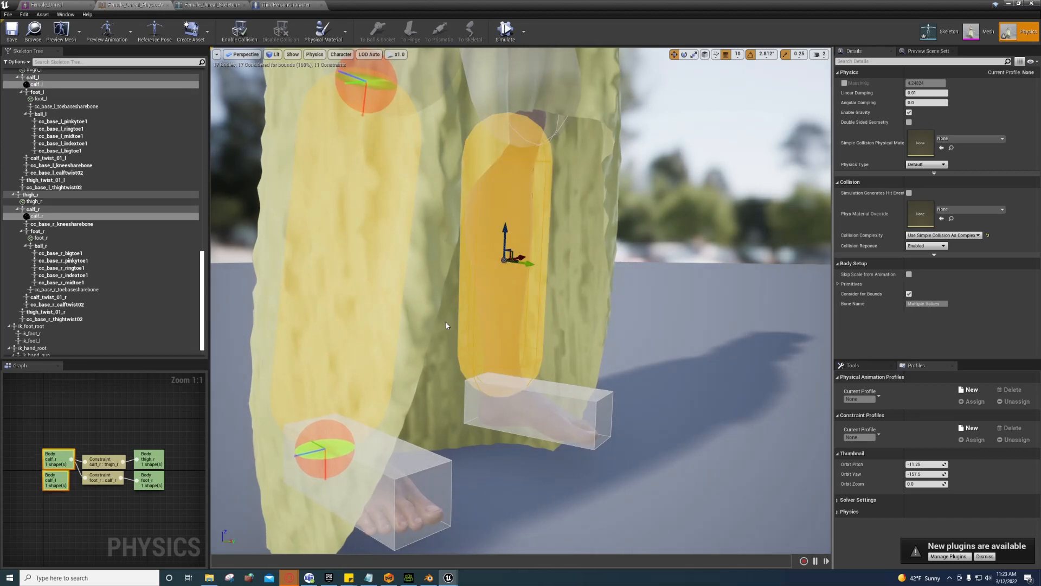
right_click_drag(446, 326, 514, 253)
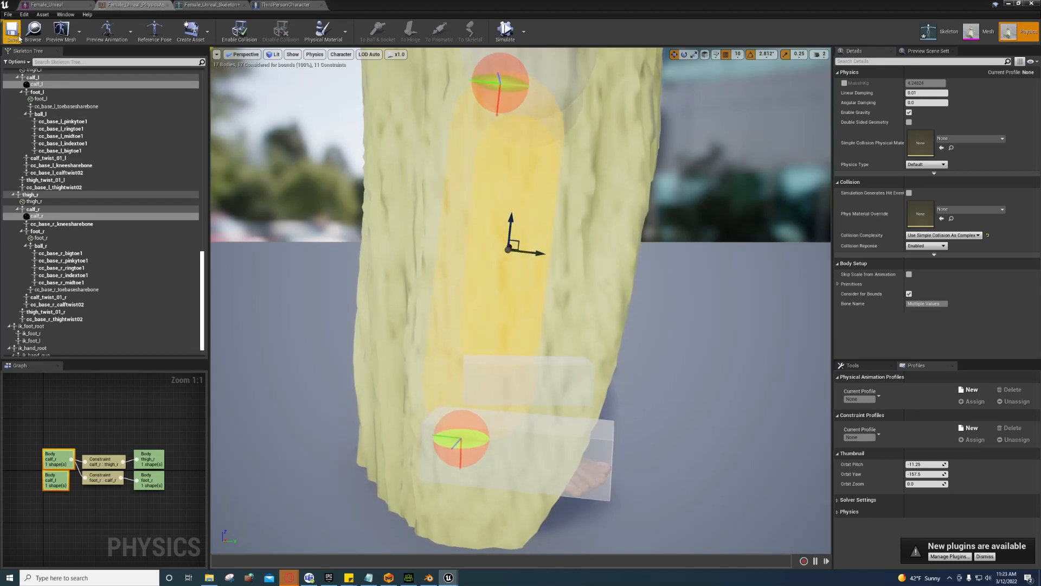
left_click(1007, 4)
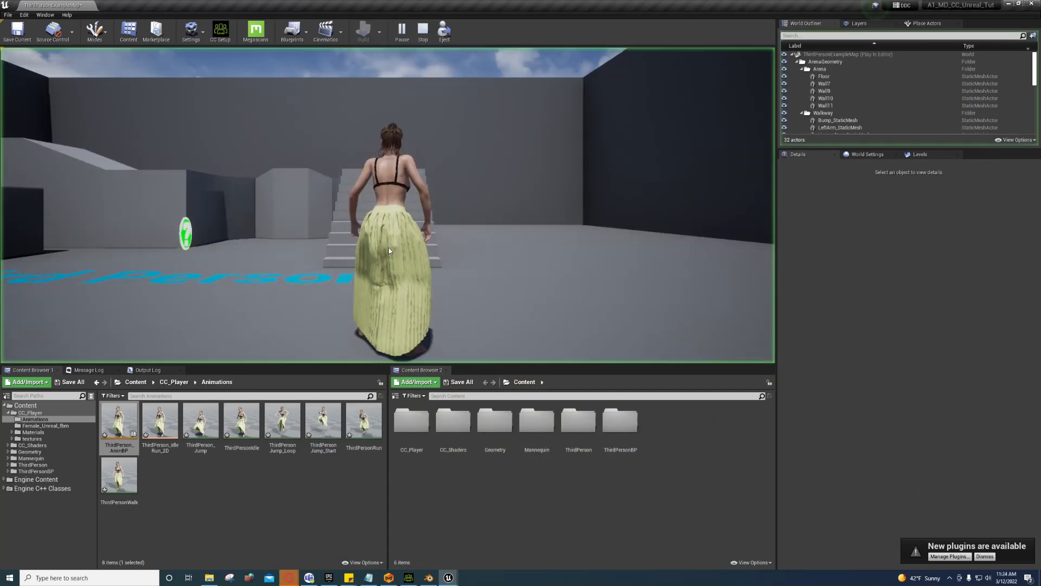
Step: Playtest the level briefly, stop with Esc, and return to the Female_Unreal physics asset
key("w")
key("w")
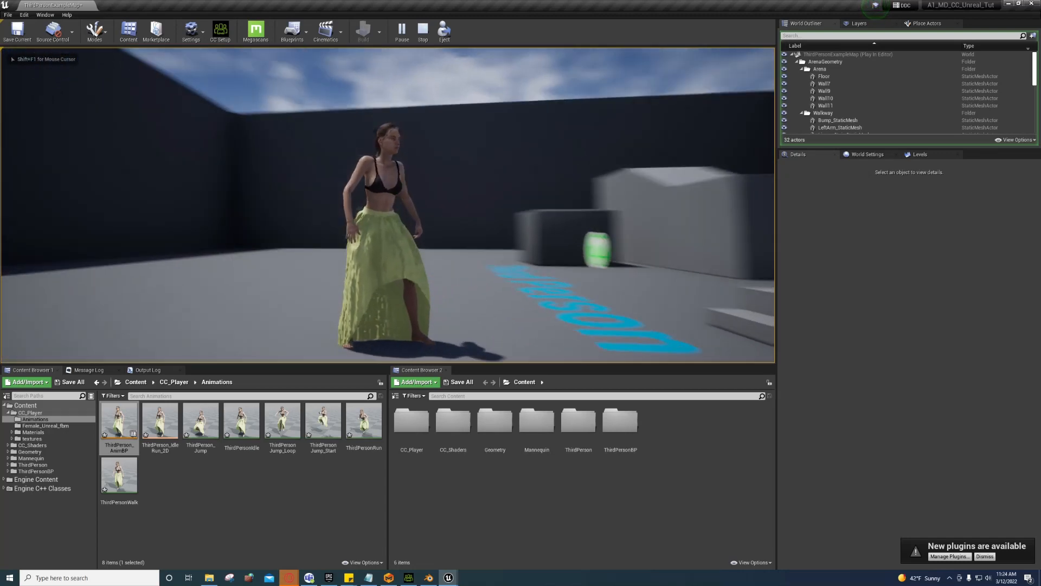
key("Escape")
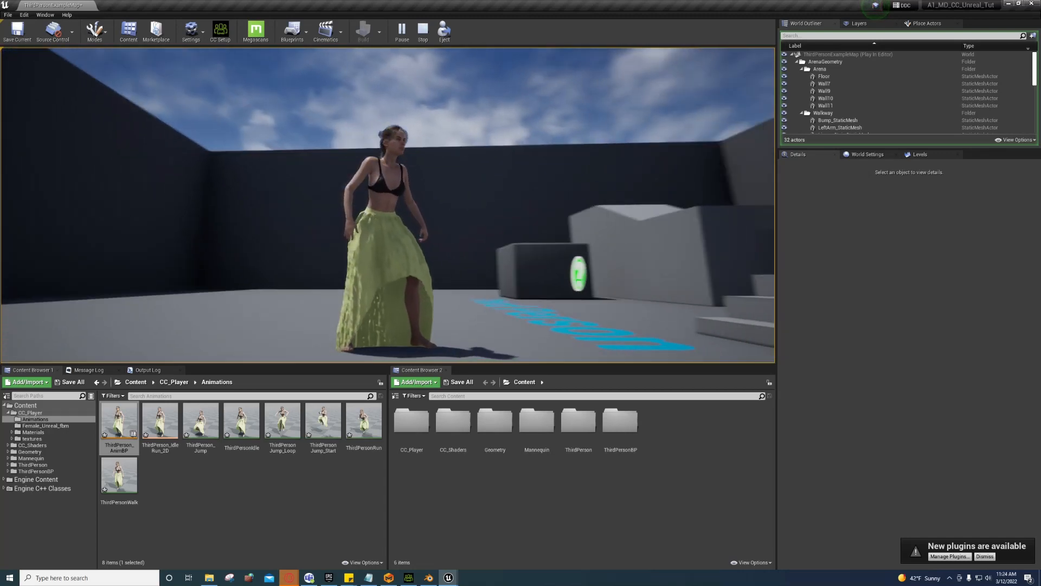
left_click(466, 557)
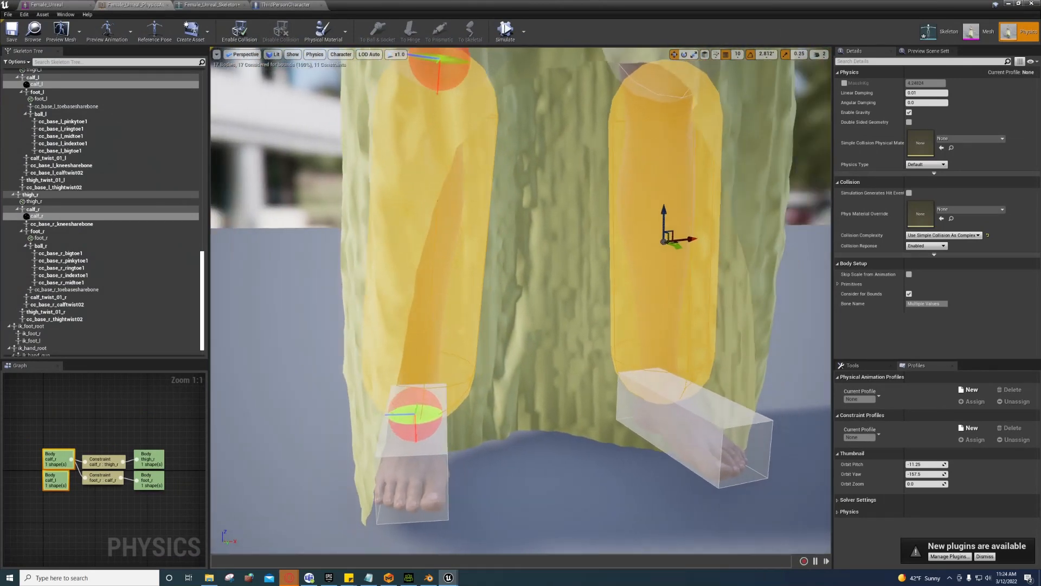
Step: Select the right foot body and mirror it to the other side
left_click(336, 367)
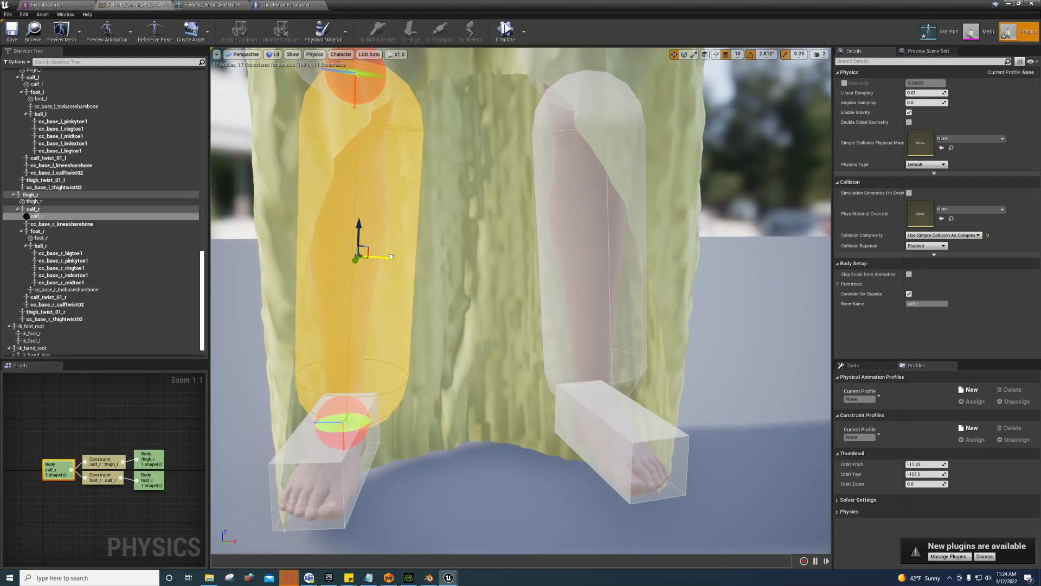
right_click_drag(389, 320, 391, 320)
left_click(418, 457)
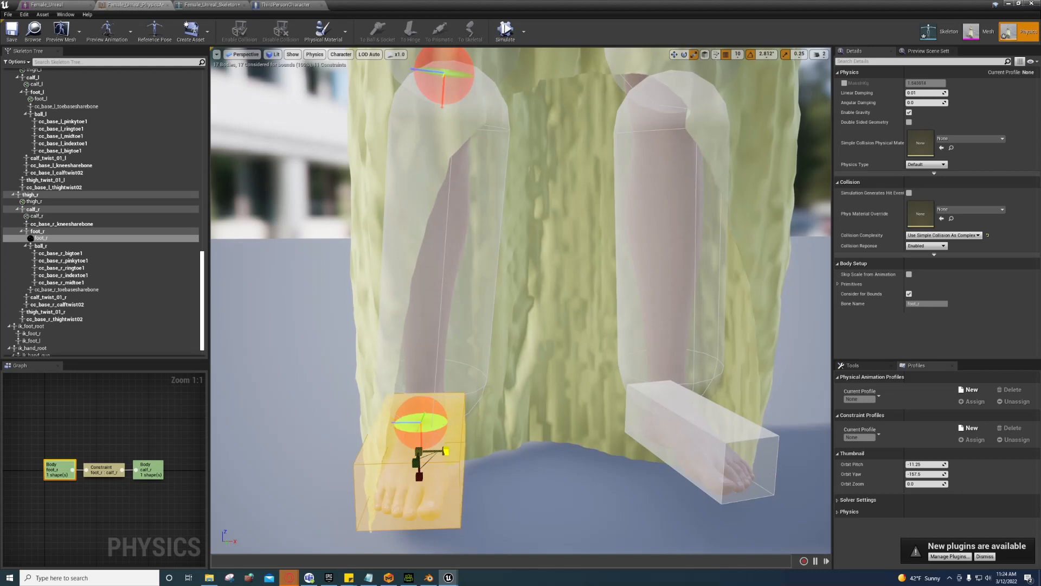
right_click(447, 469)
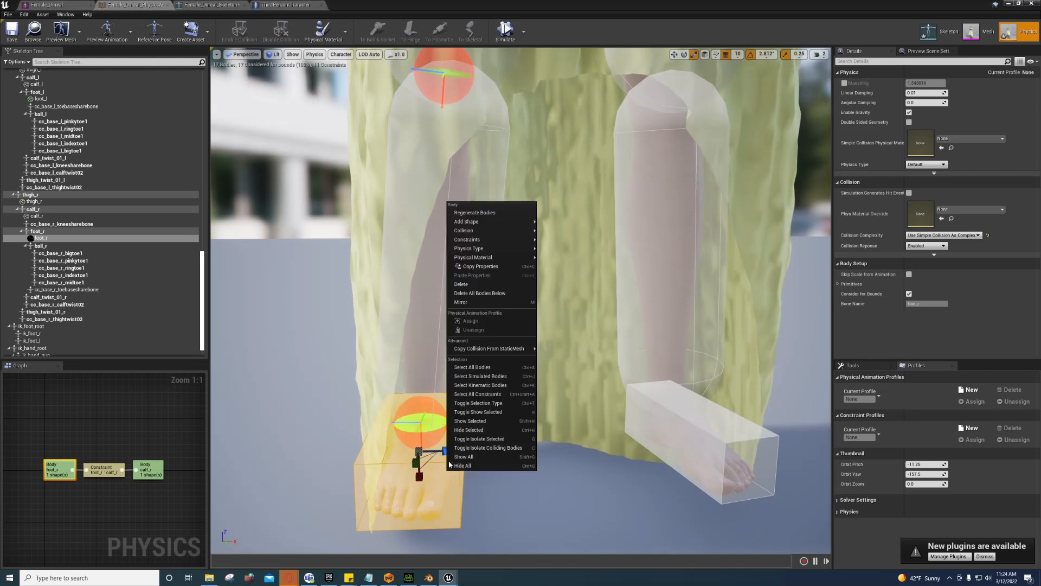
left_click(475, 302)
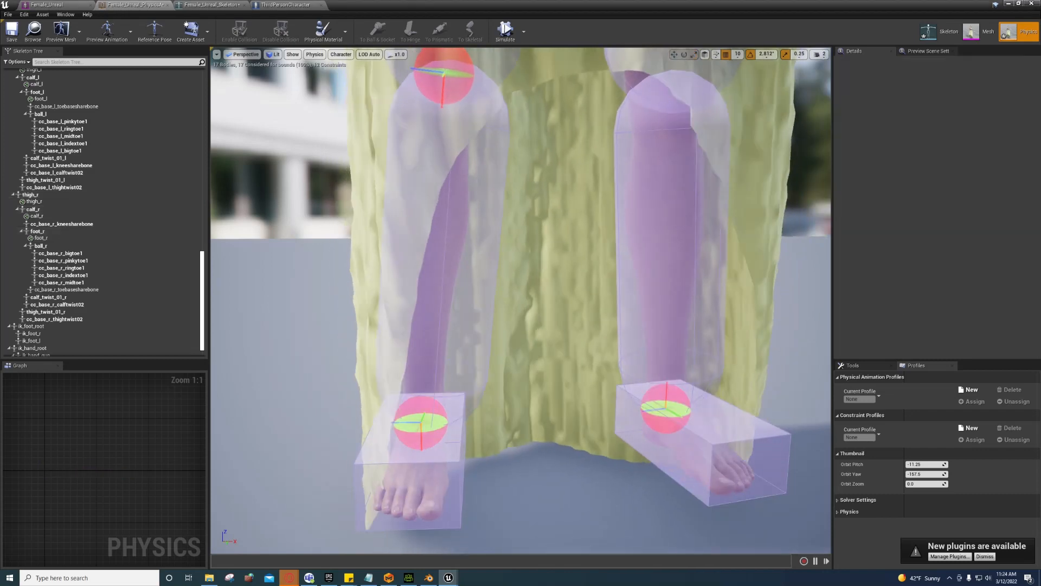
Step: Mirror the right calf body onto the left leg and minimize the Physics Asset editor
right_click(453, 310)
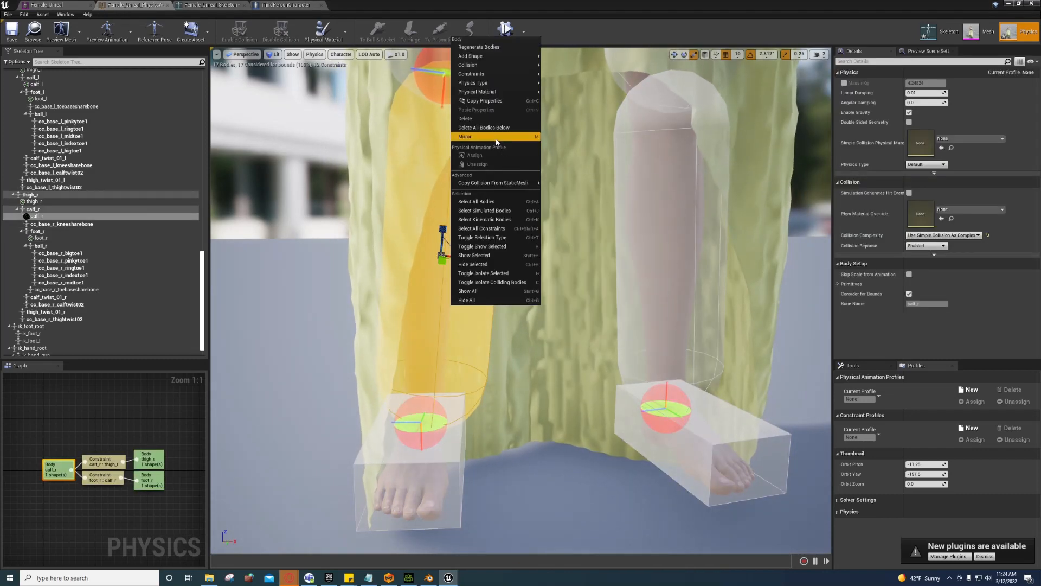
left_click(466, 136)
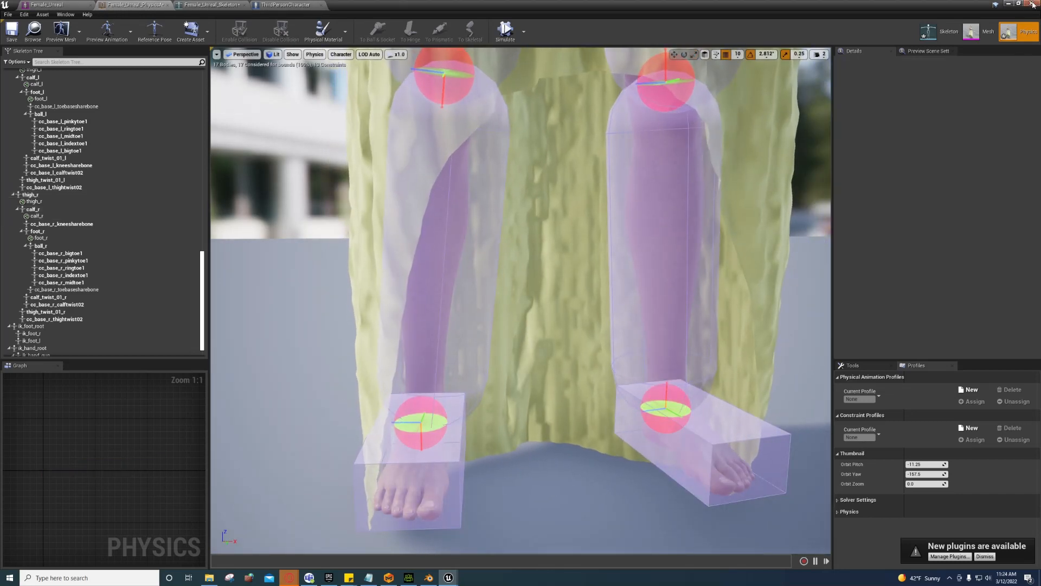
left_click(1008, 4)
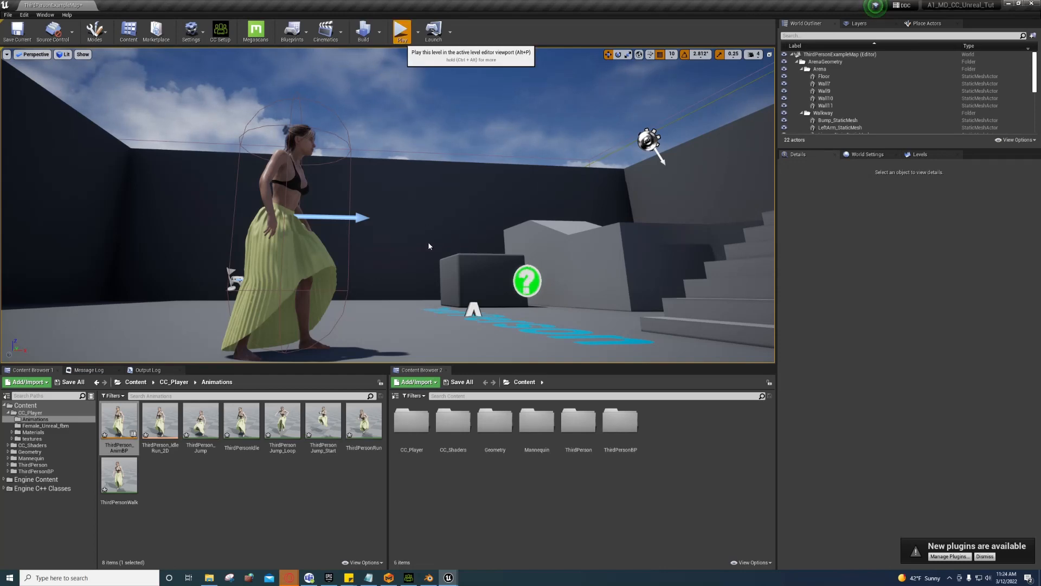
left_click(402, 31)
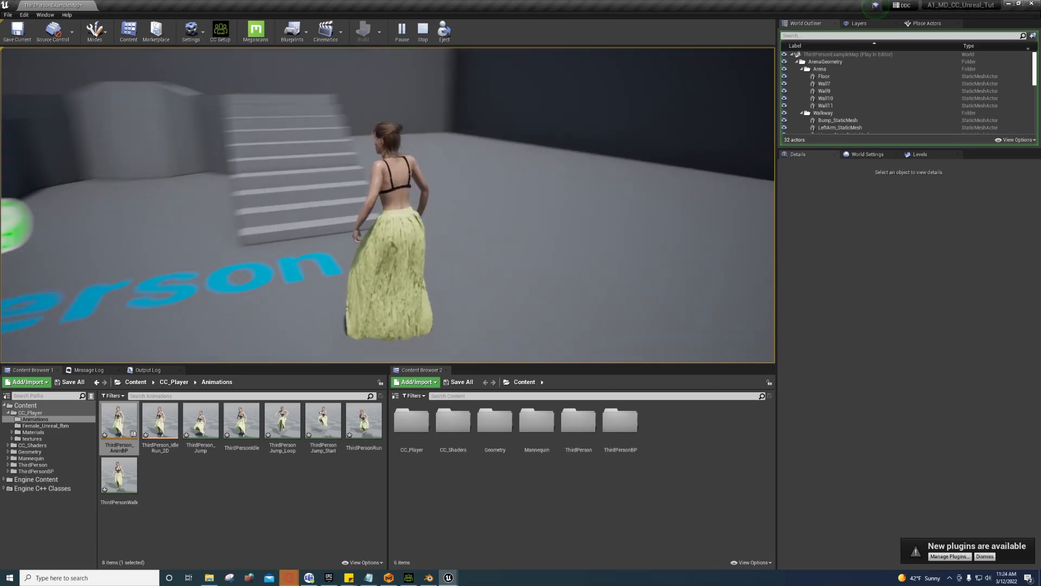
key("w")
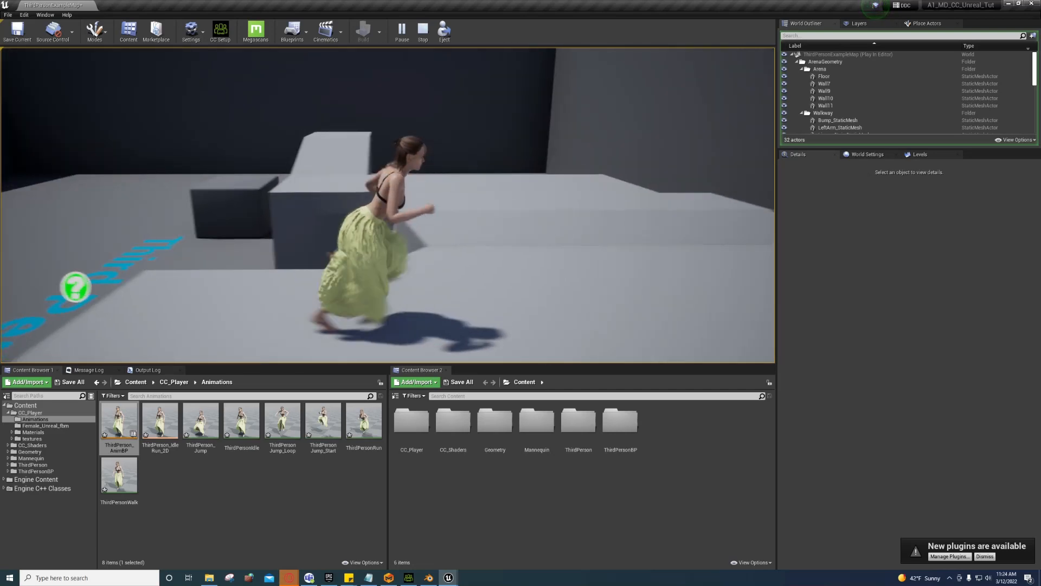
key("space")
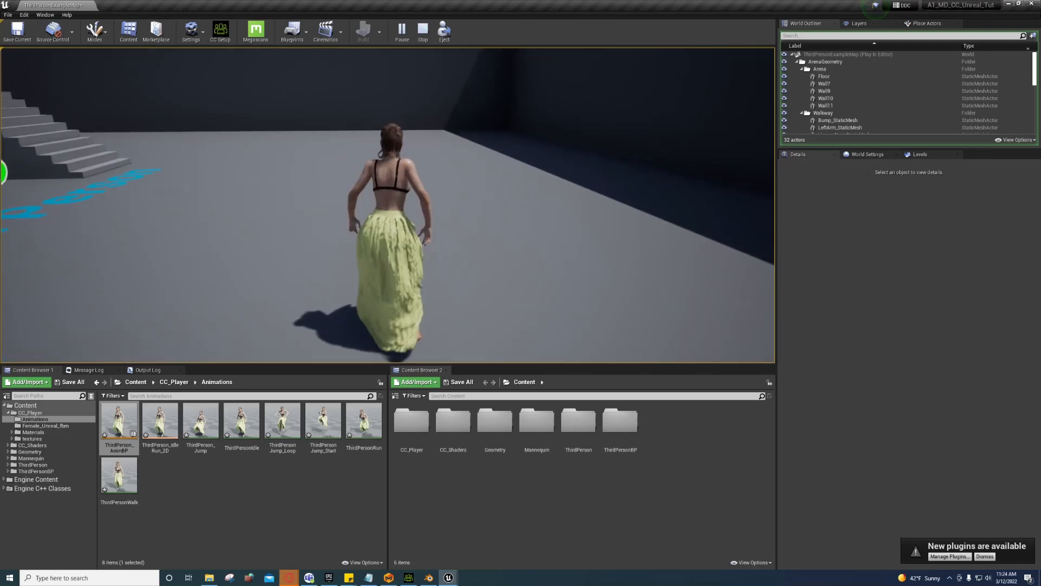
key("w")
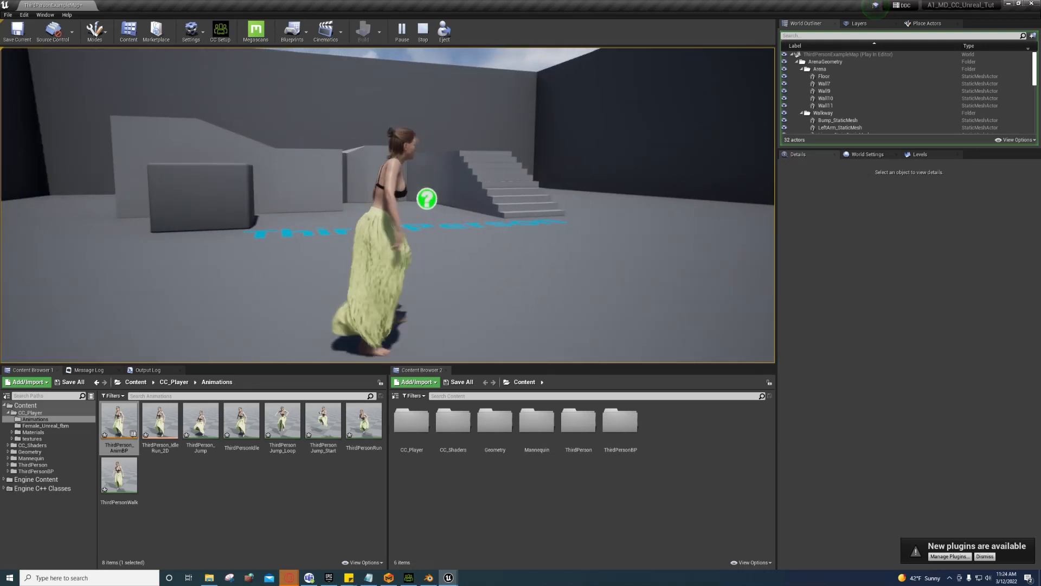
key("w")
key("w")
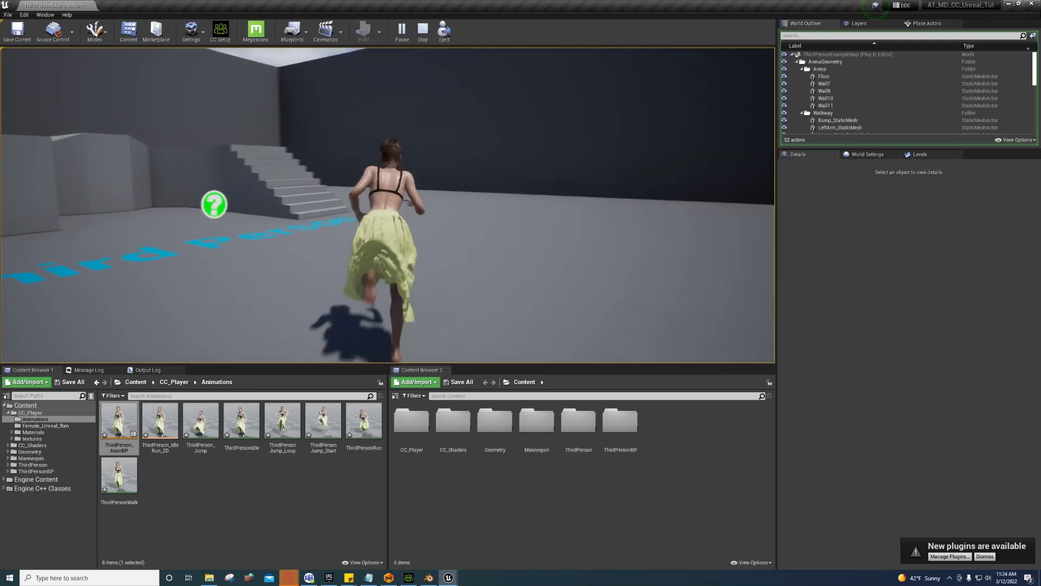
key("w")
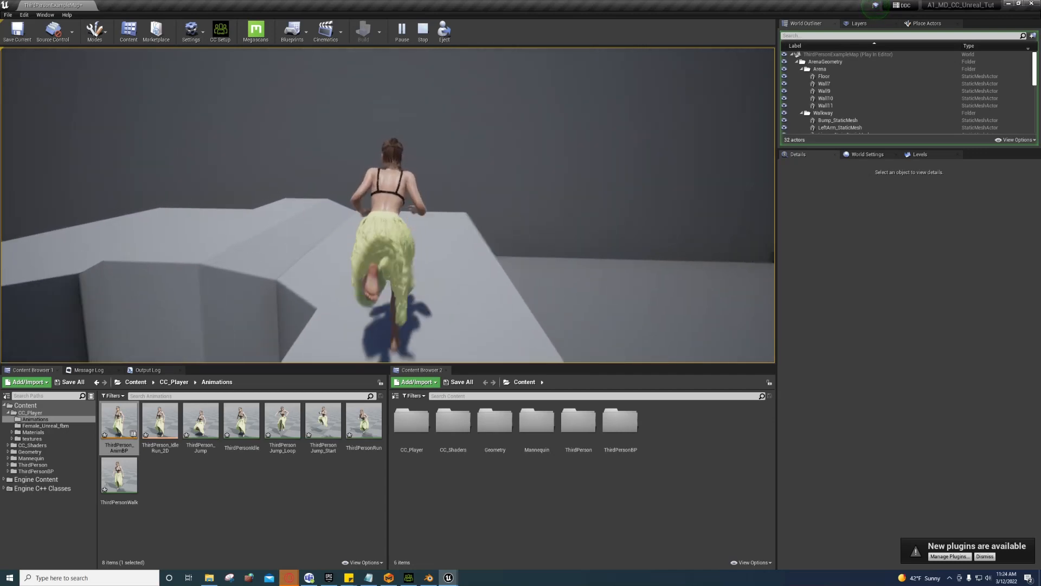
key("w")
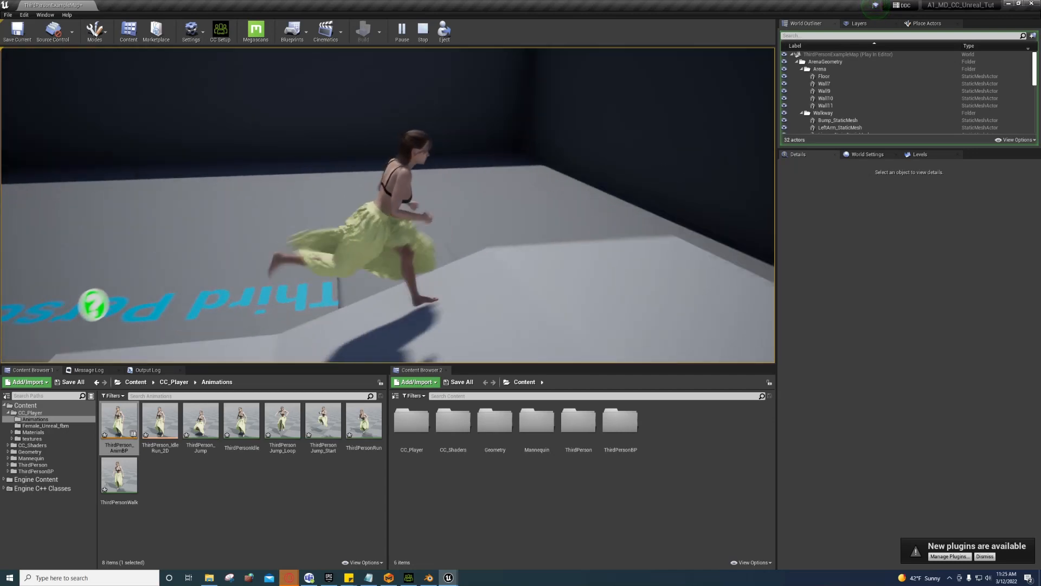
key("w")
key("space")
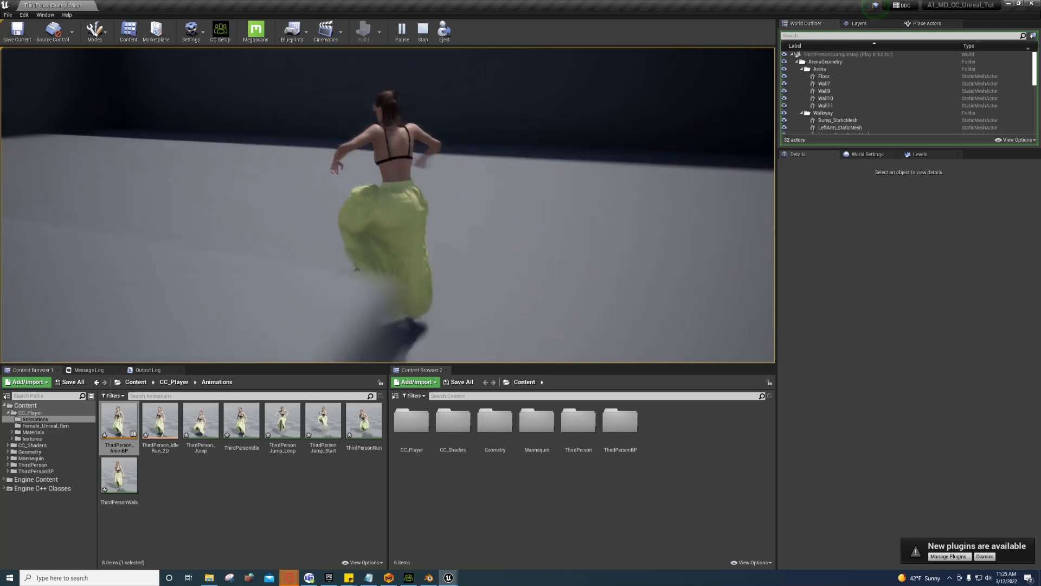
key("w")
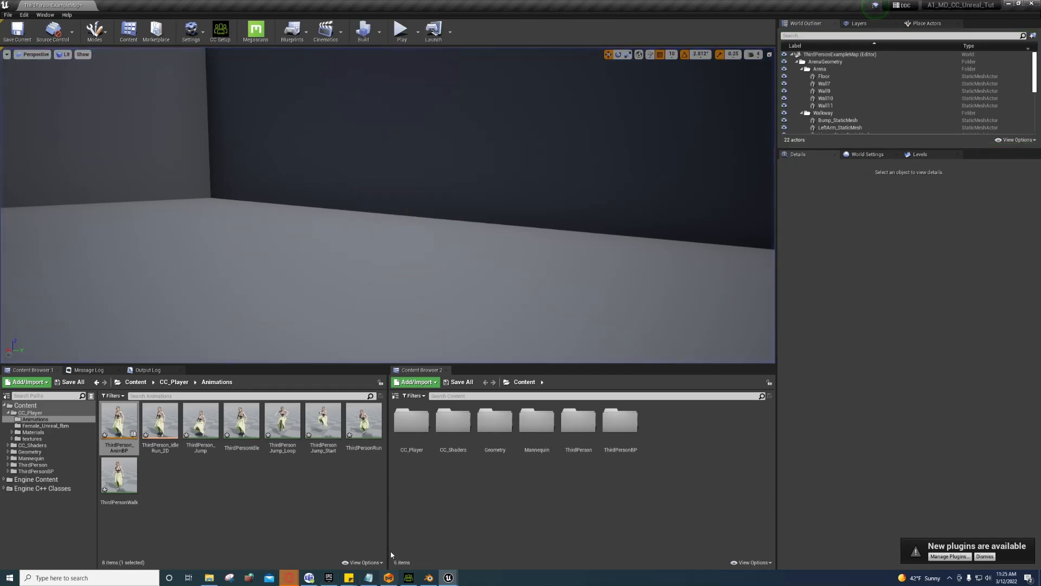
left_click(472, 552)
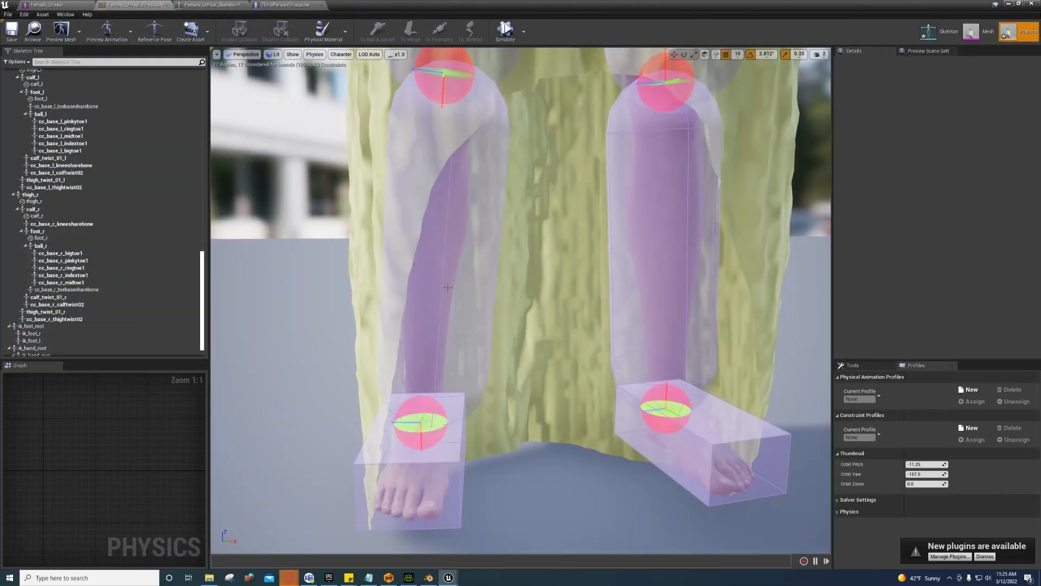
left_click(444, 298)
left_click(657, 294, "ctrl")
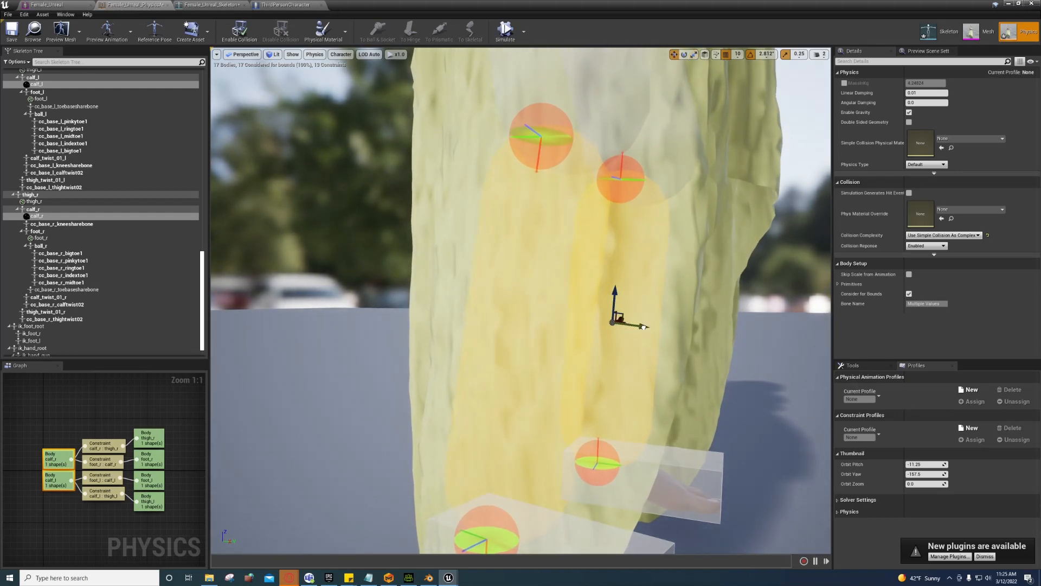
right_click_drag(614, 401, 330, 241)
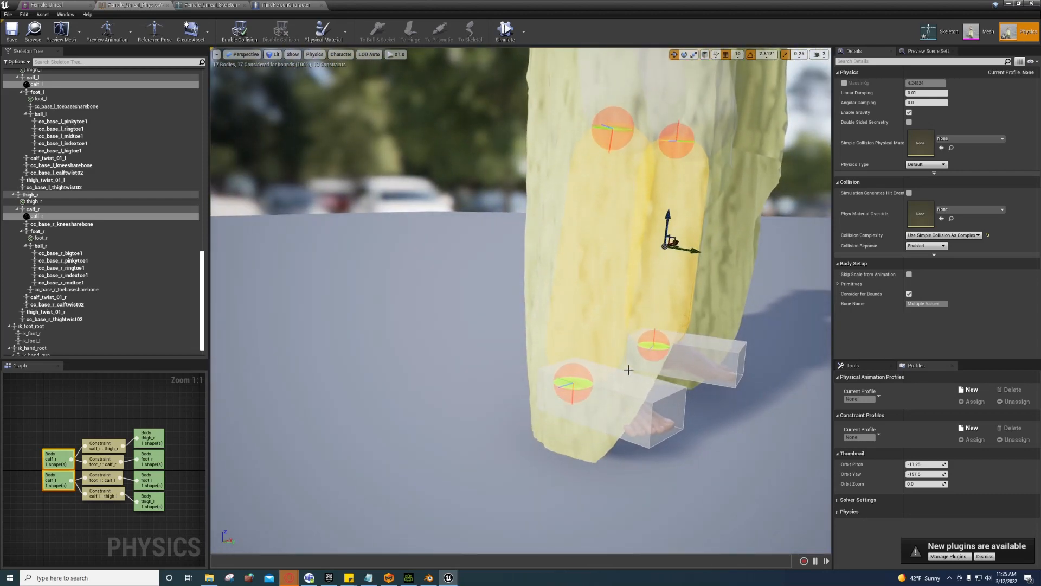
left_click(976, 34)
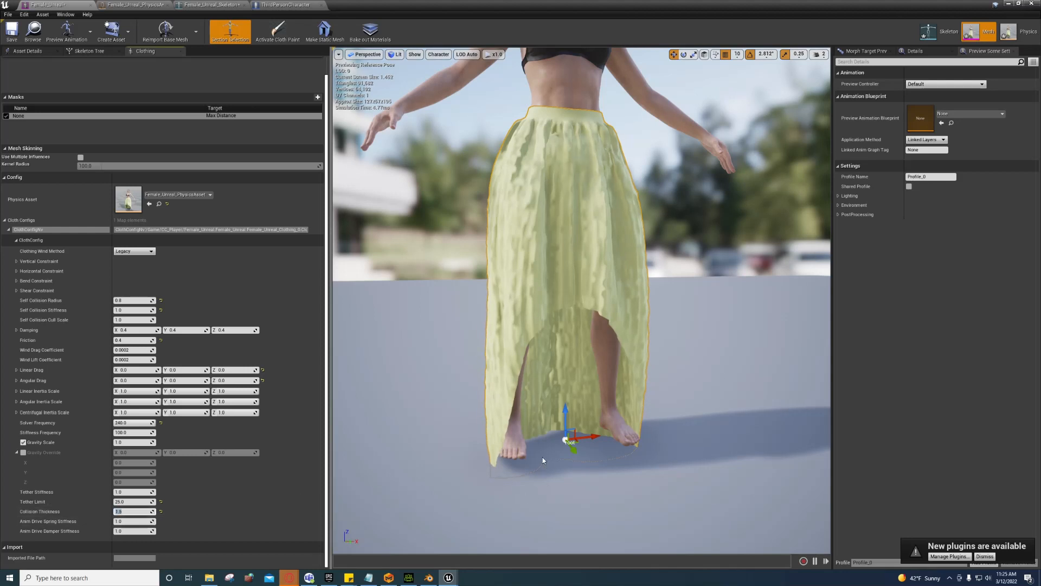
left_click(1008, 4)
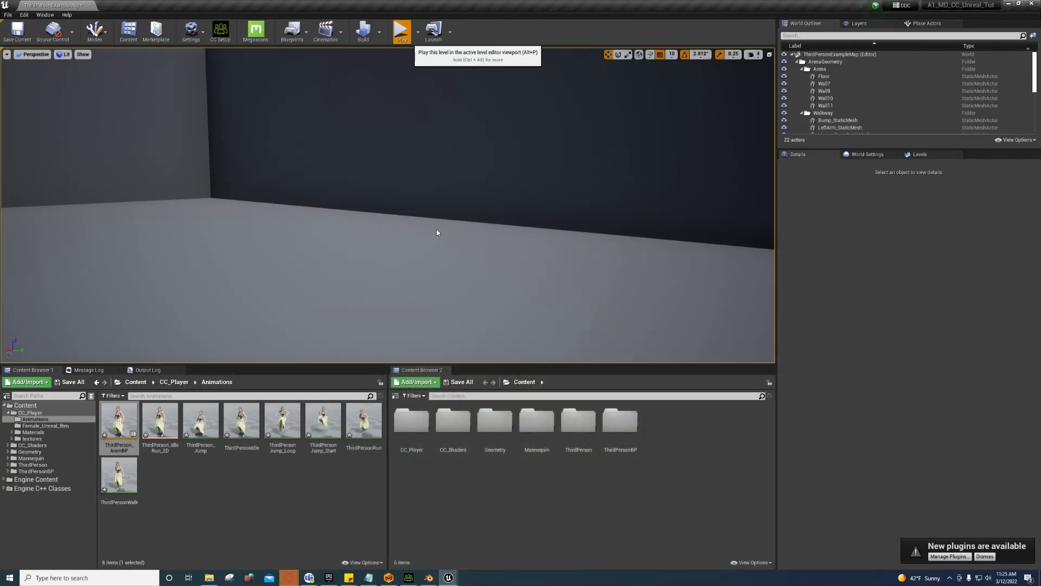
Step: Play the level in immersive full-screen, running, jumping and climbing stairs to test the skirt cloth
left_click(402, 31)
key("F11")
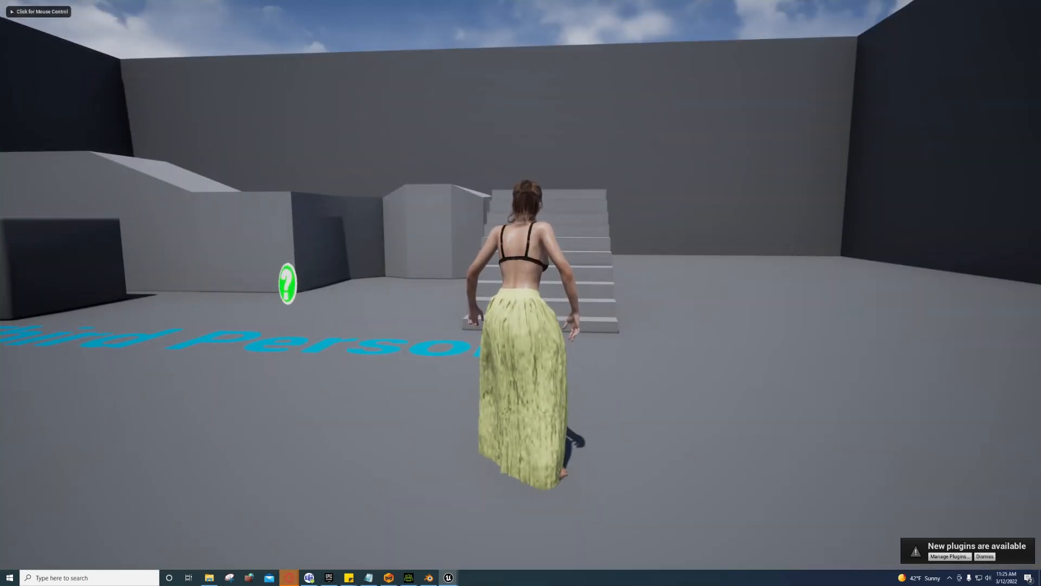
key("w")
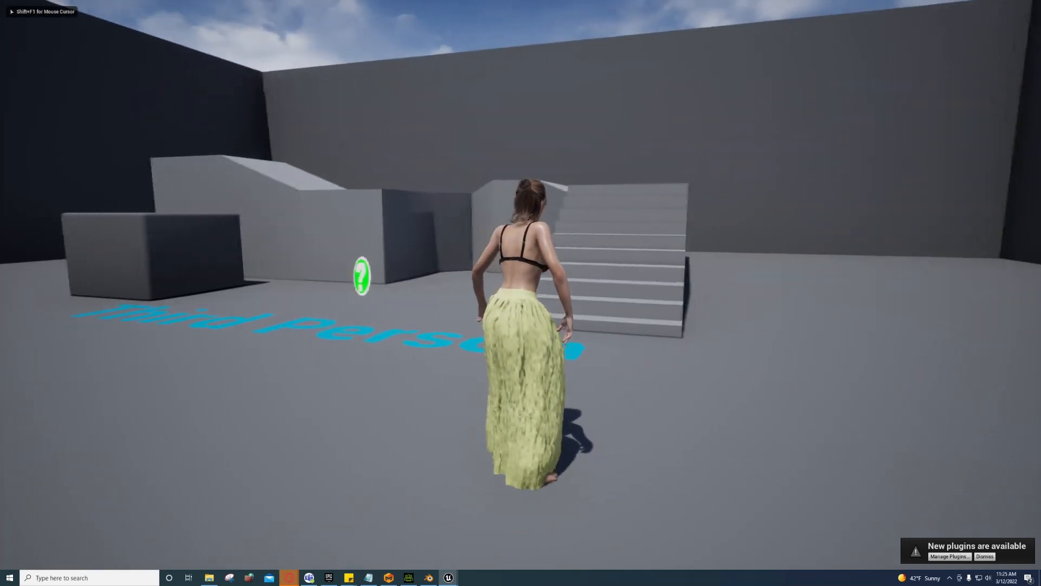
key("w")
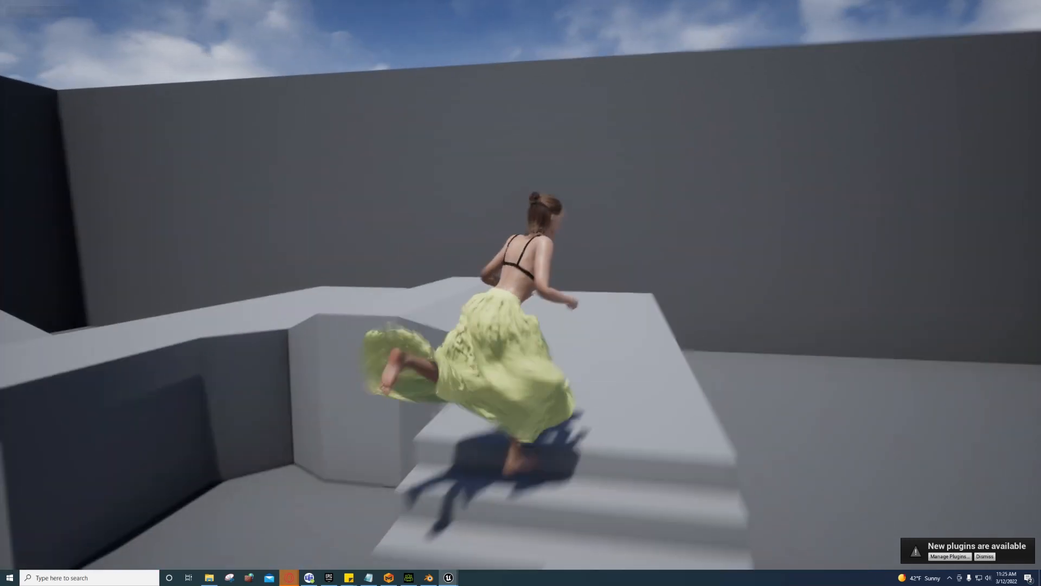
key("w")
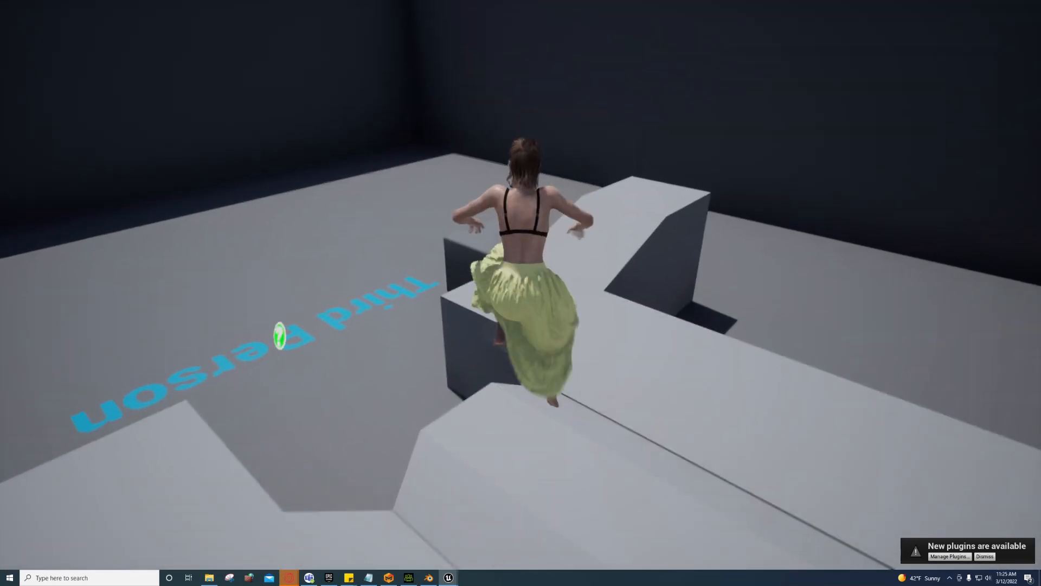
key("w")
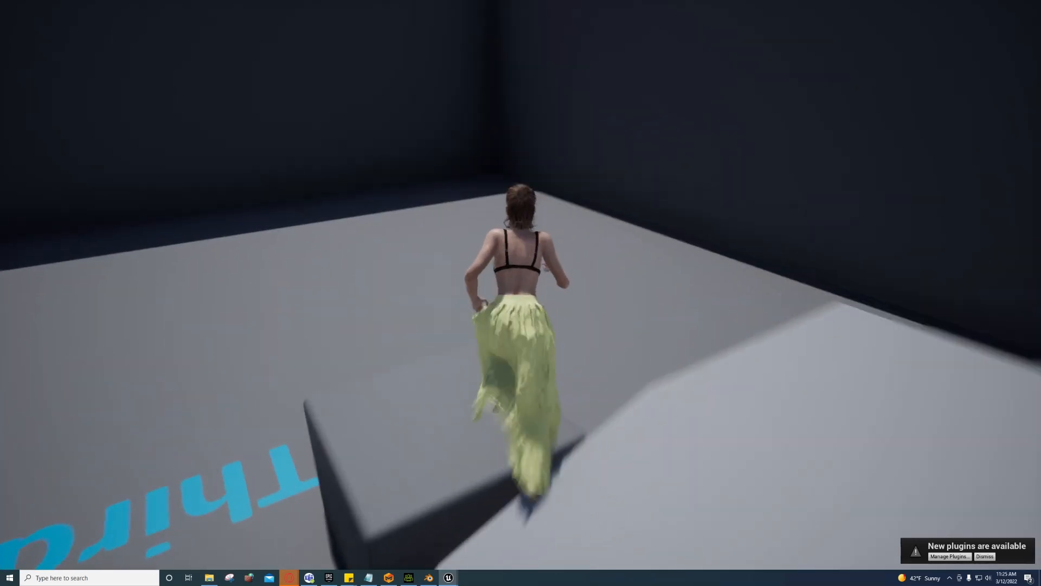
key("w")
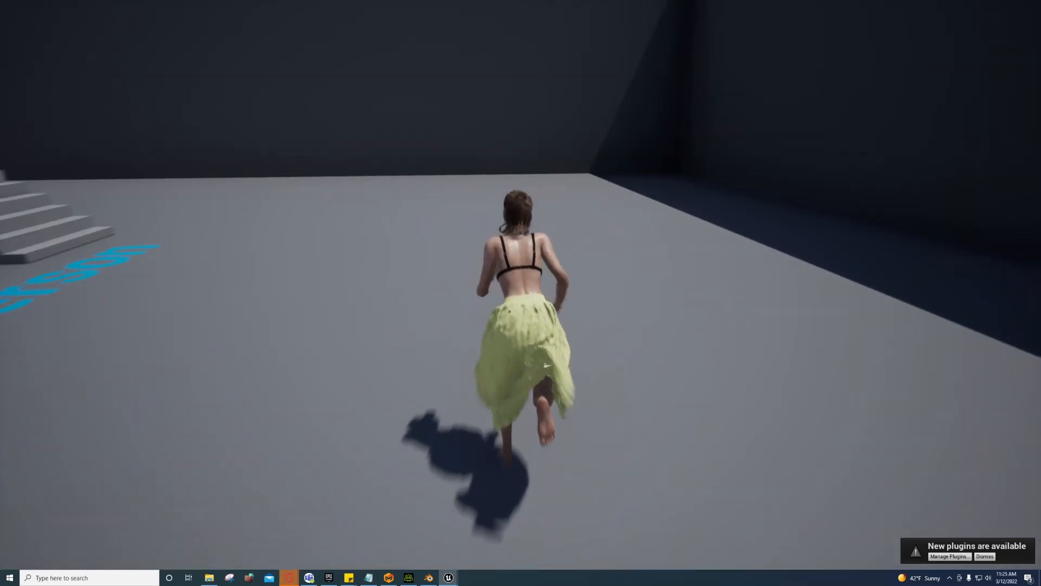
key("w")
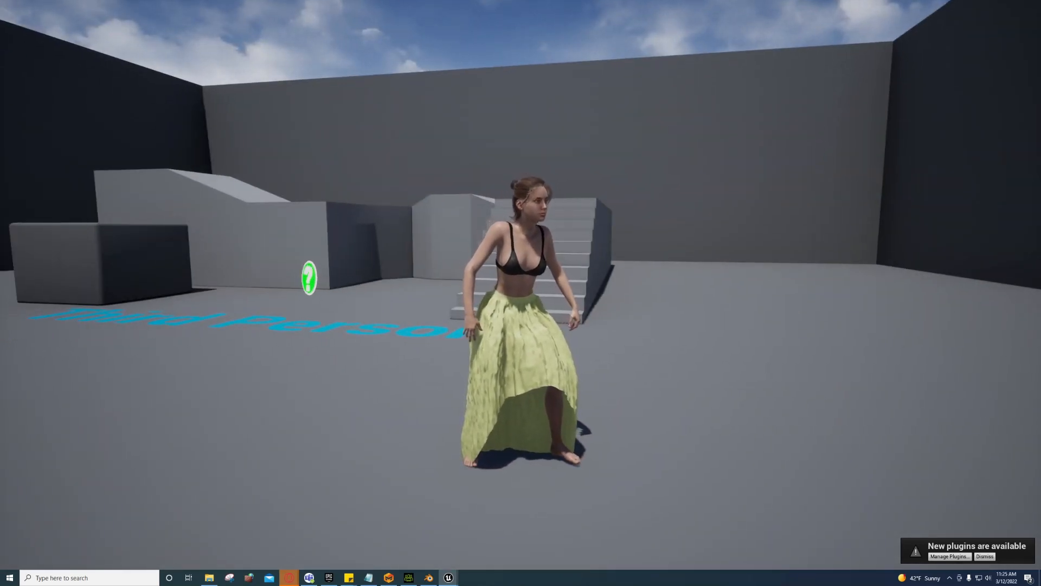
key("w")
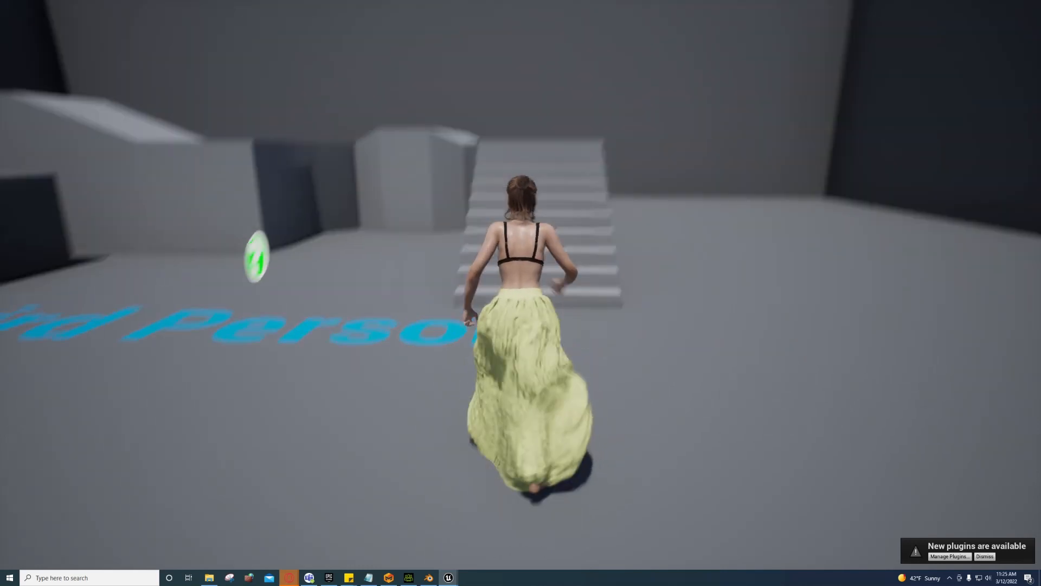